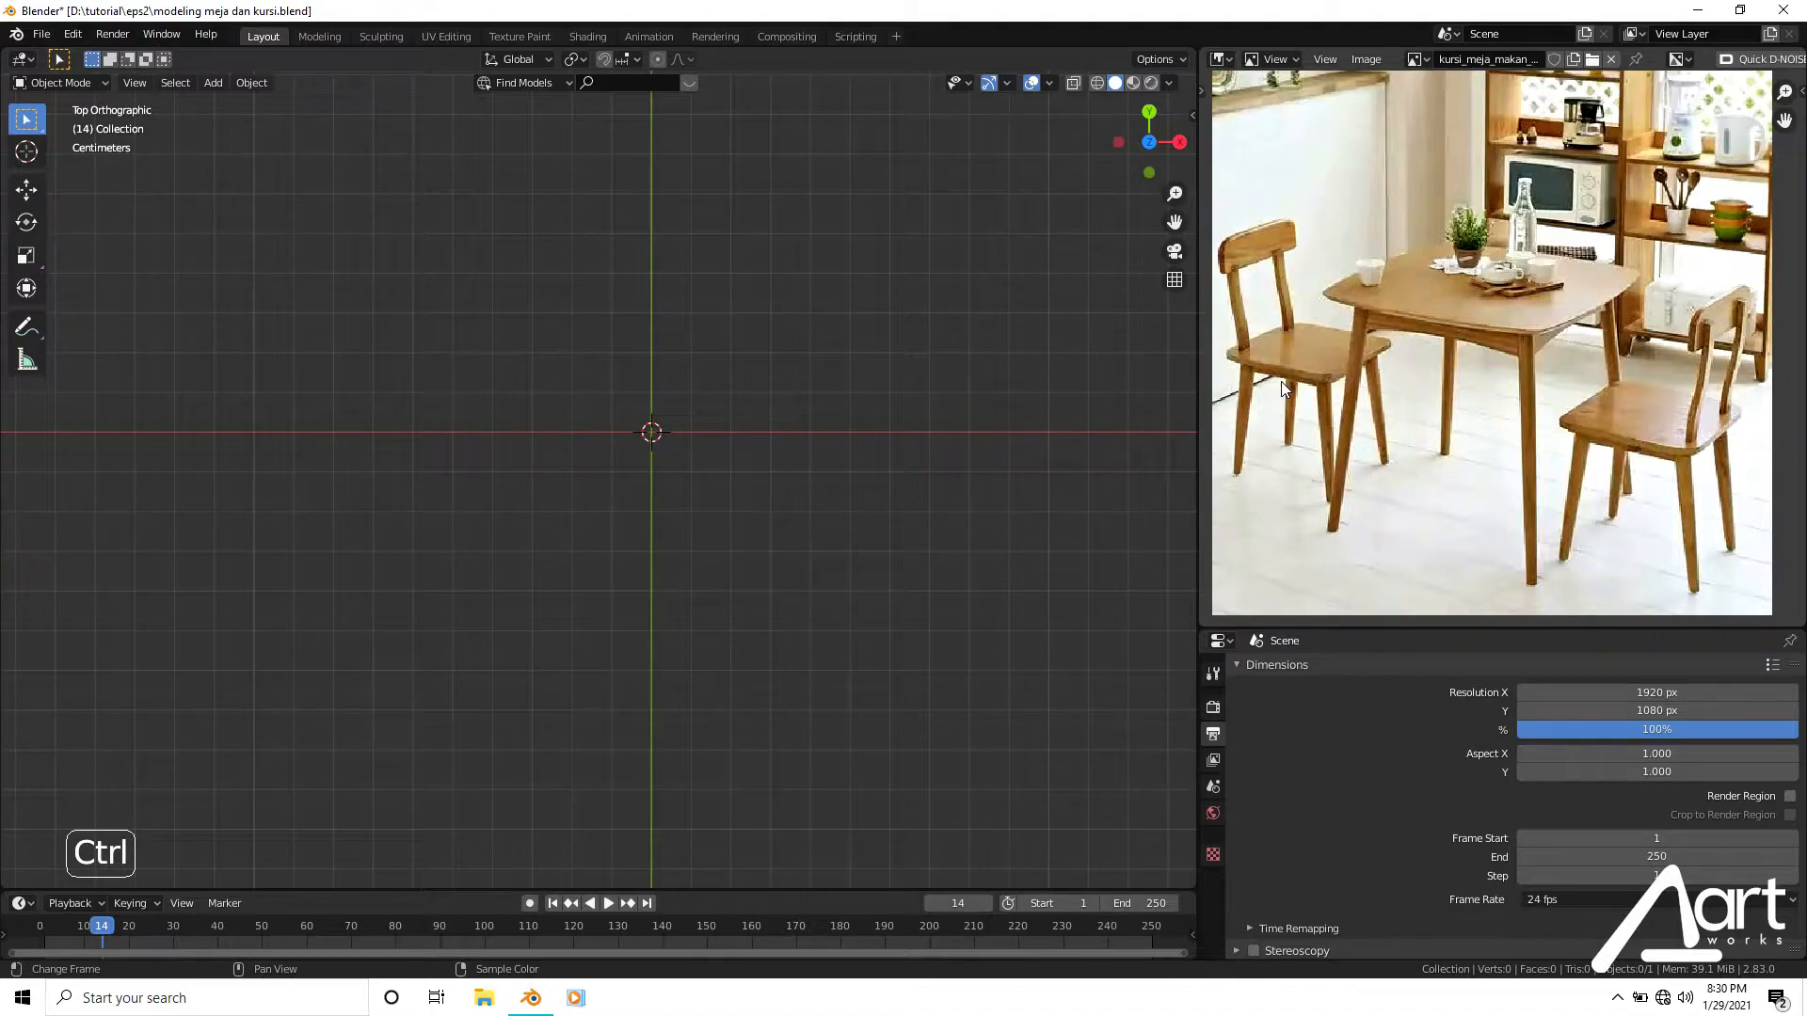
middle_click_drag(951, 426, 943, 469, "shift")
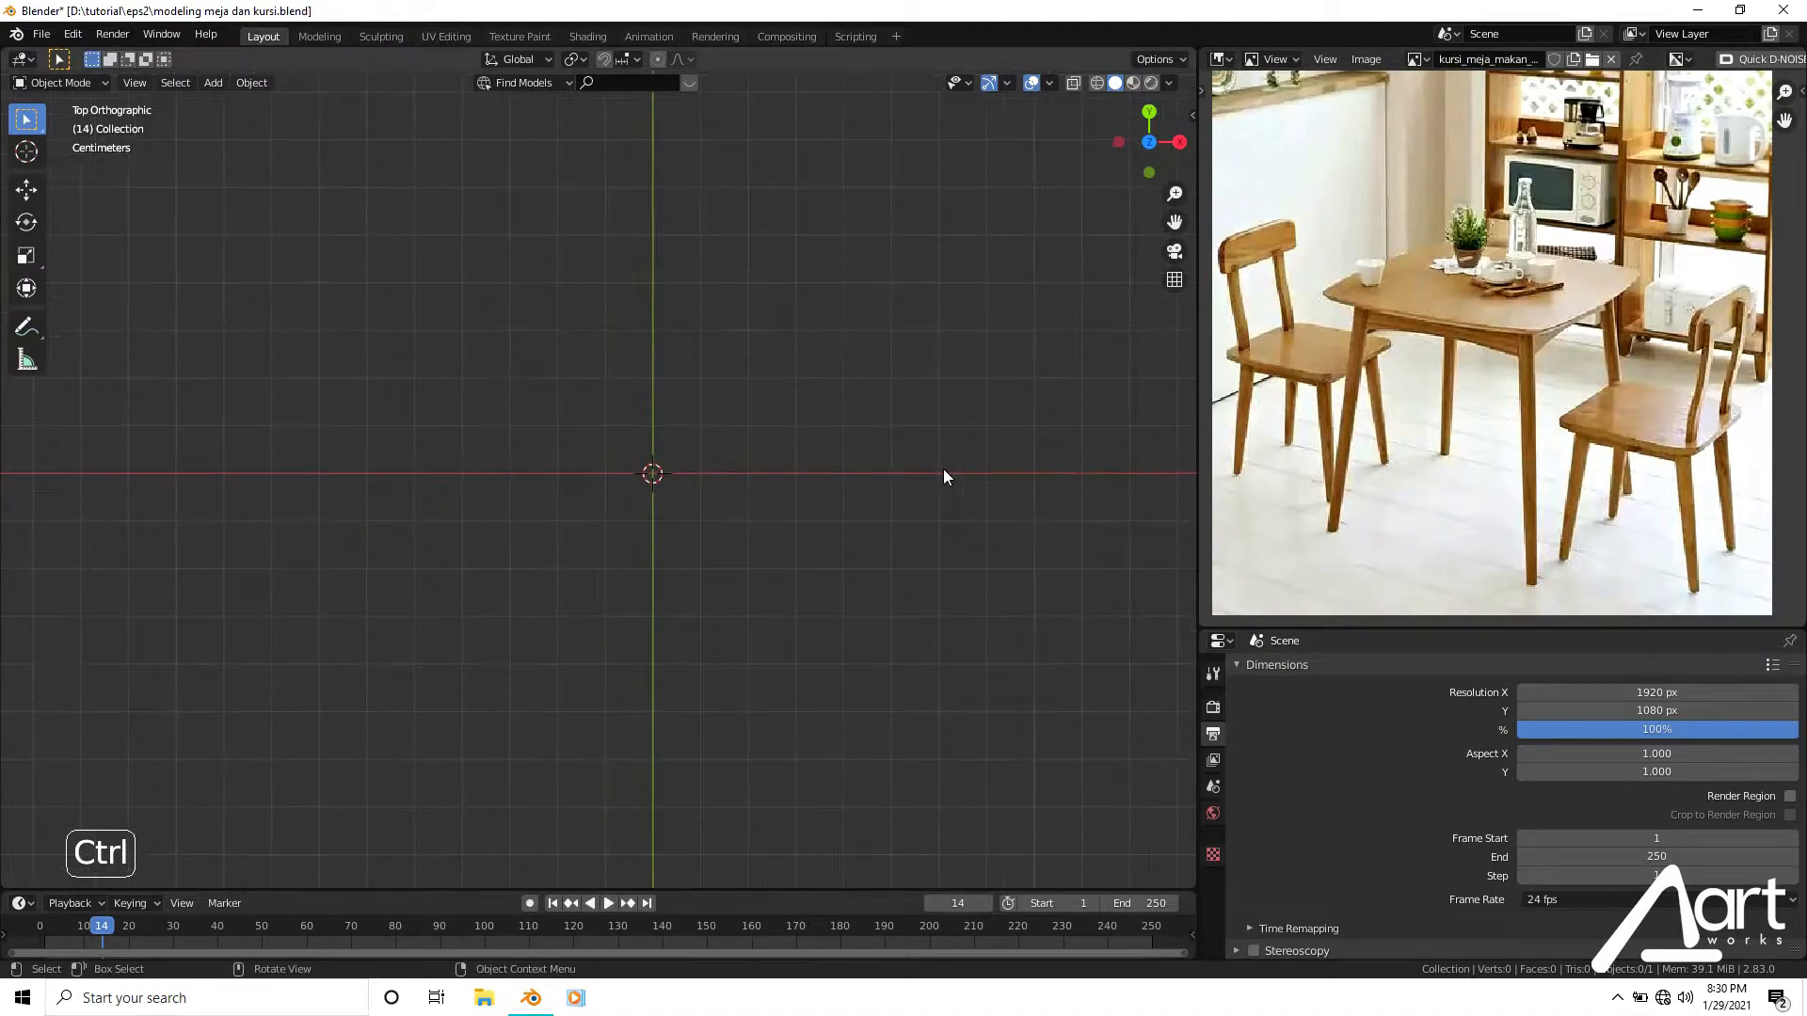
middle_click_drag(790, 426, 654, 470, "ctrl")
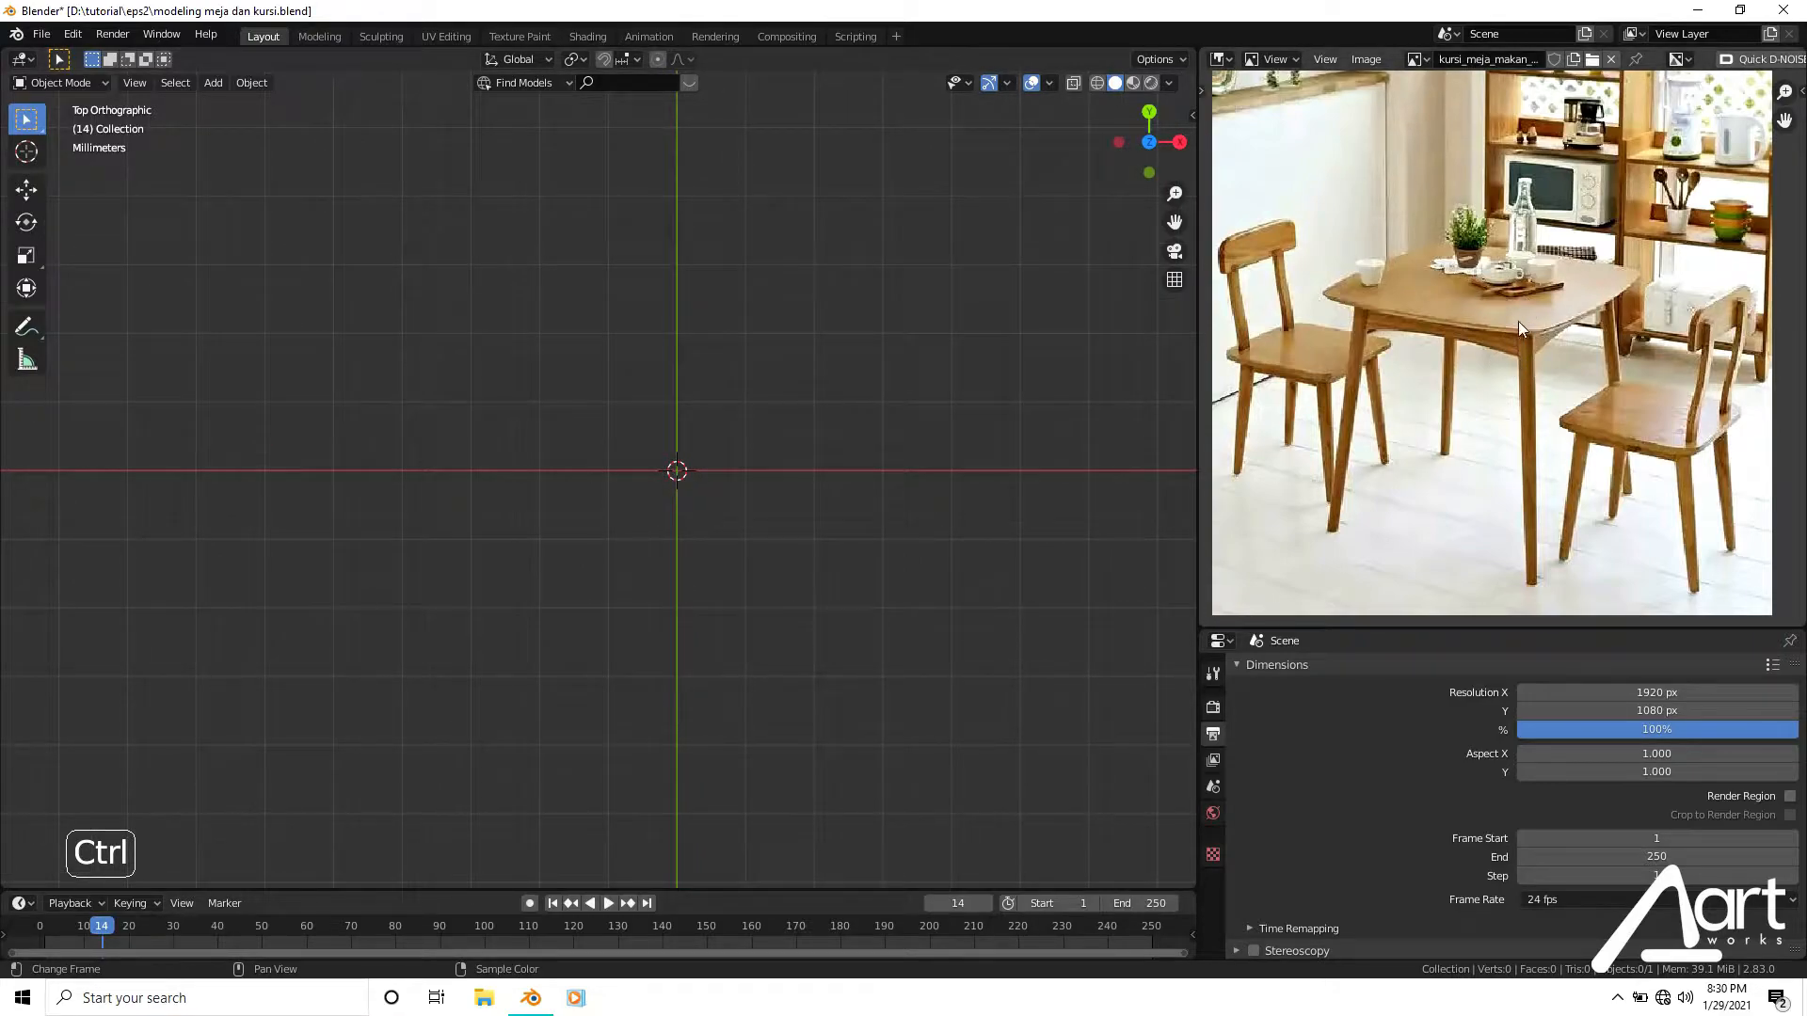
middle_click_drag(998, 317, 913, 303, "shift")
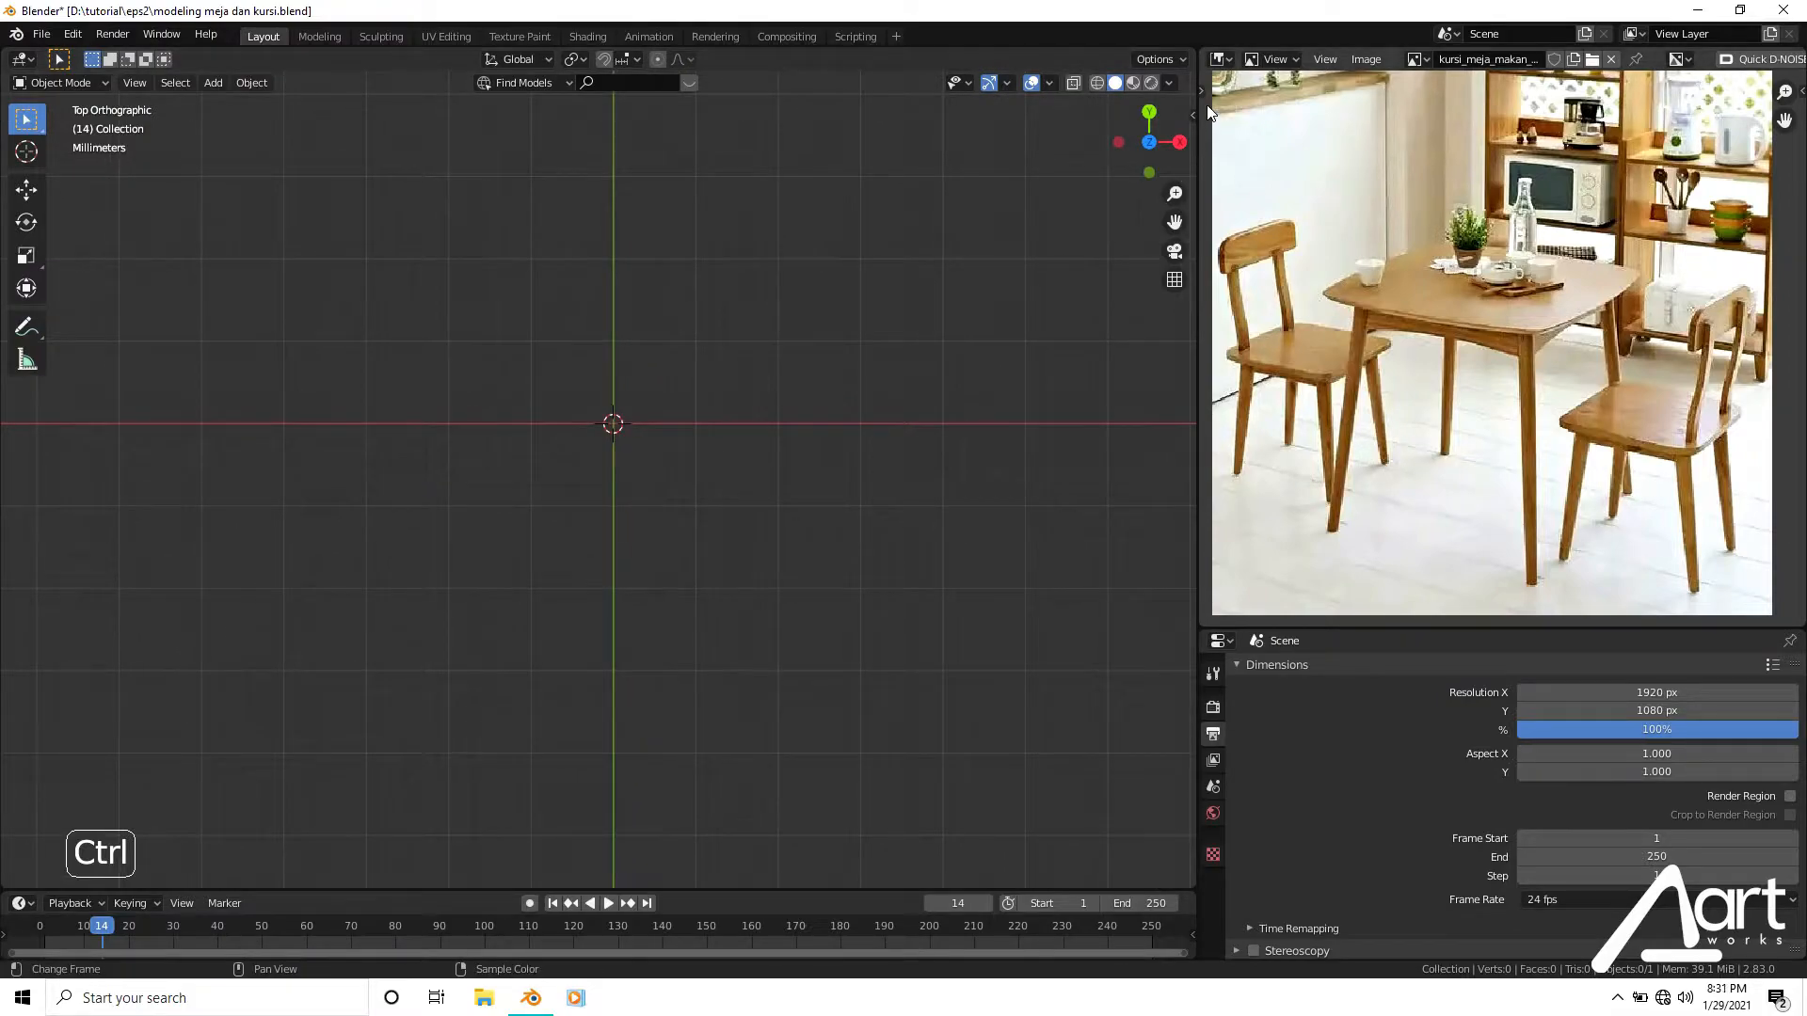
Unlink the dining table and chairs reference image from the image editor and dismiss the file browser without loading anything.
left_click(1586, 61)
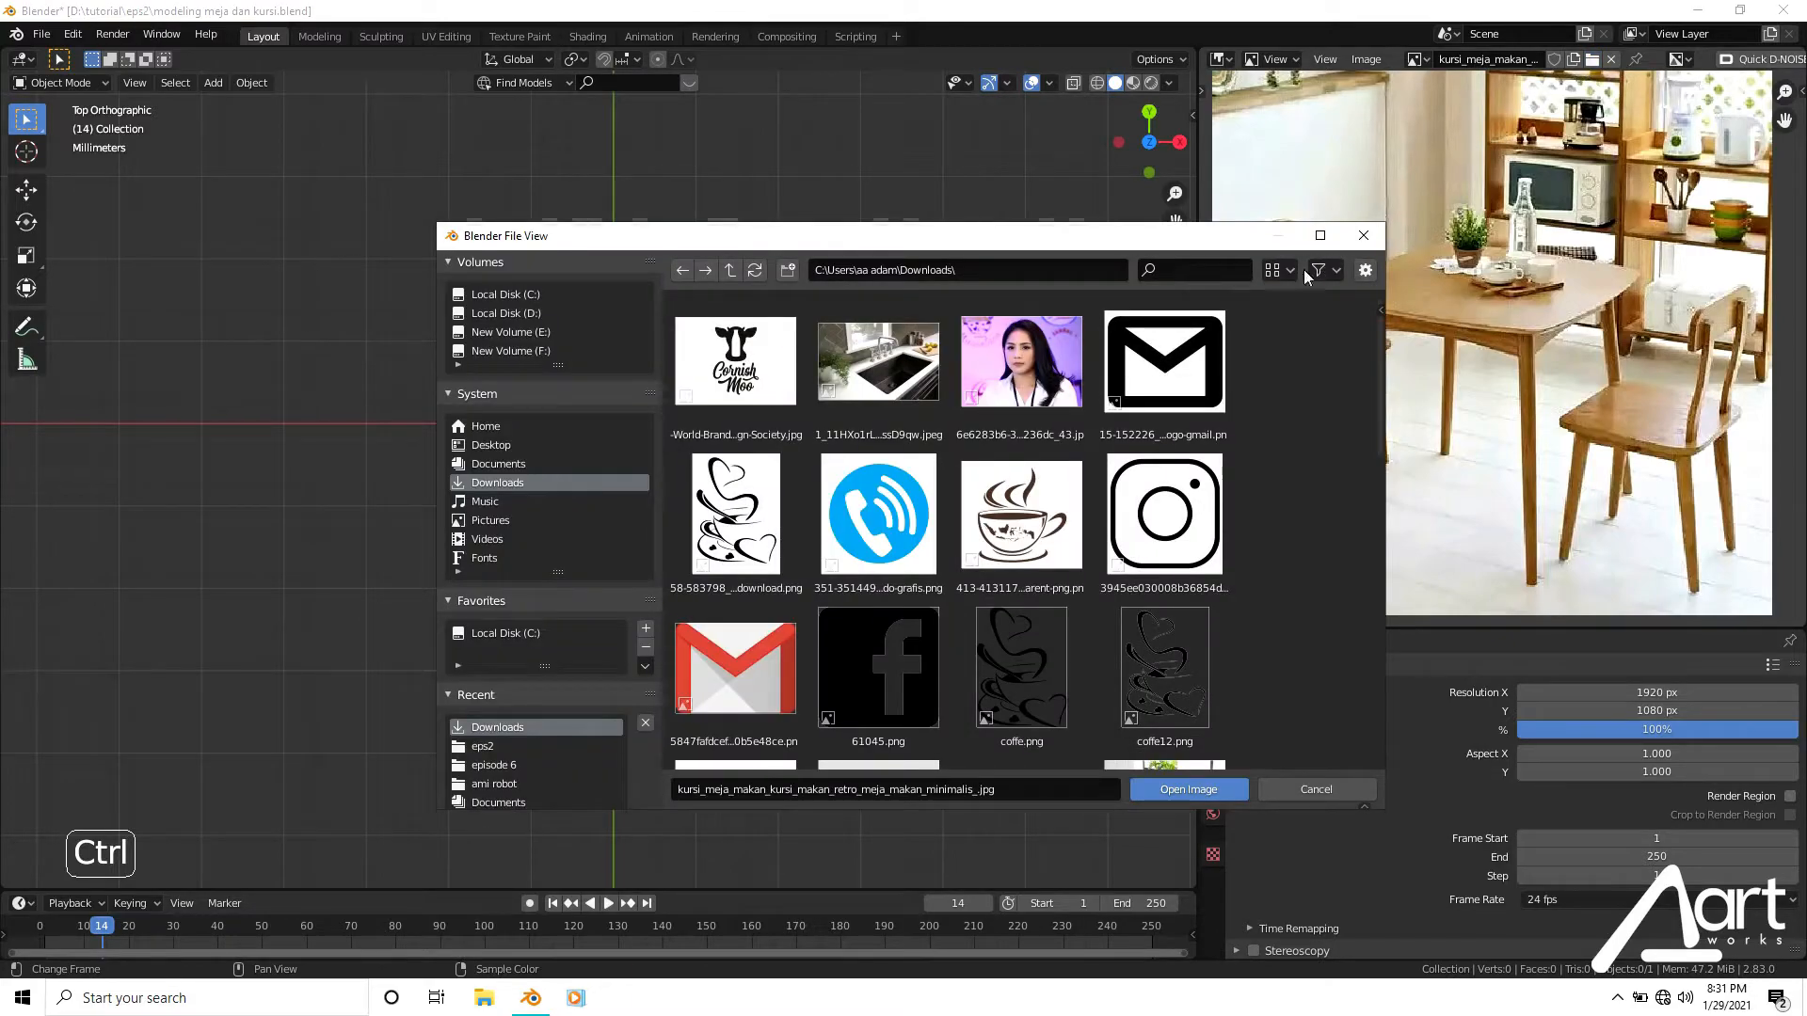
left_click(1364, 235)
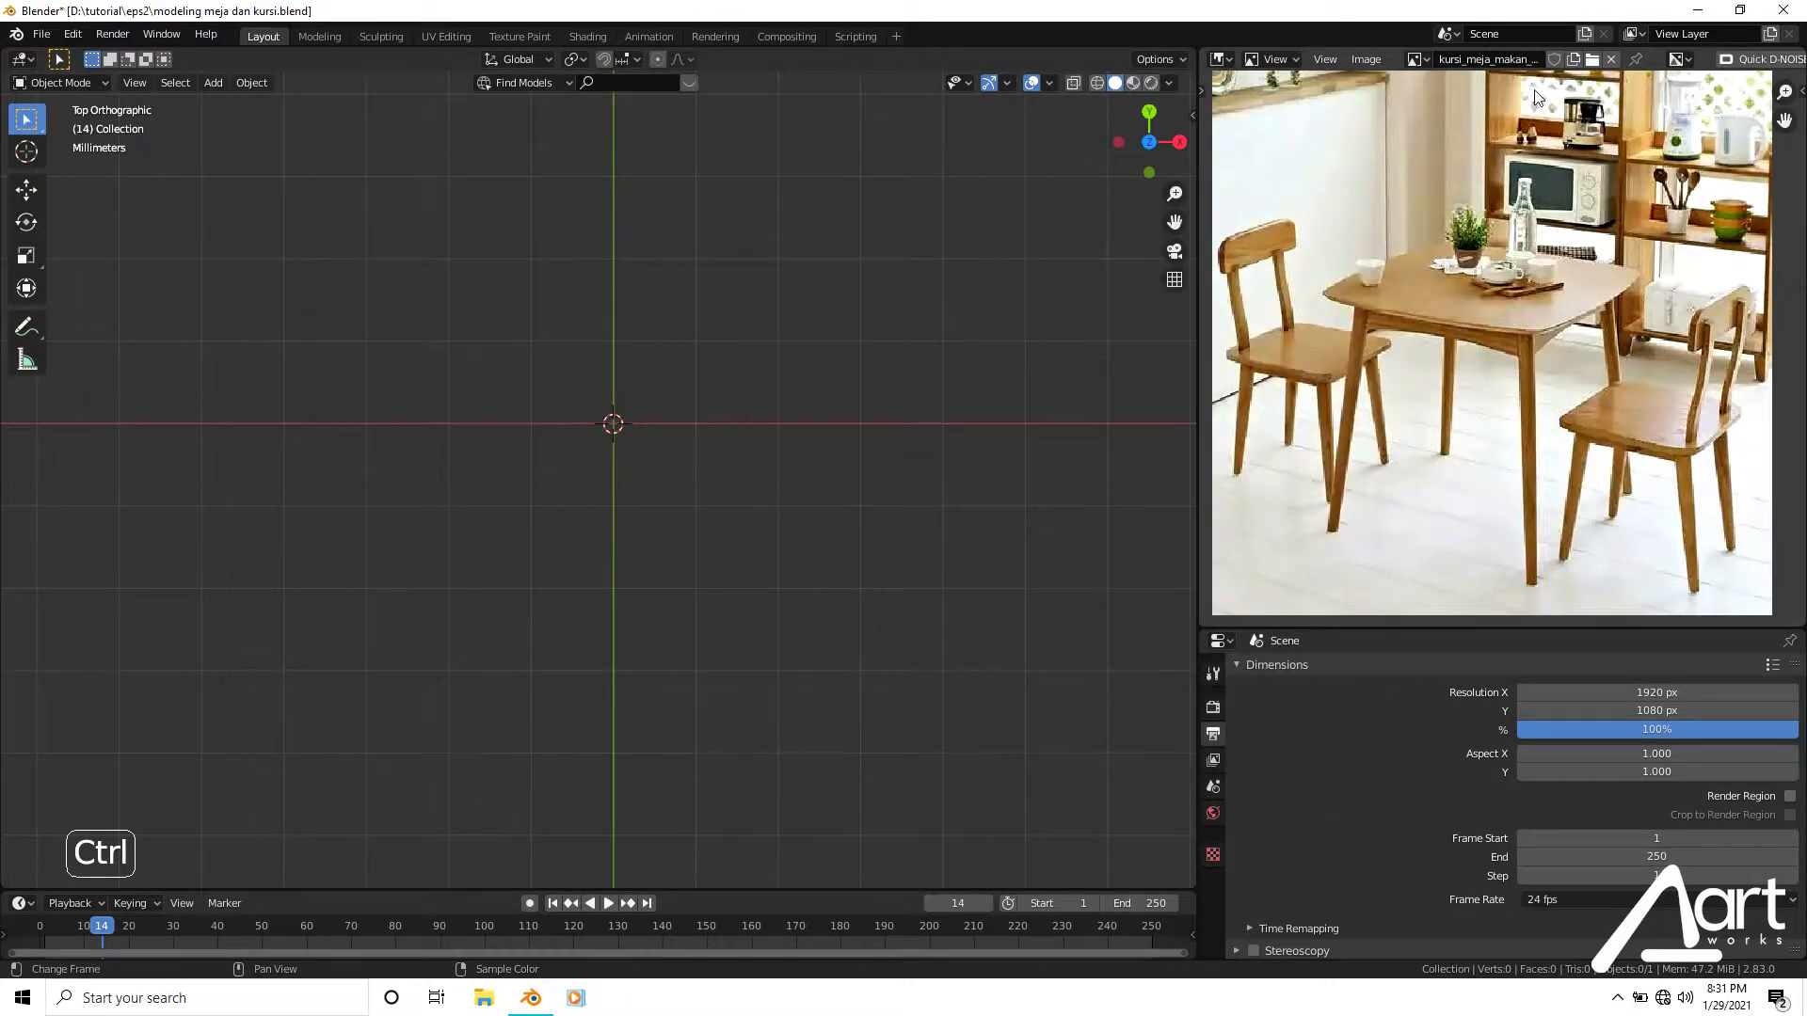
left_click(1595, 60)
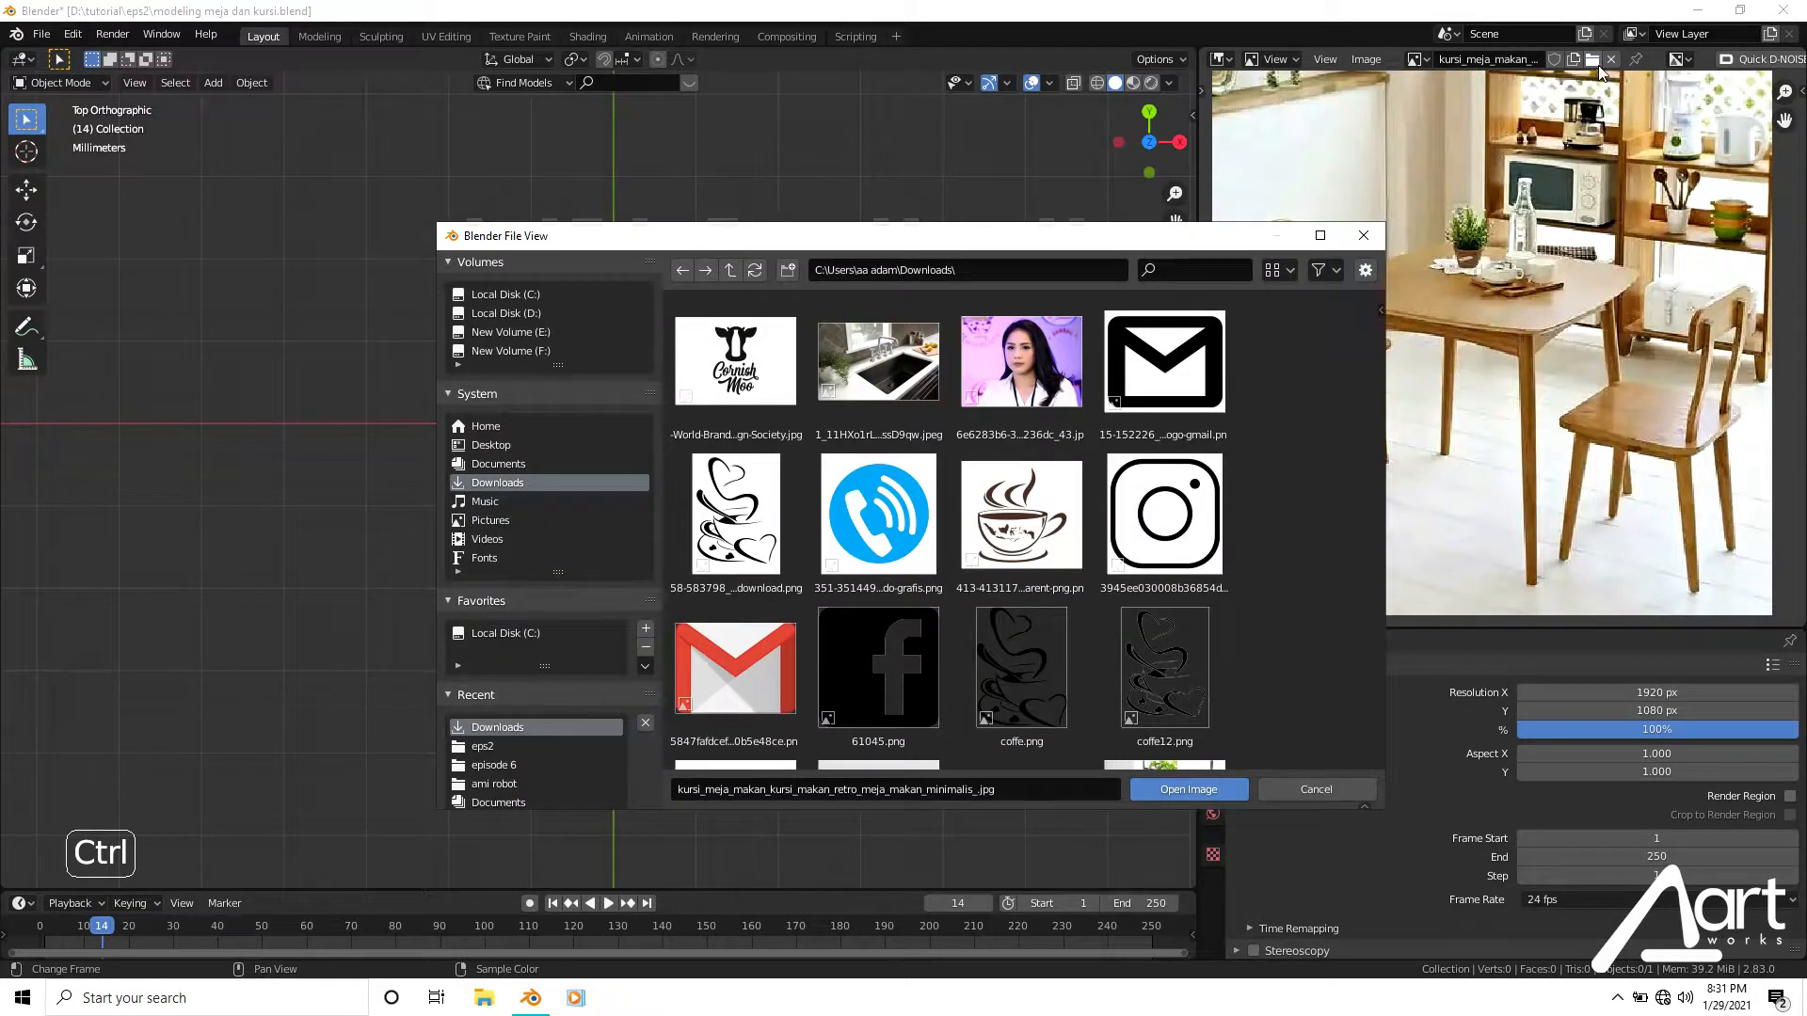
left_click(1611, 58)
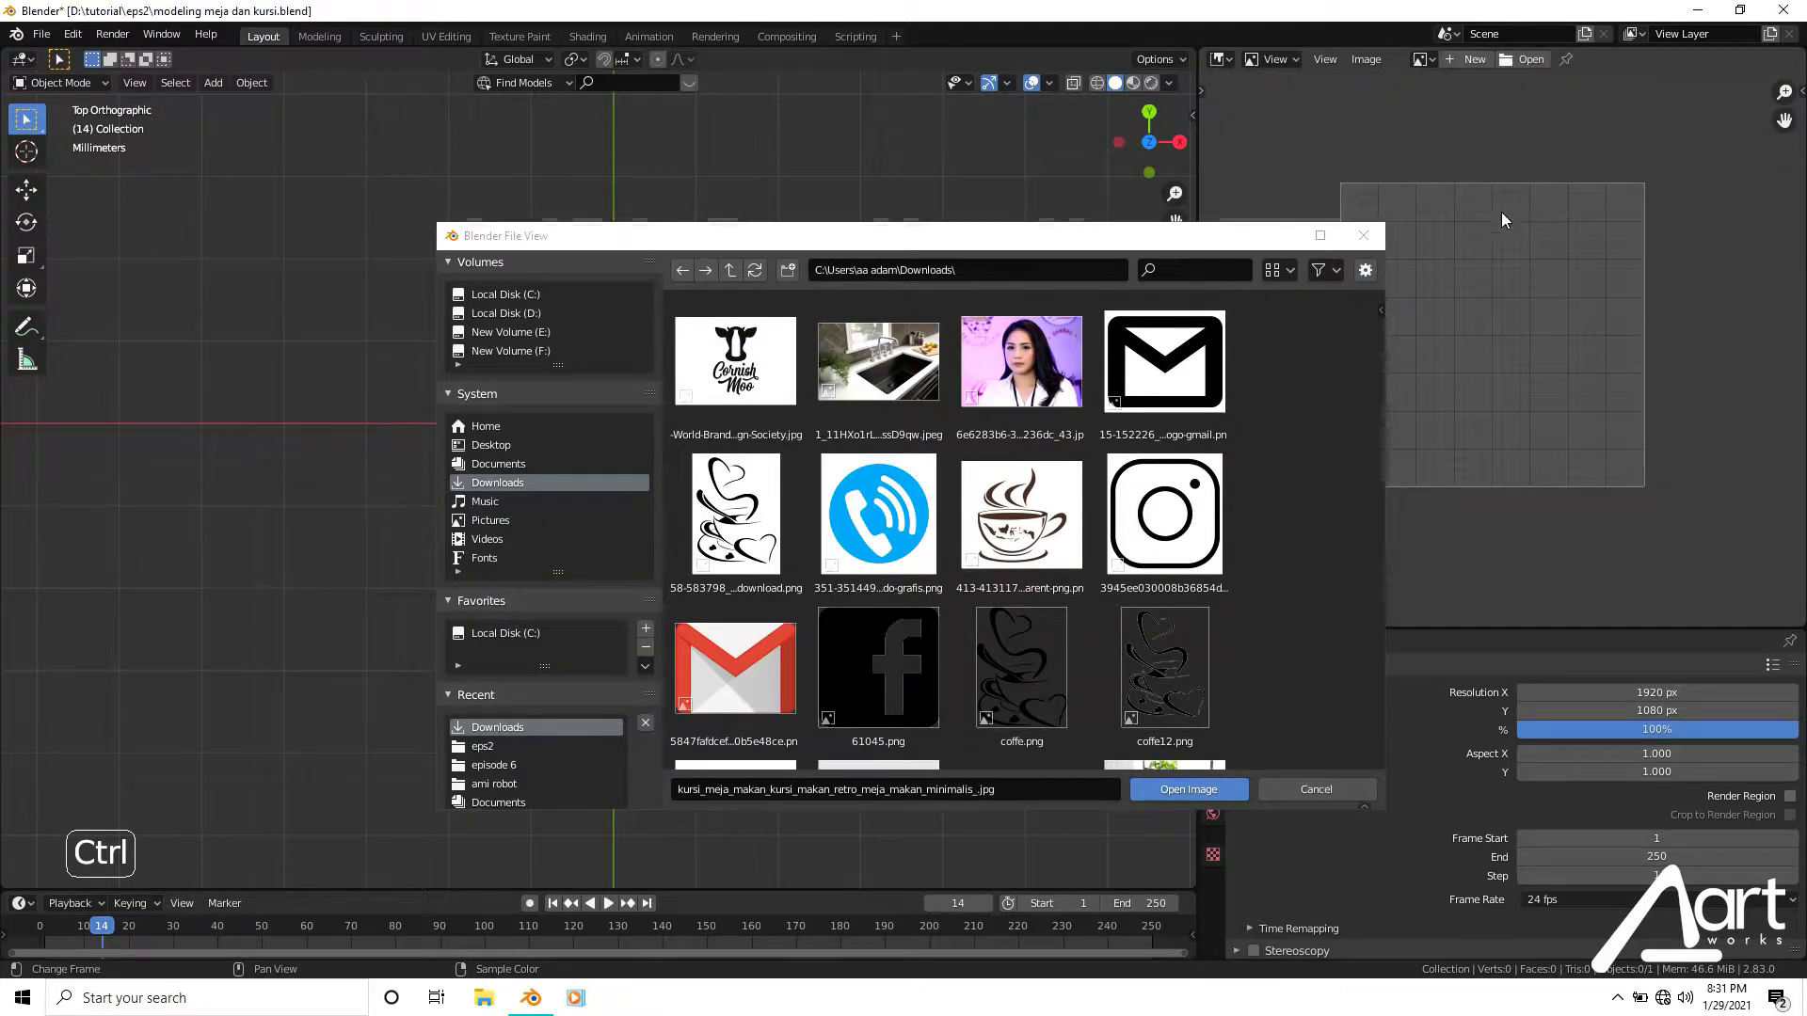
left_click(1376, 239)
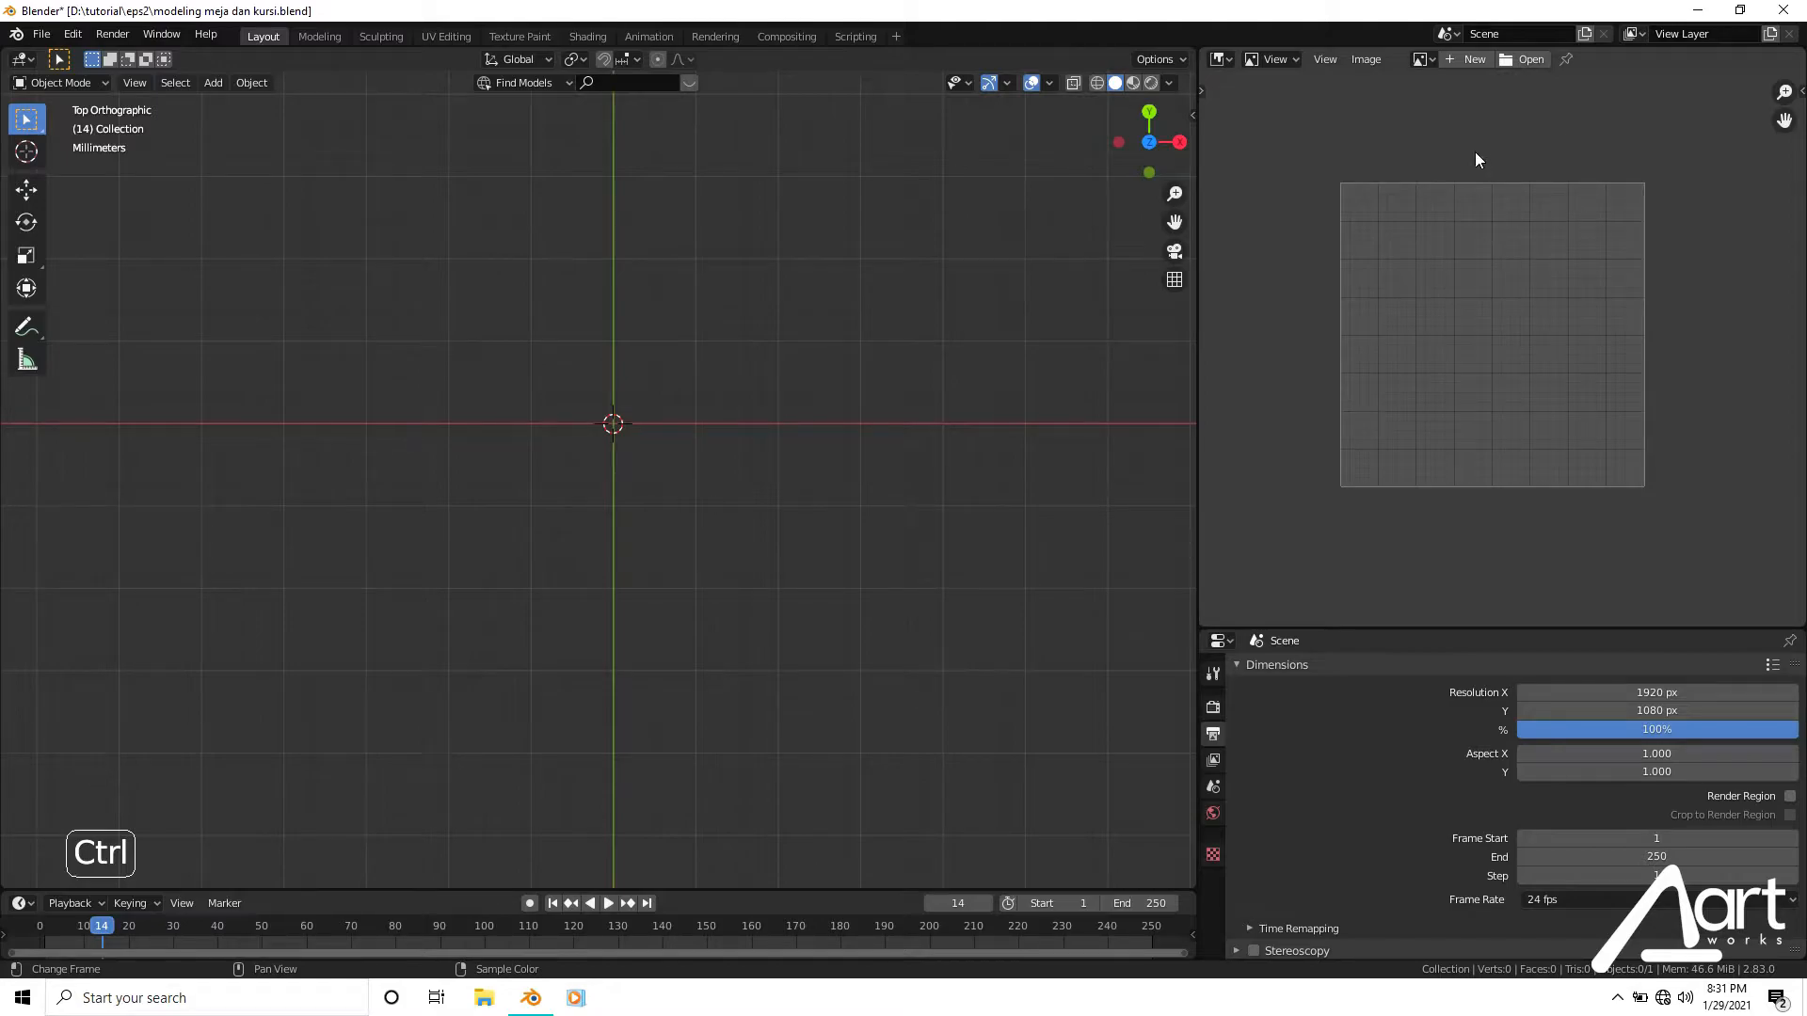
Switch the editor area holding the empty image canvas to the Outliner and back to the Image Editor.
left_click(1225, 60)
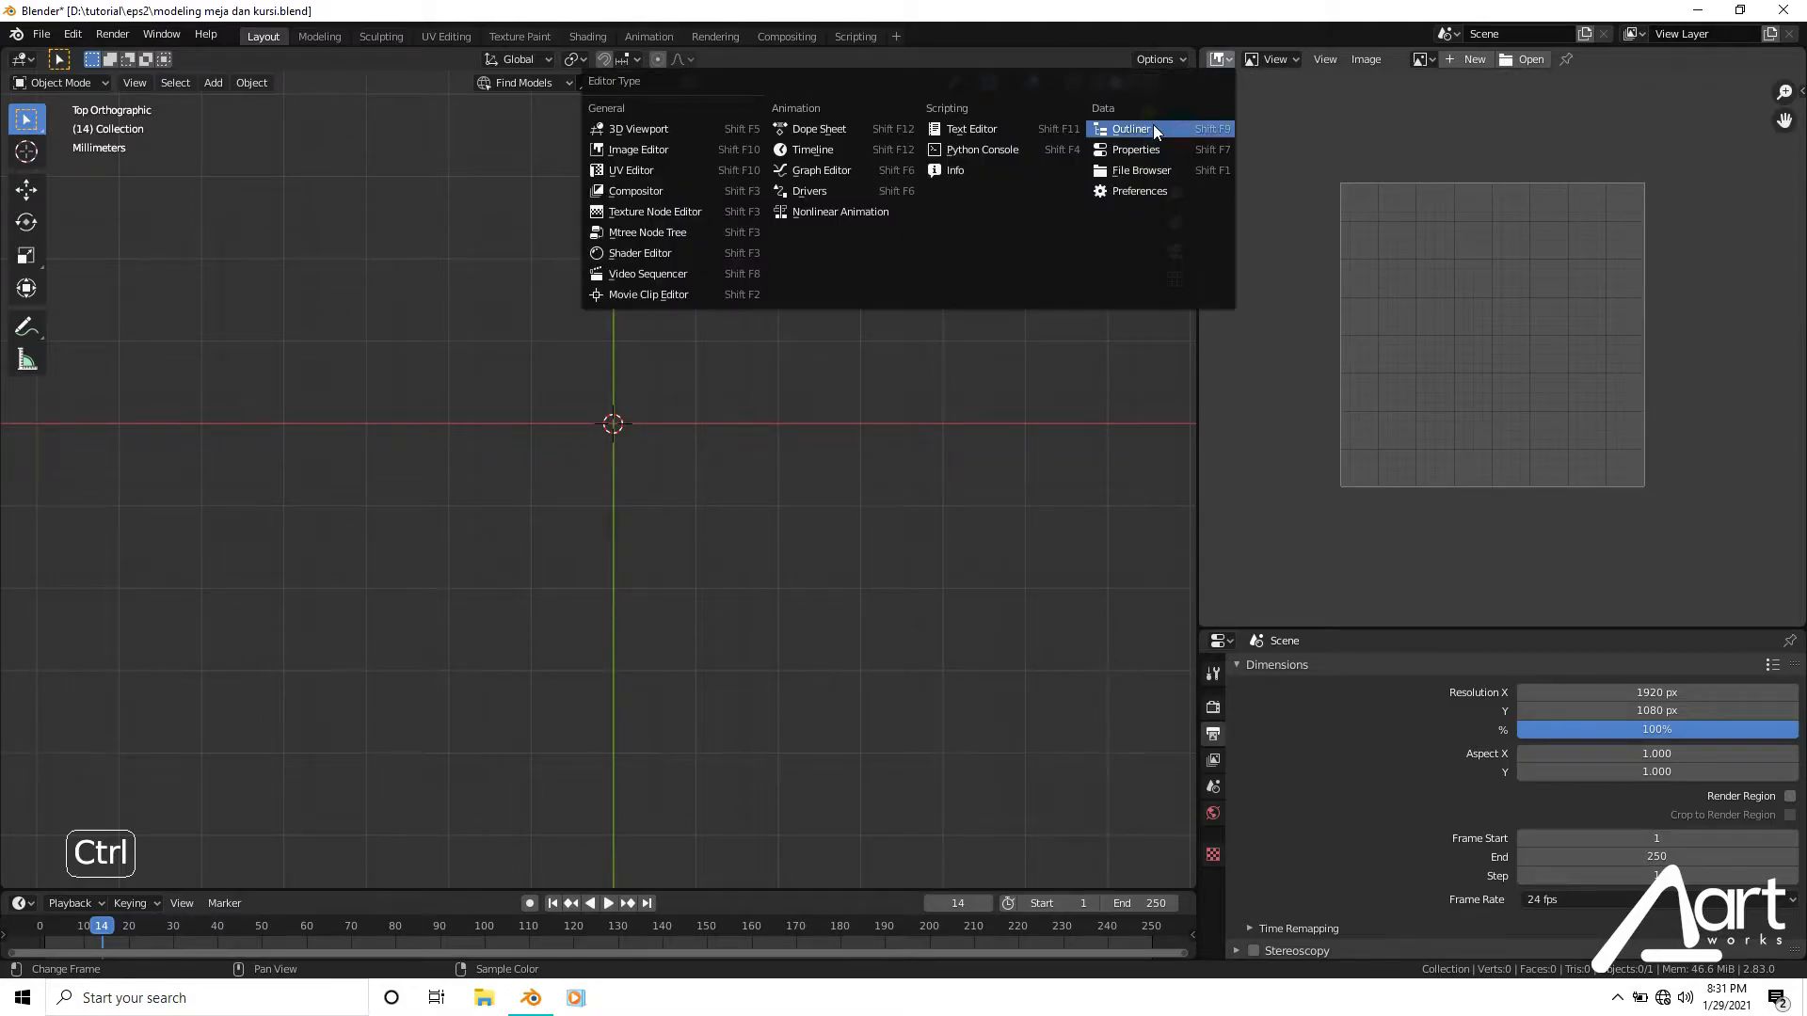
left_click(1154, 126)
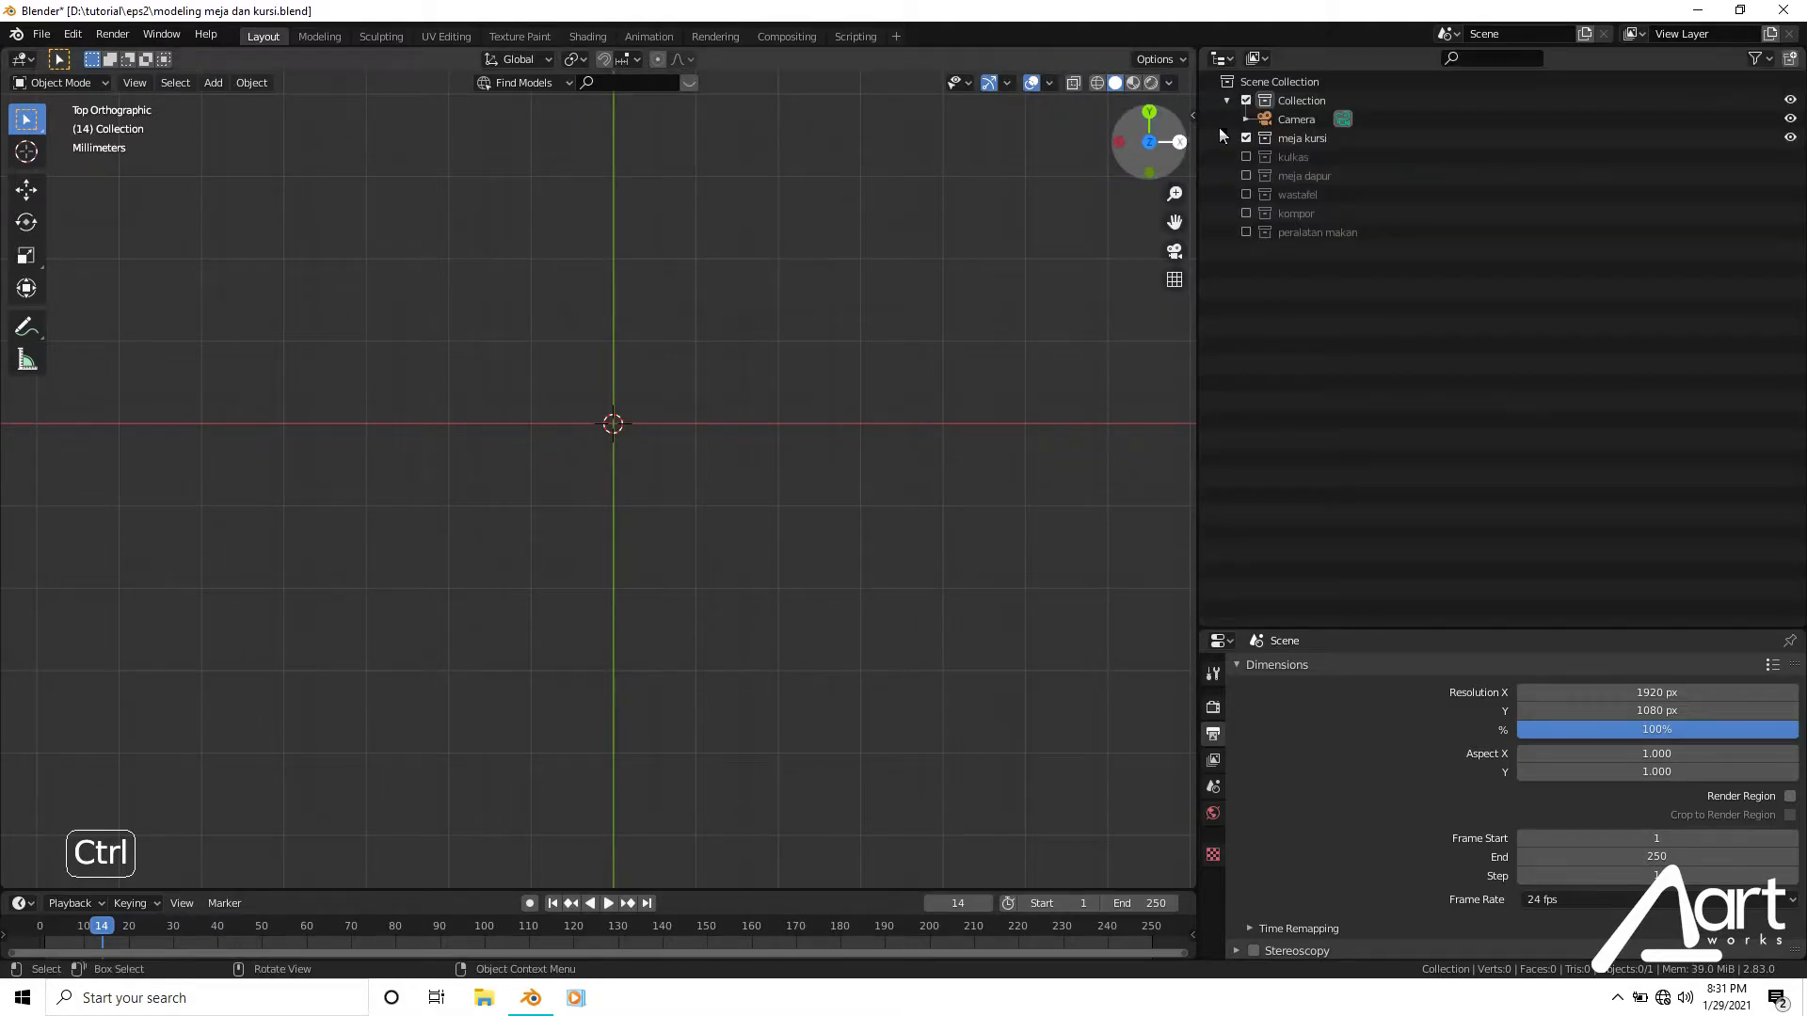
left_click(1212, 60)
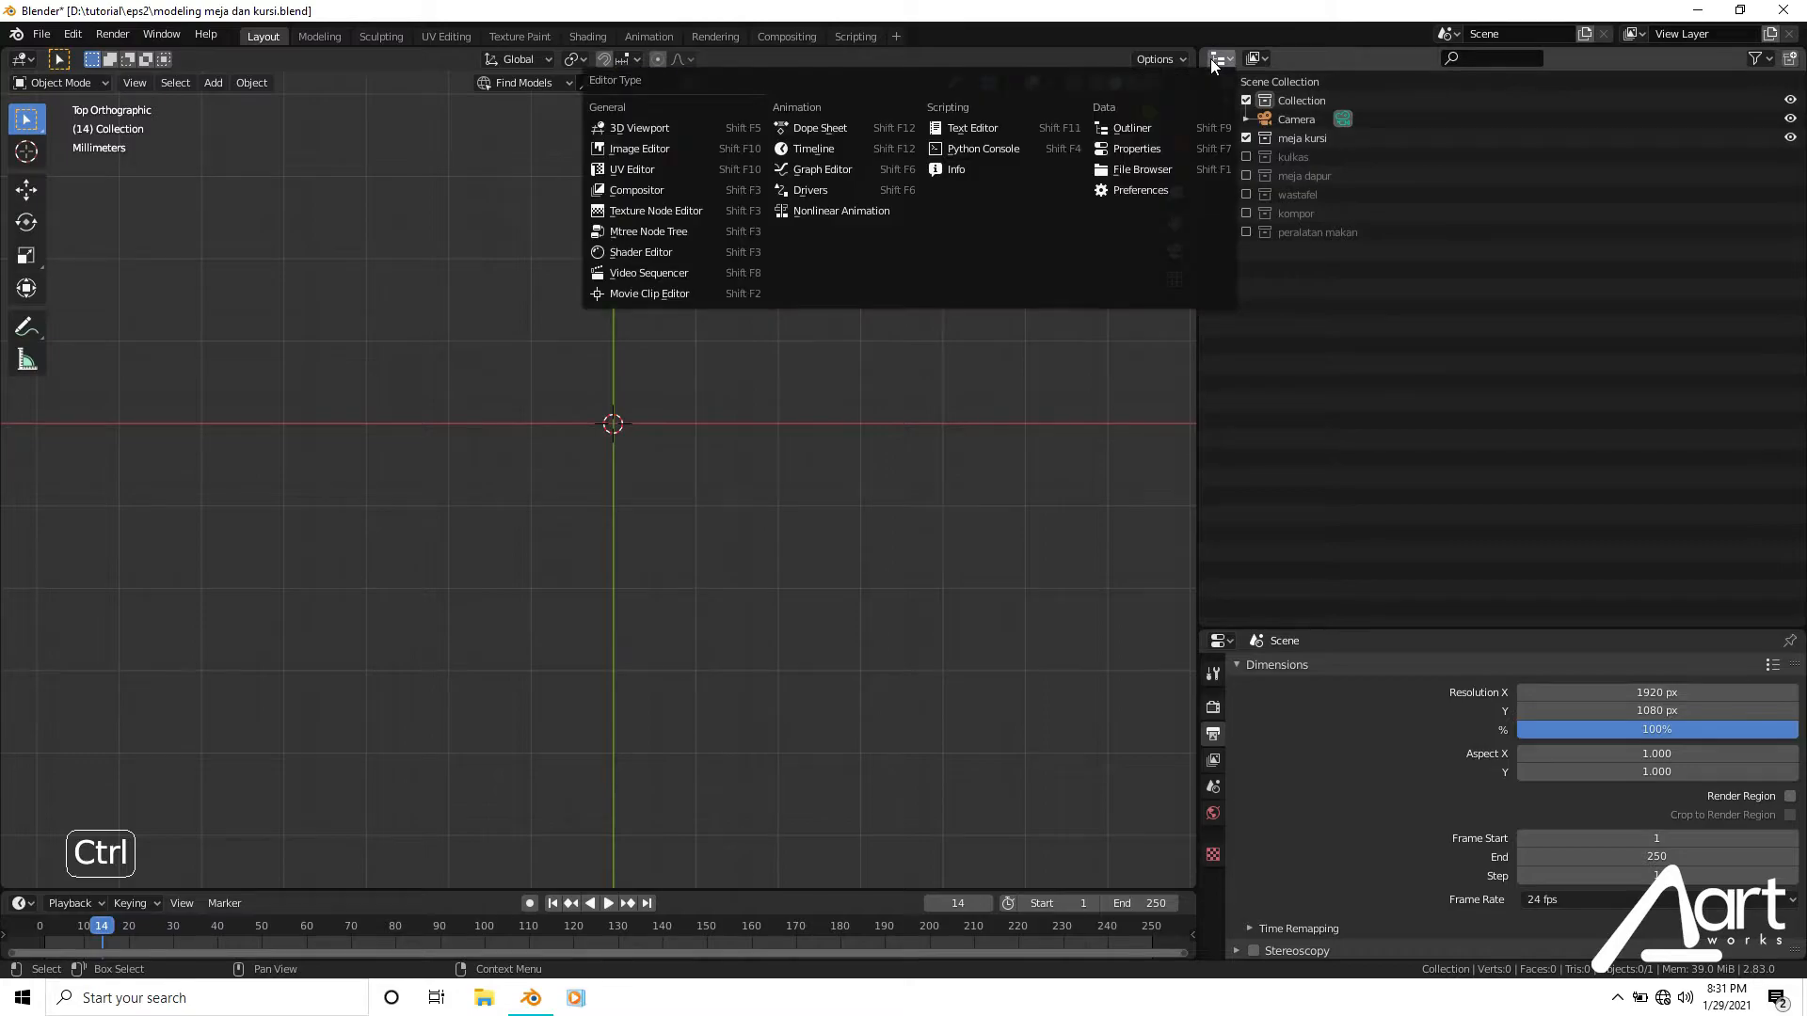
left_click(679, 151)
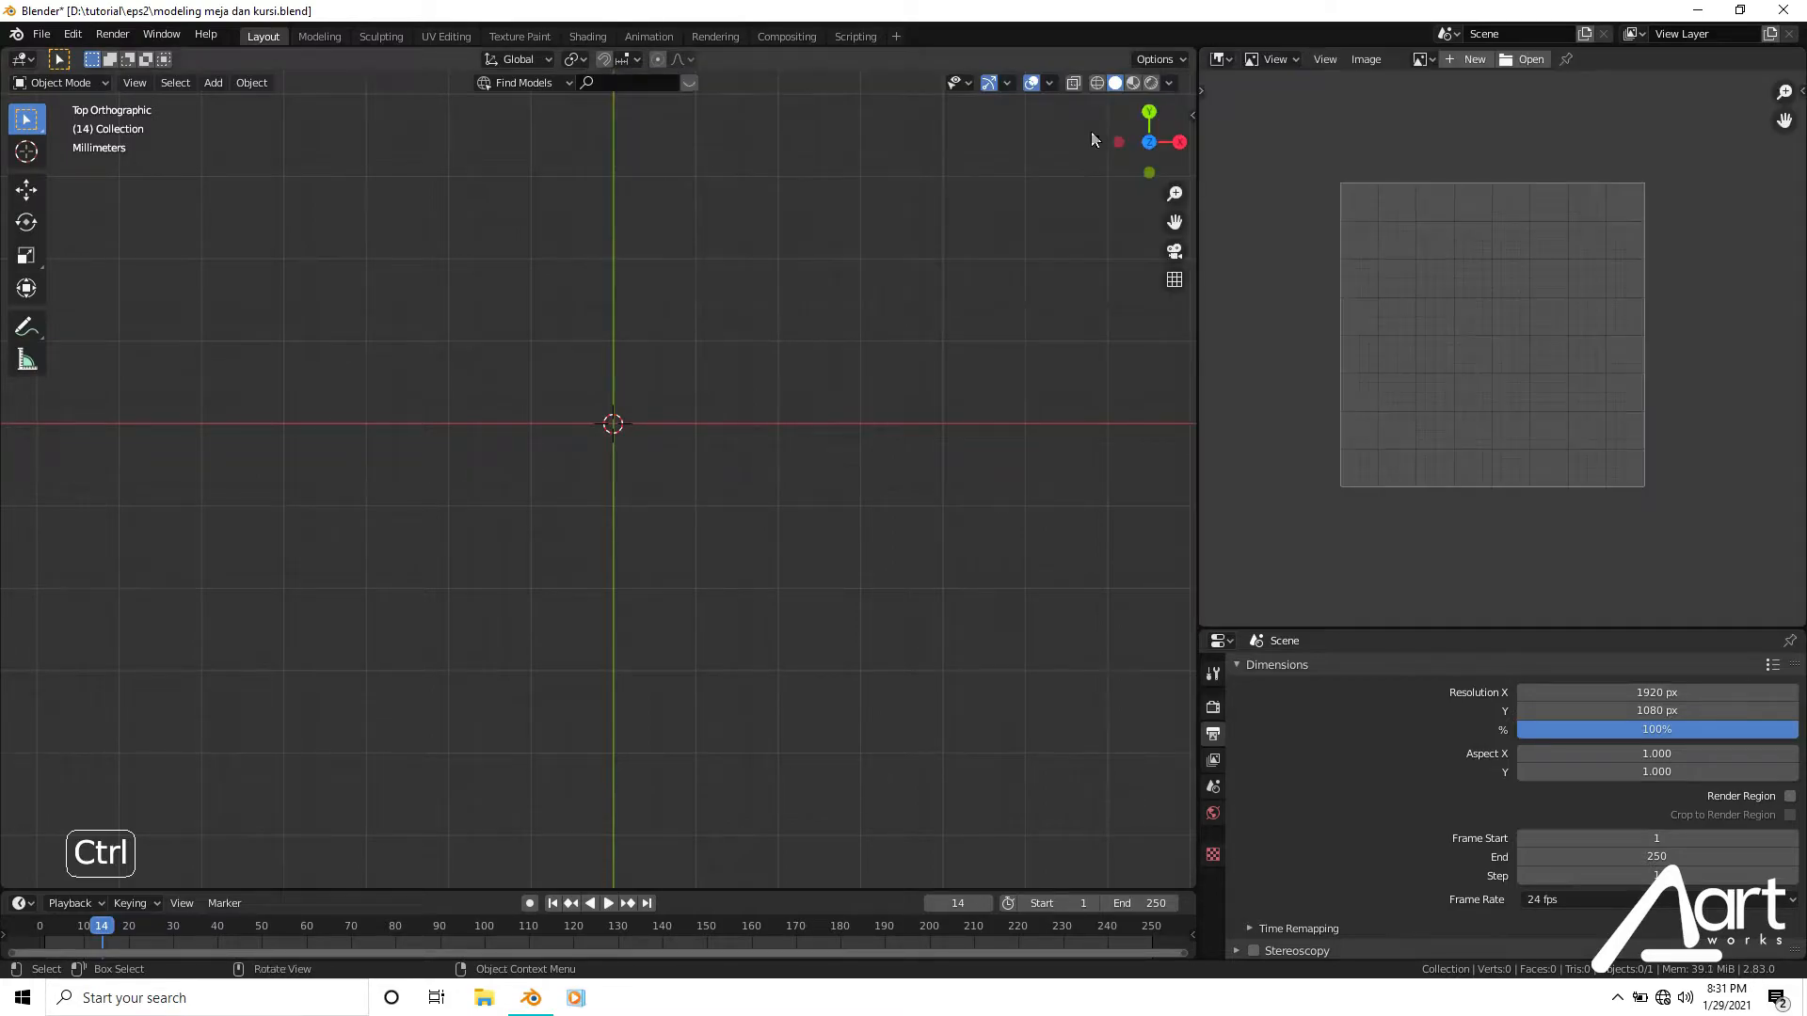
Load the kursi_meja_makan_kursi_makan_retro_meja_makan_minimalis_.jpg reference from the Downloads folder and enlarge it around the table.
left_click(1526, 60)
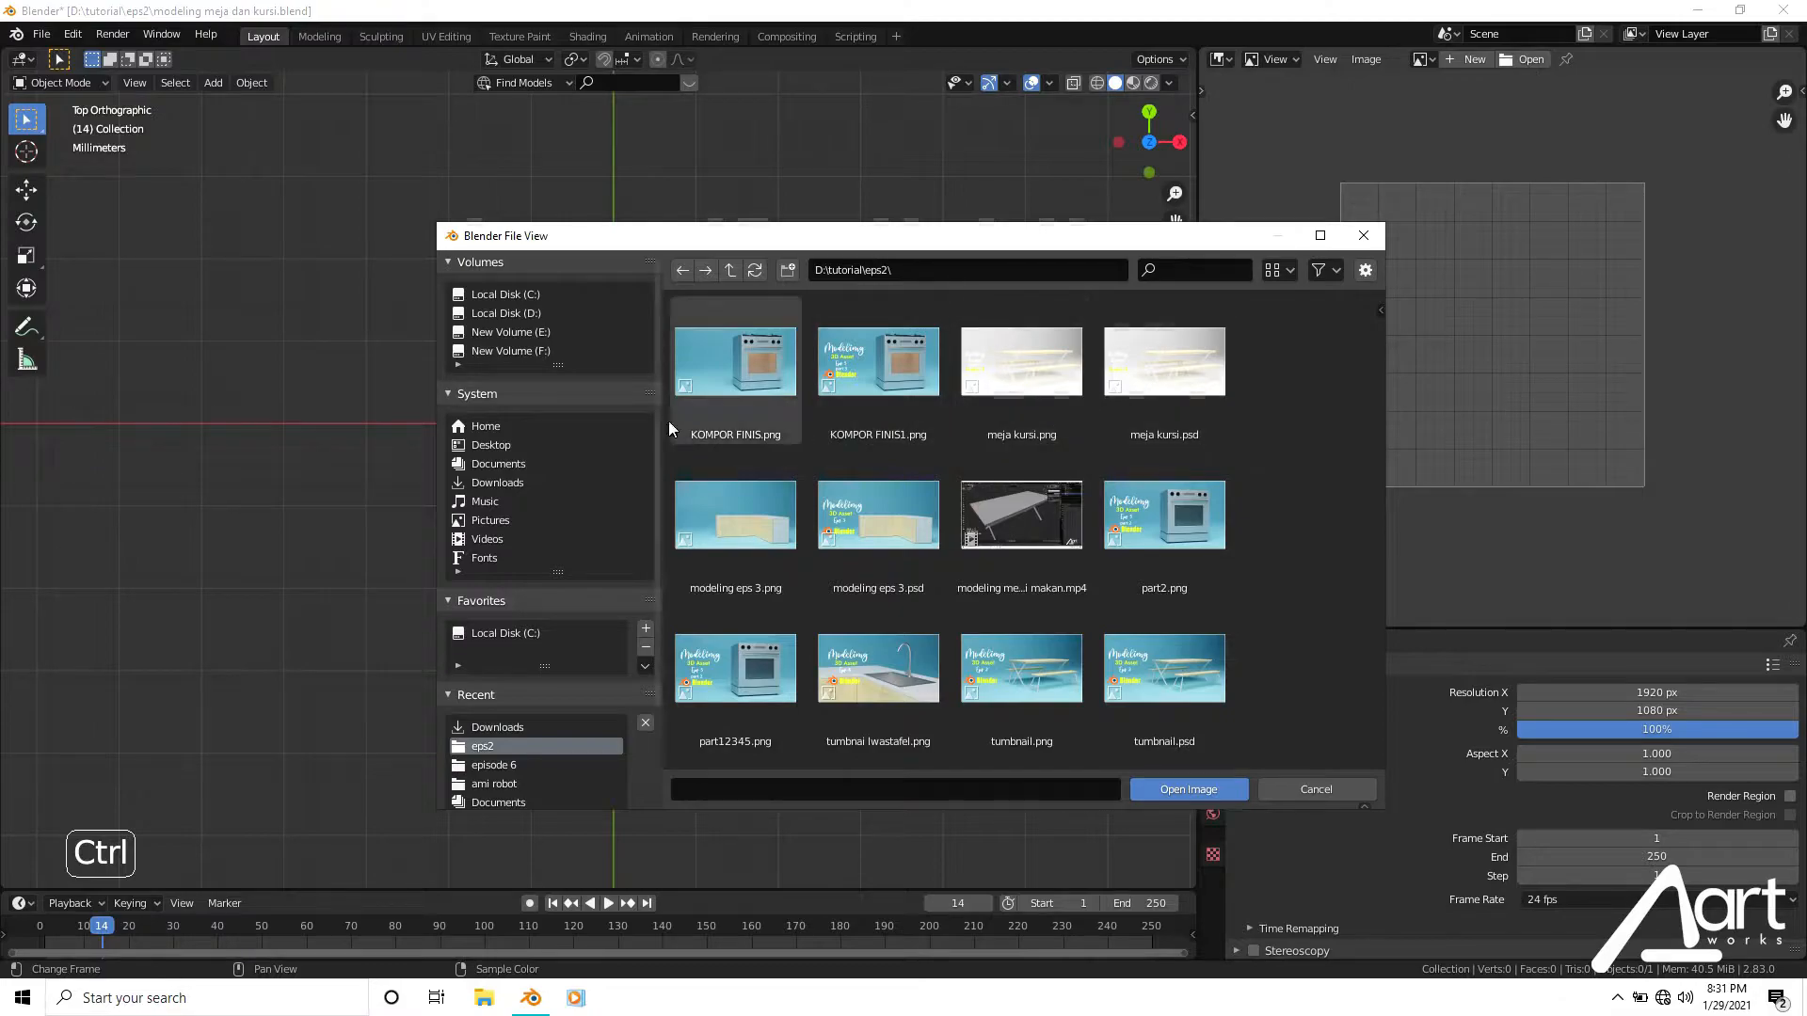
left_click(461, 485)
scroll(896, 490, "down", 10)
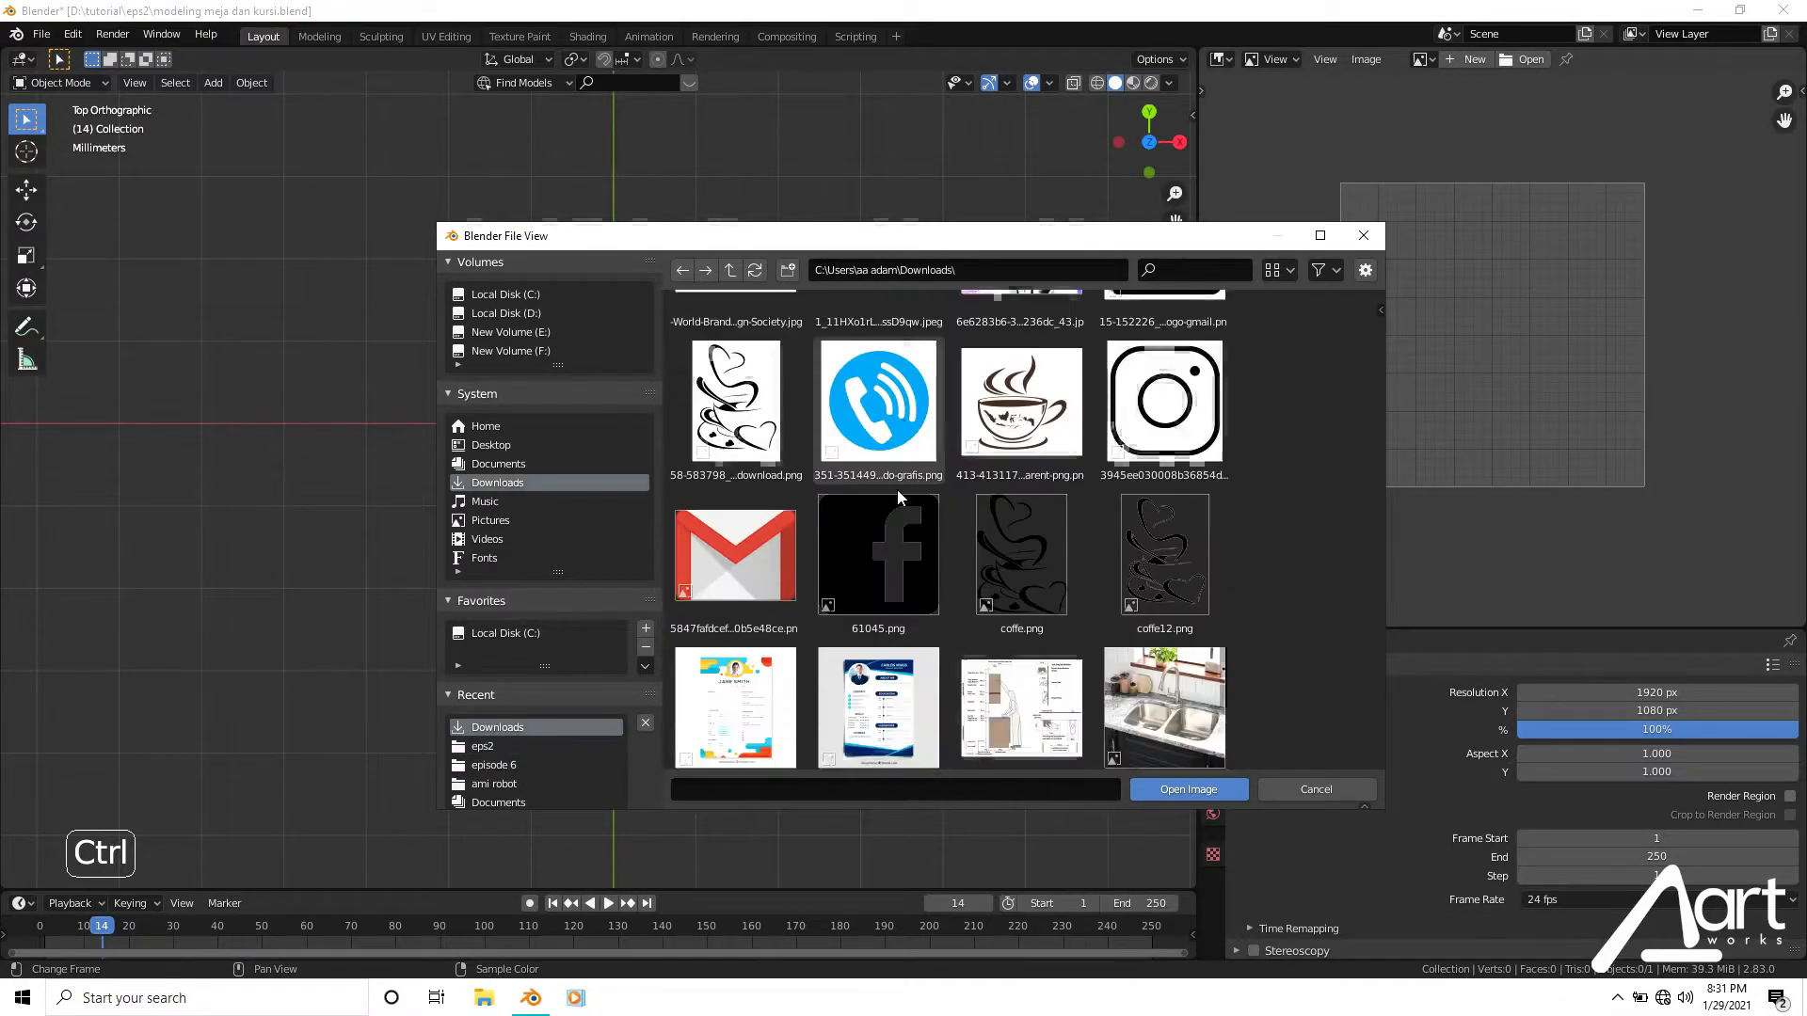
scroll(896, 490, "down", 4)
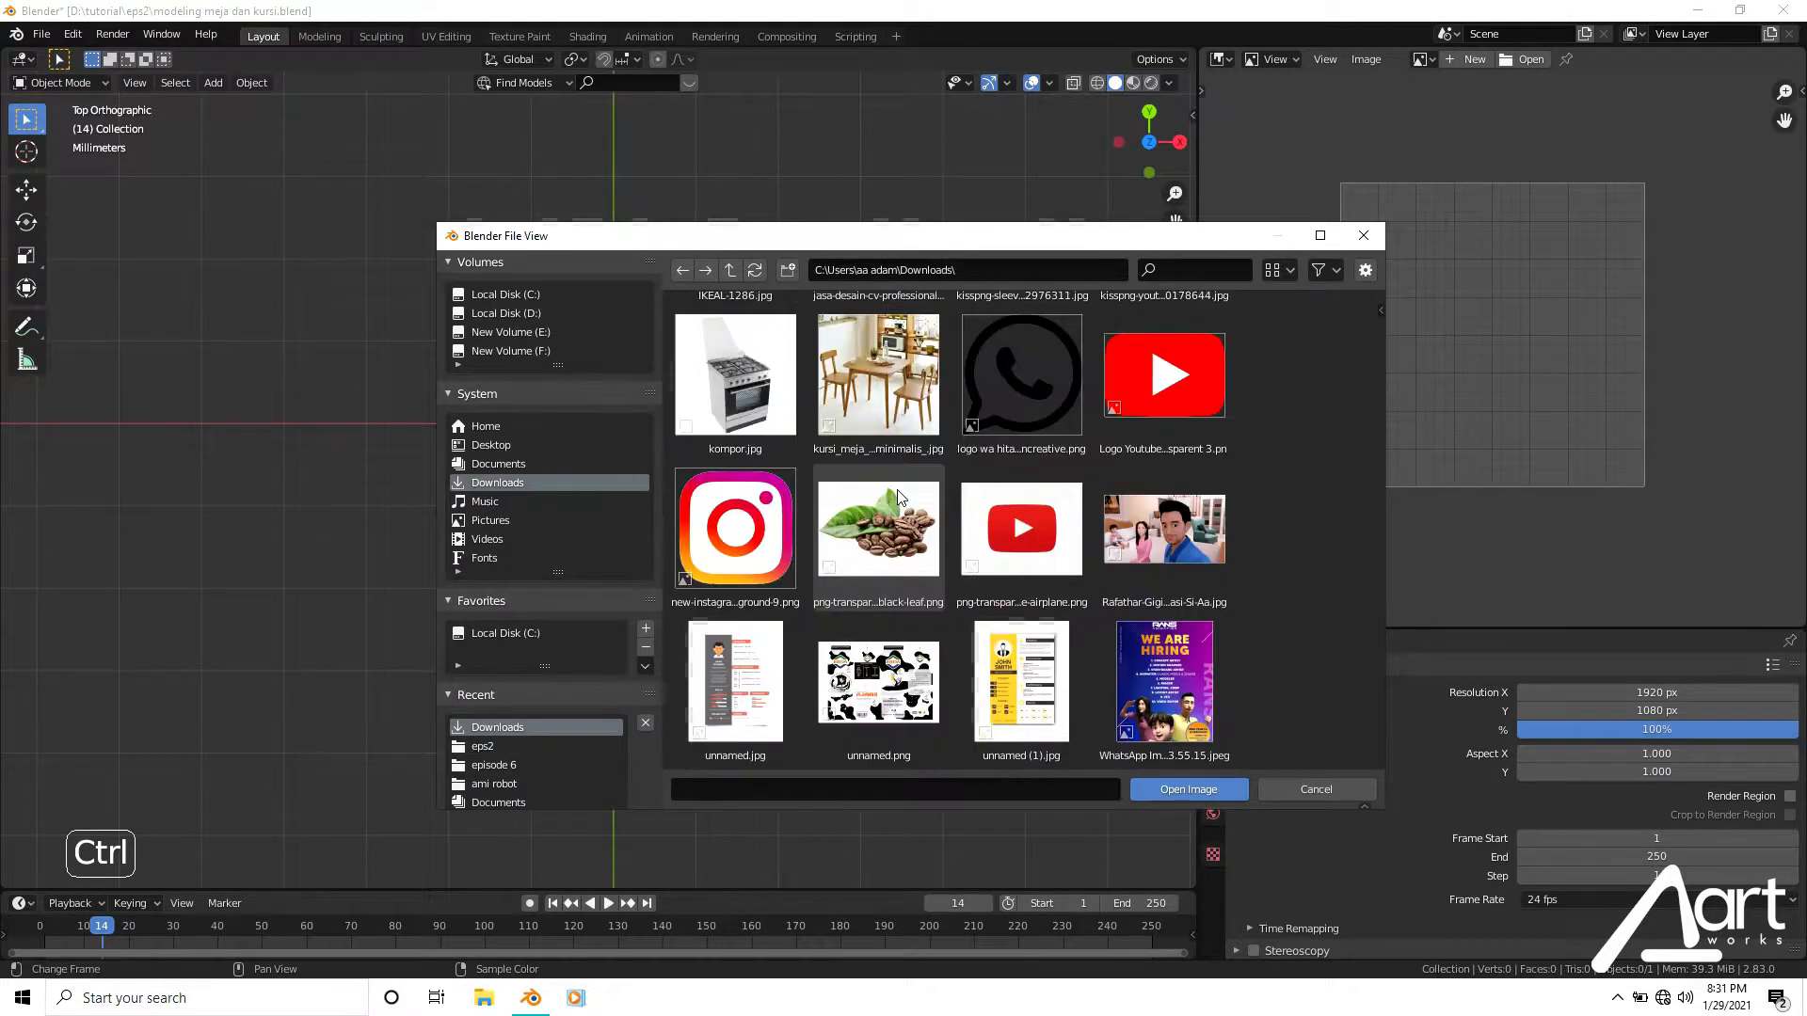
left_click(894, 373)
left_click(1217, 791)
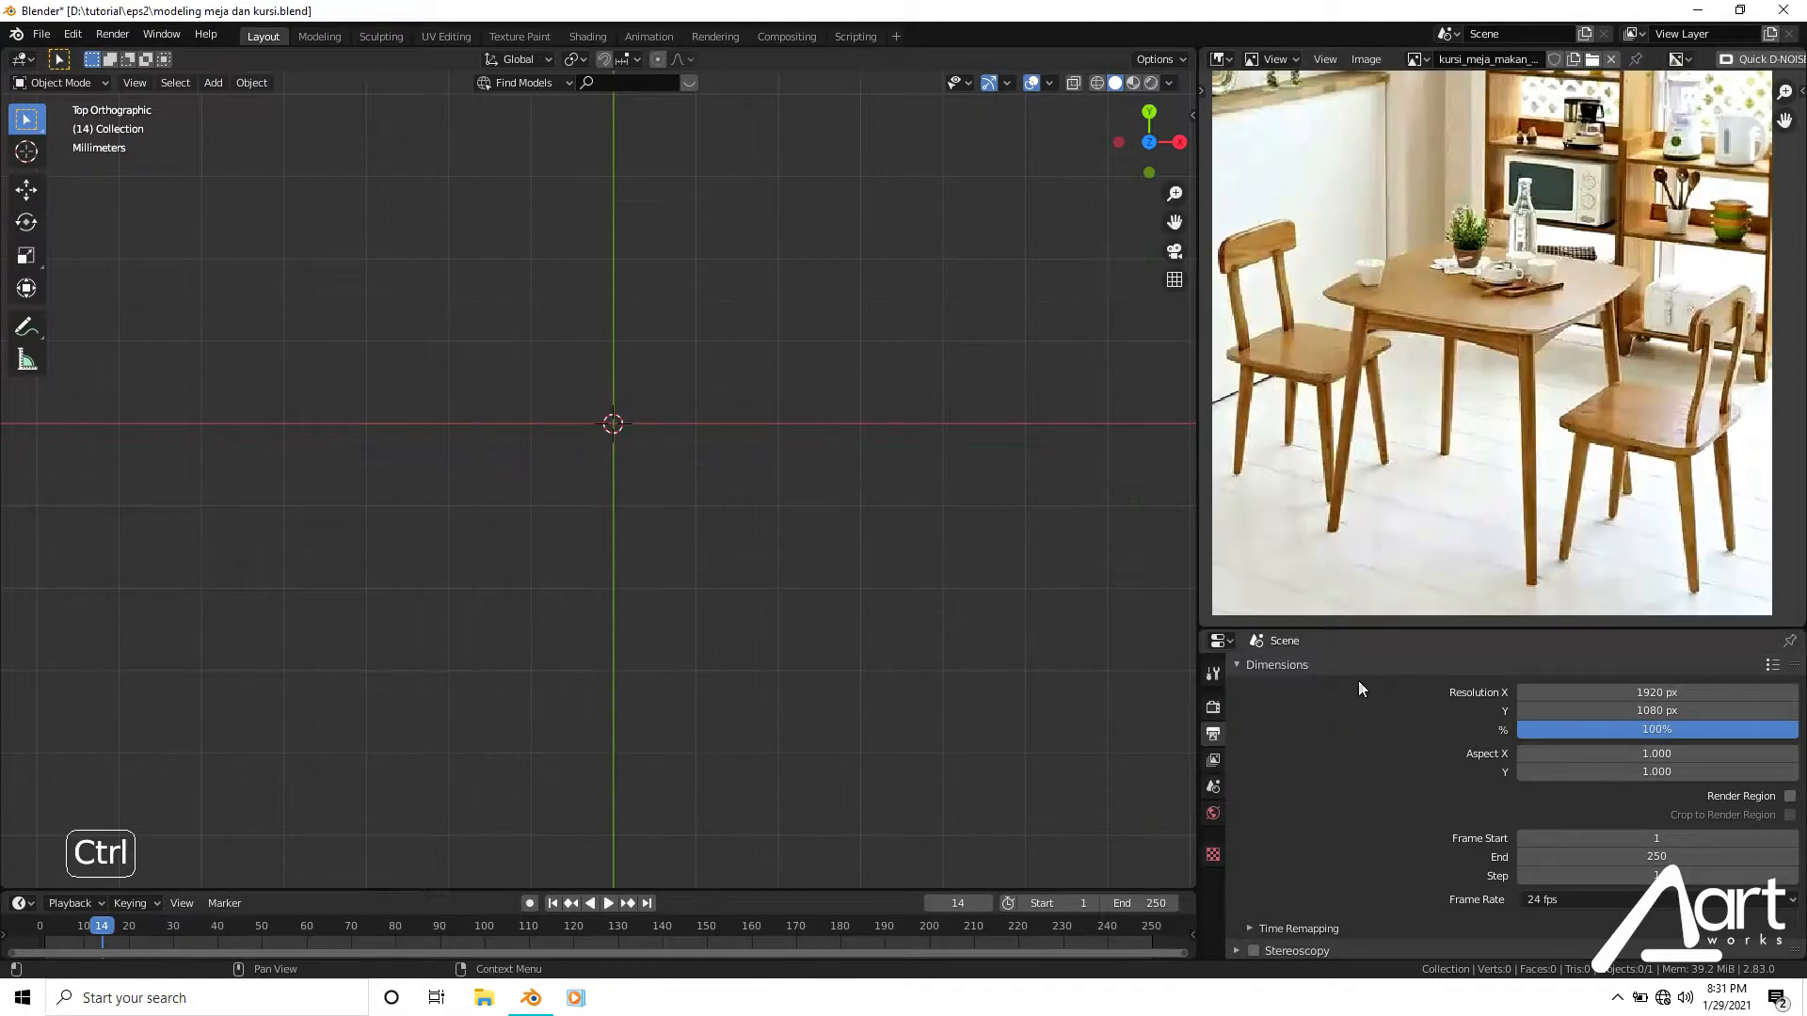
scroll(1515, 449, "down", 4)
scroll(1515, 445, "up", 6)
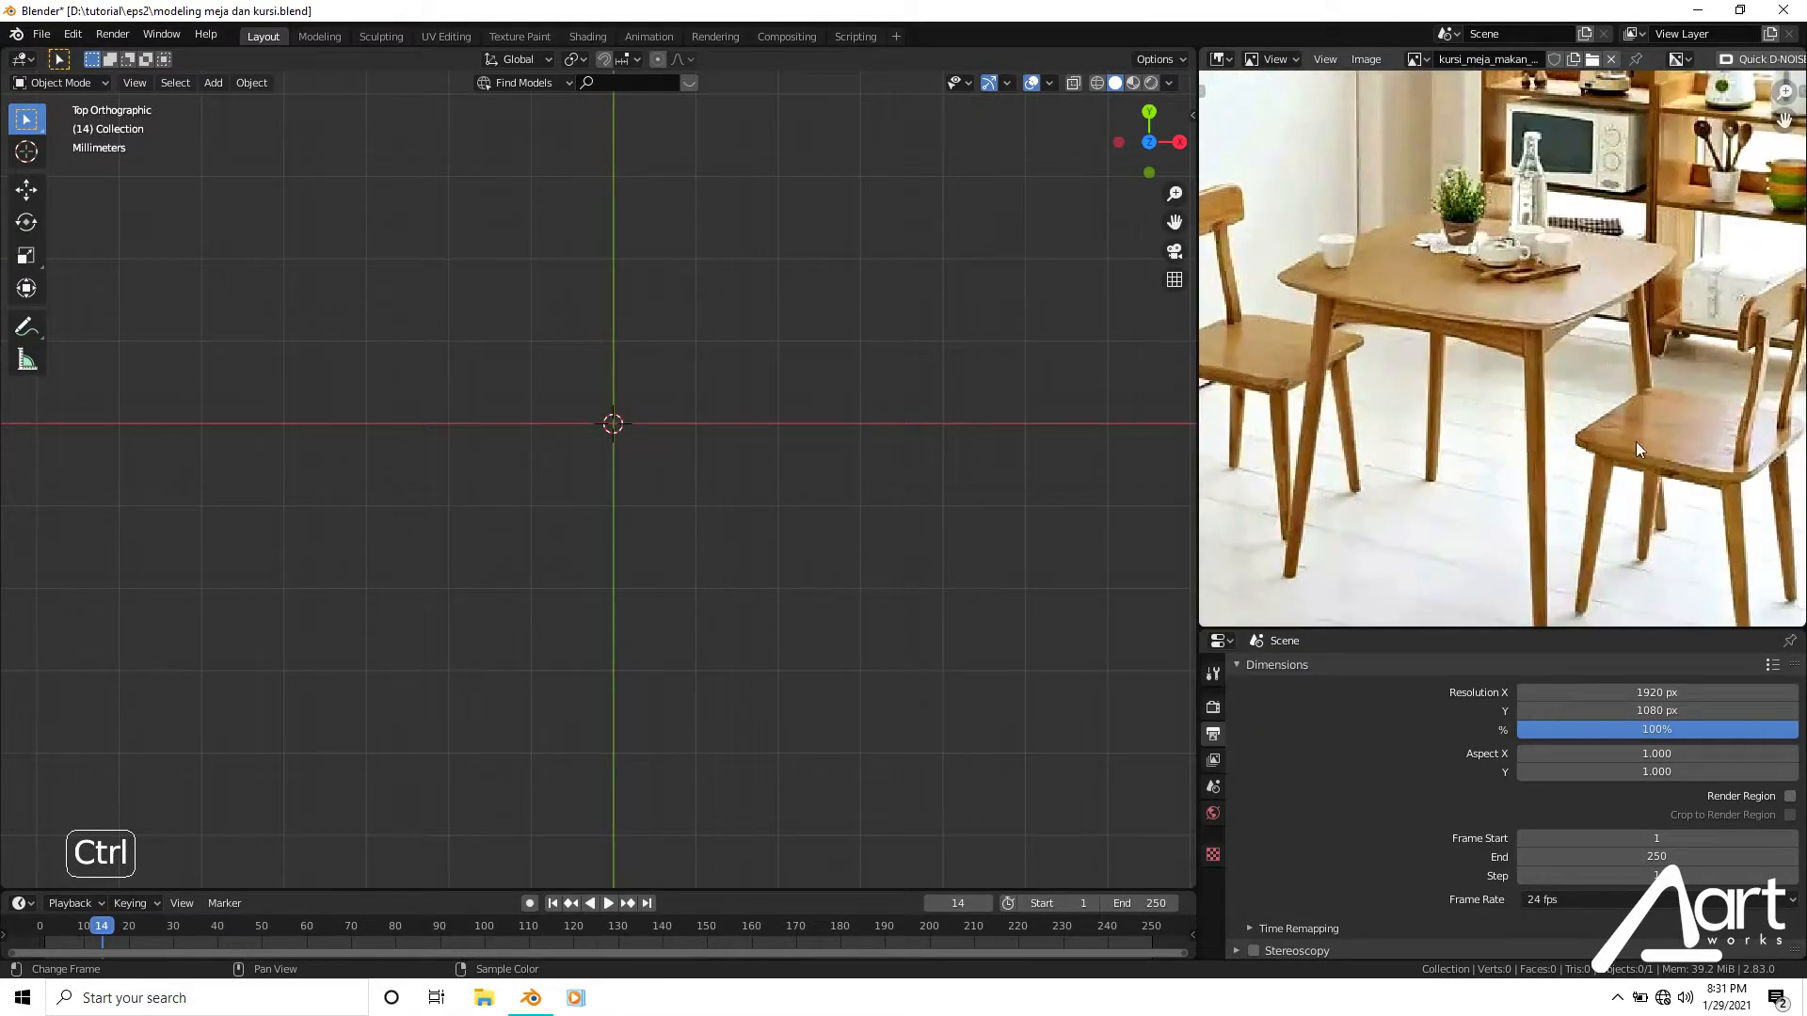
Add a cube mesh at the world origin in the top view.
scroll(775, 510, "down", 4)
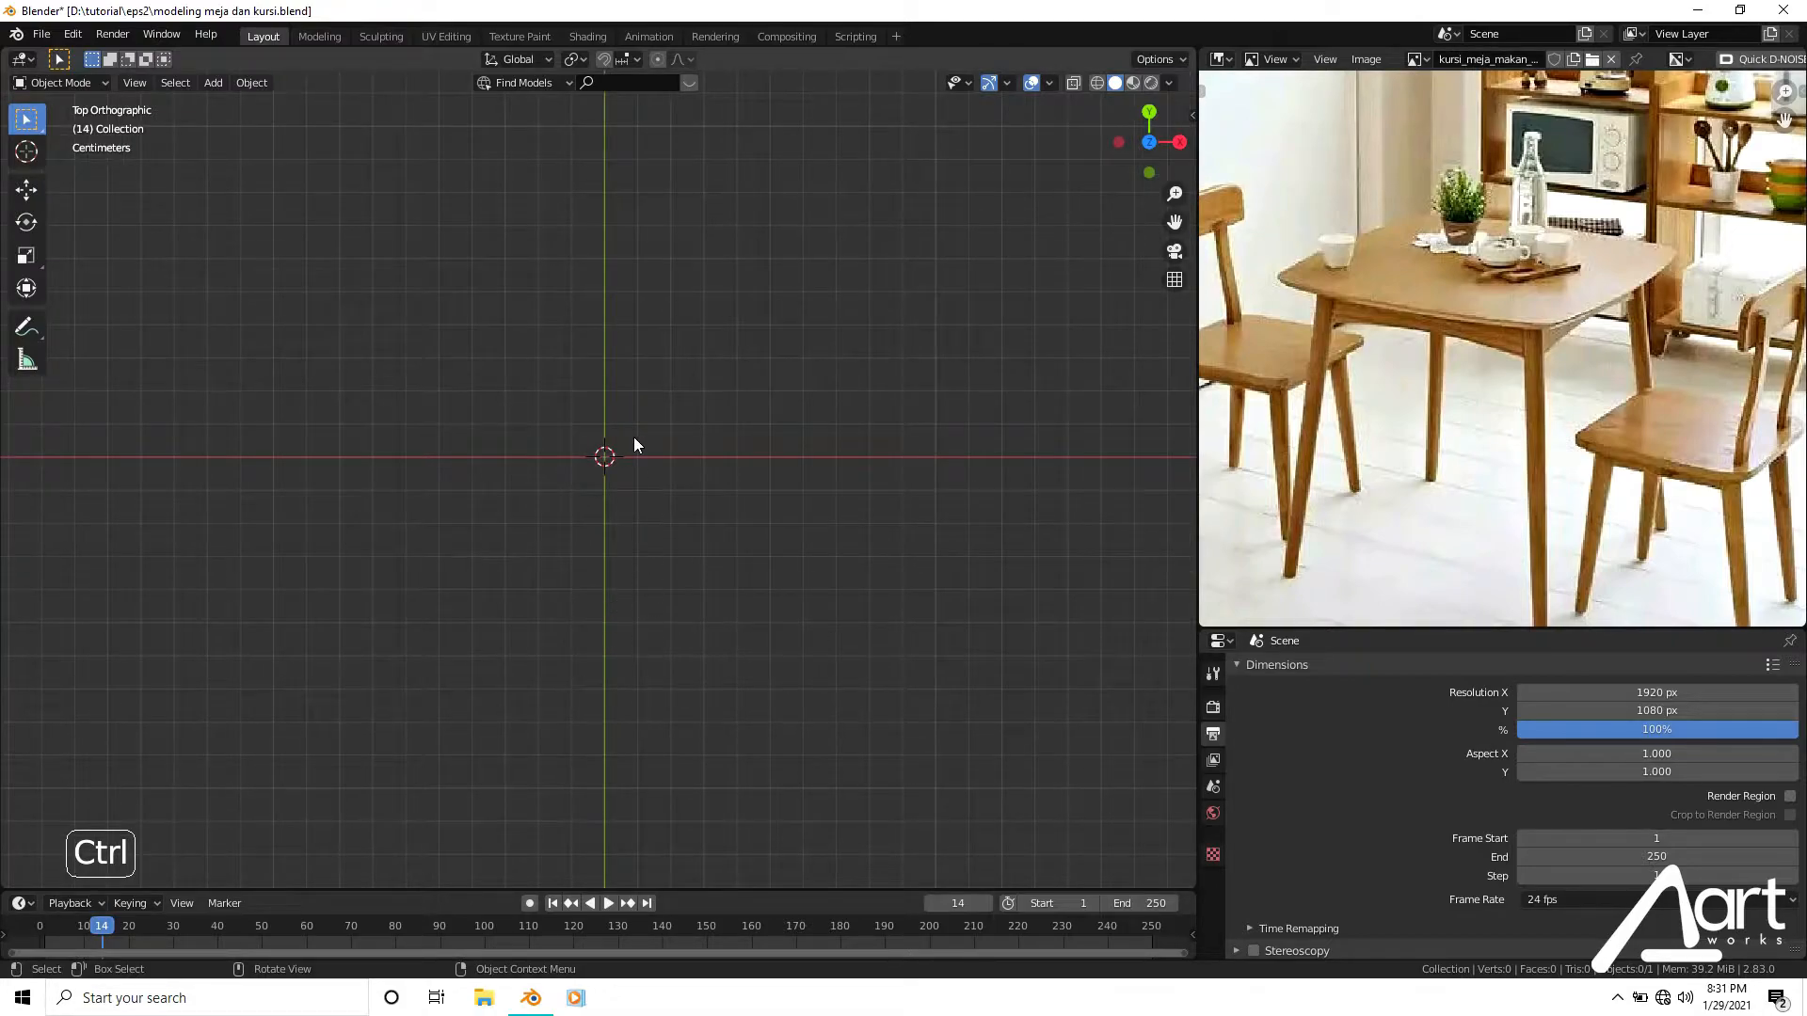
key("grave")
left_click(594, 233)
scroll(658, 396, "up", 5)
mouse_move(696, 403)
middle_mouse_down("shift")
mouse_move(725, 435)
mouse_move(681, 396)
middle_mouse_up("shift")
scroll(713, 420, "up", 1)
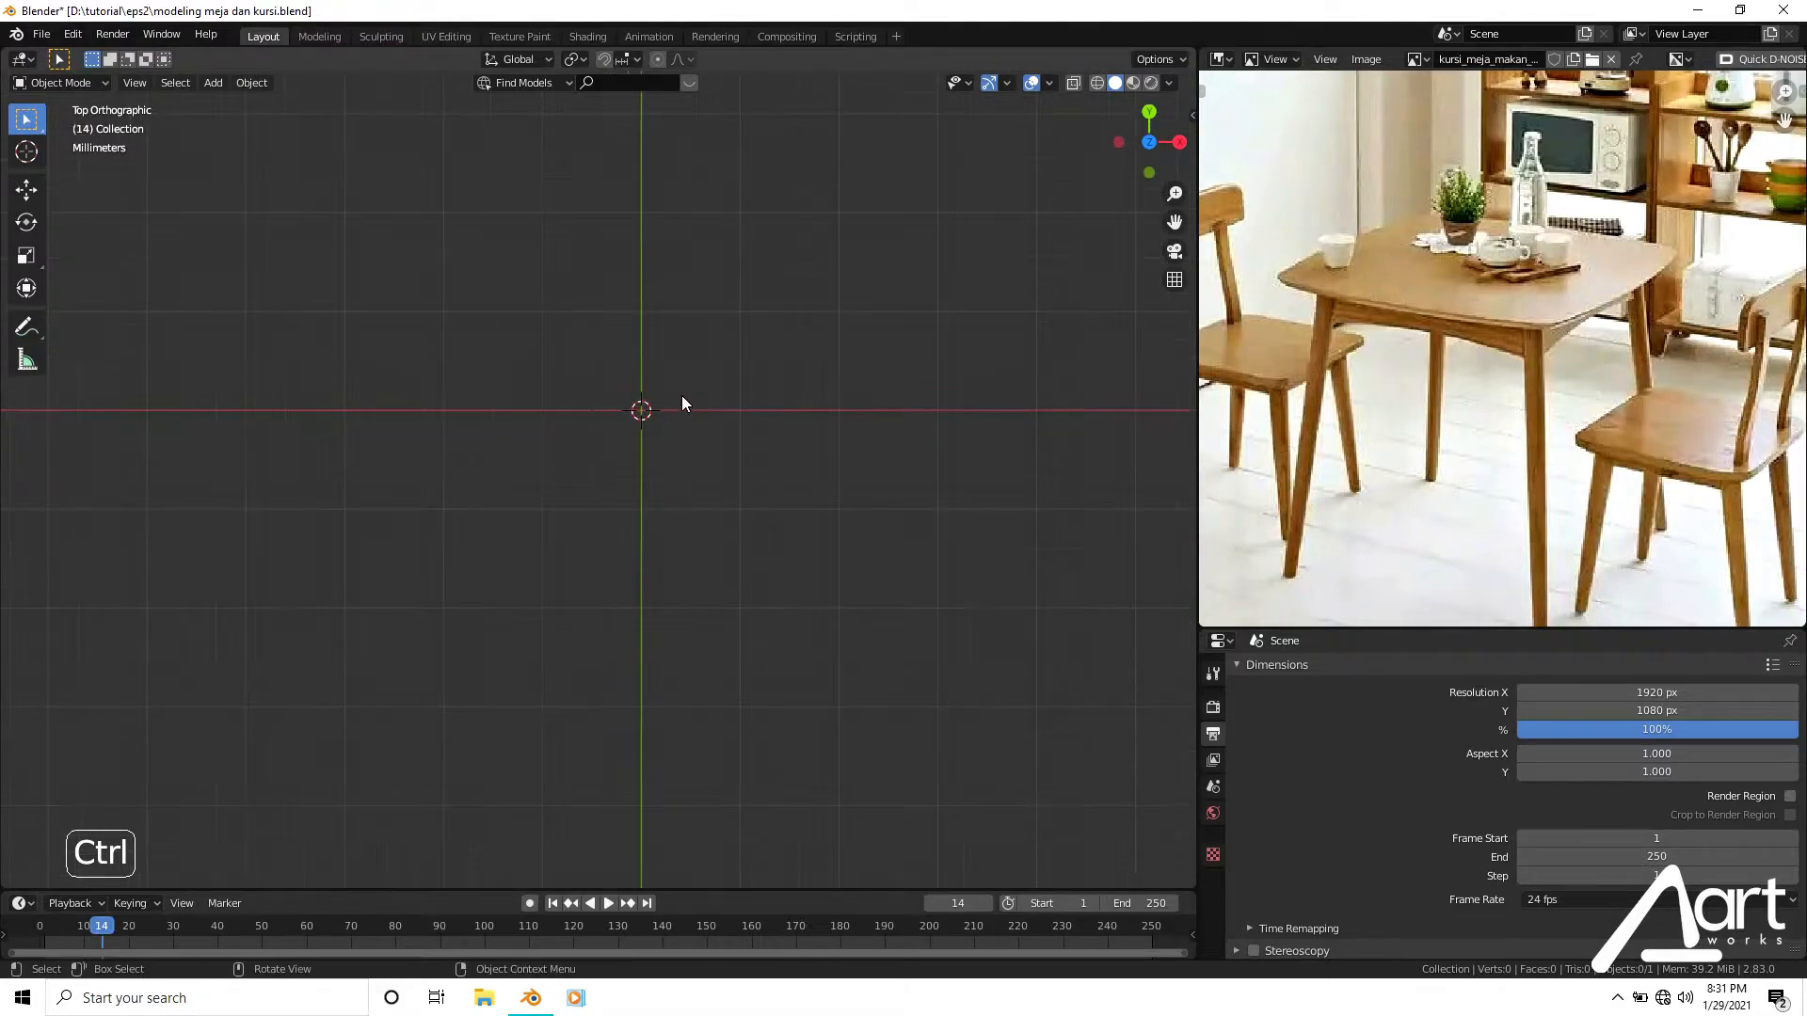
key("shift+a")
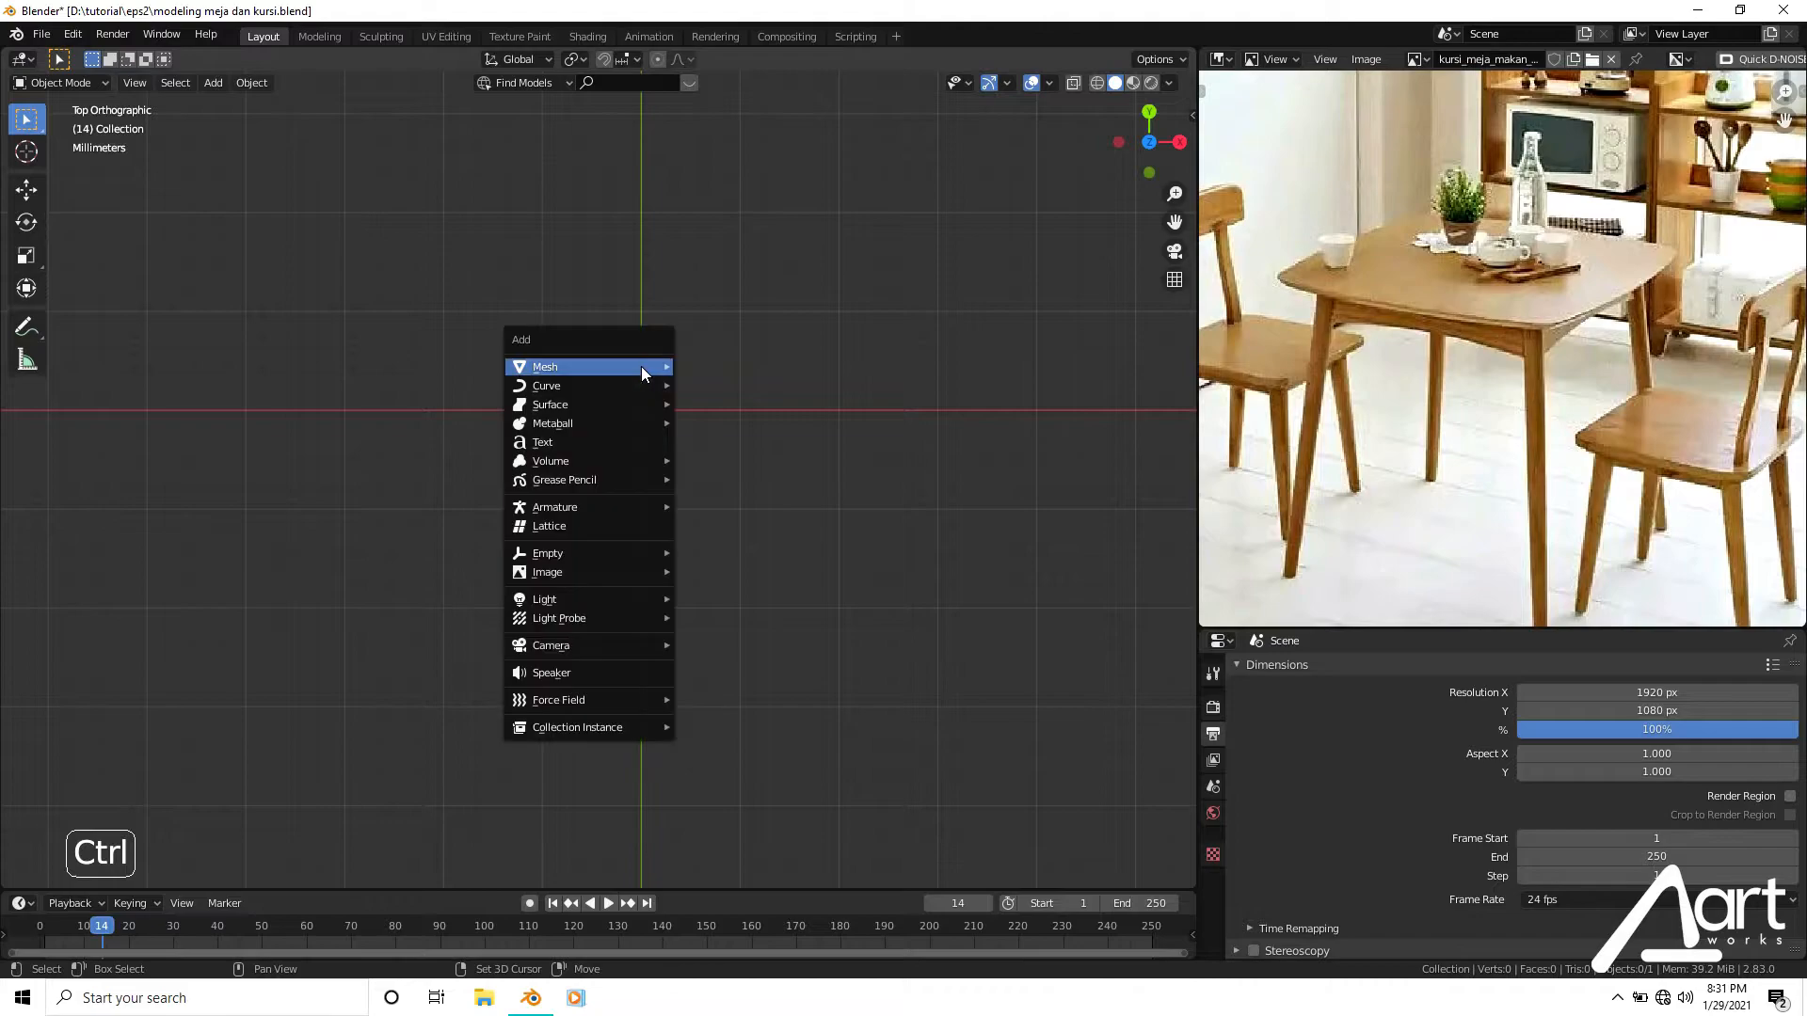
left_click(686, 381)
Scale the cube down uniformly in three passes, by factors of about -0.057, 0.282 and 0.728.
key("s")
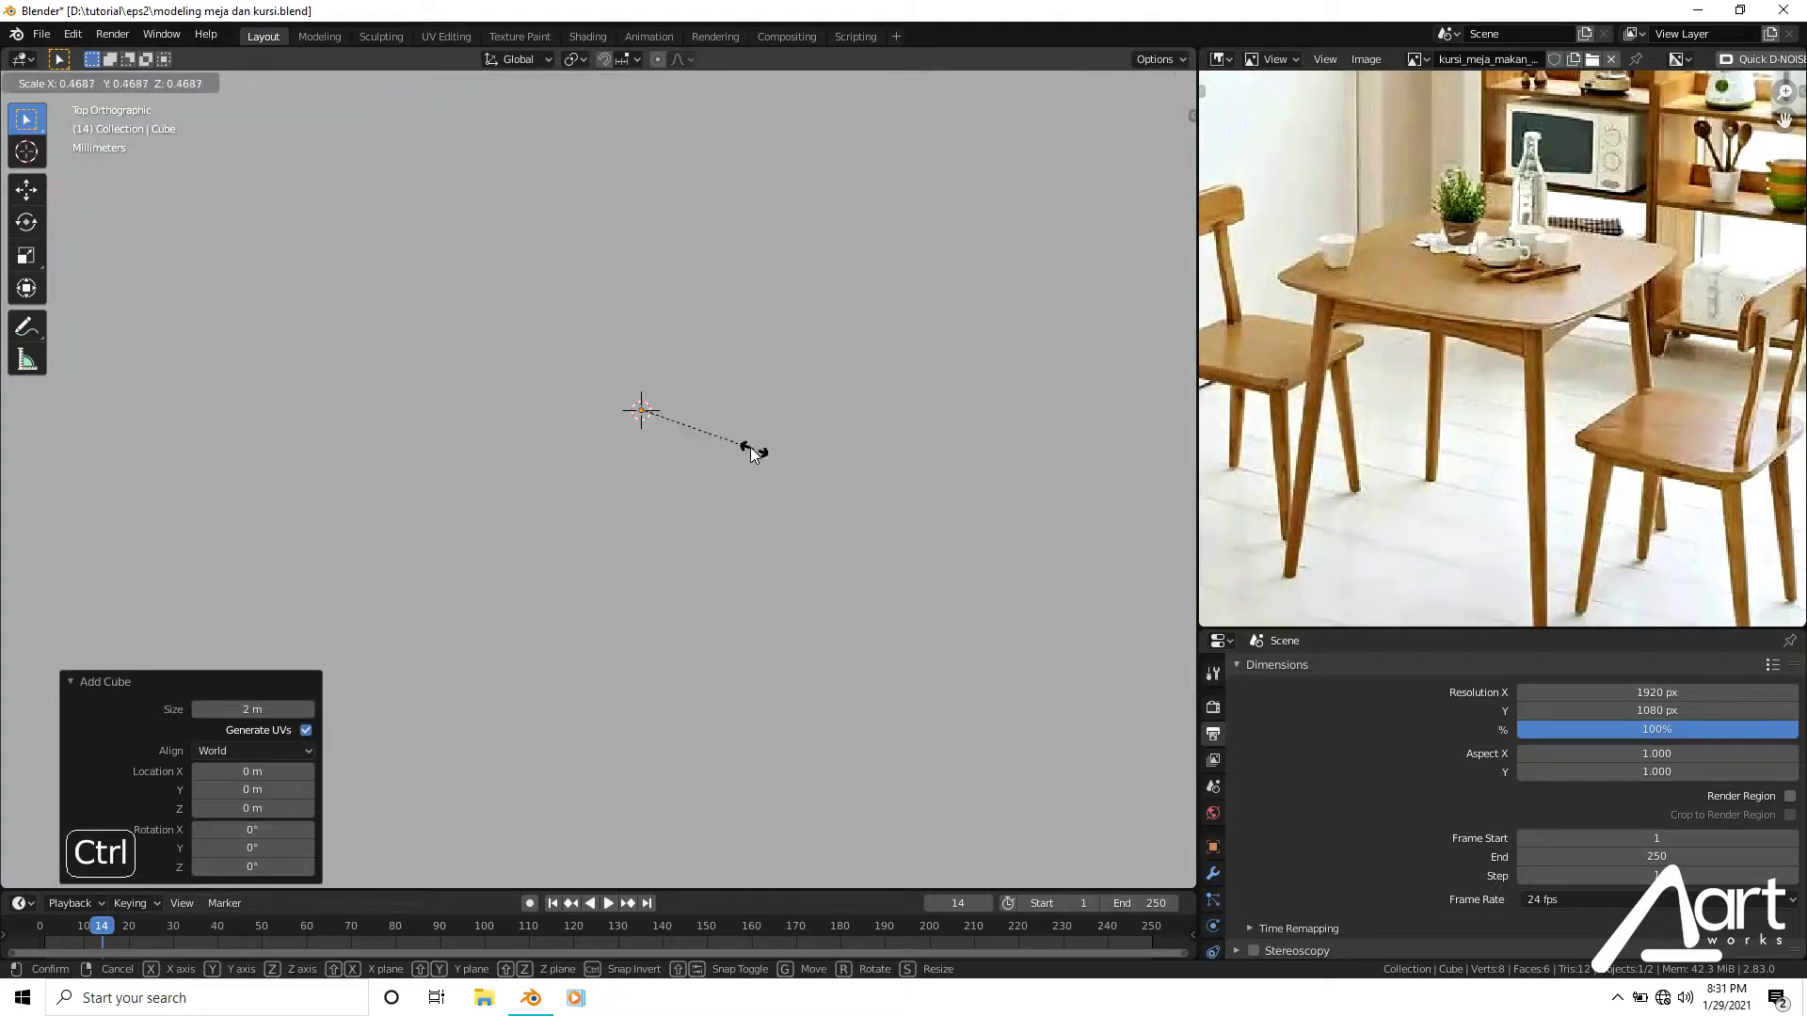
left_click(647, 405)
key("s")
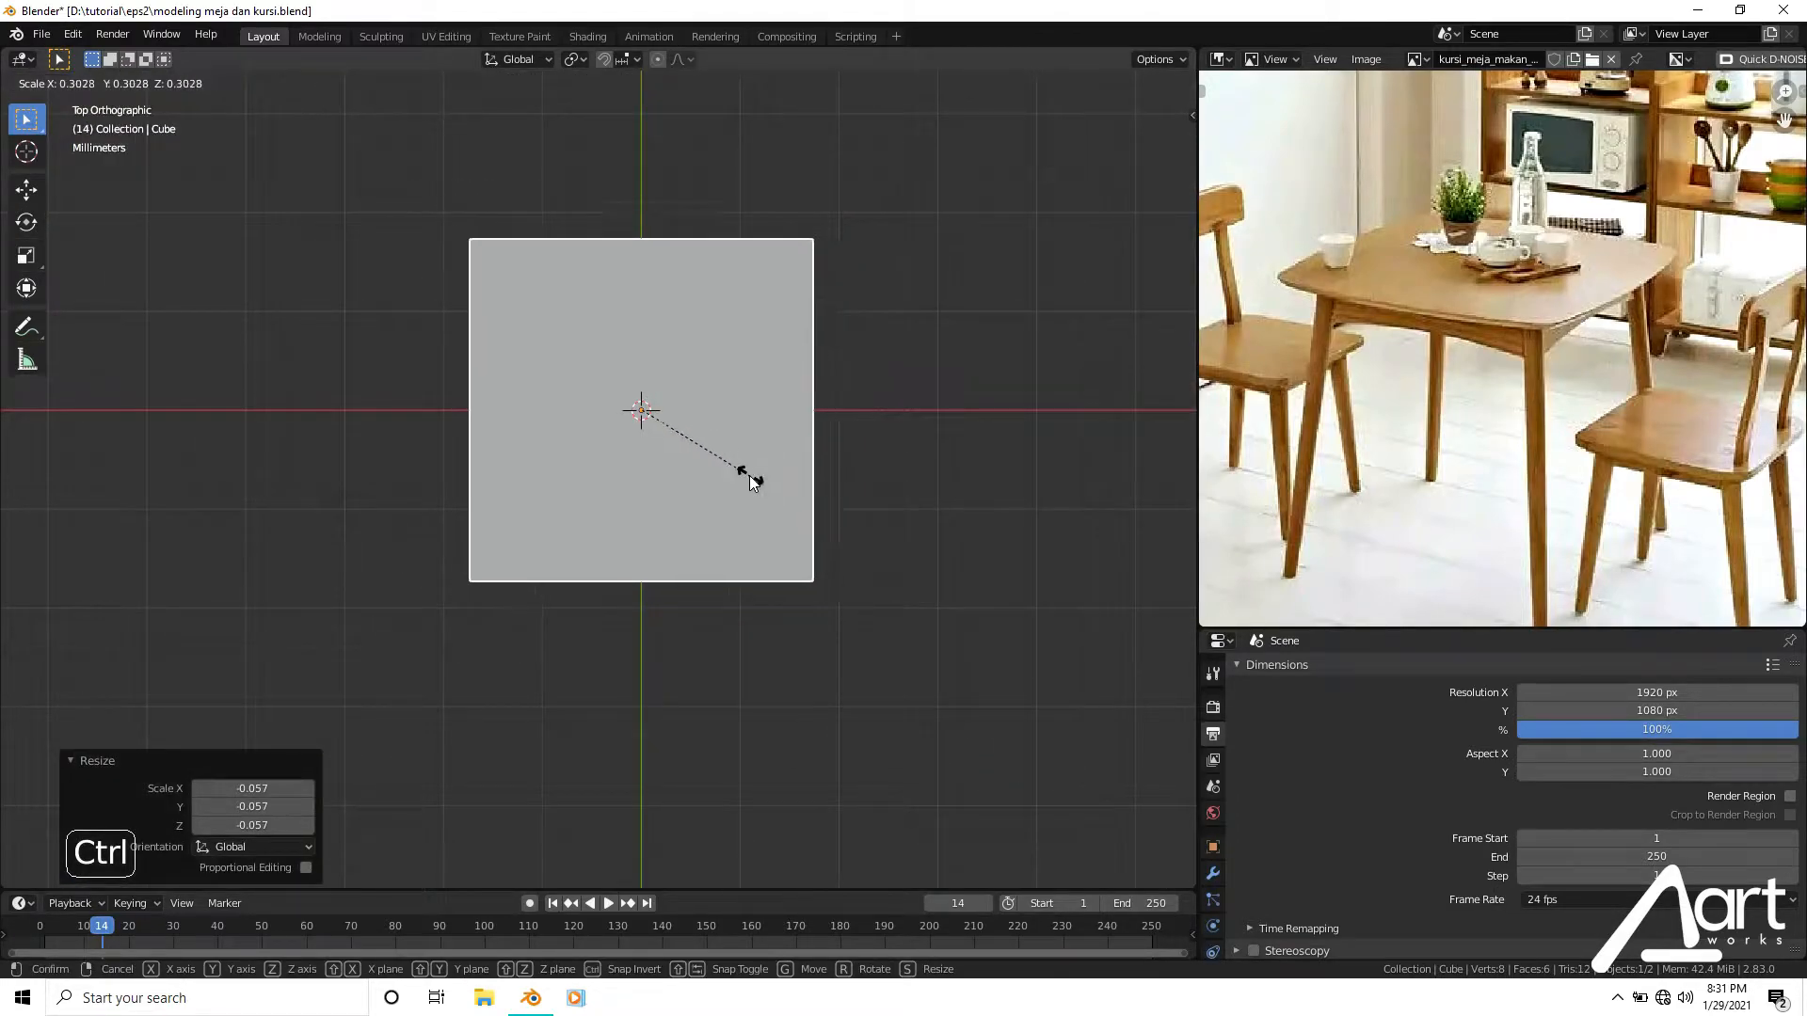
left_click(758, 449)
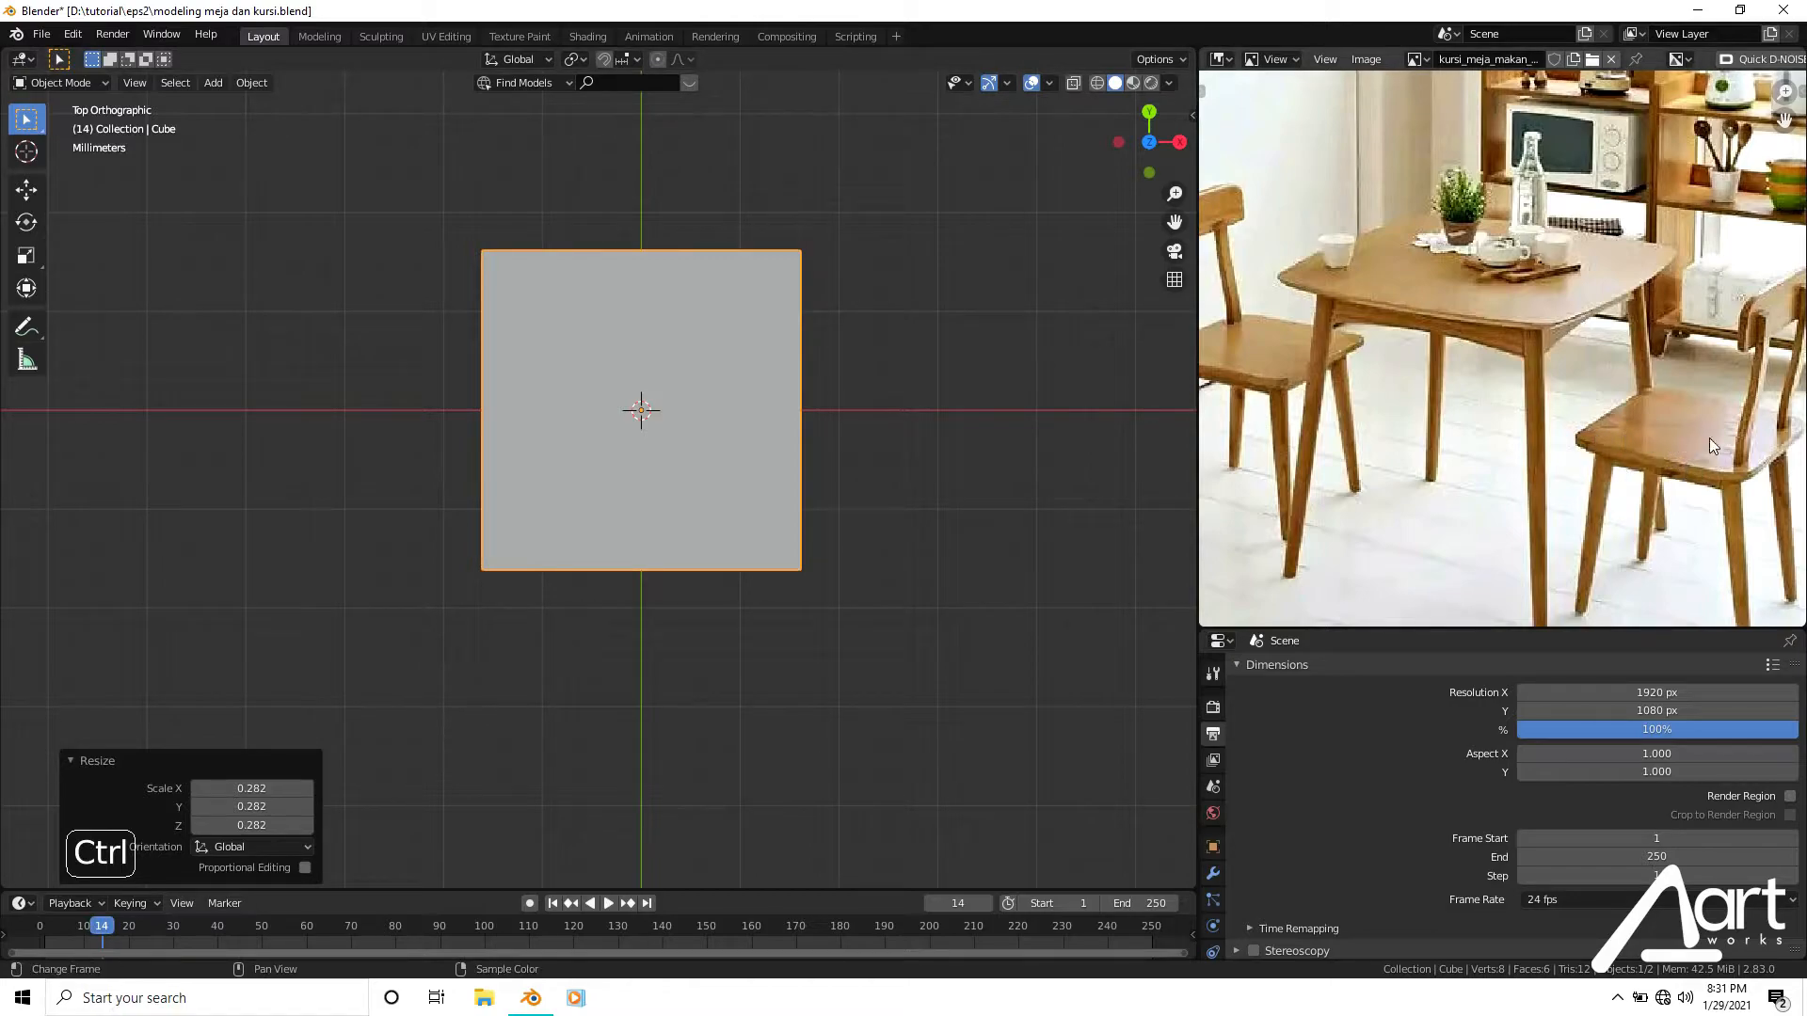
key("s")
left_click(844, 533)
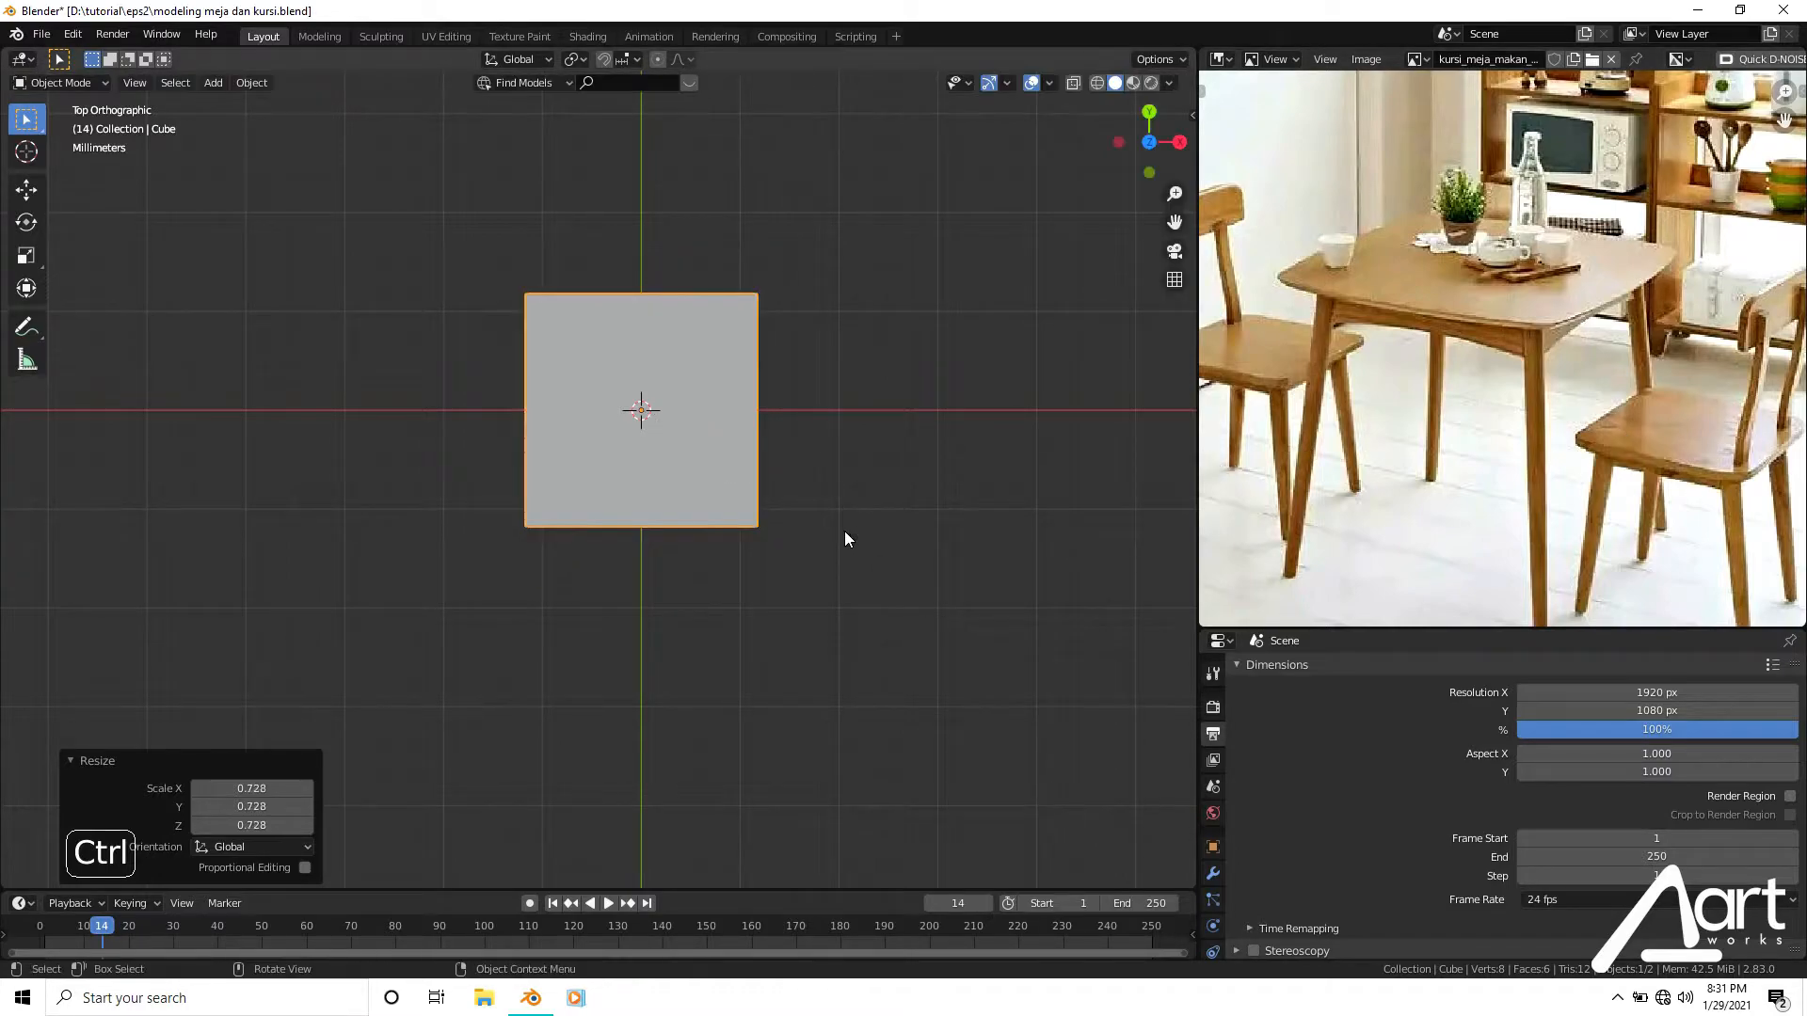
Flatten the cube into a thin slab in the front view by scaling it to about 0.080 along Z.
key("KP_1")
scroll(670, 590, "down", 9)
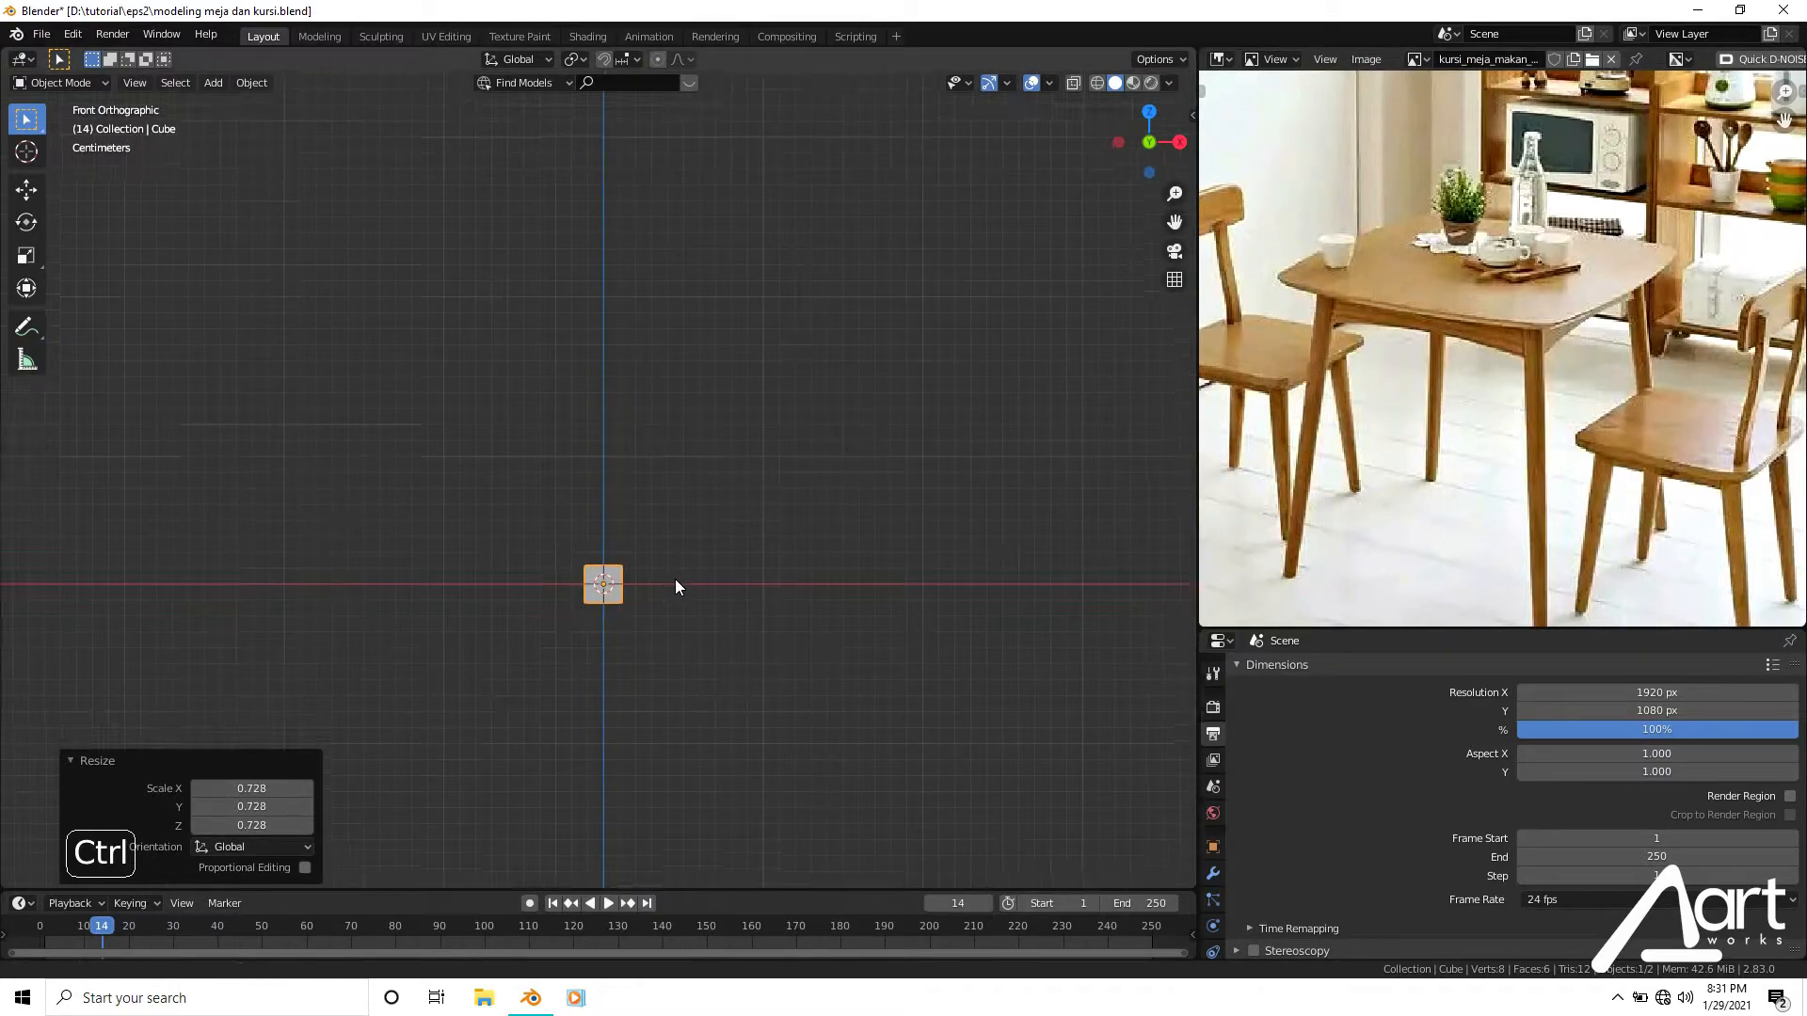
middle_click_drag(675, 579, 687, 447, "shift")
scroll(687, 447, "up", 2)
scroll(792, 542, "up", 5)
key("s")
key("z")
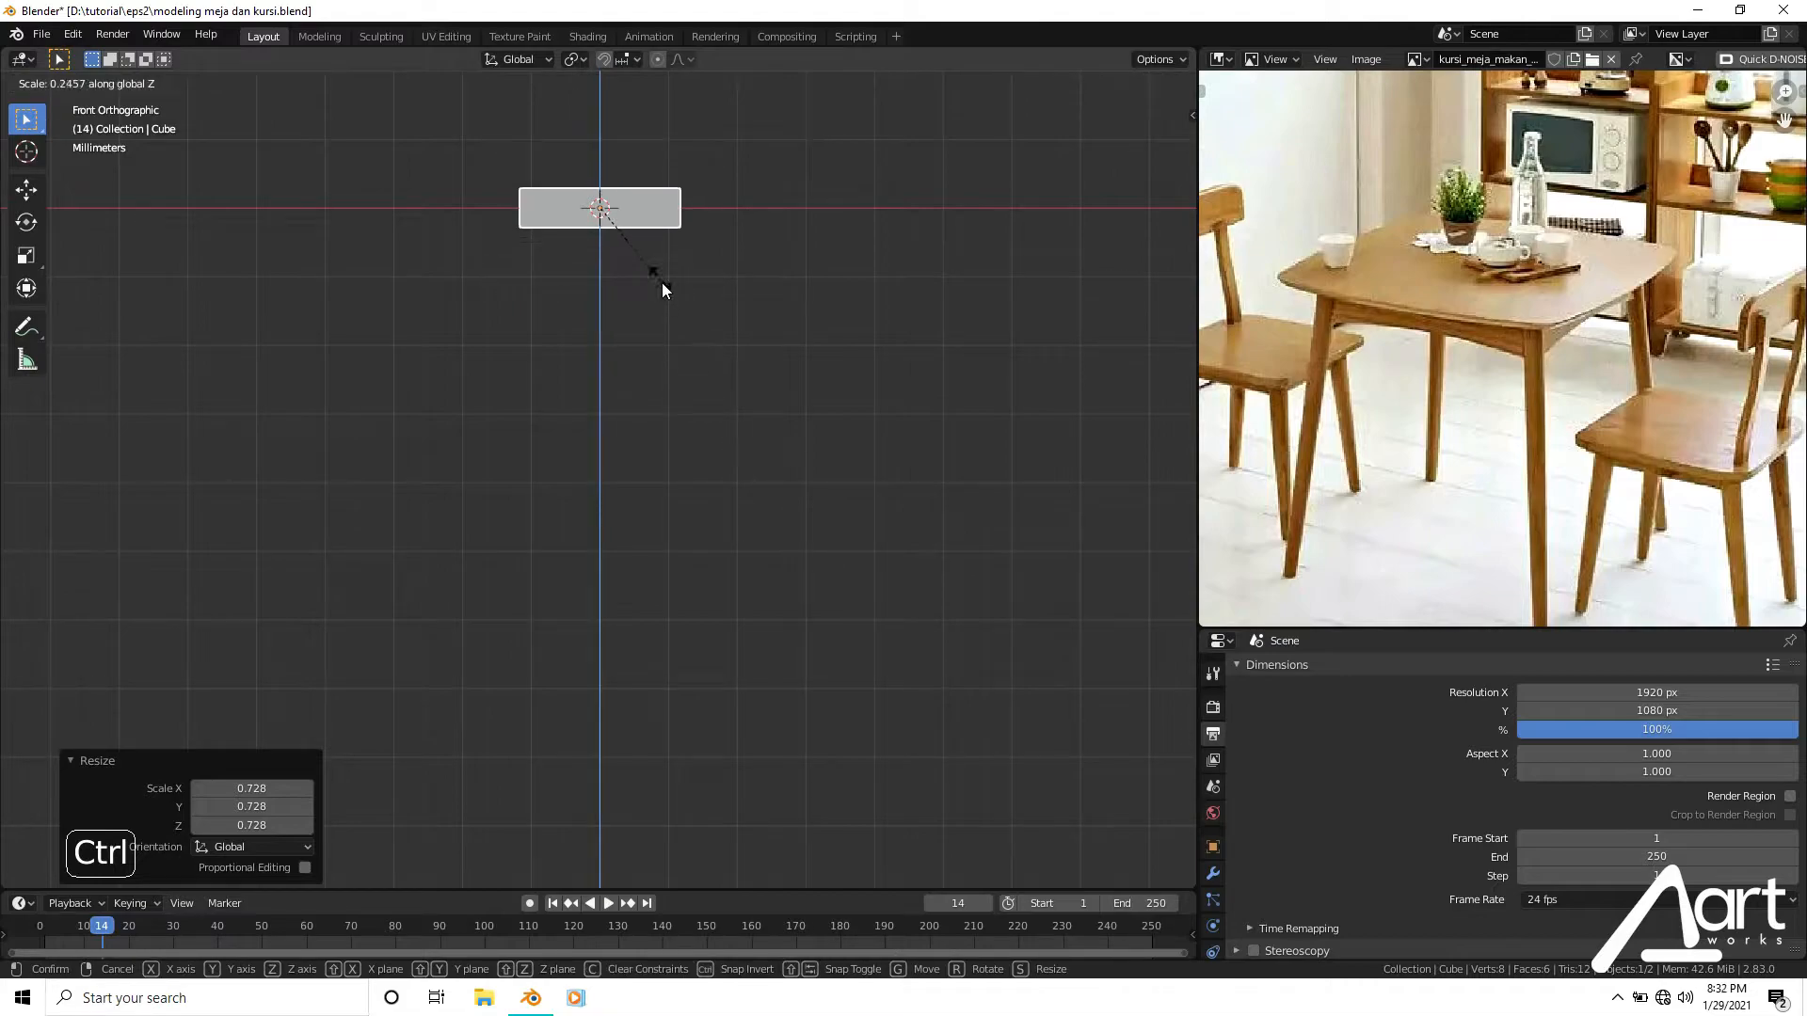
left_click(629, 220)
Raise the slab about 0.031 m above the origin along the Z axis.
middle_click_drag(629, 220, 700, 415, "shift")
key("g")
key("z")
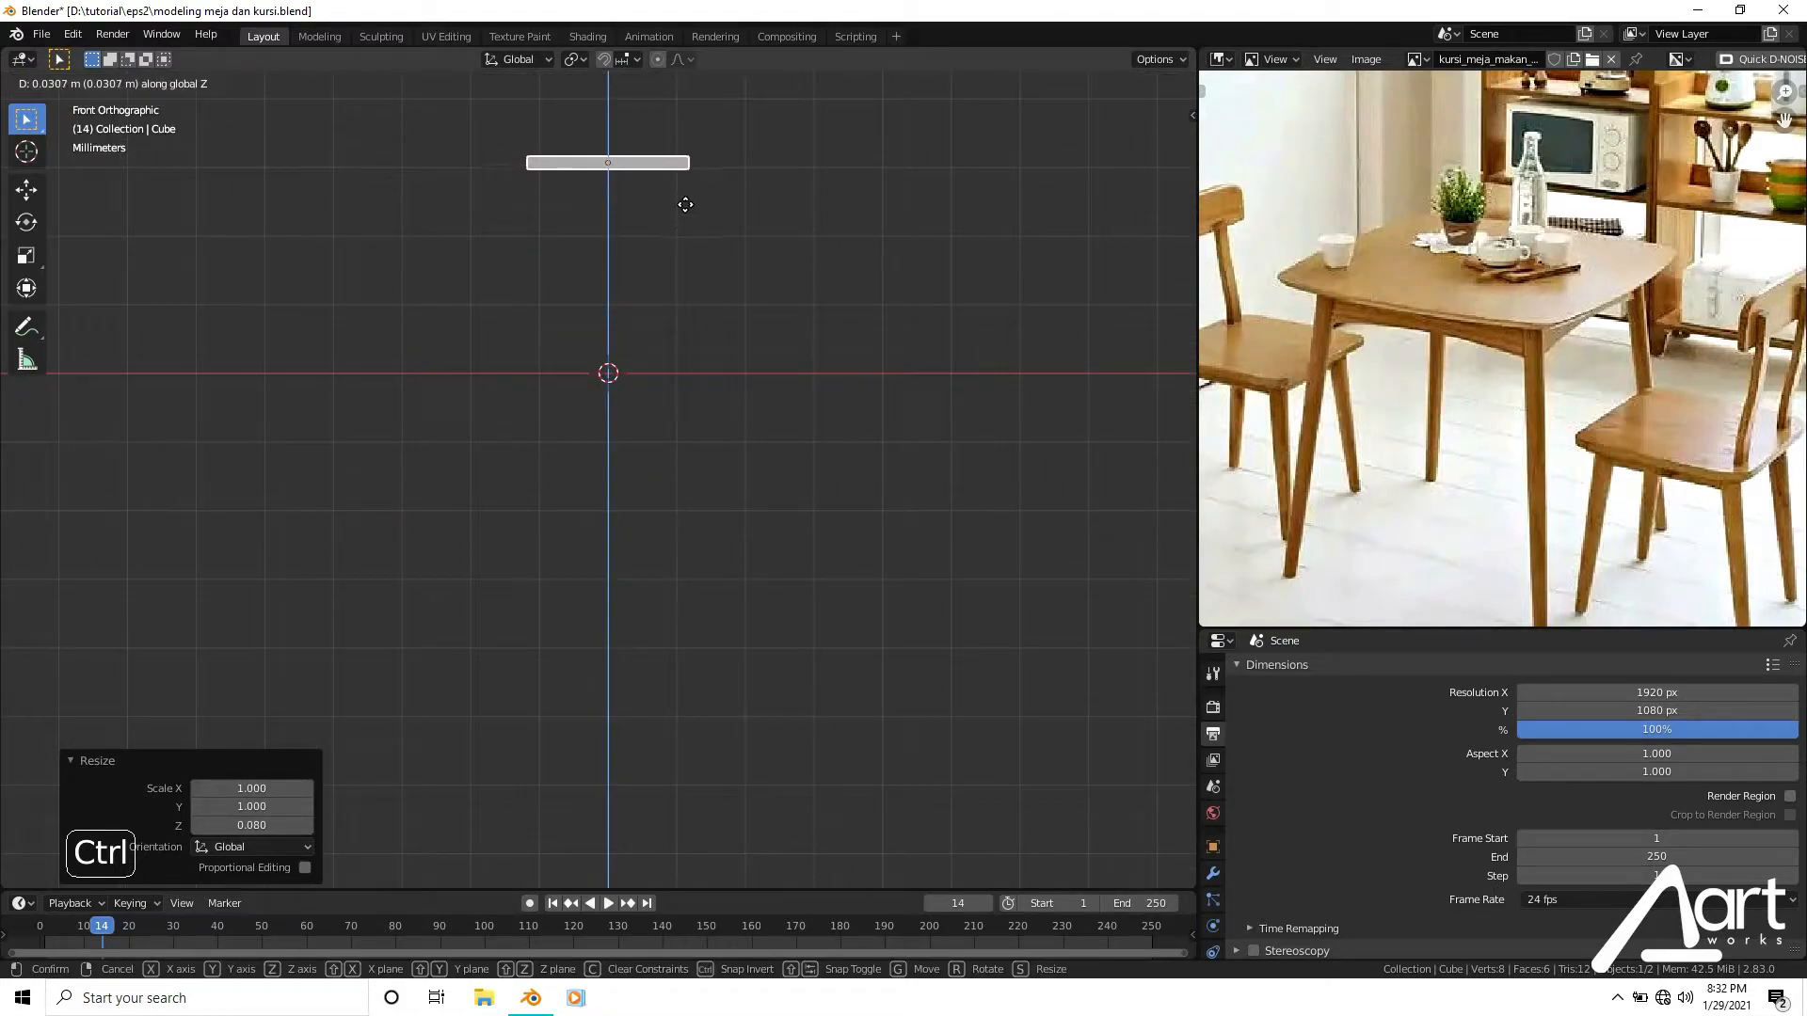
left_click(682, 201)
middle_click_drag(826, 279, 830, 341, "shift")
Show the Screencast Keys settings for the 3D viewport.
key("n")
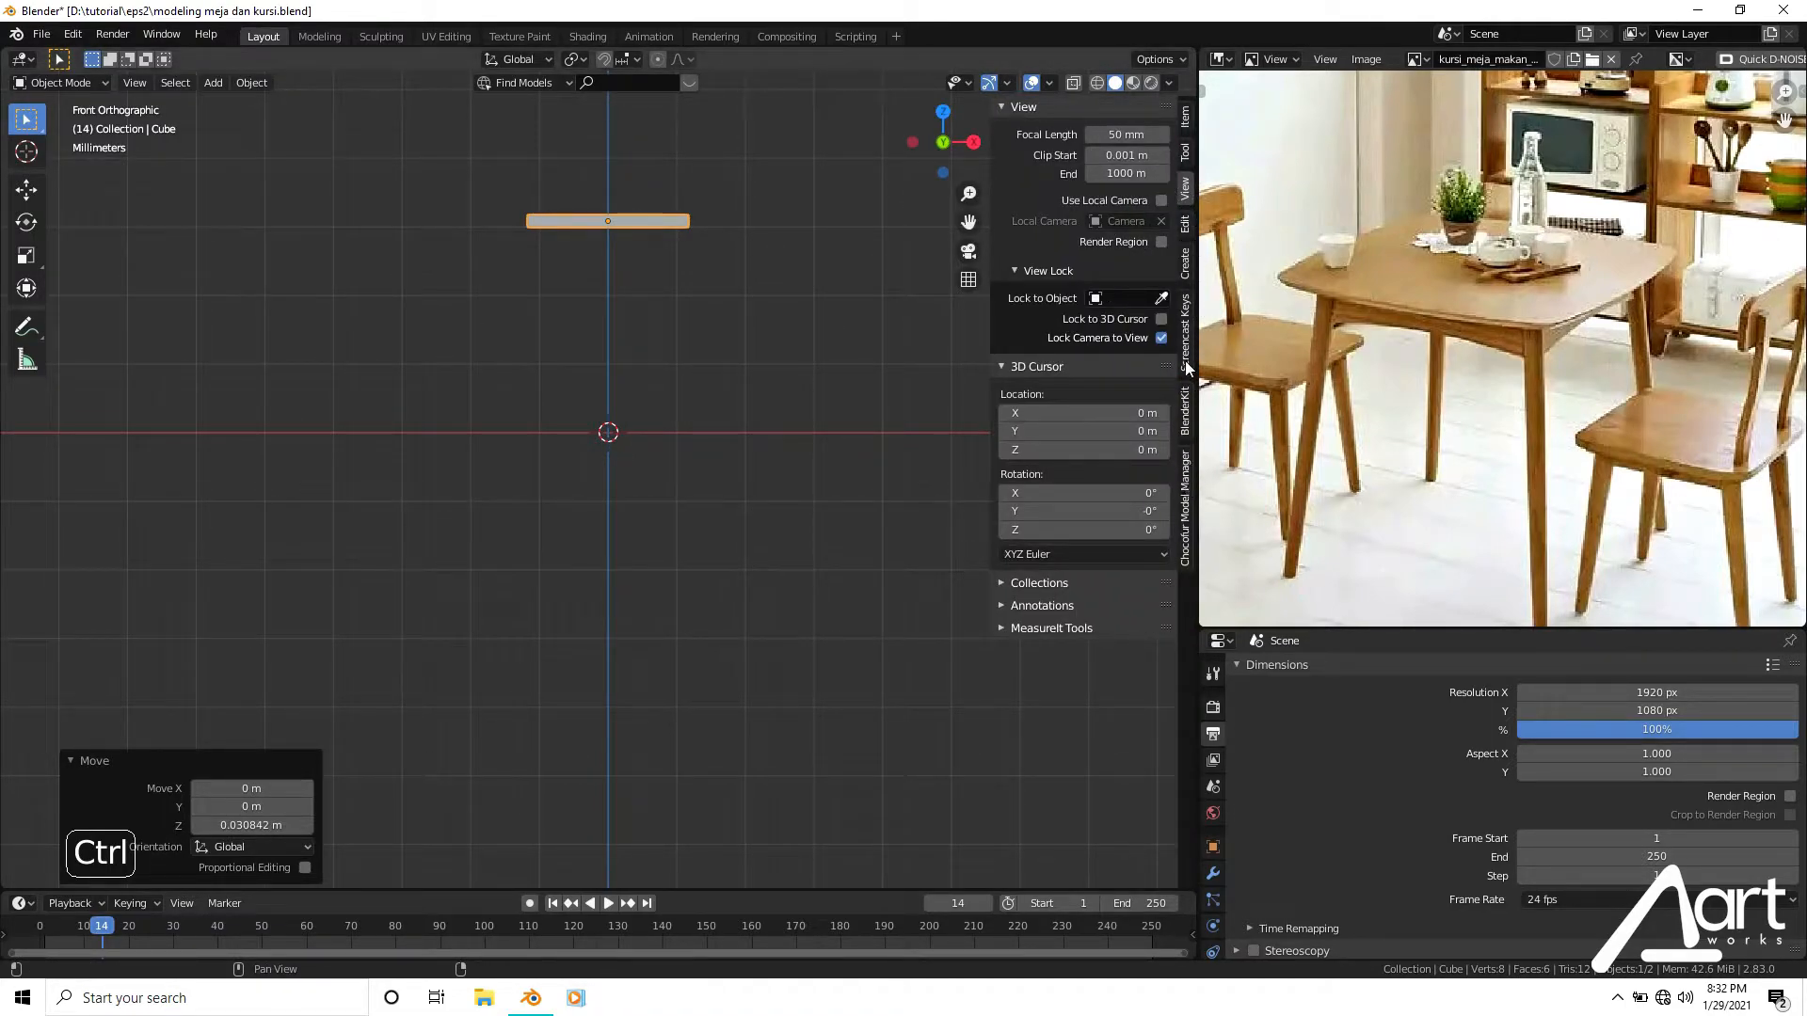
left_click(1186, 330)
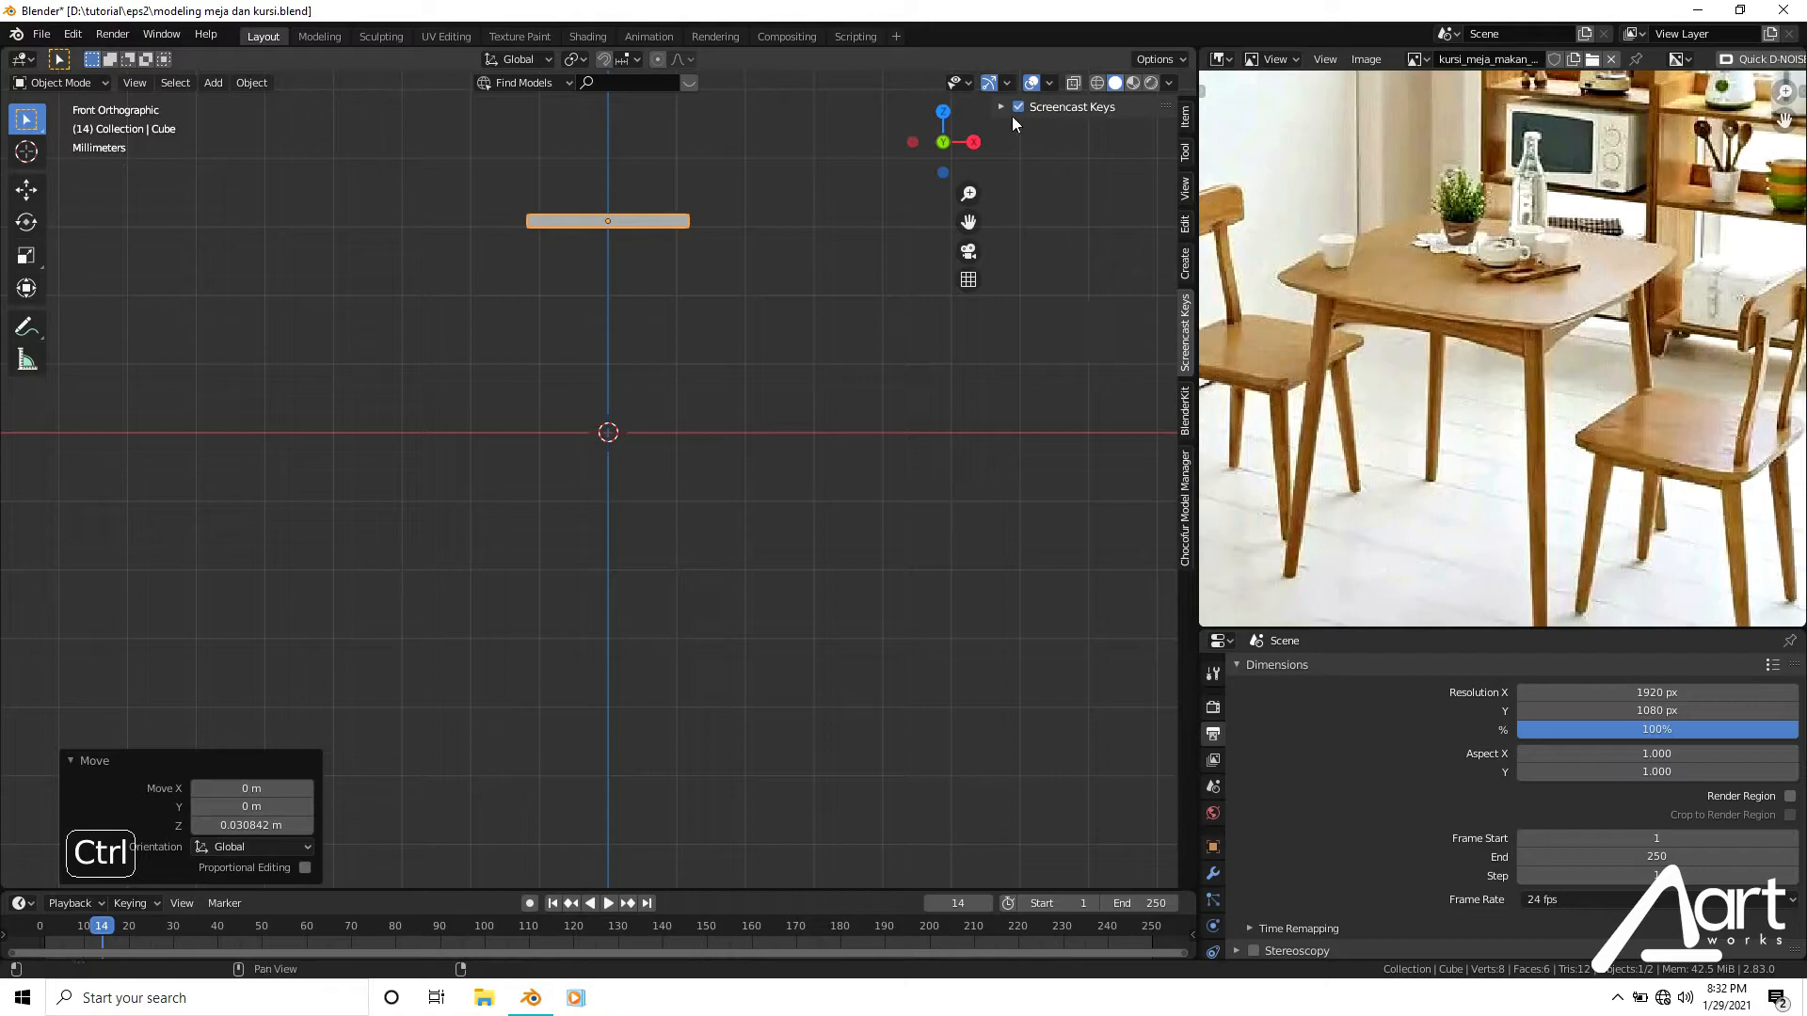
Apply all transforms (location, rotation and scale) to the slab.
middle_click_drag(642, 441, 623, 517)
scroll(532, 621, "up", 2)
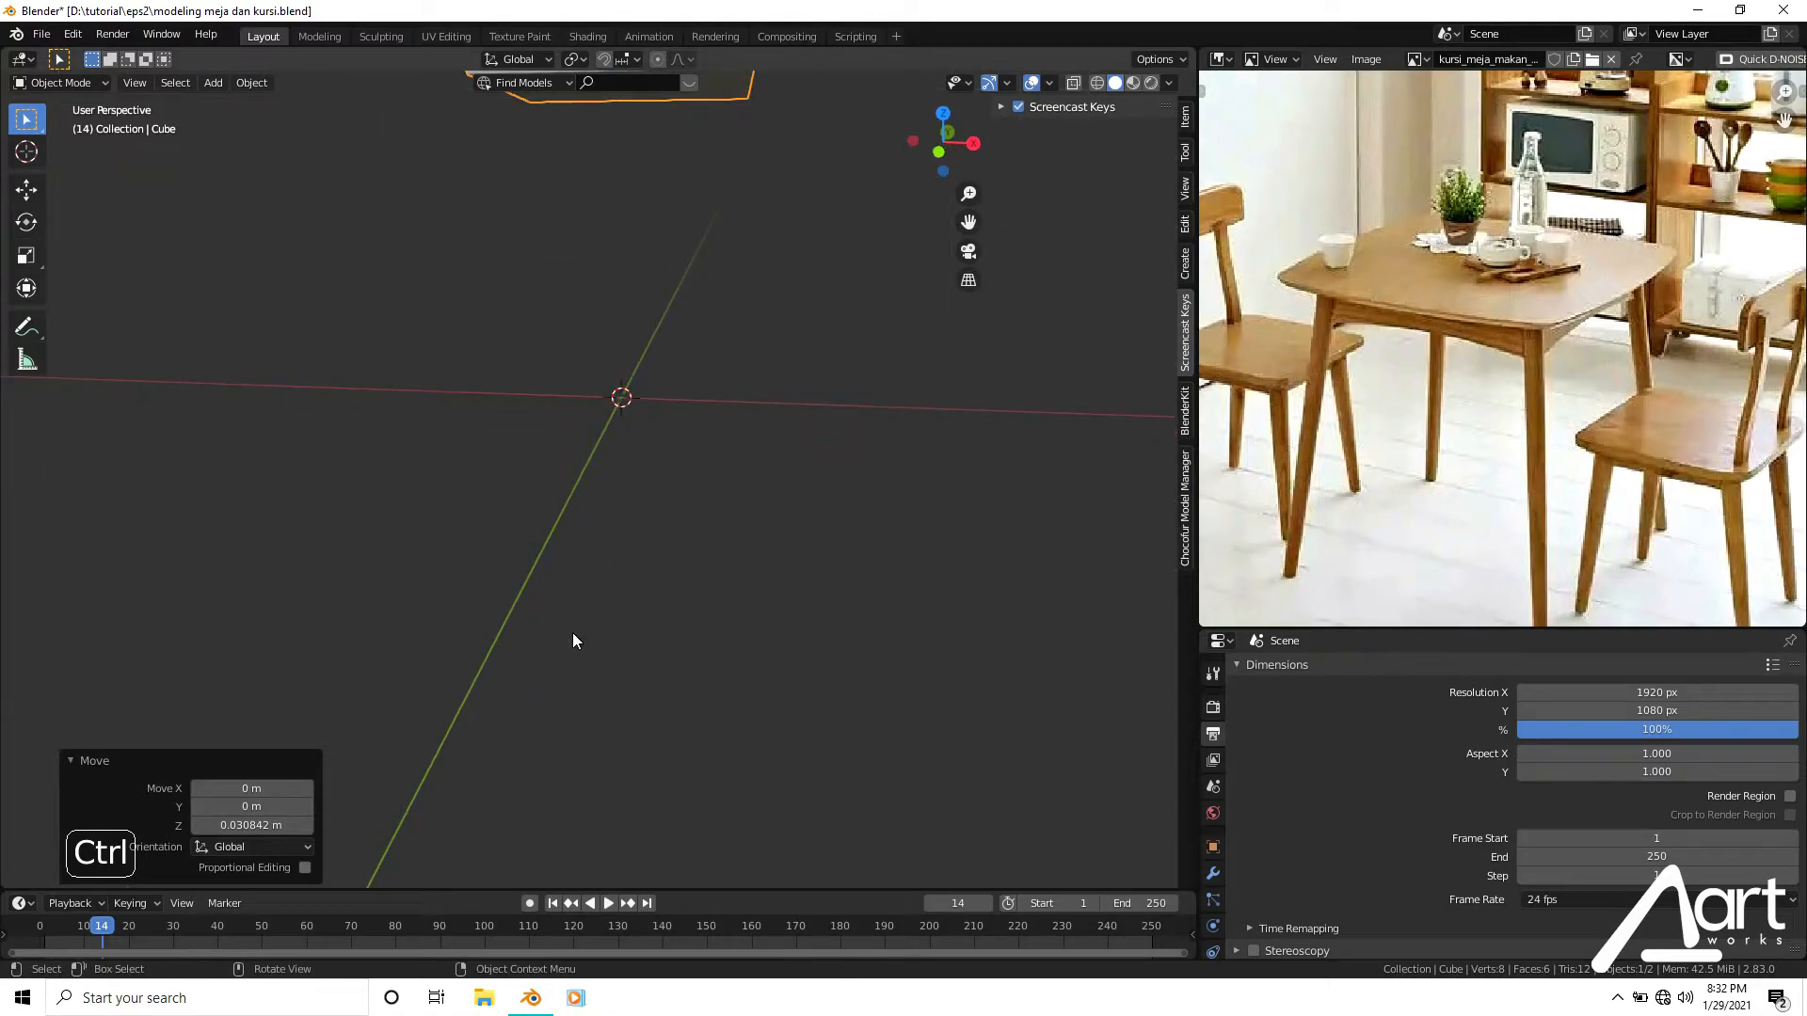
key("KP_7")
scroll(609, 367, "down", 1)
scroll(676, 514, "up", 2)
middle_click_drag(780, 572, 788, 579, "shift")
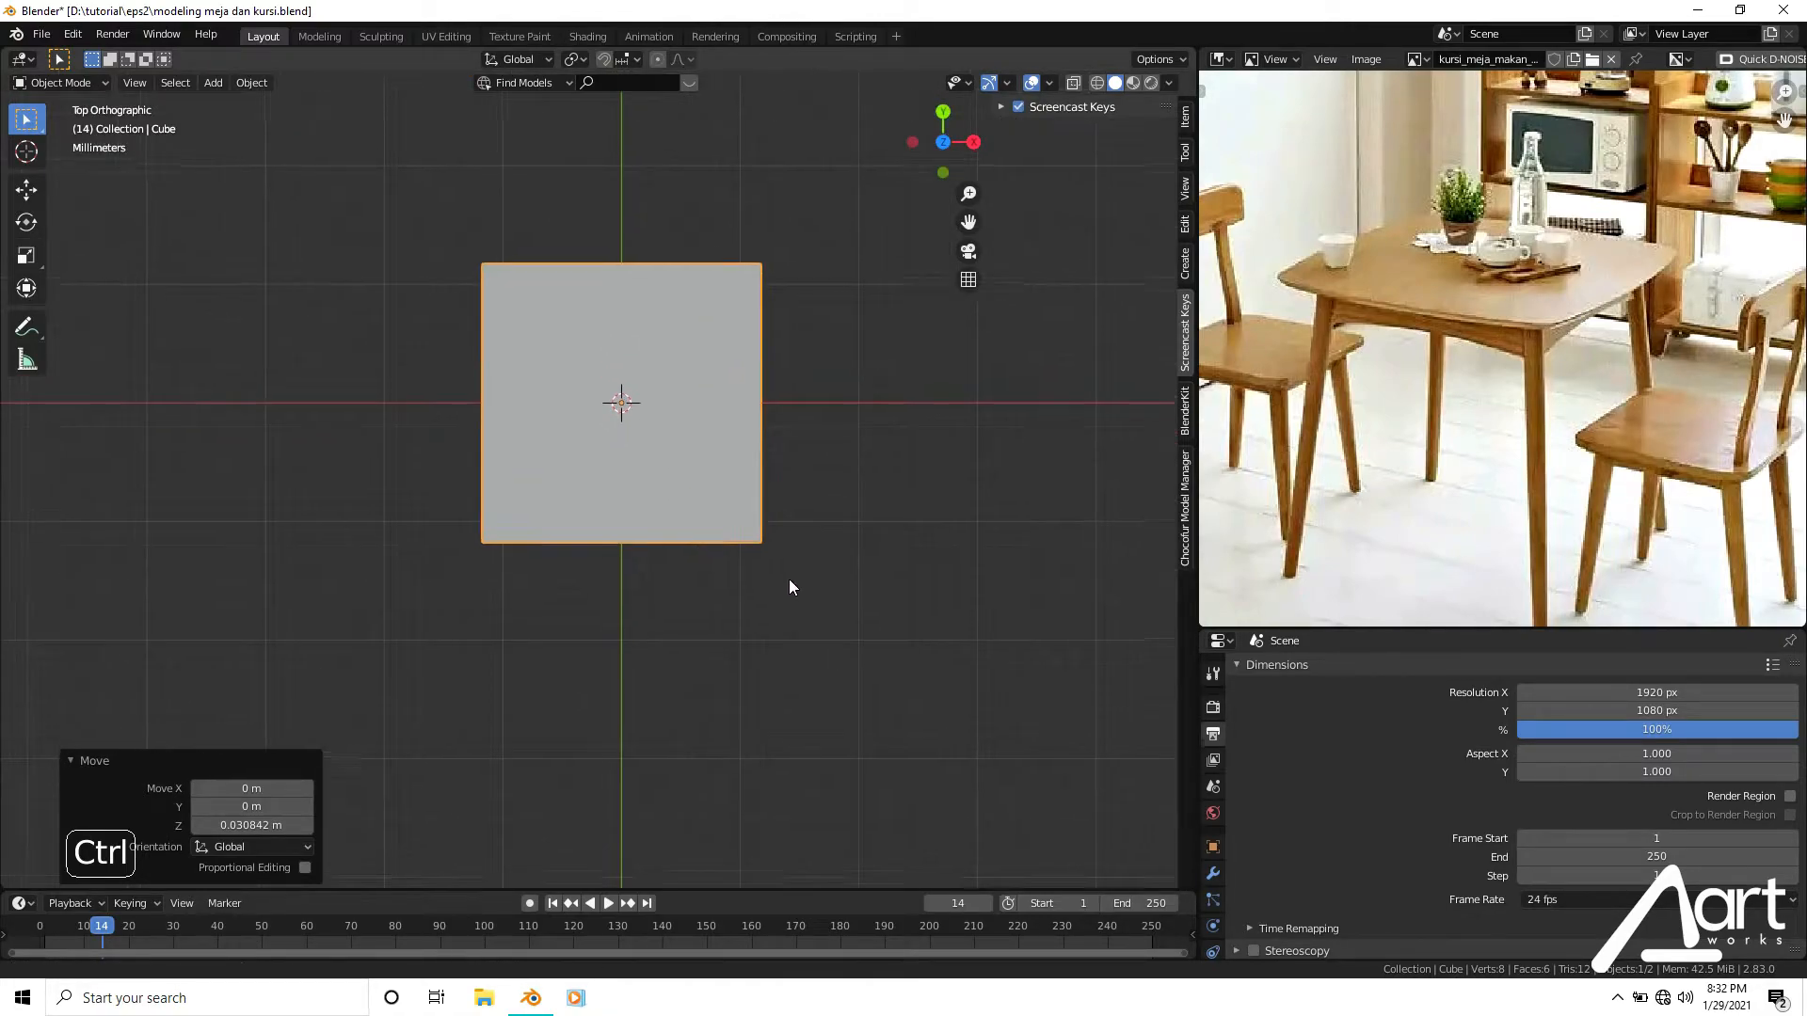
scroll(792, 581, "up", 1)
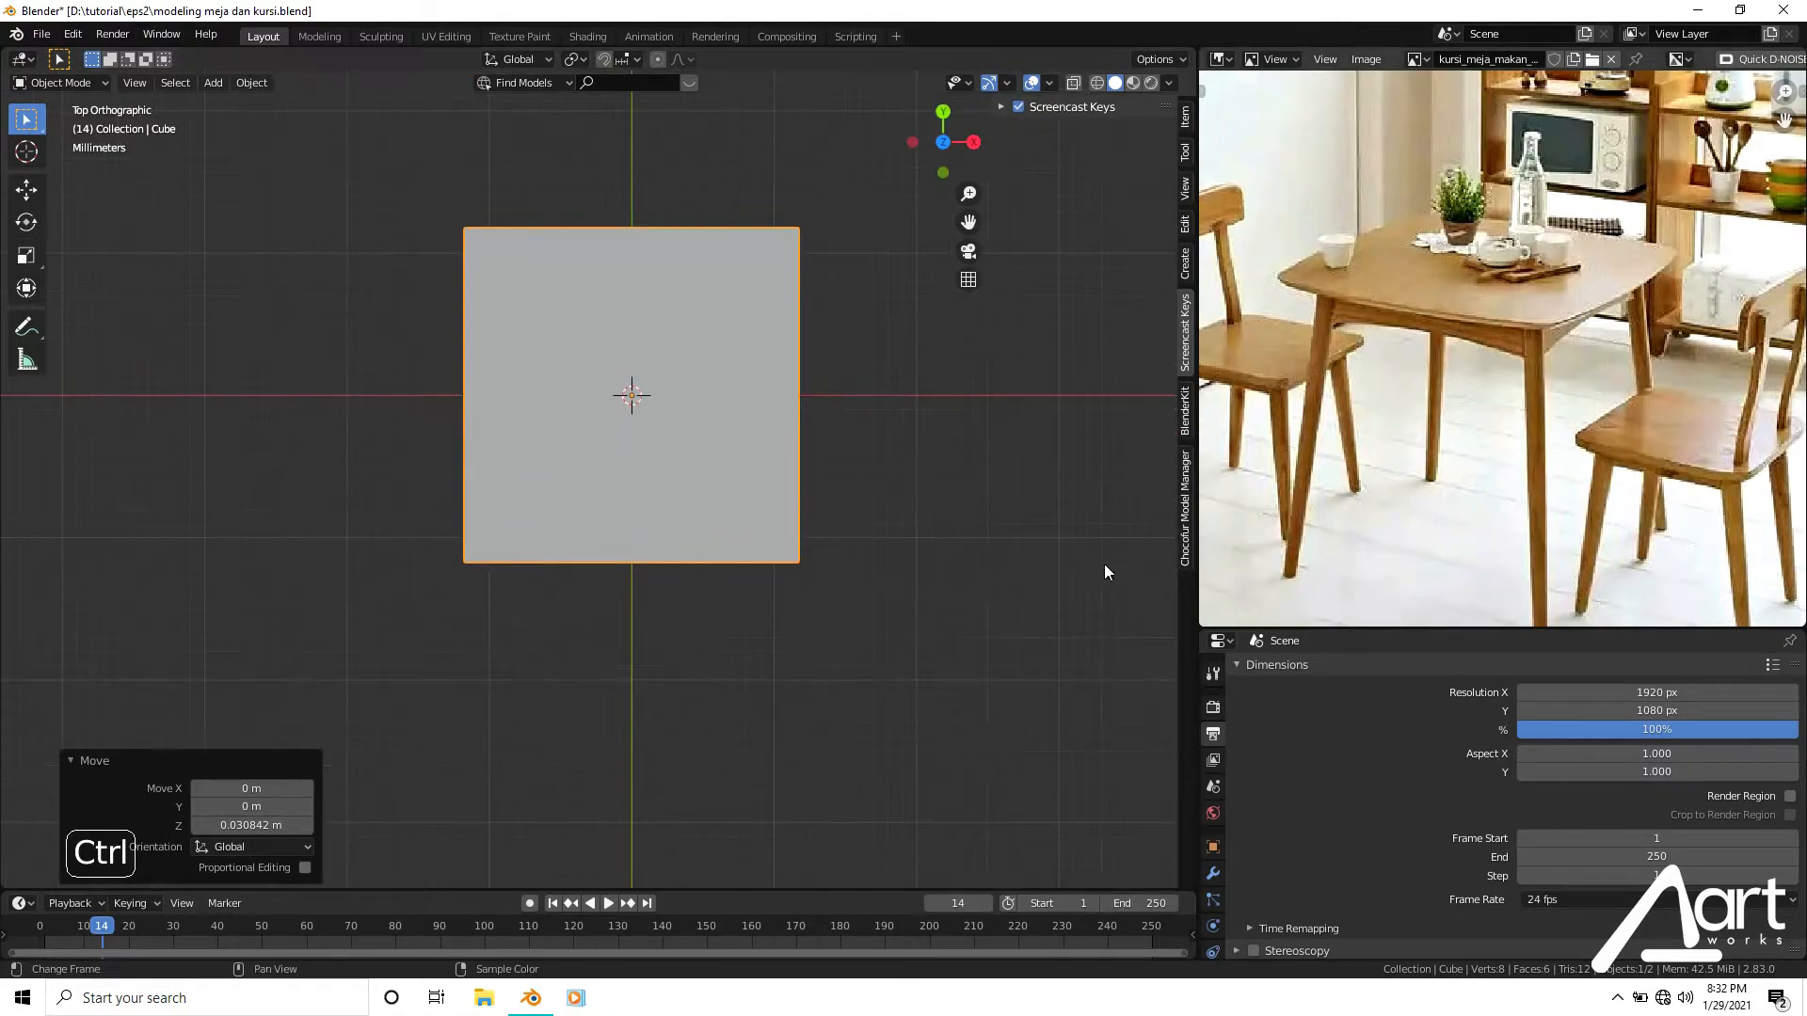
key("ctrl+a")
left_click(719, 542)
Set the slab's origin to its geometry.
middle_click_drag(719, 542, 750, 452)
middle_click_drag(743, 674, 699, 637)
left_click(261, 88)
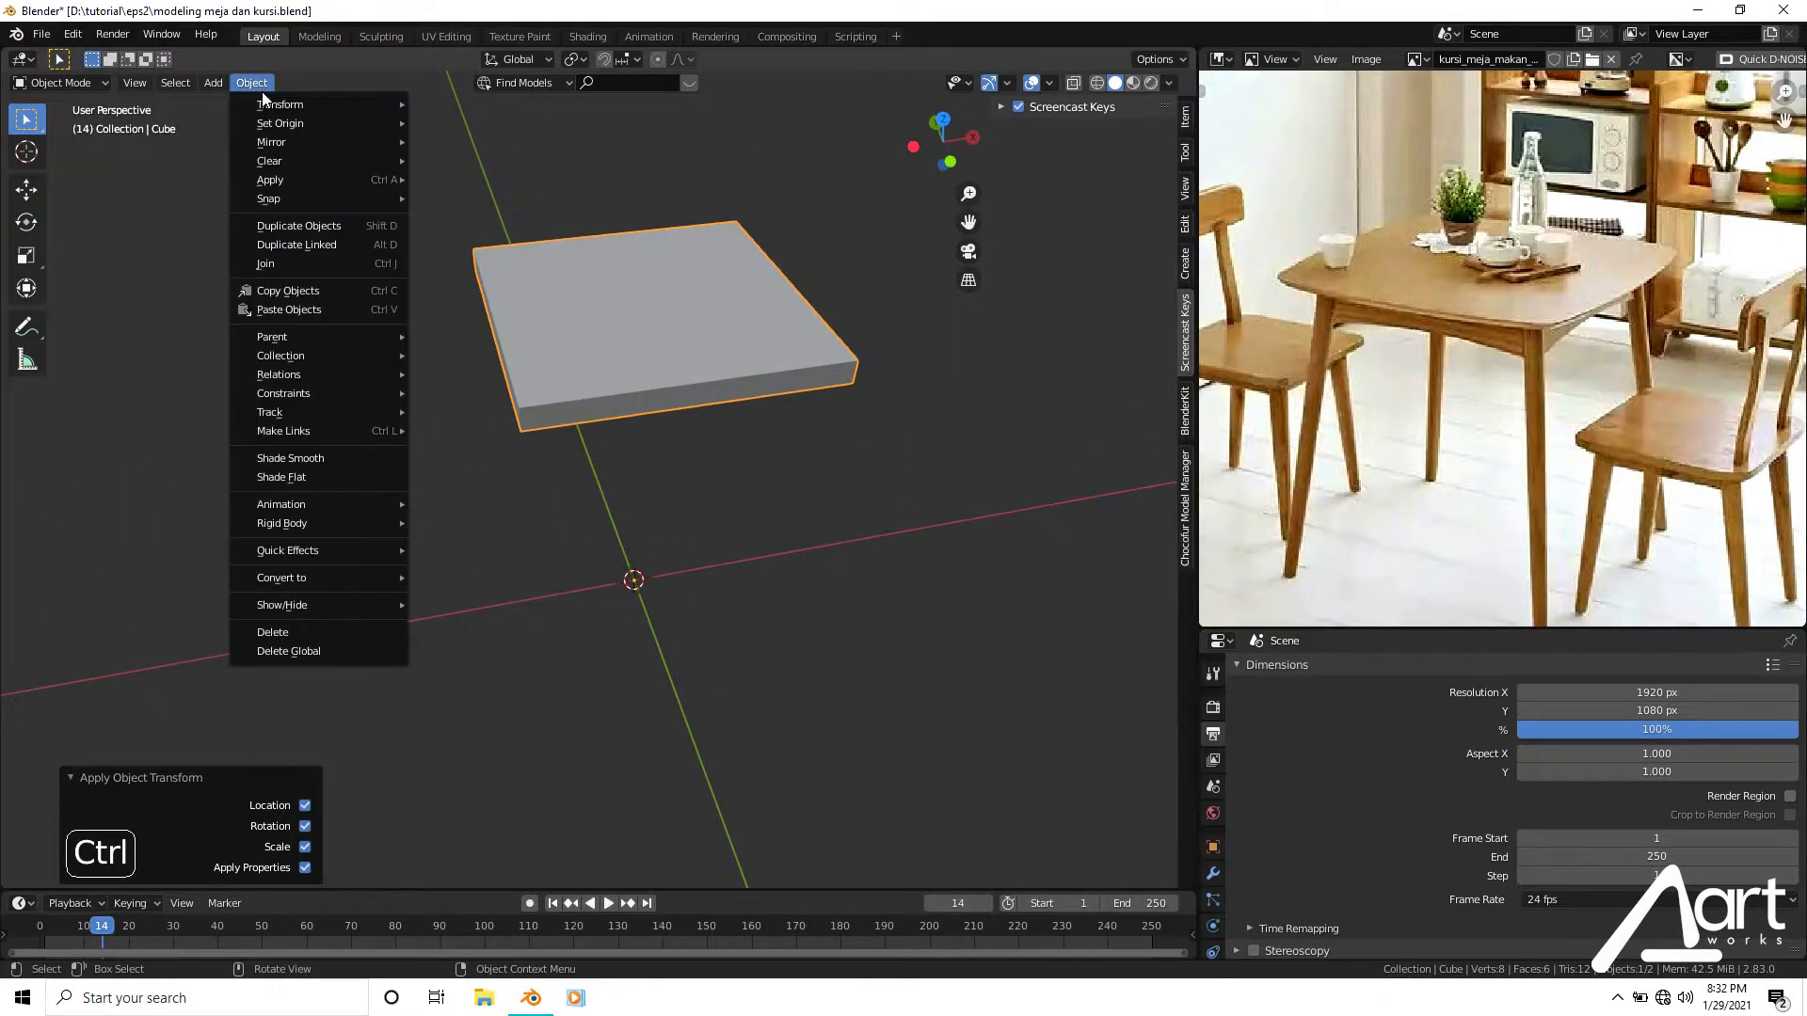
mouse_move(271, 120)
left_click(484, 143)
scroll(710, 315, "up", 2)
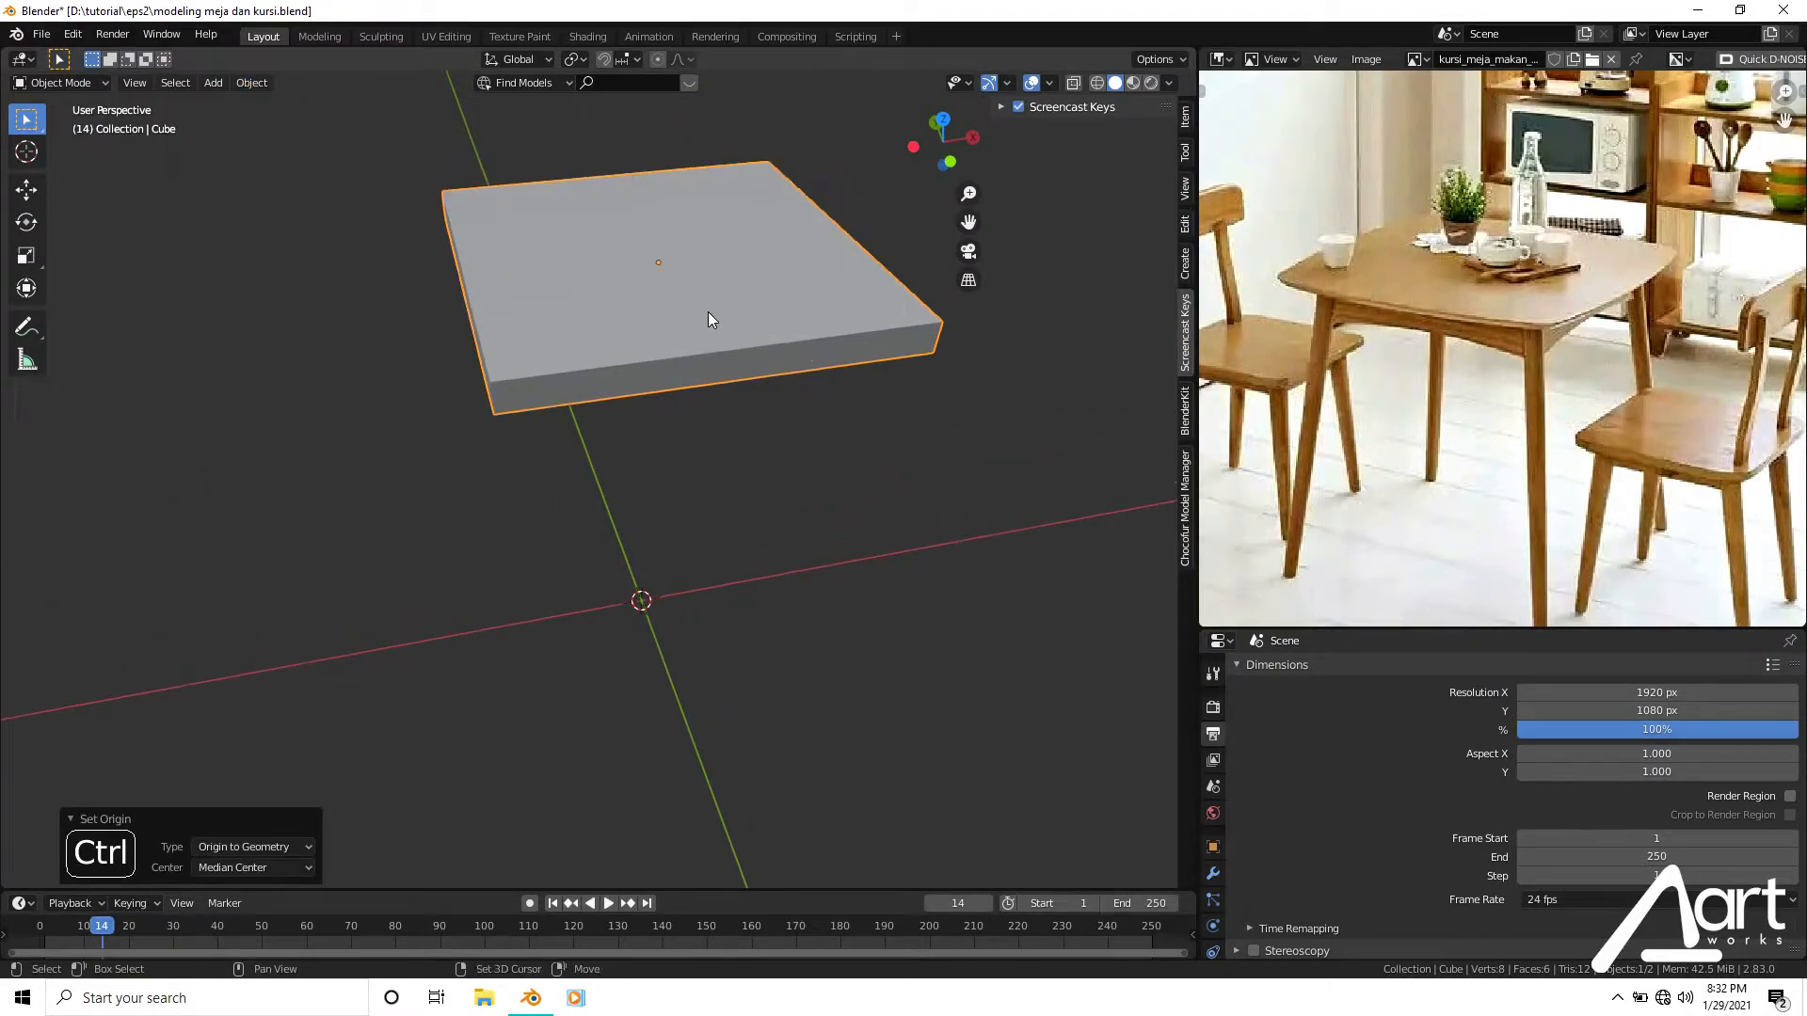
Bevel the slab's four vertical corner edges with an offset of about 0.0015 m.
middle_click_drag(710, 315, 734, 435, "shift")
key("Tab")
scroll(564, 636, "up", 1)
key("2")
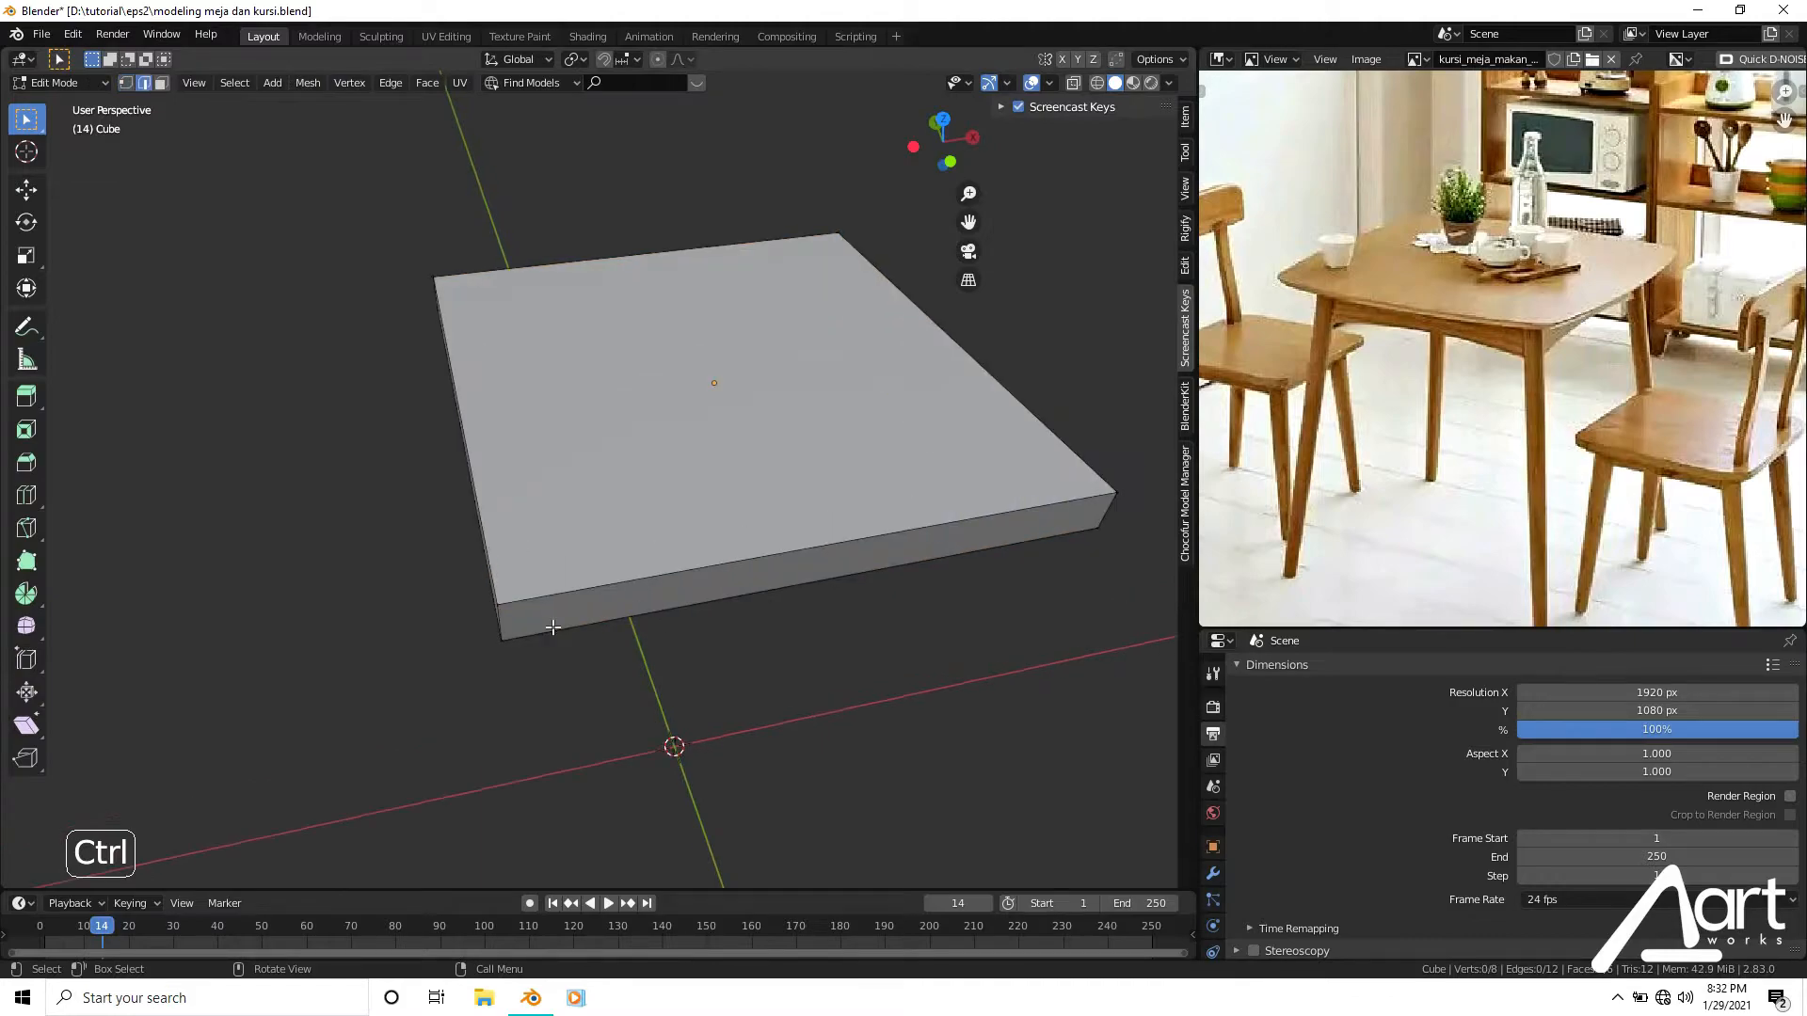
left_click(730, 600)
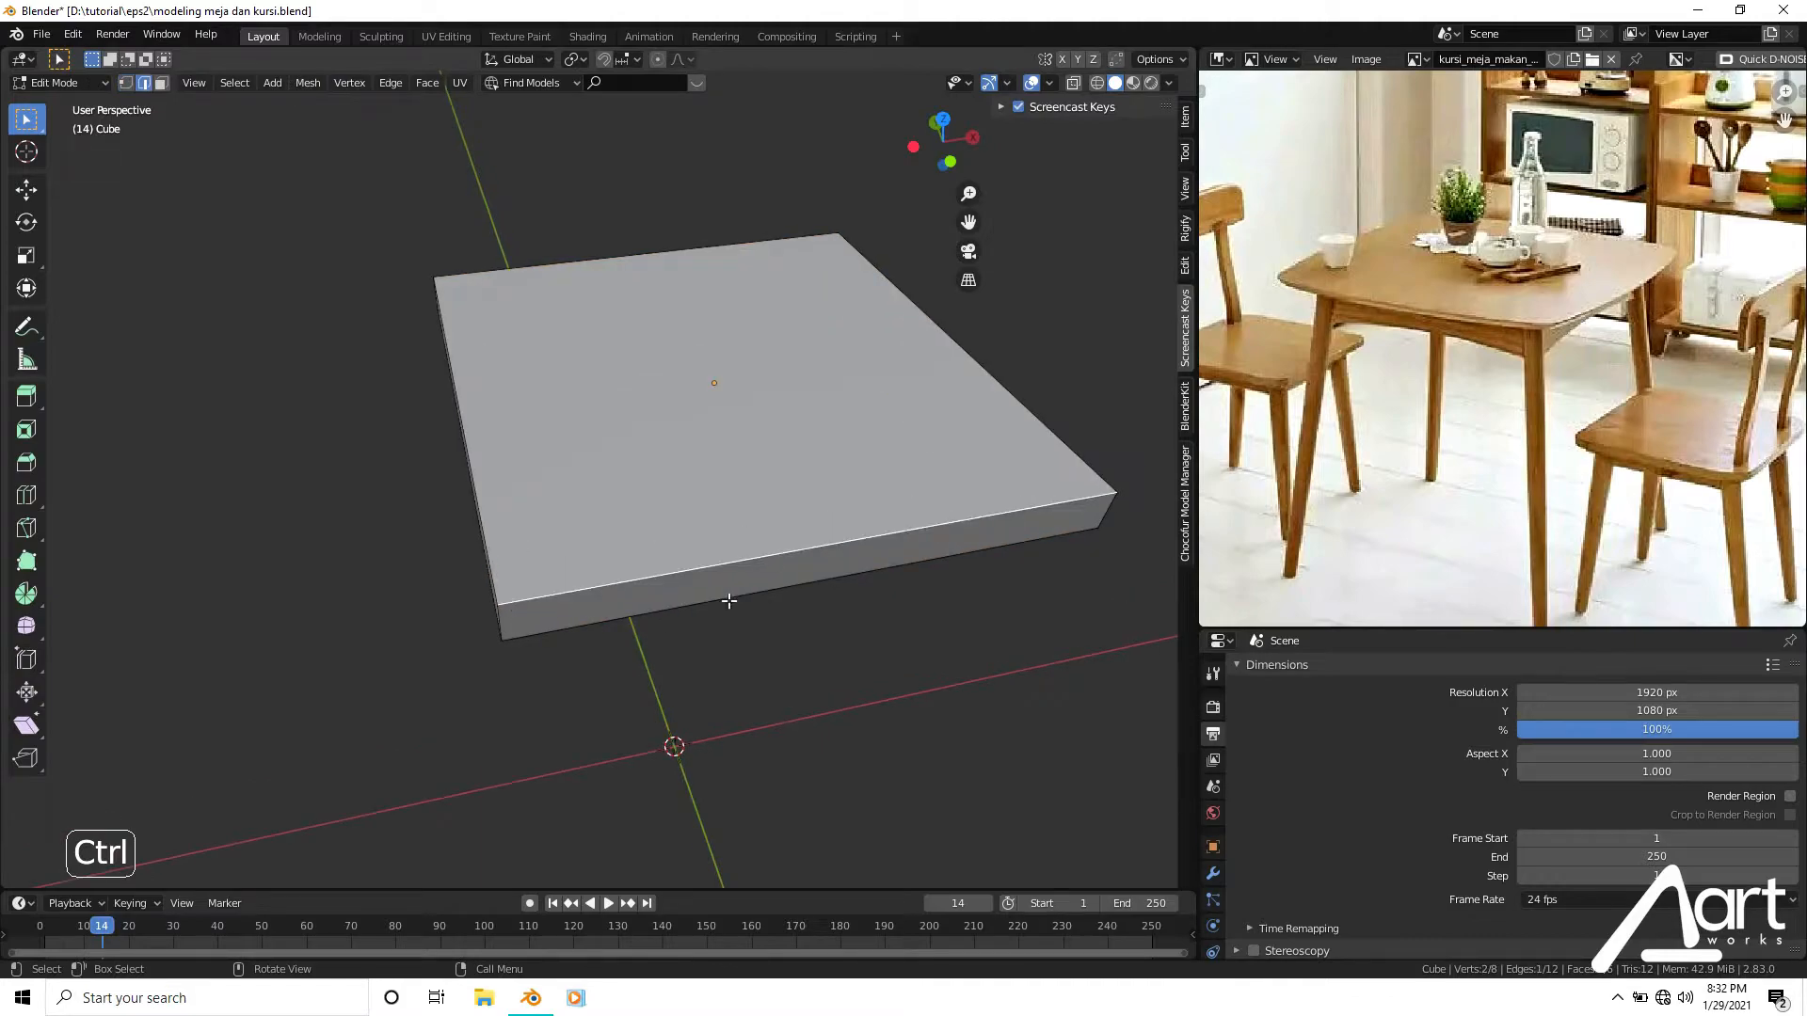
left_click(508, 623)
left_click(1103, 508, "ctrl")
middle_click_drag(1137, 572, 574, 383)
left_click(613, 186, "ctrl")
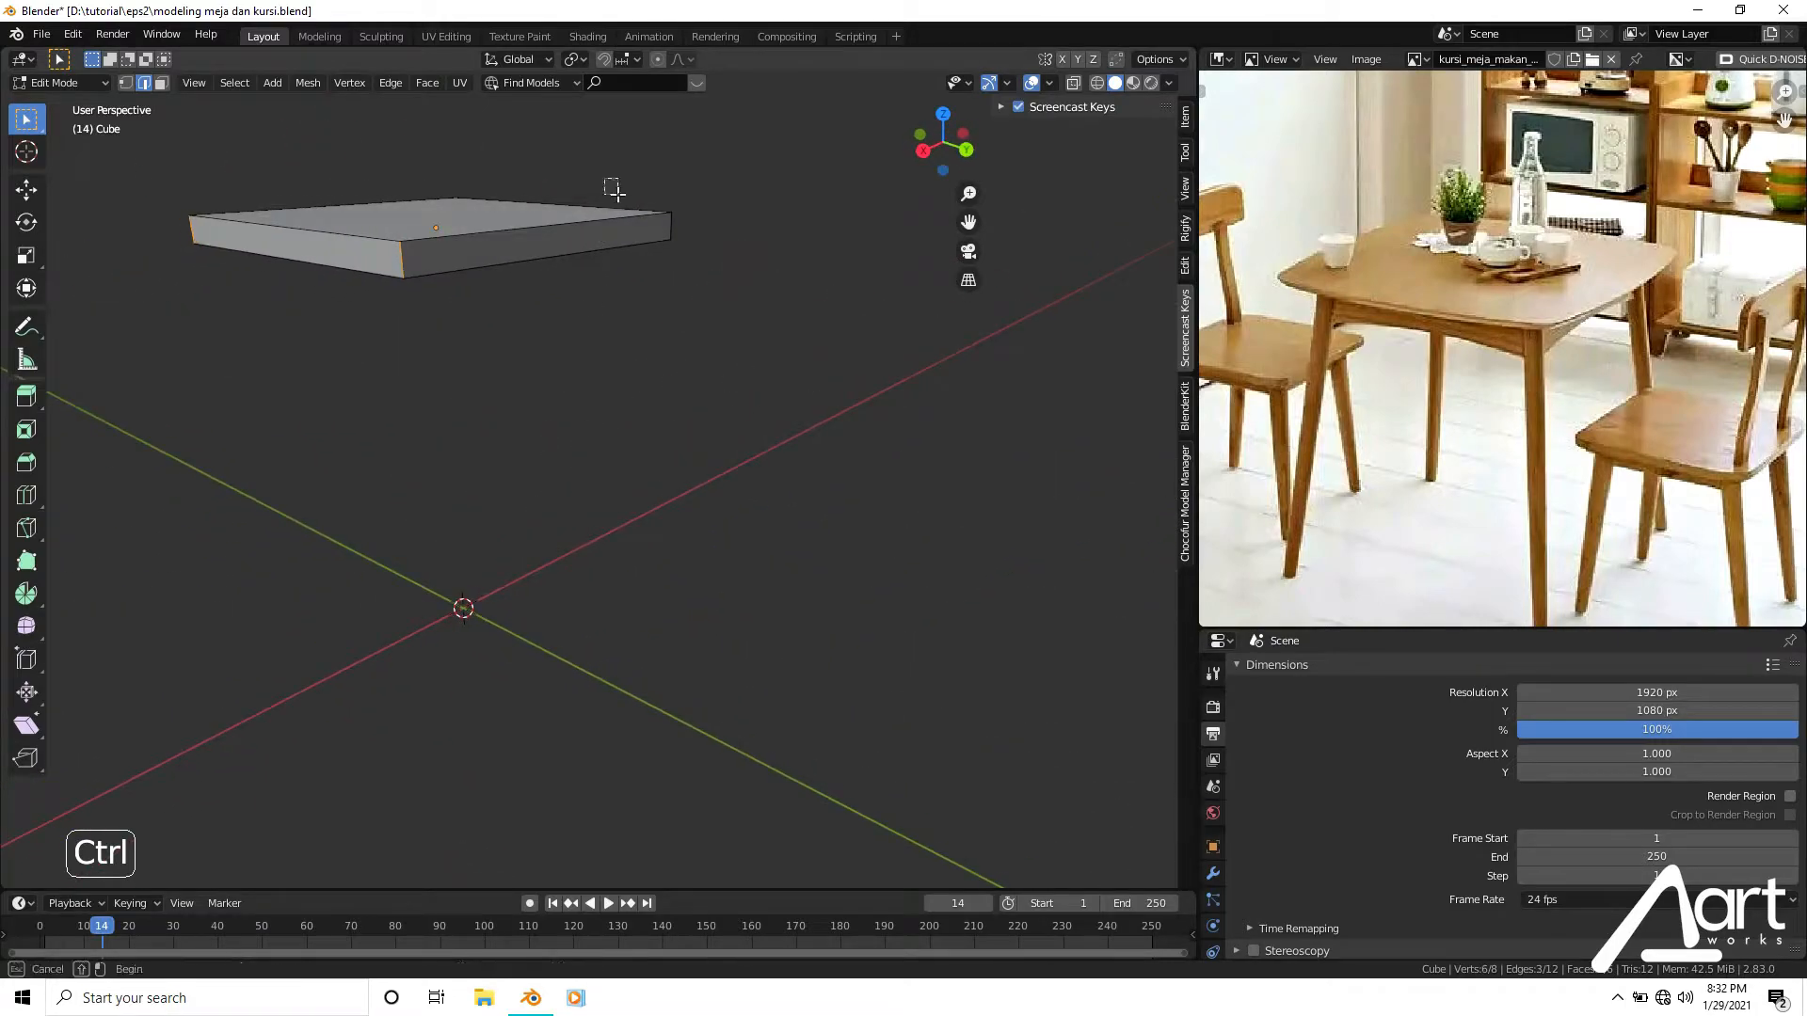
middle_click_drag(750, 367, 811, 558)
key("ctrl+b")
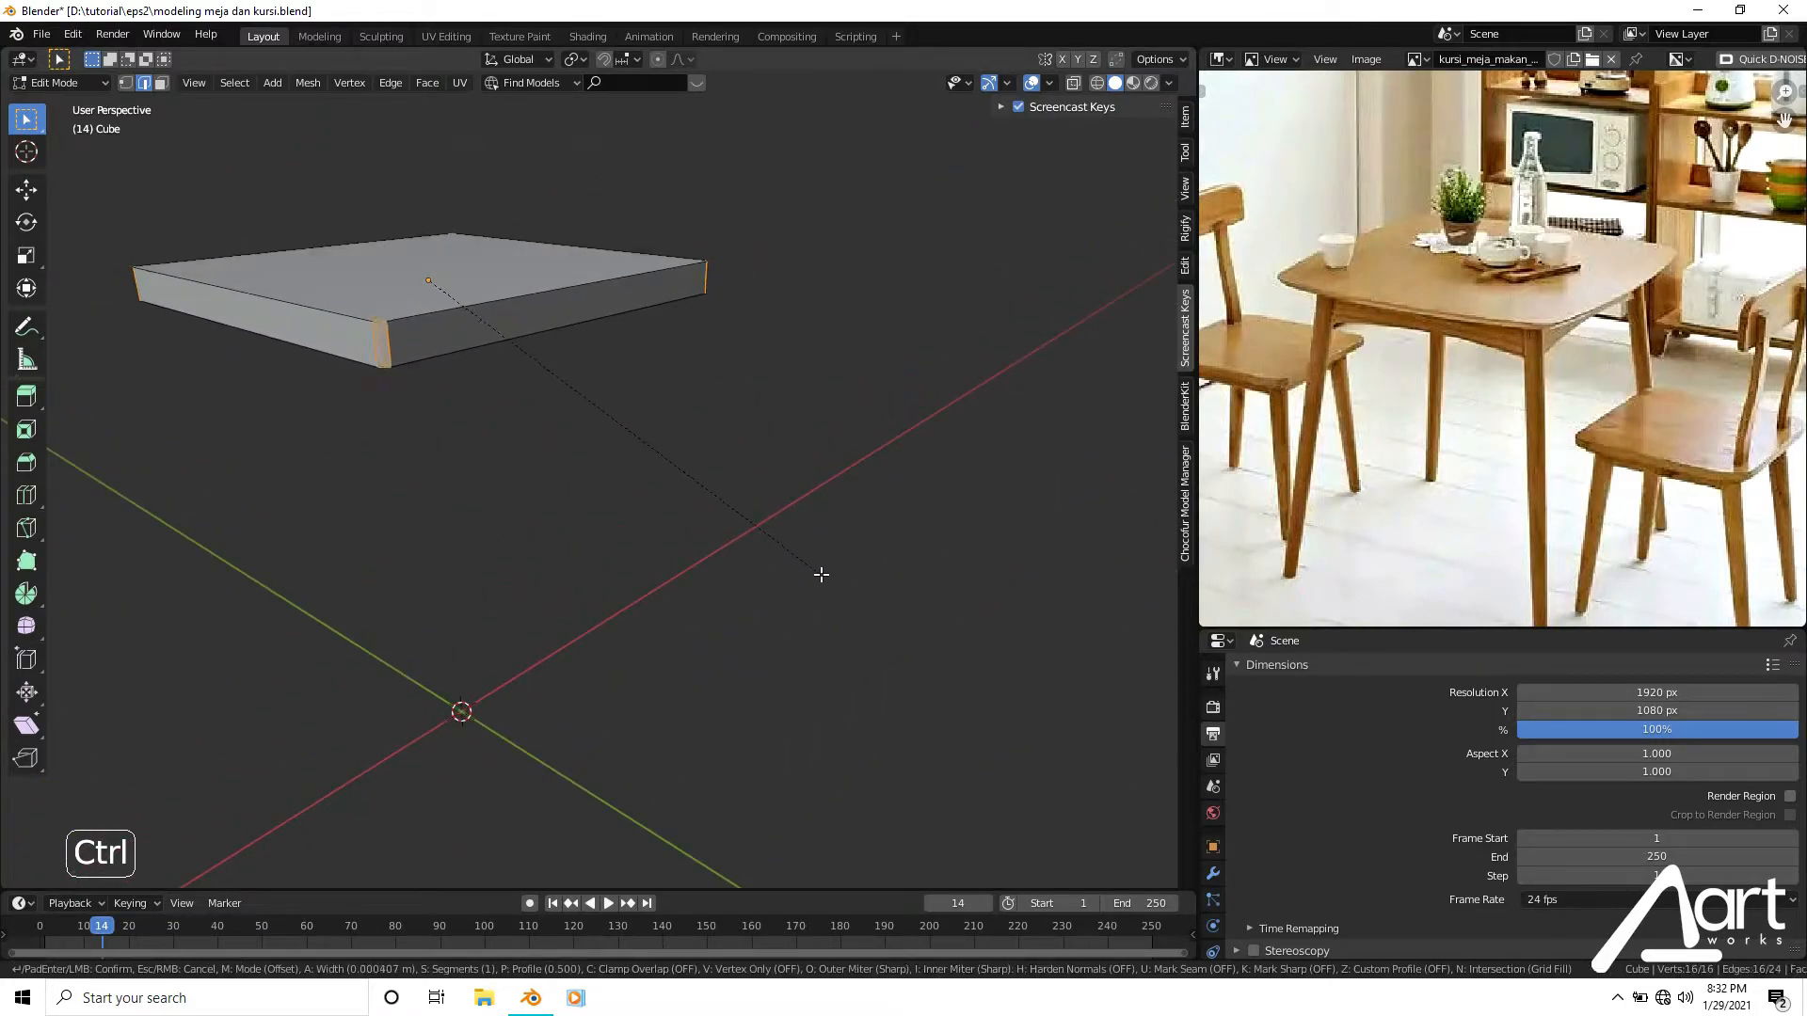
left_click(836, 588)
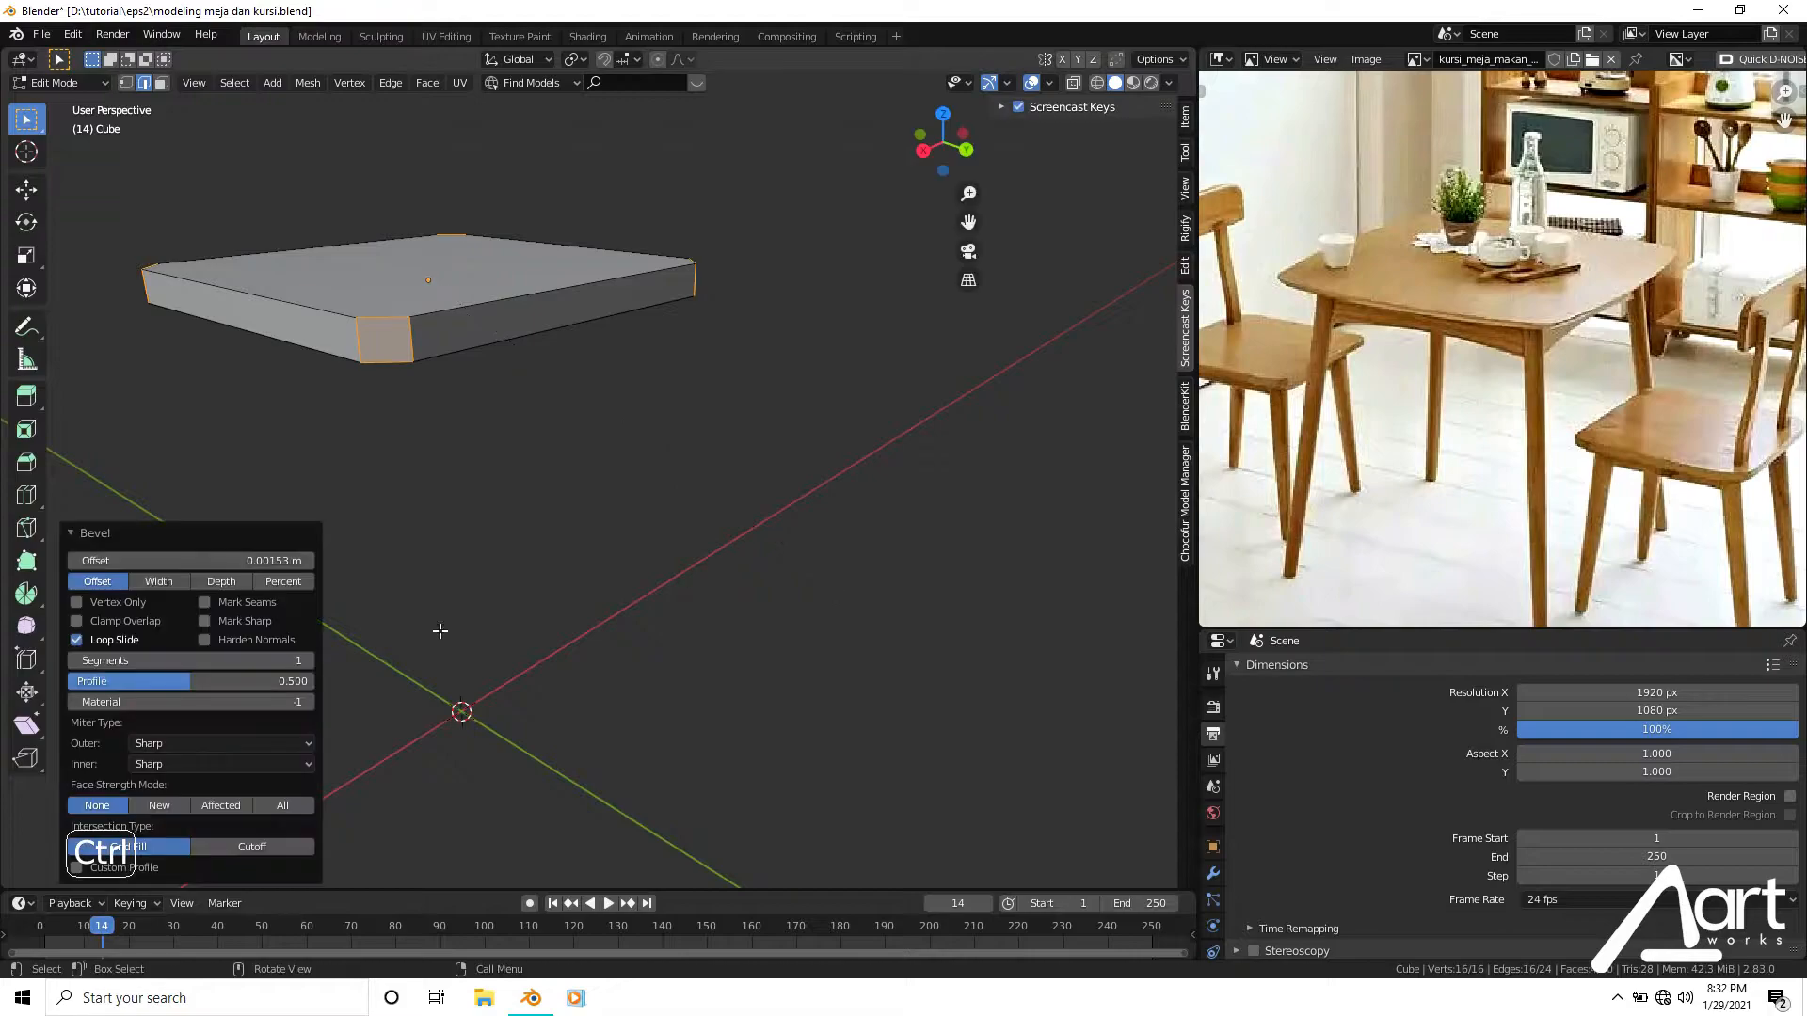
Round the slab's bevelled corners by raising the bevel to 10 segments.
left_click(309, 660)
left_click(308, 660)
left_click(309, 660)
left_click(312, 664)
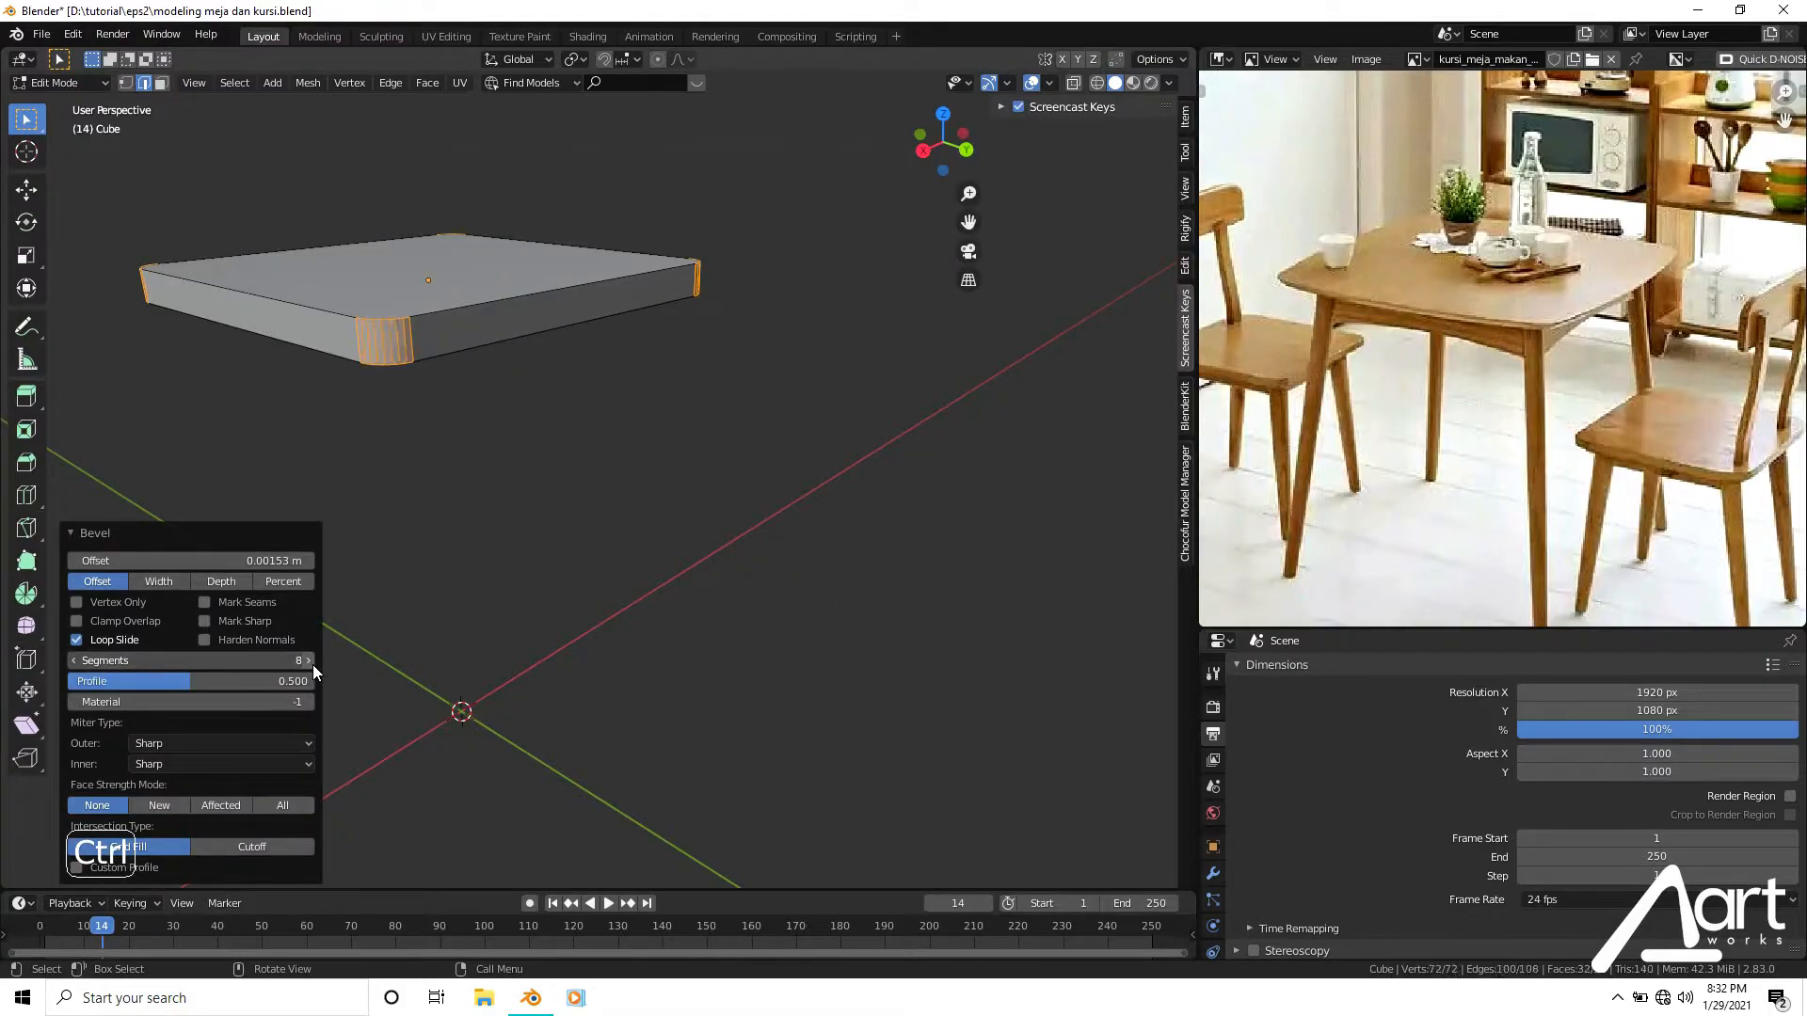
left_click(312, 664)
key("Tab")
middle_click_drag(465, 463, 534, 556)
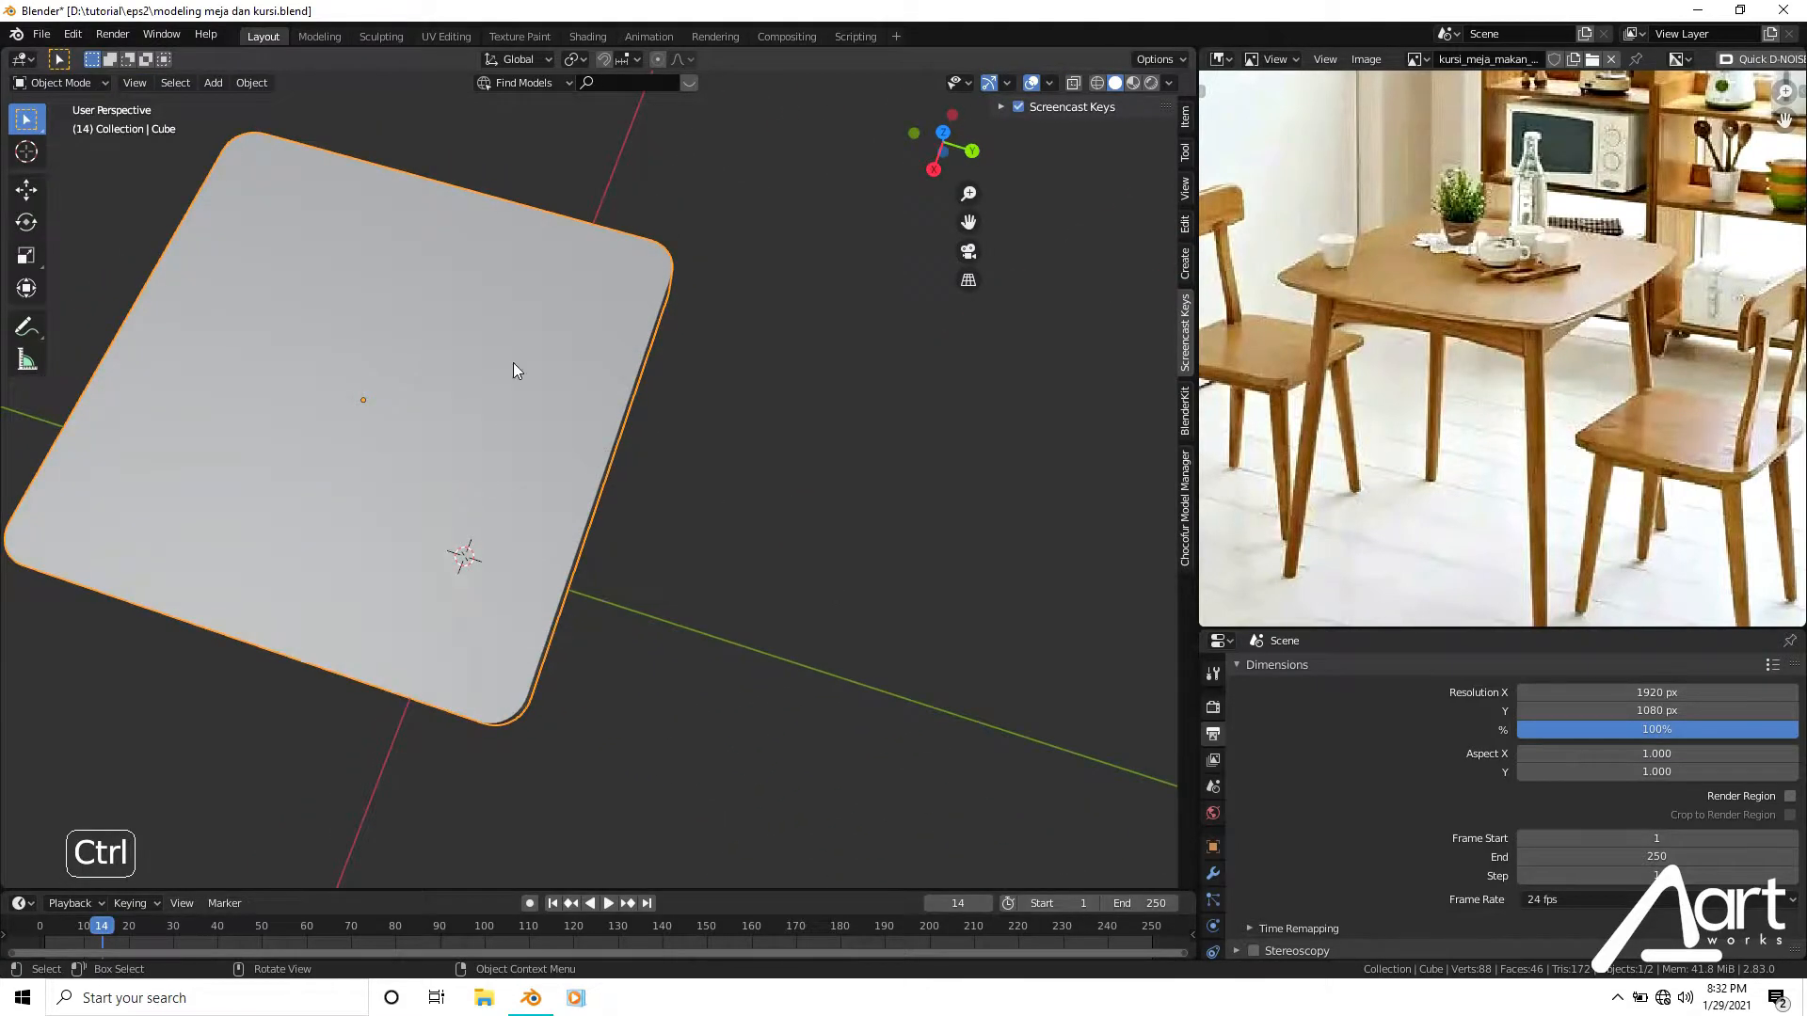
Bevel the outlines of the slab's upper and lower faces with a 0.00018 m offset and 10 segments.
key("KP_7")
middle_click_drag(704, 547, 821, 464, "shift")
key("Tab")
key("alt+a")
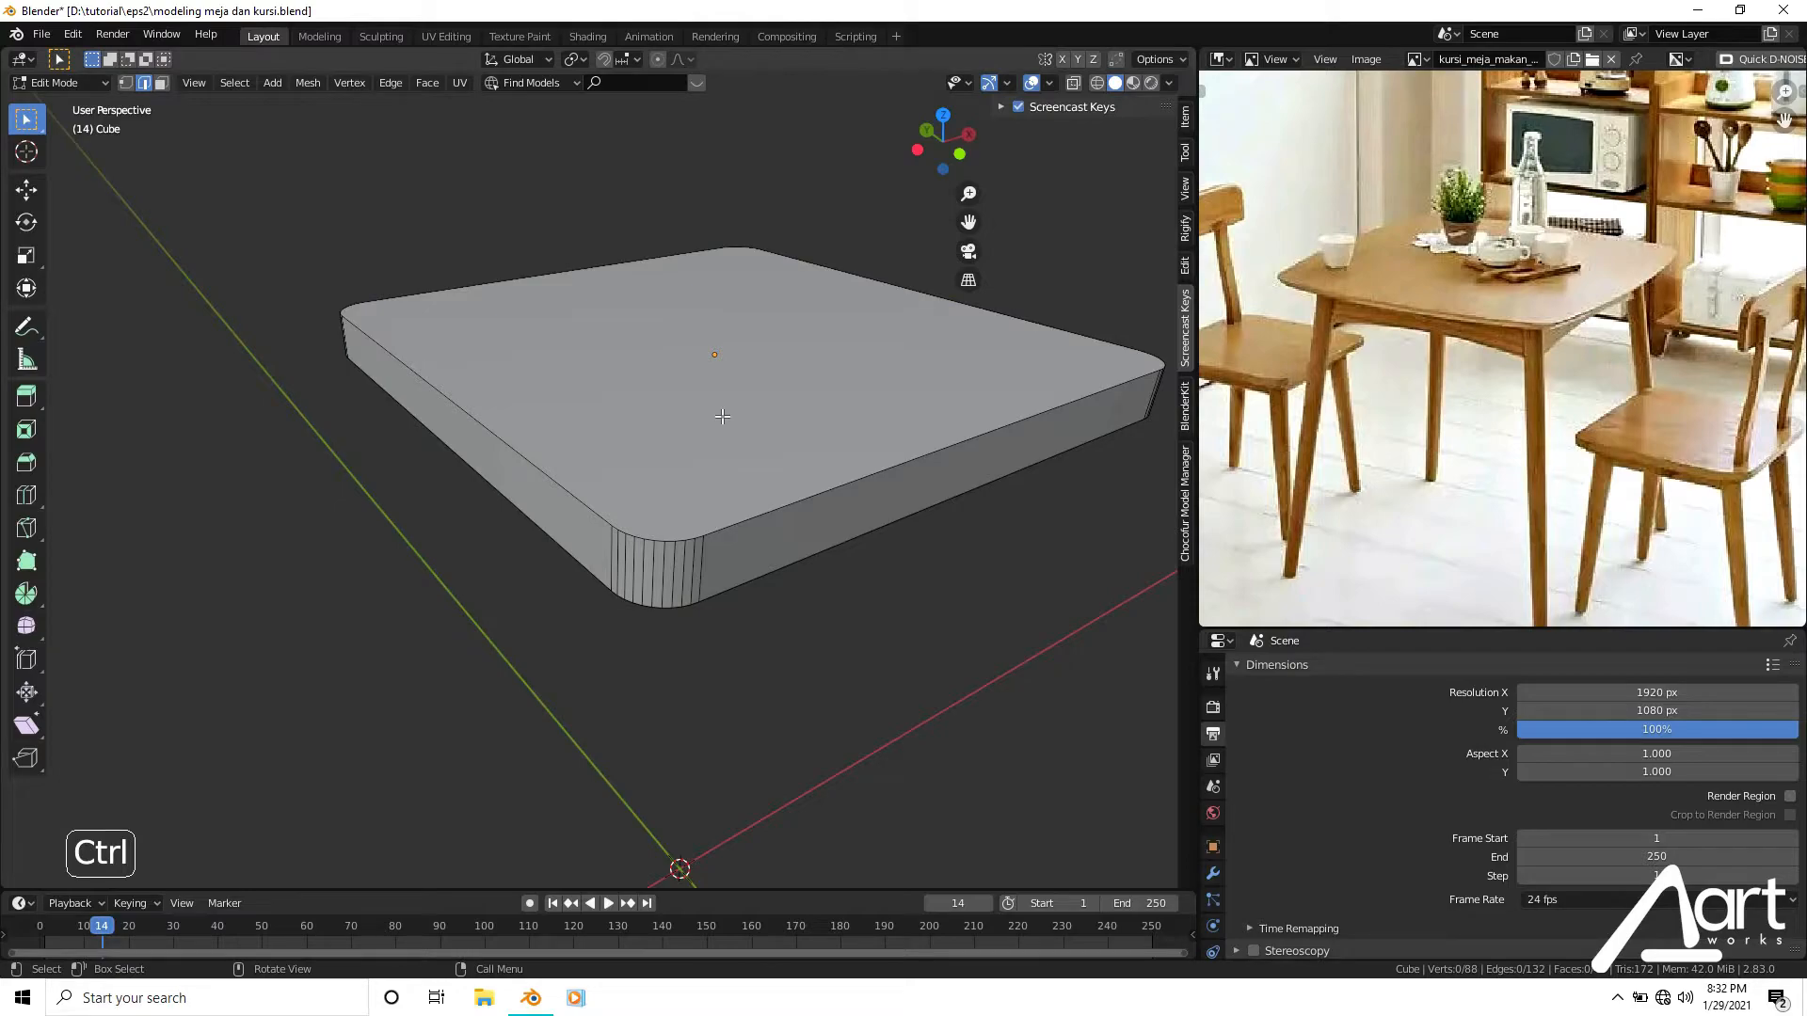
mouse_move(722, 416)
middle_mouse_down()
mouse_move(739, 326)
mouse_move(715, 437)
middle_mouse_up()
left_click(730, 306)
key("ctrl+b")
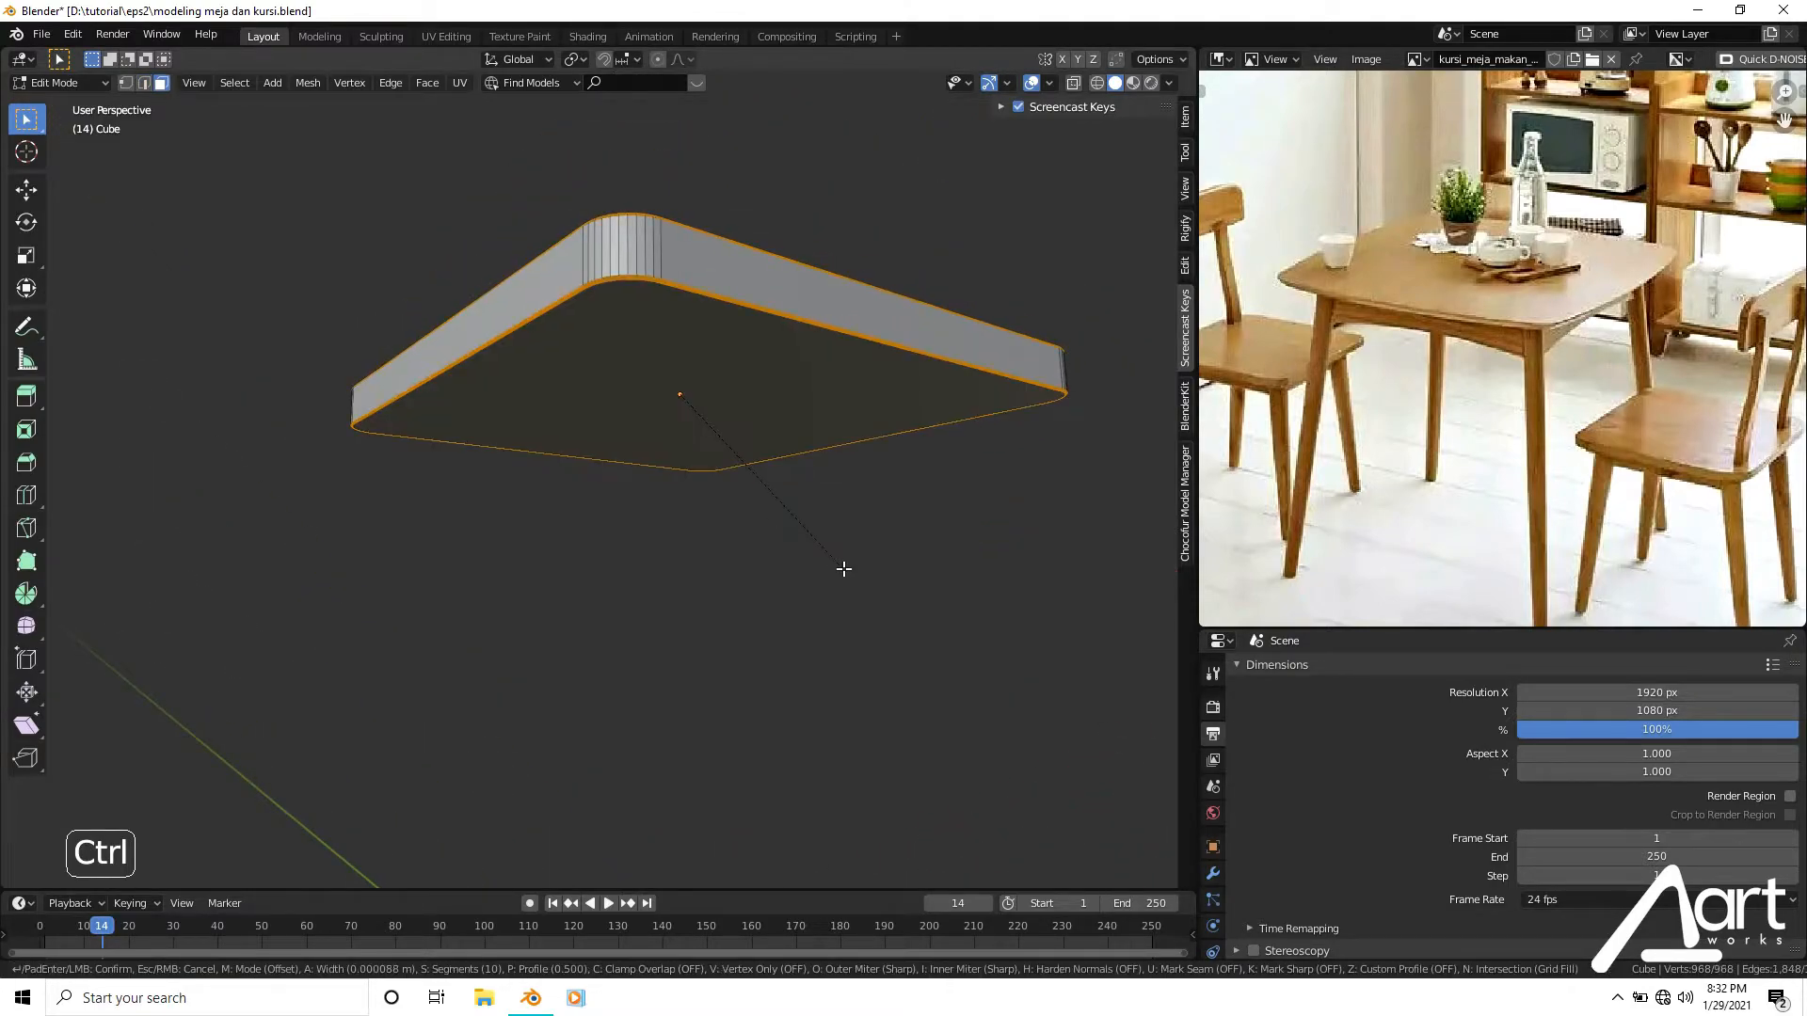
left_click(844, 570)
middle_click_drag(786, 419, 778, 517)
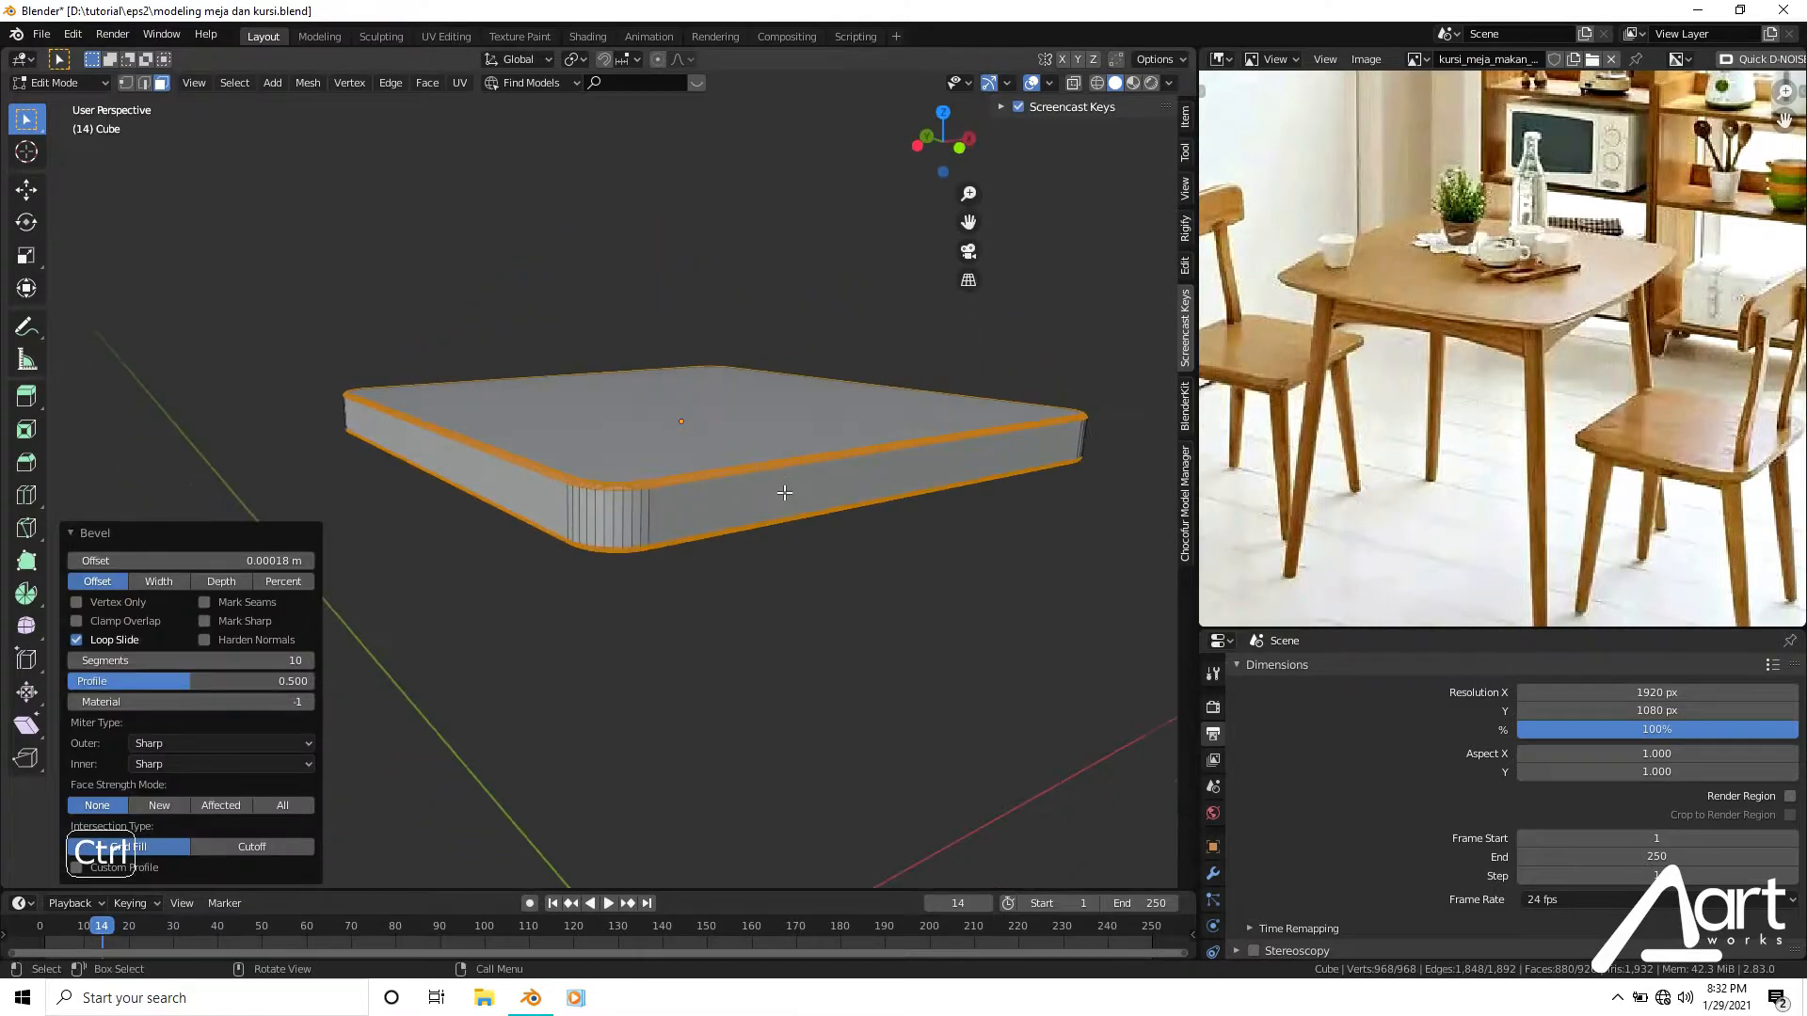
scroll(778, 517, "up", 5)
key("shift+z")
key("shift+z")
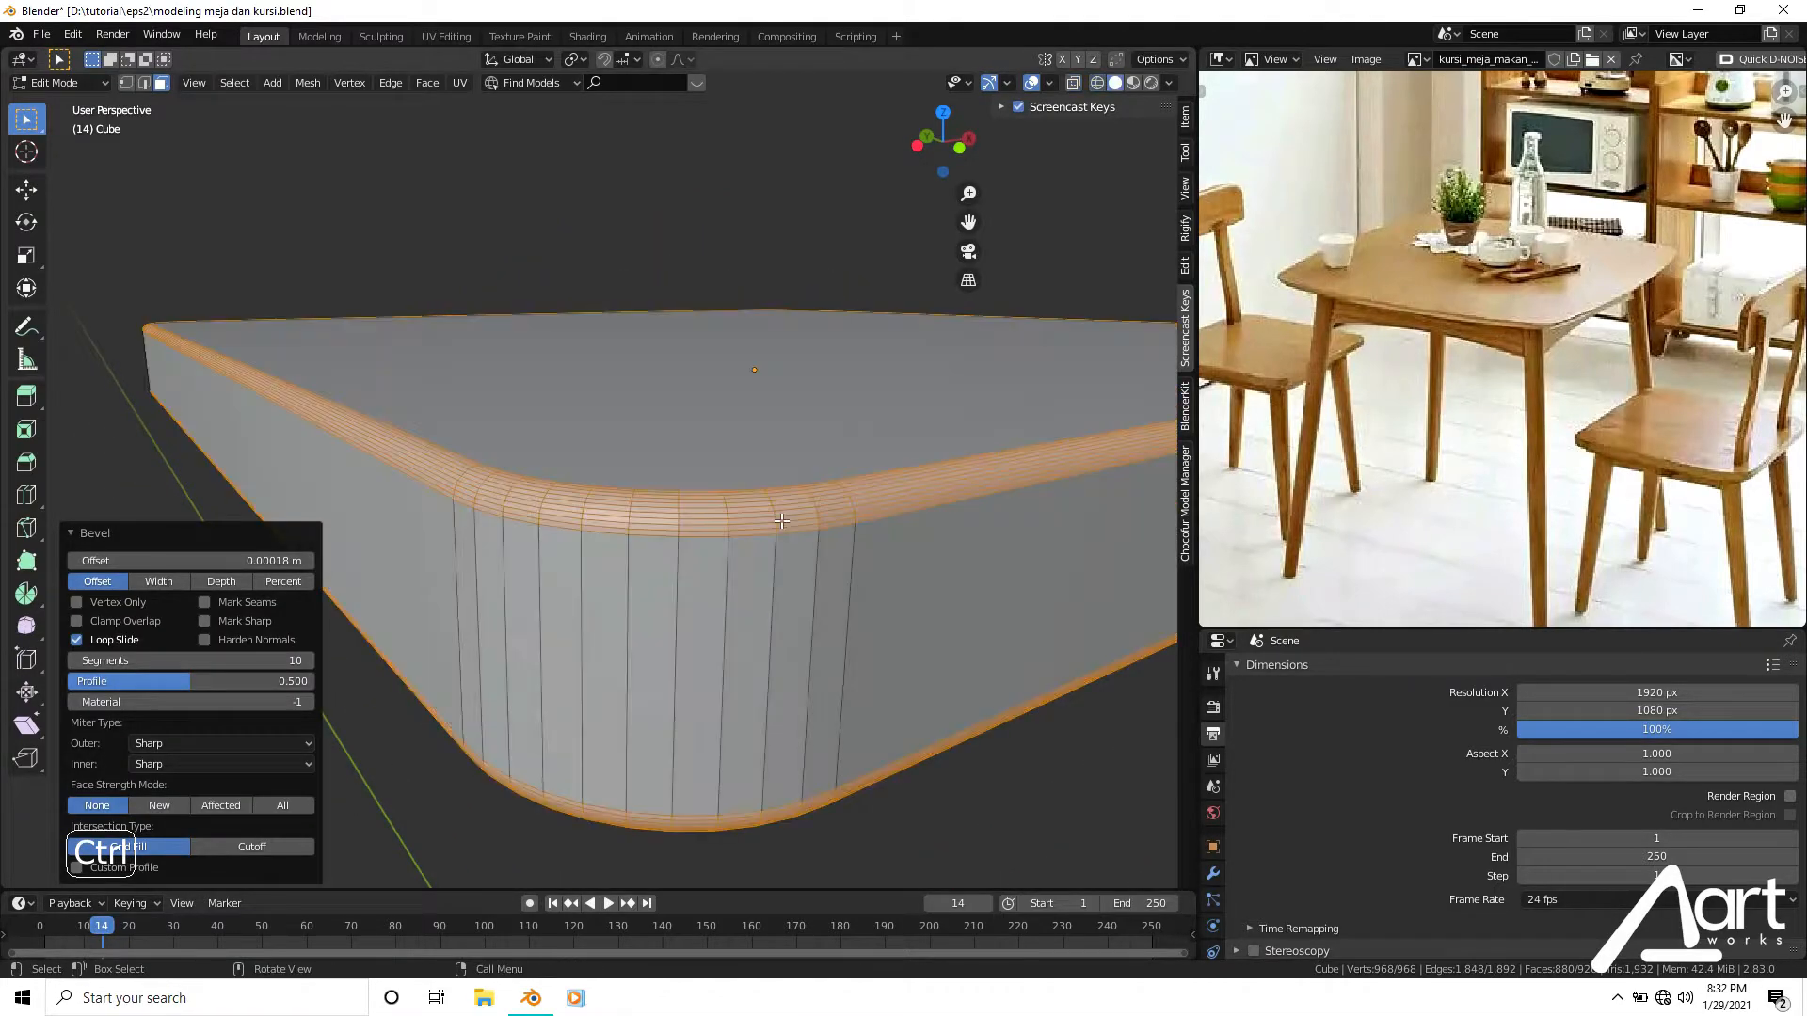
key("Tab")
Thin the slab by scaling it down along the Z axis in front view.
scroll(781, 521, "down", 3)
middle_click_drag(781, 521, 697, 489)
key("KP_1")
scroll(677, 425, "up", 1)
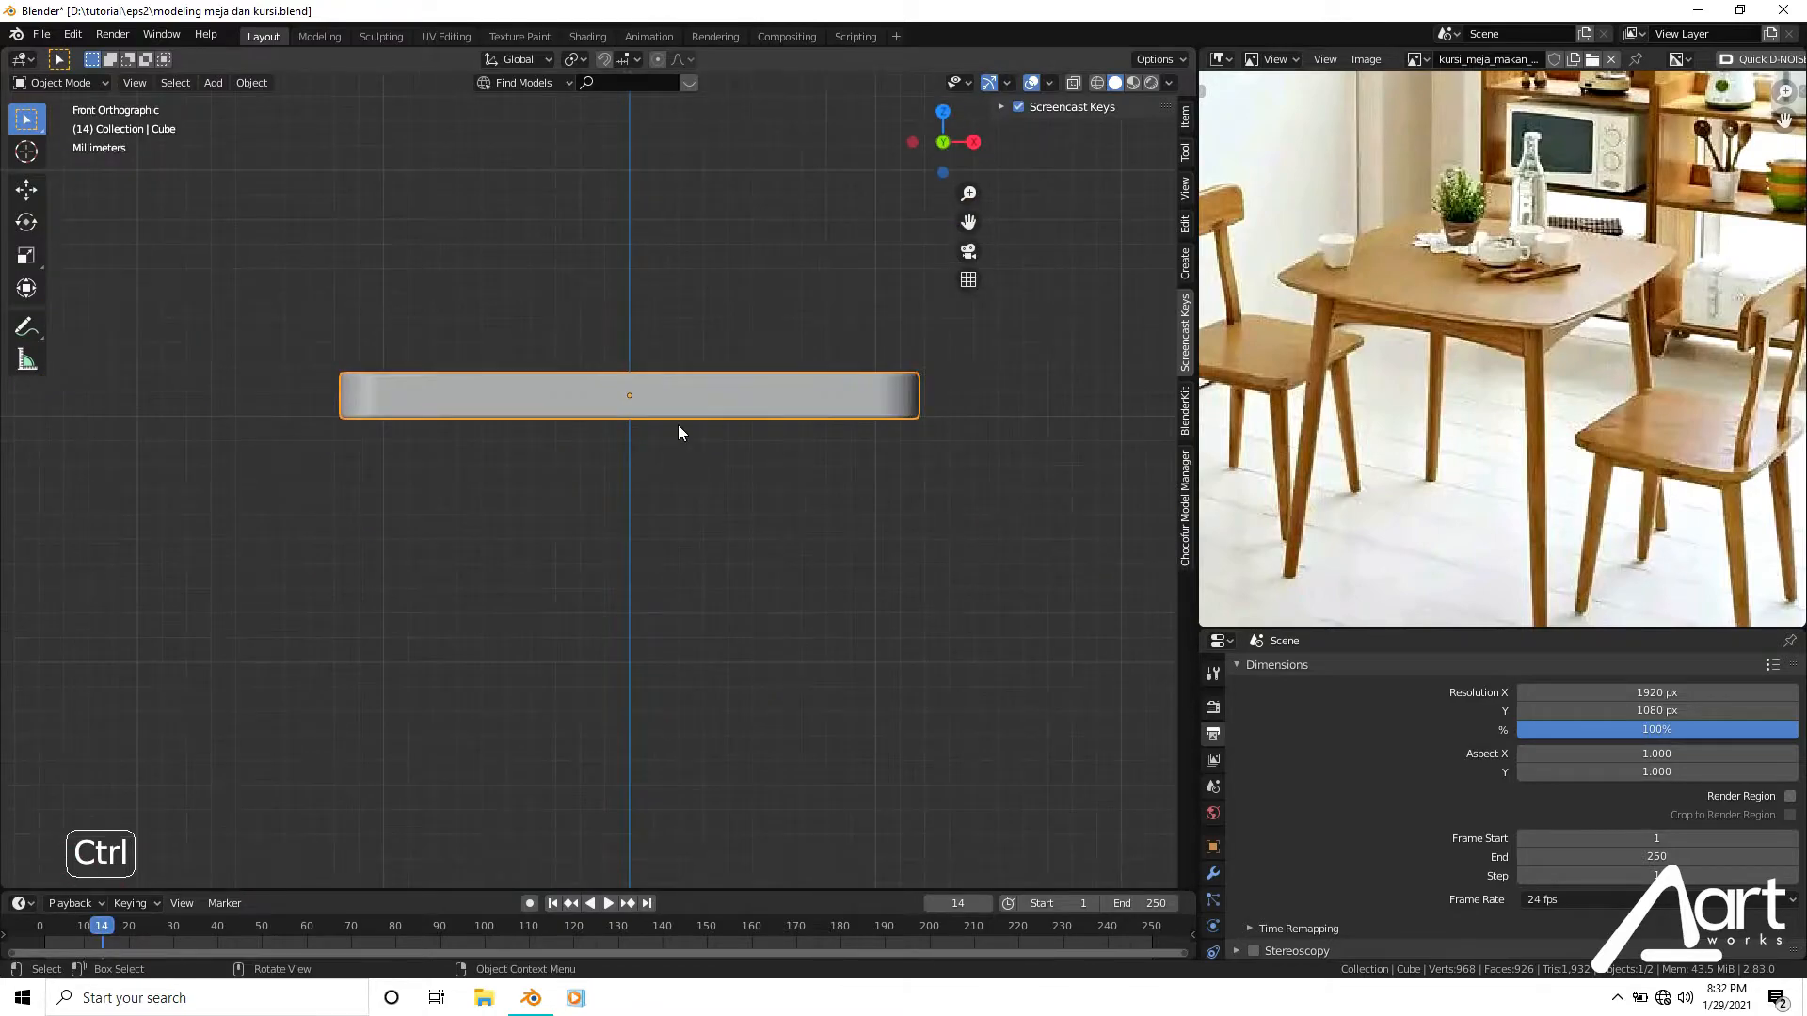
key("s")
key("z")
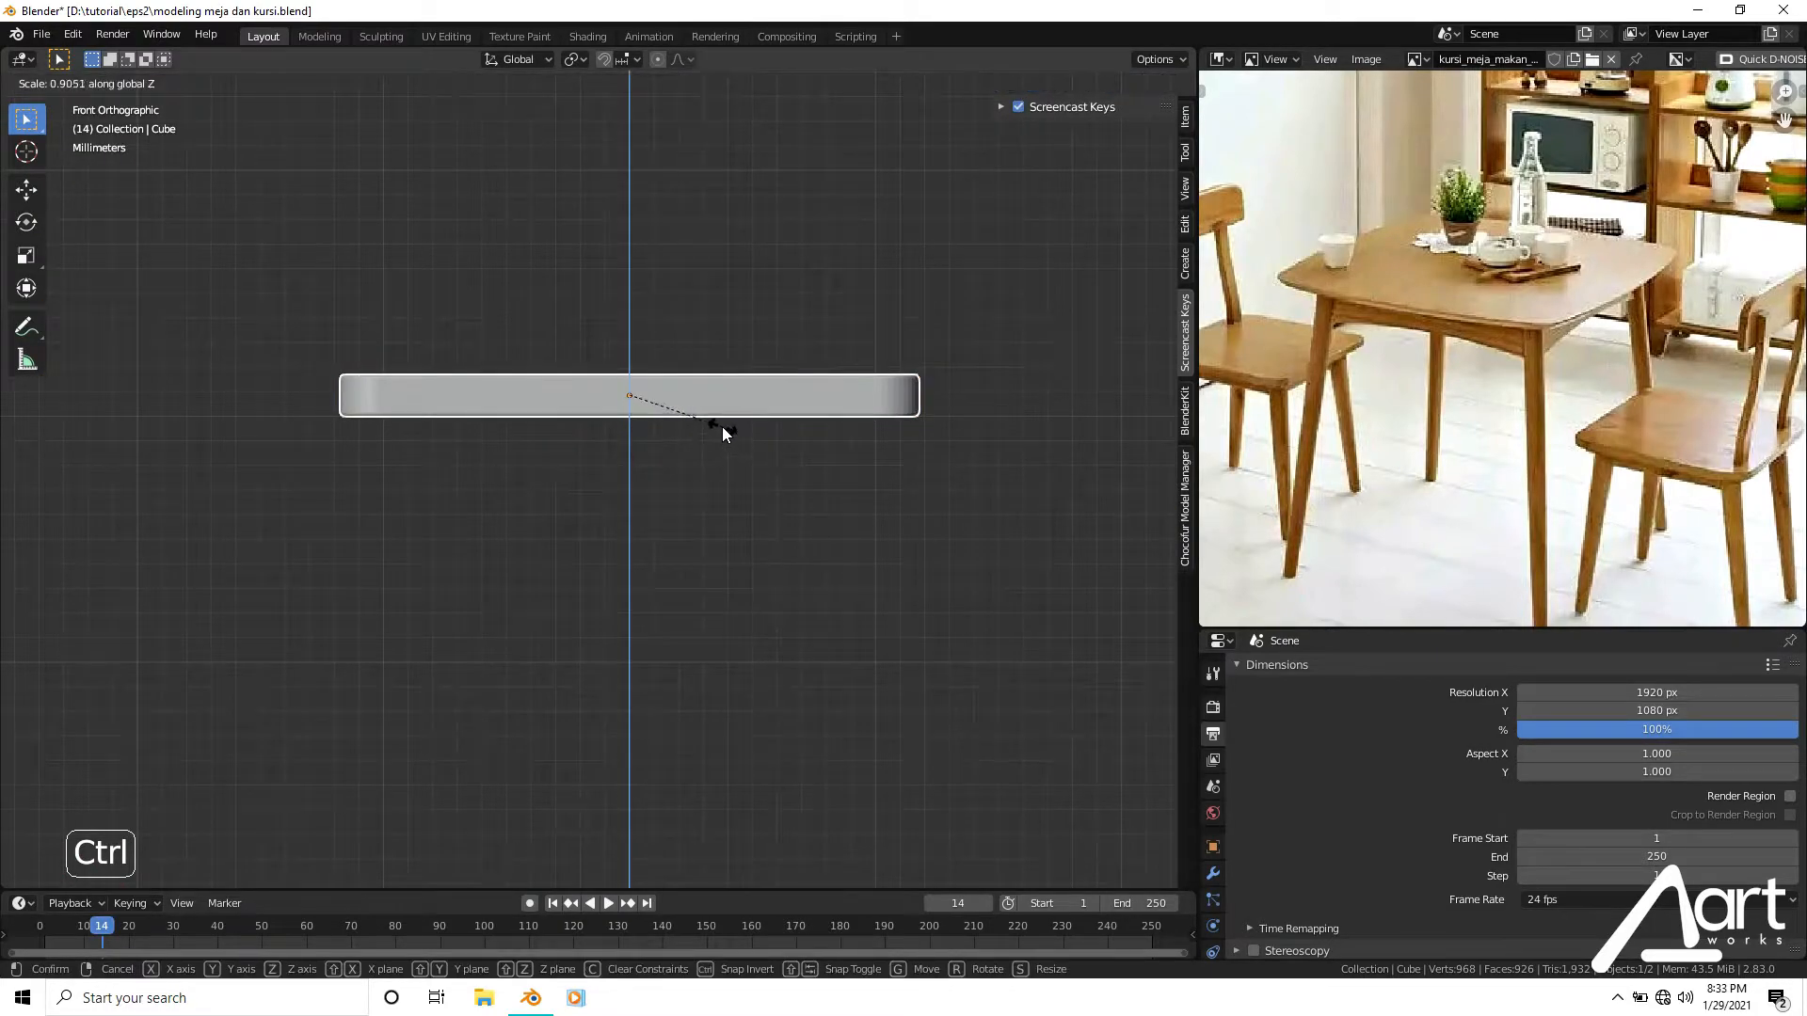
left_click(702, 403)
Add a cube mesh at the origin while viewing the slab from above.
middle_click_drag(702, 393, 1081, 371)
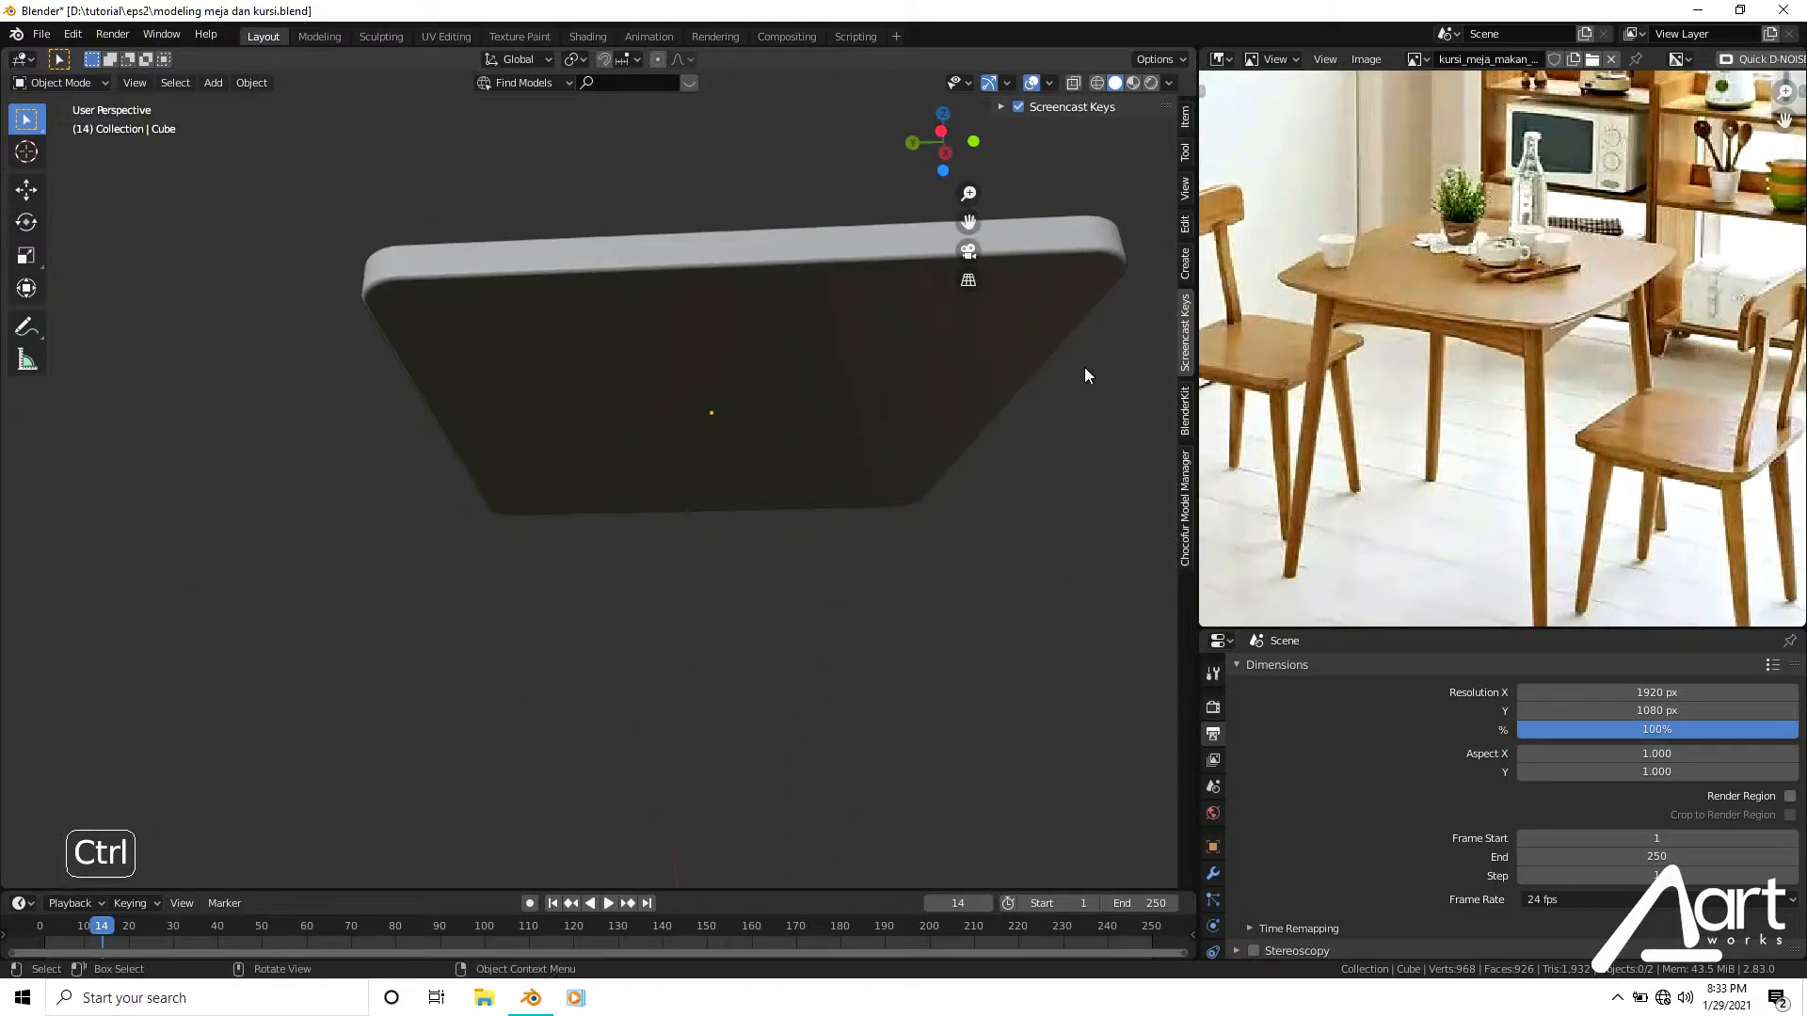
middle_click_drag(1129, 432, 881, 309)
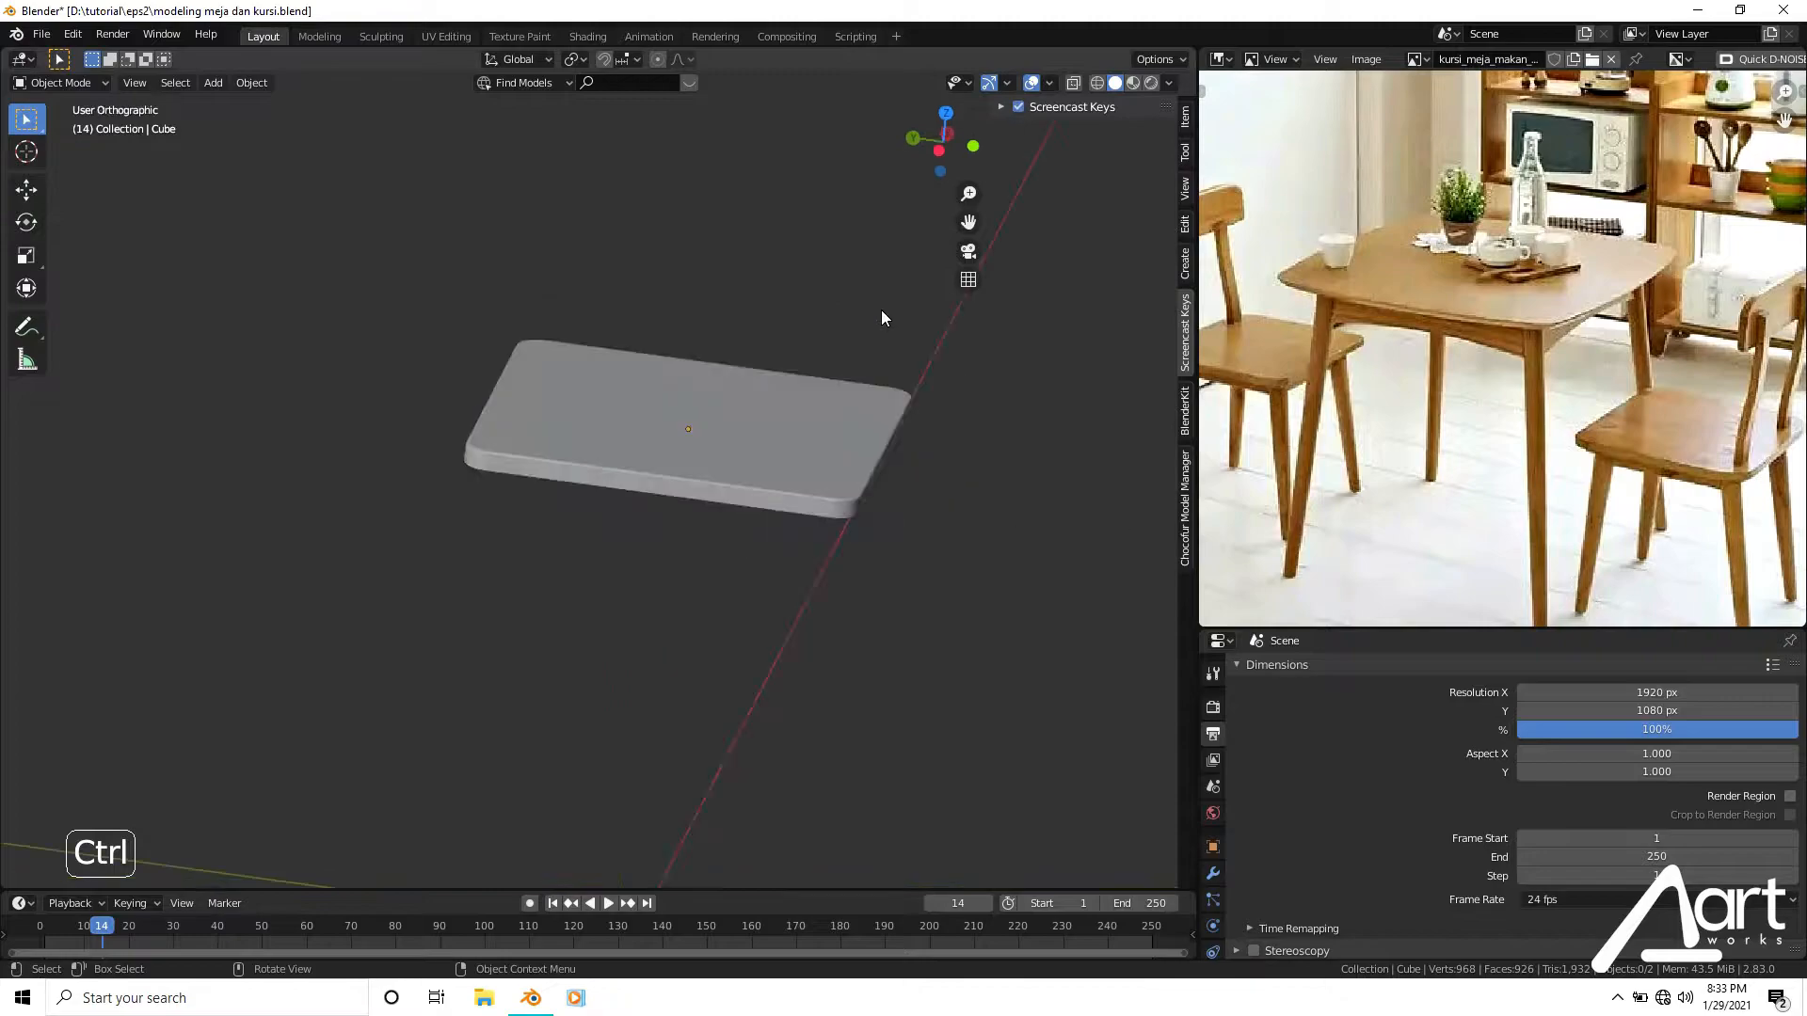
key("KP_7")
key("shift+a")
mouse_move(640, 499)
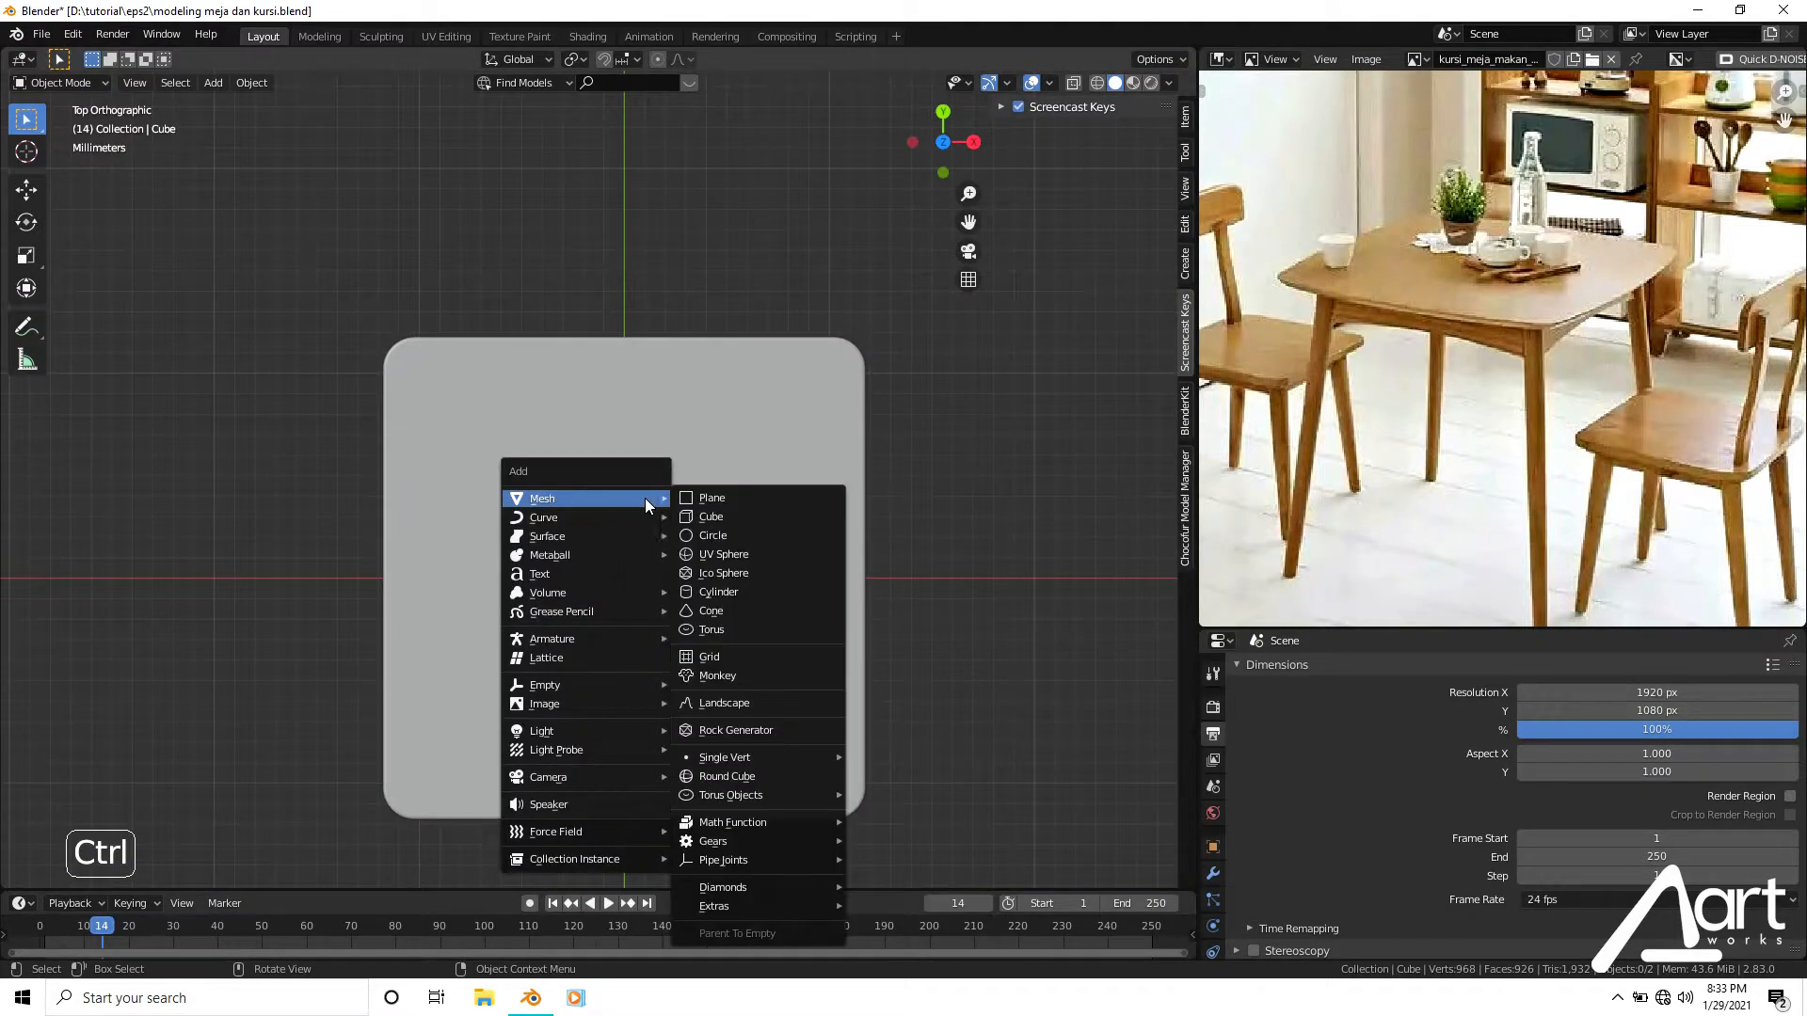
left_click(688, 511)
Scale the new cube down uniformly to a small leg-sized block, much narrower than the slab.
key("s")
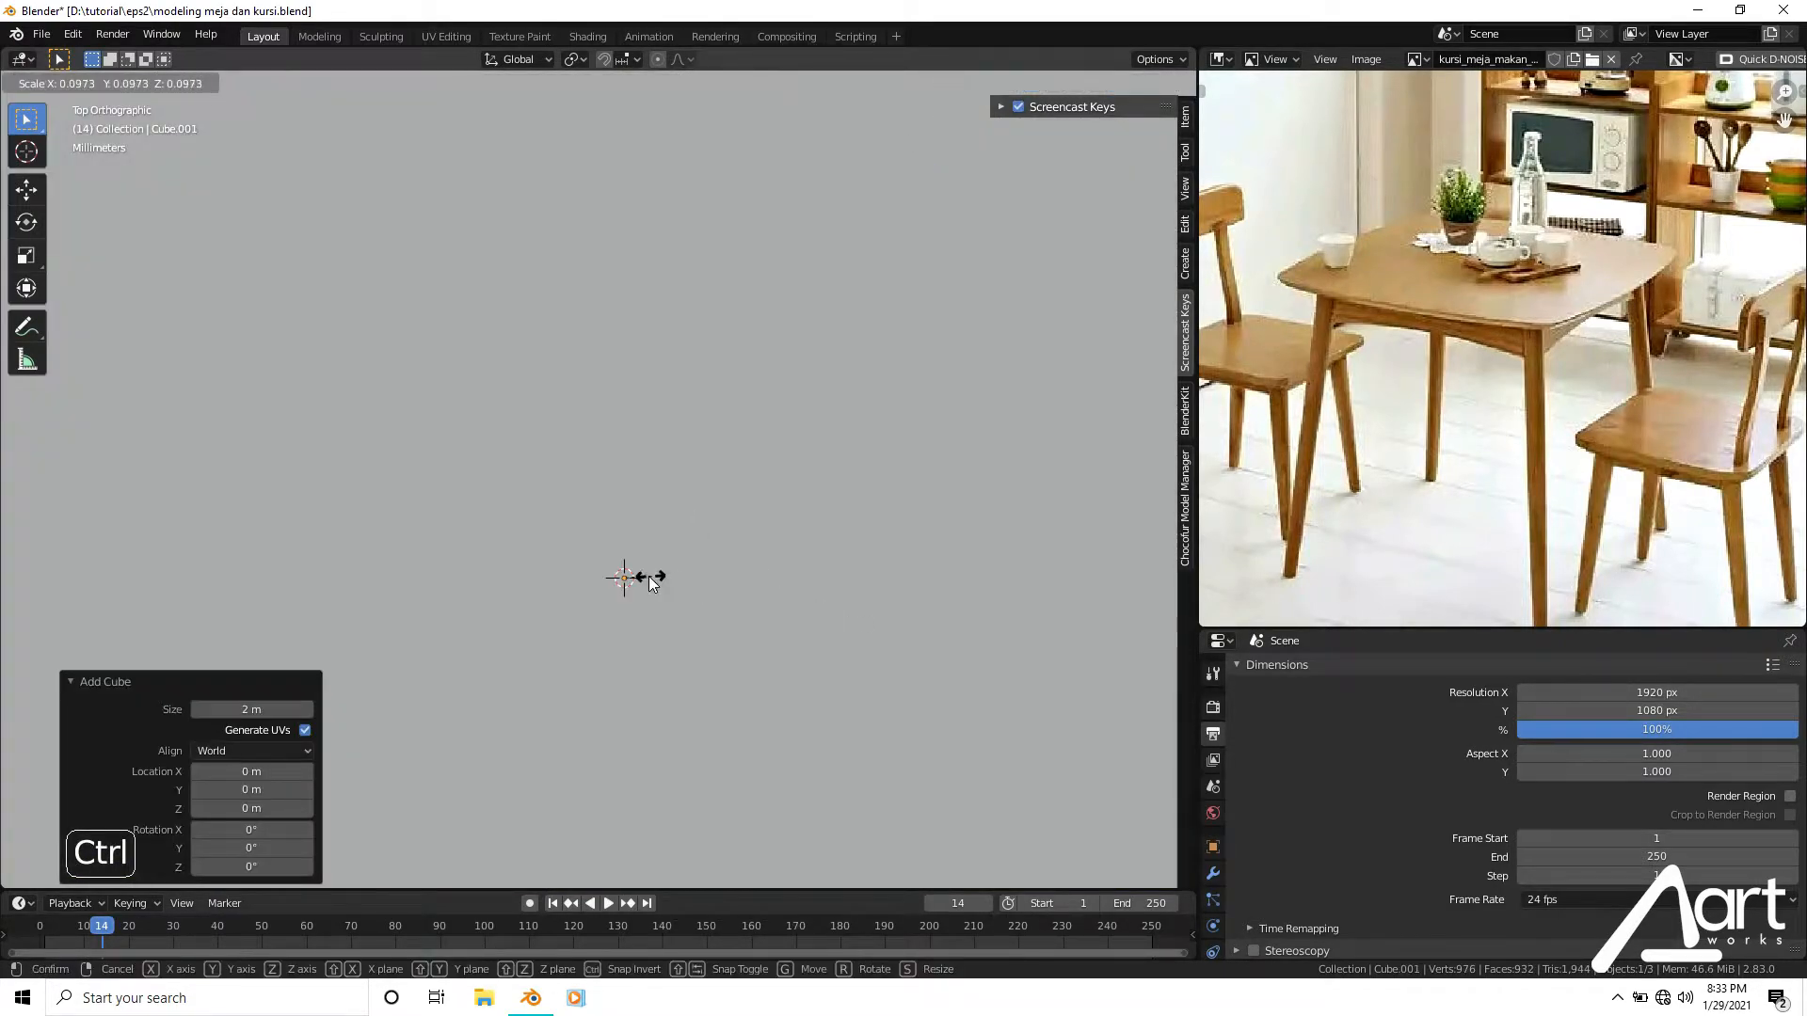
left_click(617, 573)
key("s")
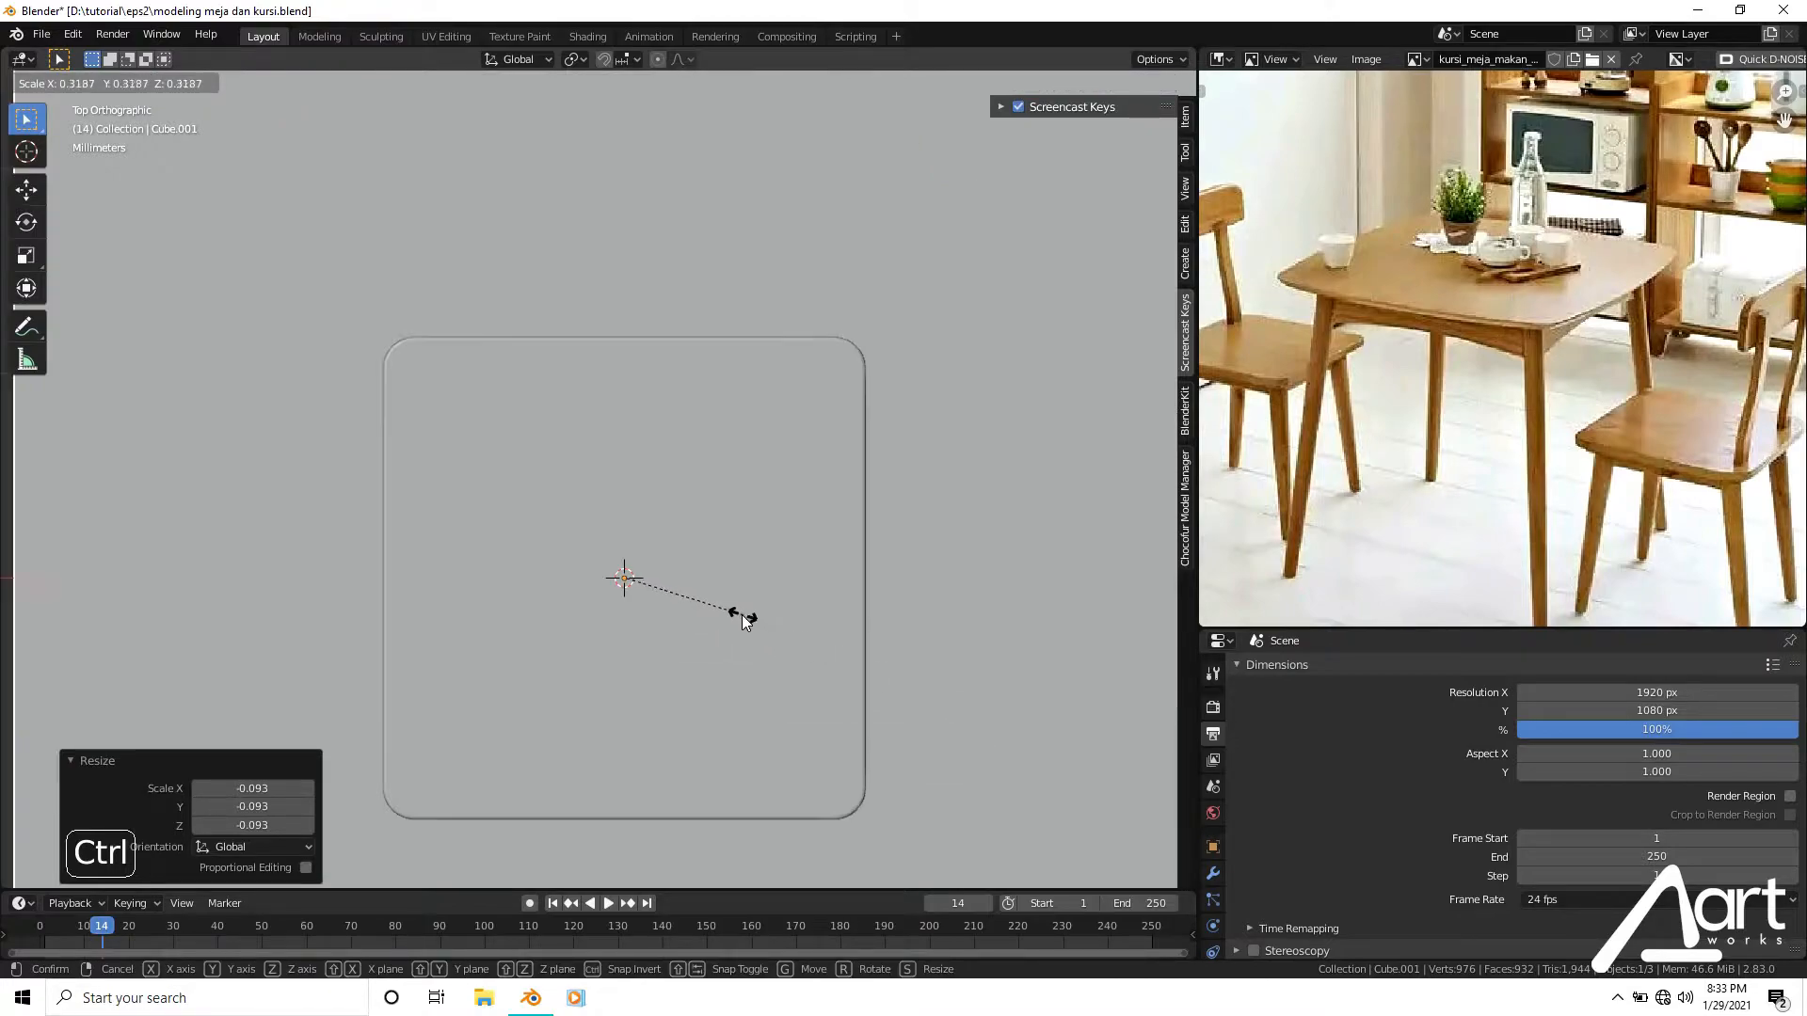
left_click(730, 613)
key("s")
left_click(697, 624)
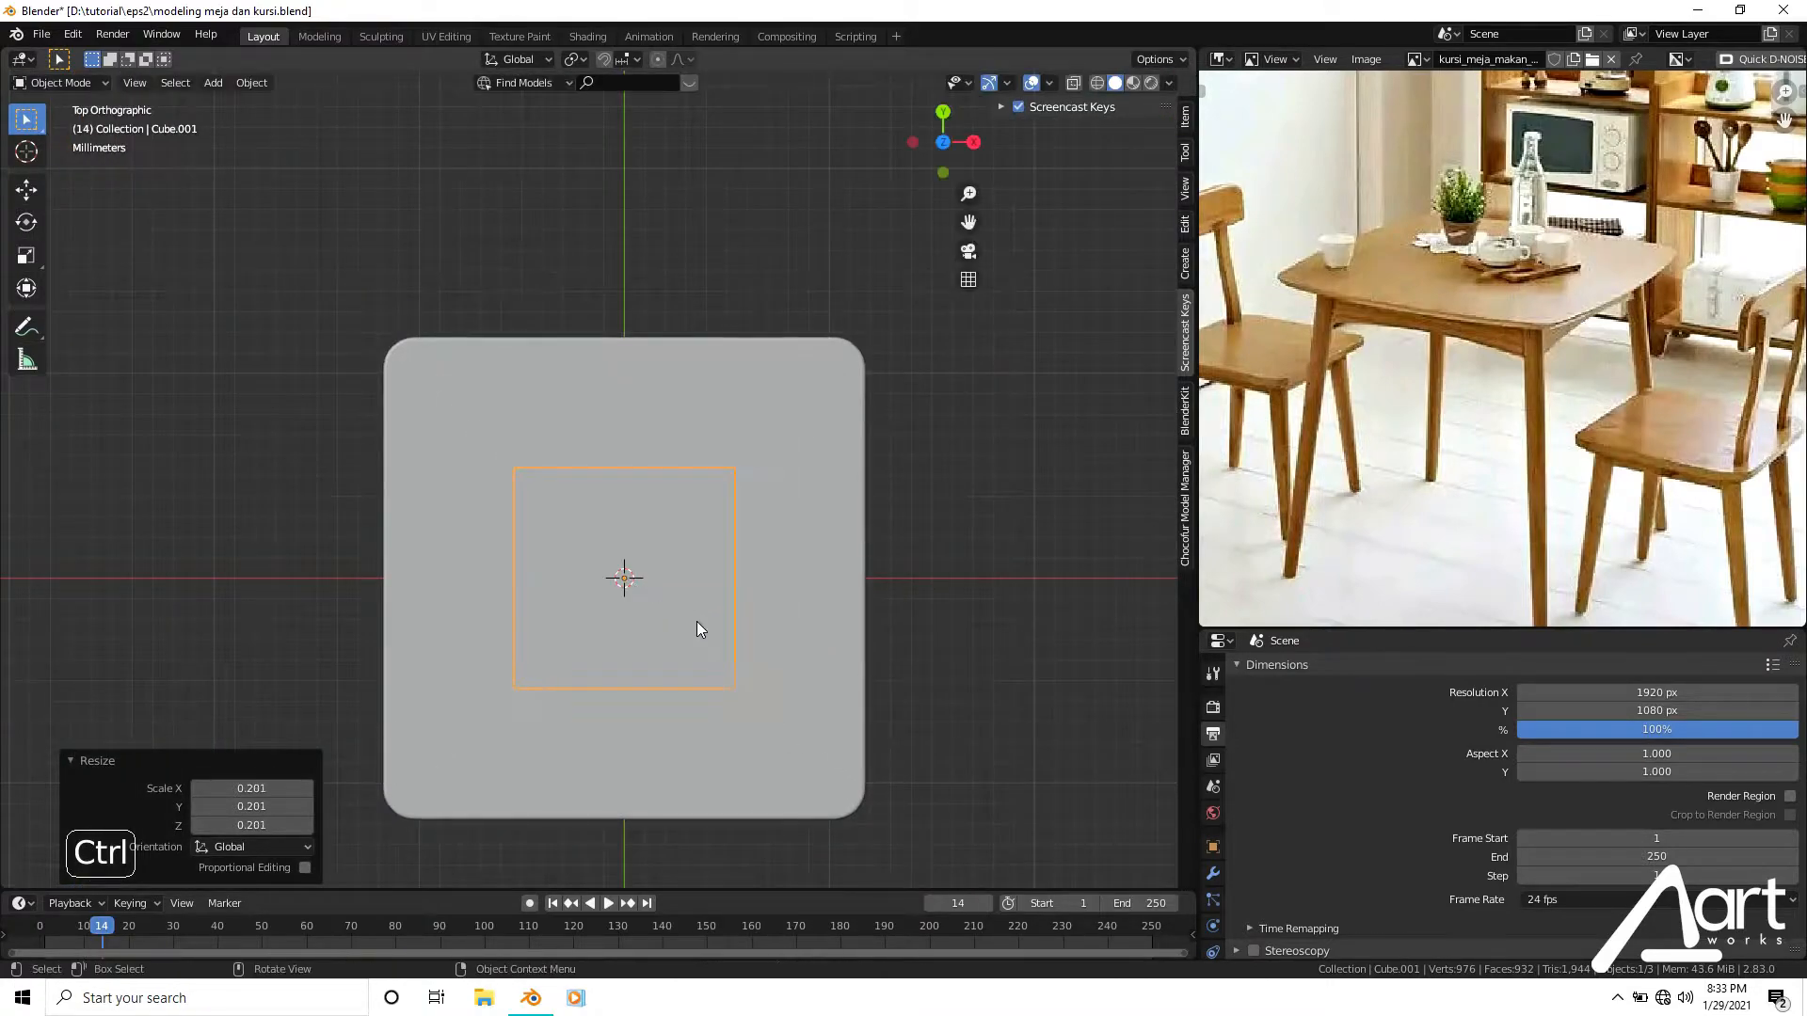
key("s")
left_click(656, 607)
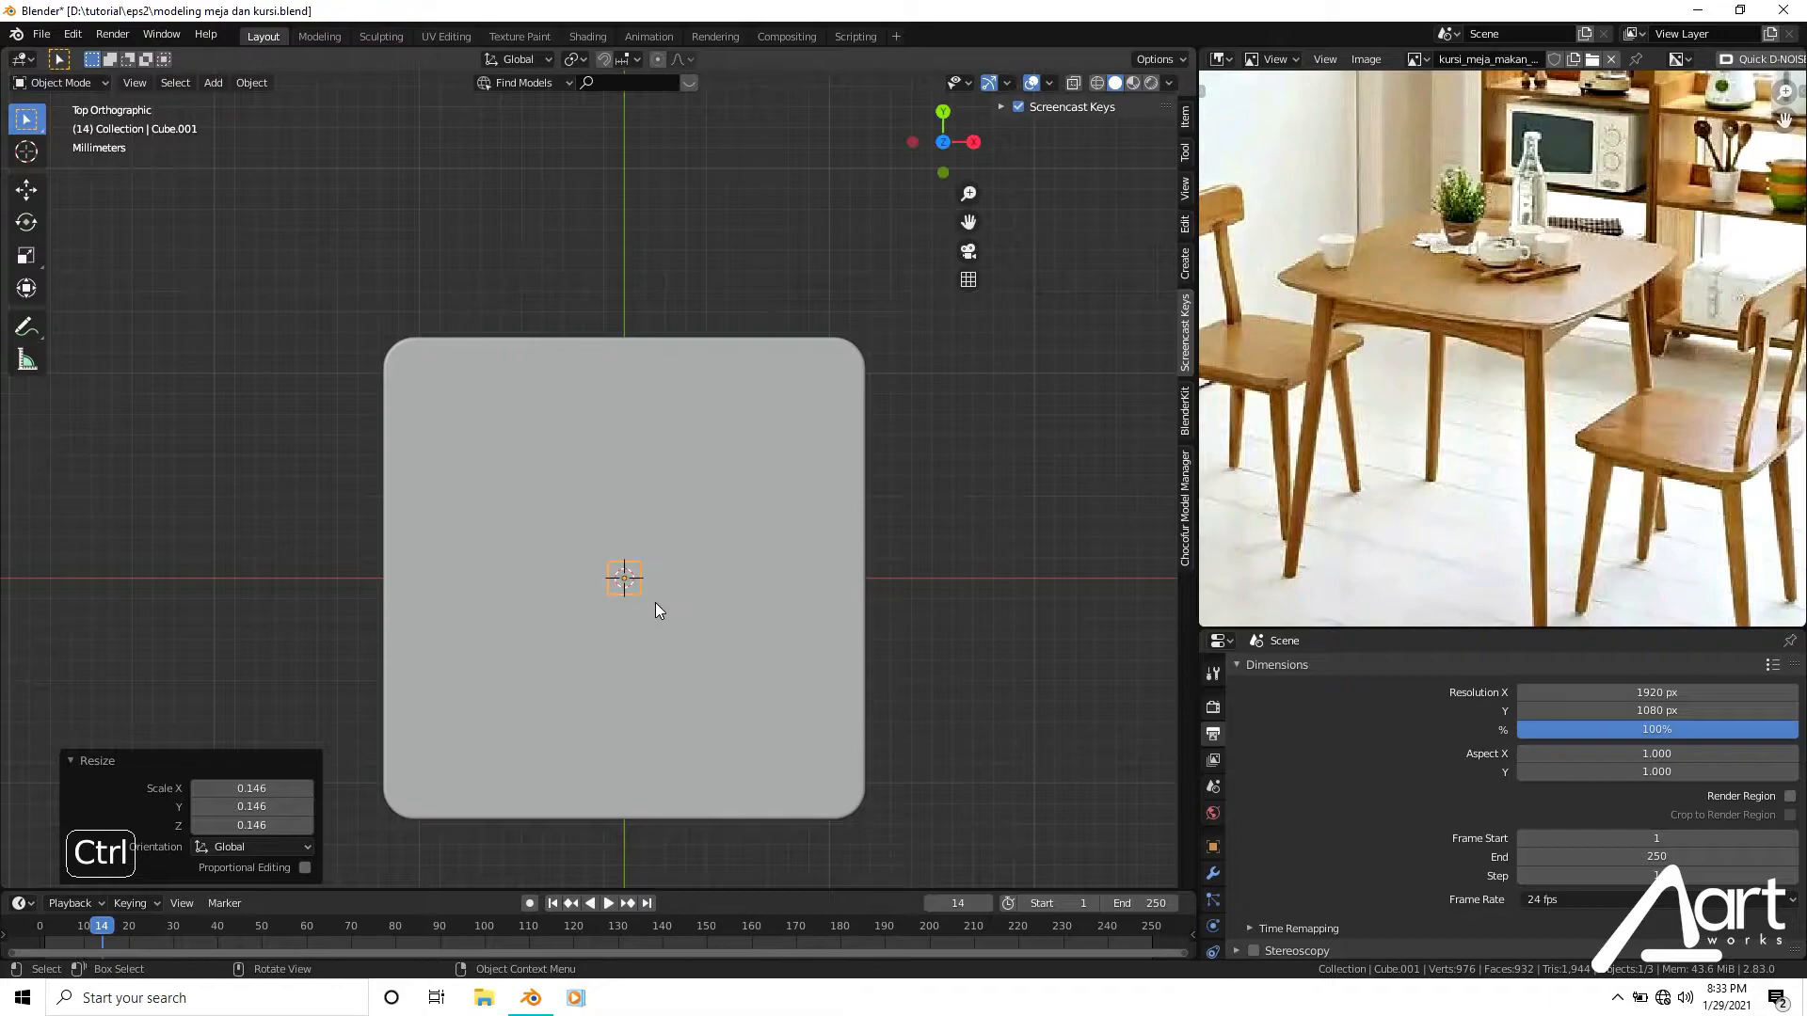
Move the block about 0.0101 m along Y and -0.0098 m along X to the slab's corner.
key("g")
key("y")
left_click(646, 397)
key("g")
key("x")
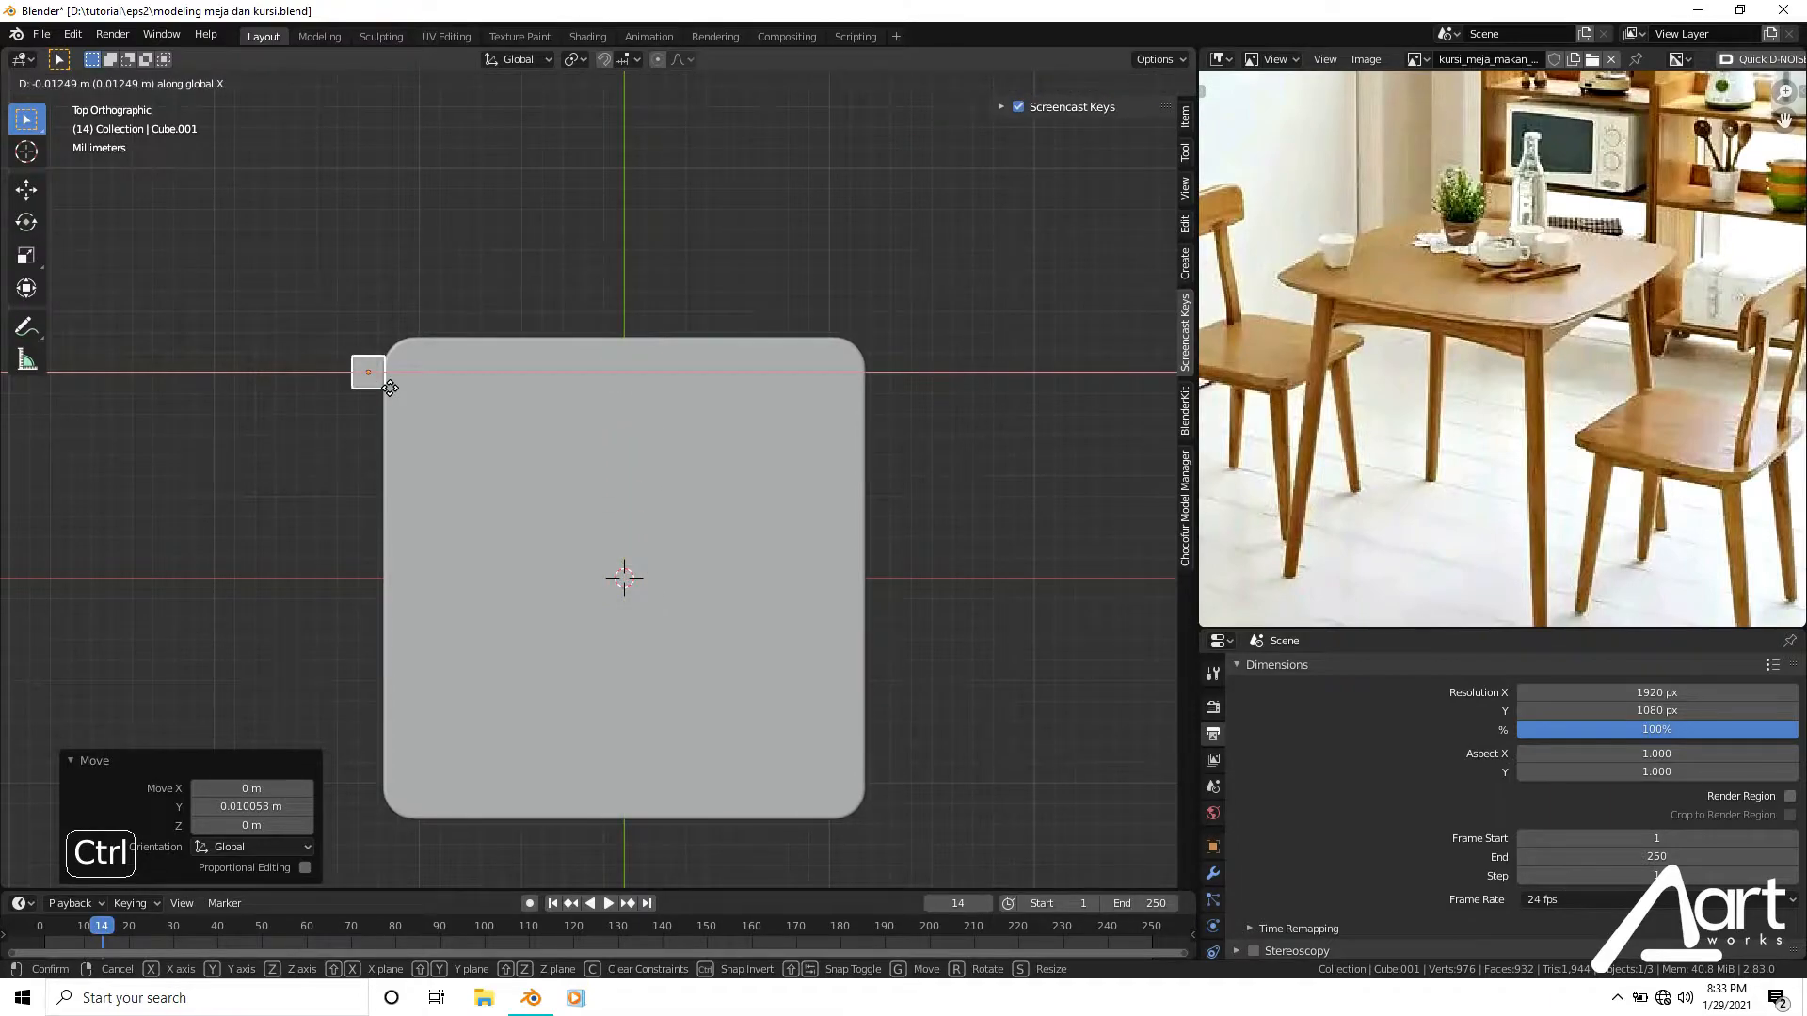
left_click(444, 403)
Raise the block about 0.0294 m along Z so it sits directly beneath the slab.
middle_click_drag(504, 497, 717, 394)
key("ctrl+KP_3")
scroll(568, 589, "down", 2)
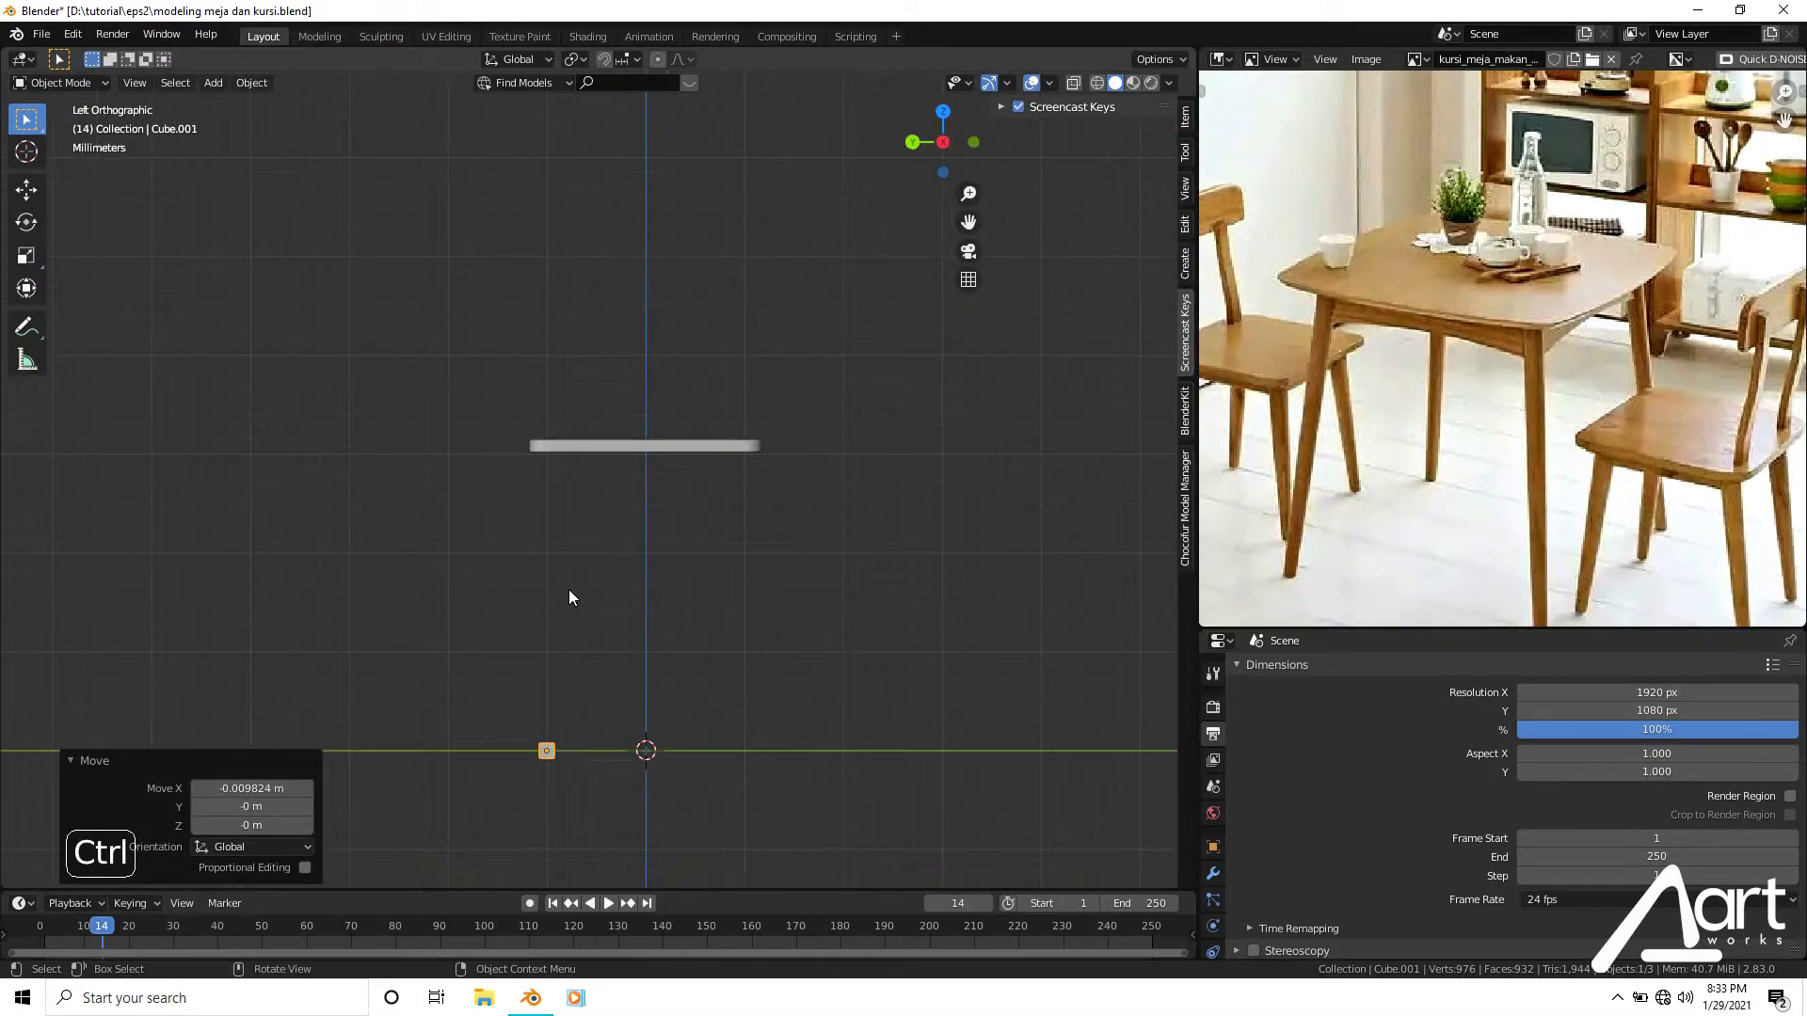
key("g")
key("z")
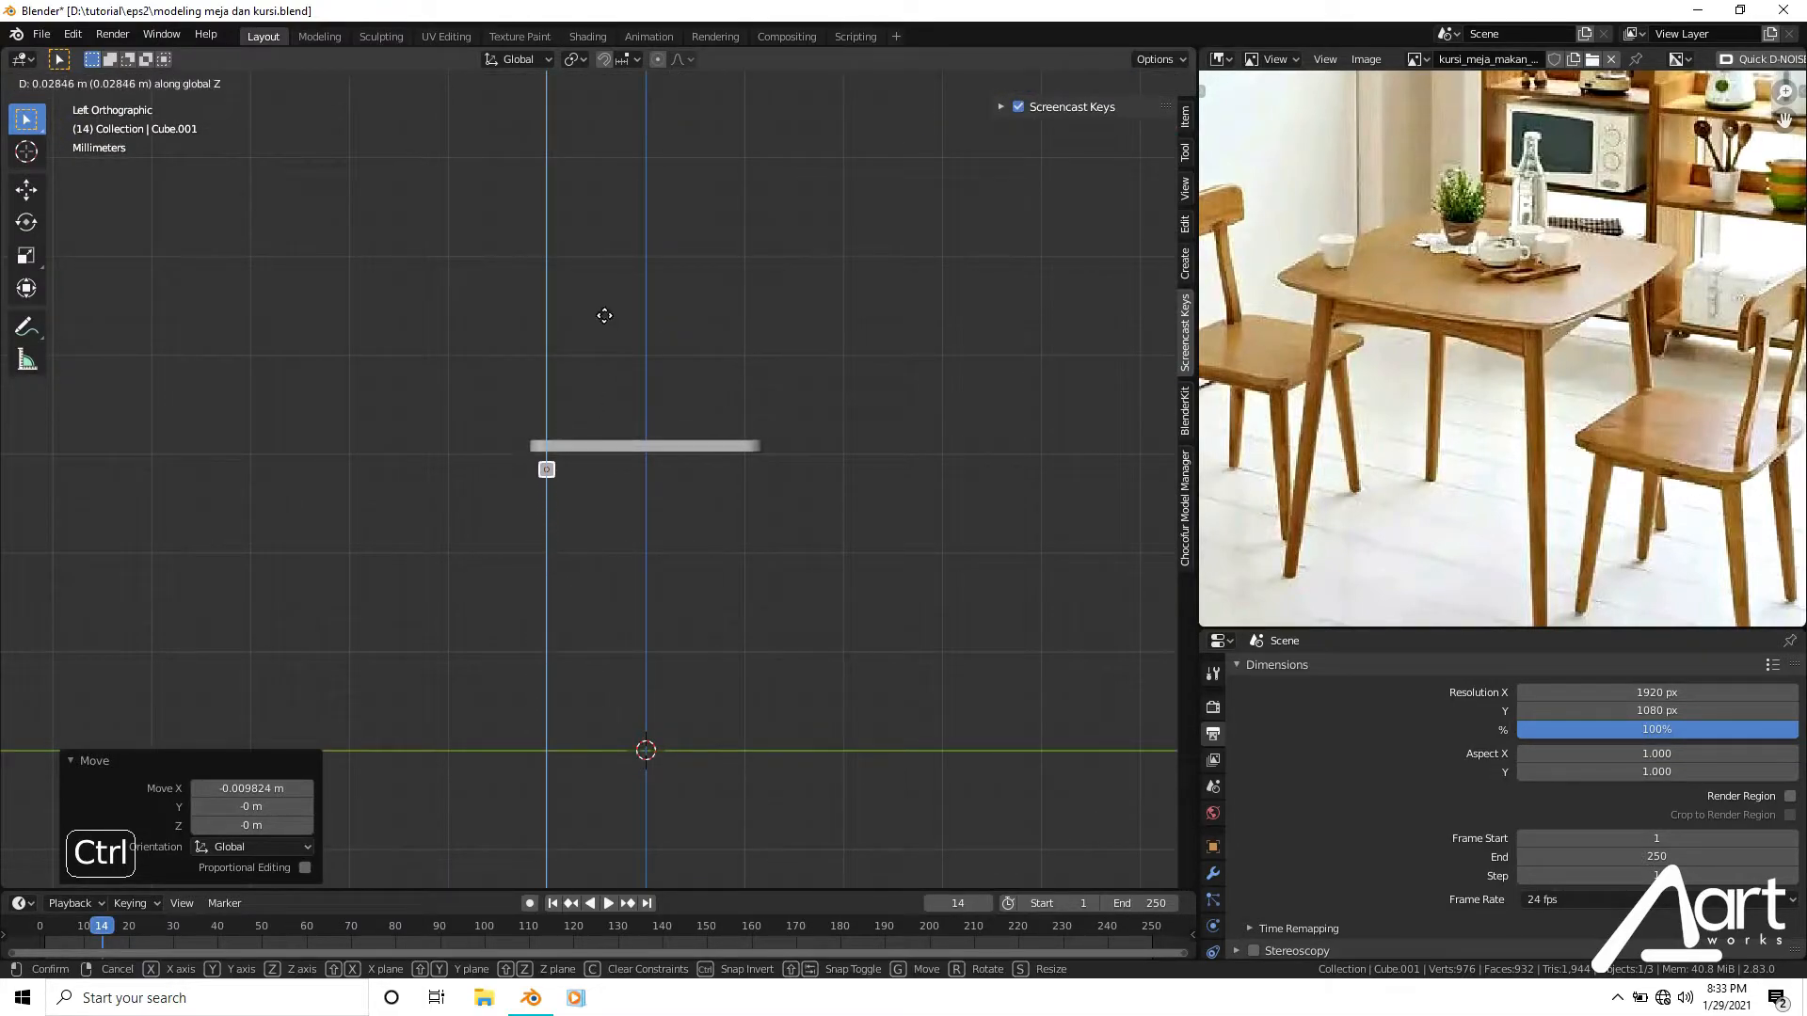
left_click(605, 306)
scroll(574, 555, "up", 5)
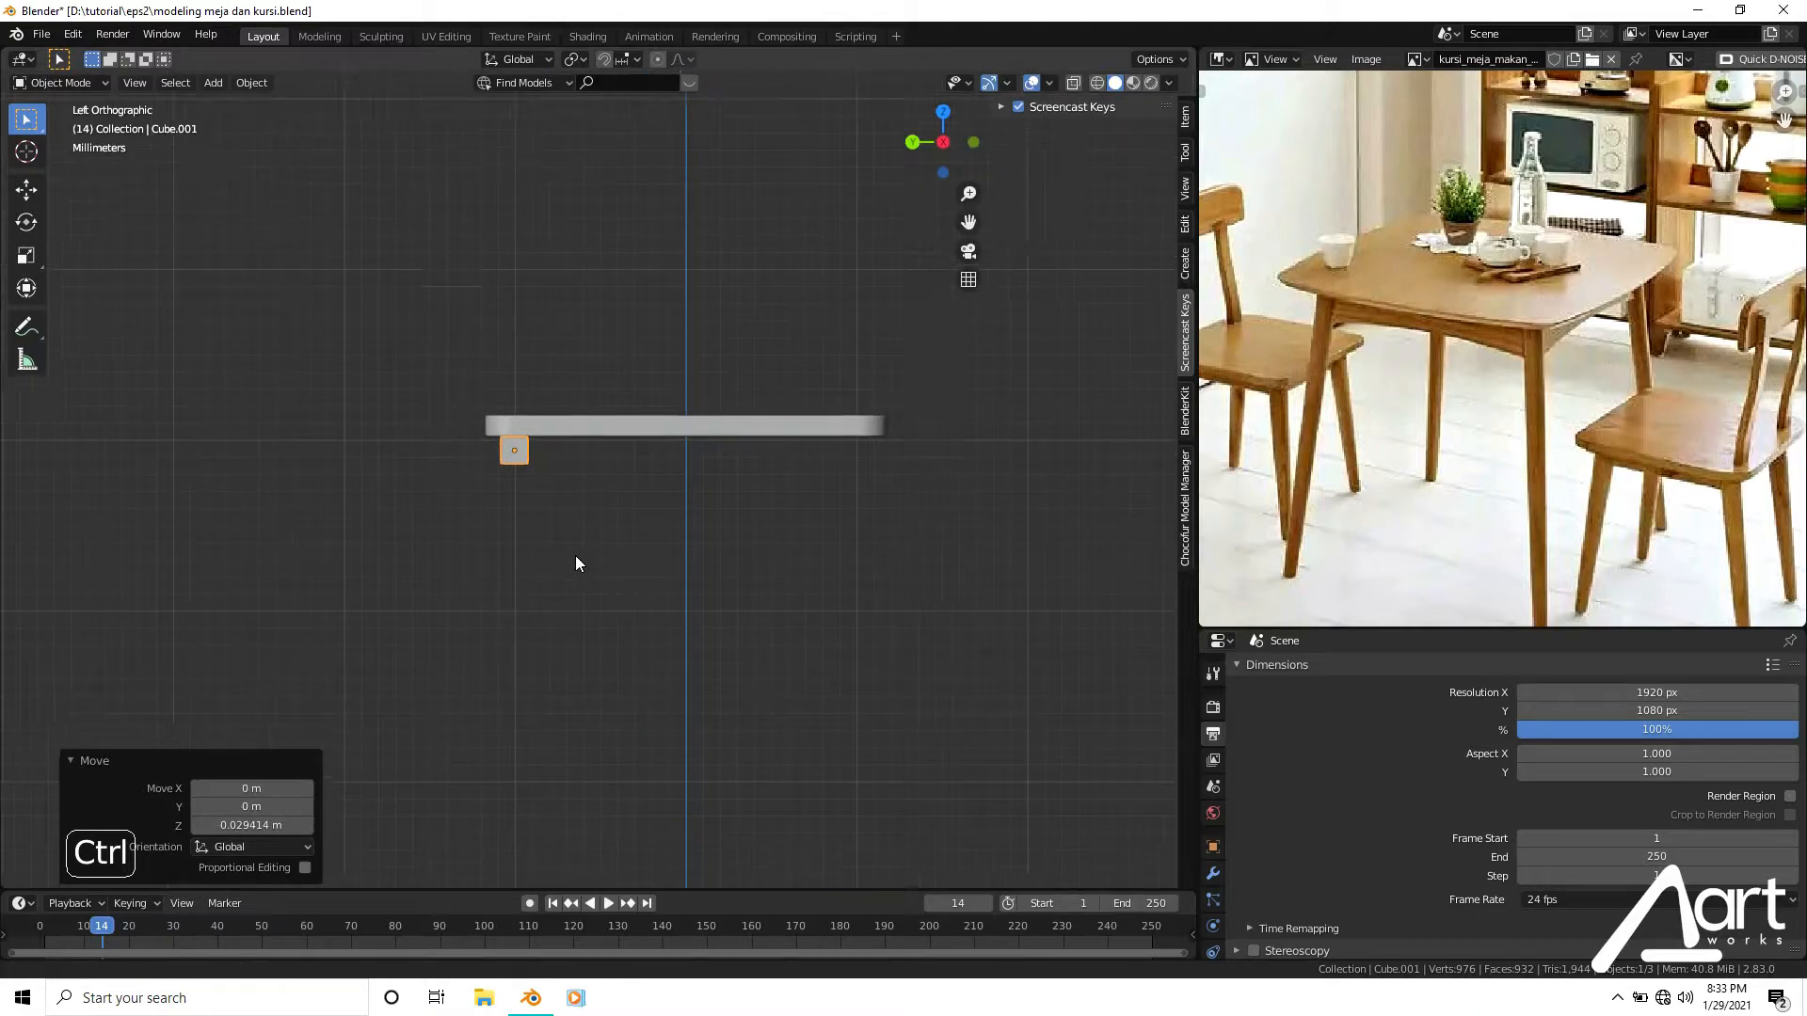
key("g")
key("z")
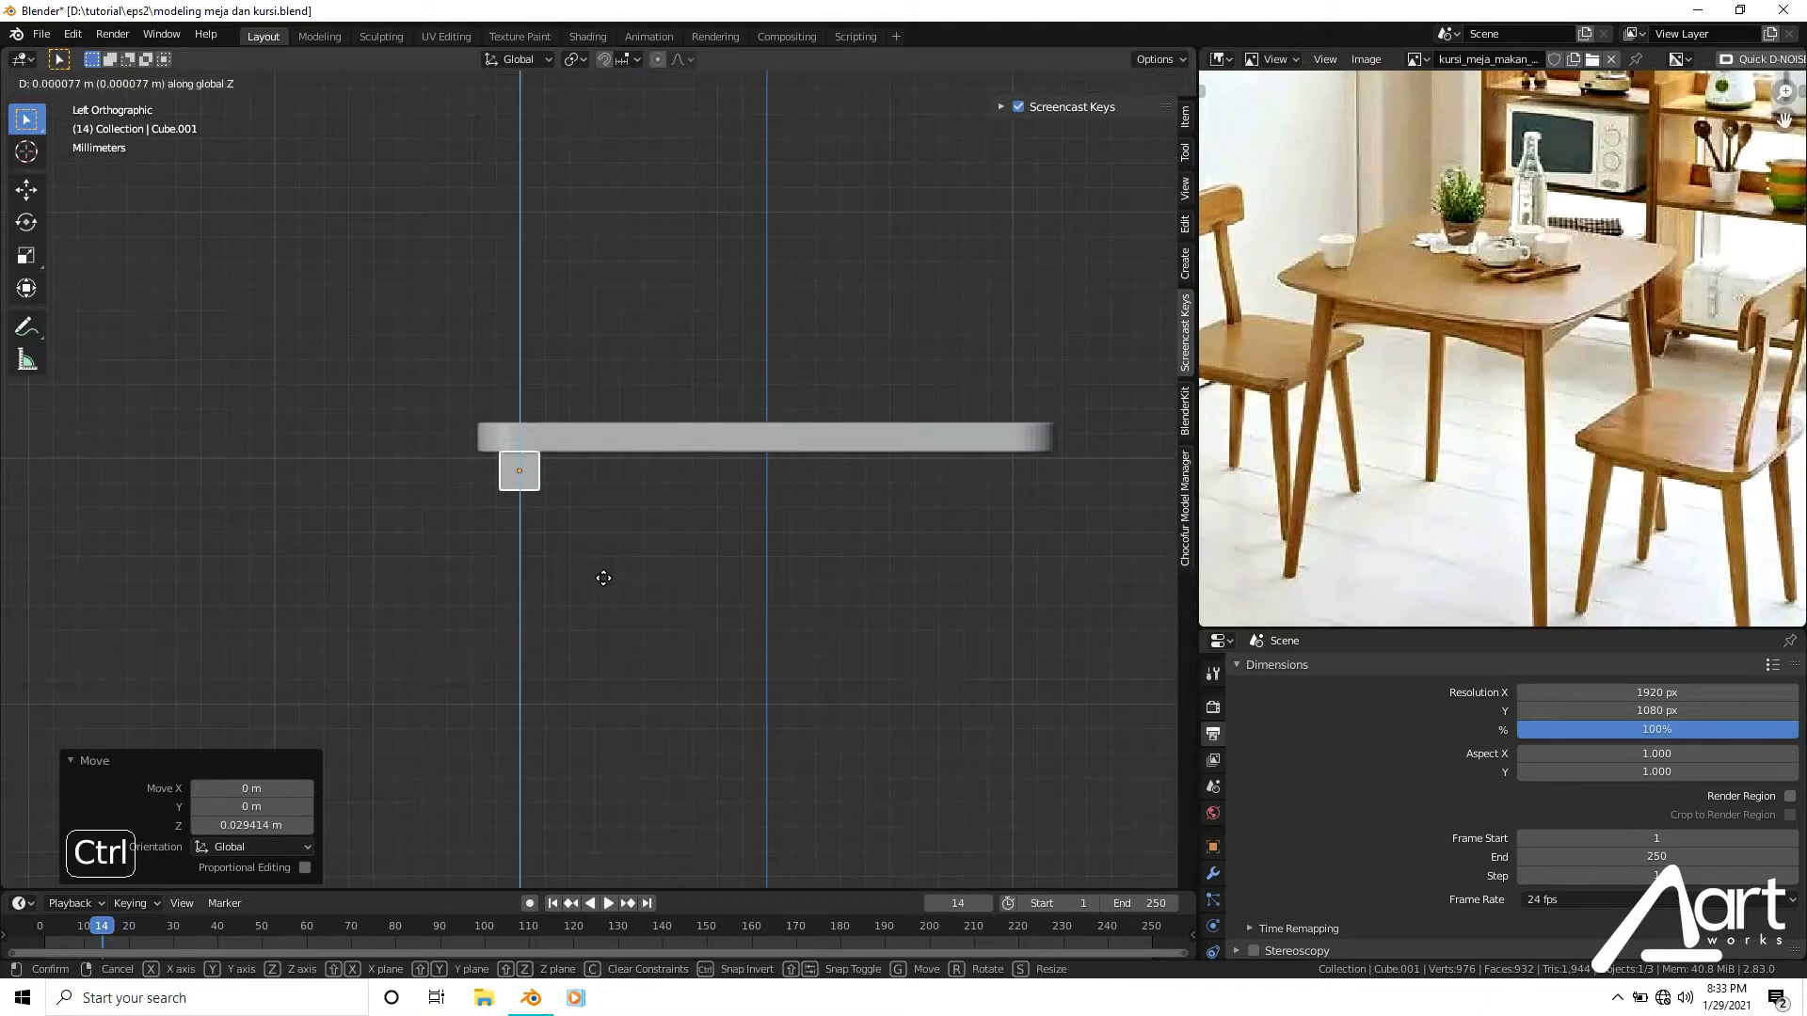
key("Escape")
Lengthen the block into a leg by moving its bottom vertices about 0.0183 m down along Z.
key("Tab")
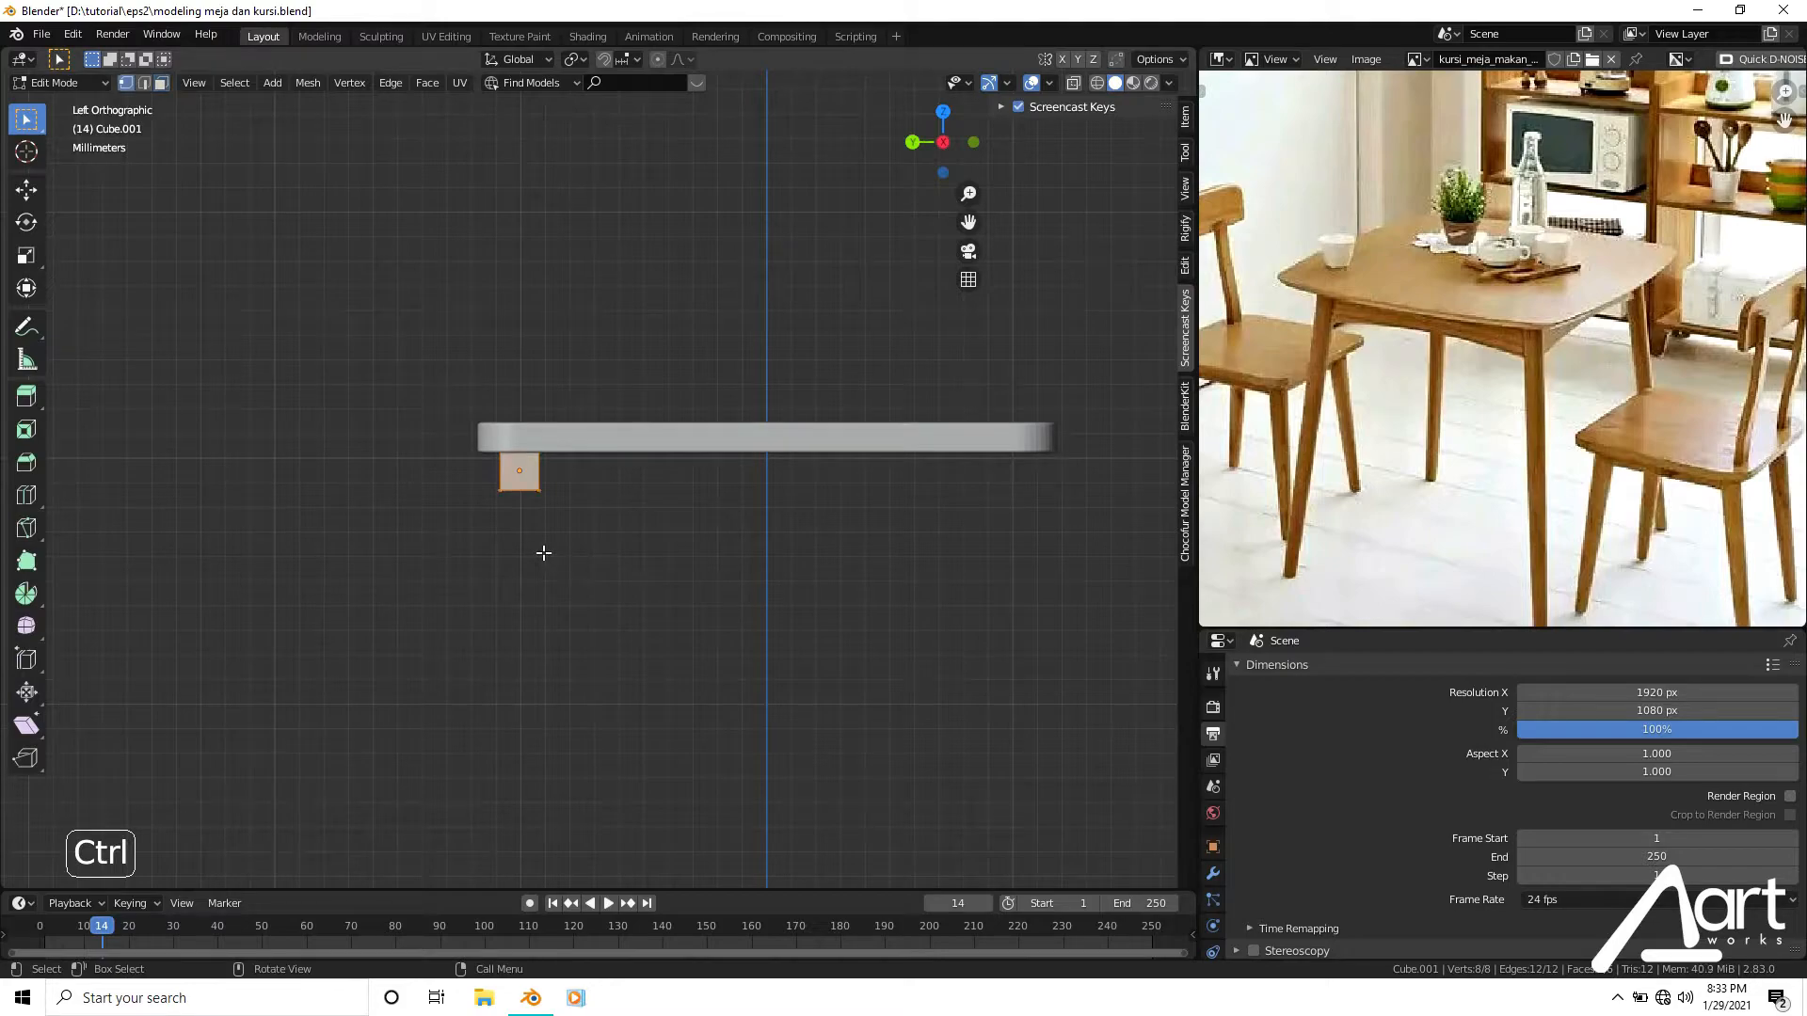
key("alt+z")
left_click_drag(464, 468, 666, 587)
scroll(665, 587, "down", 3)
middle_click_drag(669, 637, 666, 570, "shift")
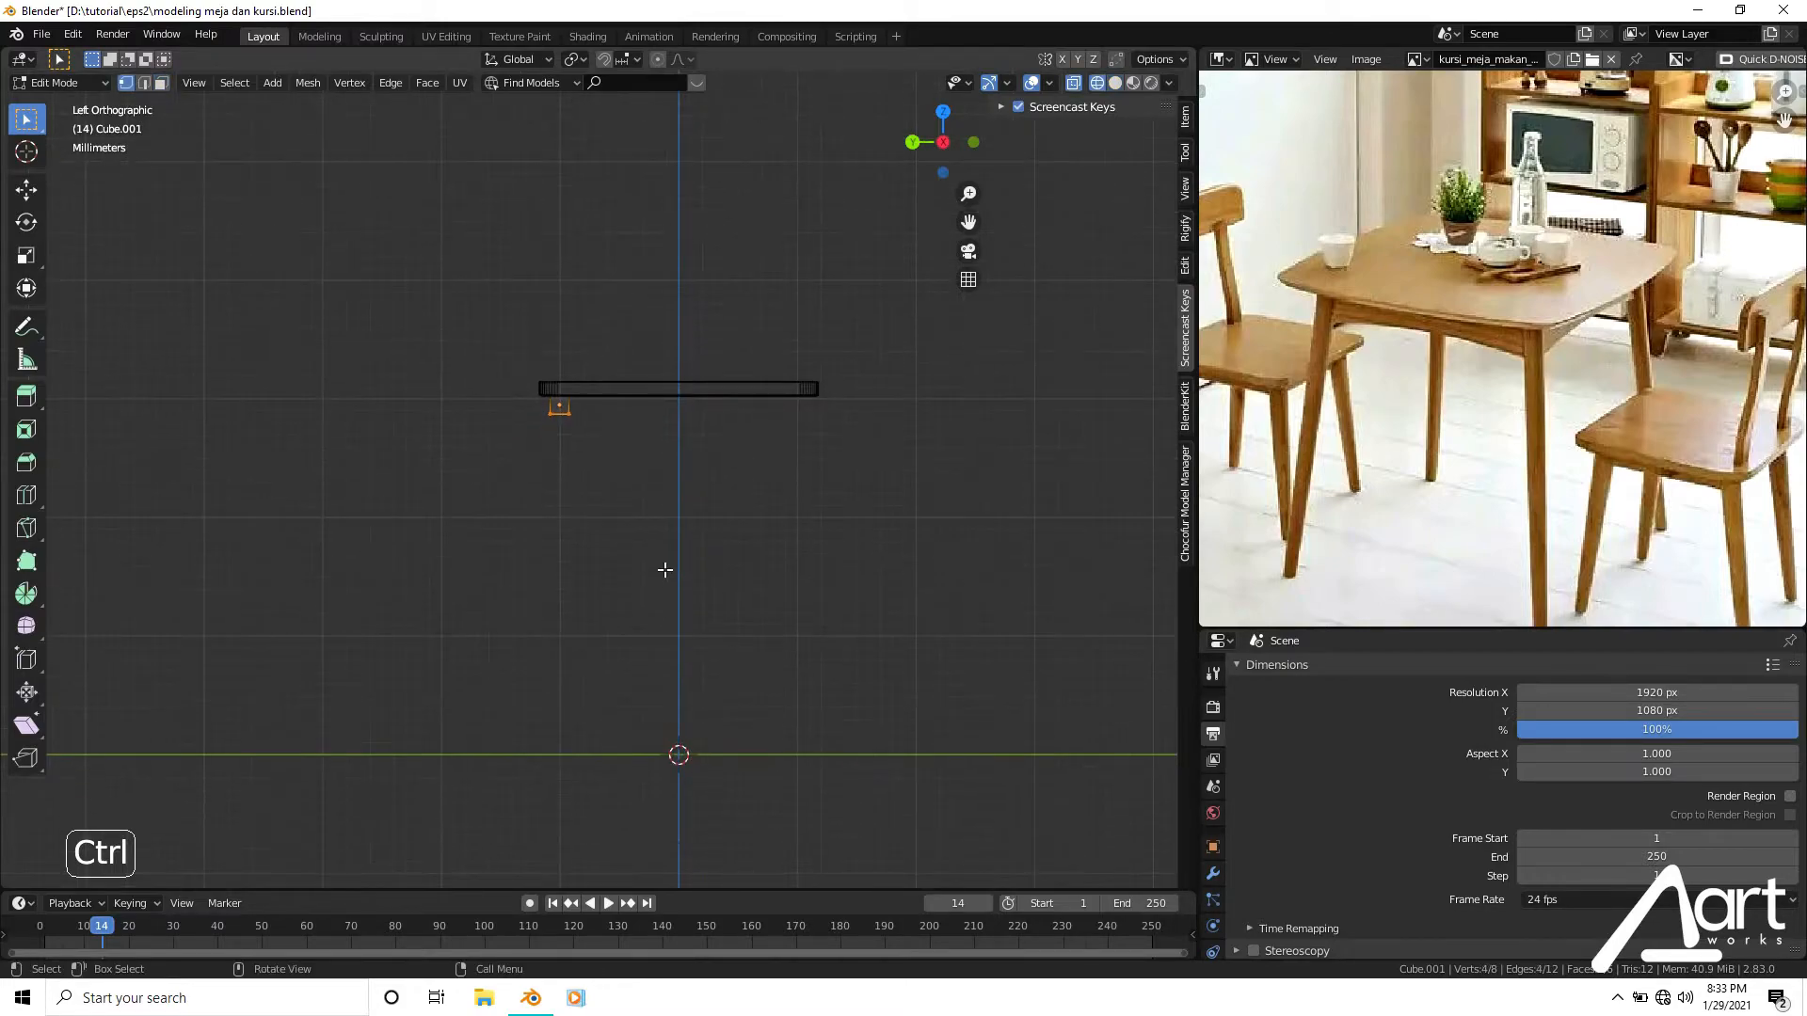
key("g")
key("z")
left_click(665, 787)
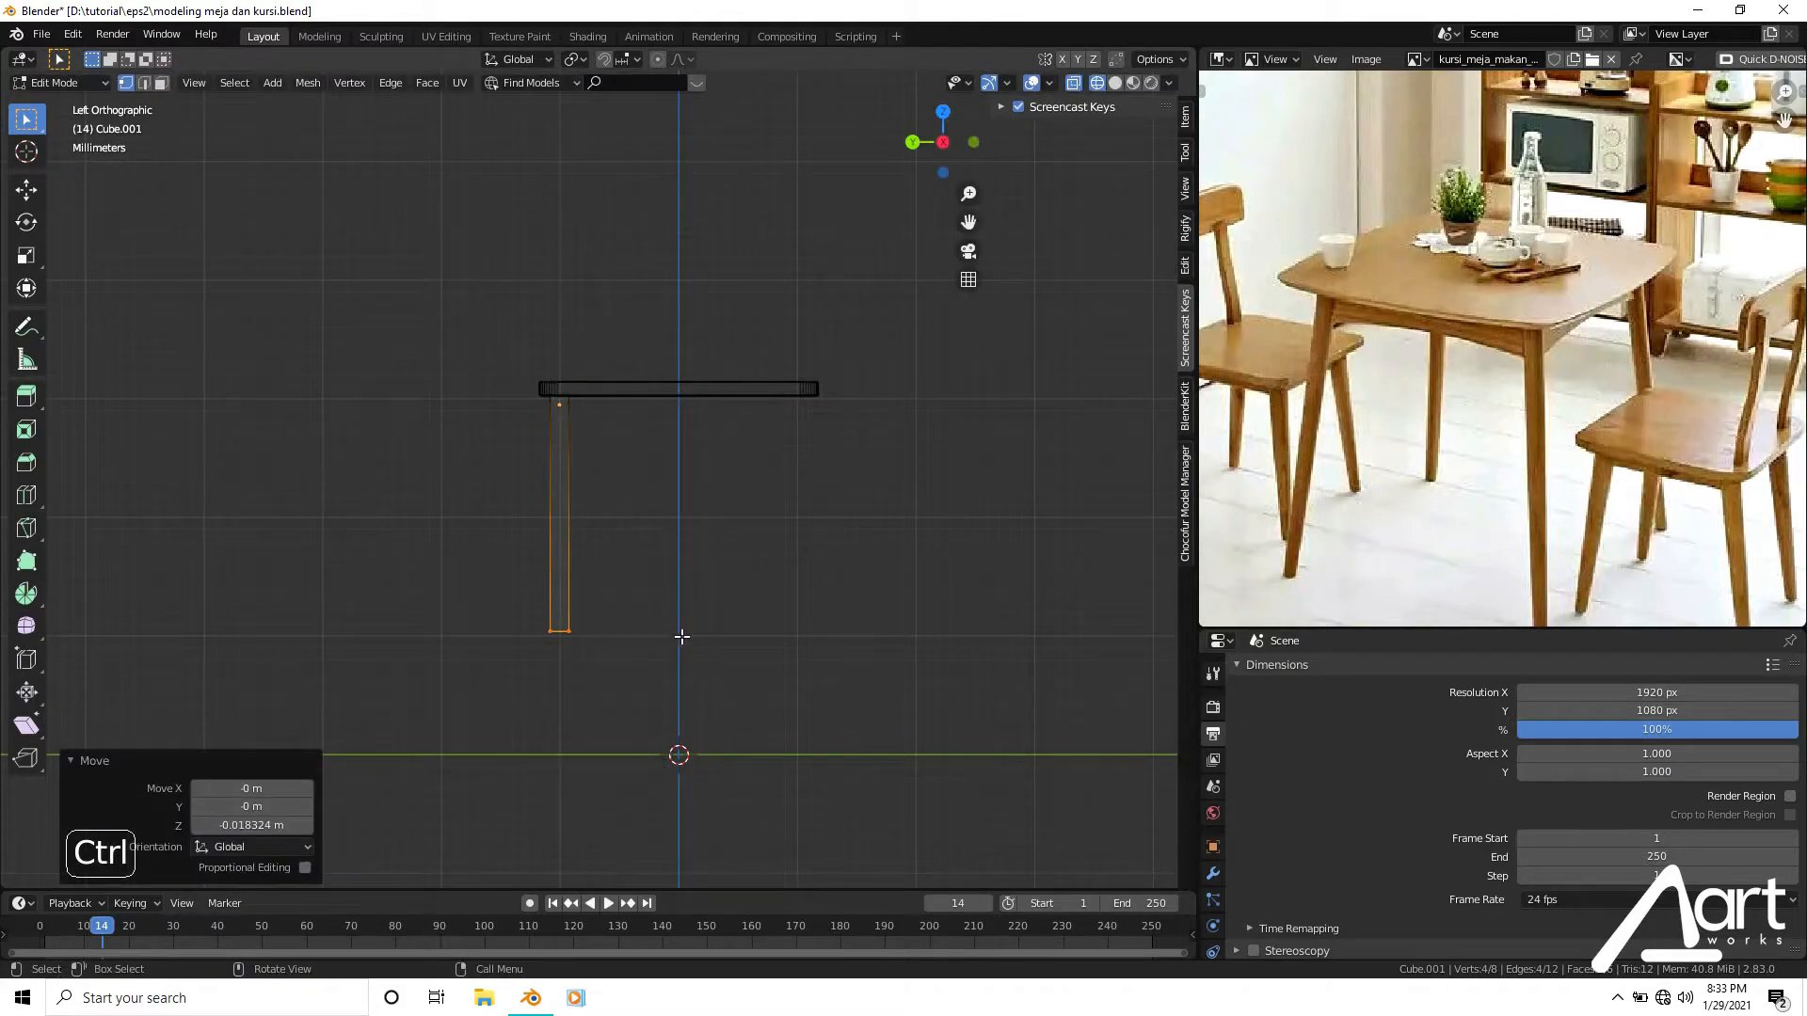
Splay the leg's bottom end outward by about 0.0021 m along Y and -0.0018 m along X.
scroll(720, 649, "up", 2)
key("g")
key("y")
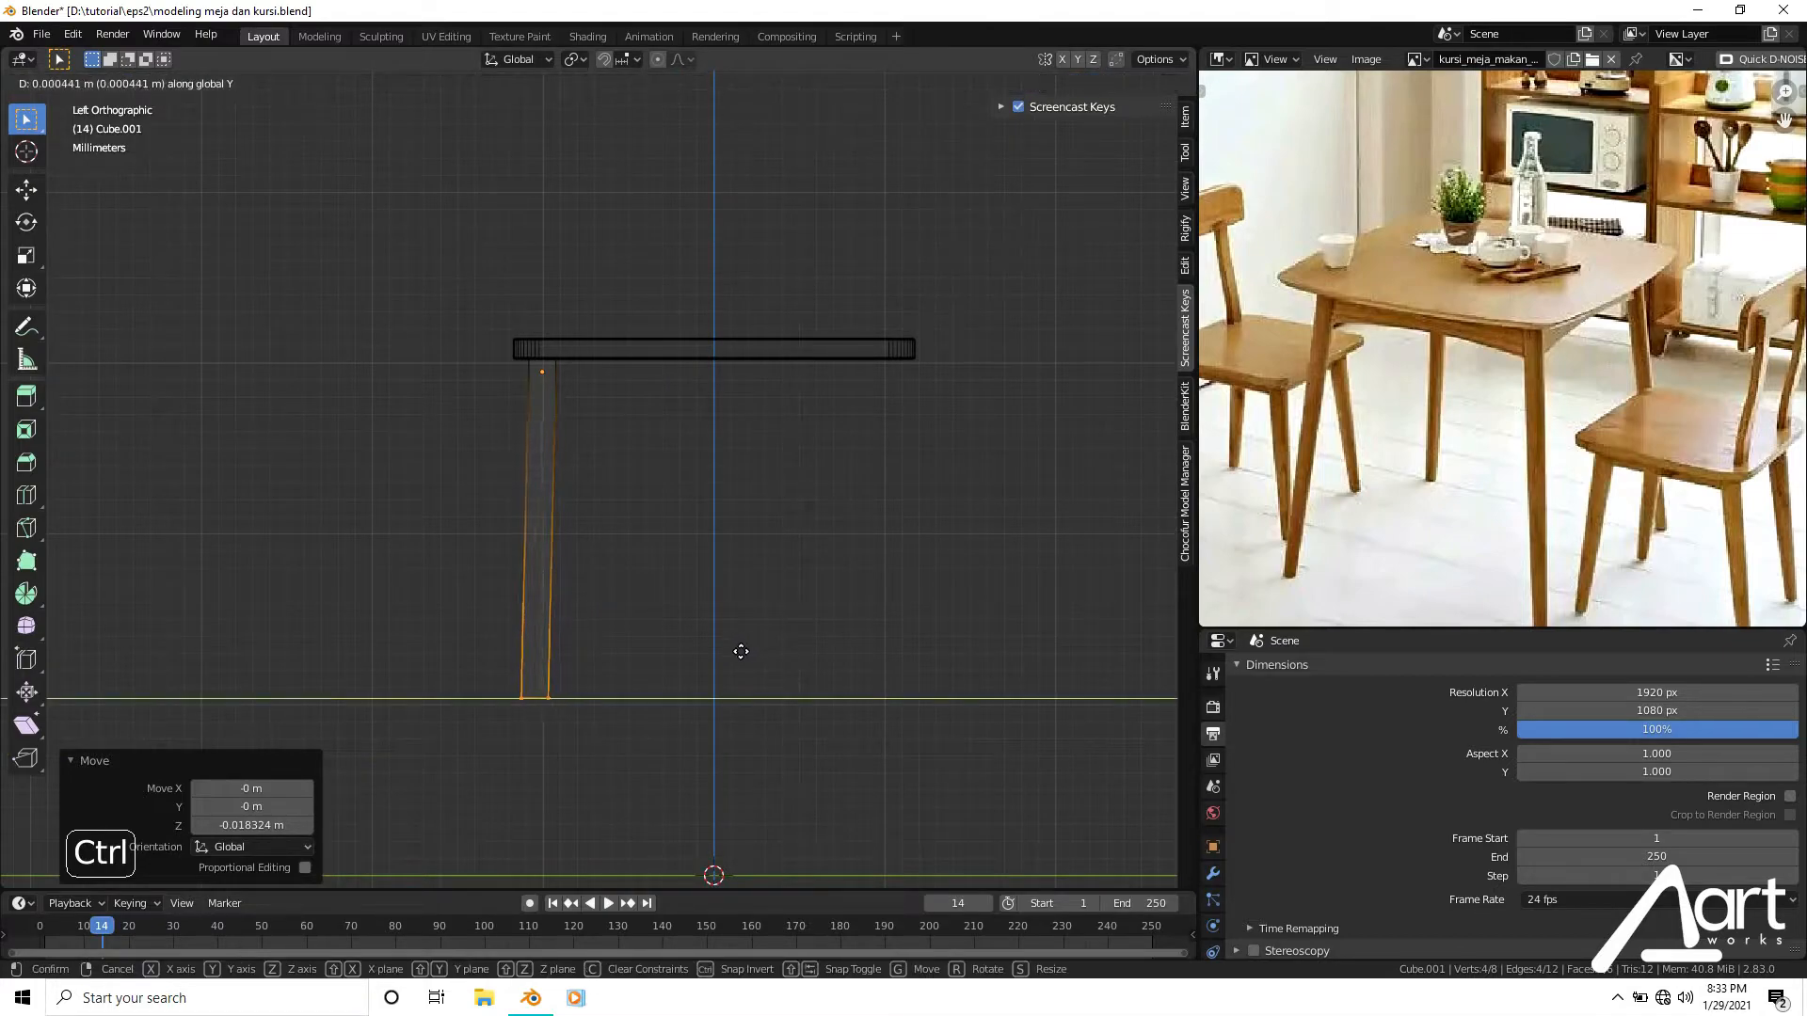
left_click(713, 646)
middle_click_drag(634, 605, 738, 650)
key("KP_1")
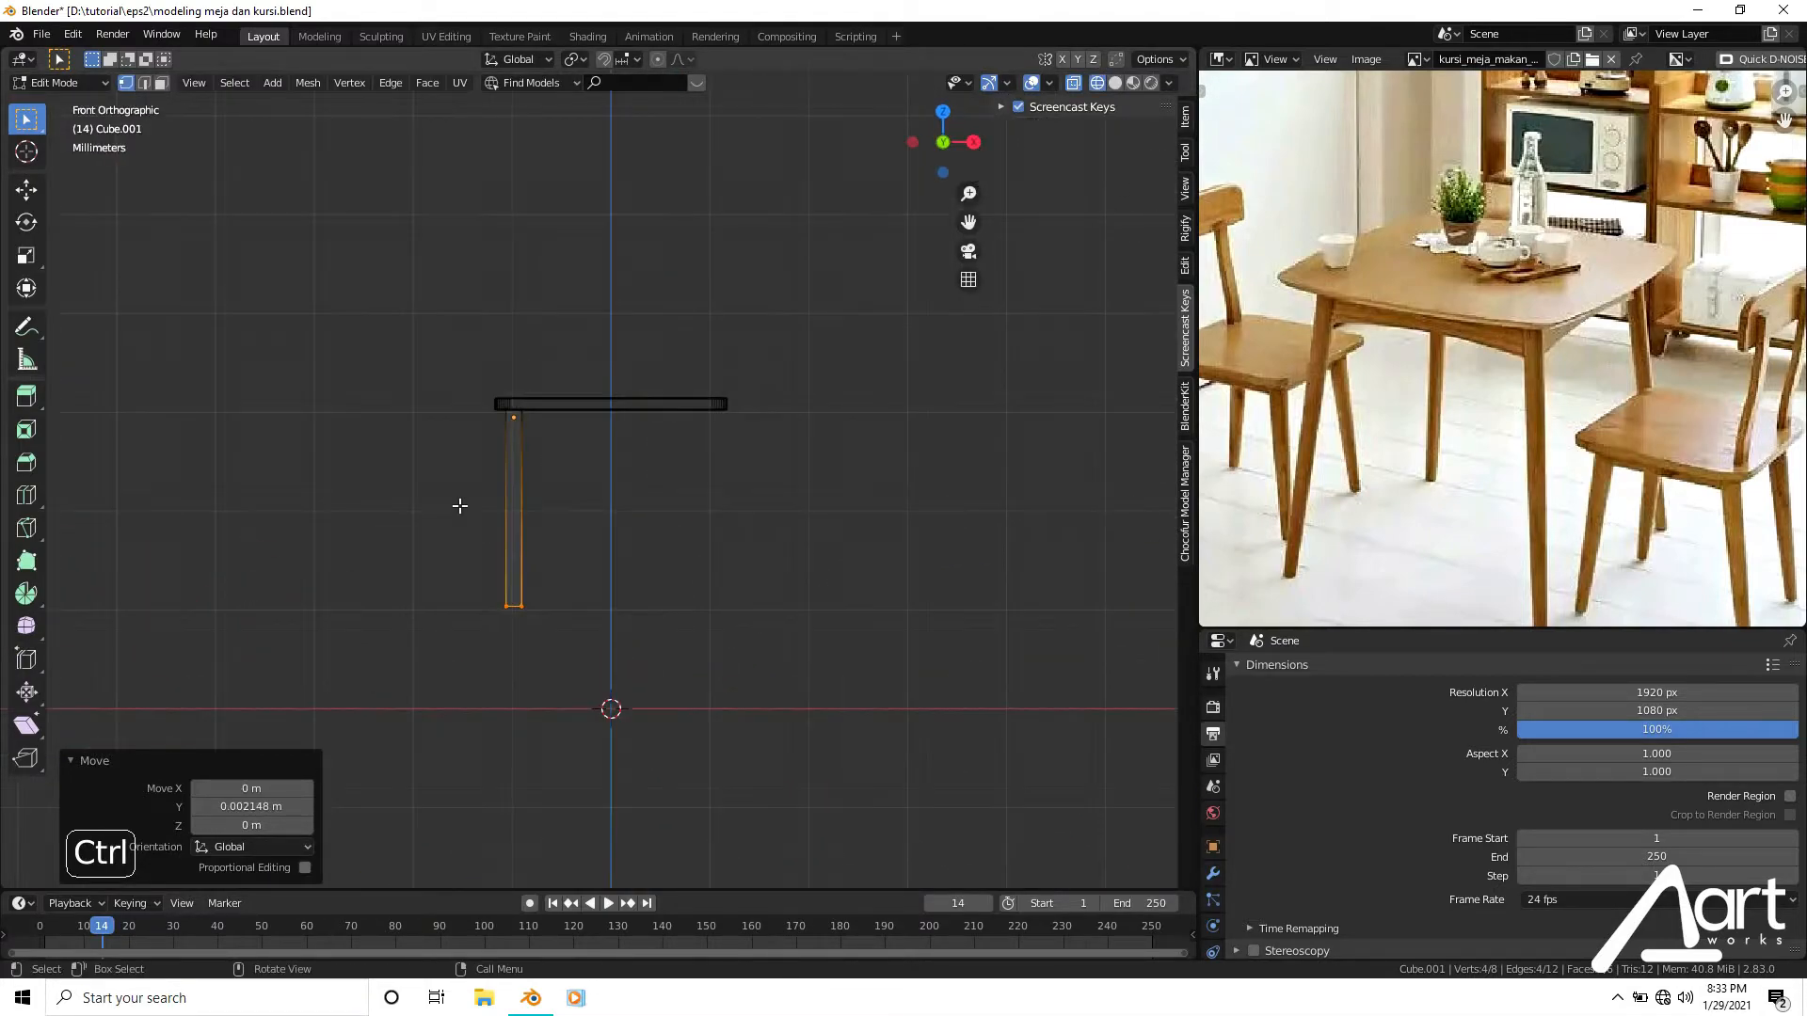
key("g")
key("x")
left_click(728, 635)
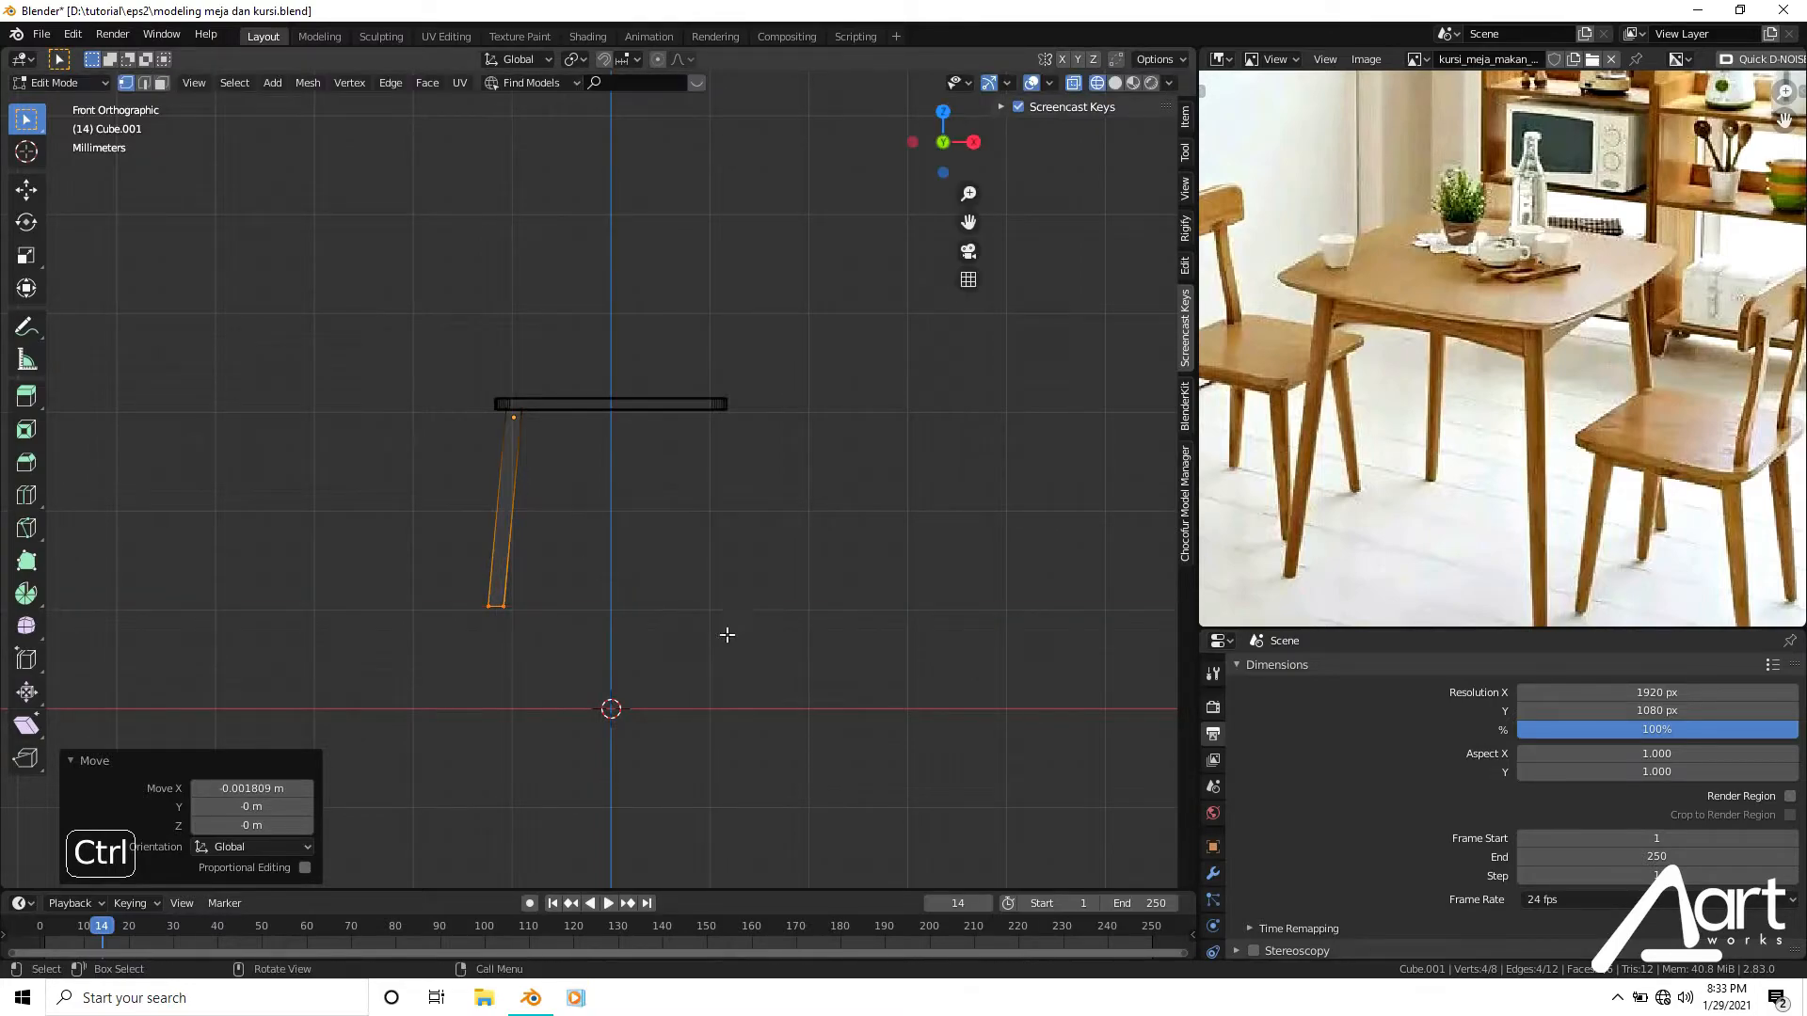
Taper the leg by scaling down its bottom end.
scroll(773, 691, "up", 1)
key("s")
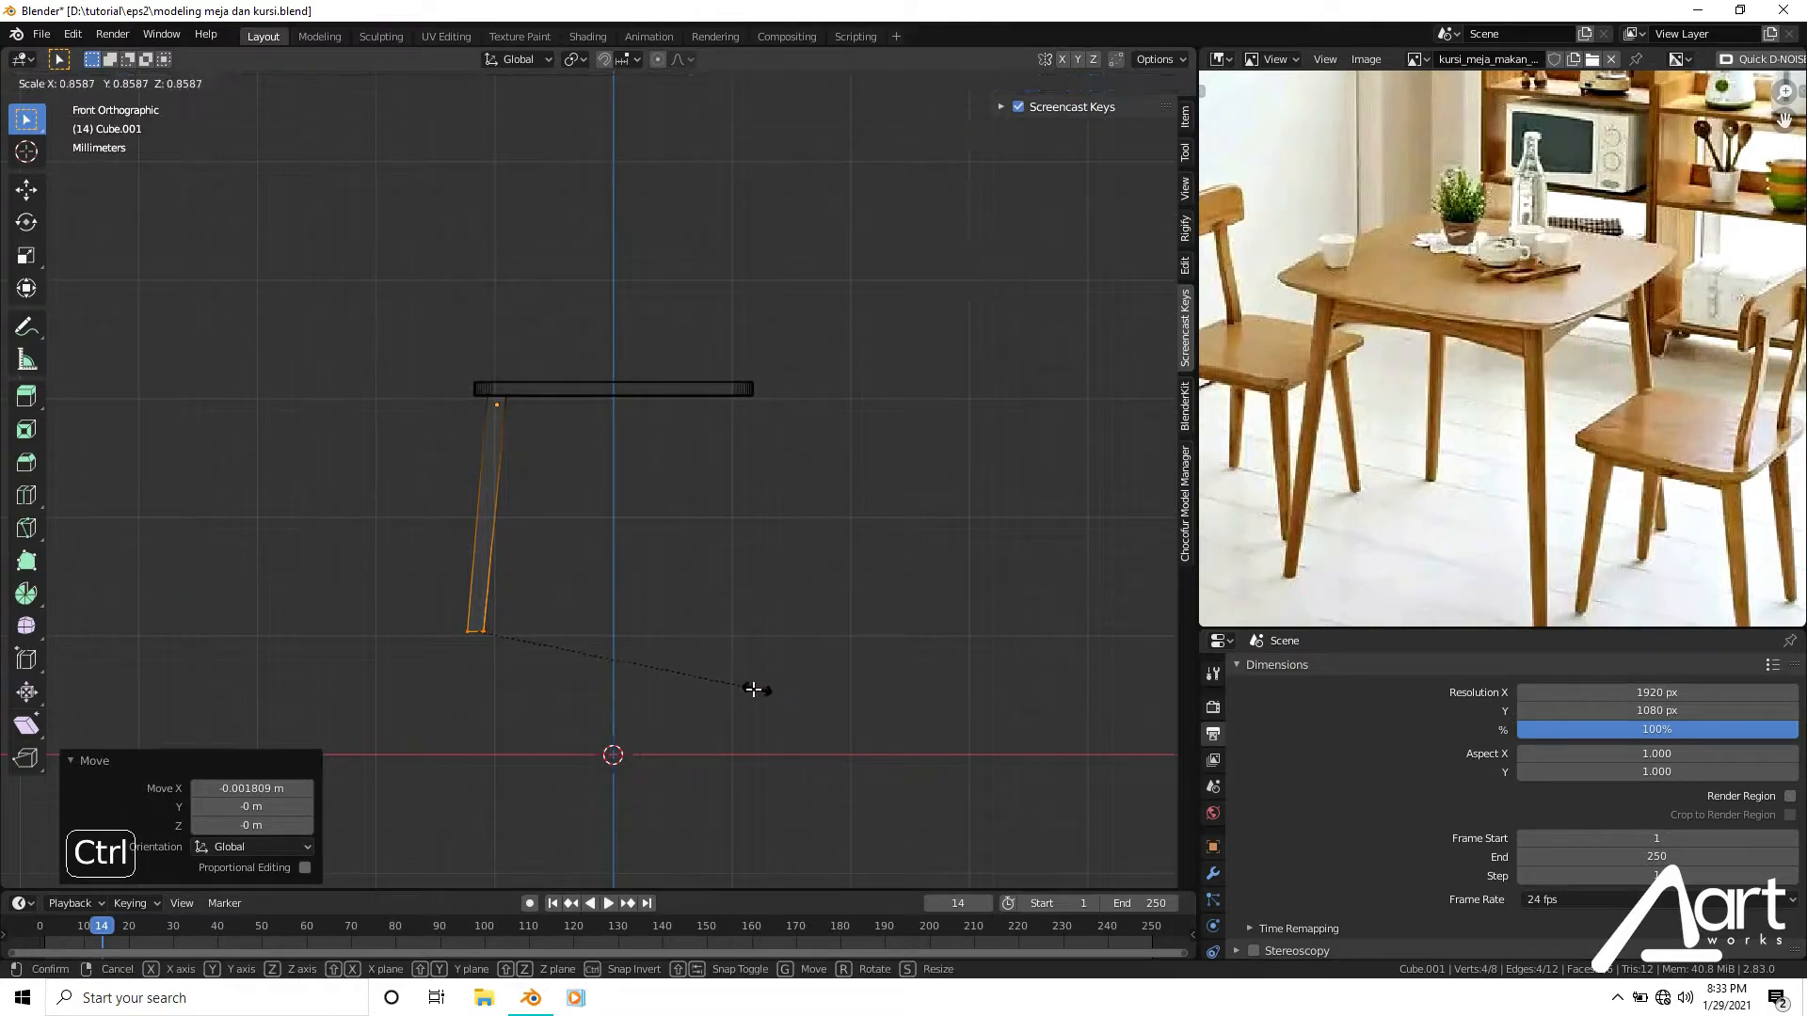
left_click(673, 674)
Move the leg's bottom end about 0.0009 m down along Z and -0.0004 m along X.
key("g")
key("z")
left_click(658, 674)
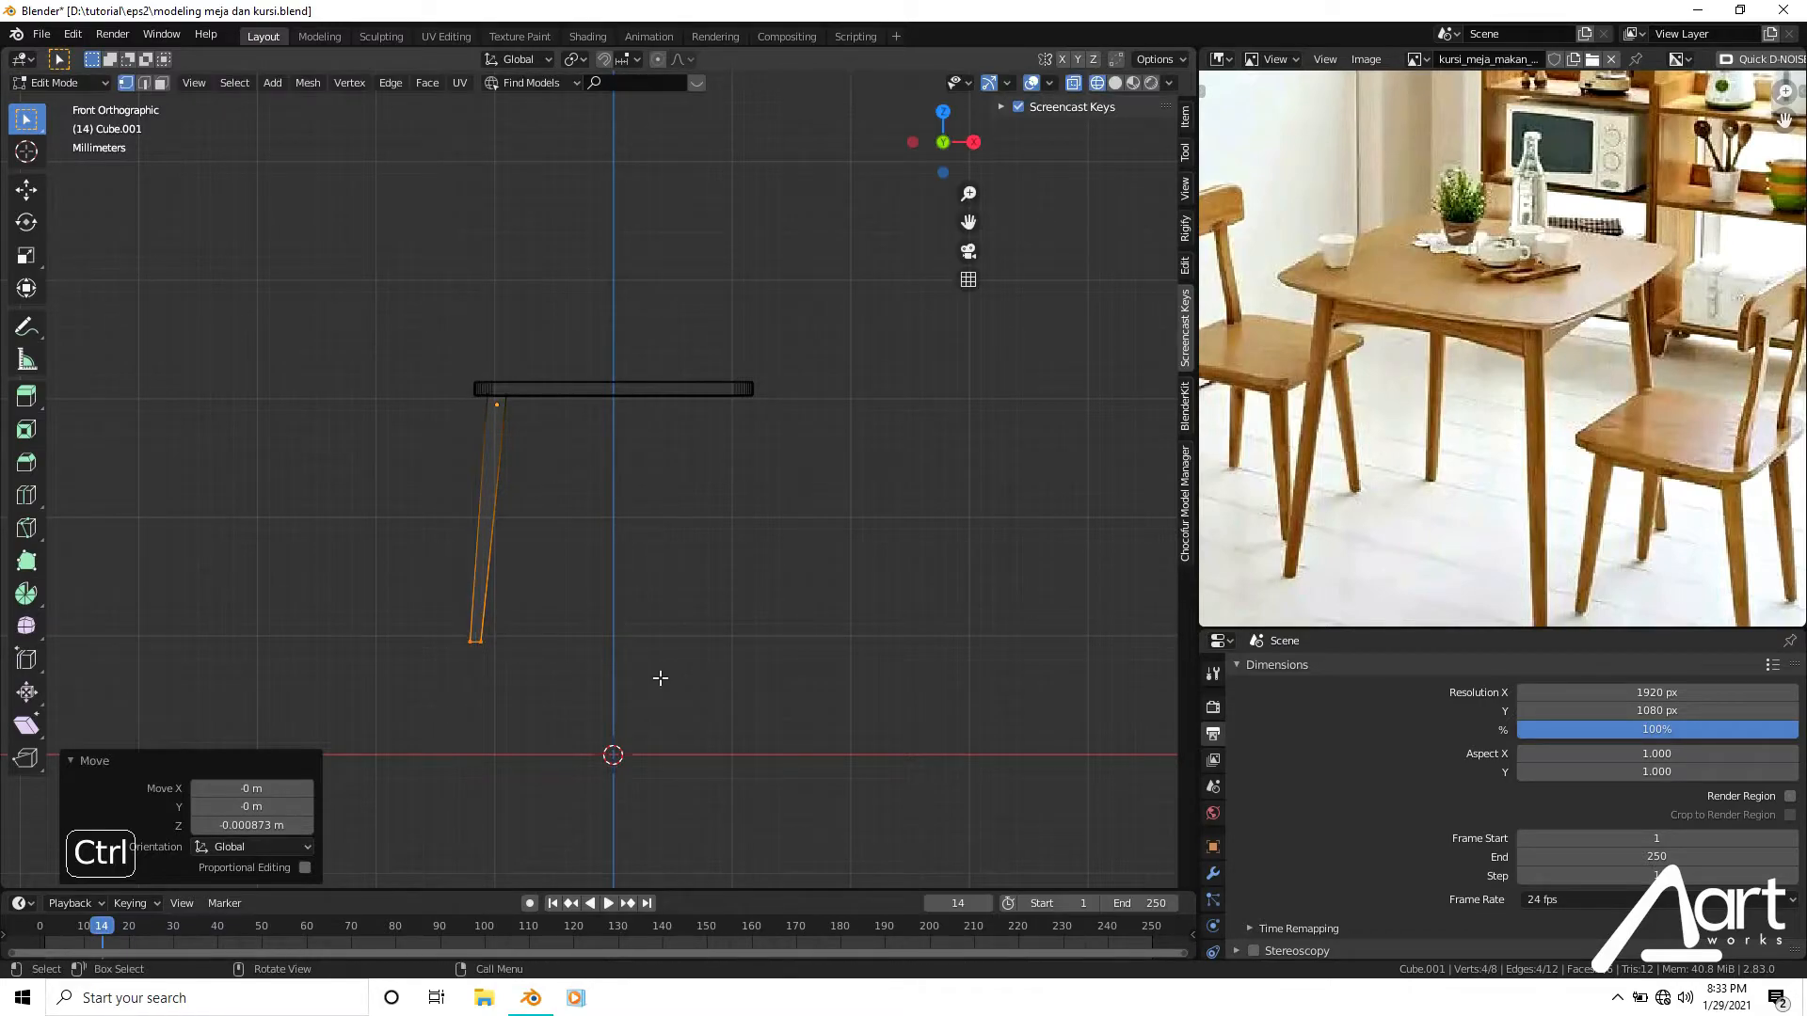
key("g")
key("x")
left_click(653, 669)
Thicken the leg's top end by selecting its top vertices and scaling them up slightly, and return to Object Mode.
middle_click_drag(604, 468, 725, 622)
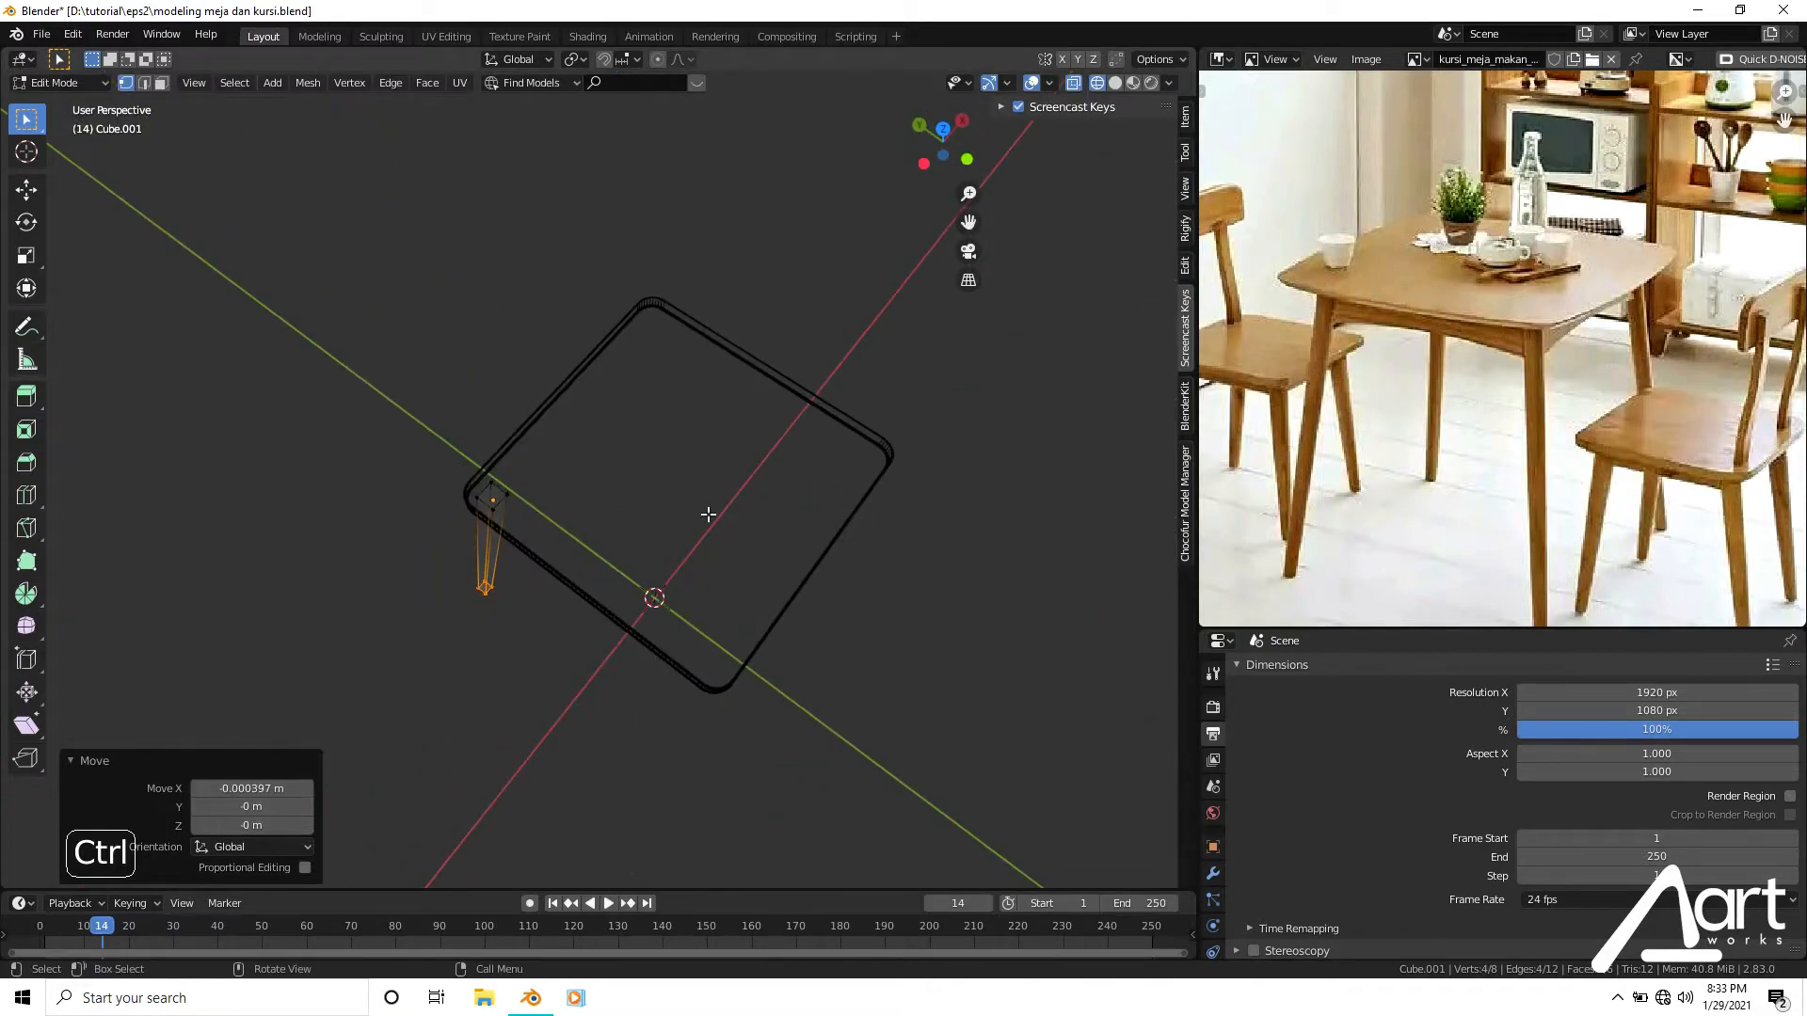
key("KP_7")
middle_click_drag(649, 465, 872, 523, "shift")
key("shift+z")
left_click_drag(581, 355, 771, 463)
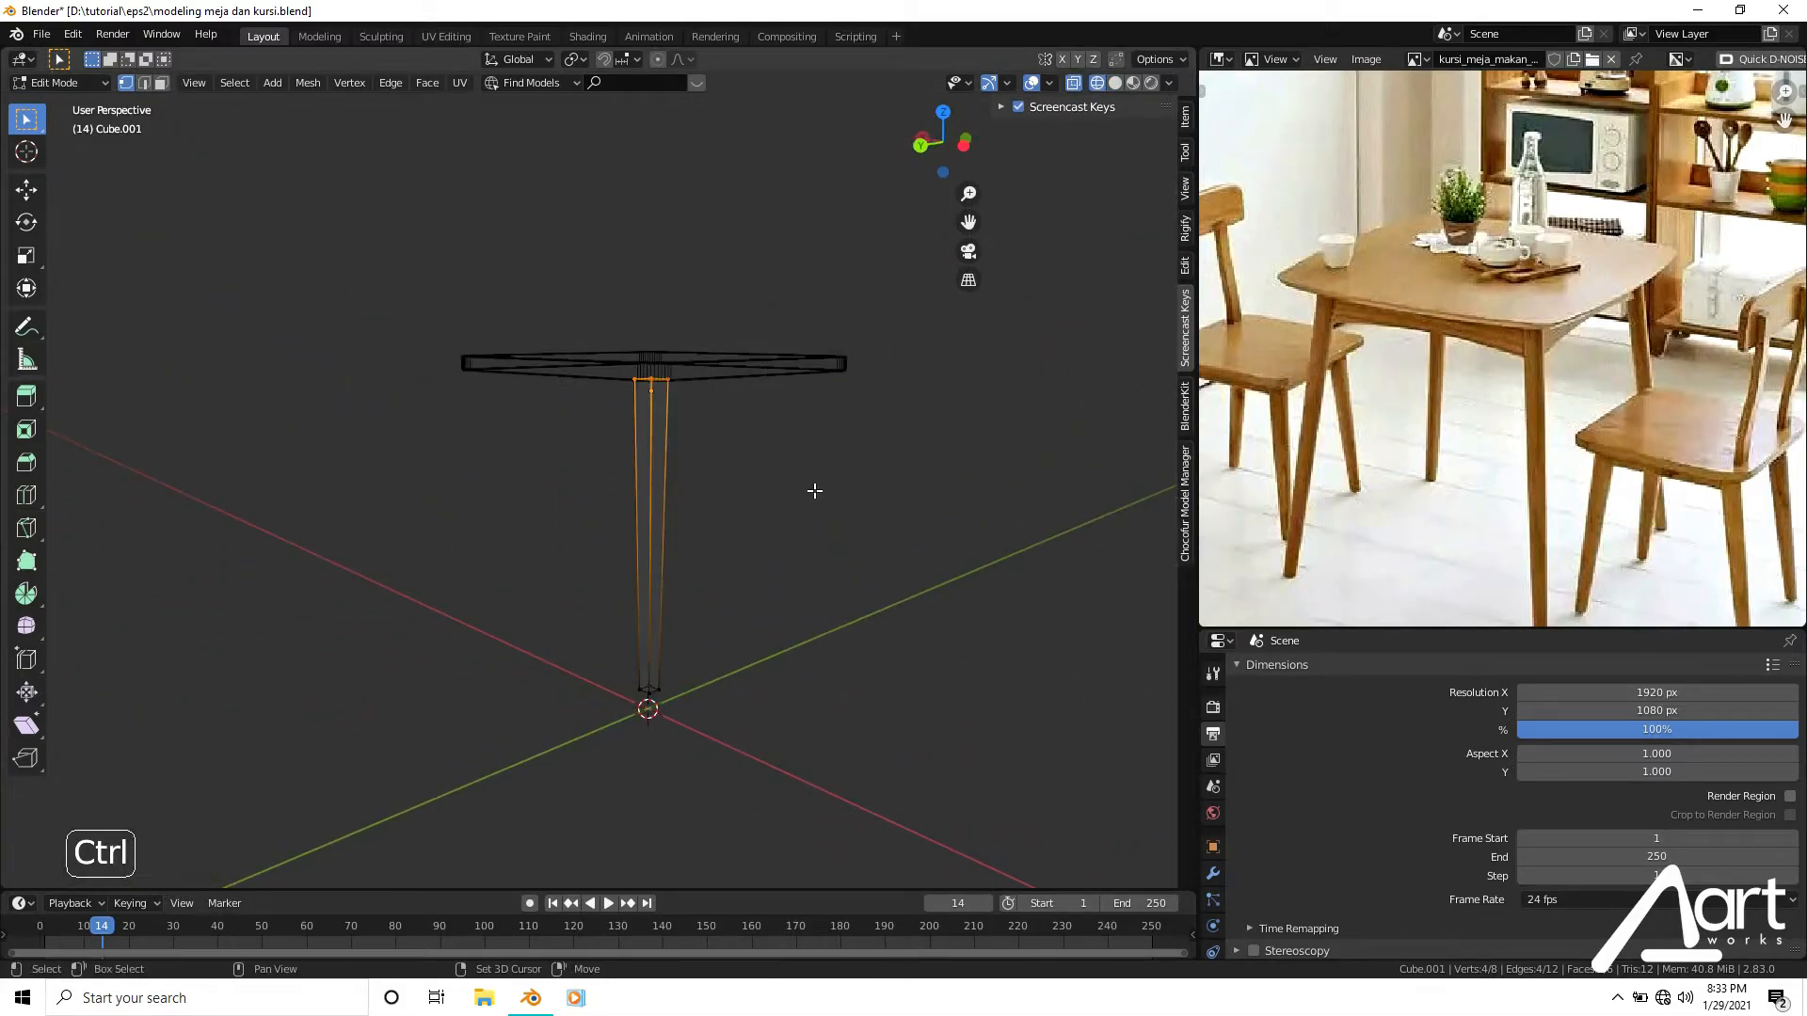
key("shift+z")
middle_click_drag(815, 492, 777, 482)
key("s")
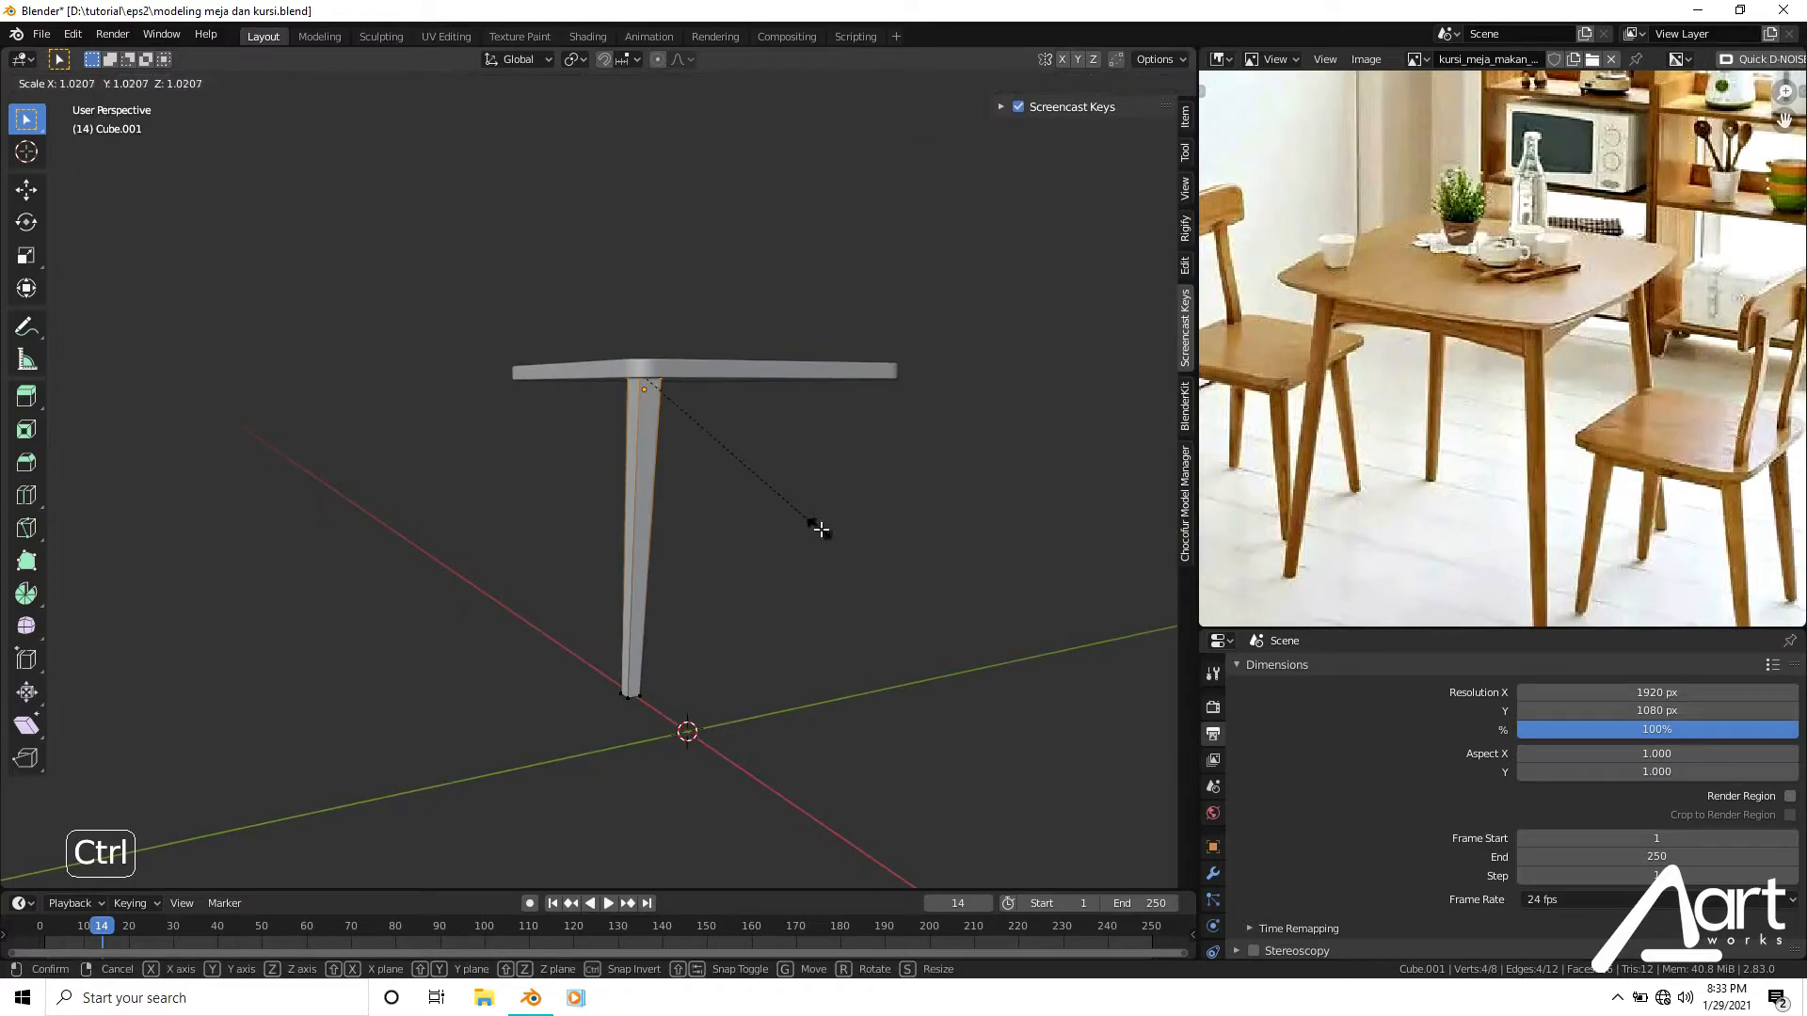
left_click(912, 541)
mouse_move(789, 514)
middle_mouse_down()
mouse_move(879, 488)
mouse_move(907, 499)
mouse_move(782, 512)
mouse_move(770, 543)
middle_mouse_up()
key("Tab")
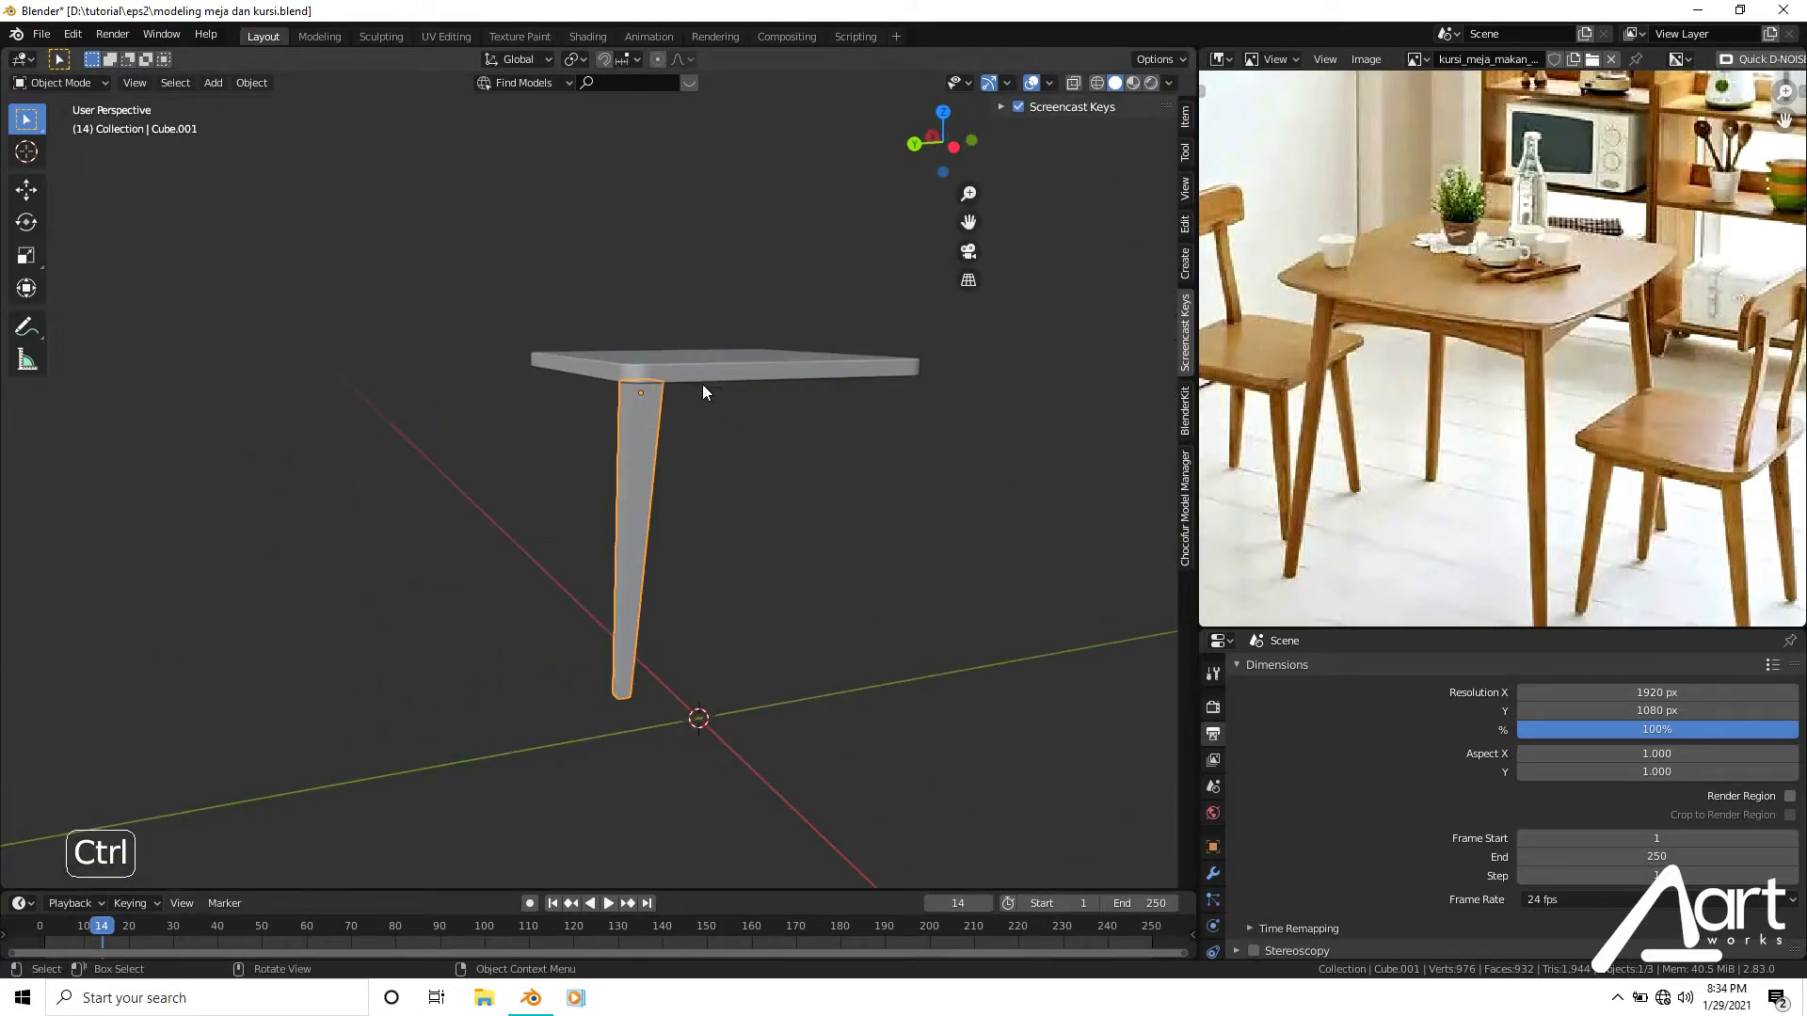
Apply the leg's location, rotation and scale, and set its origin to its geometry.
middle_click_drag(702, 392, 798, 479)
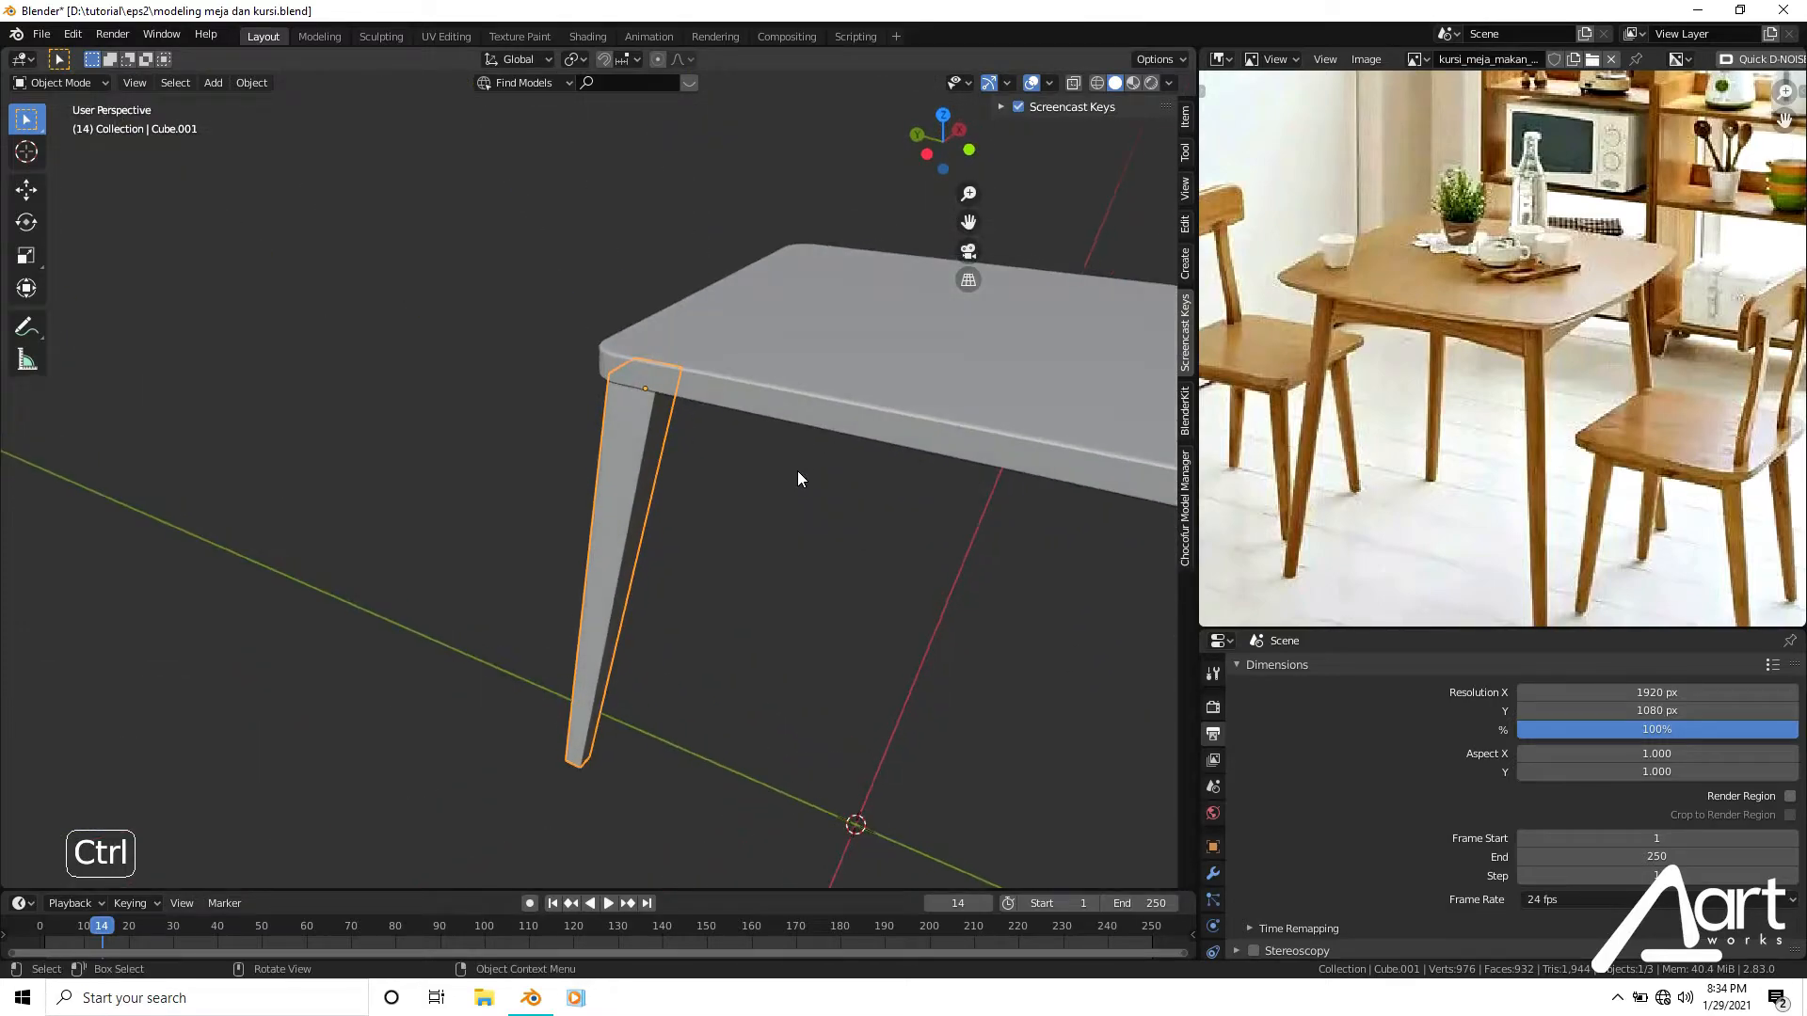
key("ctrl+a")
left_click(640, 500)
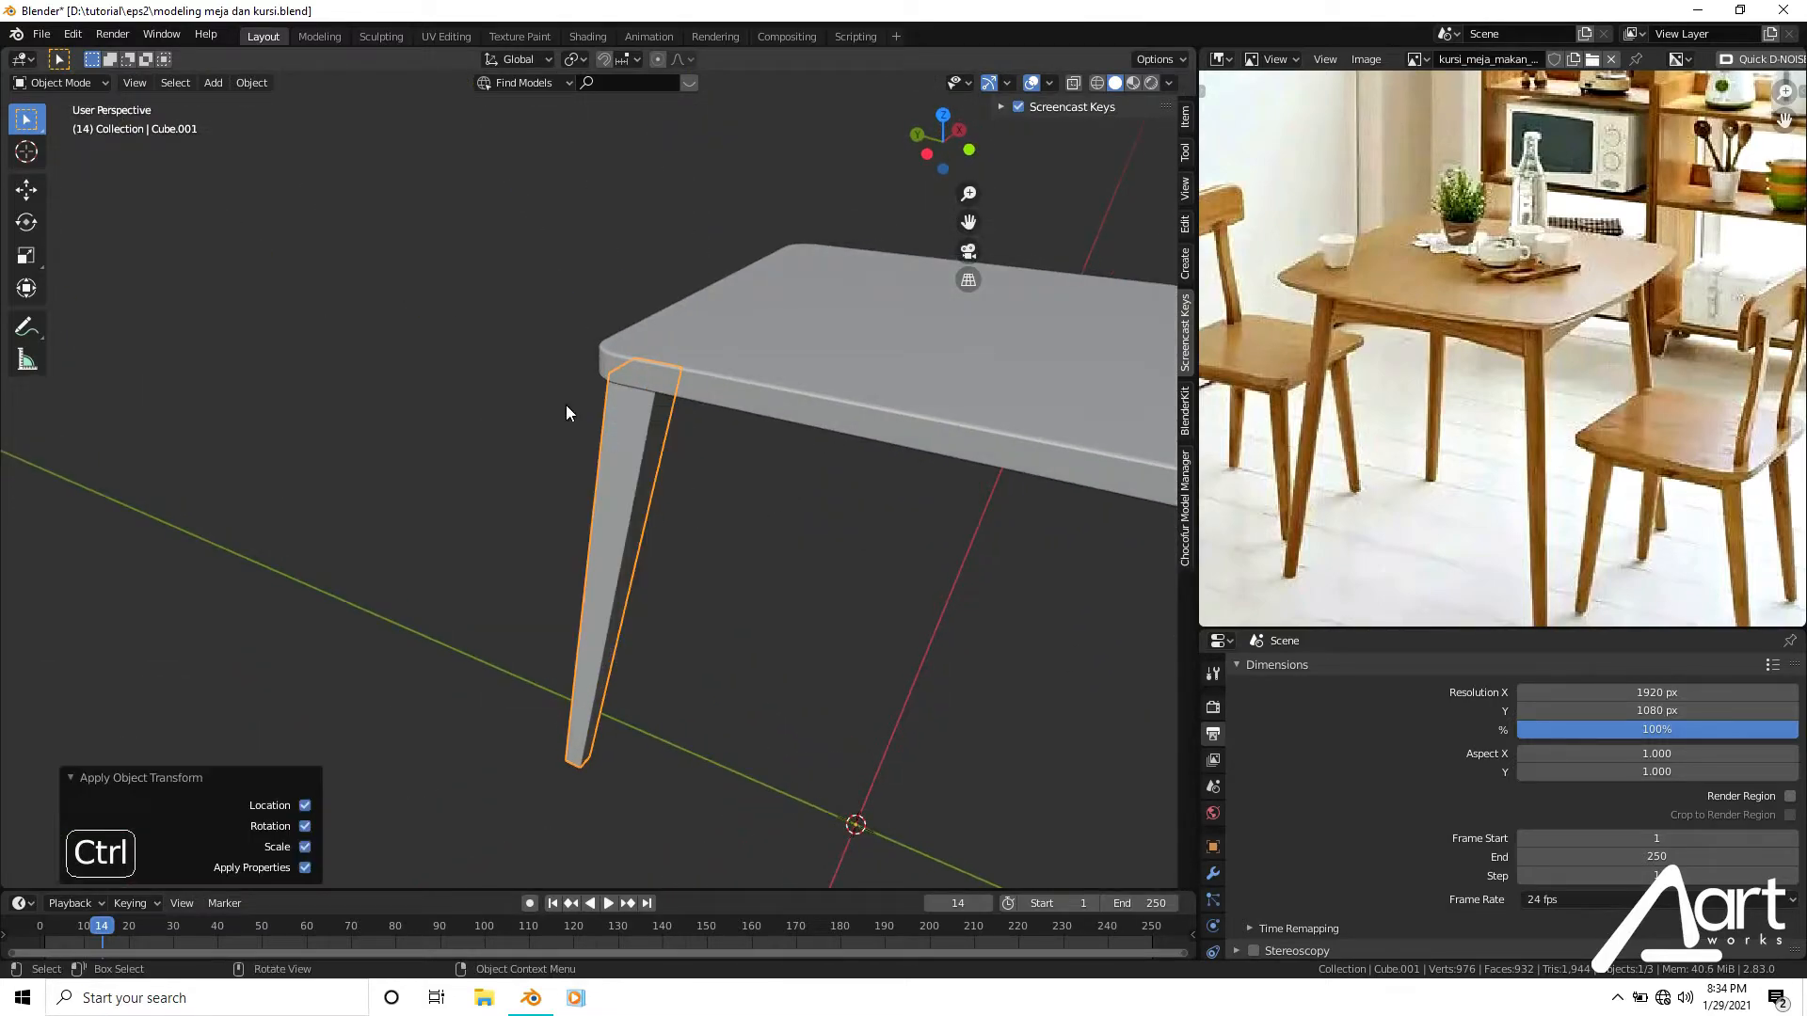
left_click(252, 83)
mouse_move(270, 123)
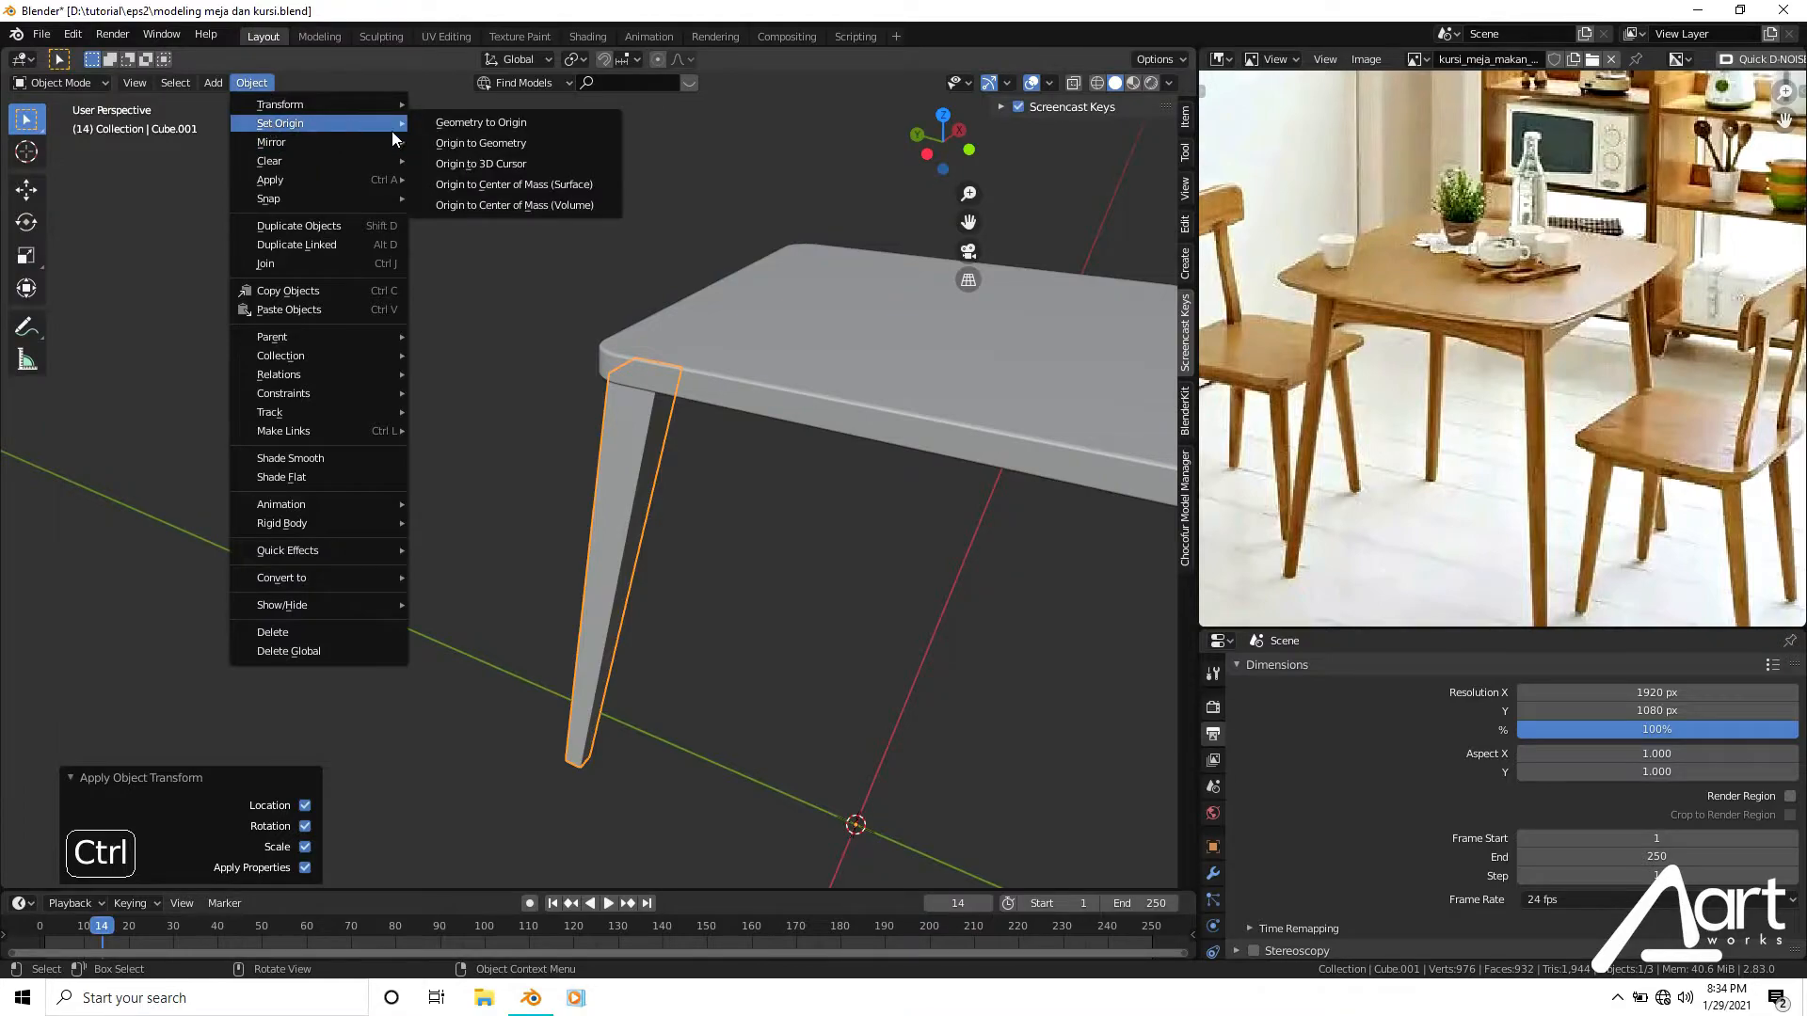
left_click(433, 150)
left_click(606, 381)
Add a Mirror modifier to the leg along X, with the seat slab Cube as the mirror object.
middle_click_drag(606, 381, 768, 393)
left_click(667, 386)
left_click(762, 318, "shift")
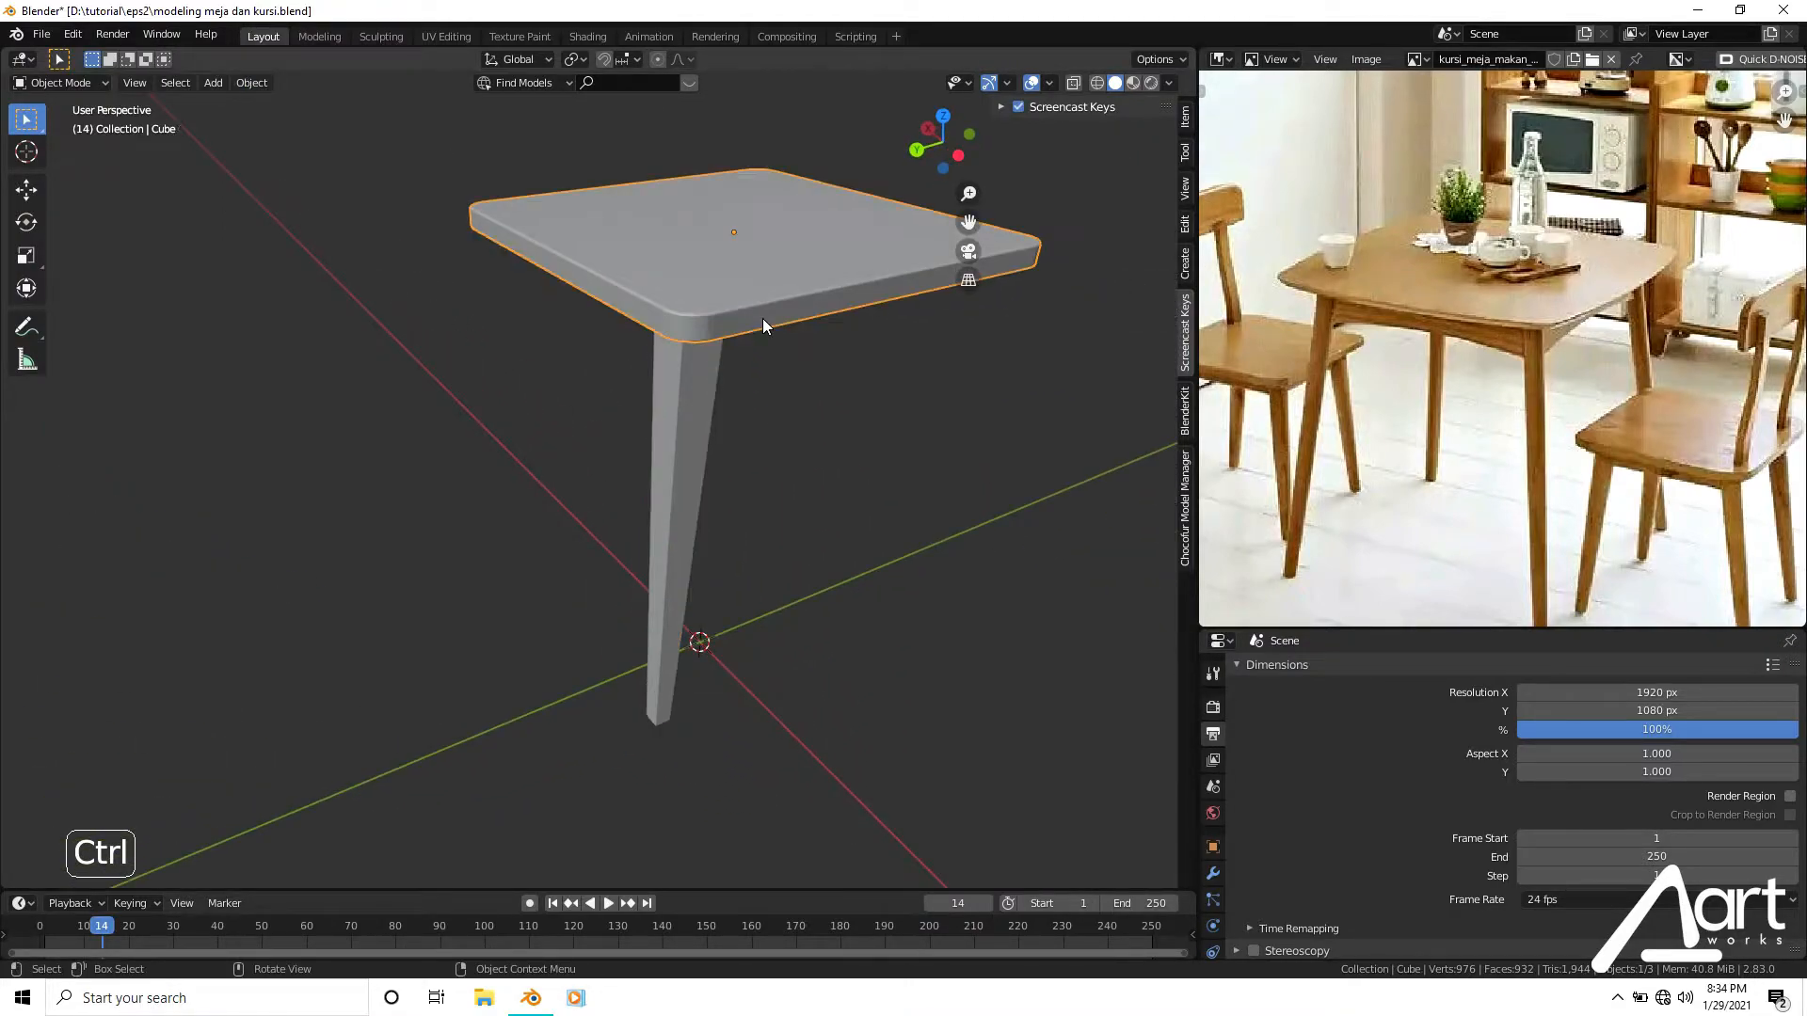
left_click(720, 470, "shift")
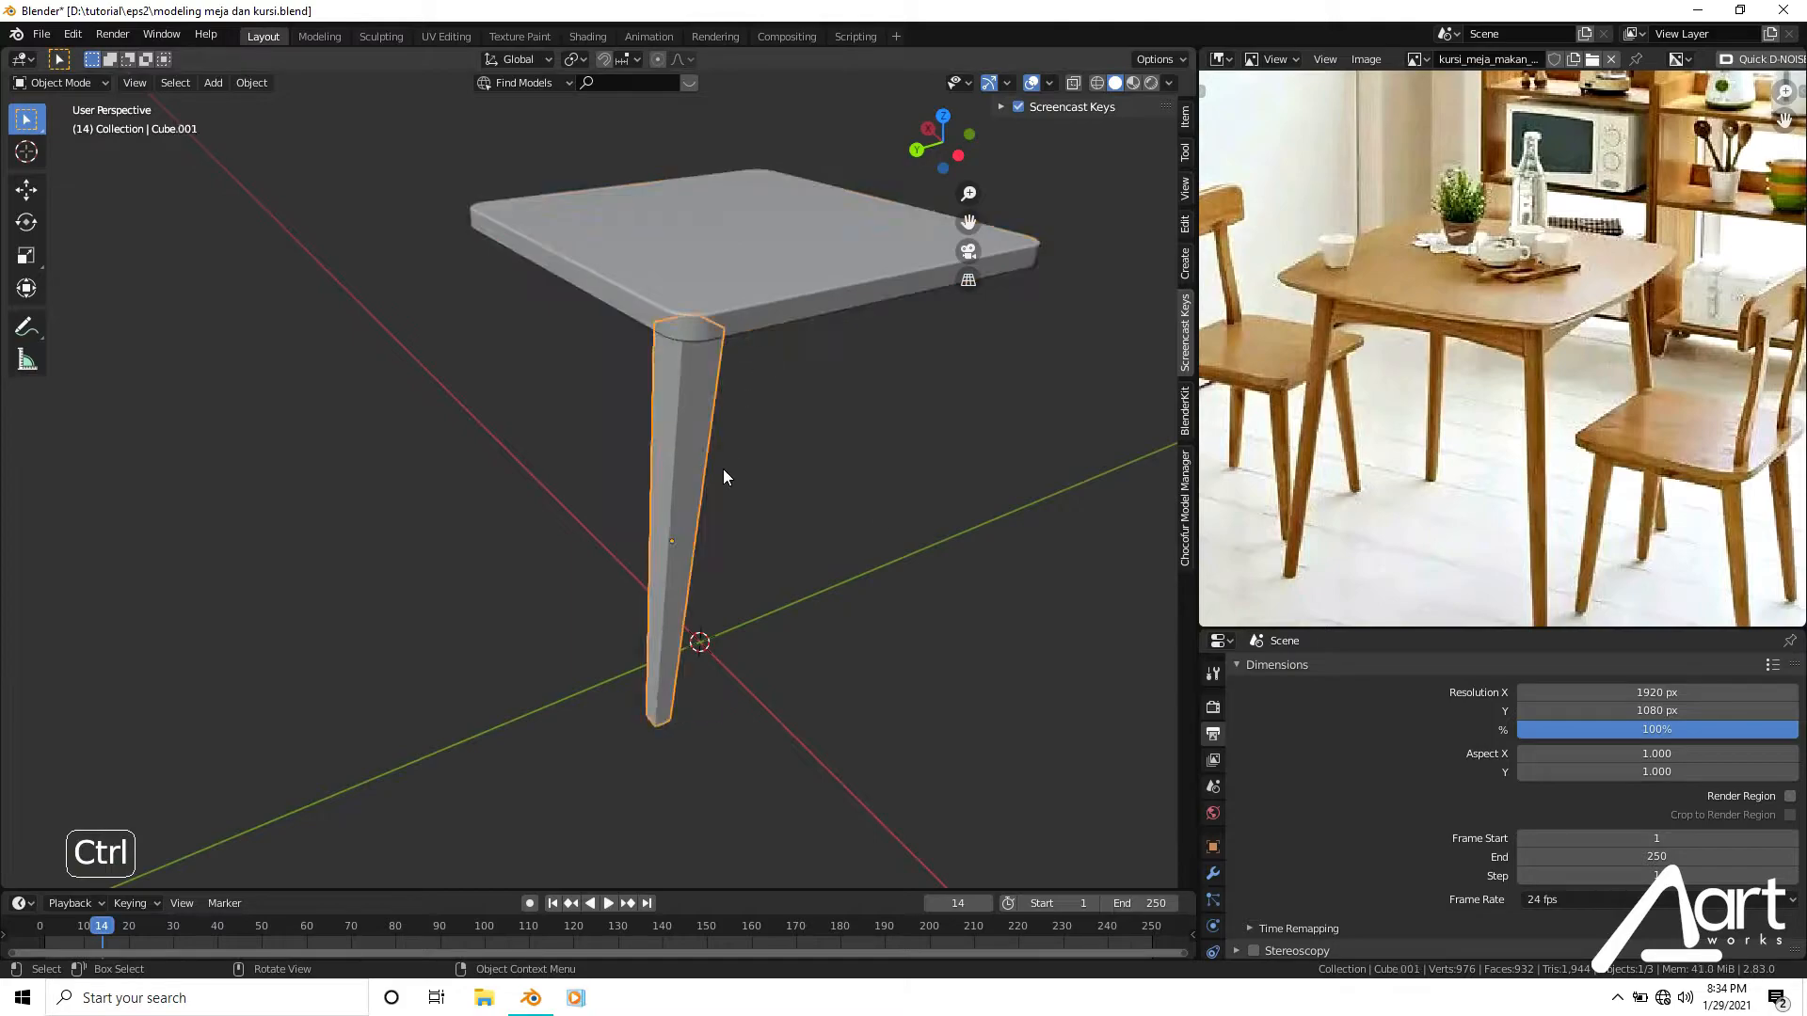
left_click(1213, 871)
left_click(1308, 671)
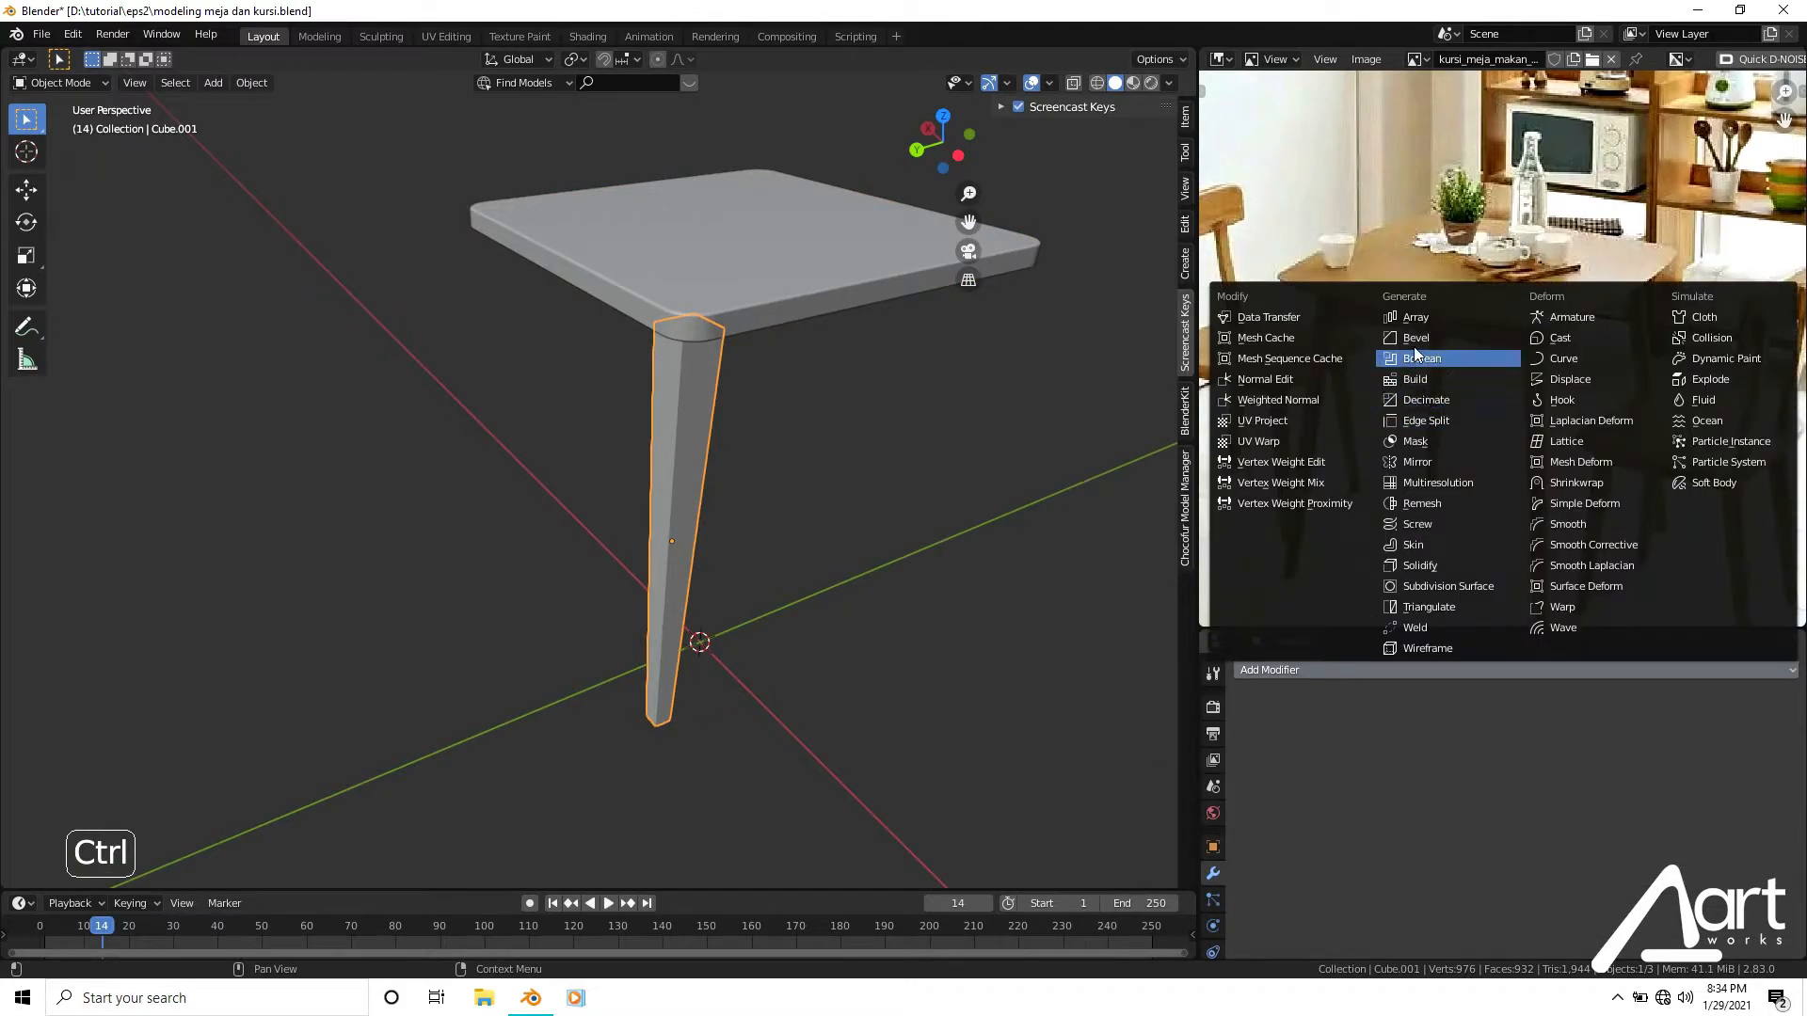
left_click(1421, 462)
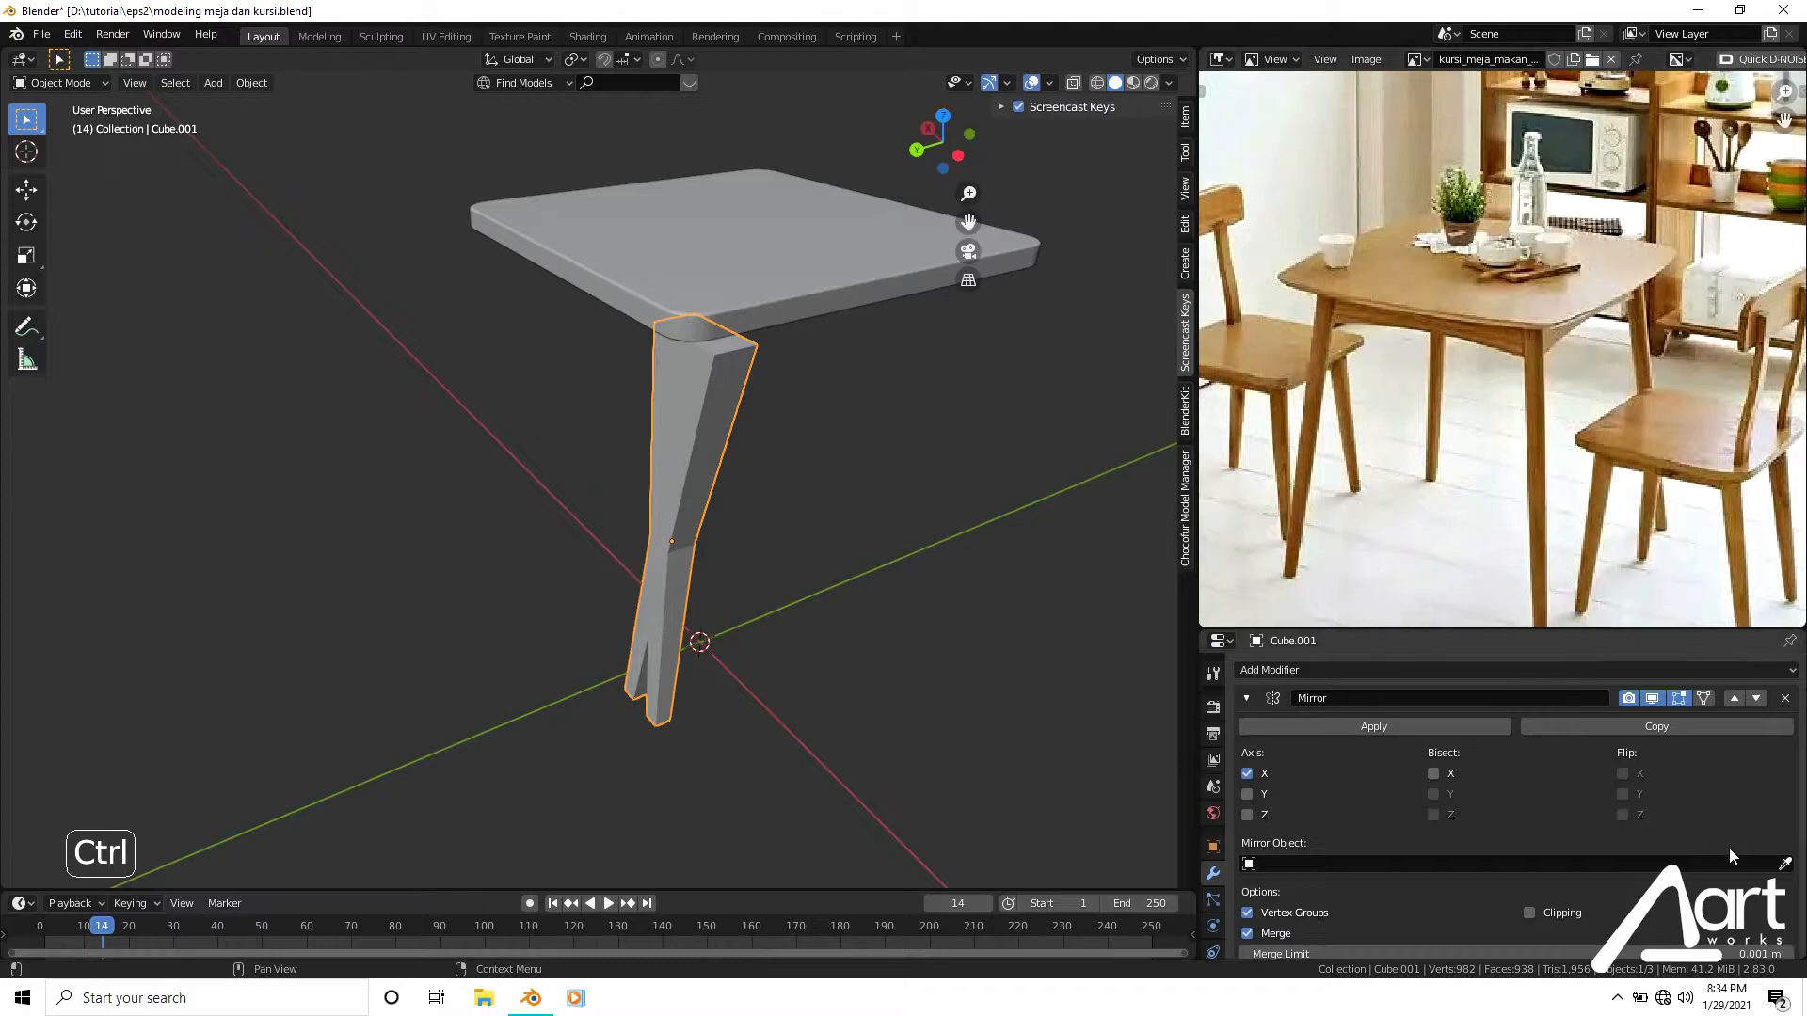
left_click(786, 292)
middle_click_drag(775, 355, 729, 365)
middle_click_drag(674, 561, 669, 657)
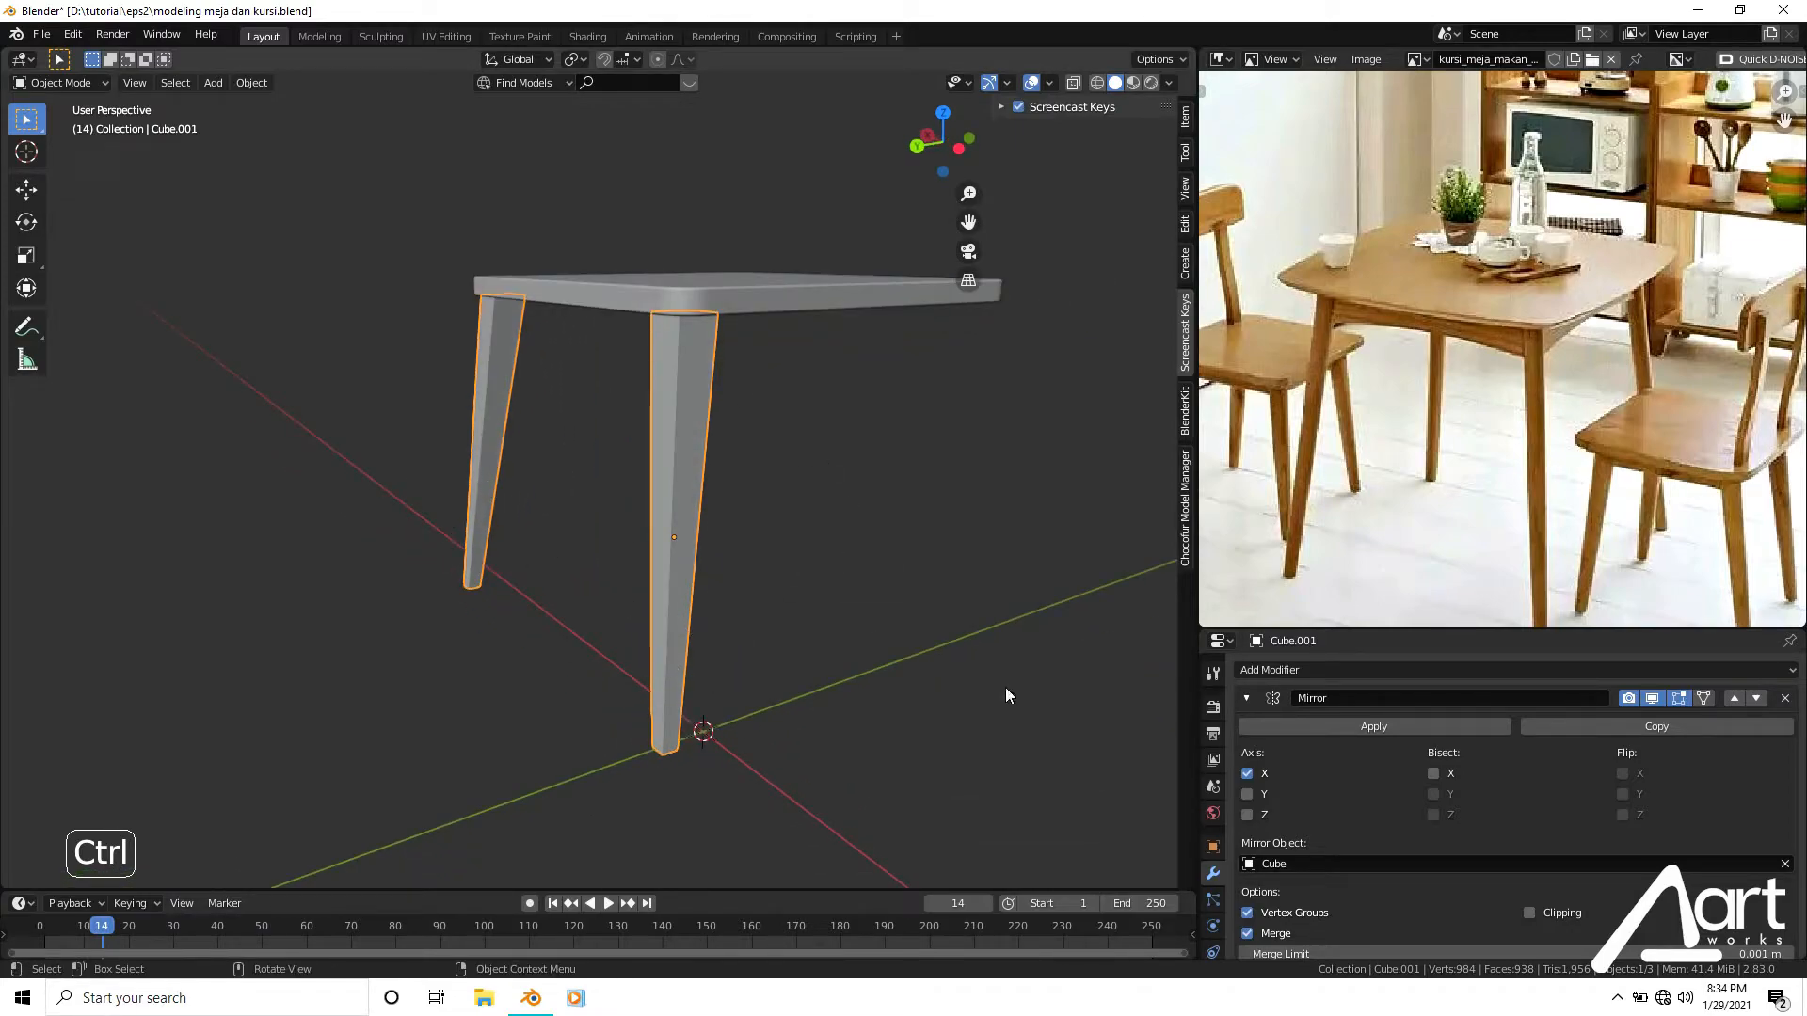
Enable the Y axis in the leg's Mirror modifier so all four corners have a leg.
left_click(1247, 794)
middle_click_drag(673, 470, 635, 510)
left_click(625, 511)
key("KP_1")
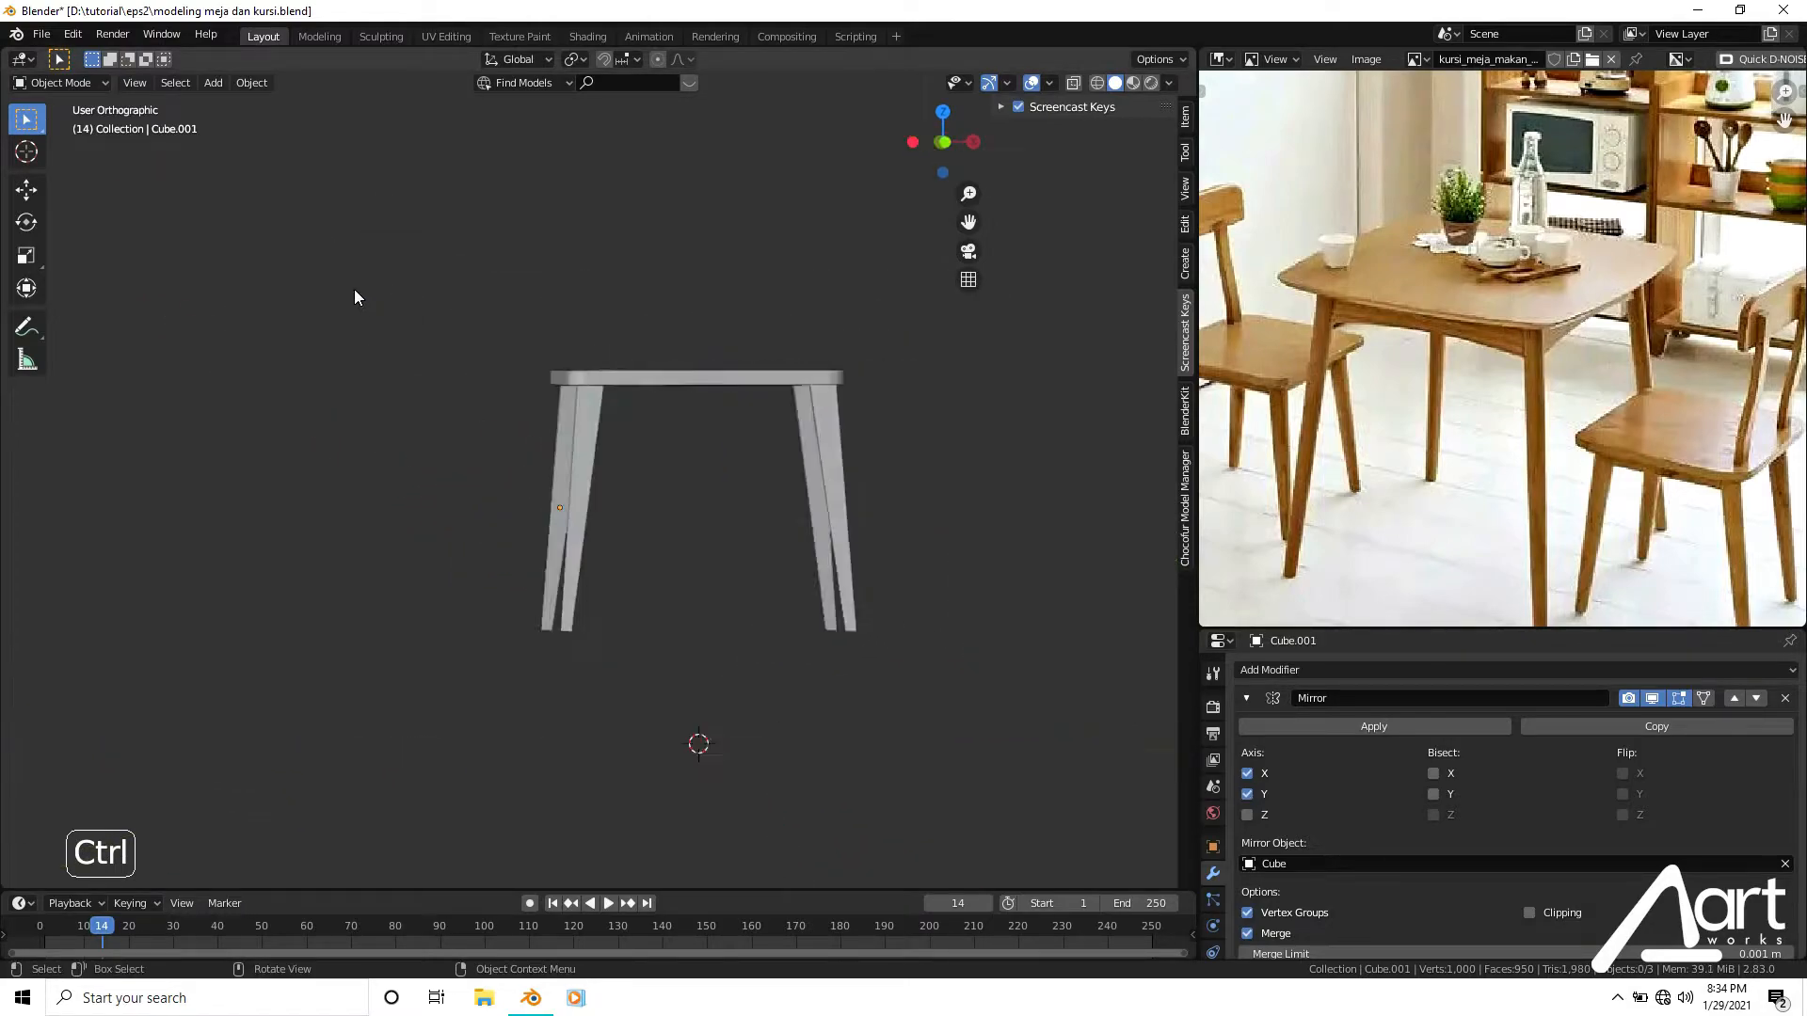
scroll(736, 532, "up", 2)
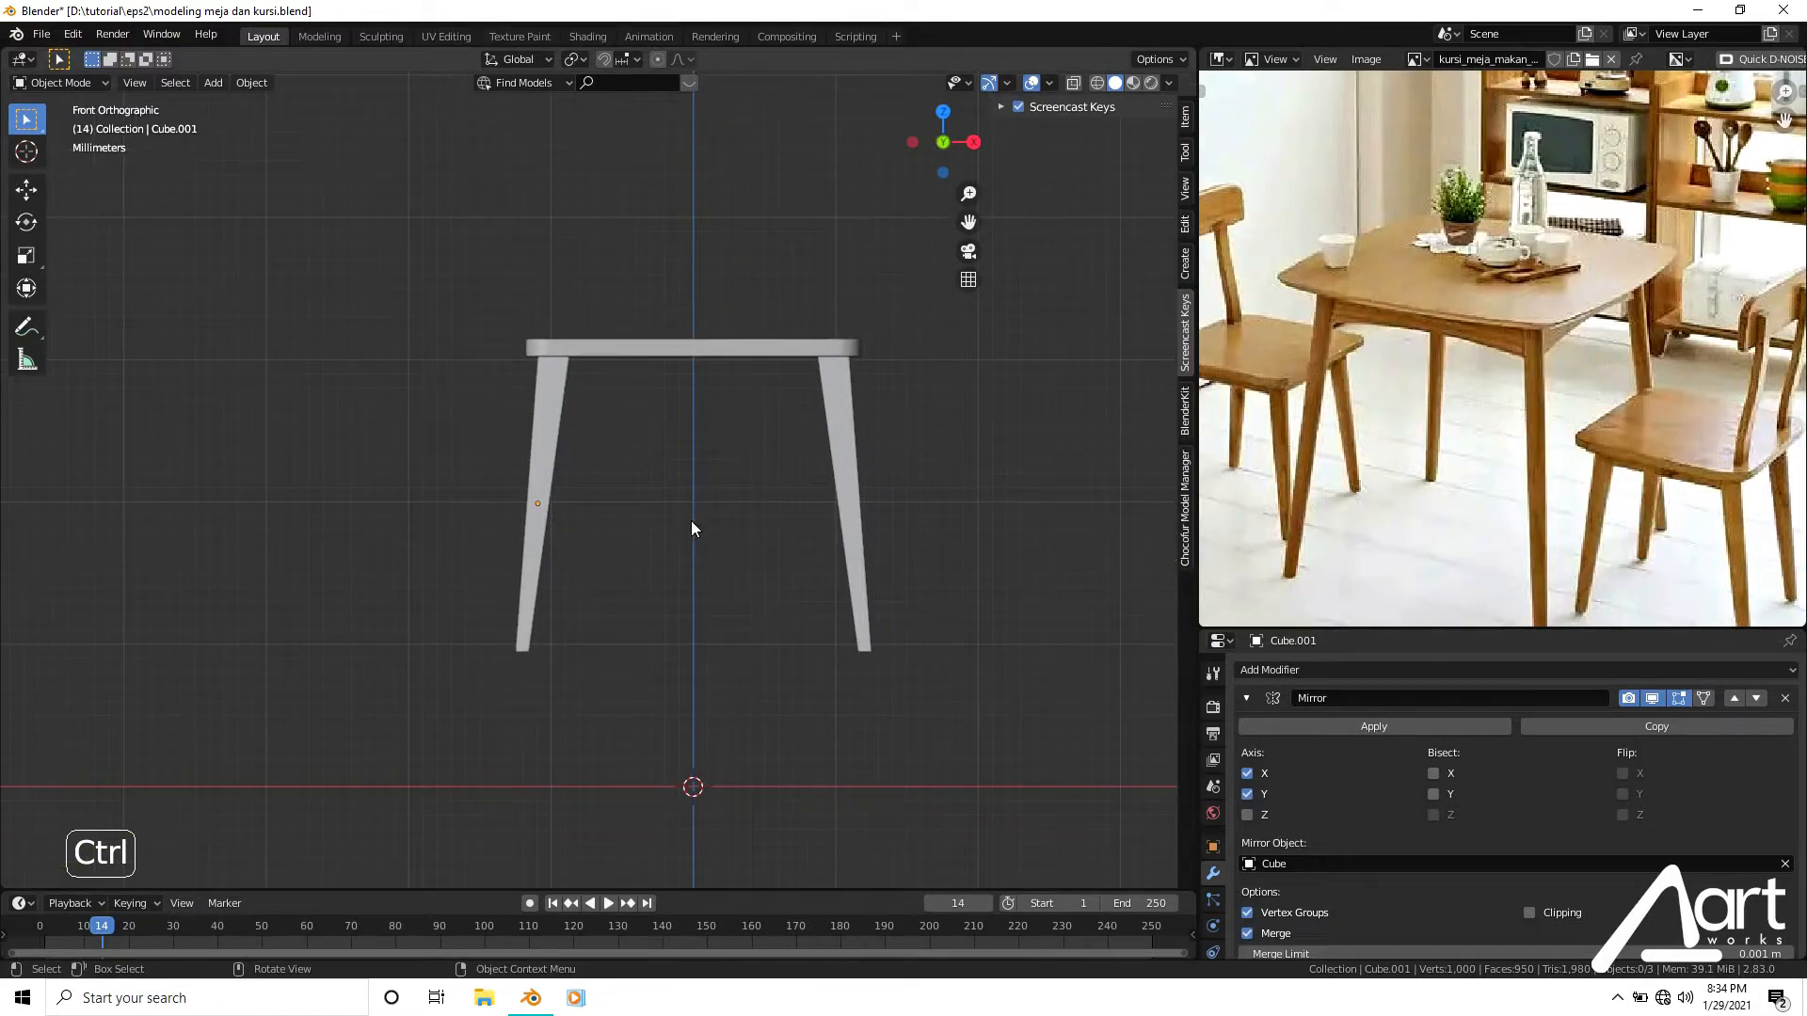
middle_click_drag(694, 512, 764, 606)
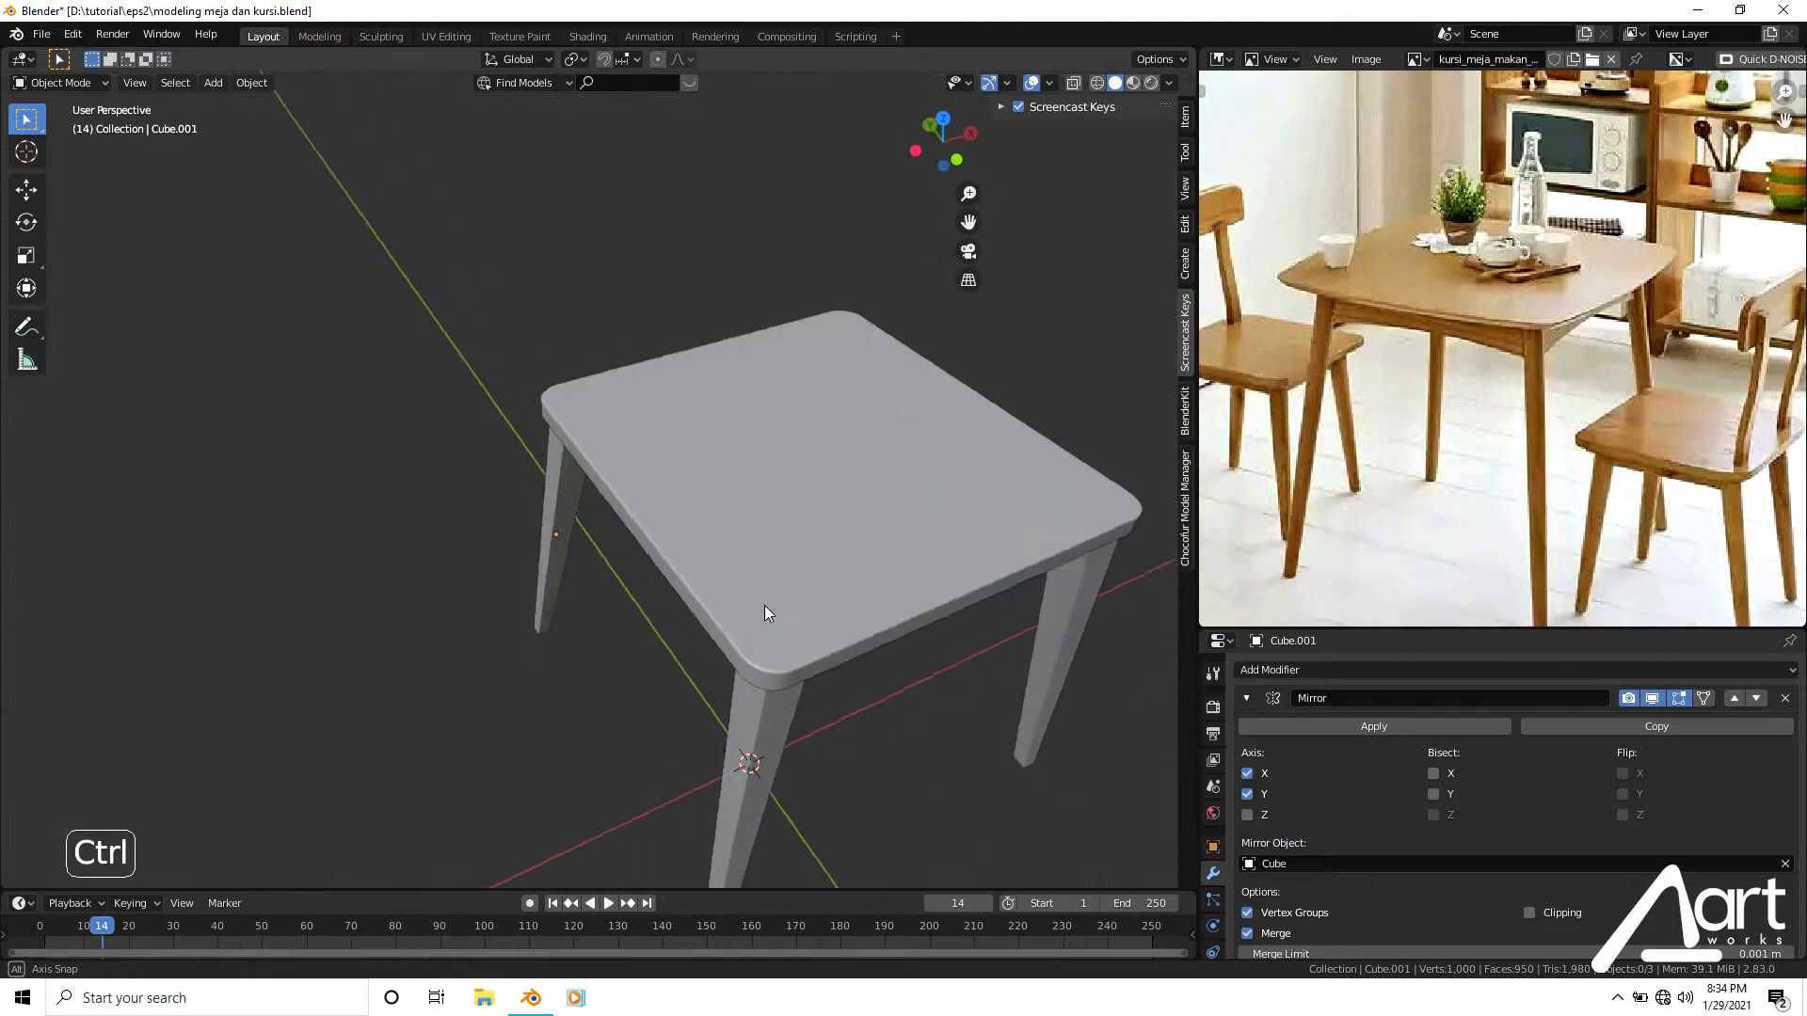
Add a Bevel modifier to the legs and set its segments to 5.
left_click(1352, 671)
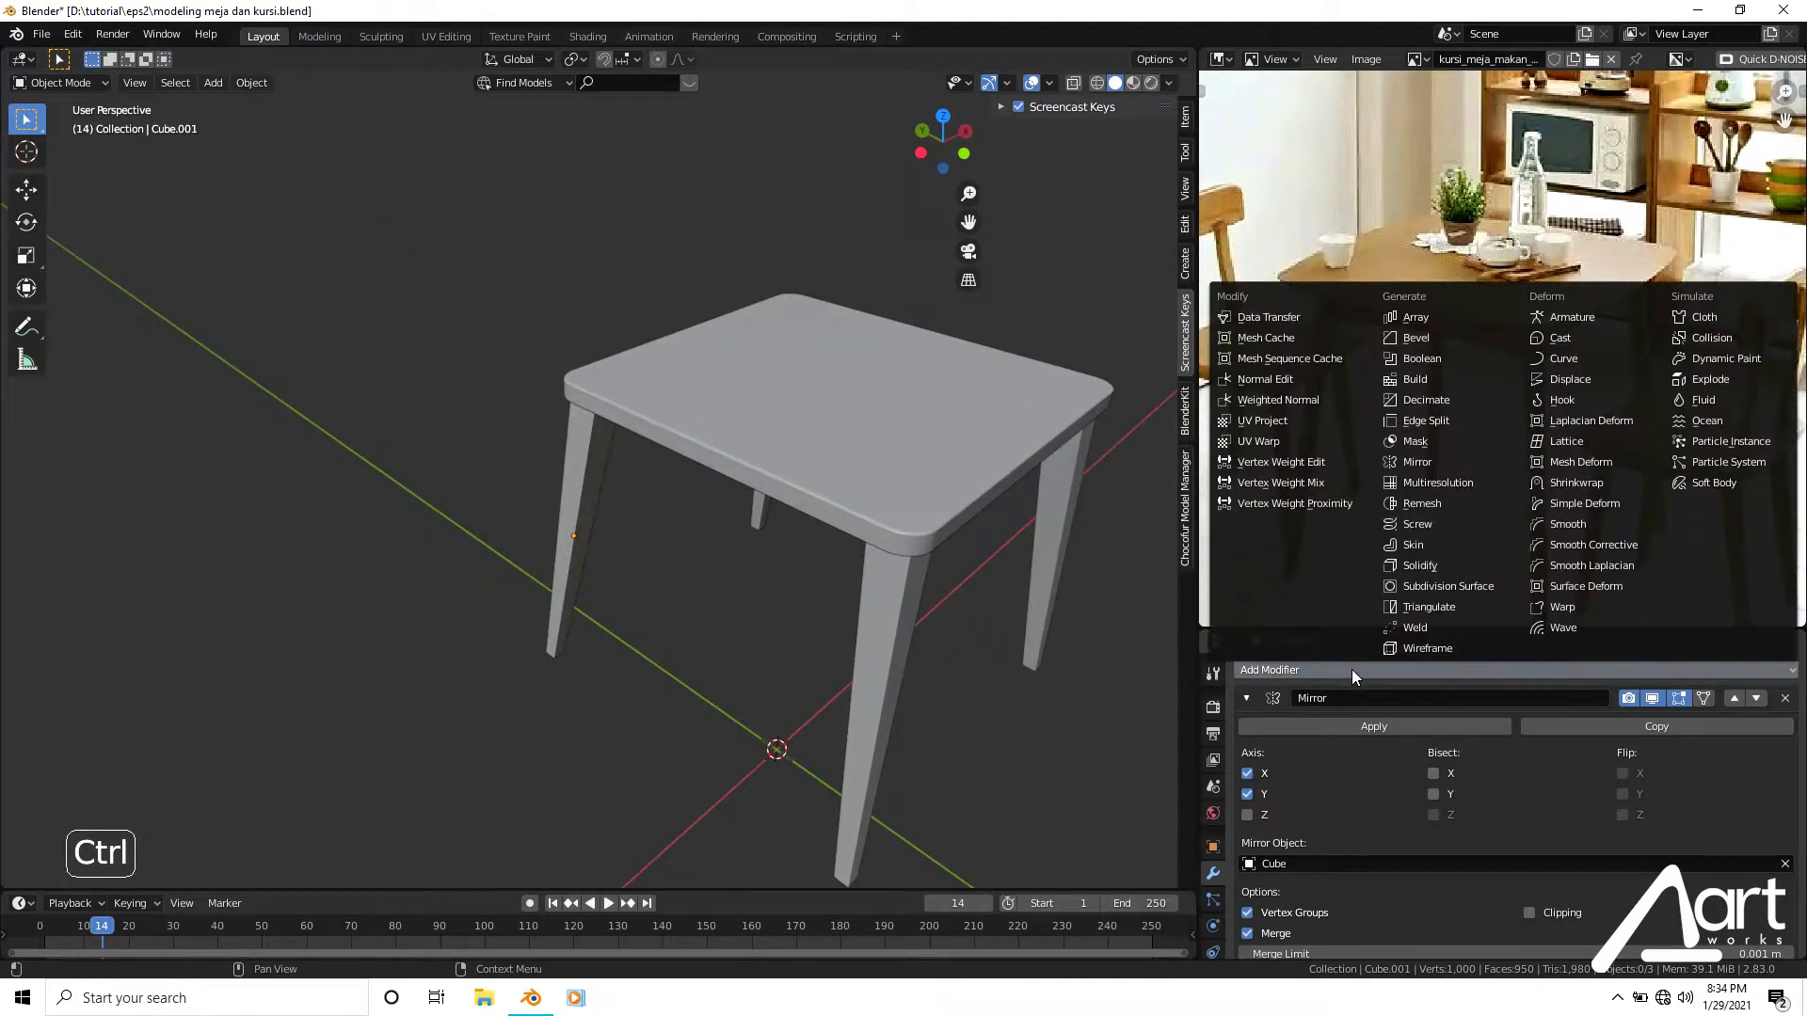
left_click(1416, 339)
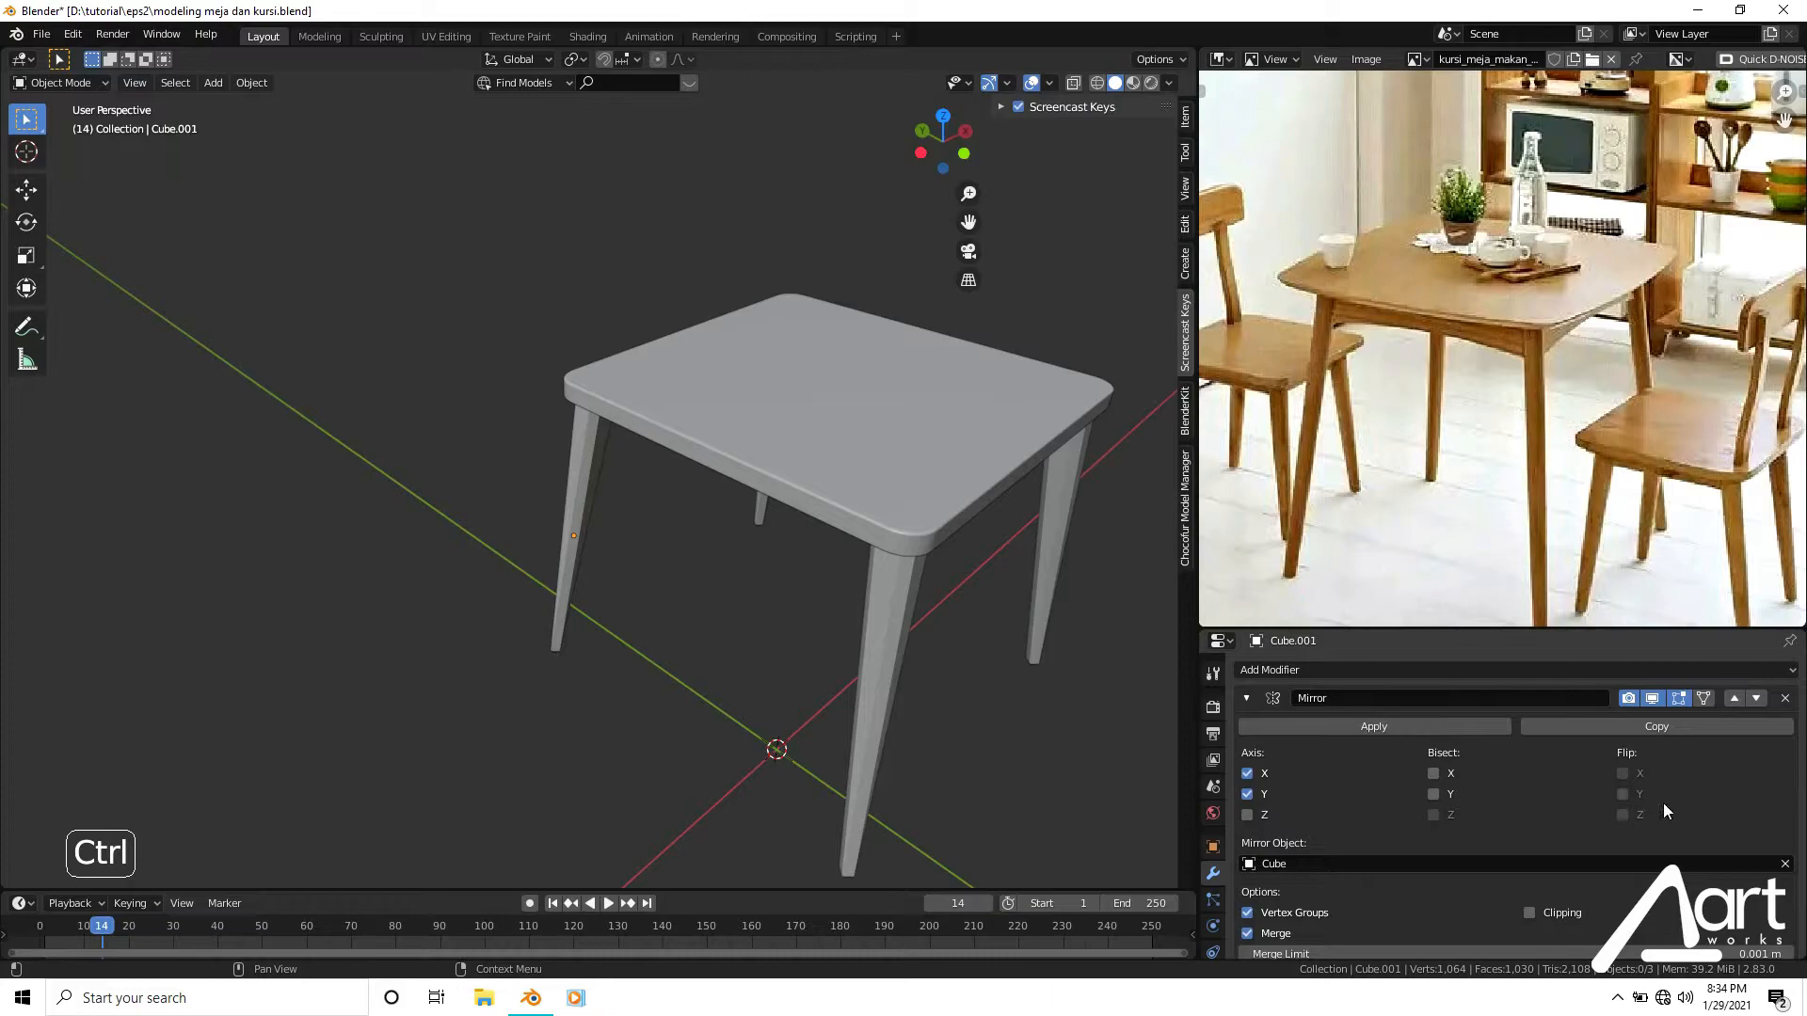
scroll(1664, 811, "down", 10)
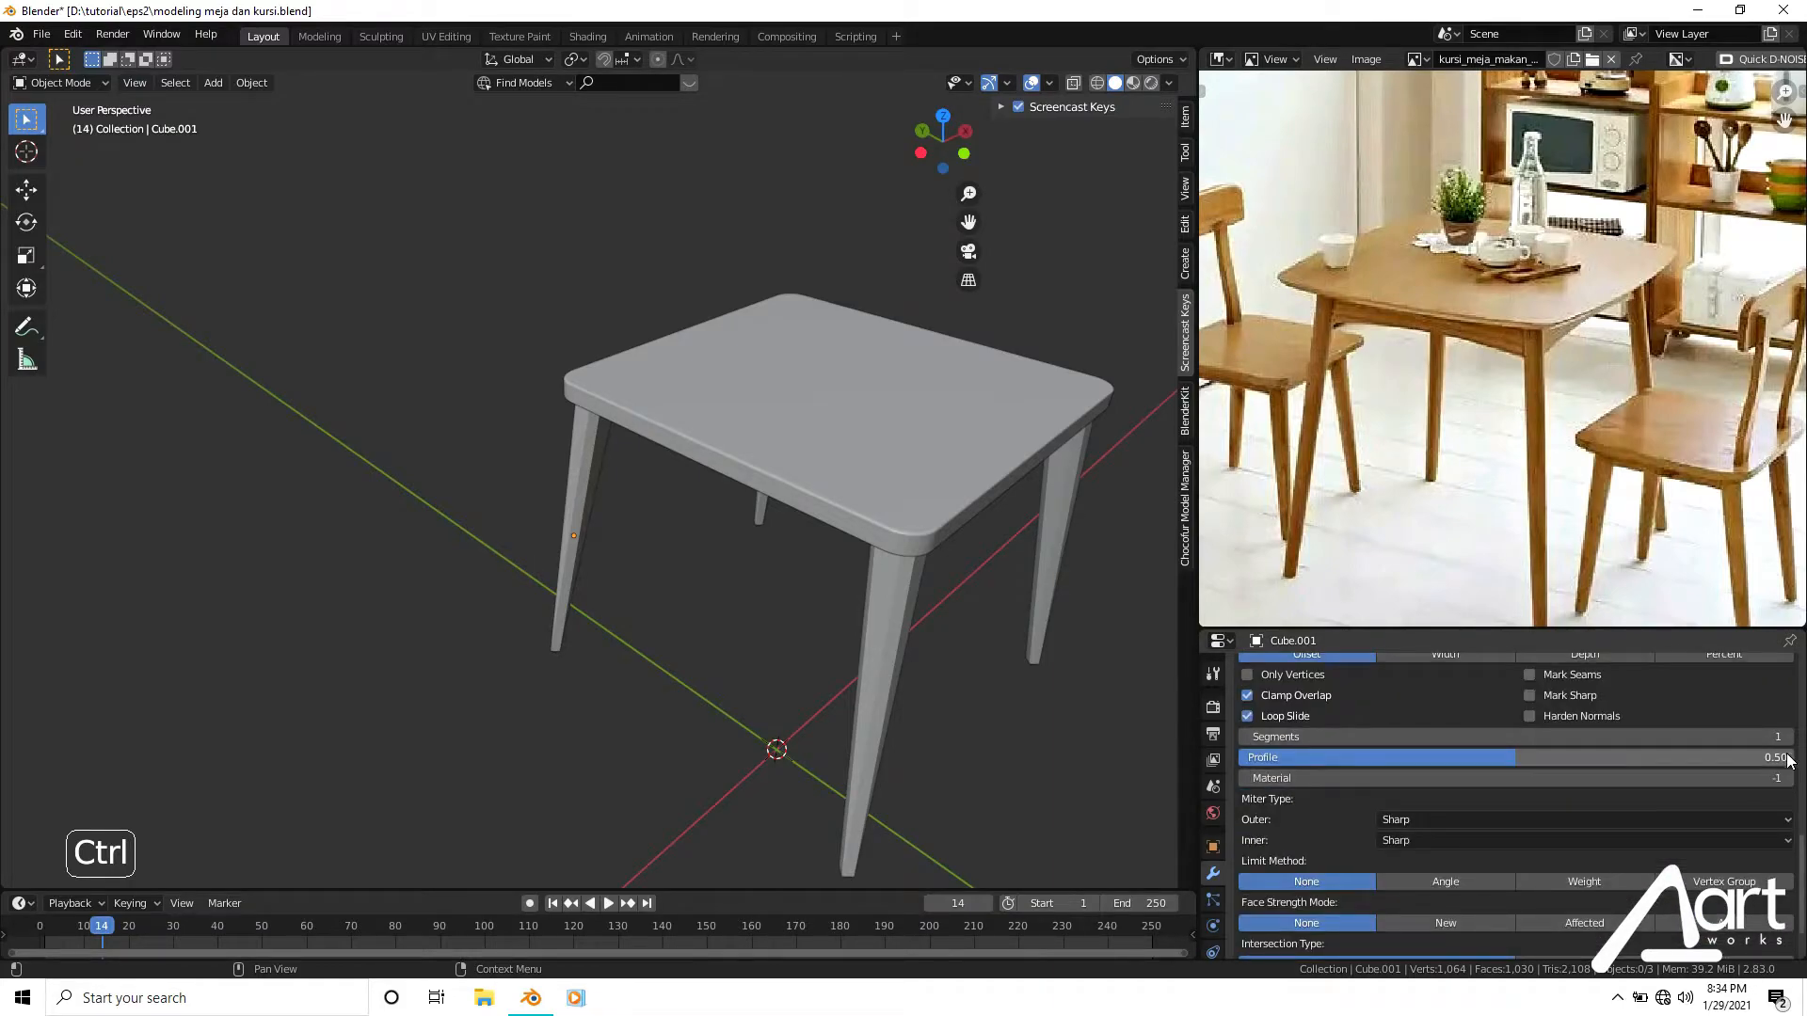
left_click(1787, 737)
left_click(1787, 737)
left_click(1787, 737)
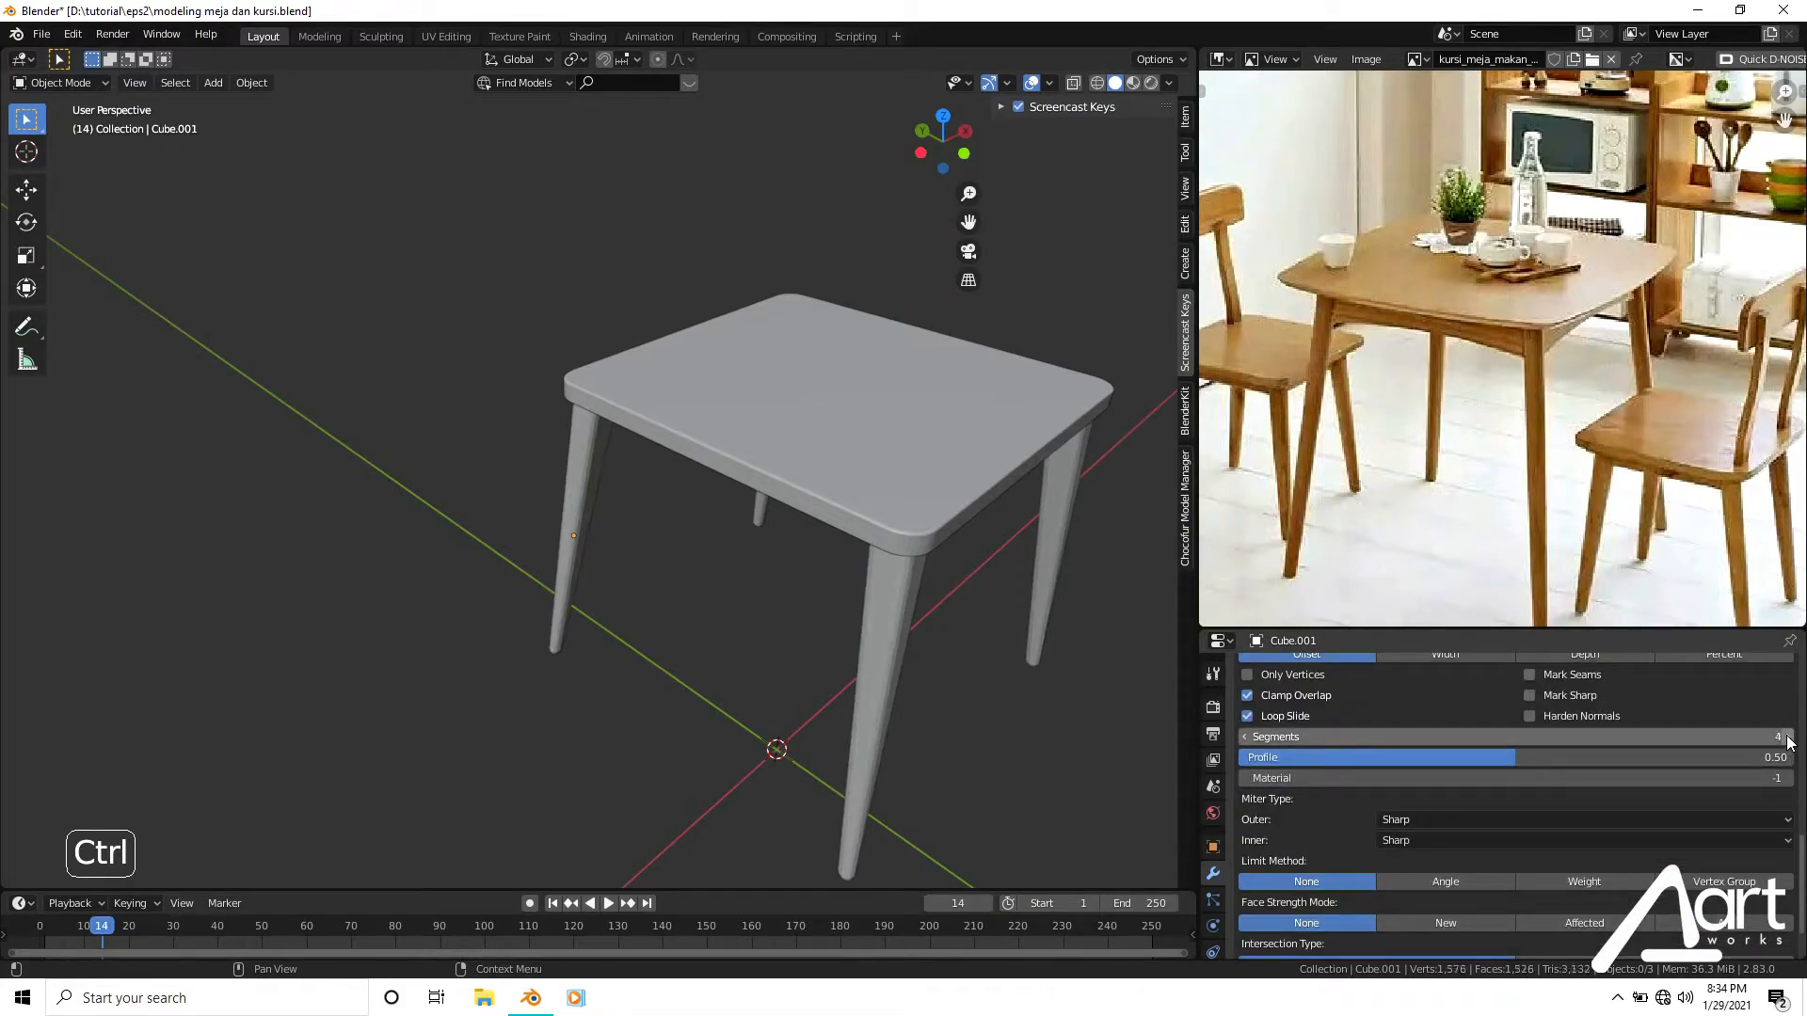
middle_click_drag(919, 597, 851, 508)
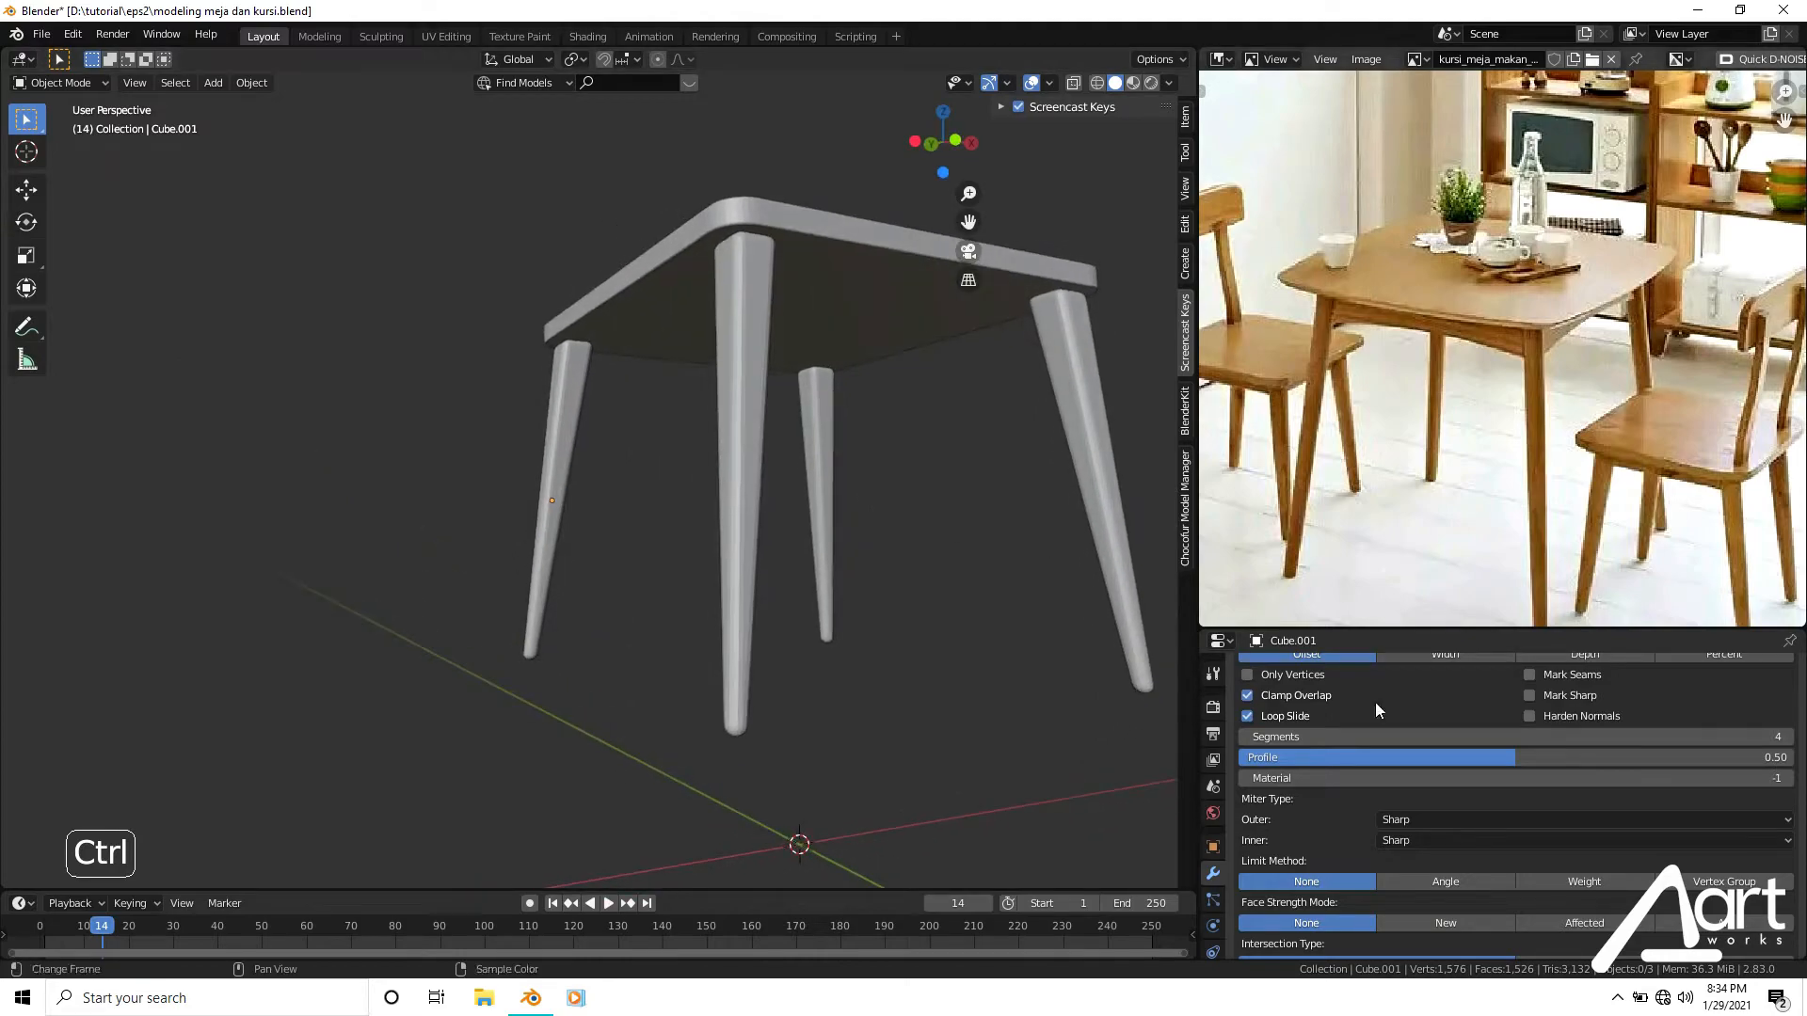
left_click(1787, 737)
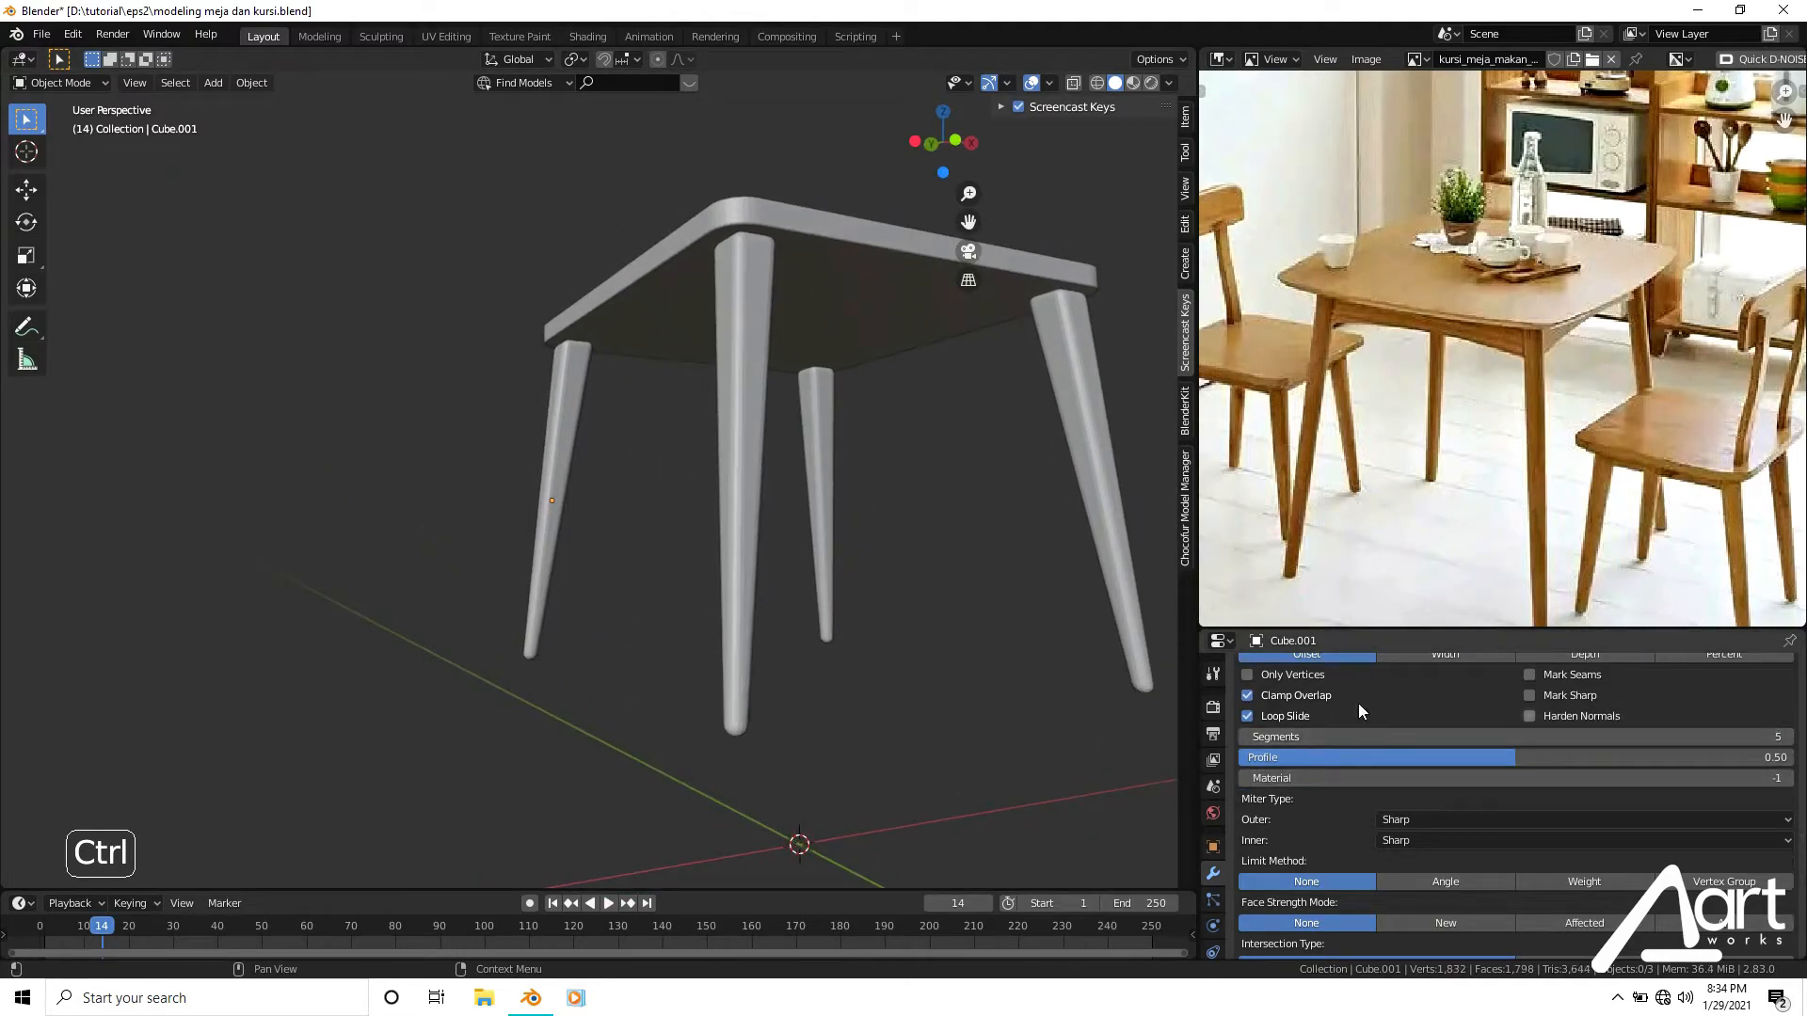
Apply Shade Smooth to the mirrored legs.
middle_click_drag(624, 533, 866, 414)
left_click(936, 465)
middle_click_drag(935, 465, 906, 478)
key("grave")
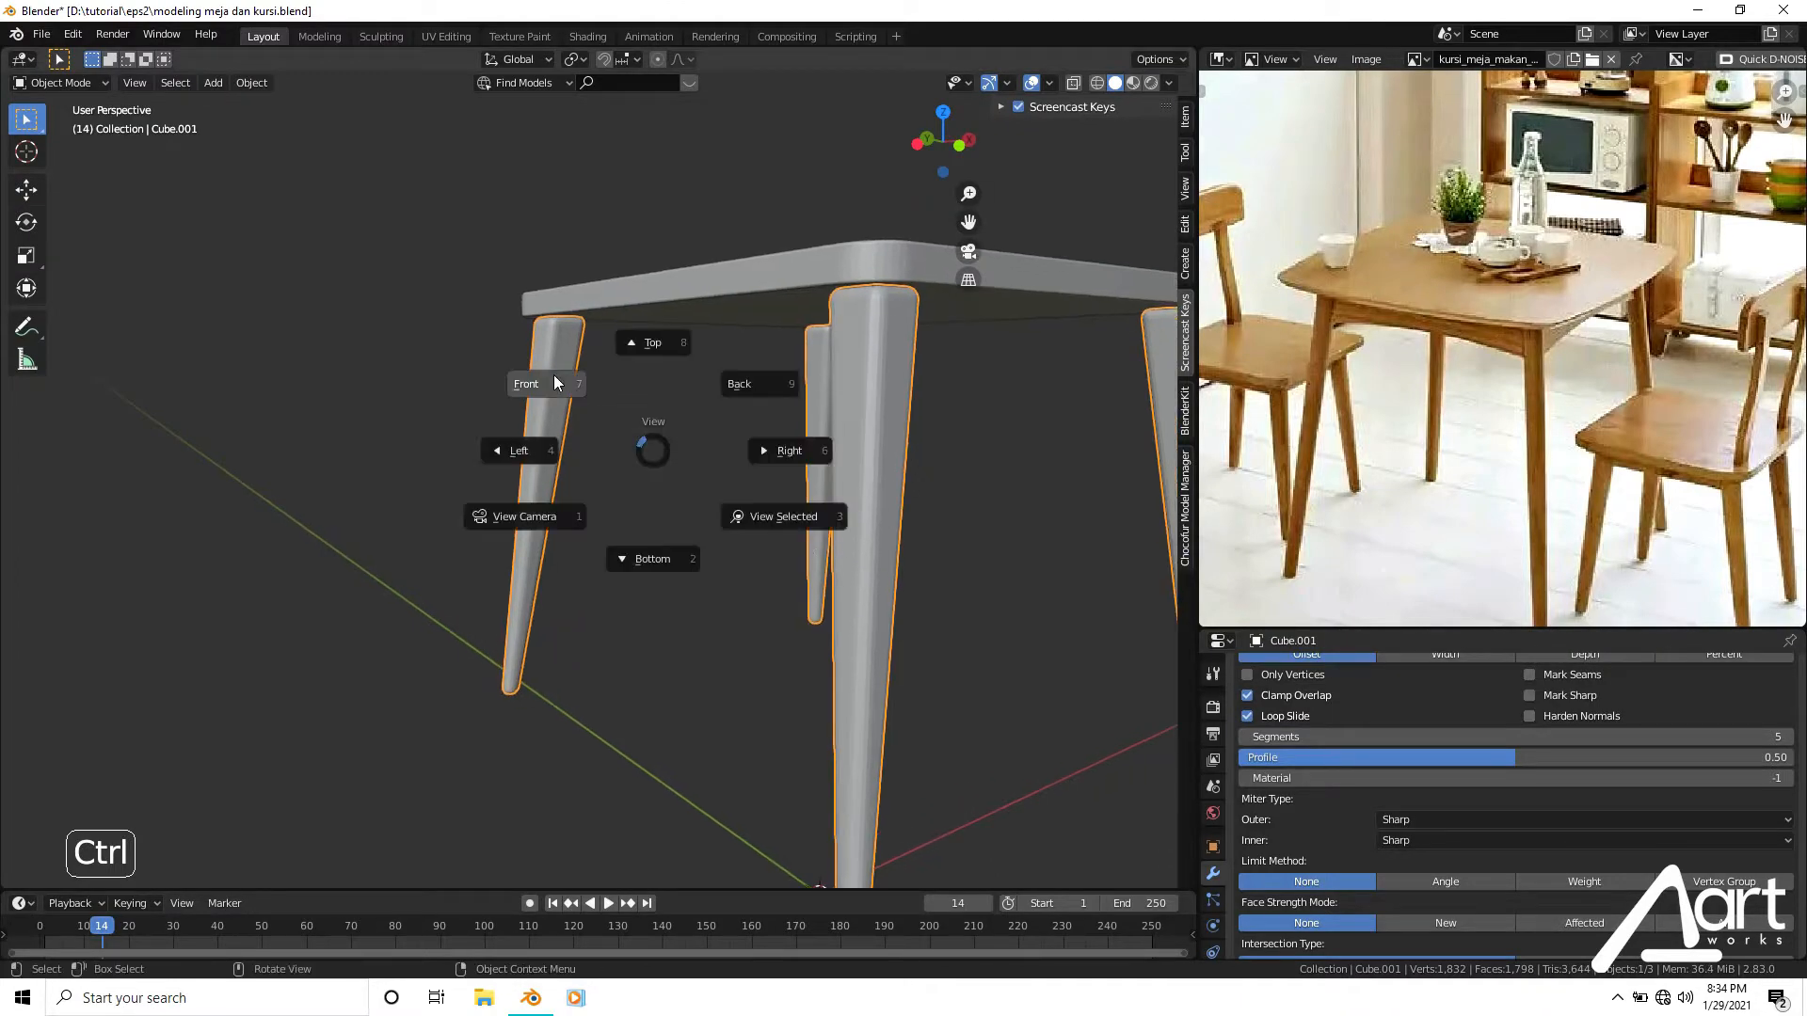
left_click(555, 382)
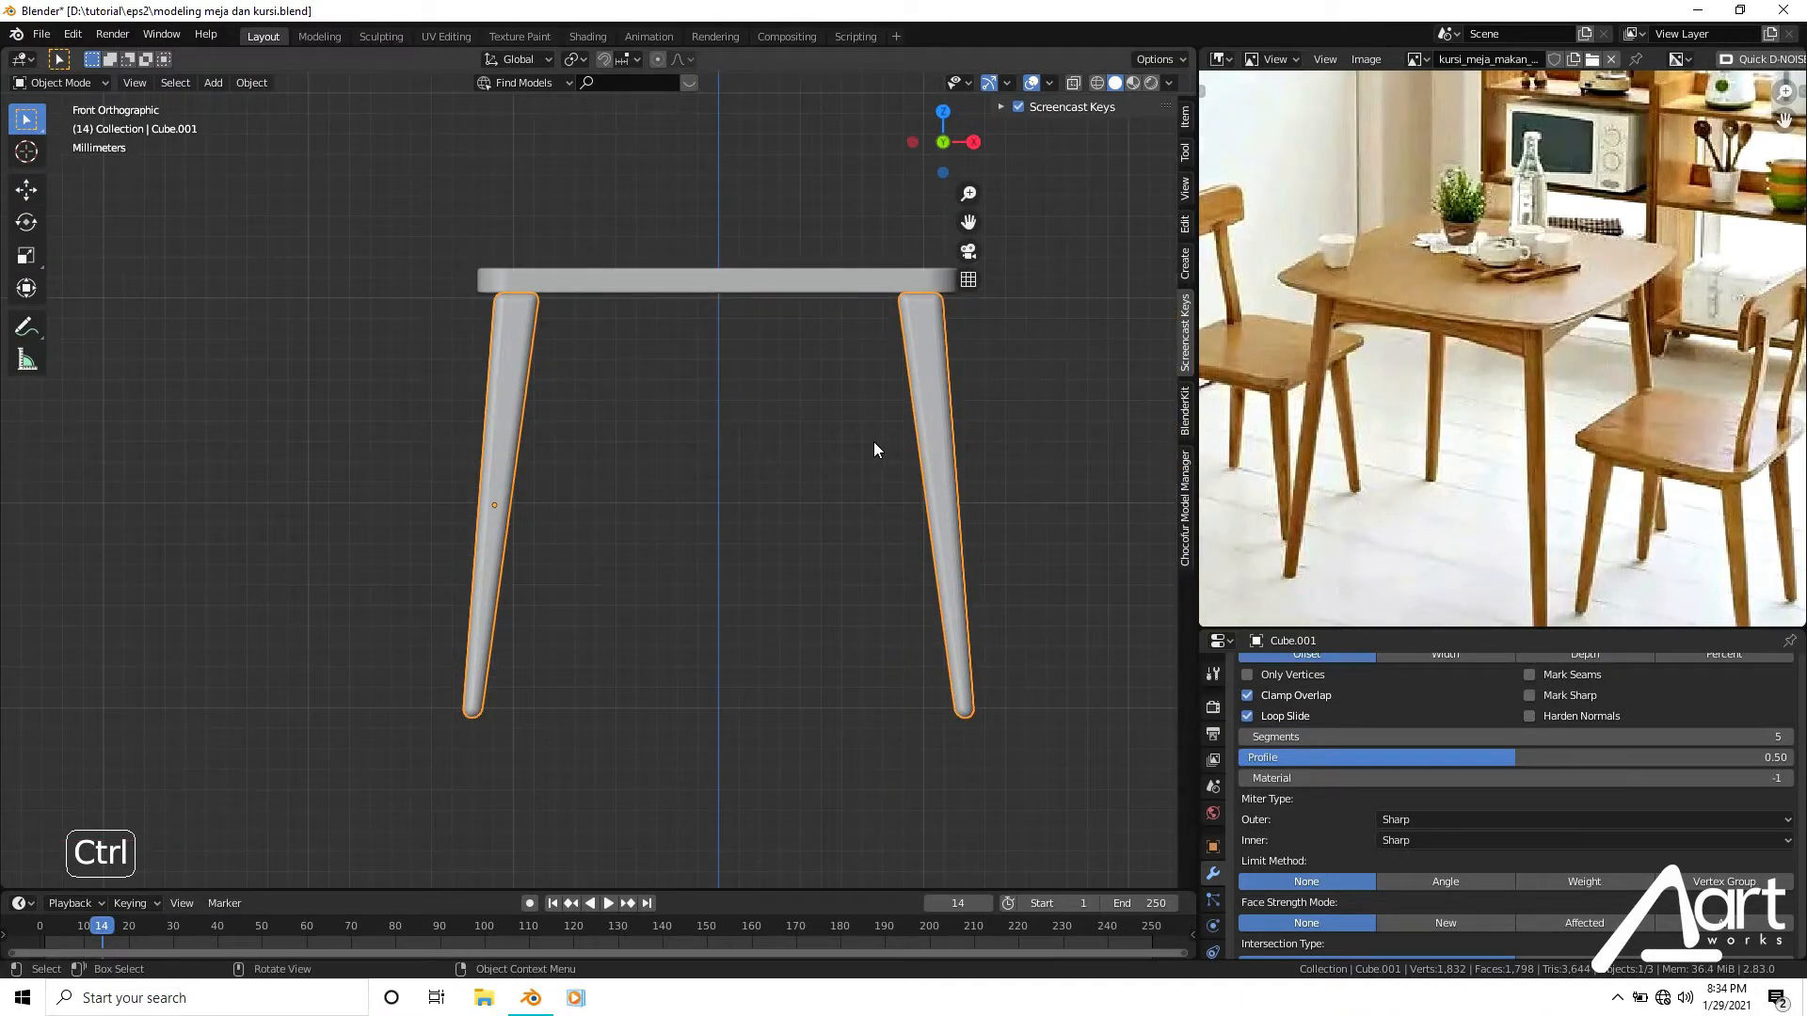
right_click(873, 449)
left_click(871, 471)
Apply Shade Smooth to the seat slab.
middle_click_drag(871, 467, 727, 569)
left_click(750, 427)
left_click(768, 503)
right_click(768, 503)
left_click(779, 521)
scroll(752, 565, "down", 3)
left_click(732, 580)
Move the seat slab and legs together down along Z until the feet rest on the ground line.
key("KP_1")
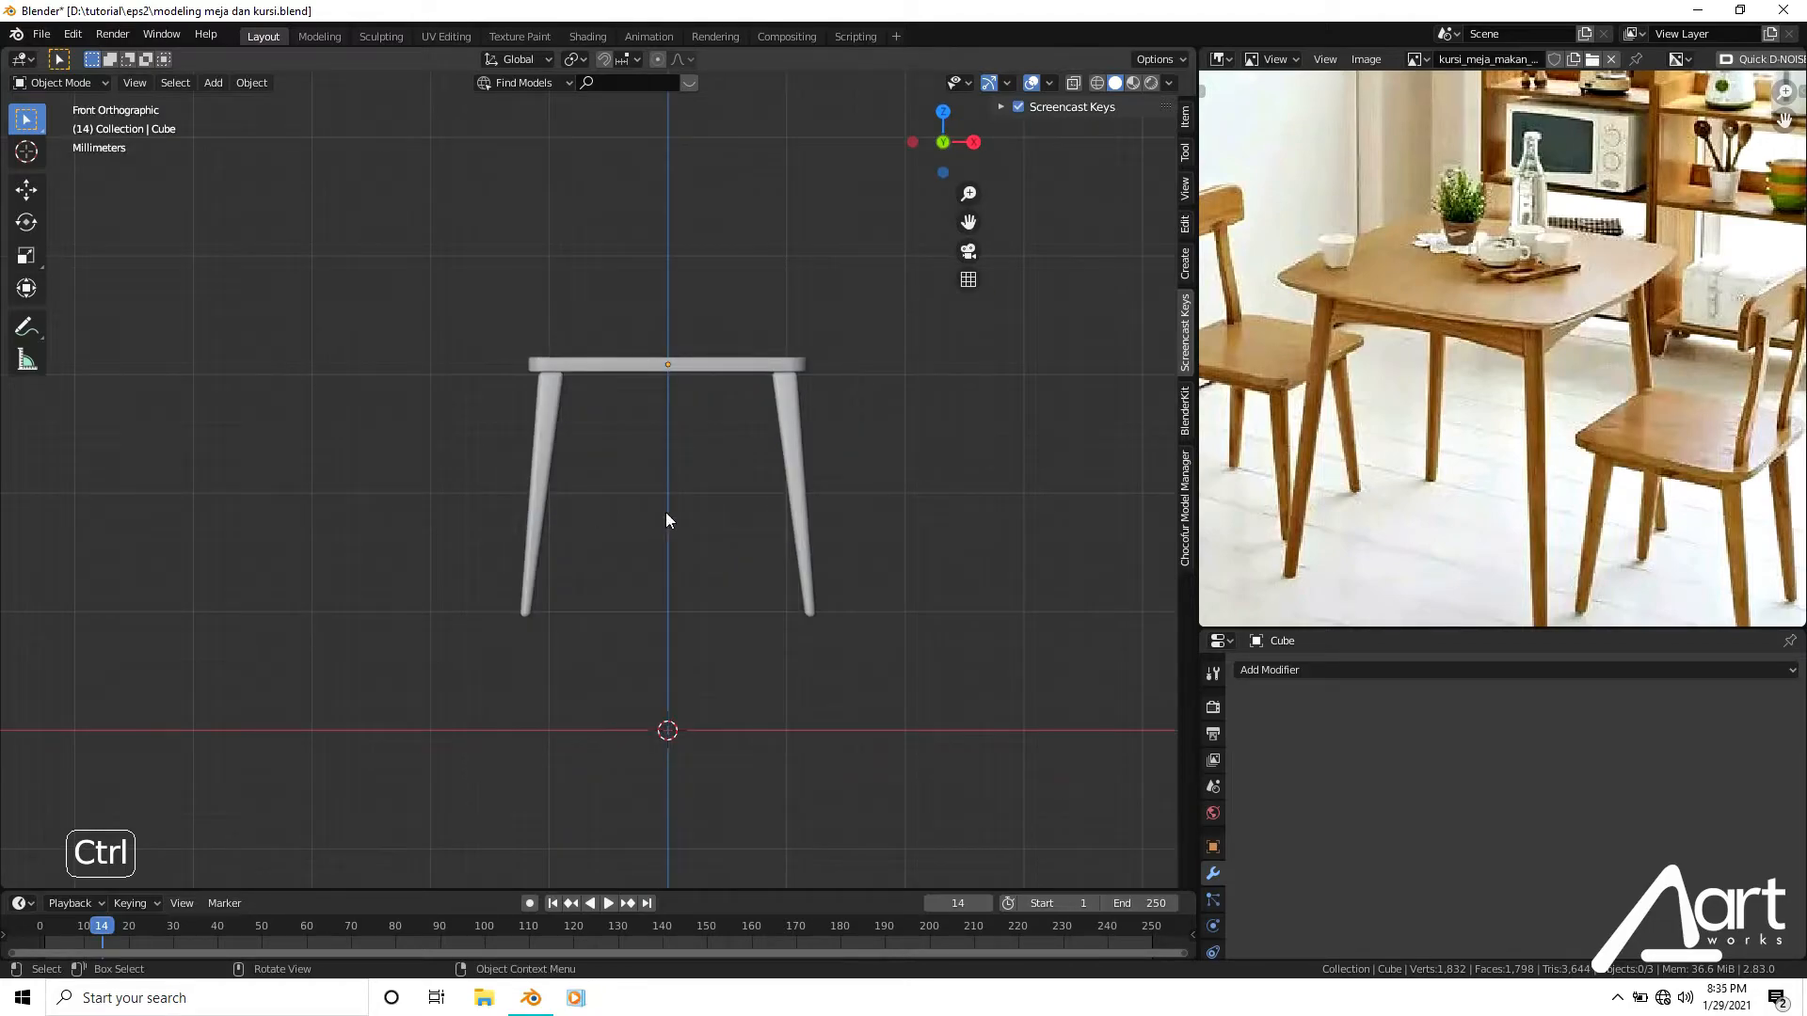
left_click_drag(497, 285, 822, 557)
scroll(823, 557, "up", 1)
key("g")
key("z")
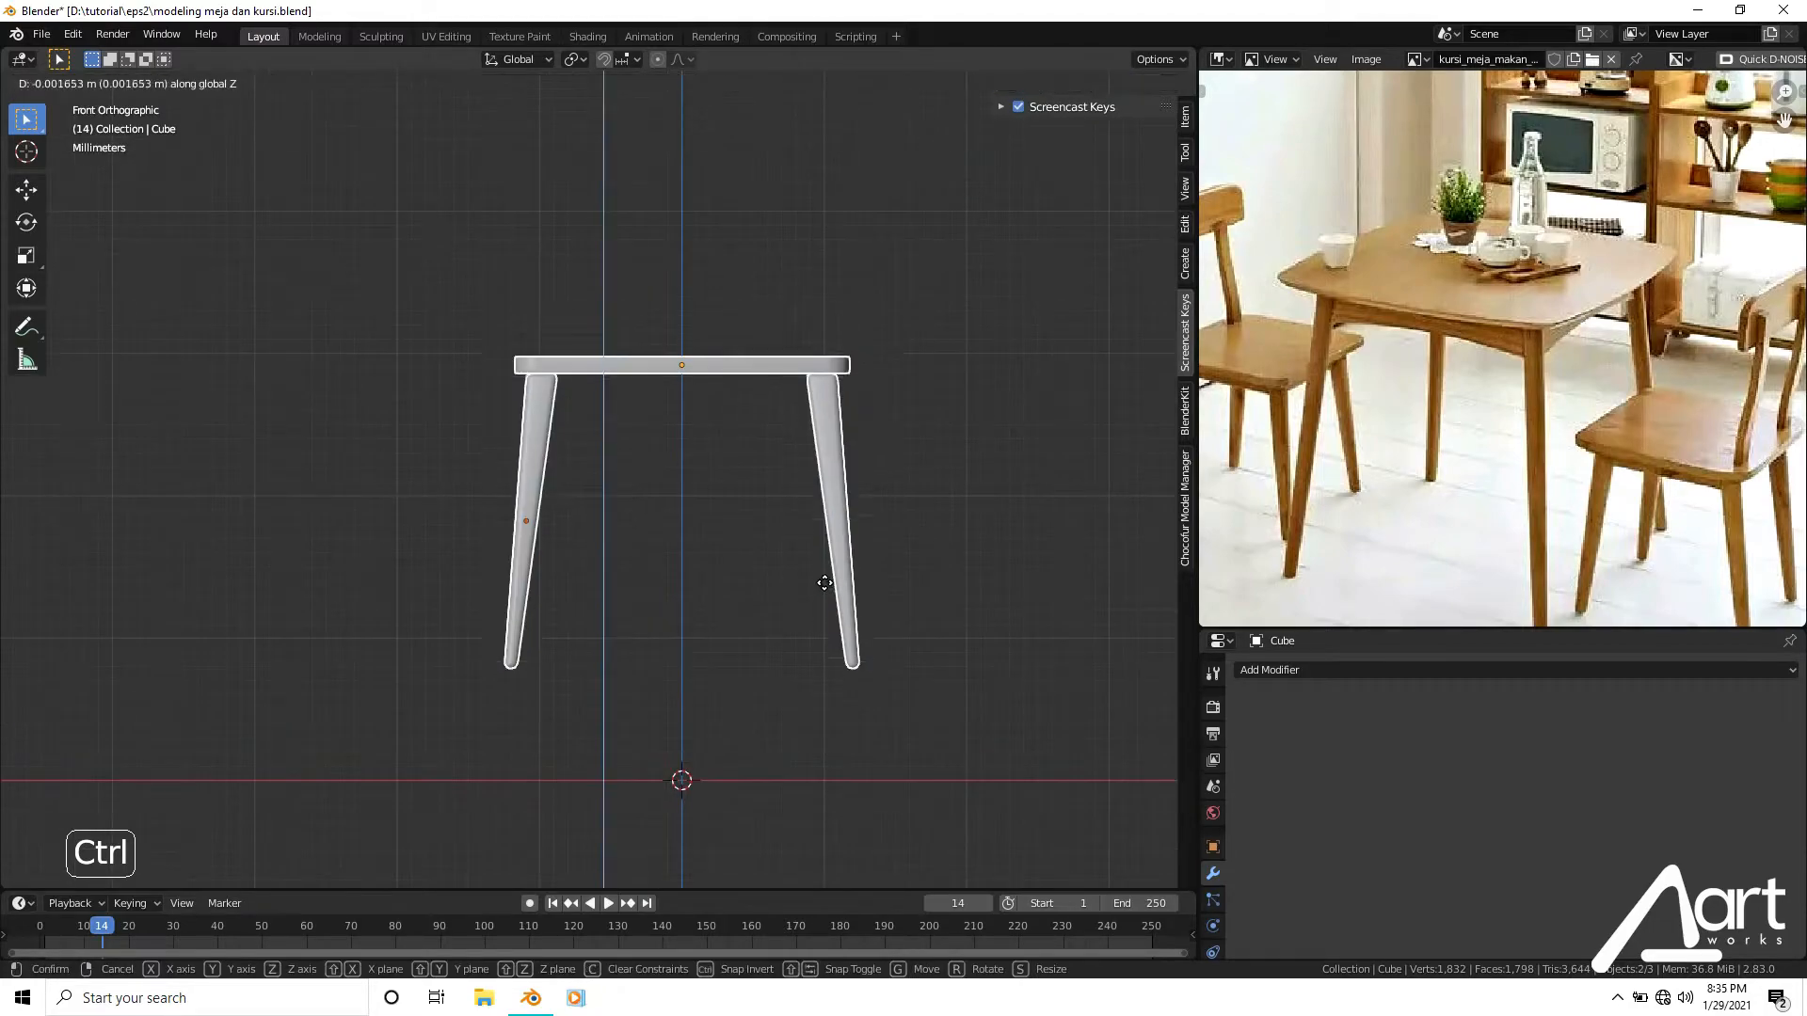
left_click(828, 670, "ctrl")
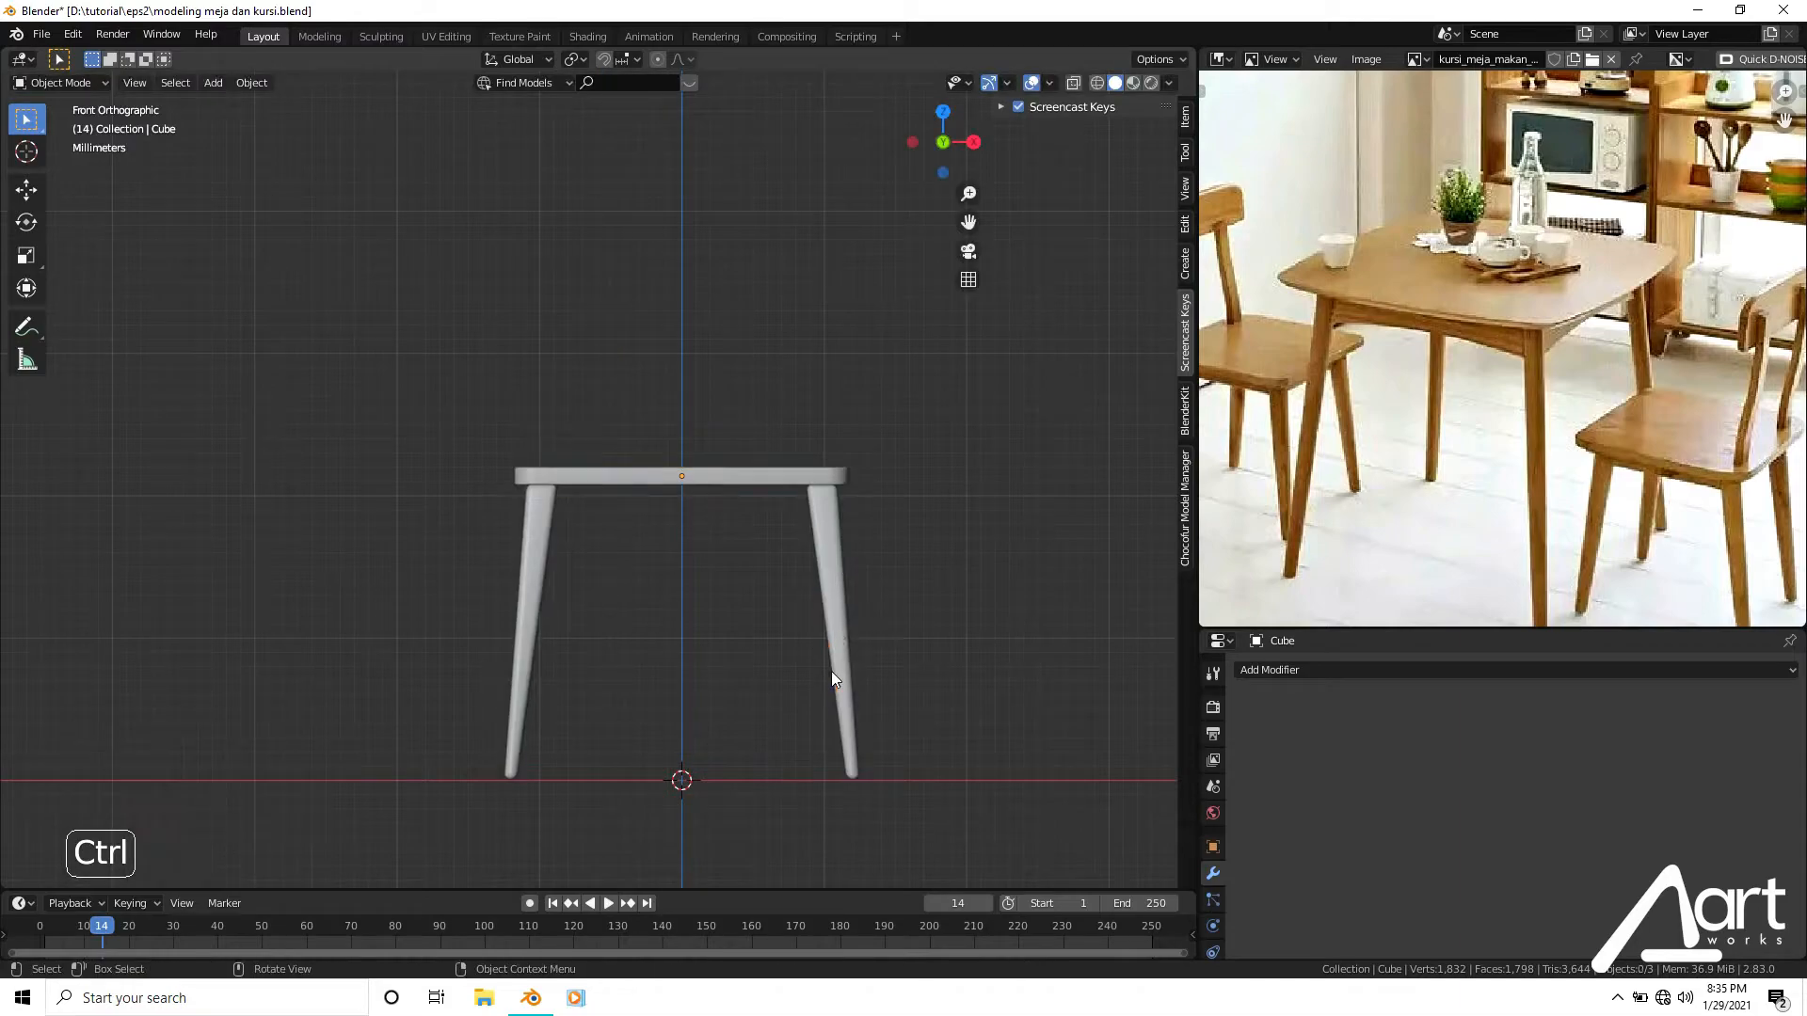
left_click(836, 619)
left_click(904, 612)
middle_click_drag(903, 613, 819, 556)
middle_click_drag(748, 247, 800, 508)
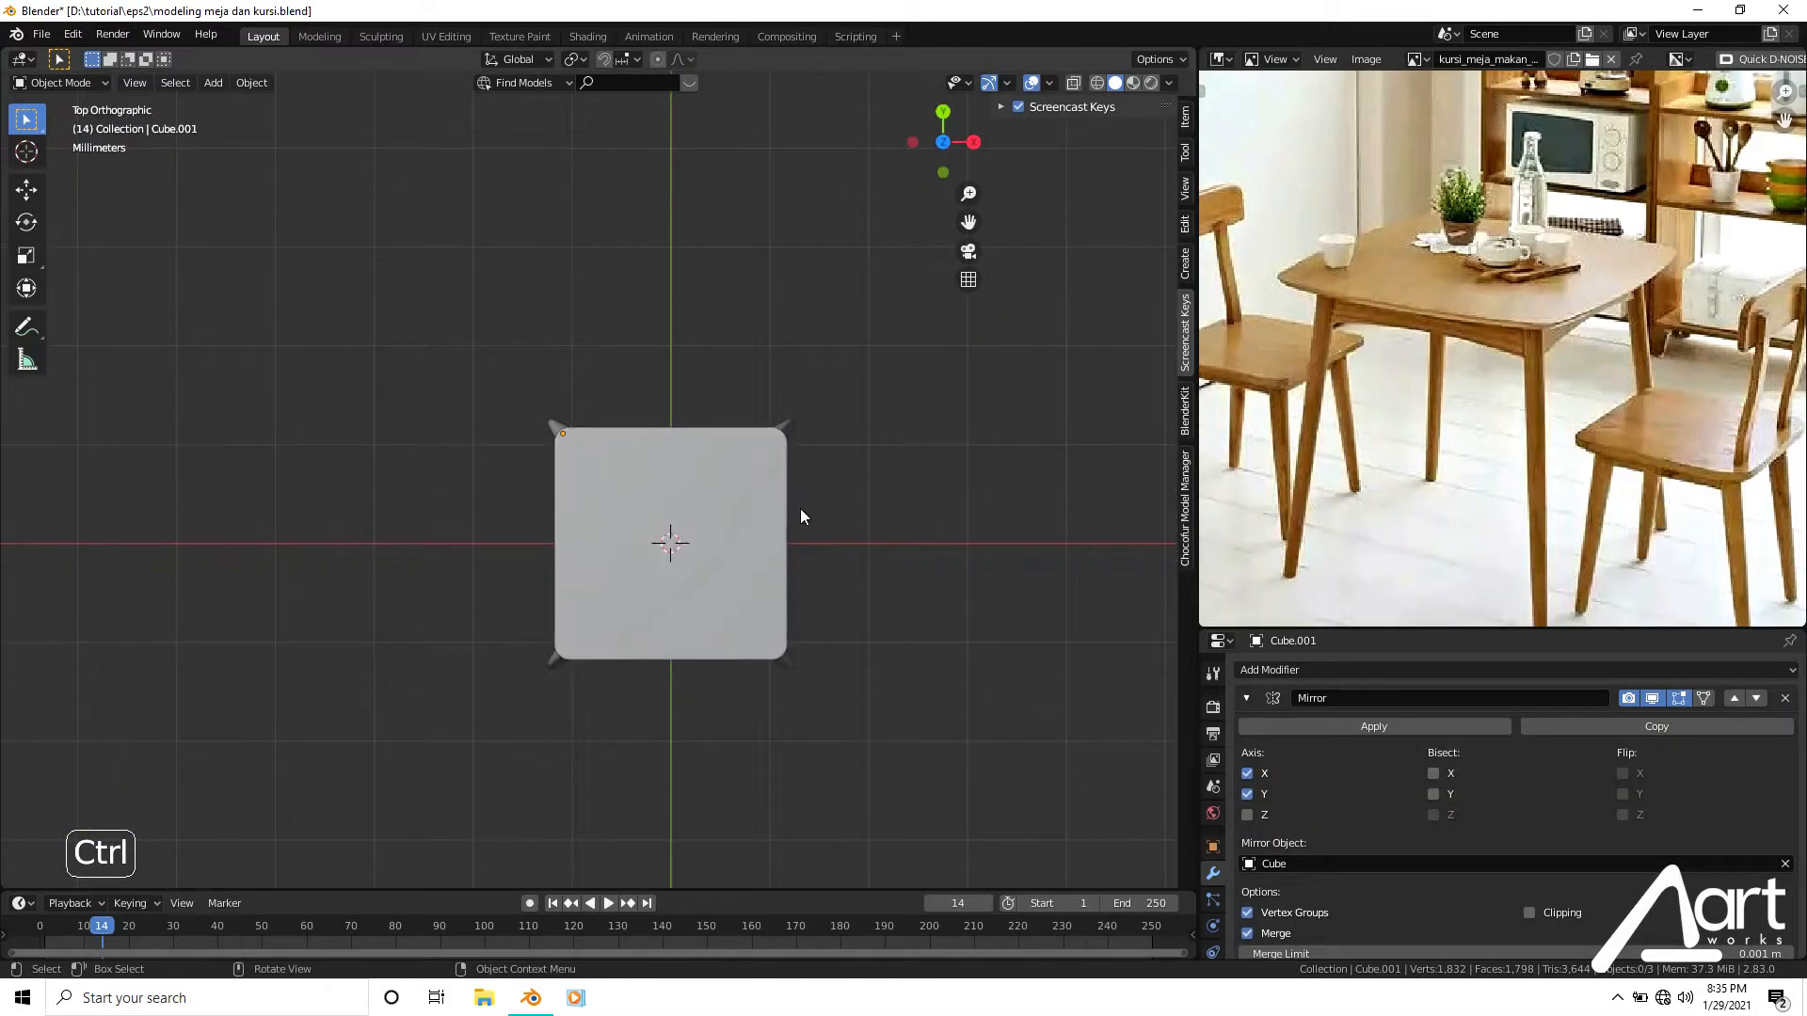
scroll(824, 557, "up", 1)
scroll(705, 569, "up", 1)
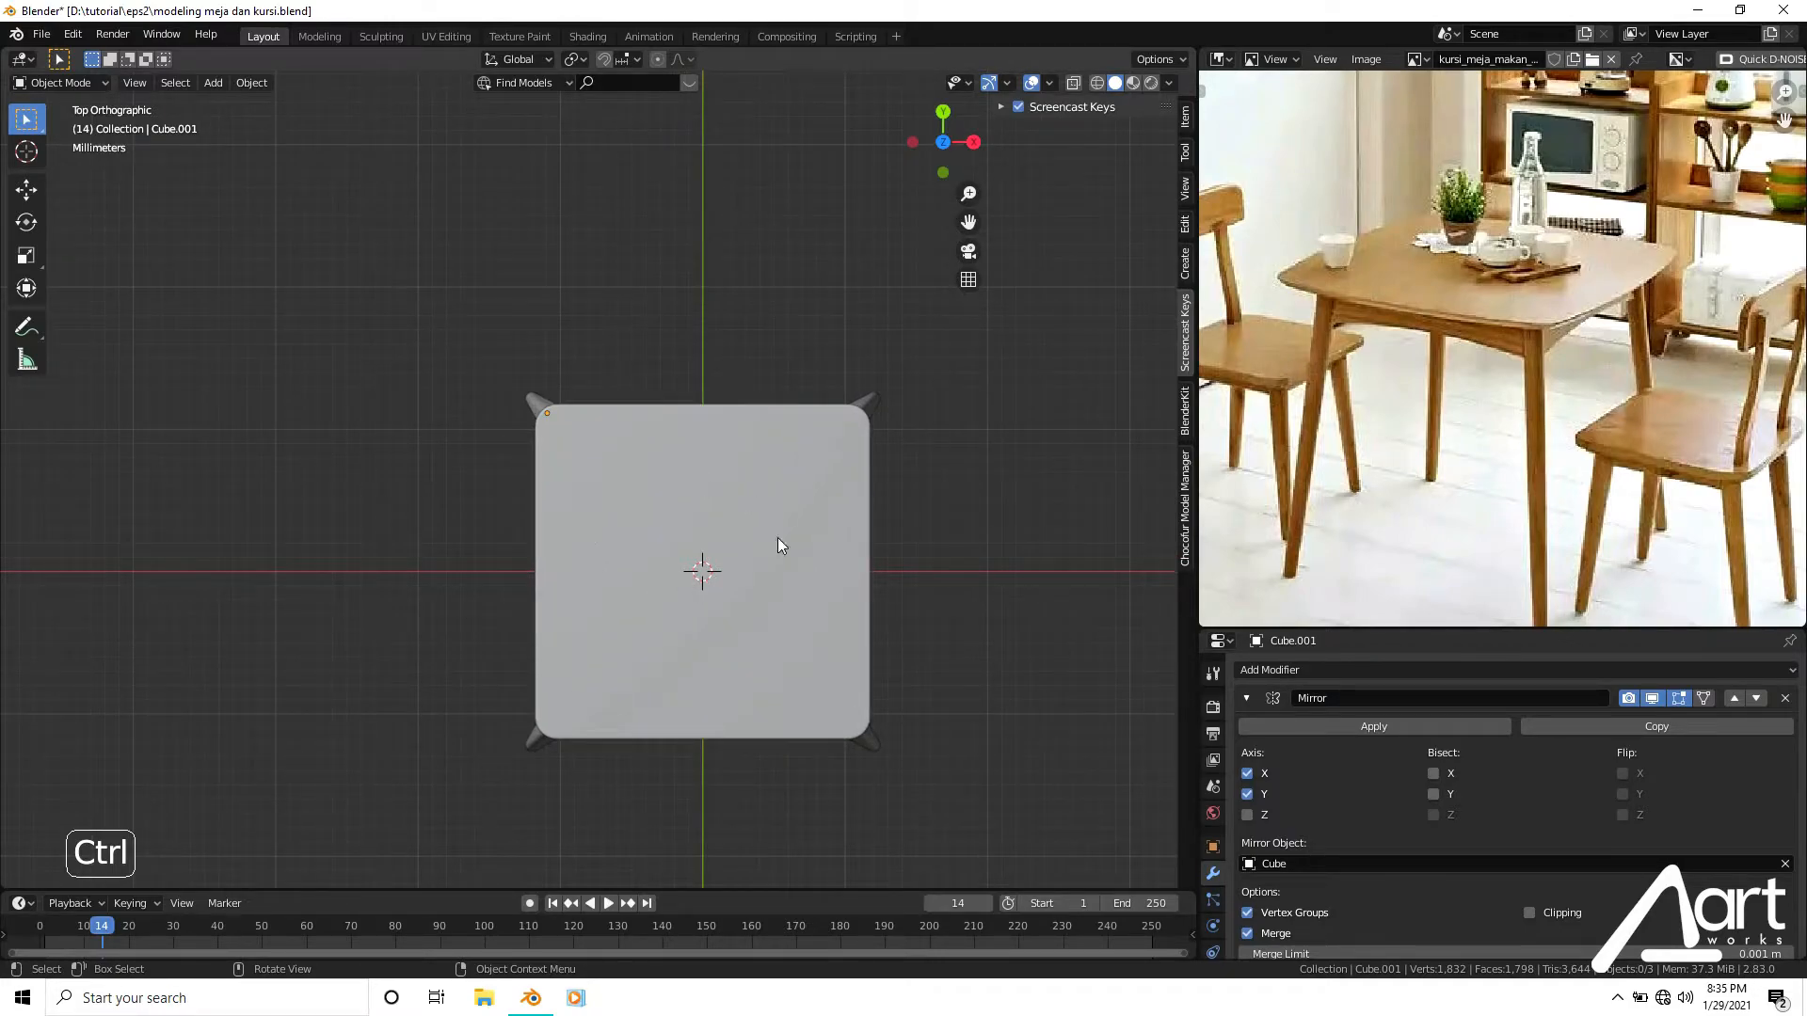
middle_click_drag(704, 579, 709, 365)
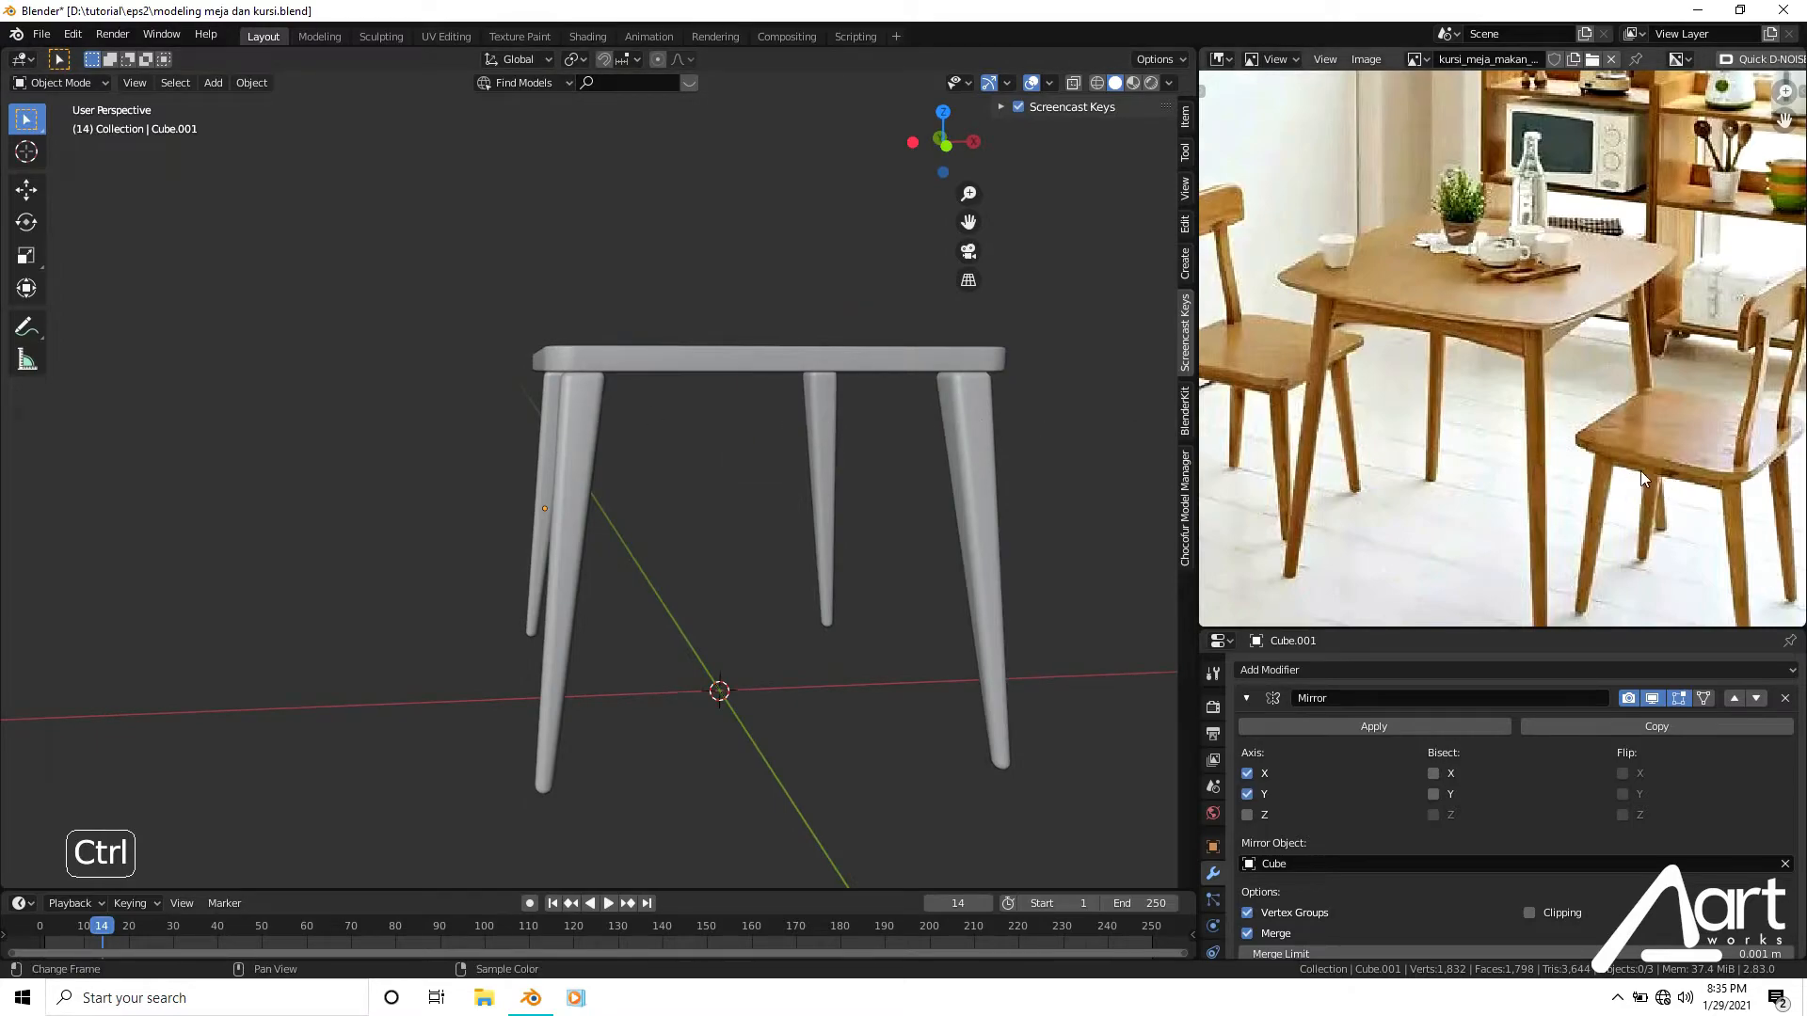
Snap the 3D cursor to the origin of the selected legs.
key("KP_1")
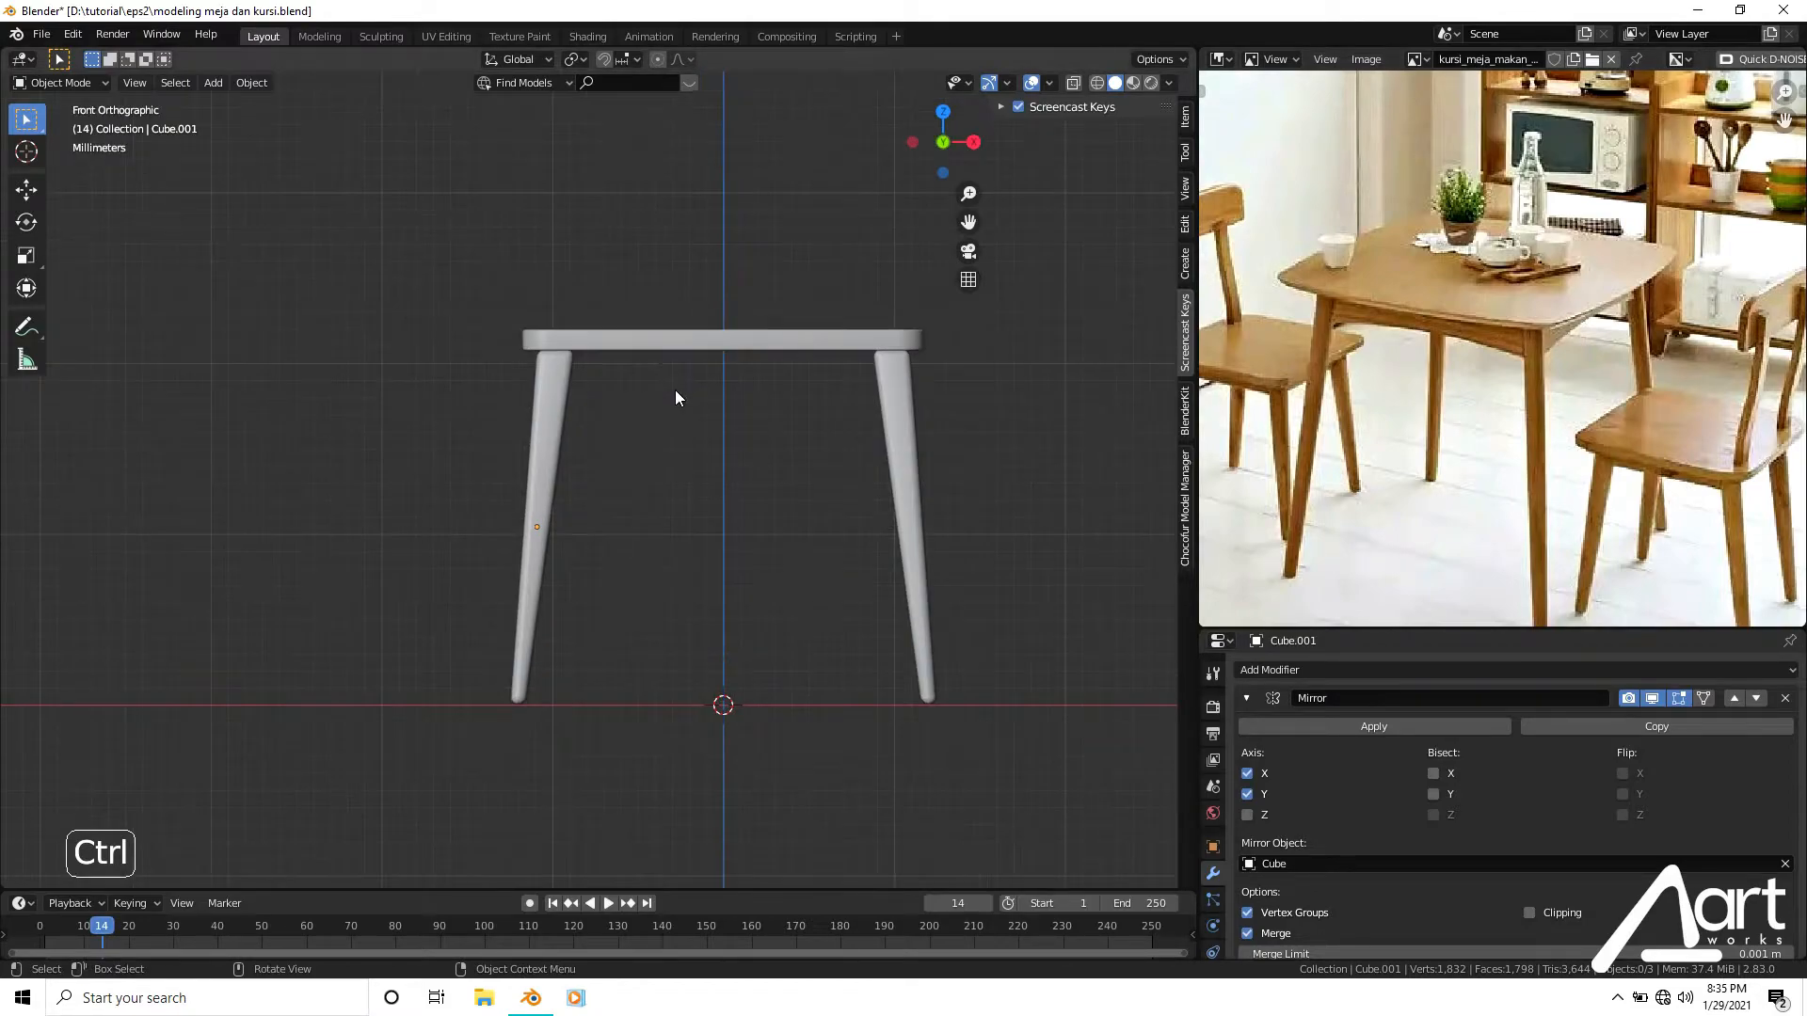
left_click(551, 383)
key("shift+s")
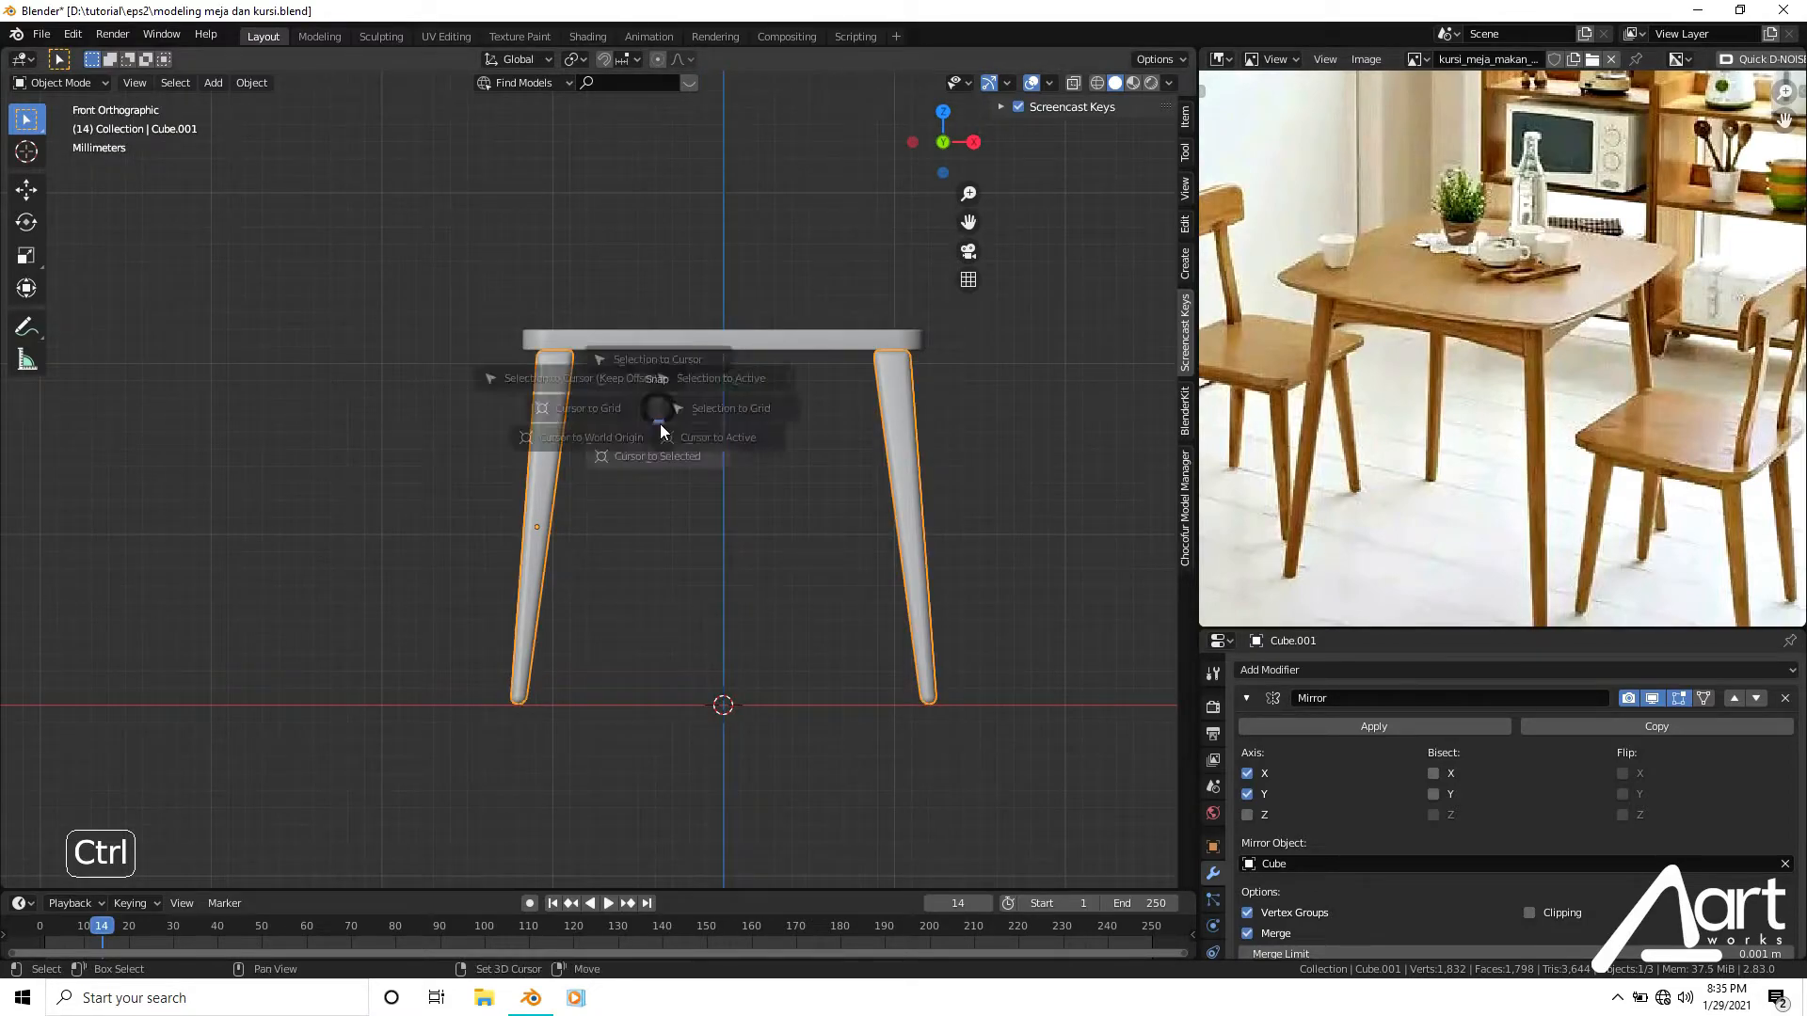
left_click(675, 625)
key("shift+a")
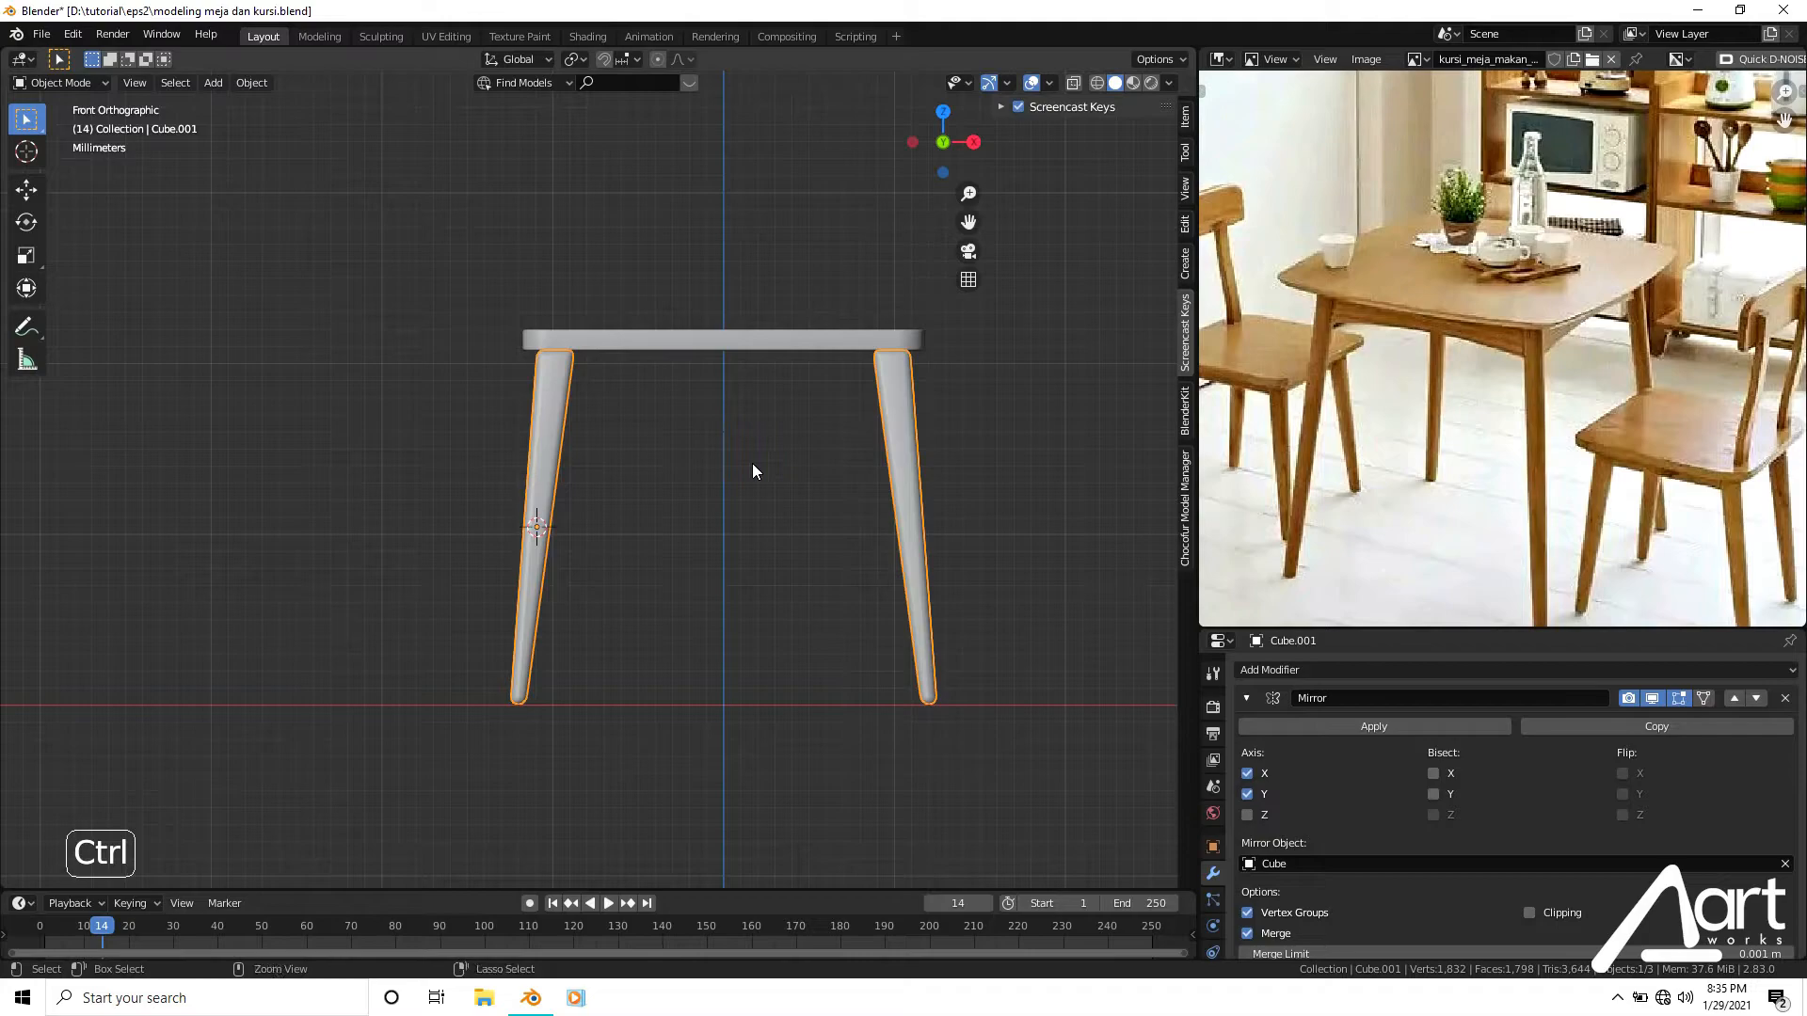
key("ctrl+z")
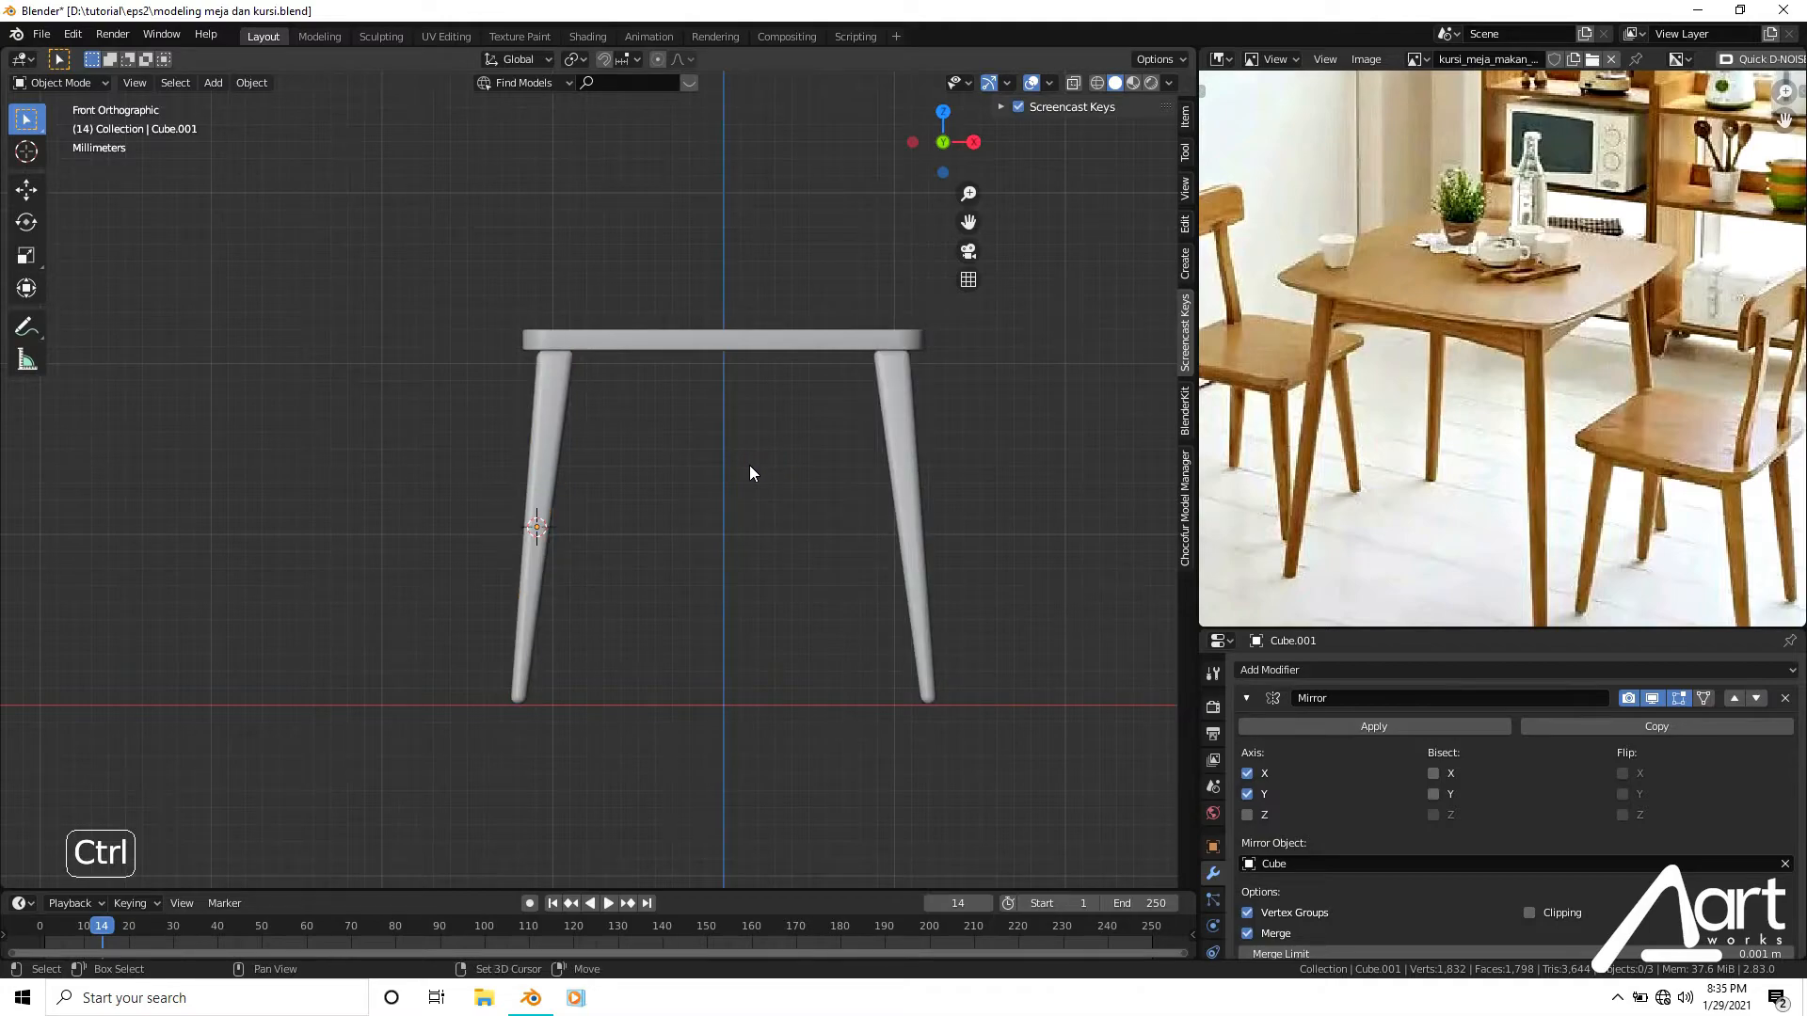
Reset the 3D cursor to the world origin and bring the seat and legs back into front view.
key("shift+c")
key("grave")
left_click(572, 435)
scroll(680, 618, "up", 7)
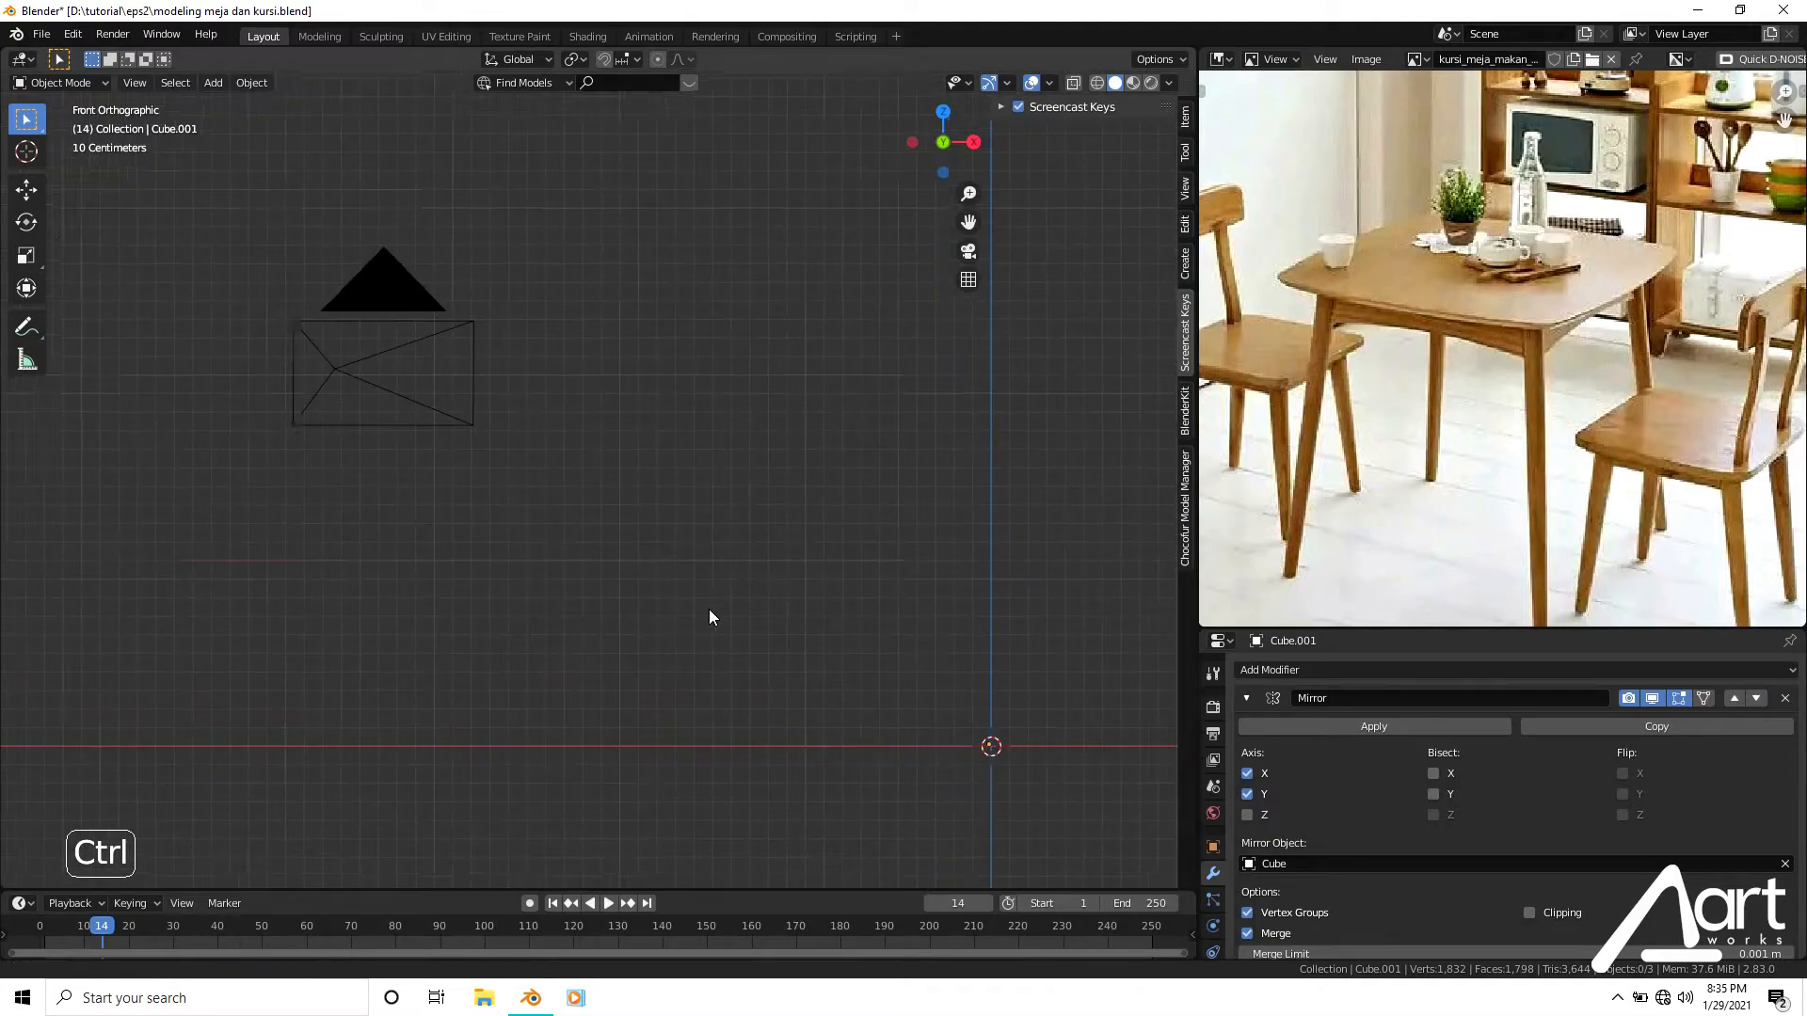
middle_click_drag(710, 611, 437, 418, "shift")
scroll(510, 524, "up", 4)
middle_click_drag(651, 569, 446, 422, "shift")
scroll(612, 519, "up", 9)
middle_click_drag(724, 493, 420, 543, "shift")
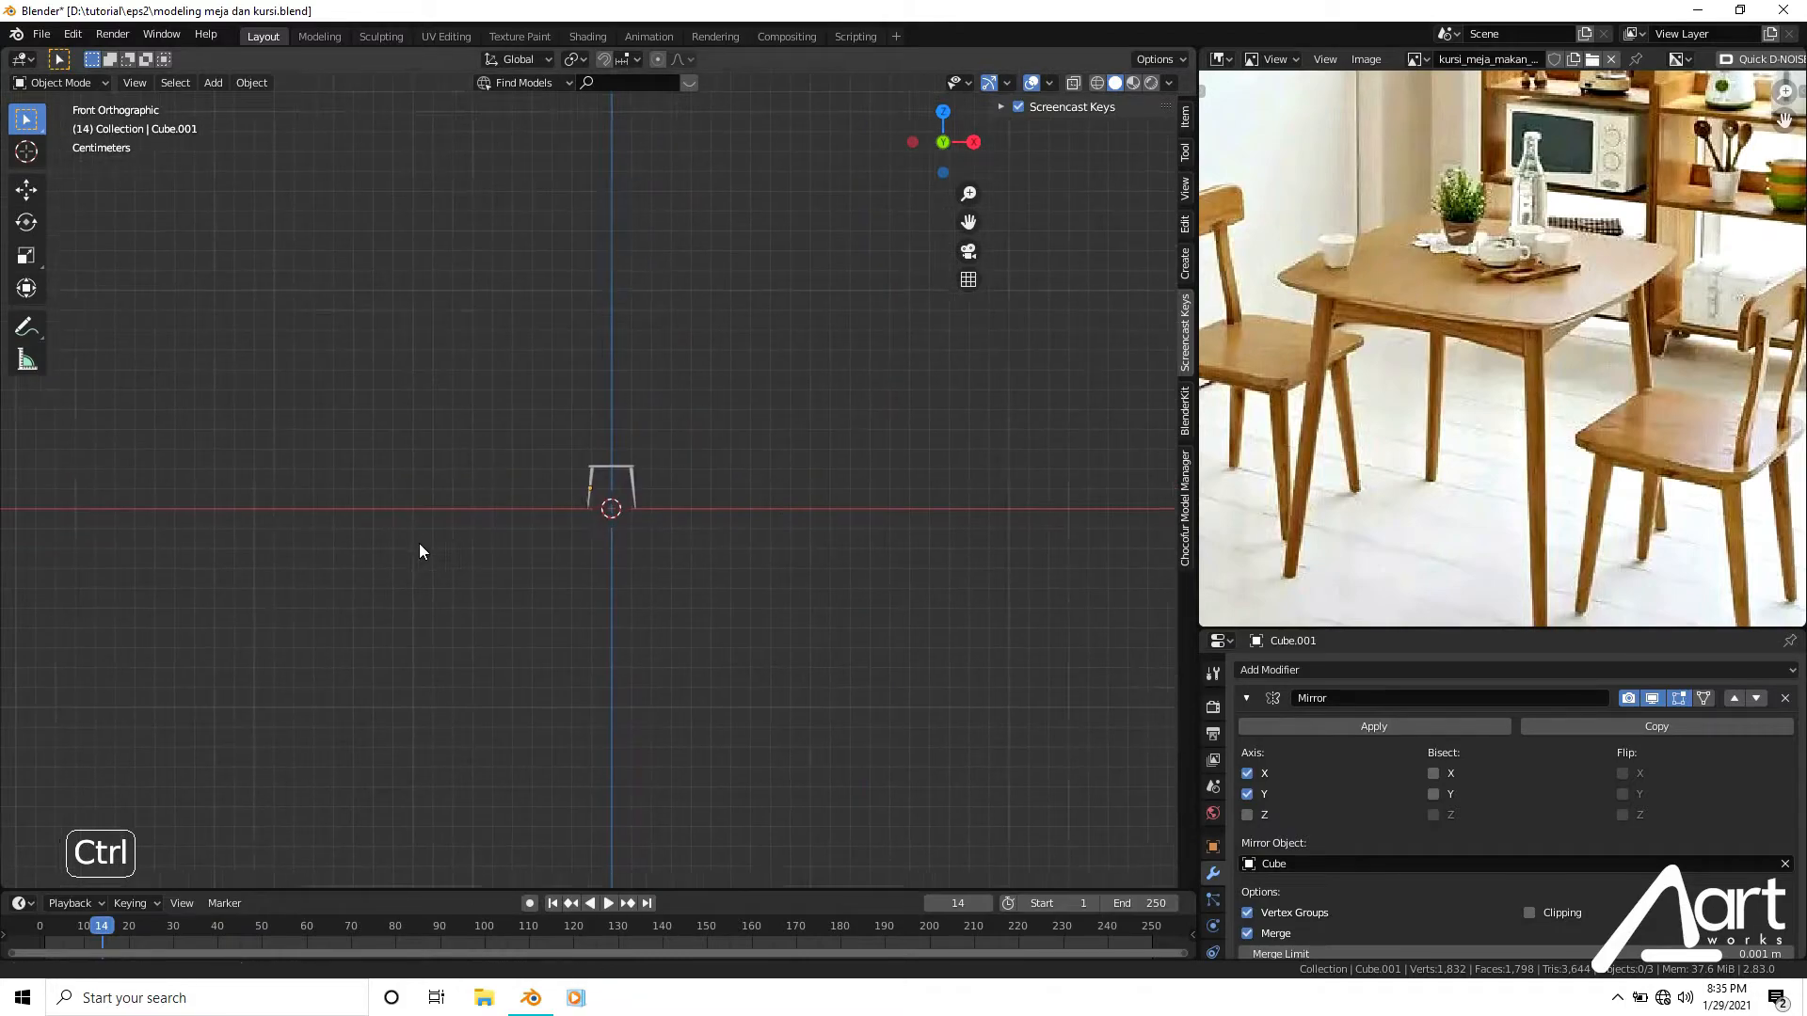
Add a cube at the world origin and scale it down to roughly a third of the seat's width.
scroll(426, 549, "up", 7)
middle_click_drag(945, 381, 482, 563, "shift")
scroll(487, 565, "up", 8)
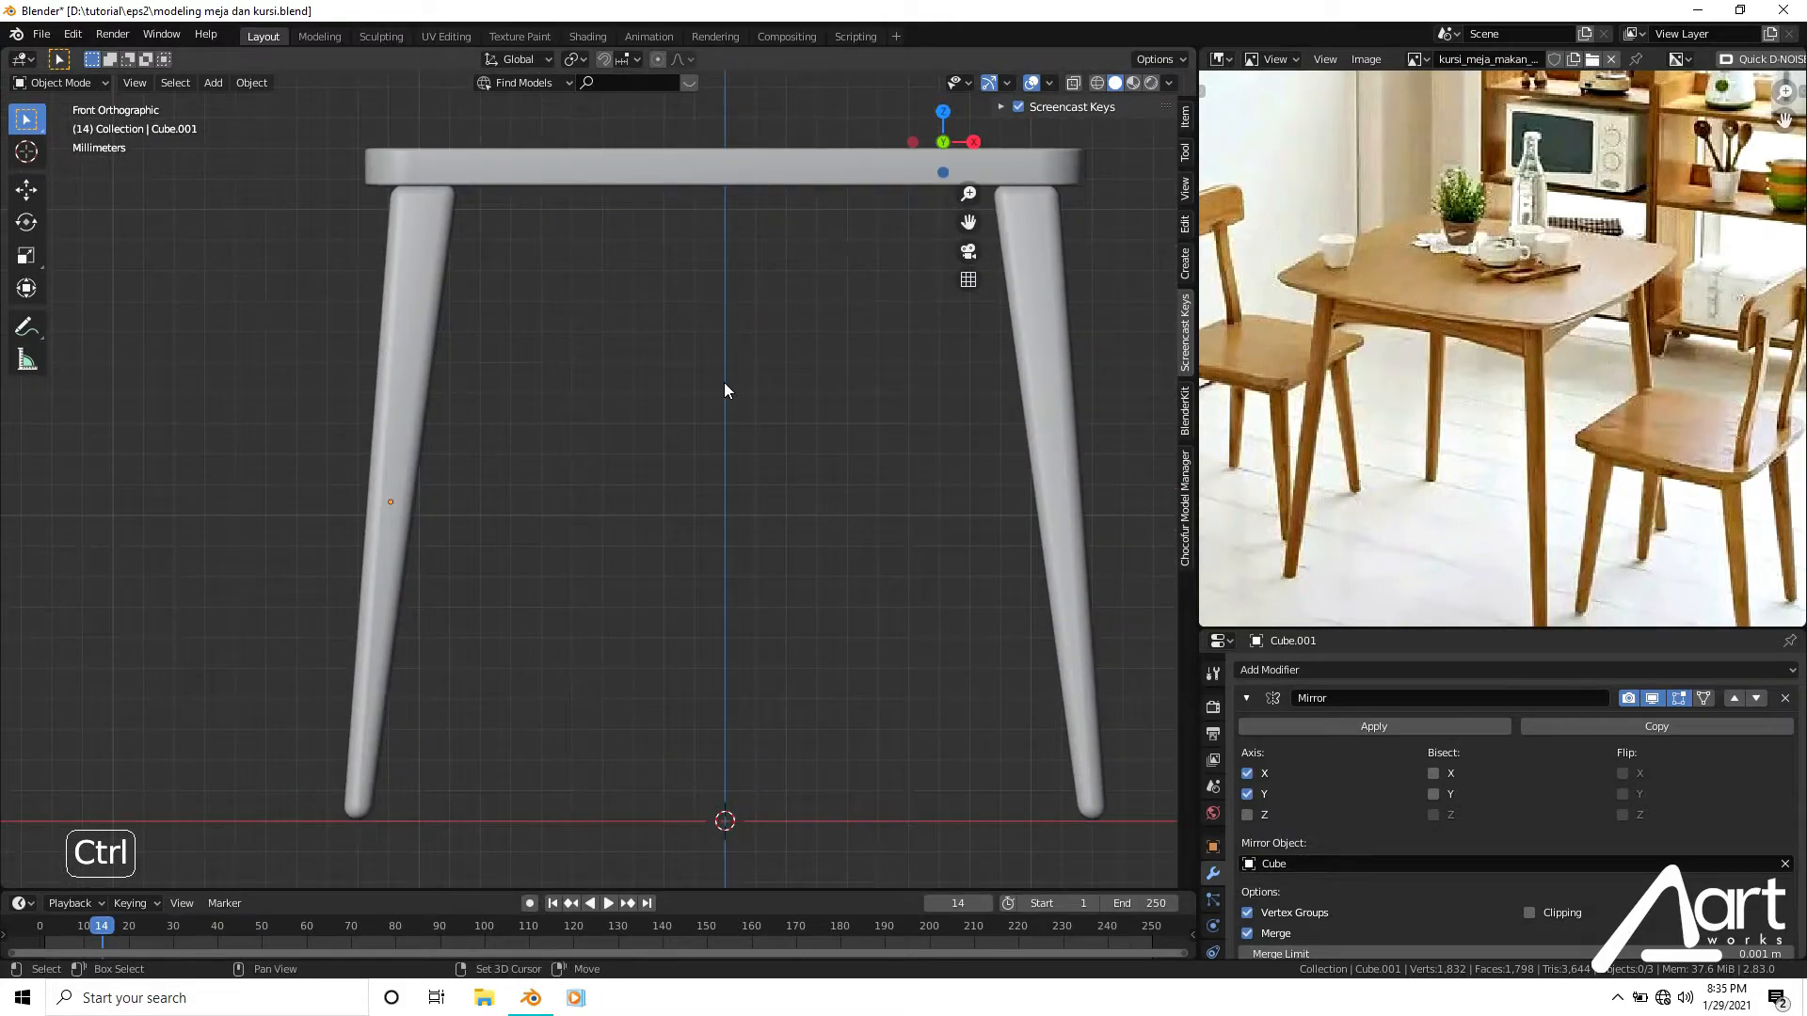
key("shift+a")
left_click(776, 398)
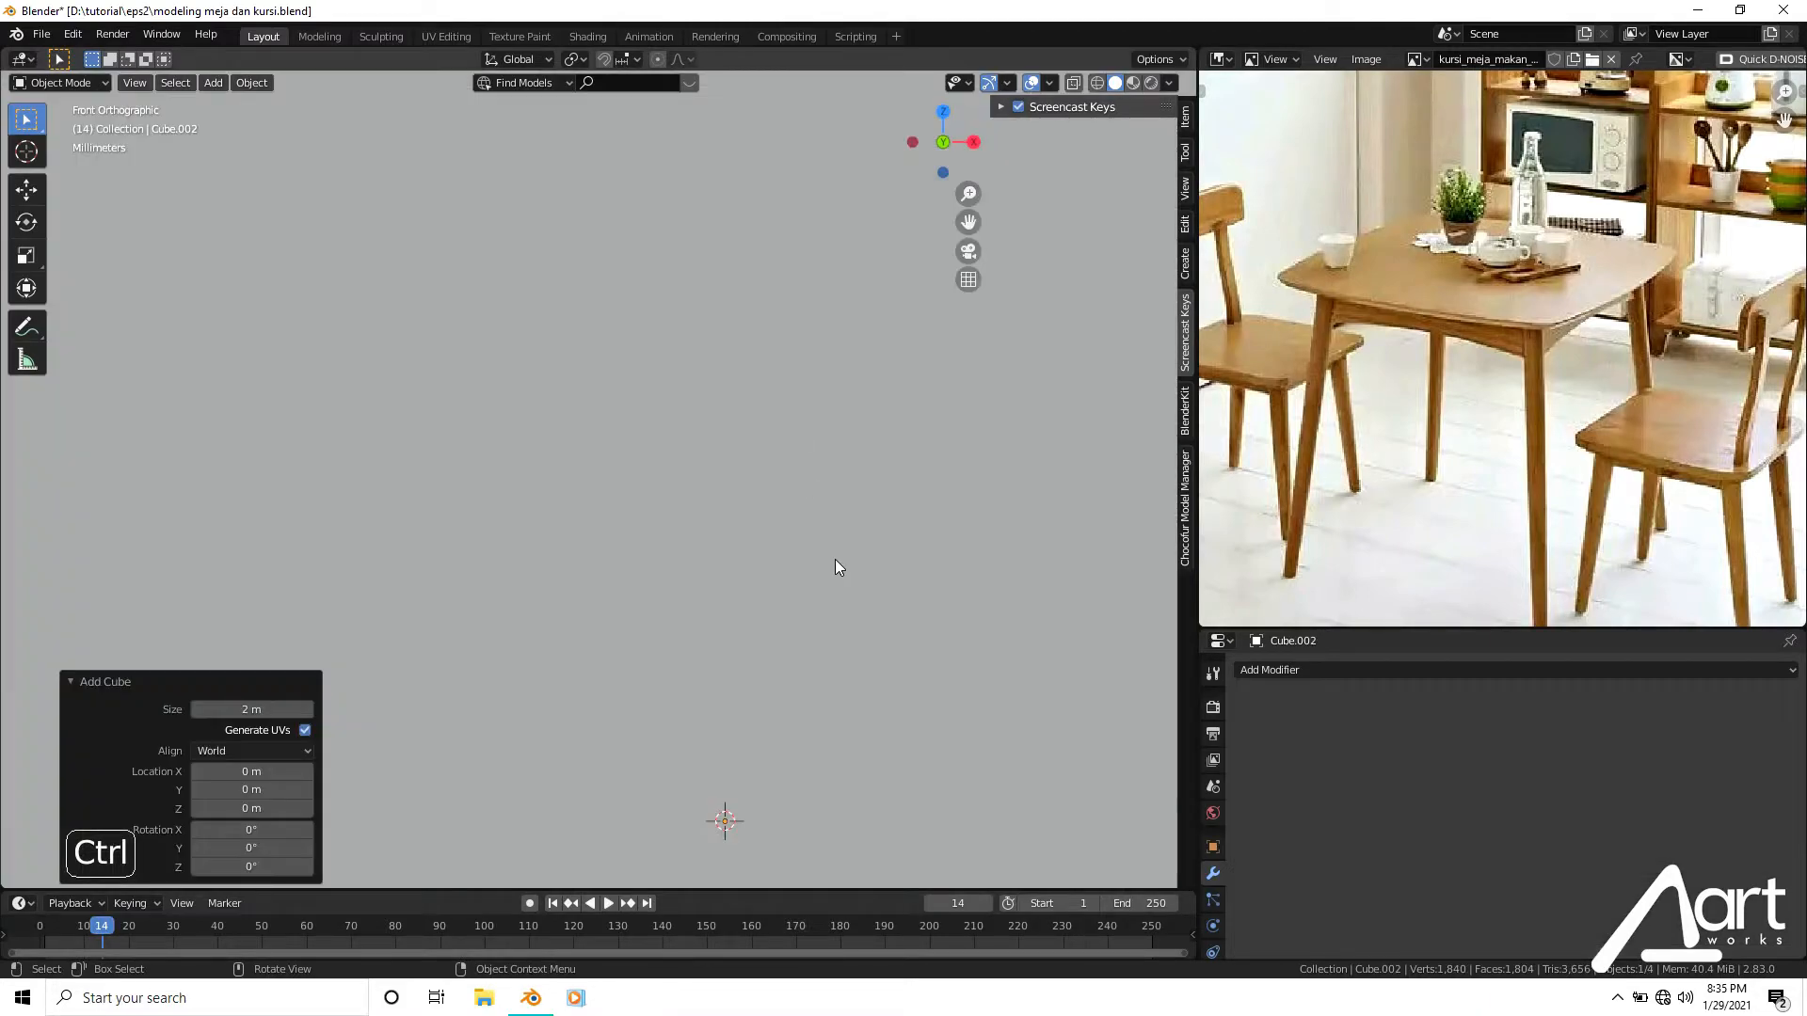
key("s")
left_click(718, 753)
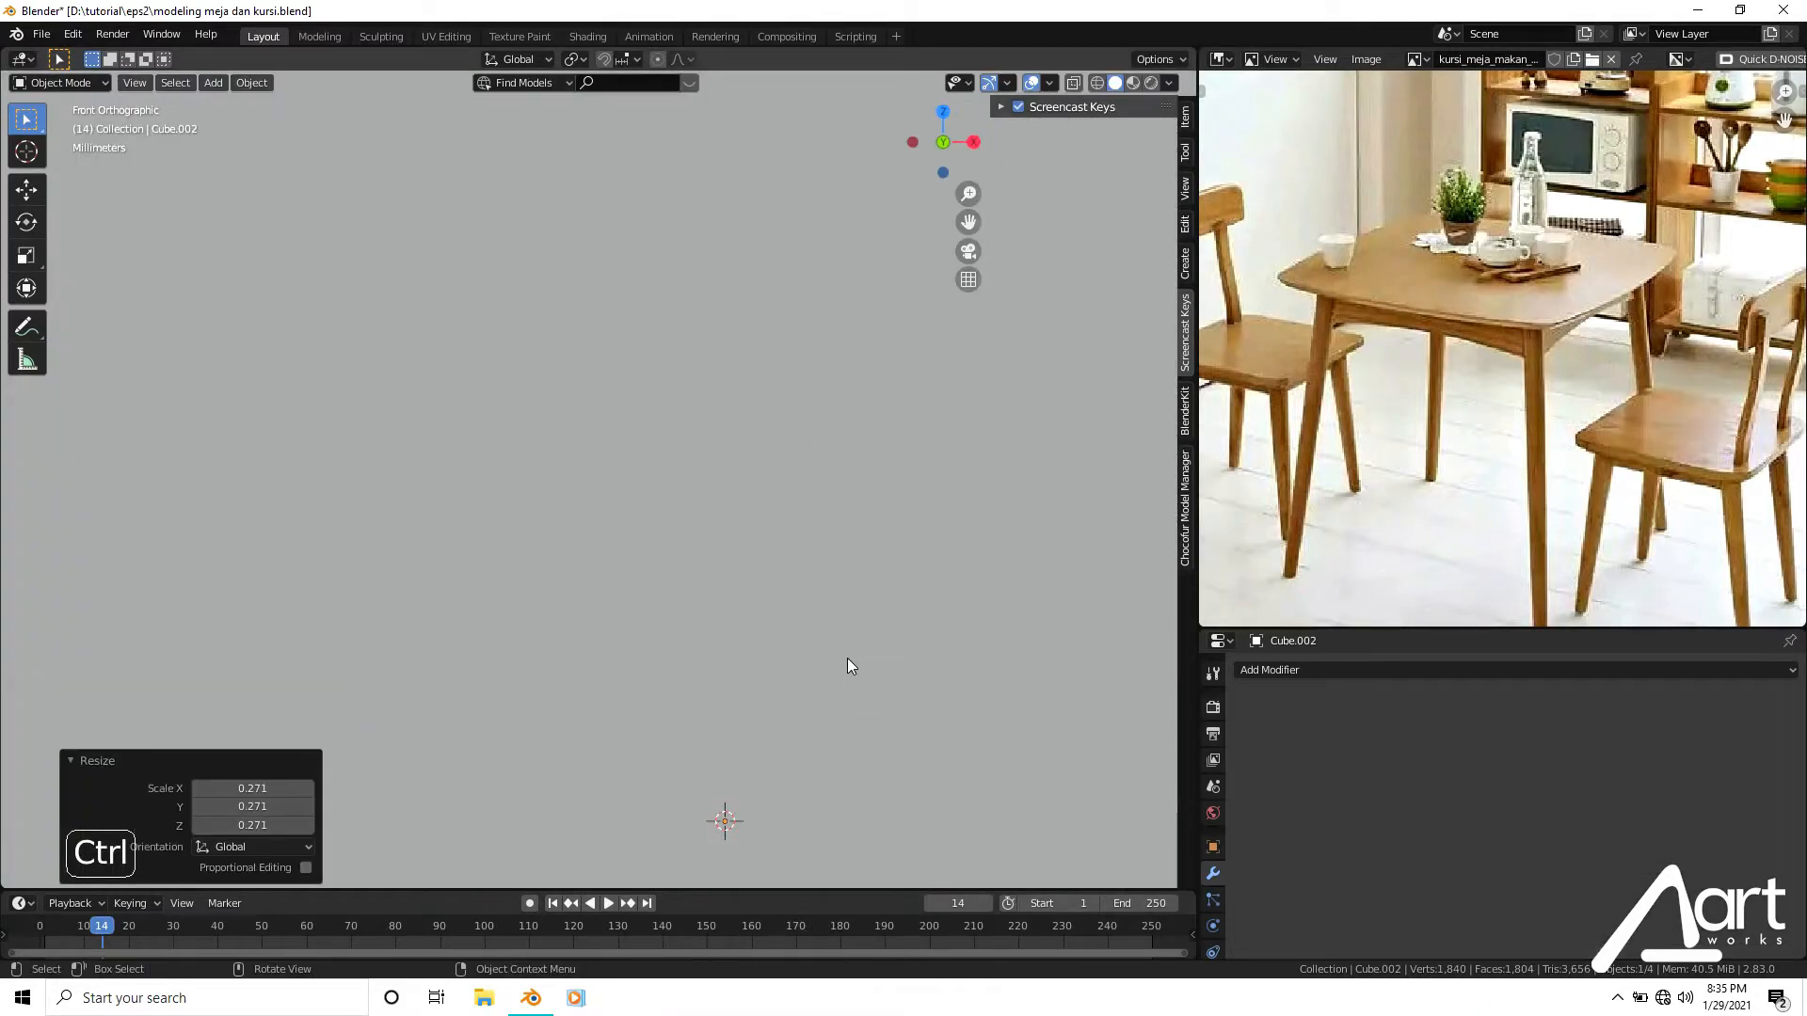
key("s")
left_click(736, 753)
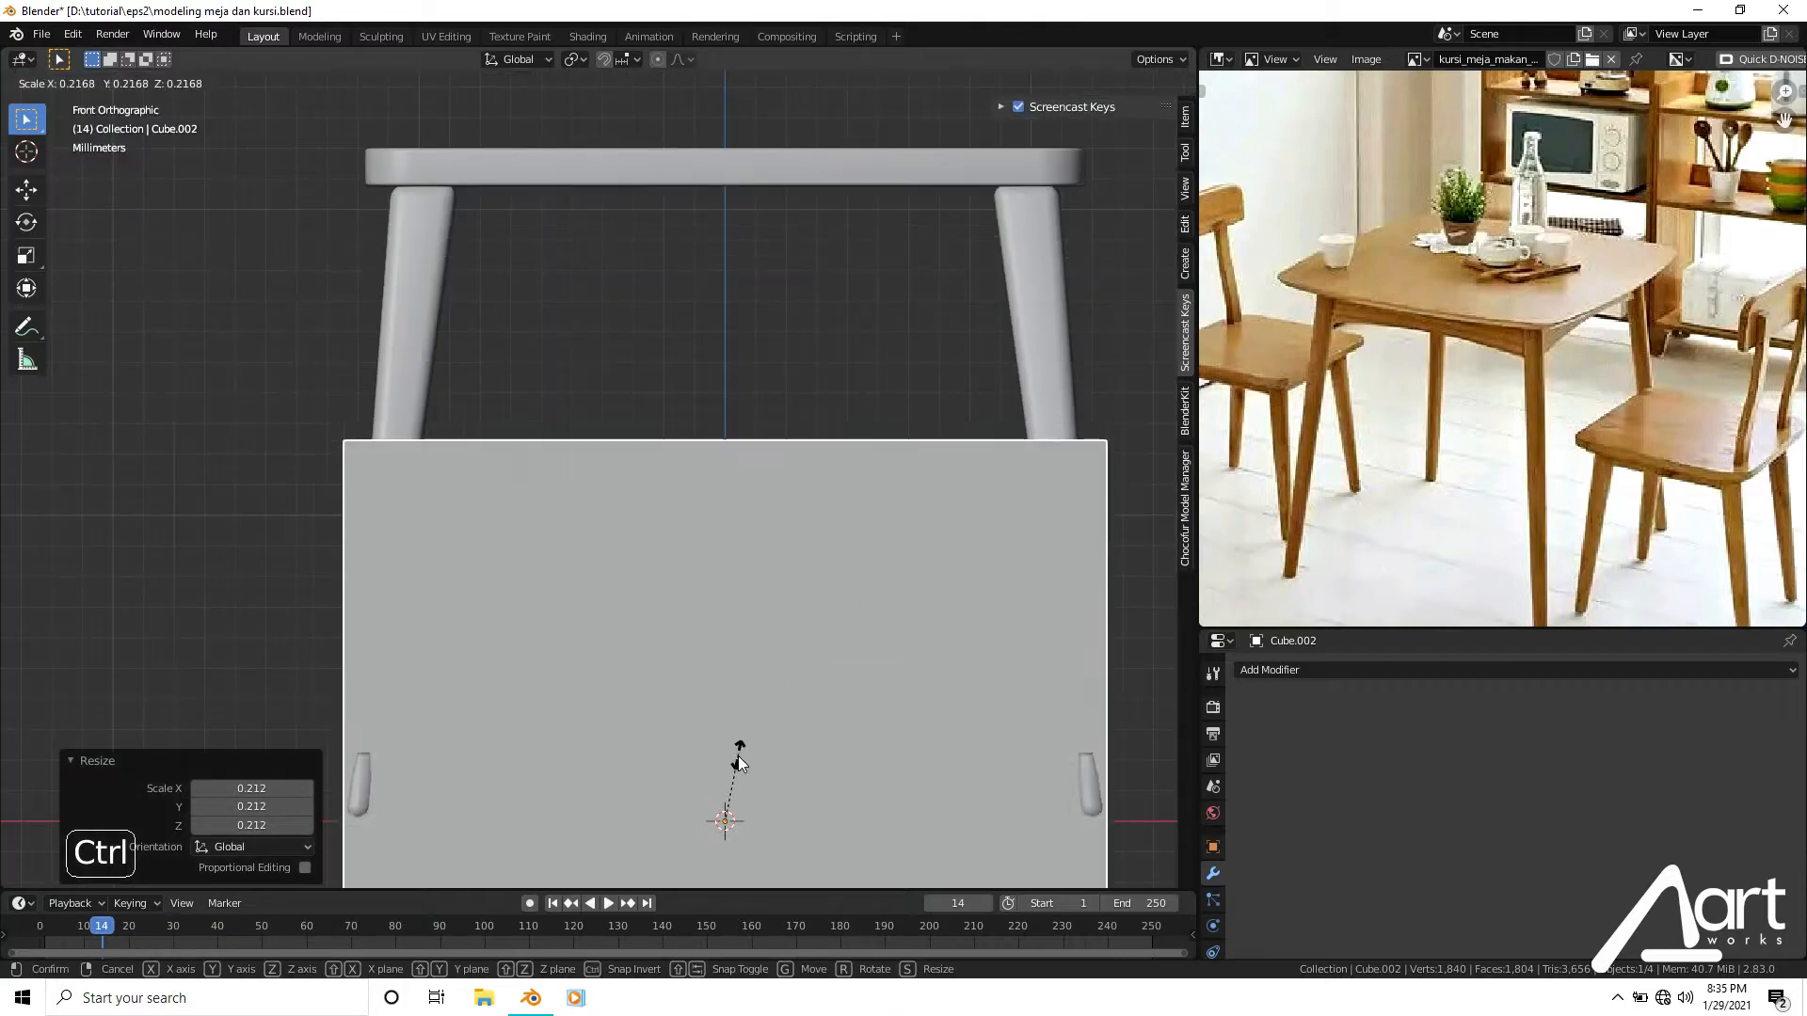
key("s")
left_click(794, 737)
Raise the cube along Z and shrink it into a small block sitting directly against the seat's underside.
key("g")
key("z")
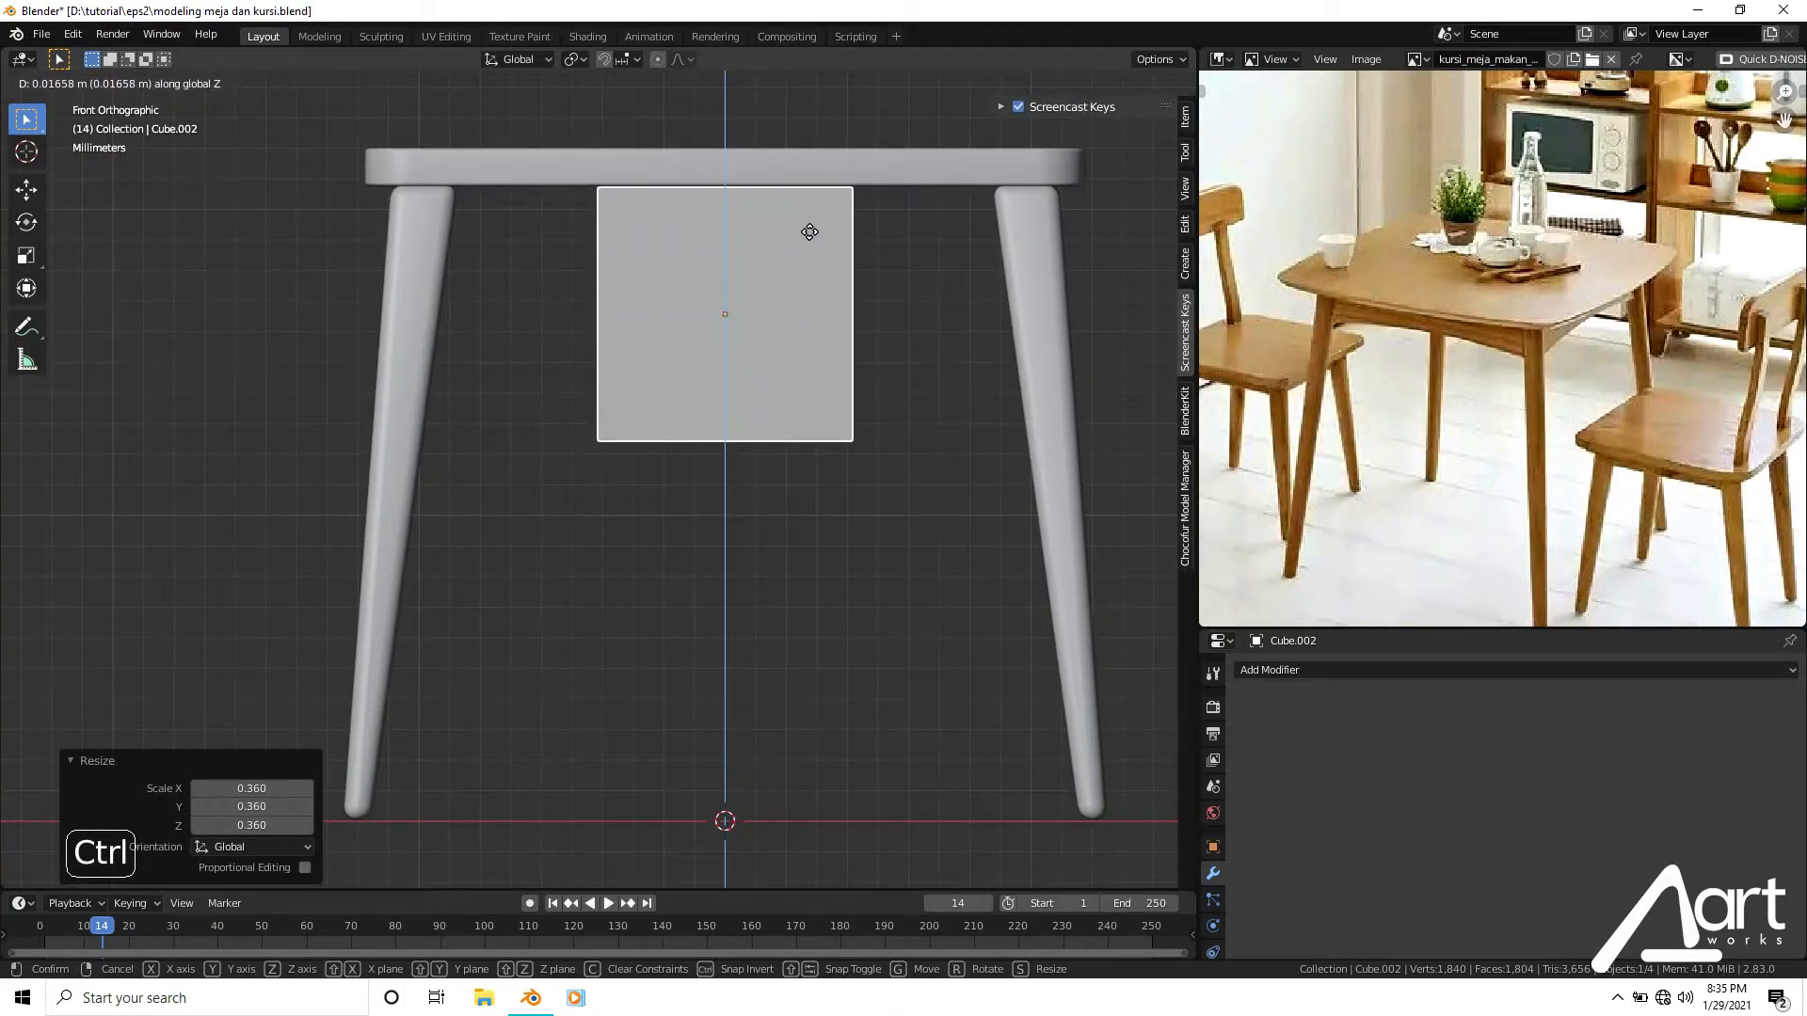
left_click(807, 231)
key("s")
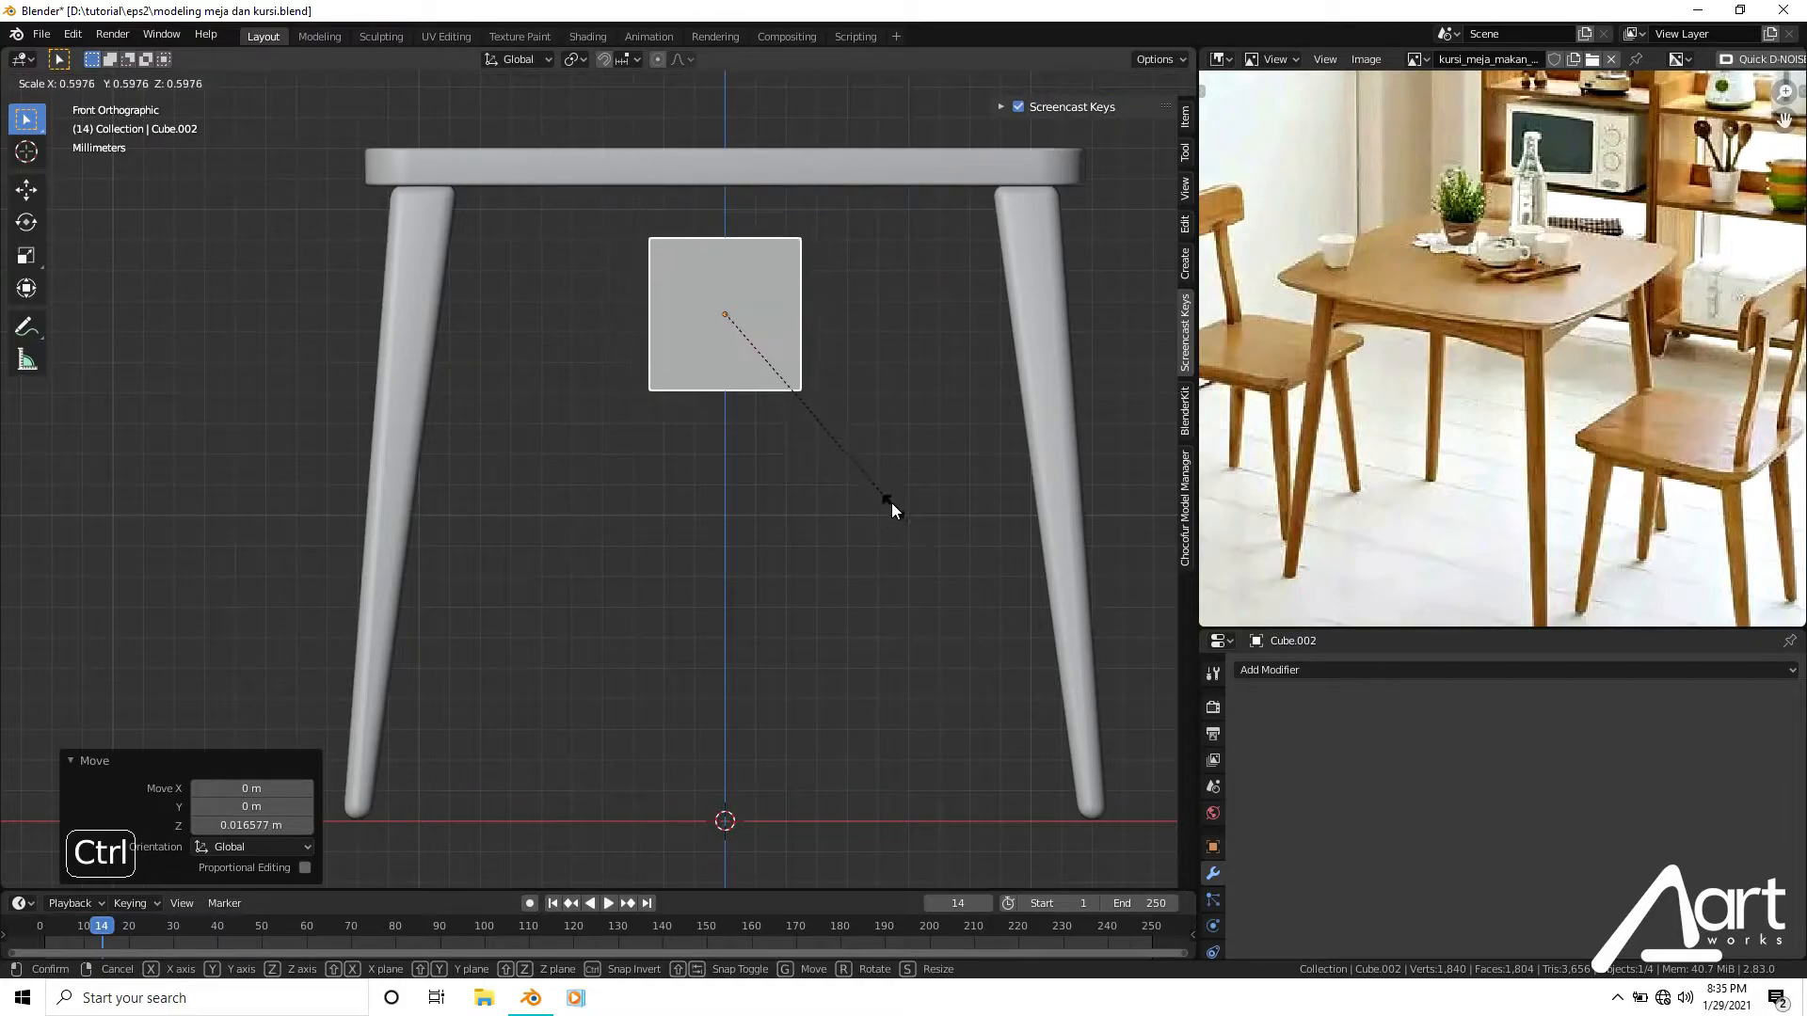
left_click(832, 396)
key("g")
key("z")
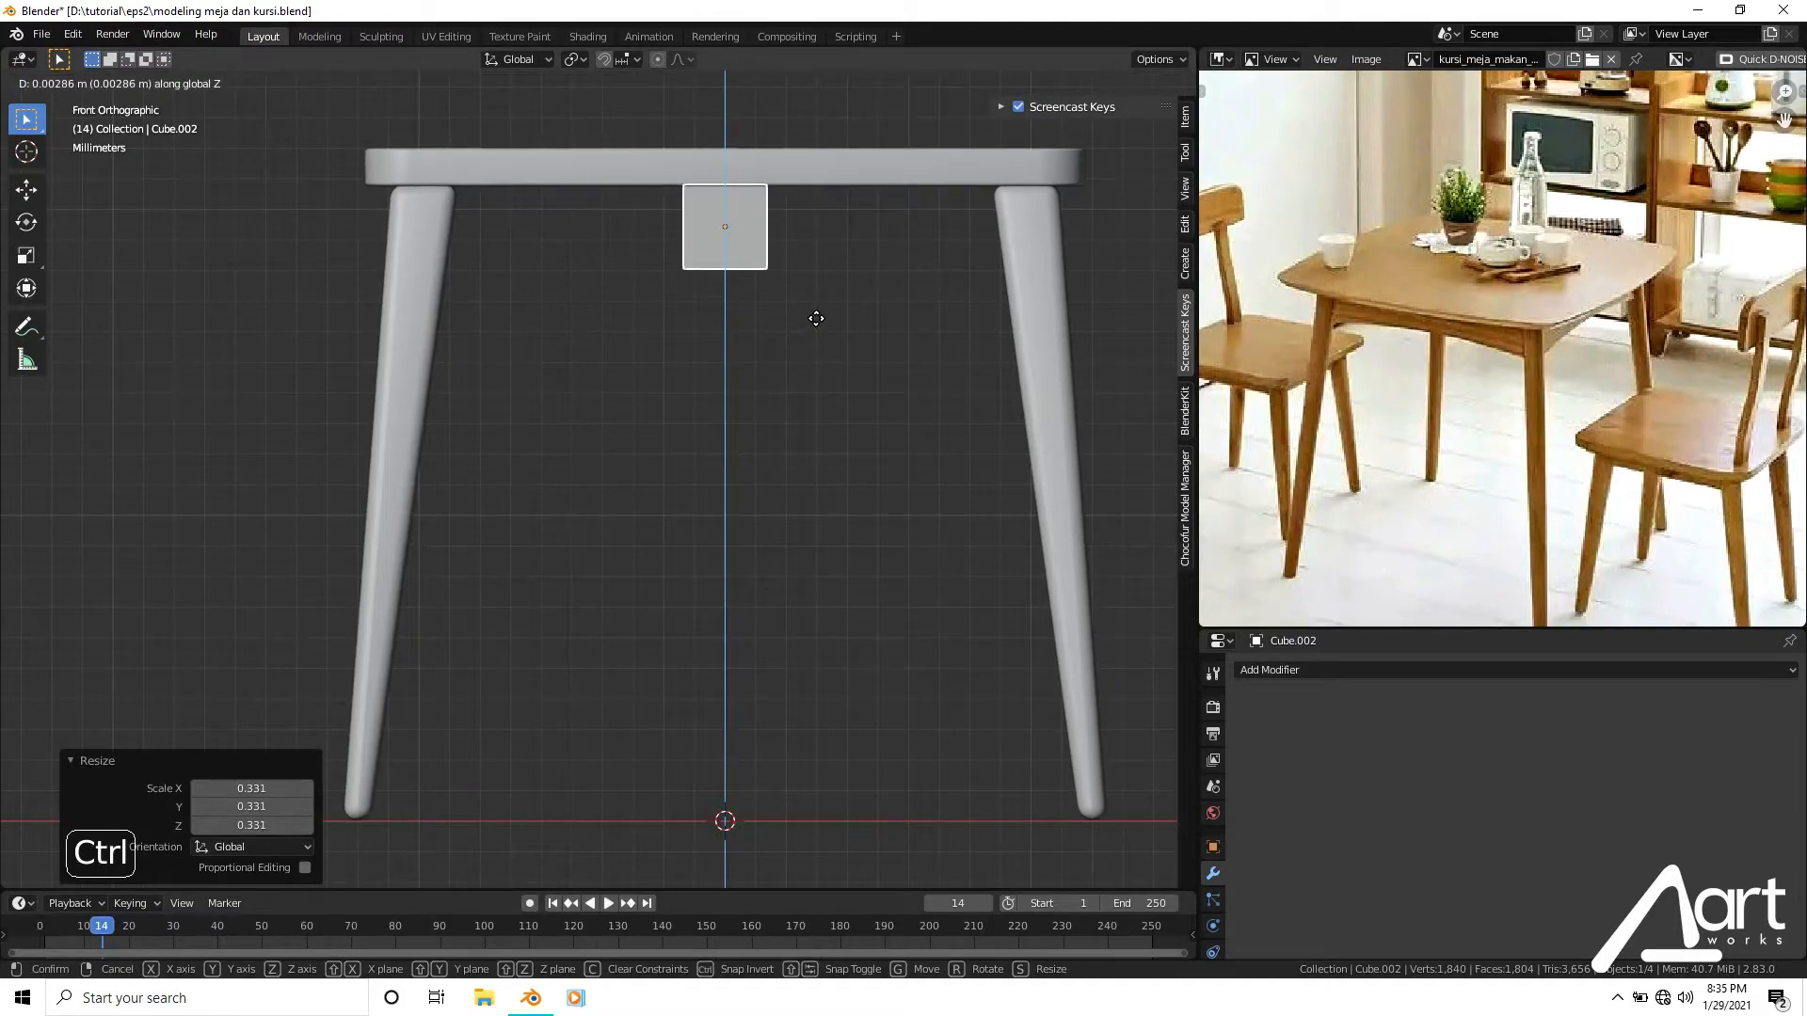
left_click(817, 323)
key("s")
left_click(838, 438)
key("g")
key("z")
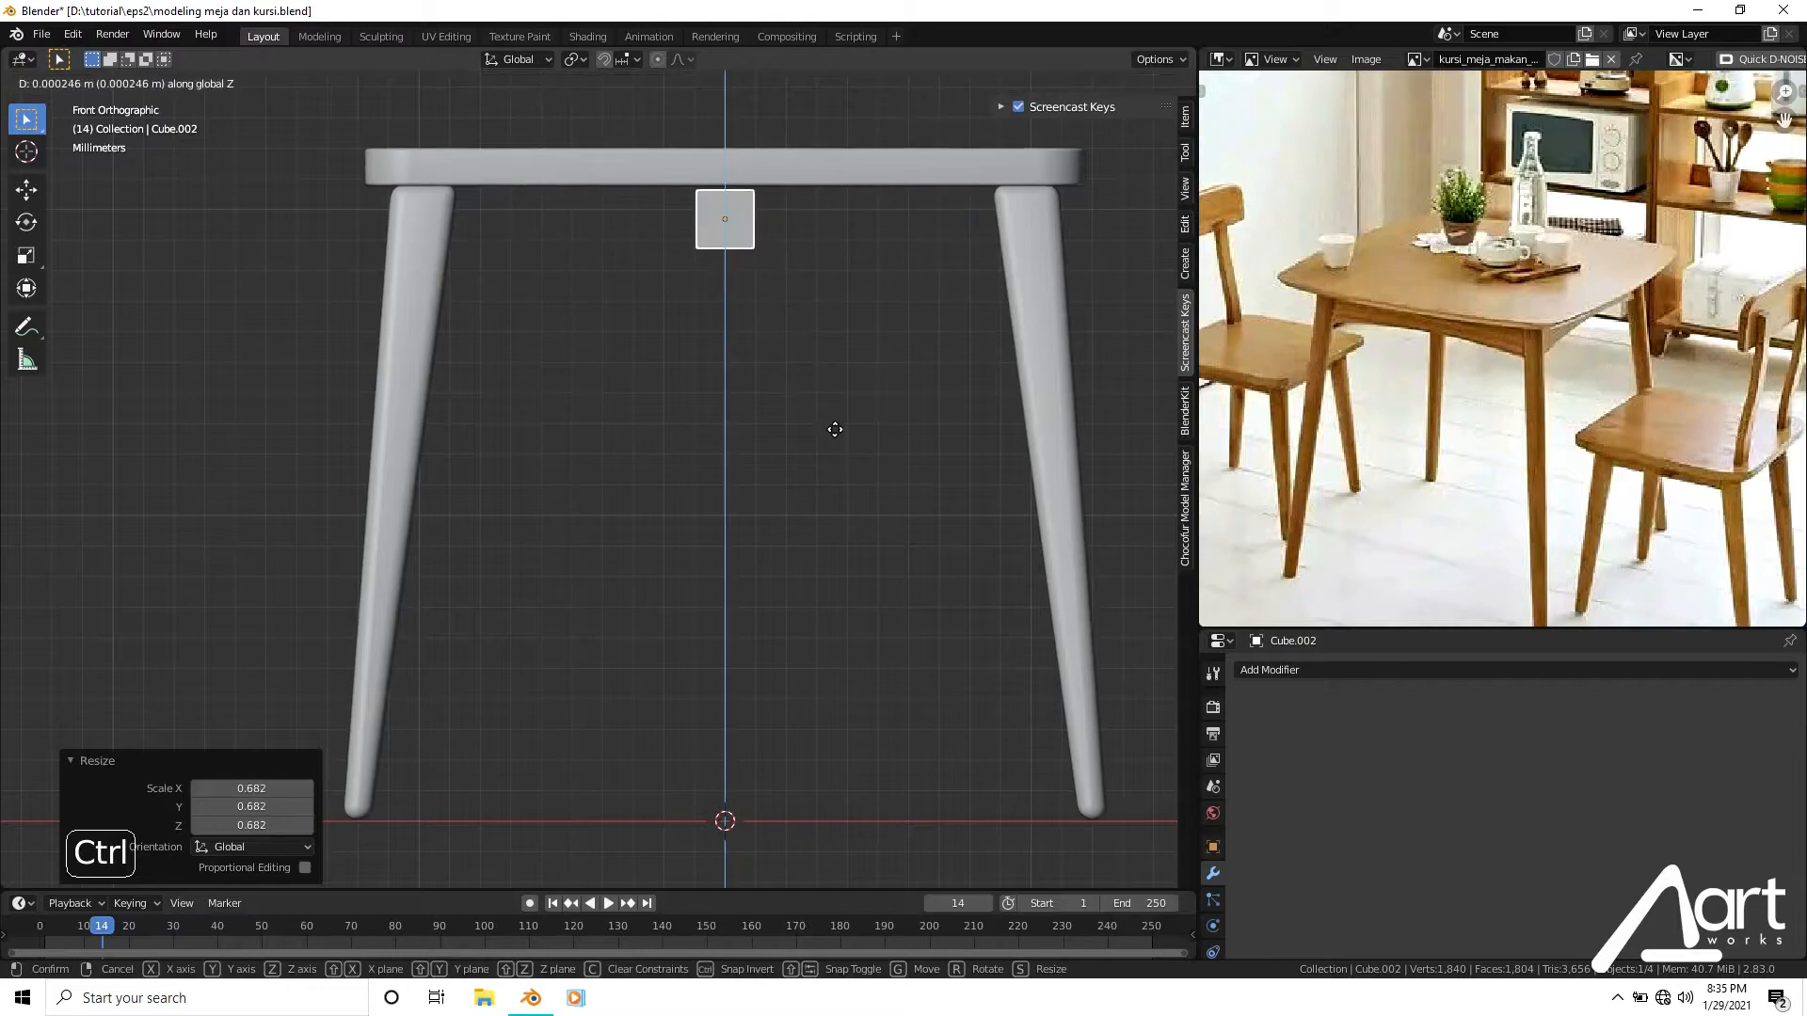
left_click(833, 425)
Stretch the block along X into a rail spanning the gap between the two legs.
key("s")
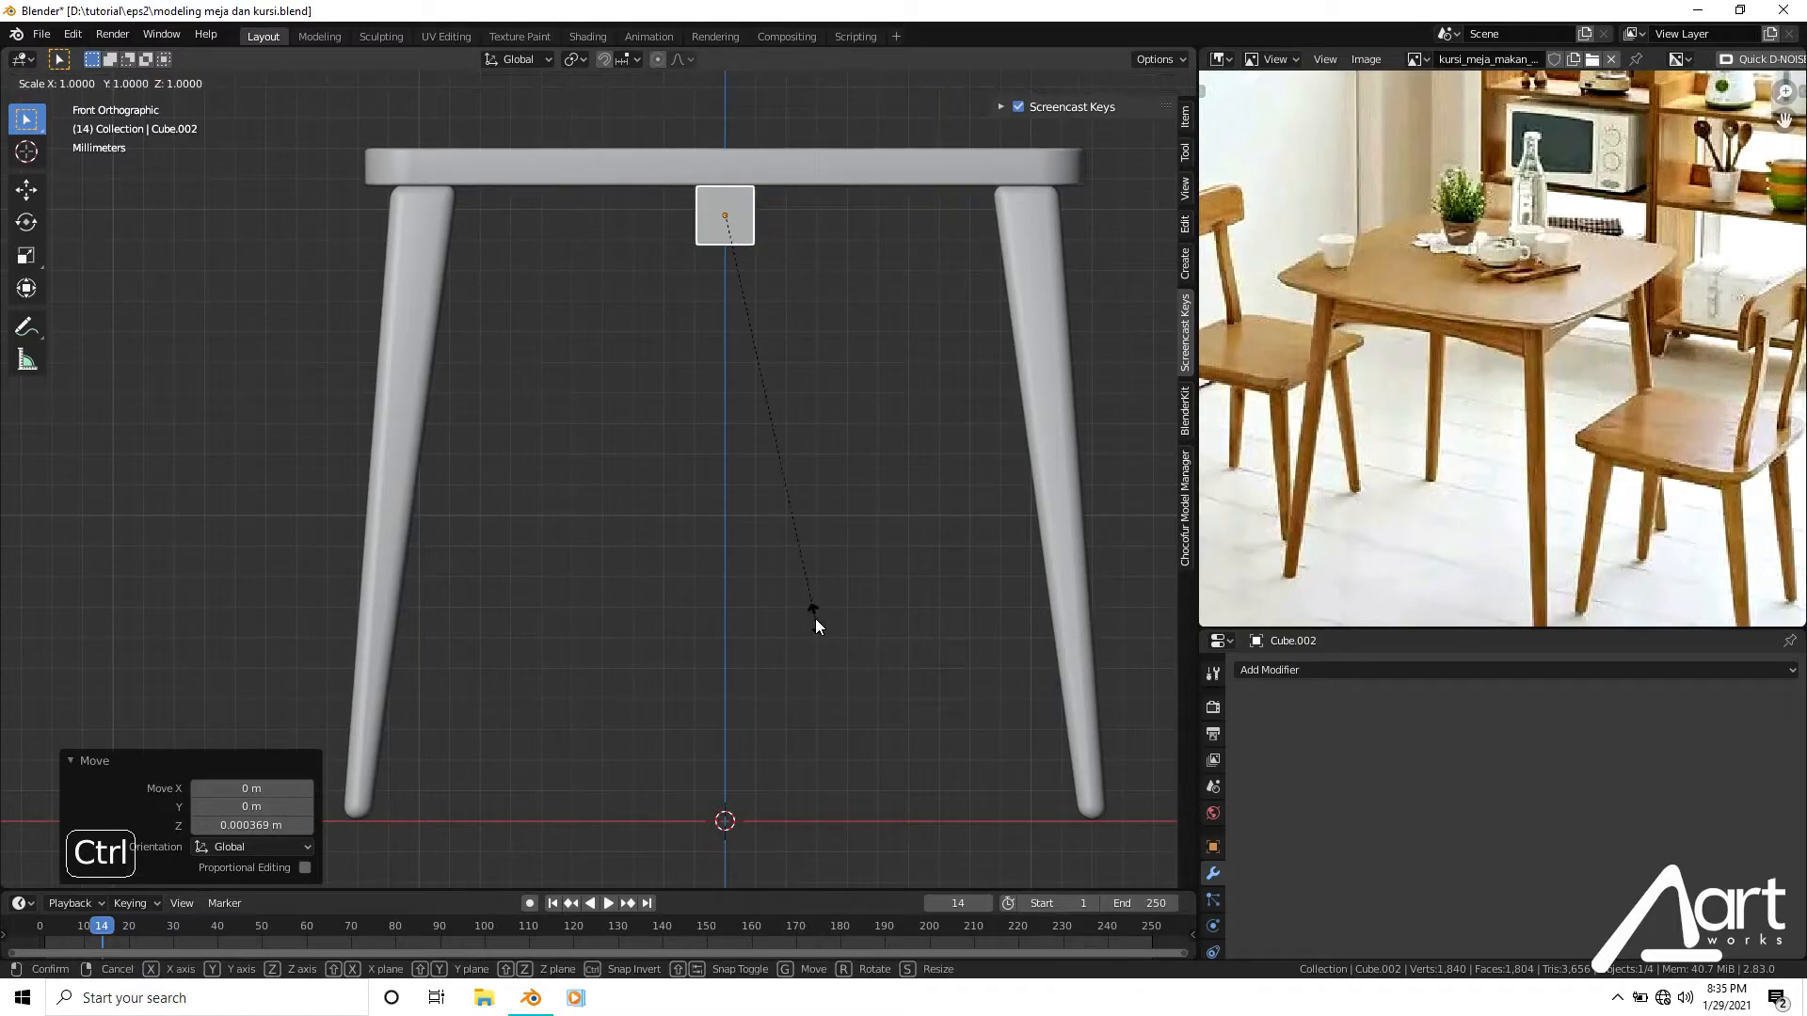
key("x")
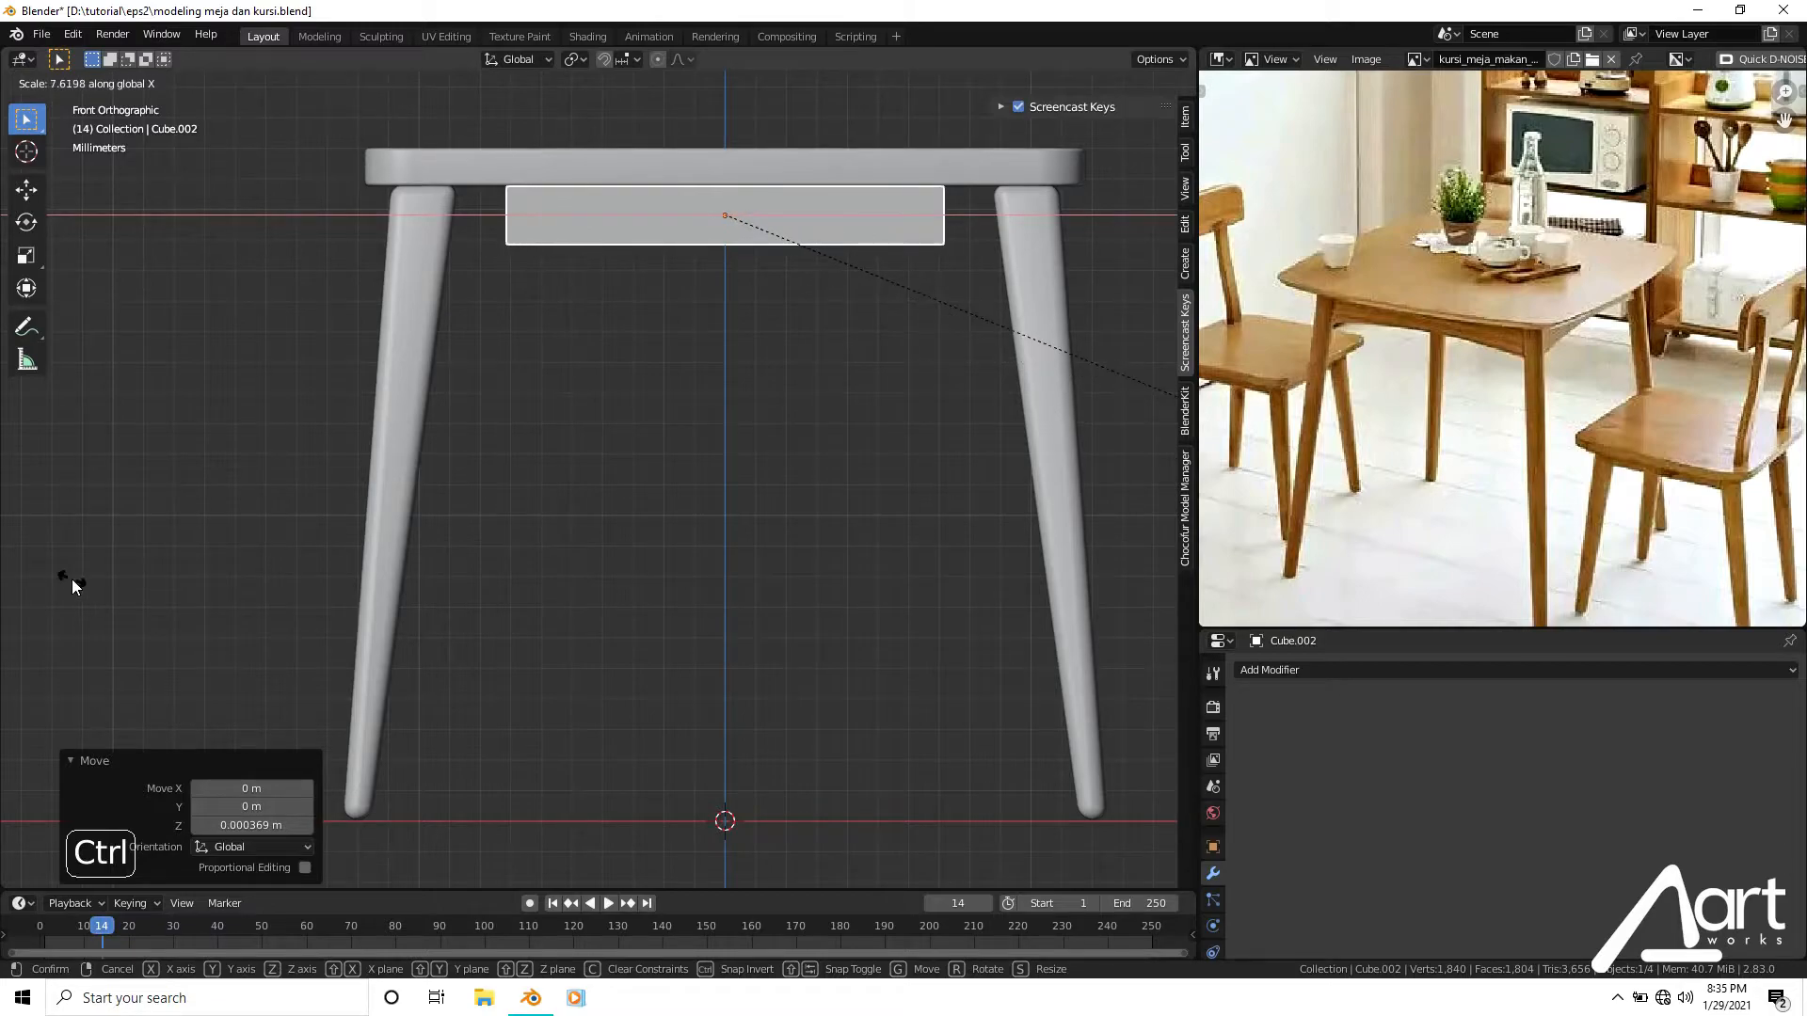
left_click(800, 736)
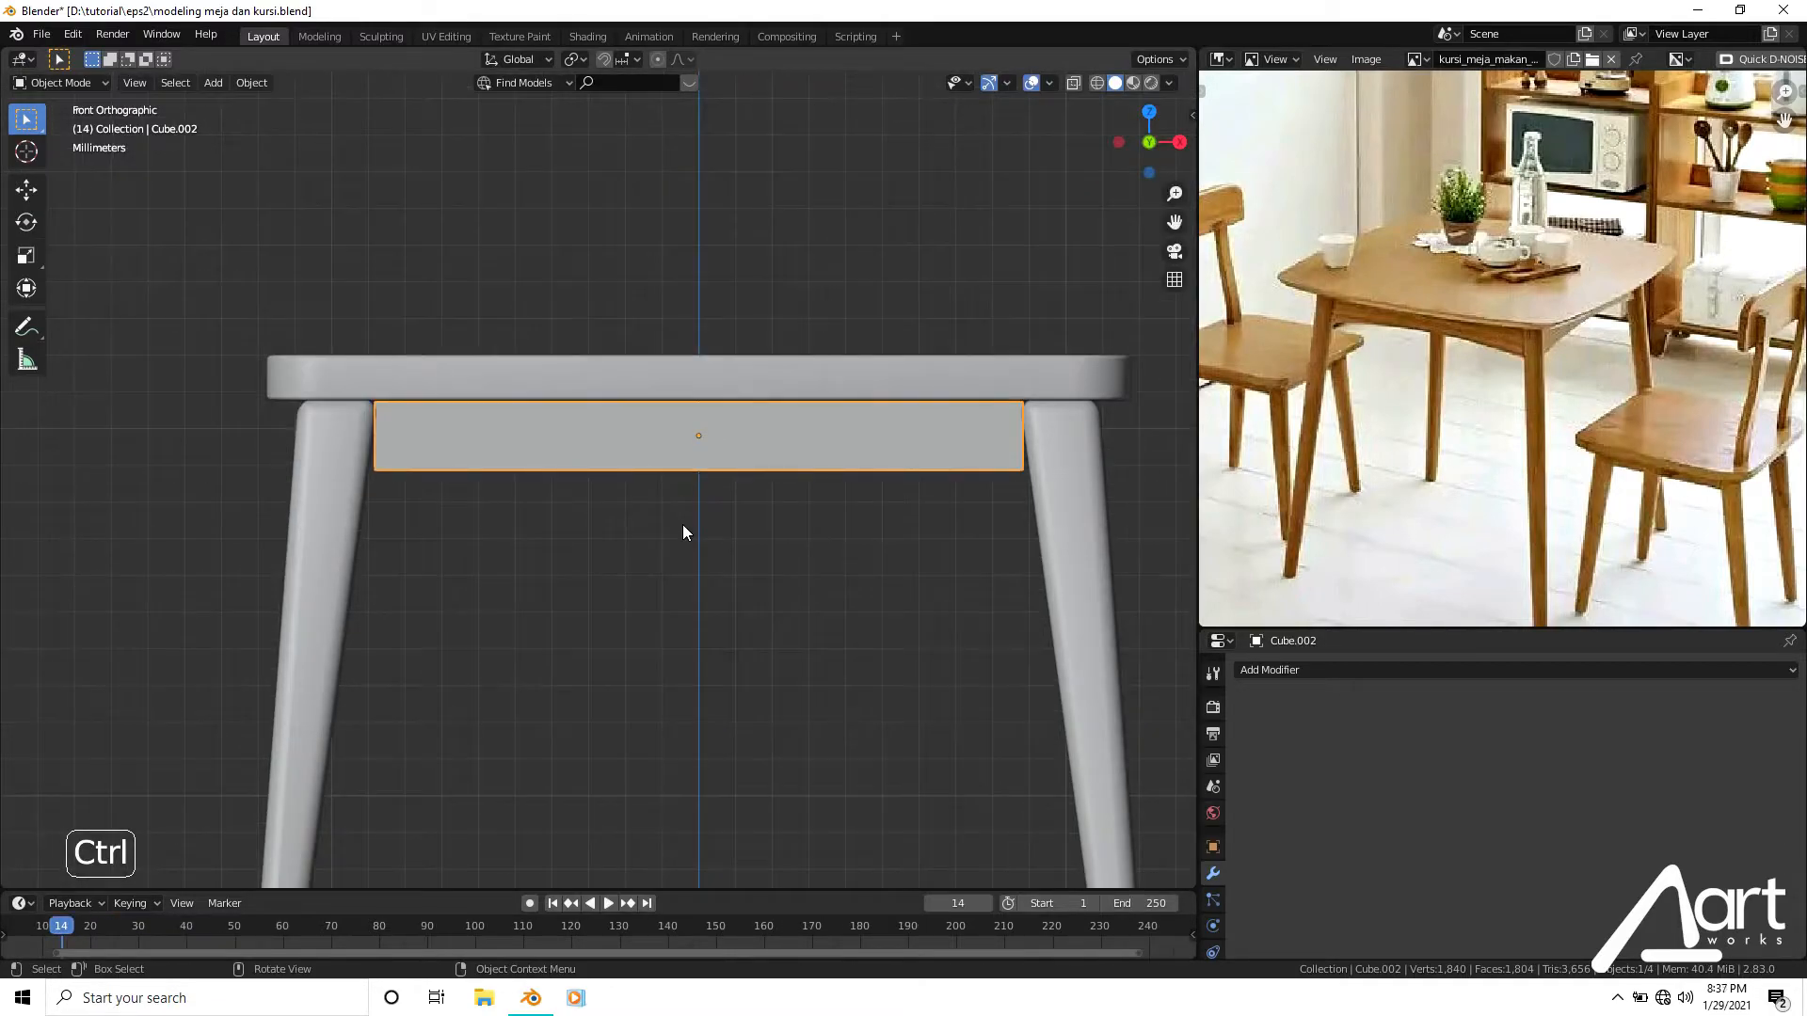
Add a centred vertical loop cut to the rail and delete the vertices of its negative-X half.
key("Tab")
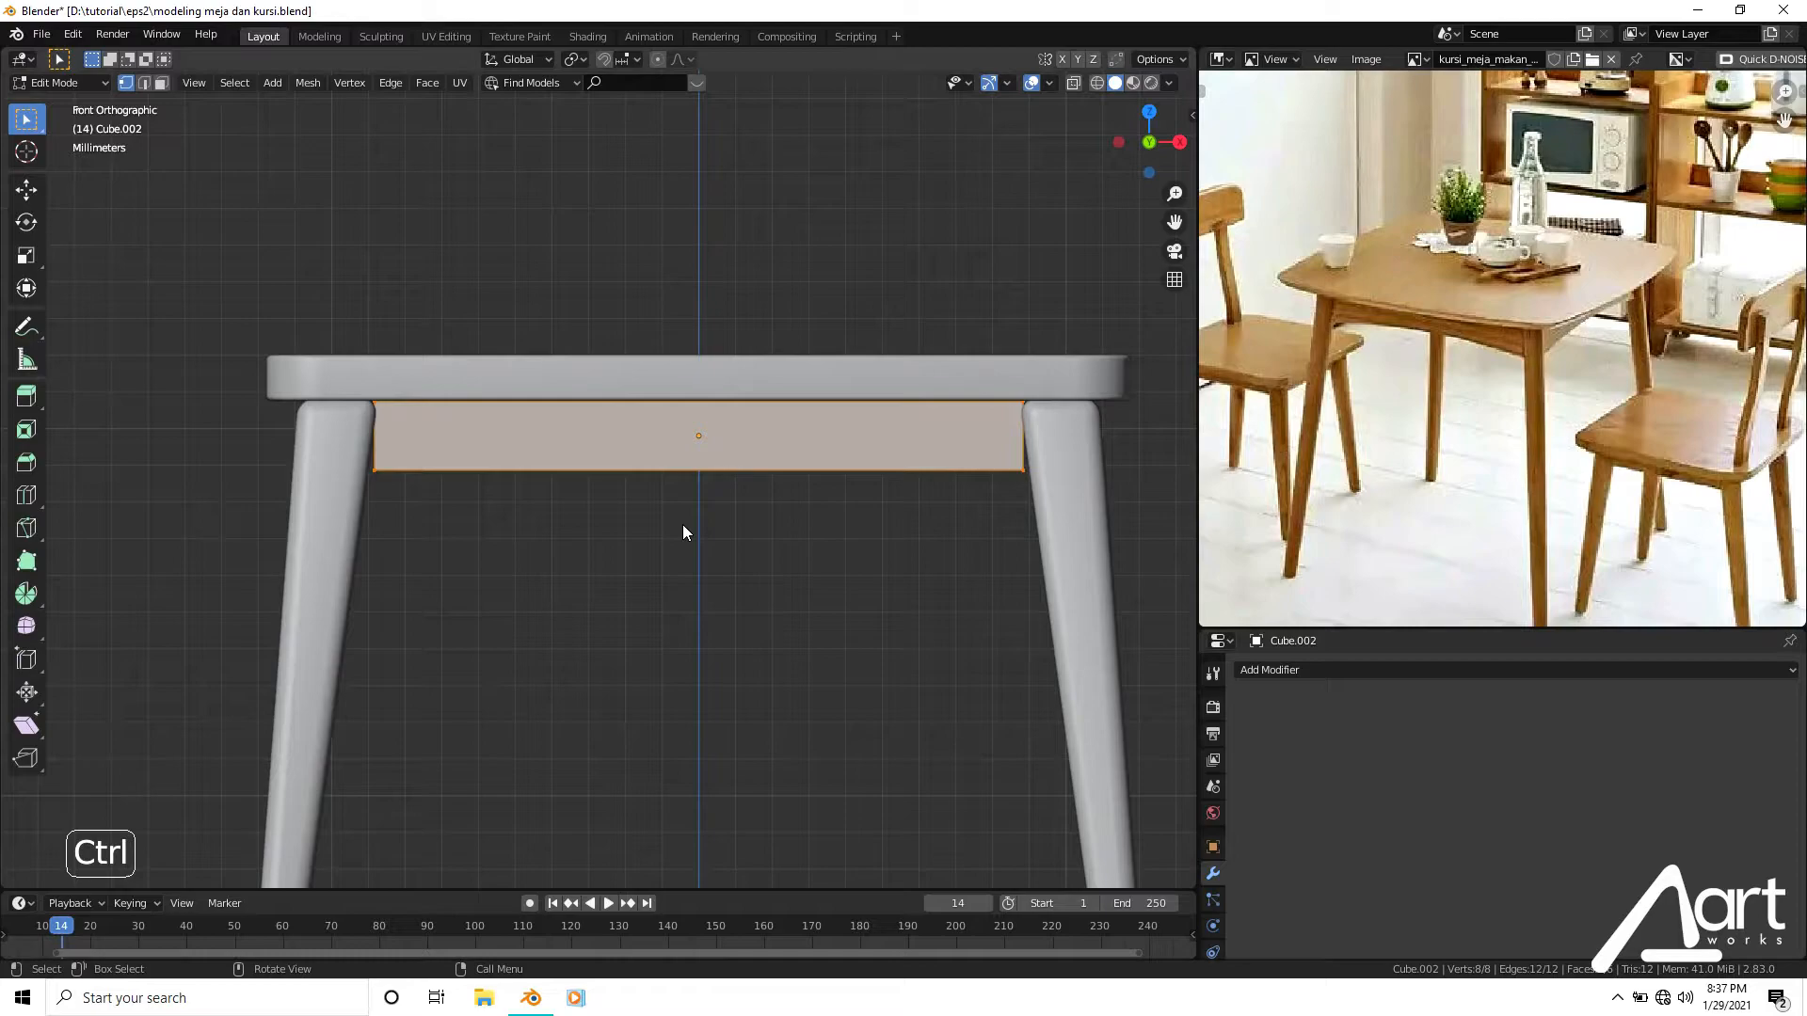
key("ctrl+r")
left_click(706, 484)
right_click(704, 499)
key("shift+z")
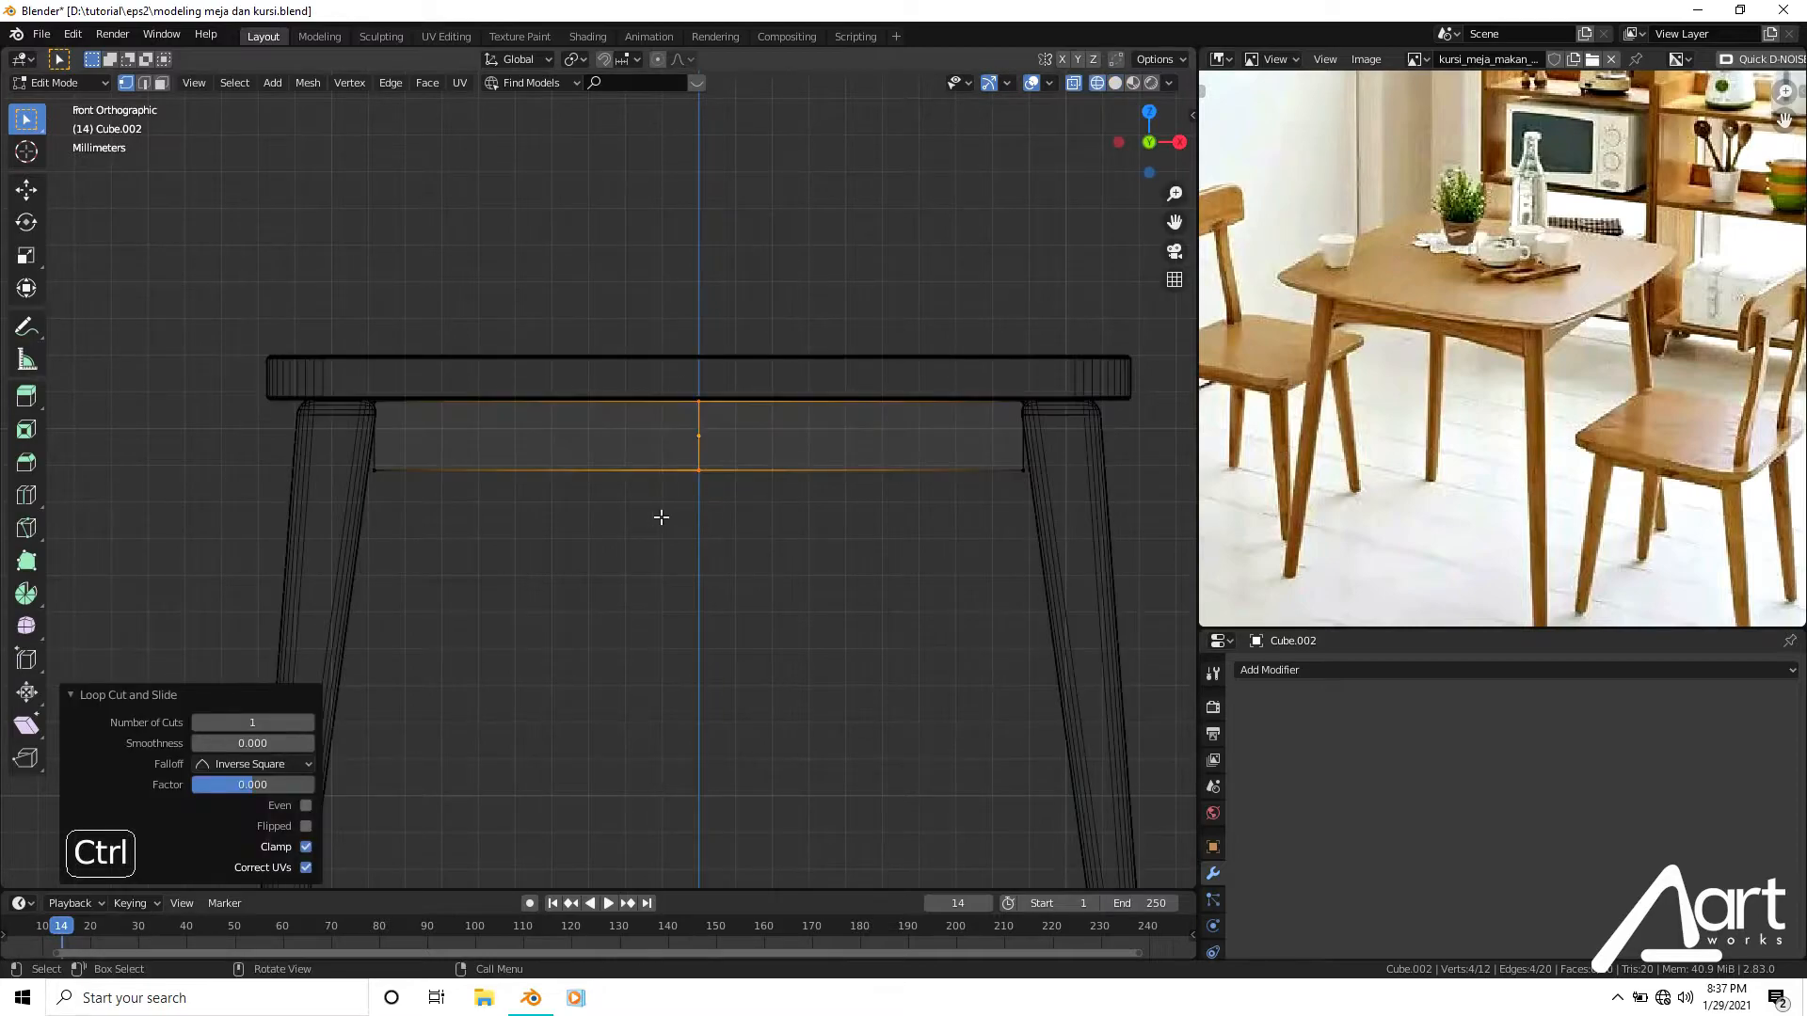
left_click_drag(358, 287, 492, 725)
key("x")
left_click(496, 730)
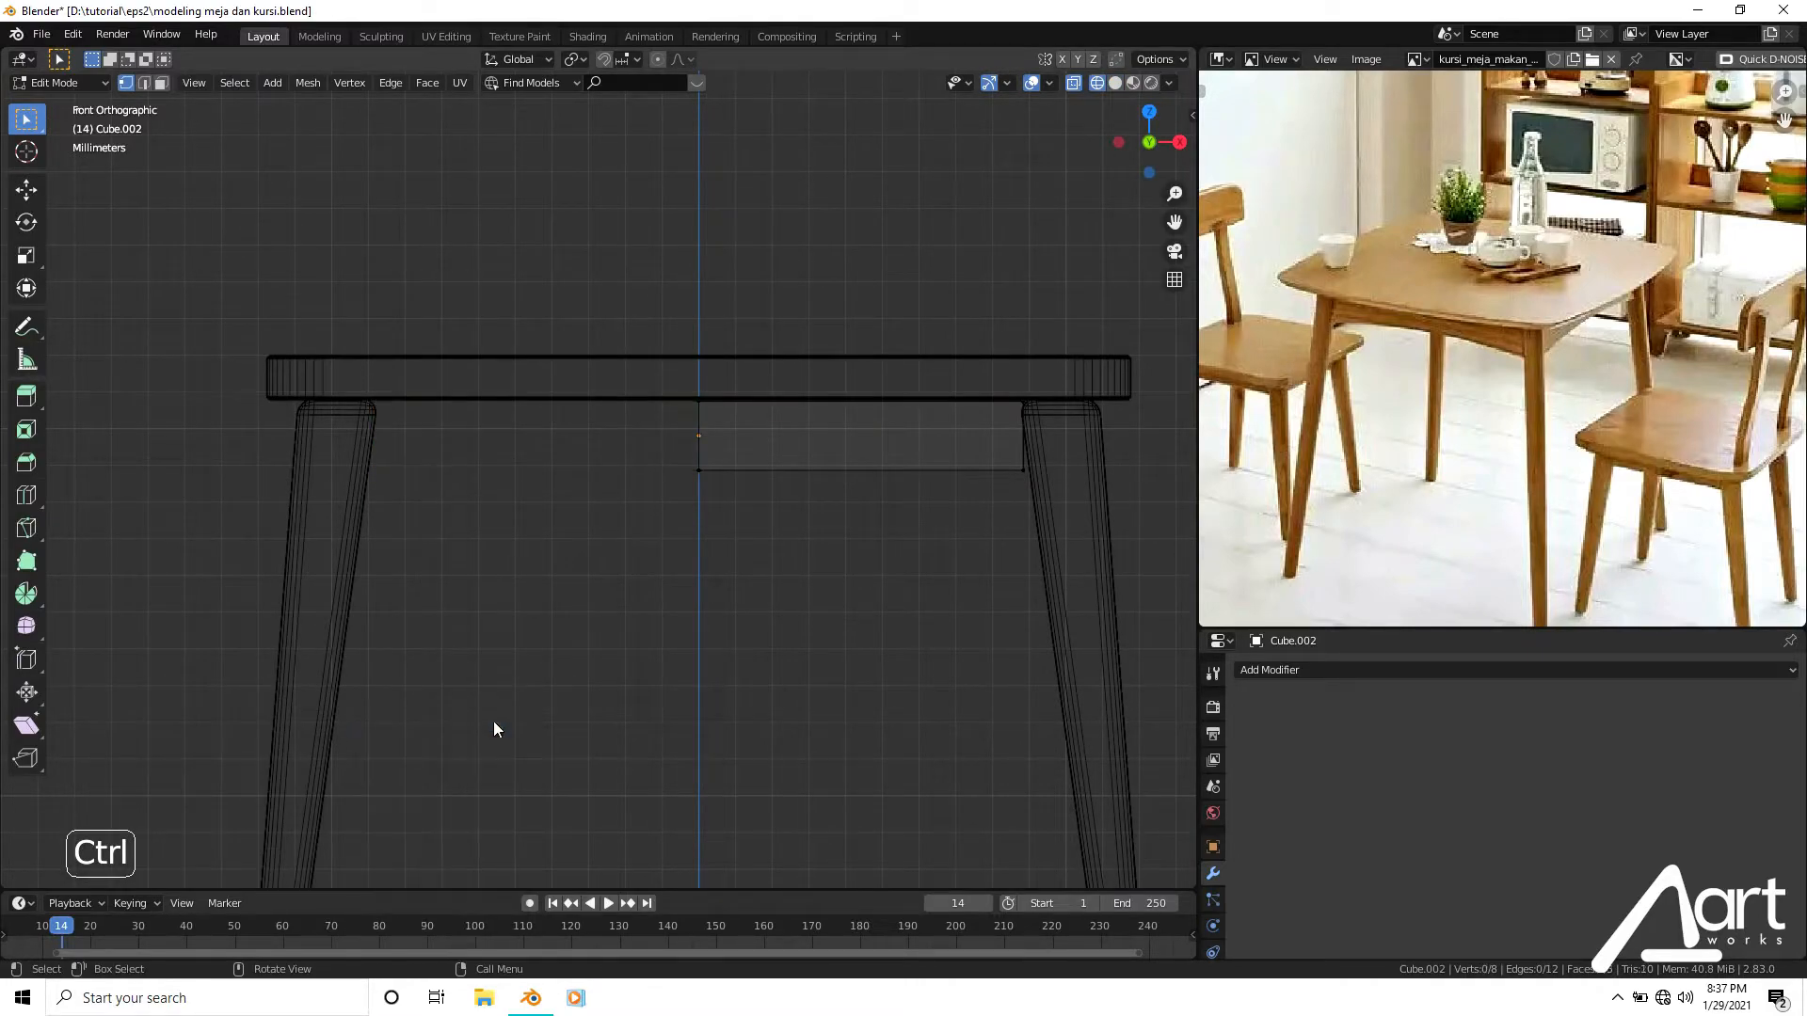
key("shift+z")
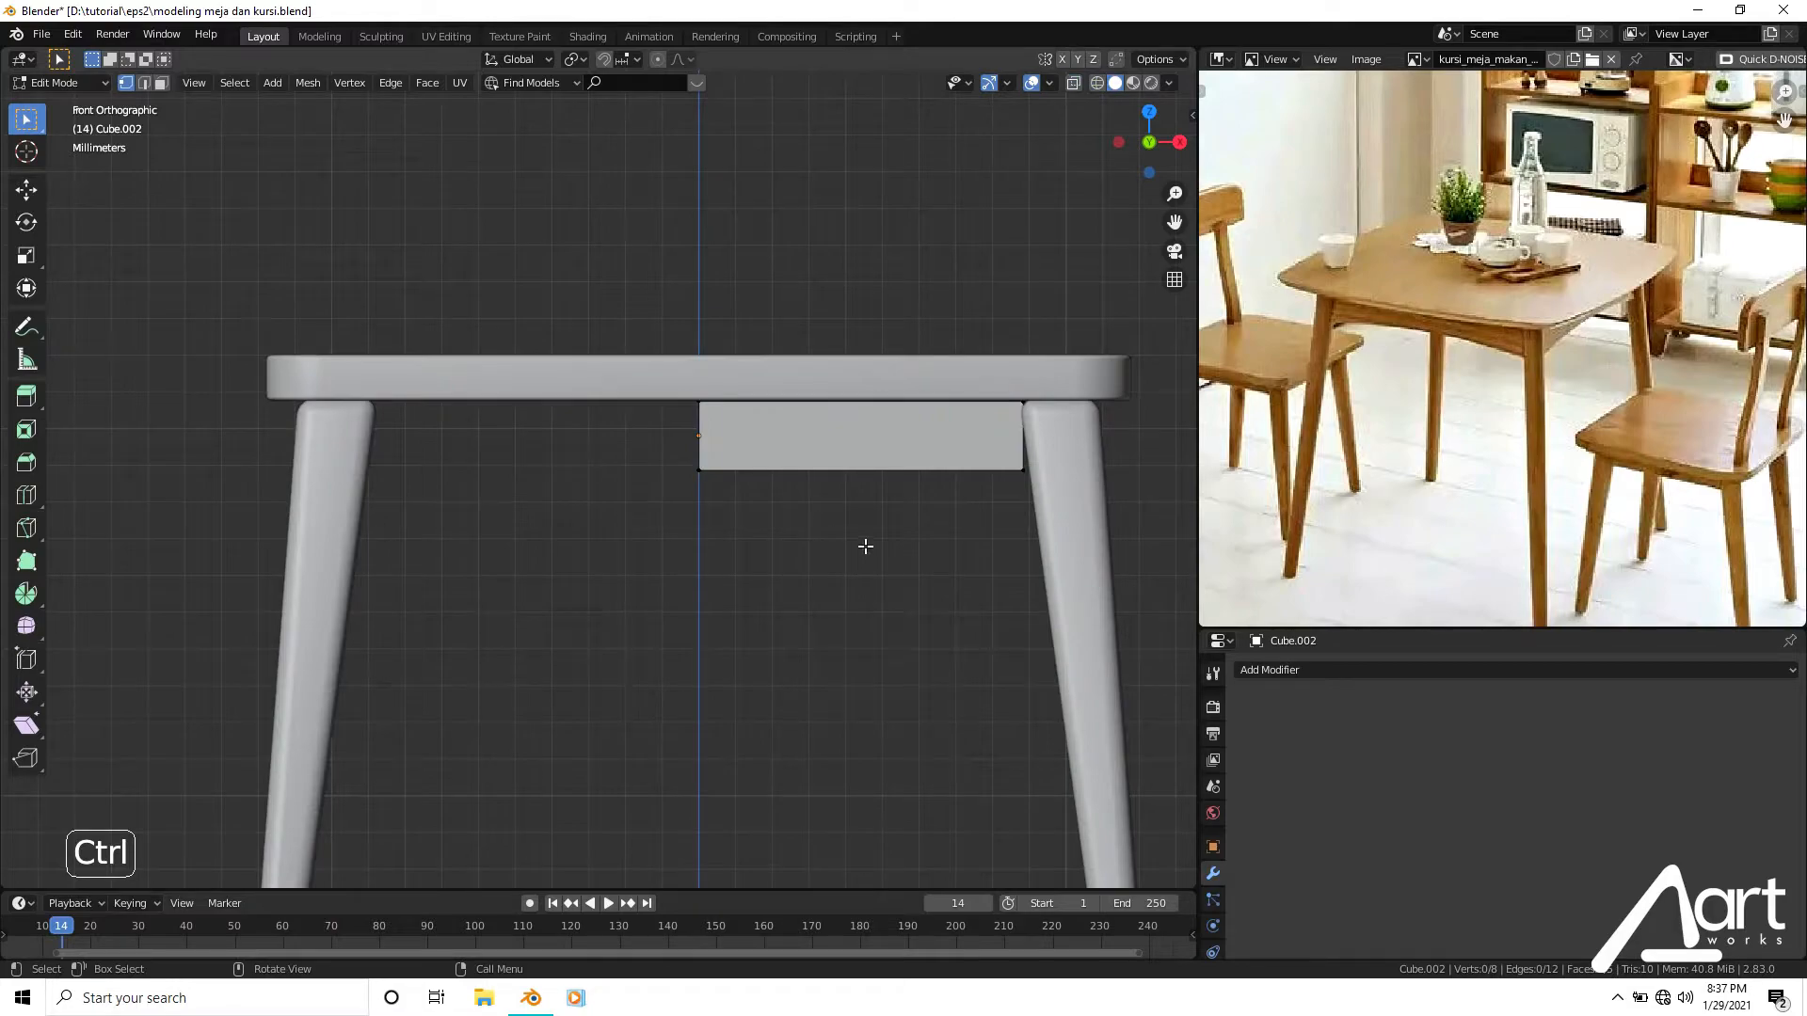
Move the outer end vertices of the half rail along X to meet the upper inner edge of the leg.
mouse_move(865, 546)
middle_mouse_down("shift")
mouse_move(785, 508)
mouse_move(859, 513)
mouse_move(811, 541)
middle_mouse_up("shift")
key("Tab")
key("Tab")
key("shift+z")
left_click_drag(816, 342, 959, 701)
scroll(875, 527, "up", 4)
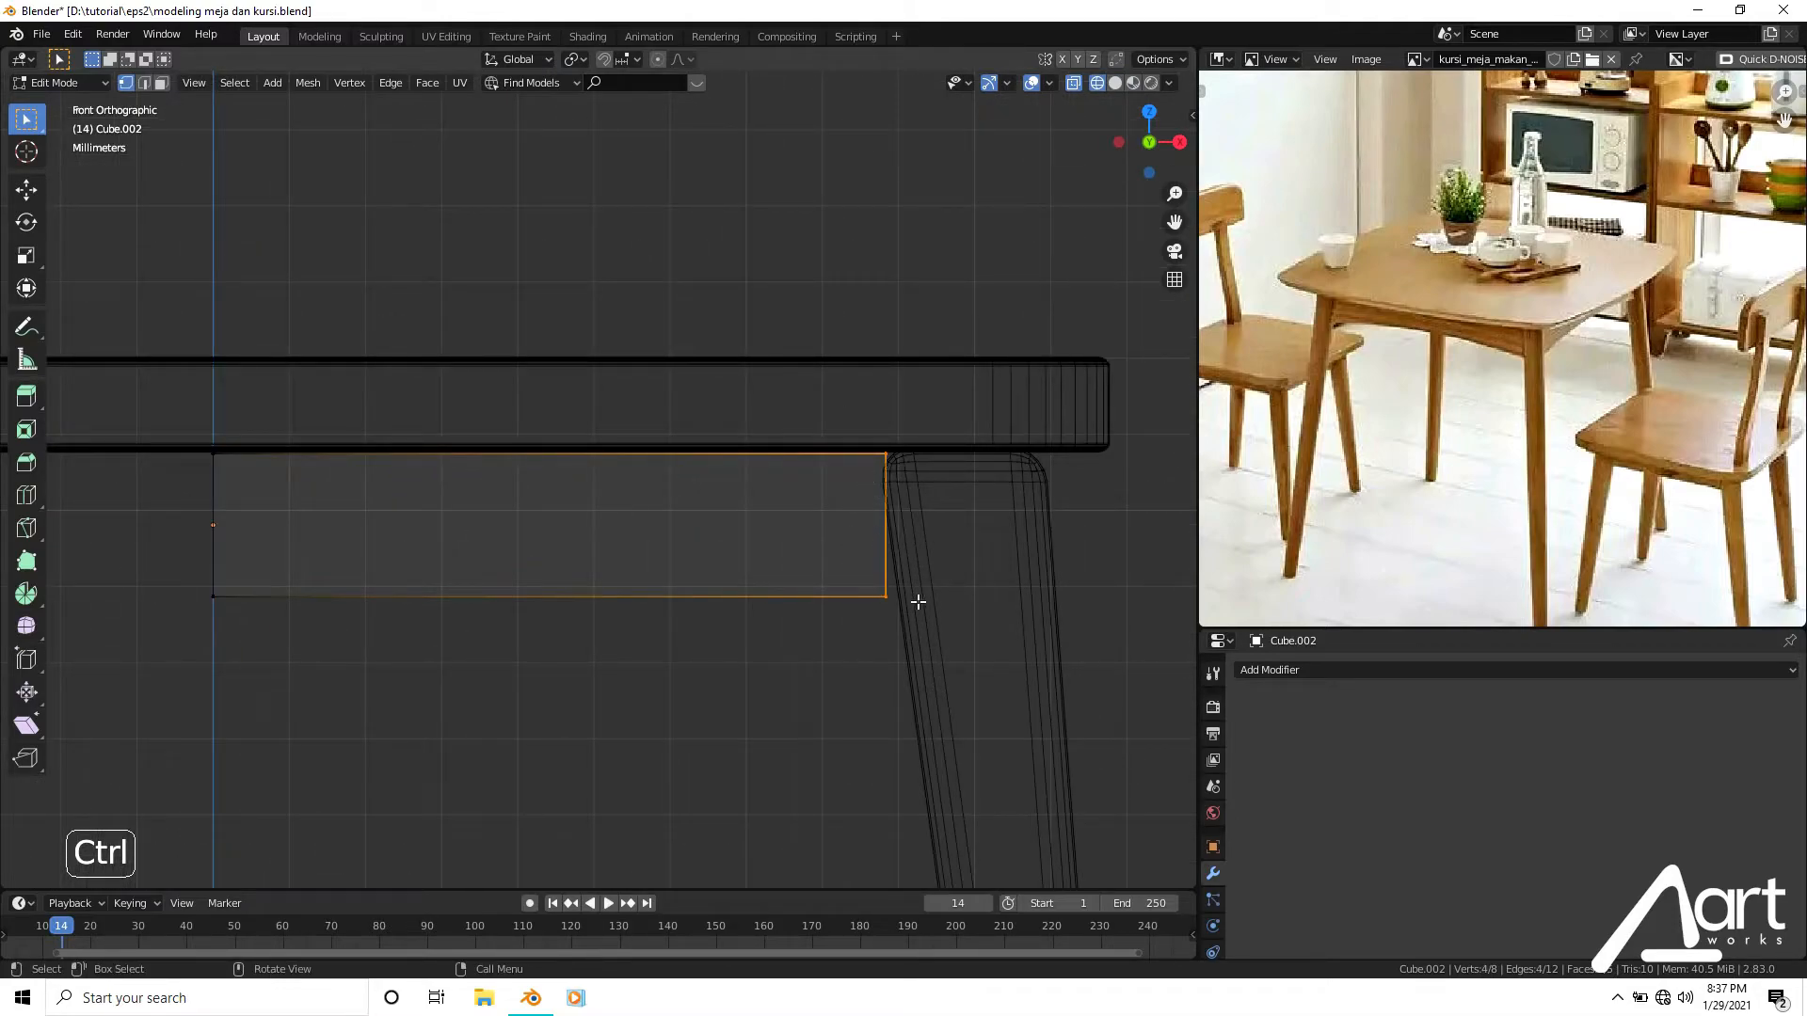
key("g")
key("x")
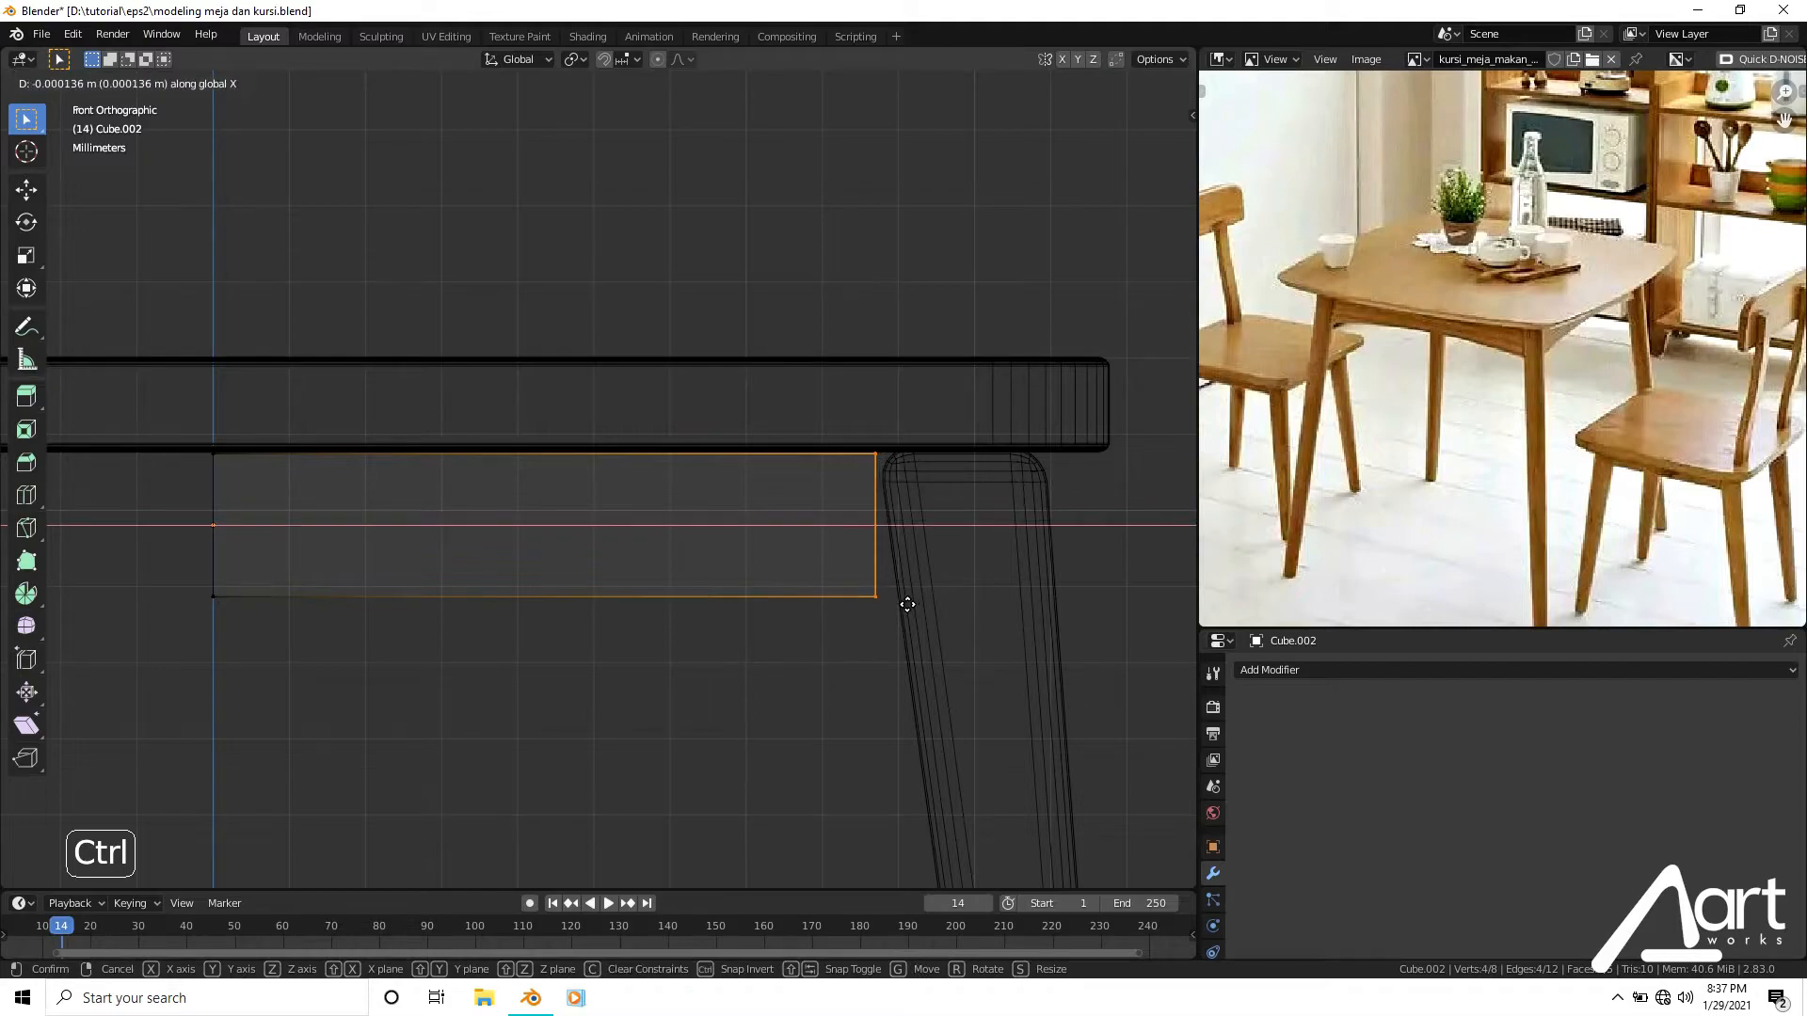
left_click(908, 611)
Shift the rail's lower outer vertices about 0.00021 m along X so its end follows the leg's slant.
left_click_drag(851, 565, 920, 693)
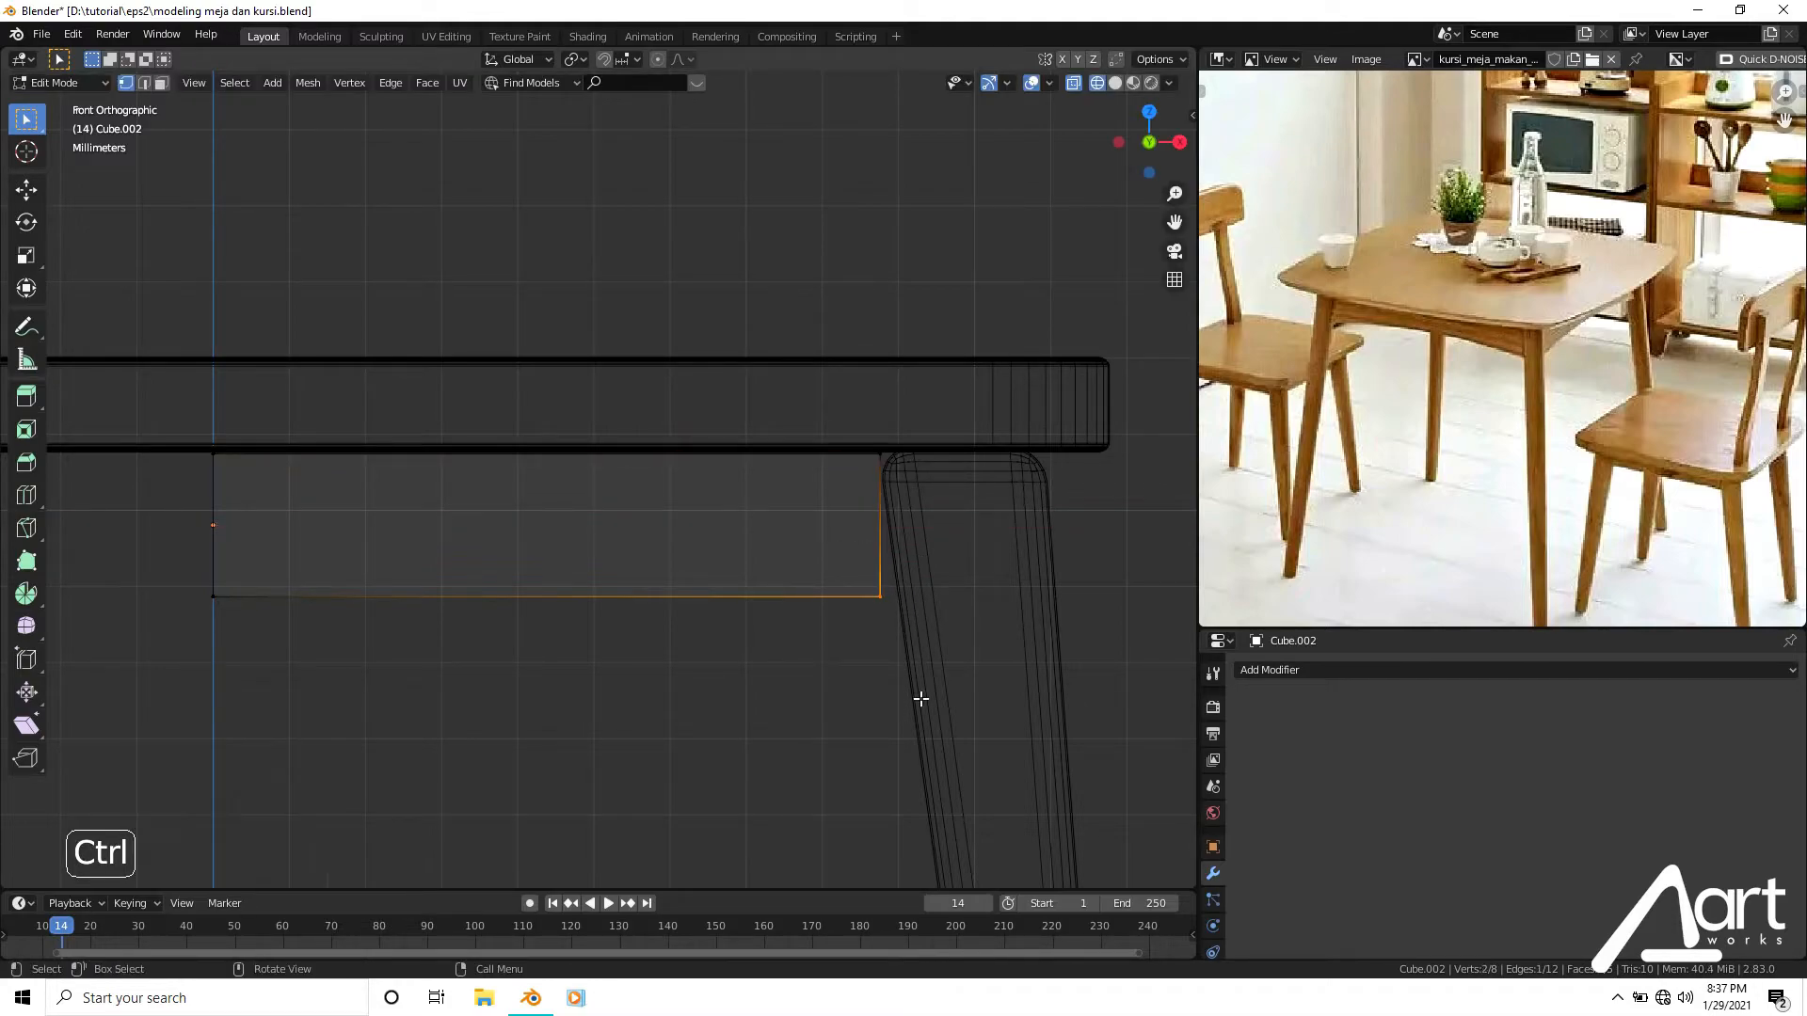
key("g")
key("x")
left_click(937, 697)
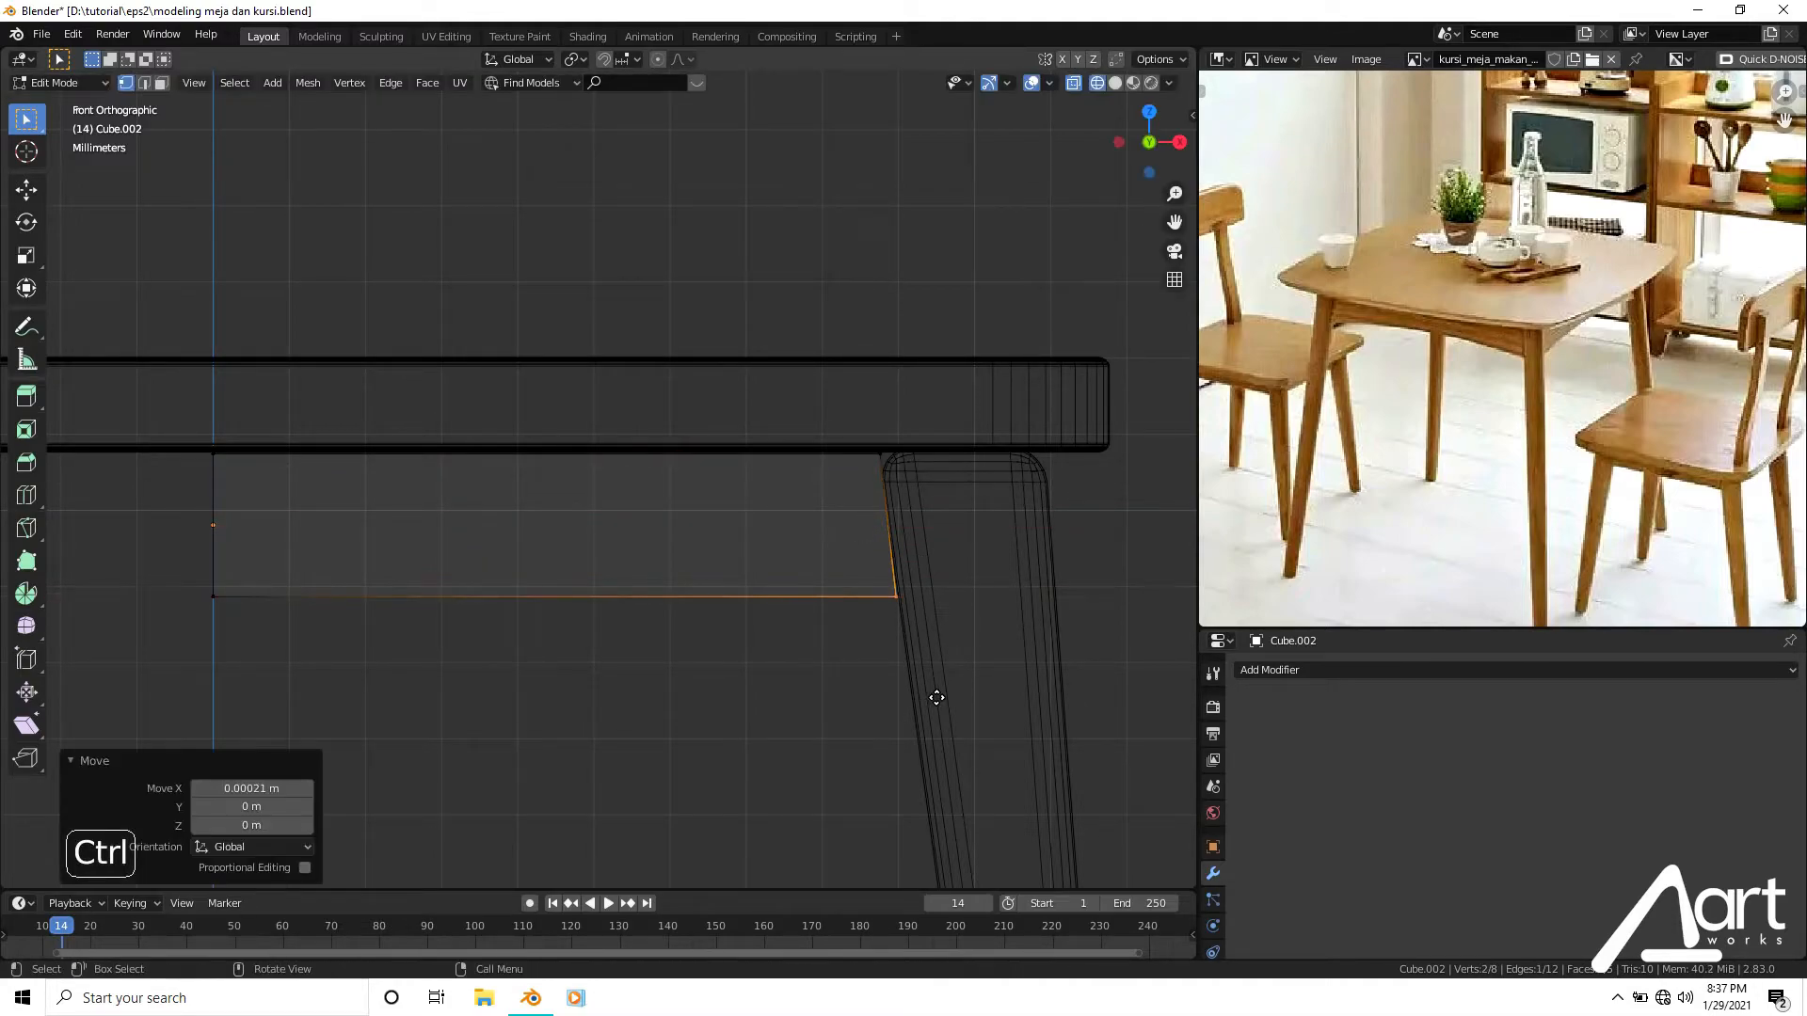
key("shift+z")
key("Tab")
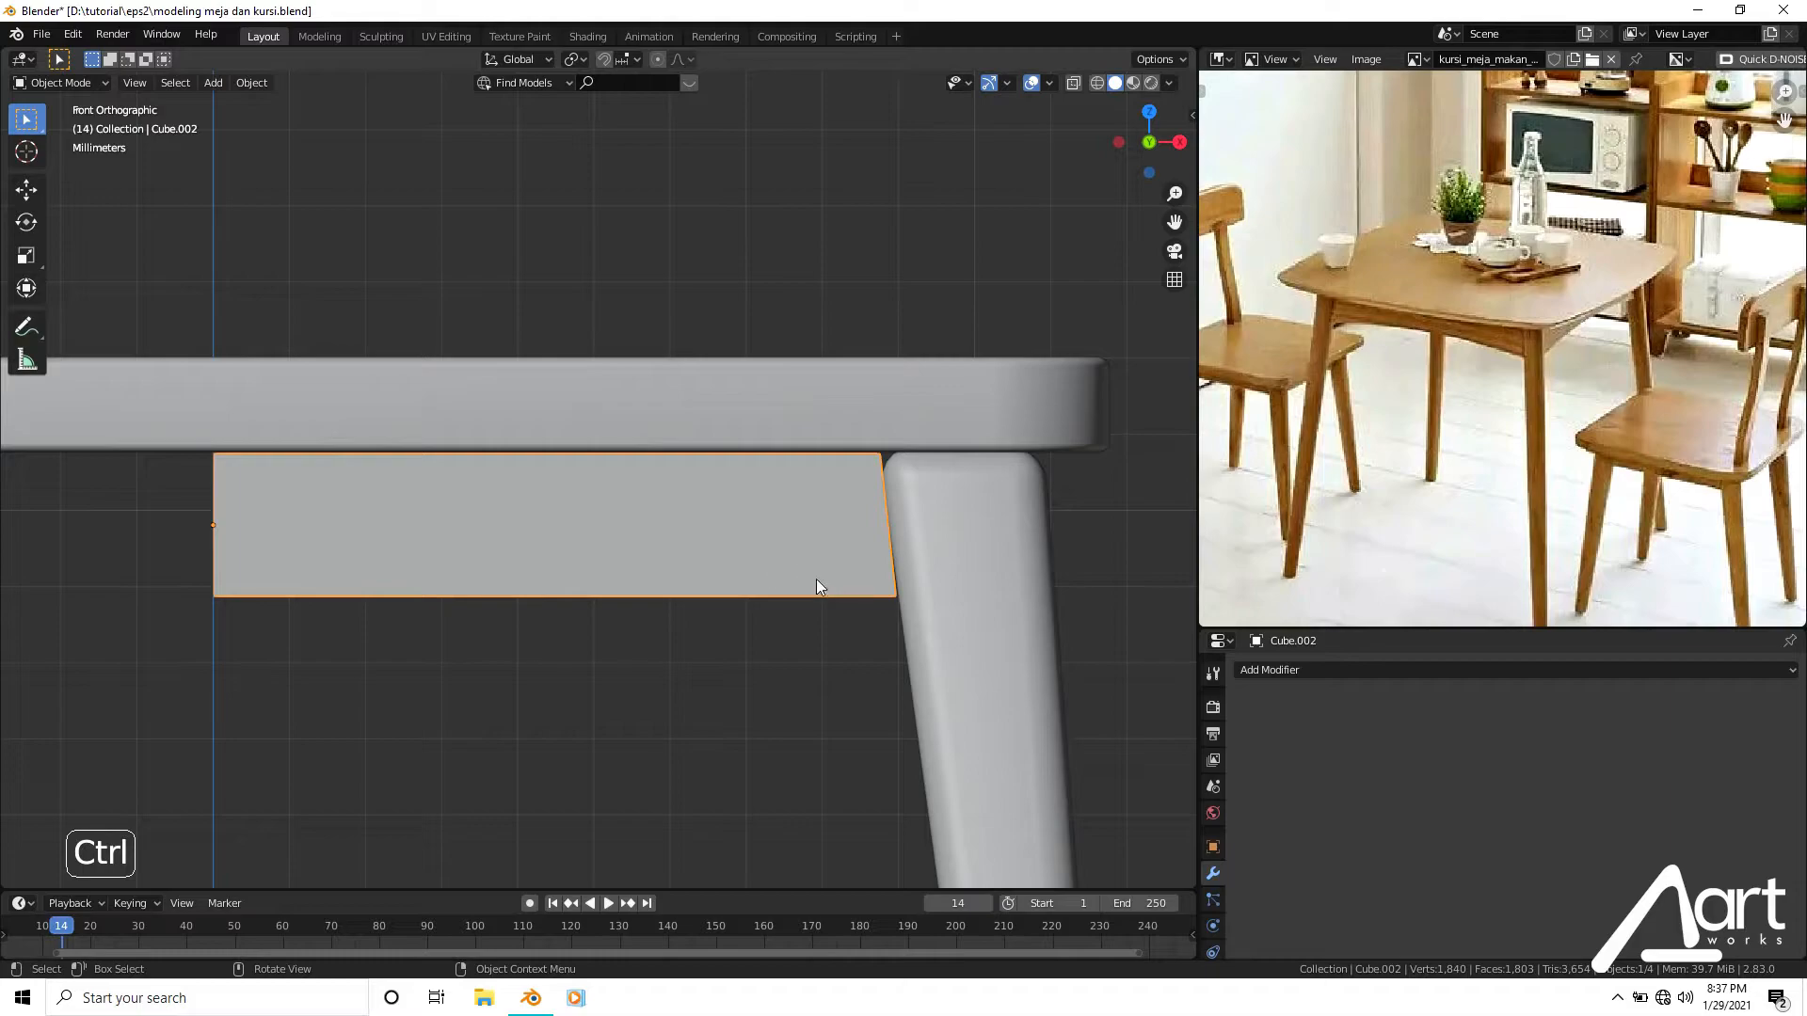
key("Tab")
key("shift+z")
left_click_drag(815, 564, 941, 706)
key("g")
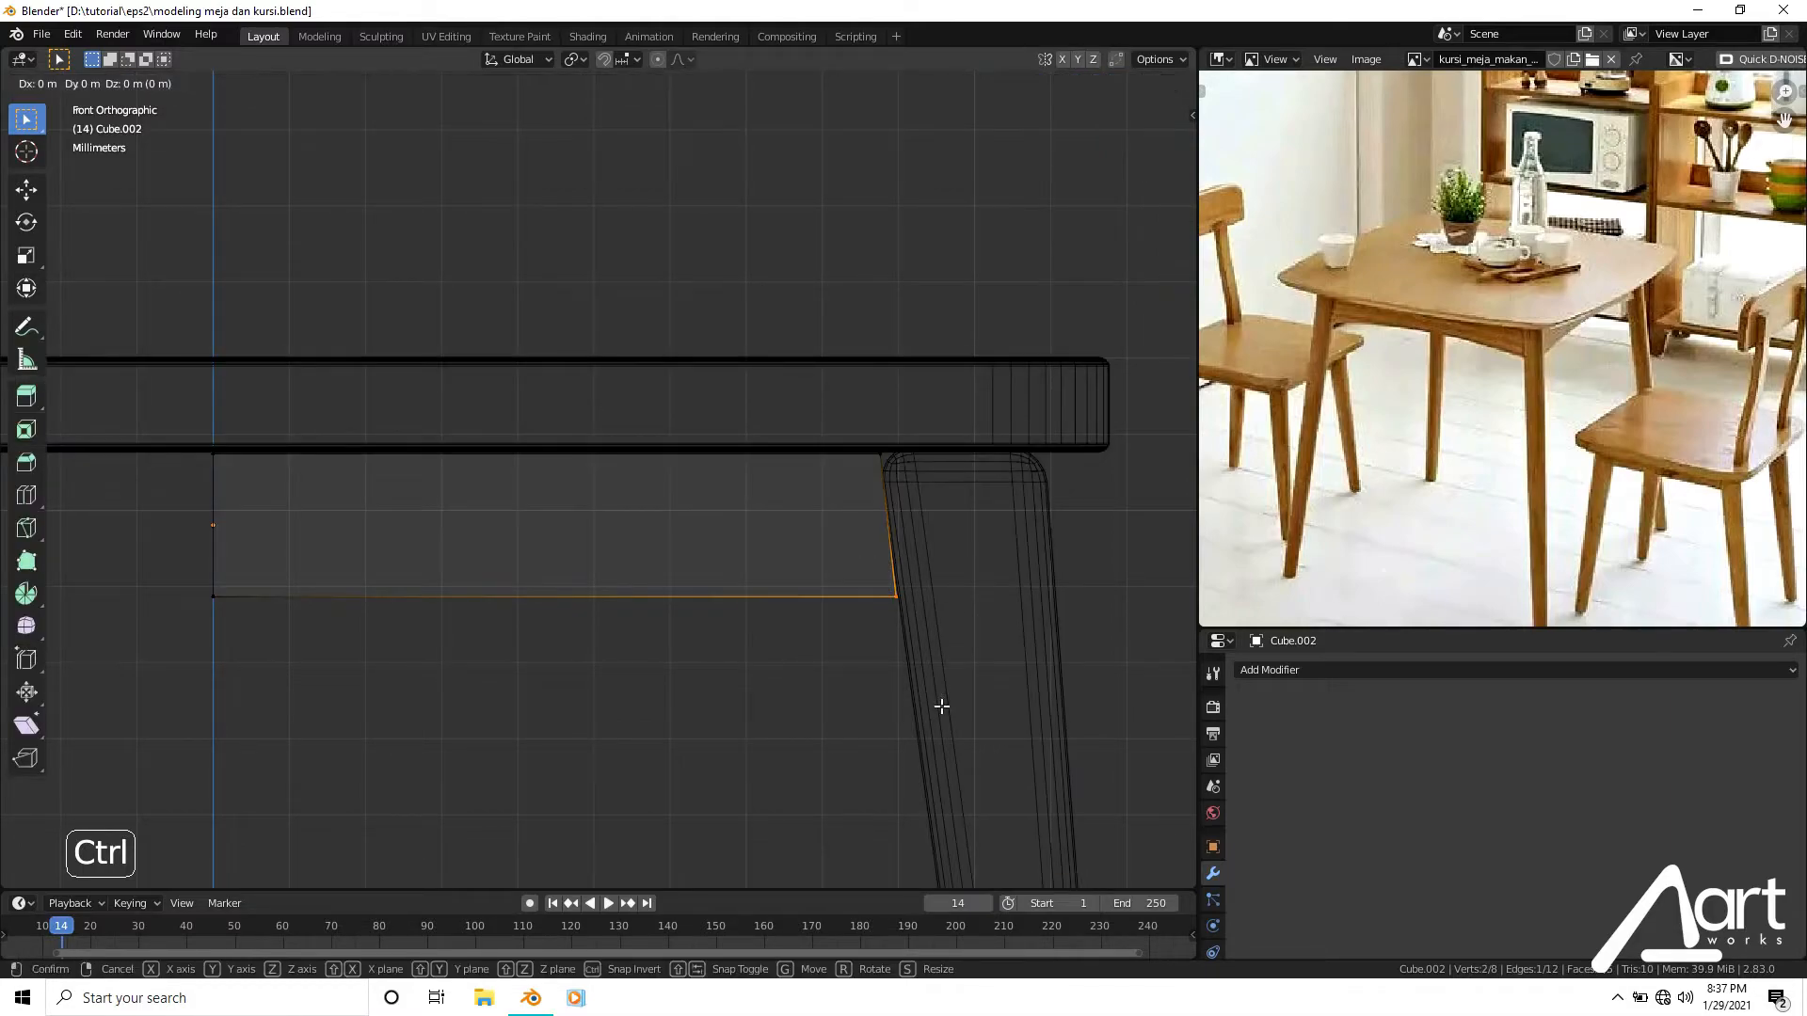
left_click(936, 706)
key("shift+z")
key("Tab")
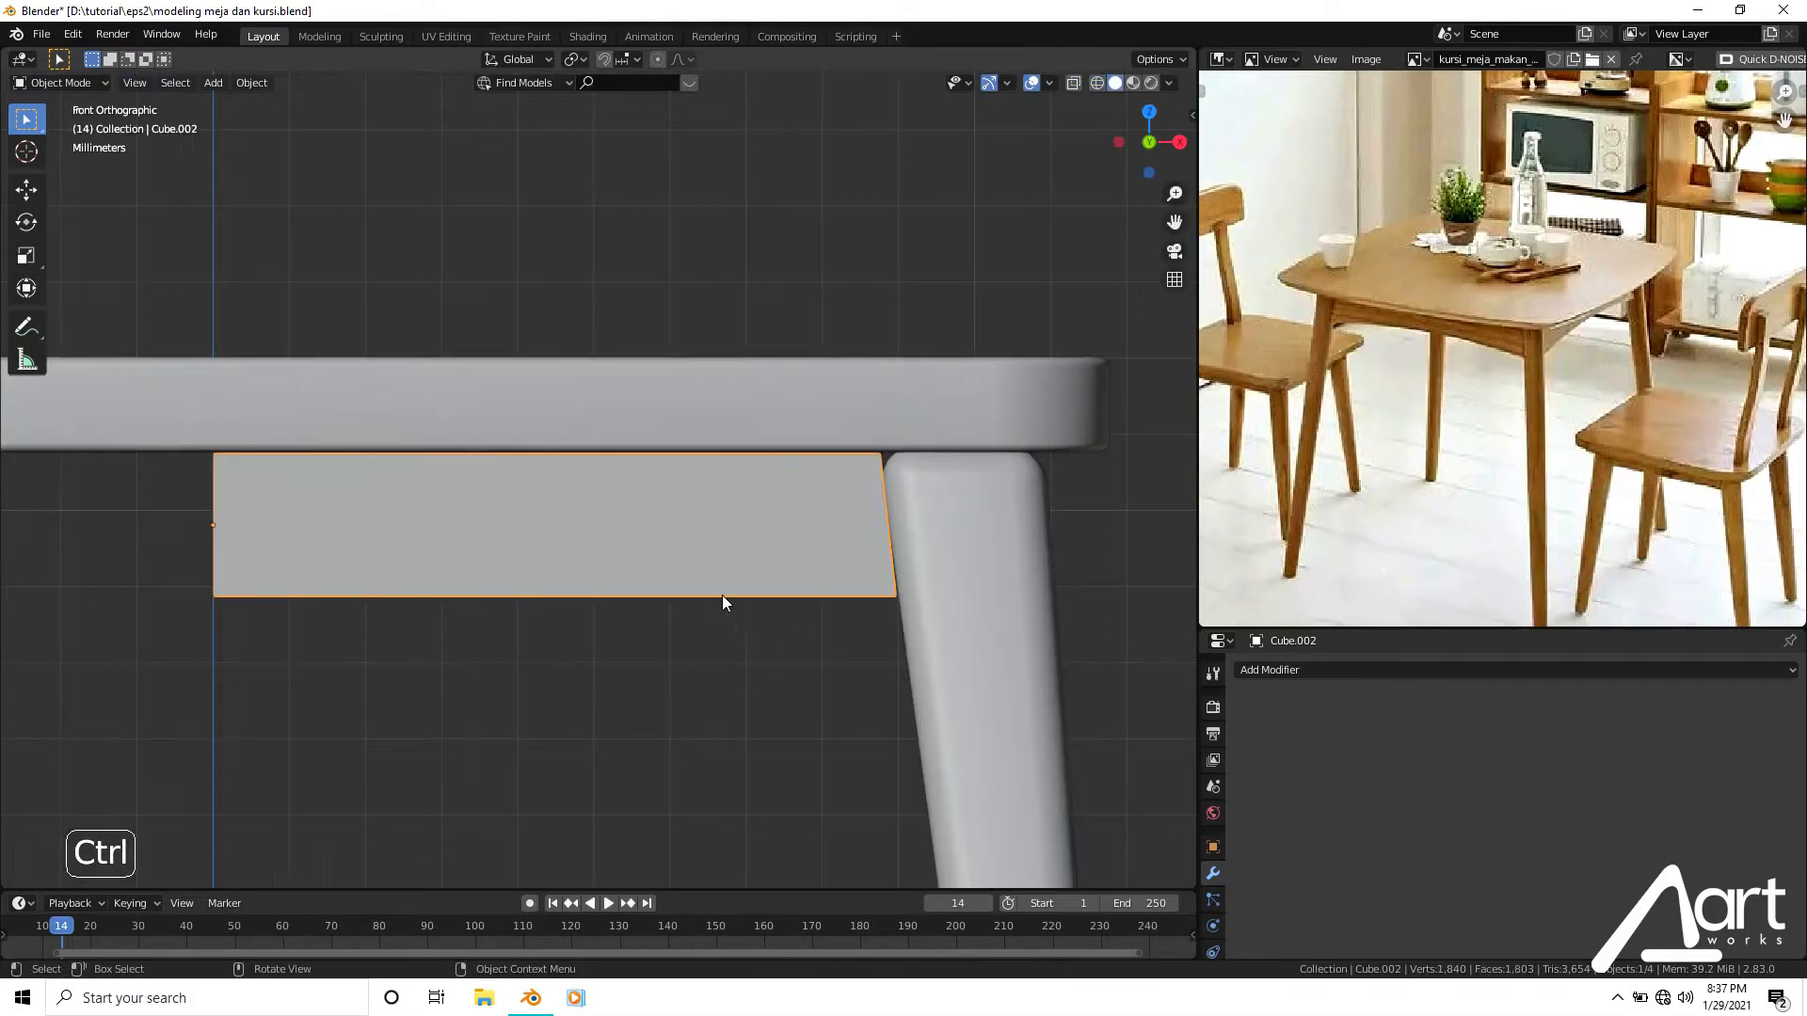
Add a Mirror modifier on the X axis to the half rail and enable Clipping.
left_click(1277, 670)
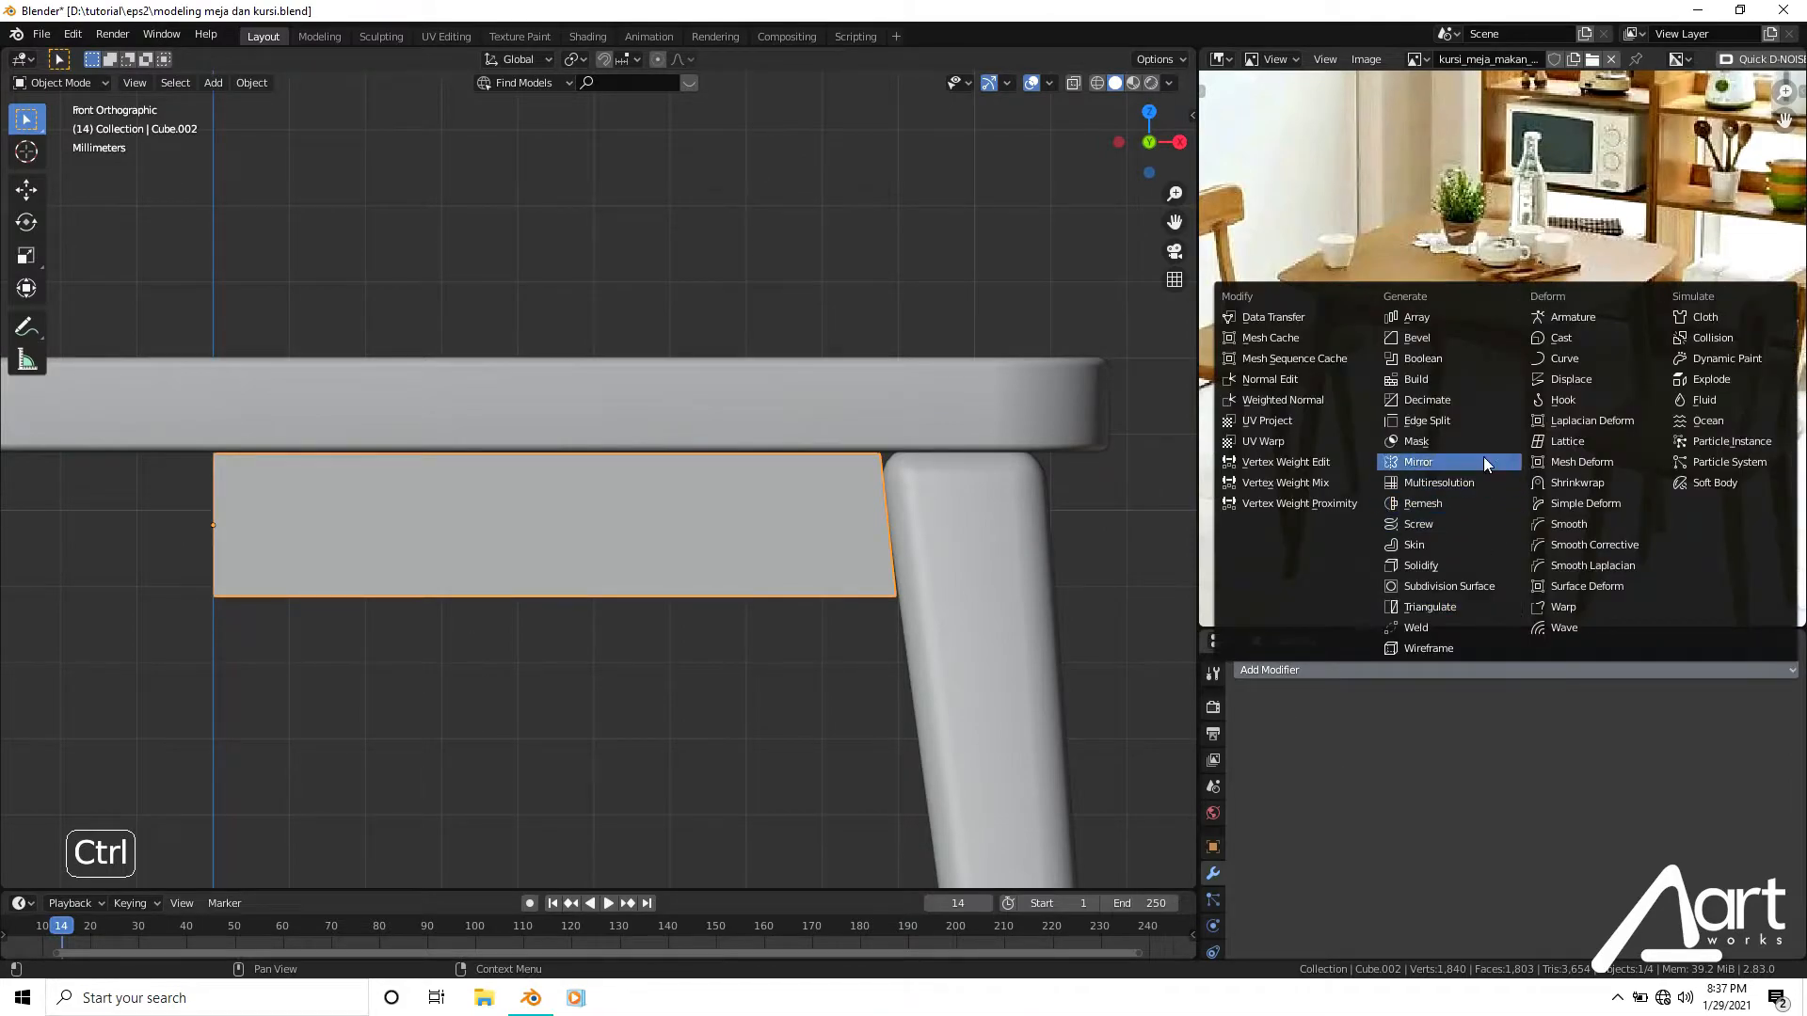
left_click(1460, 461)
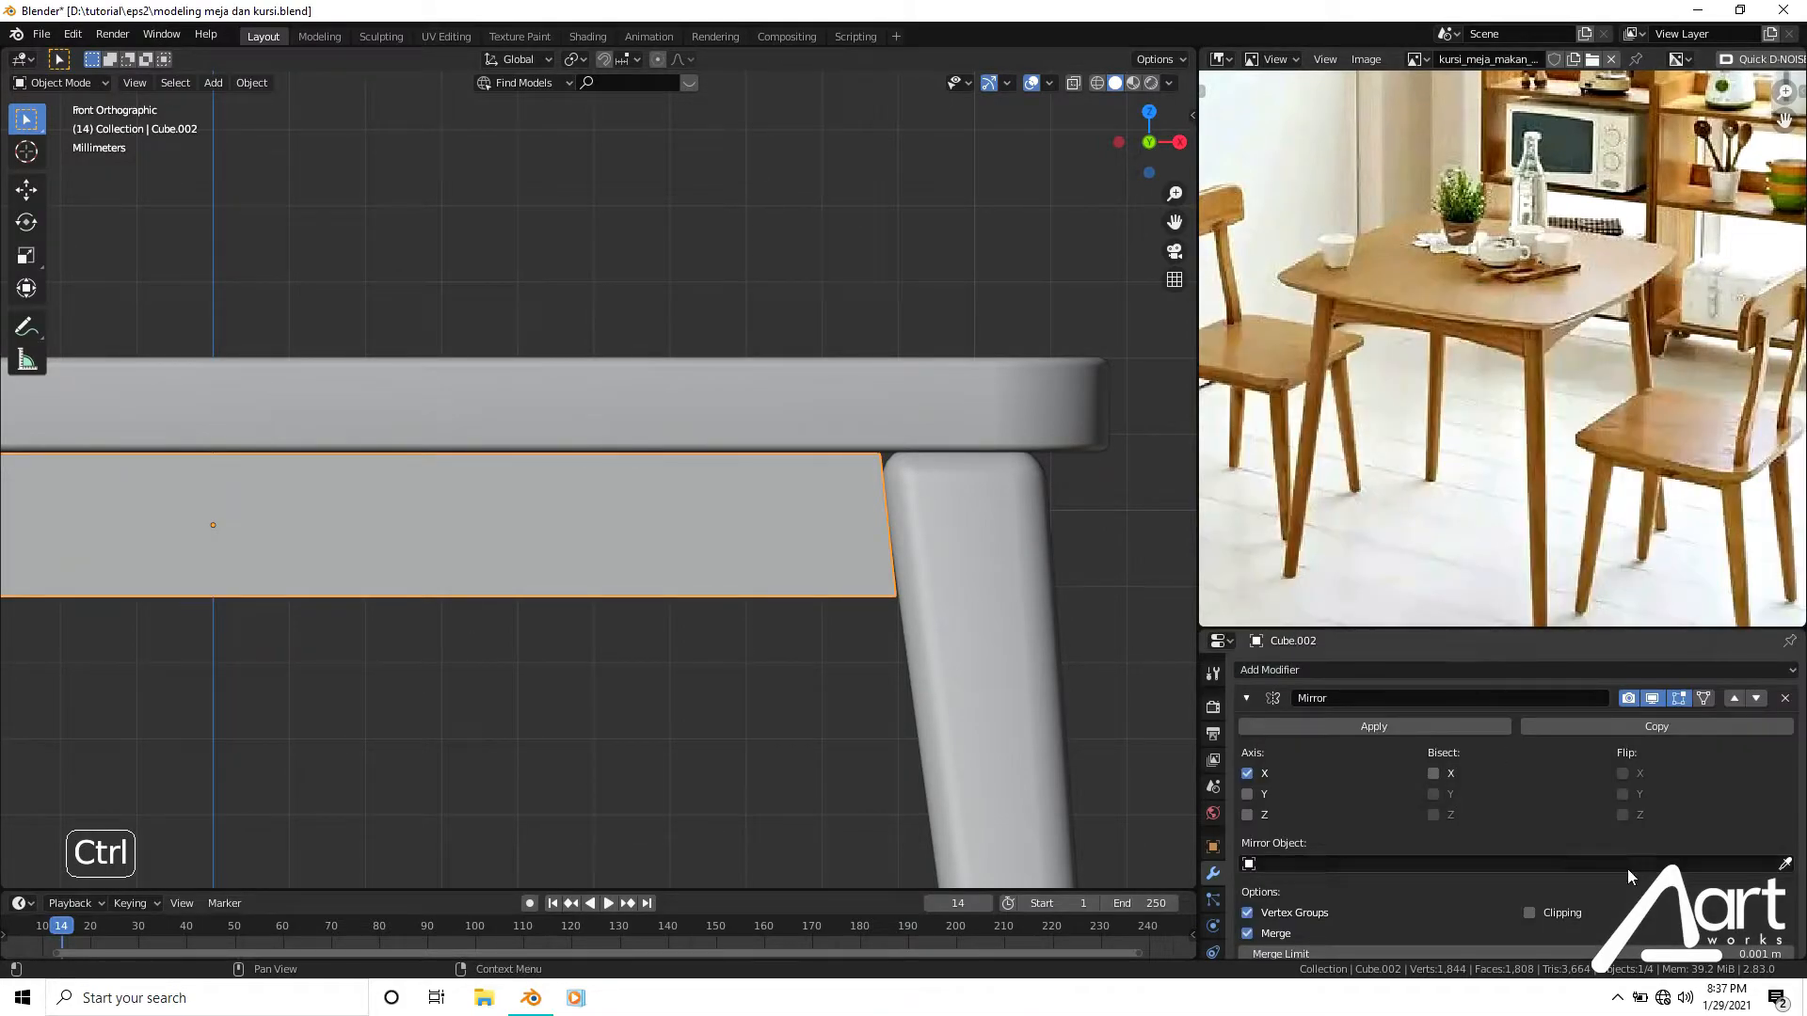
scroll(1628, 868, "down", 2)
left_click(1530, 837)
In top wireframe view, scale the rail to about 0.409 along Y and move it about -0.01 m along Y between the front legs.
scroll(800, 600, "down", 9)
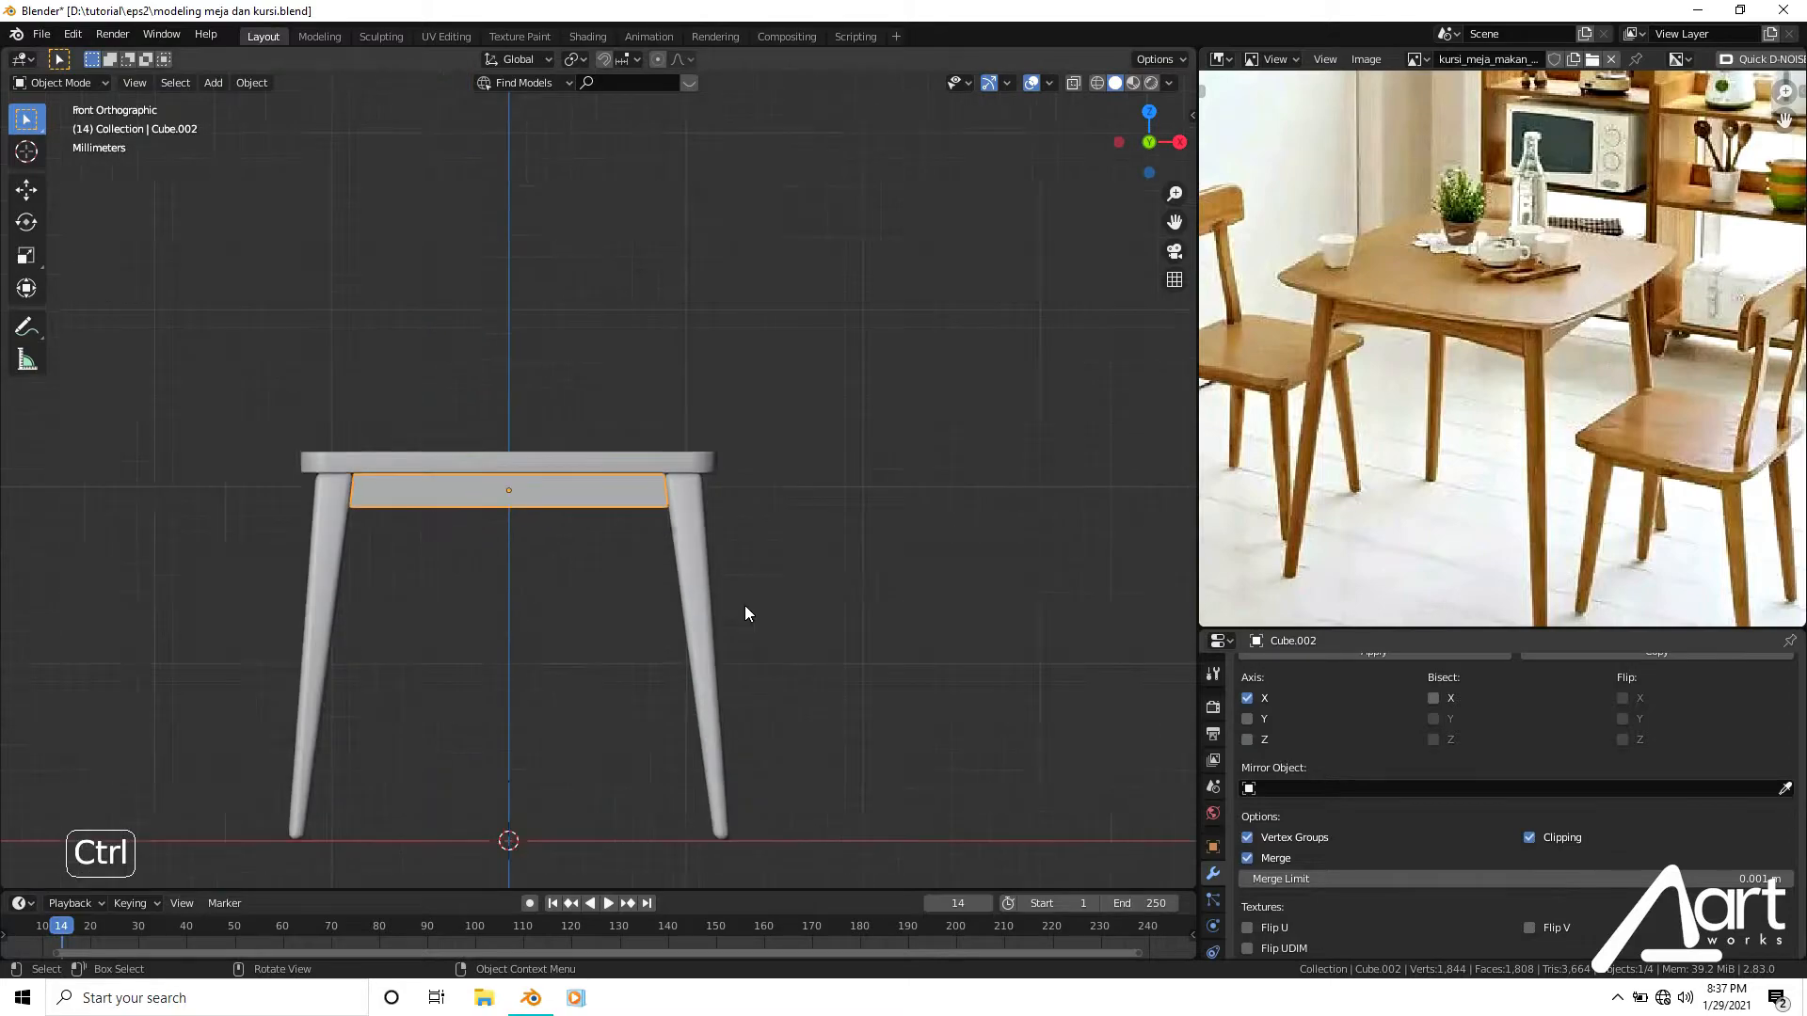
middle_click_drag(749, 607, 823, 613, "shift")
scroll(743, 612, "up", 3)
middle_click_drag(675, 611, 769, 596, "shift")
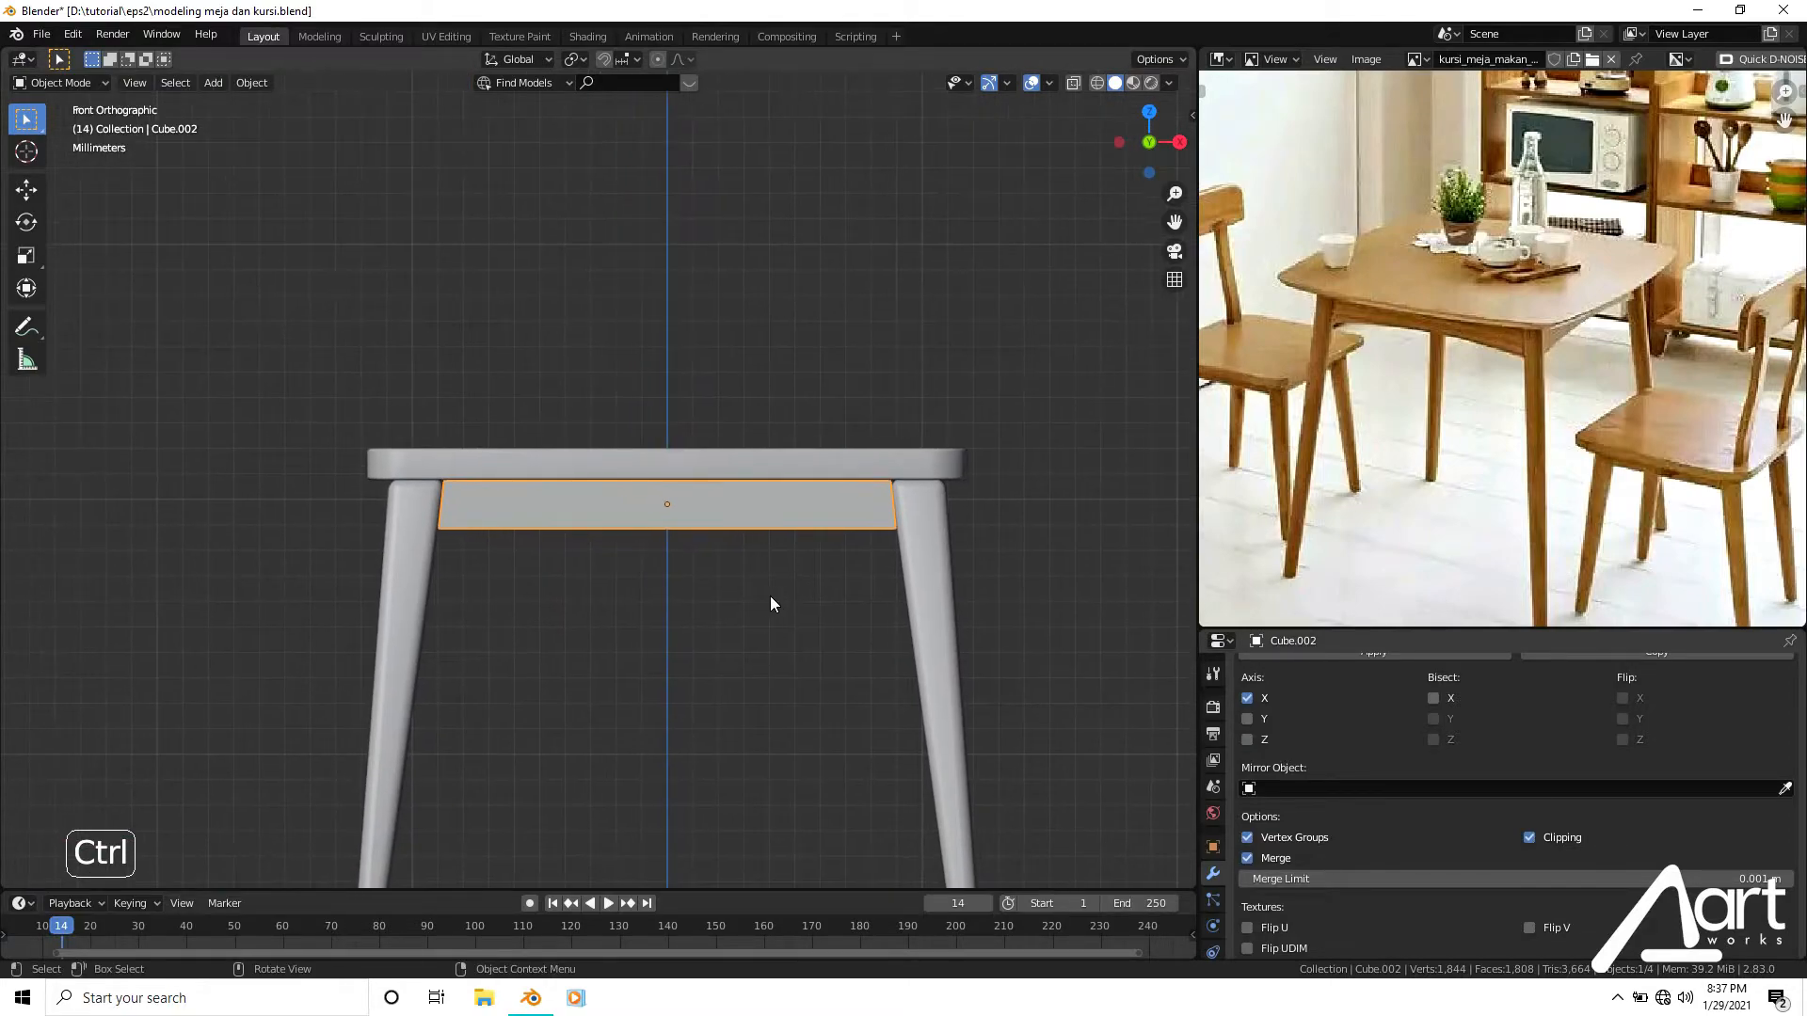
scroll(843, 625, "down", 2)
key("g")
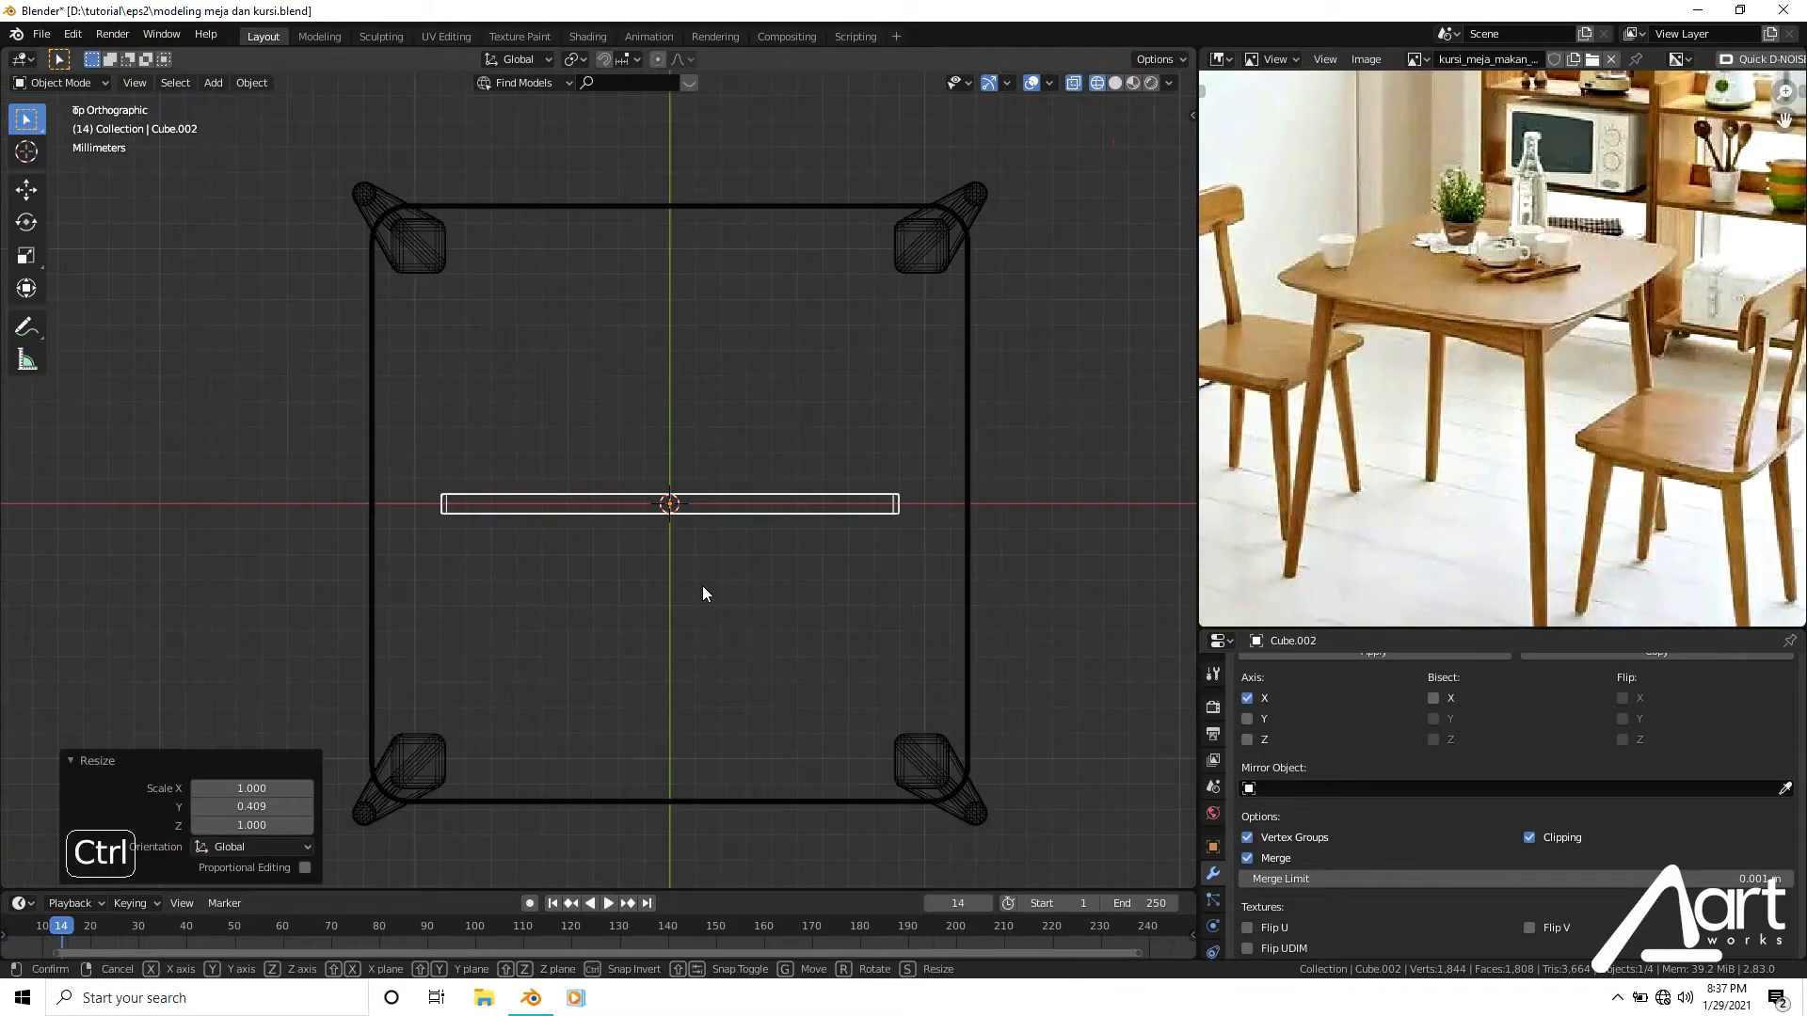
key("y")
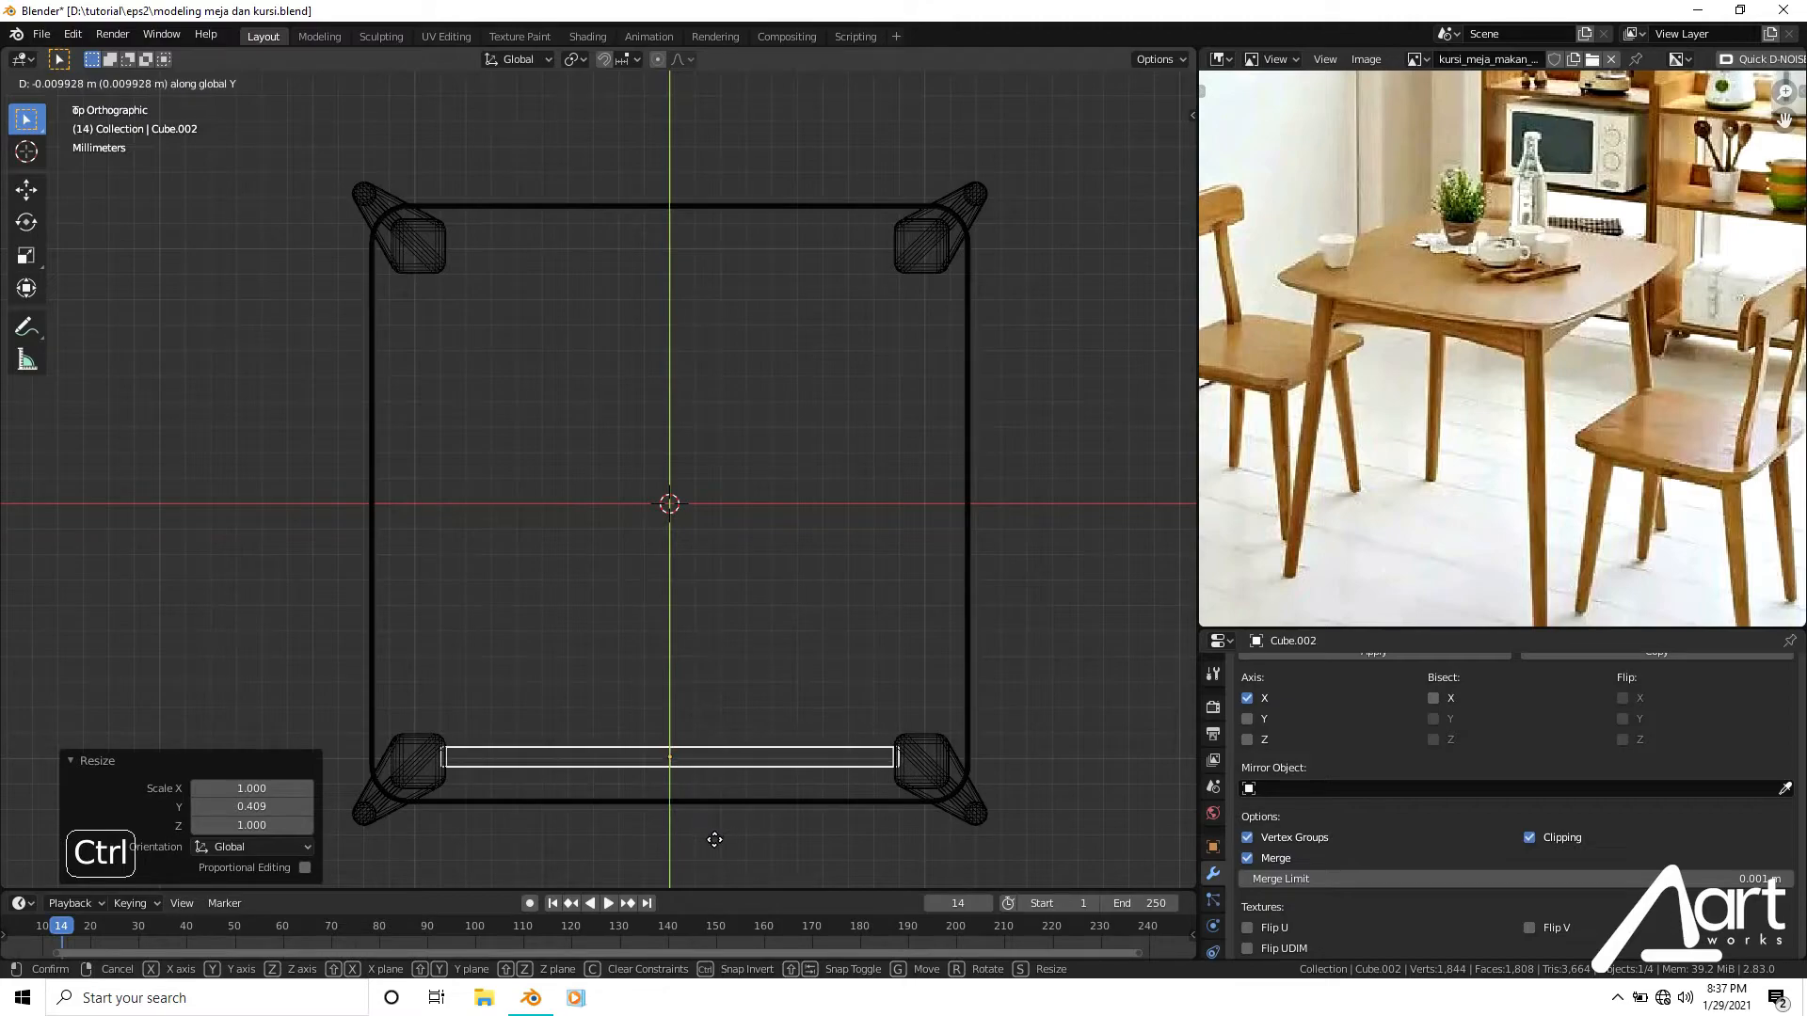
left_click(720, 823)
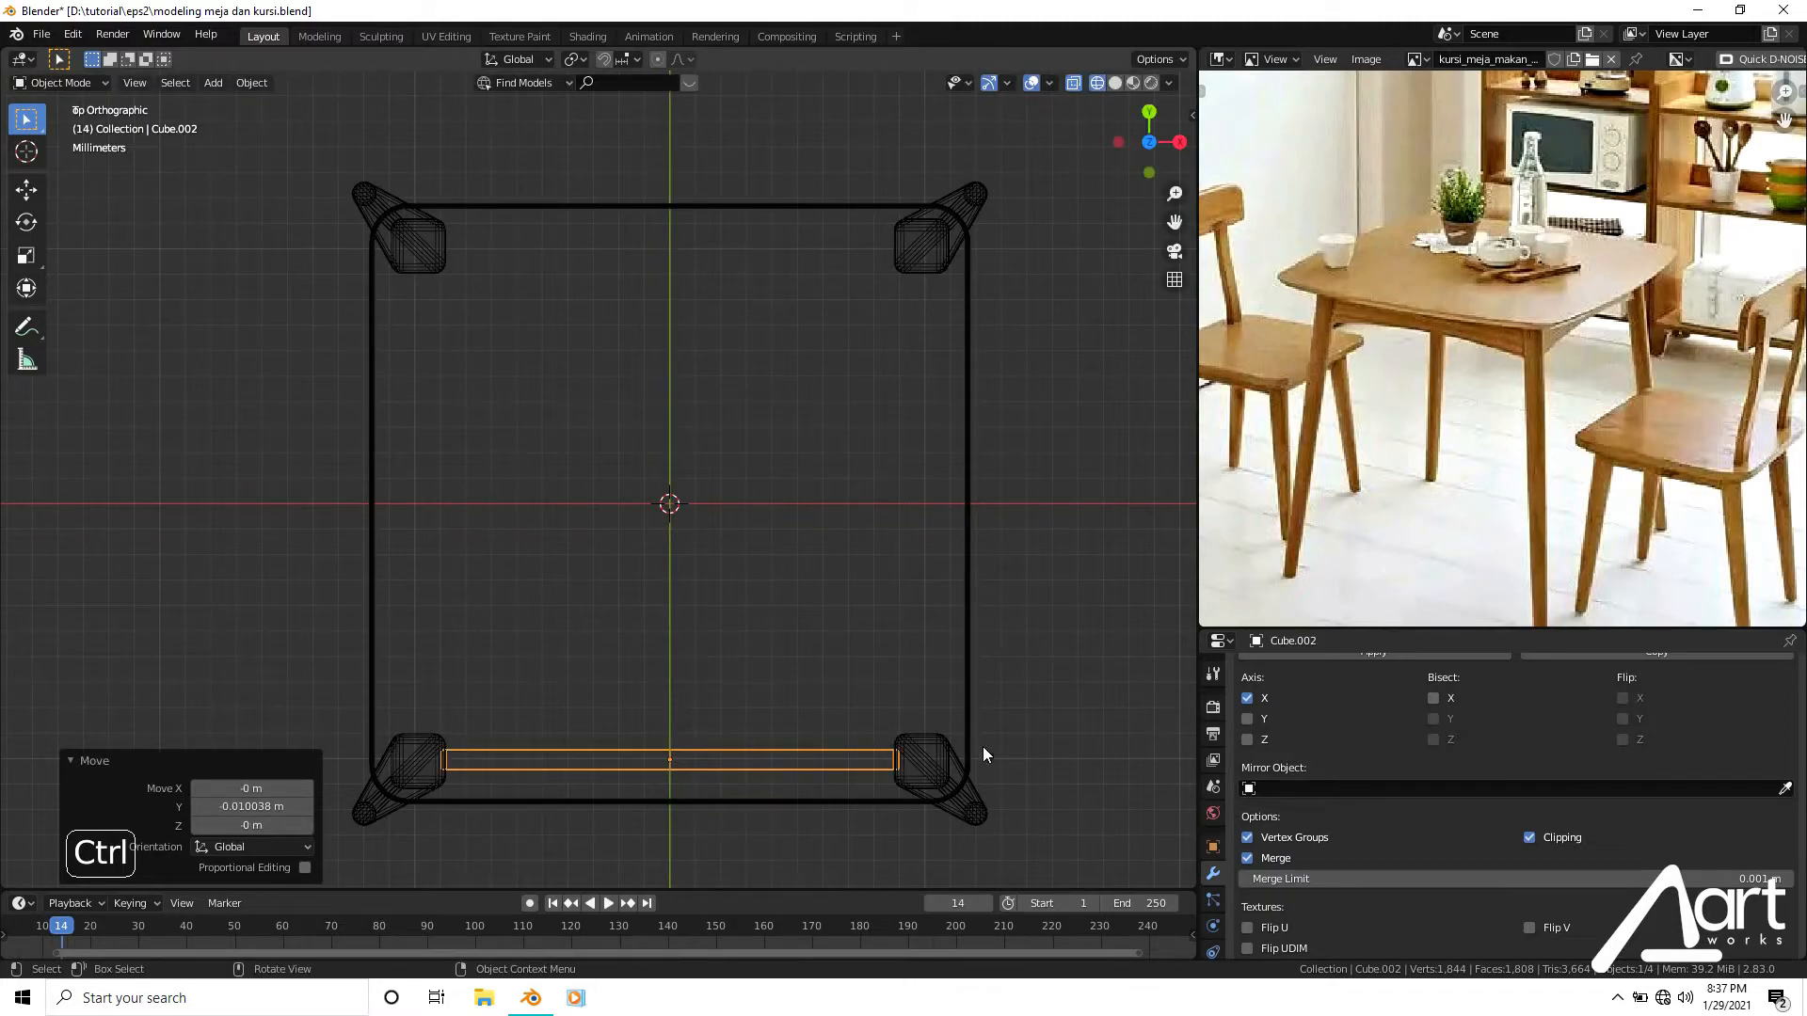
Try to mirror the rail across the Y axis as well.
left_click(1247, 718)
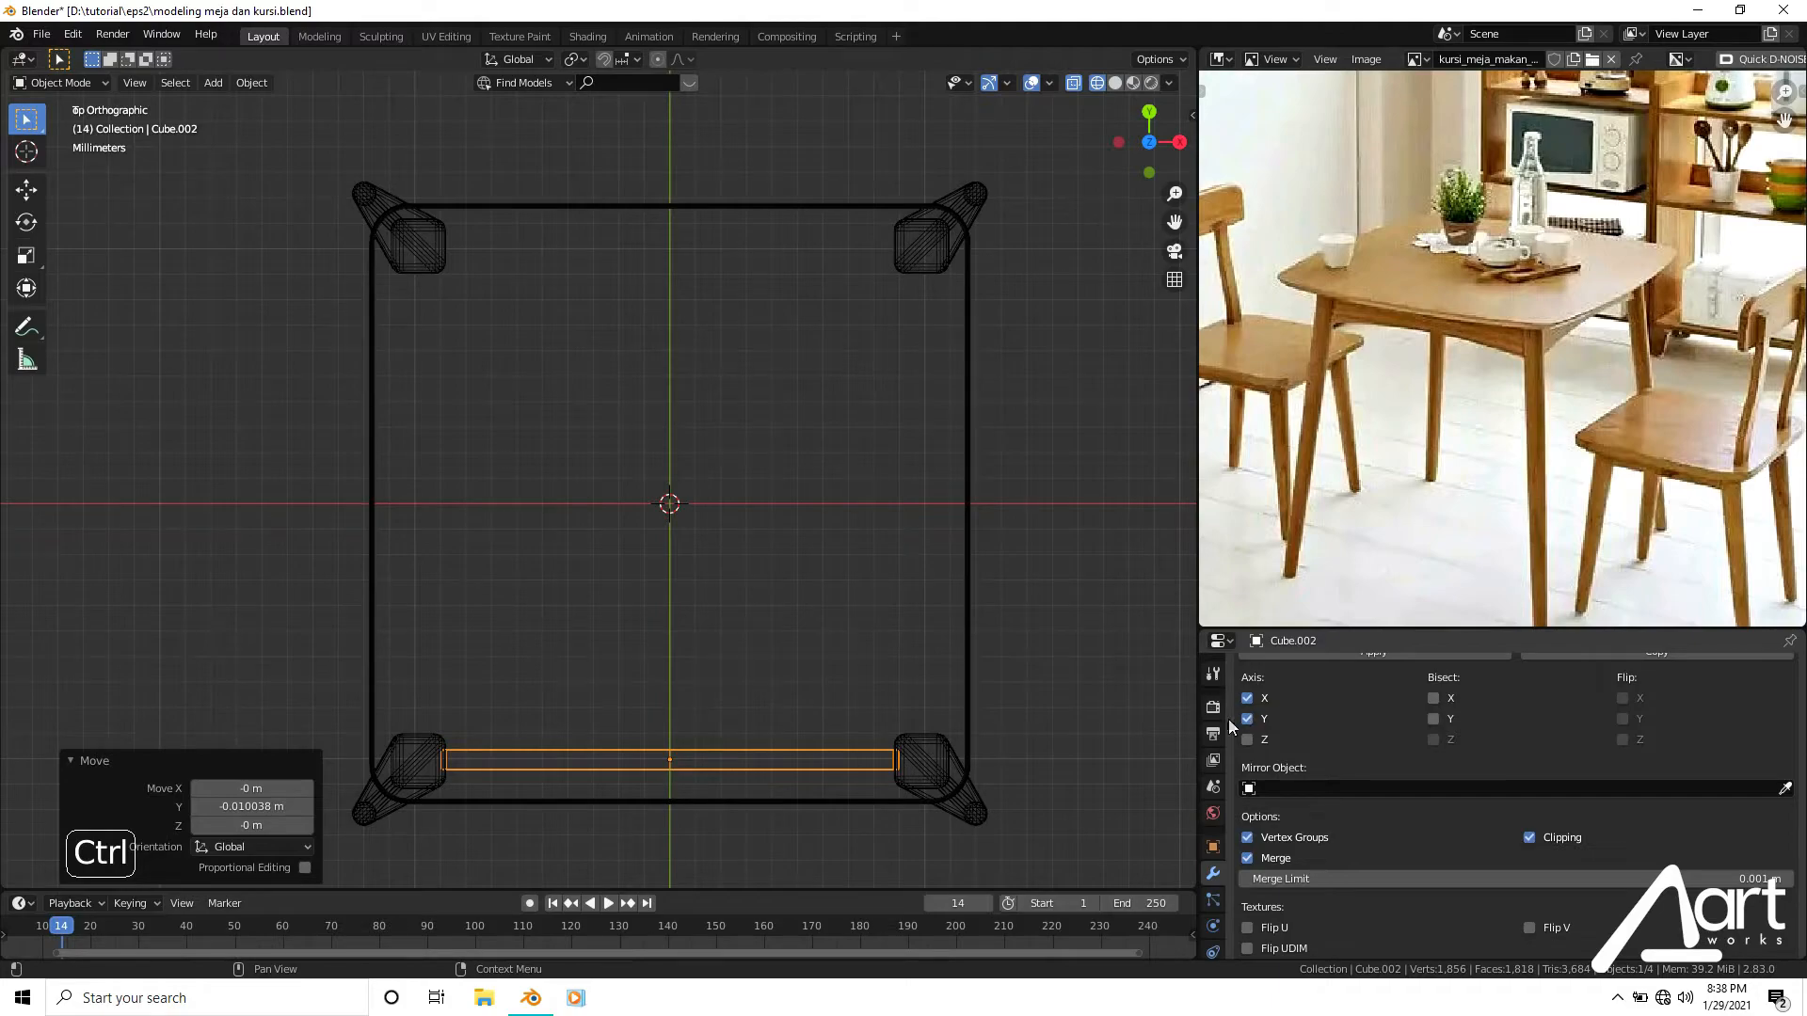
scroll(669, 762, "down", 12)
scroll(669, 762, "up", 9)
scroll(669, 762, "up", 3)
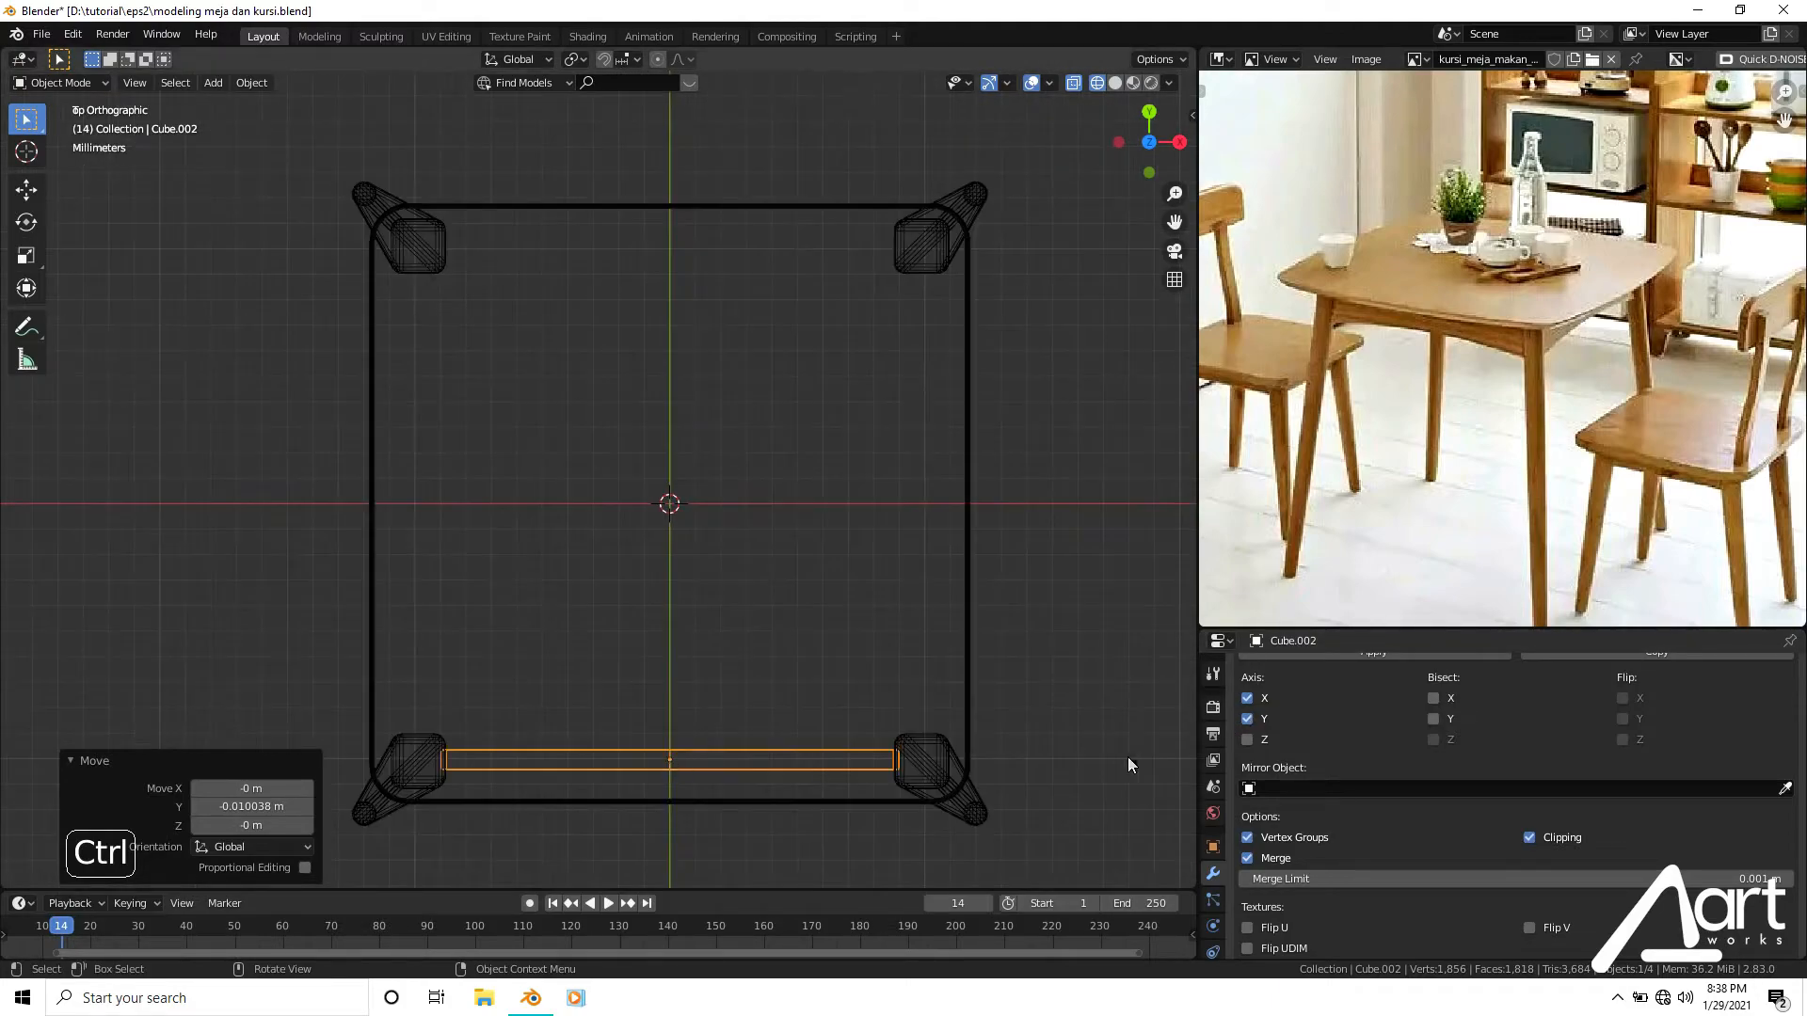
Apply all transforms to the rail and set its origin to its geometry.
key("ctrl+a")
left_click(854, 725)
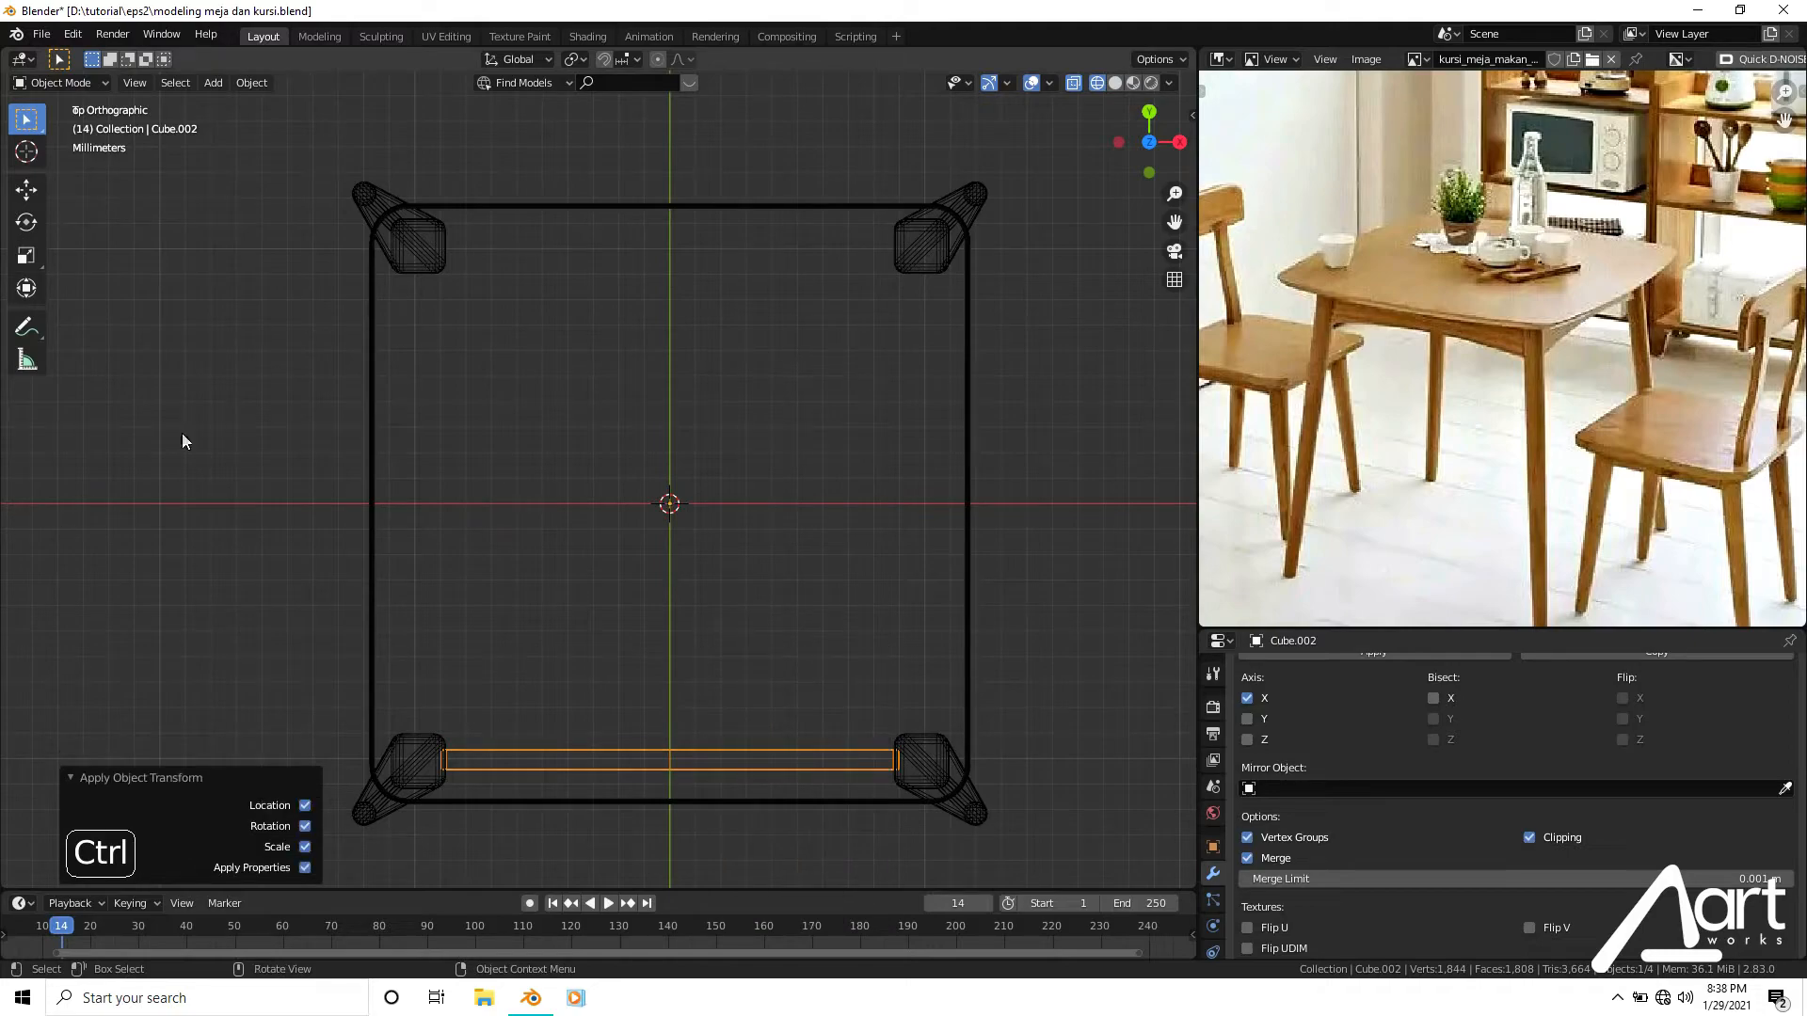
left_click(251, 83)
mouse_move(267, 124)
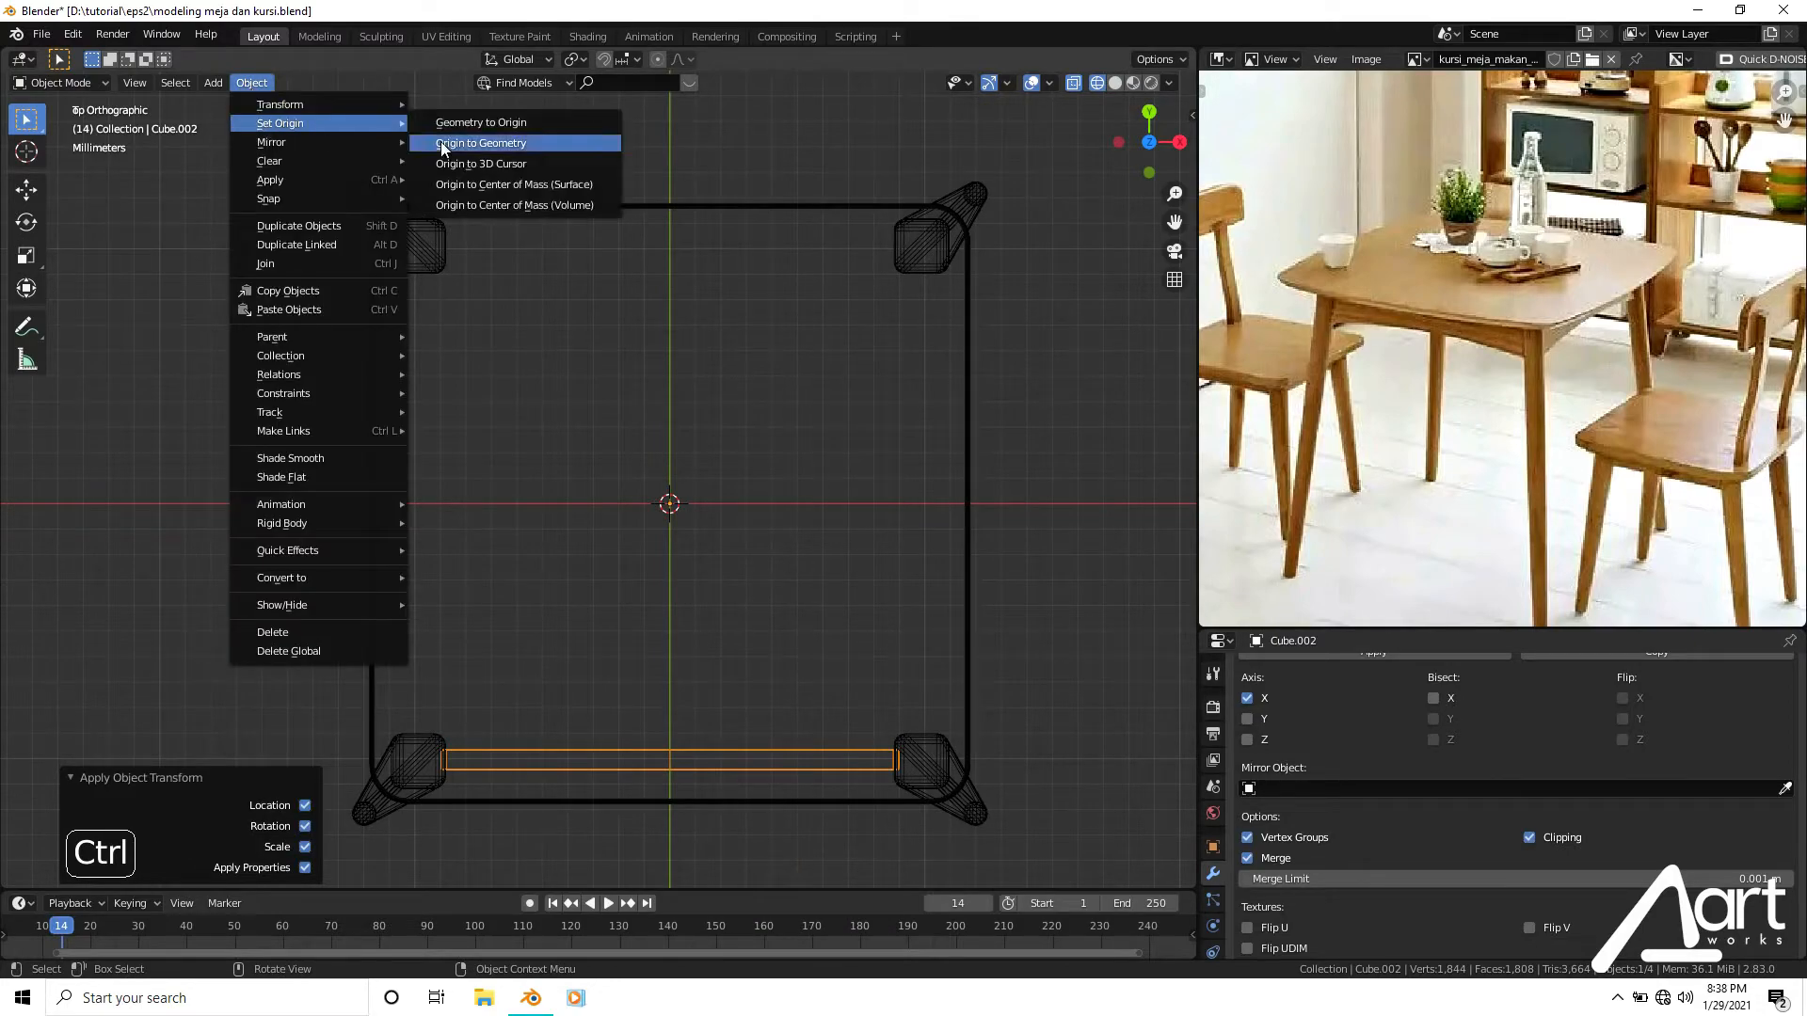
left_click(448, 147)
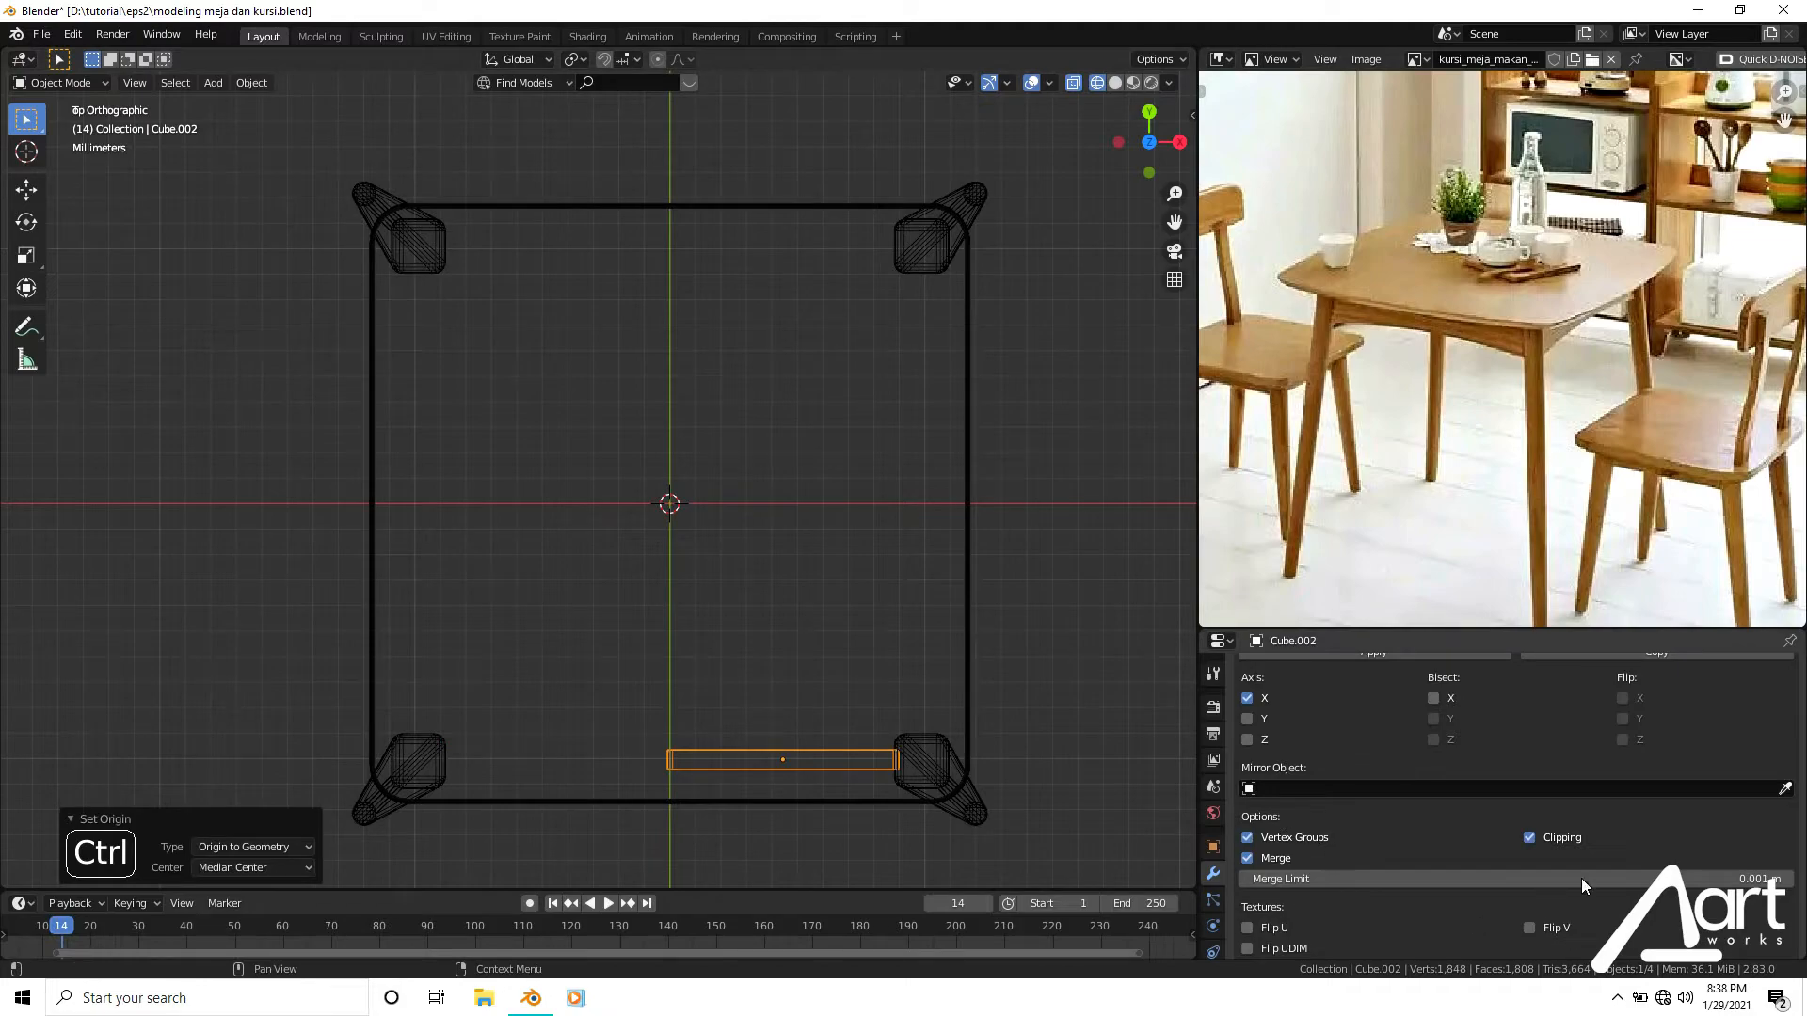
Set the seat object Cube as the rail's mirror object and enable mirroring across the Y axis as well.
left_click(1784, 788)
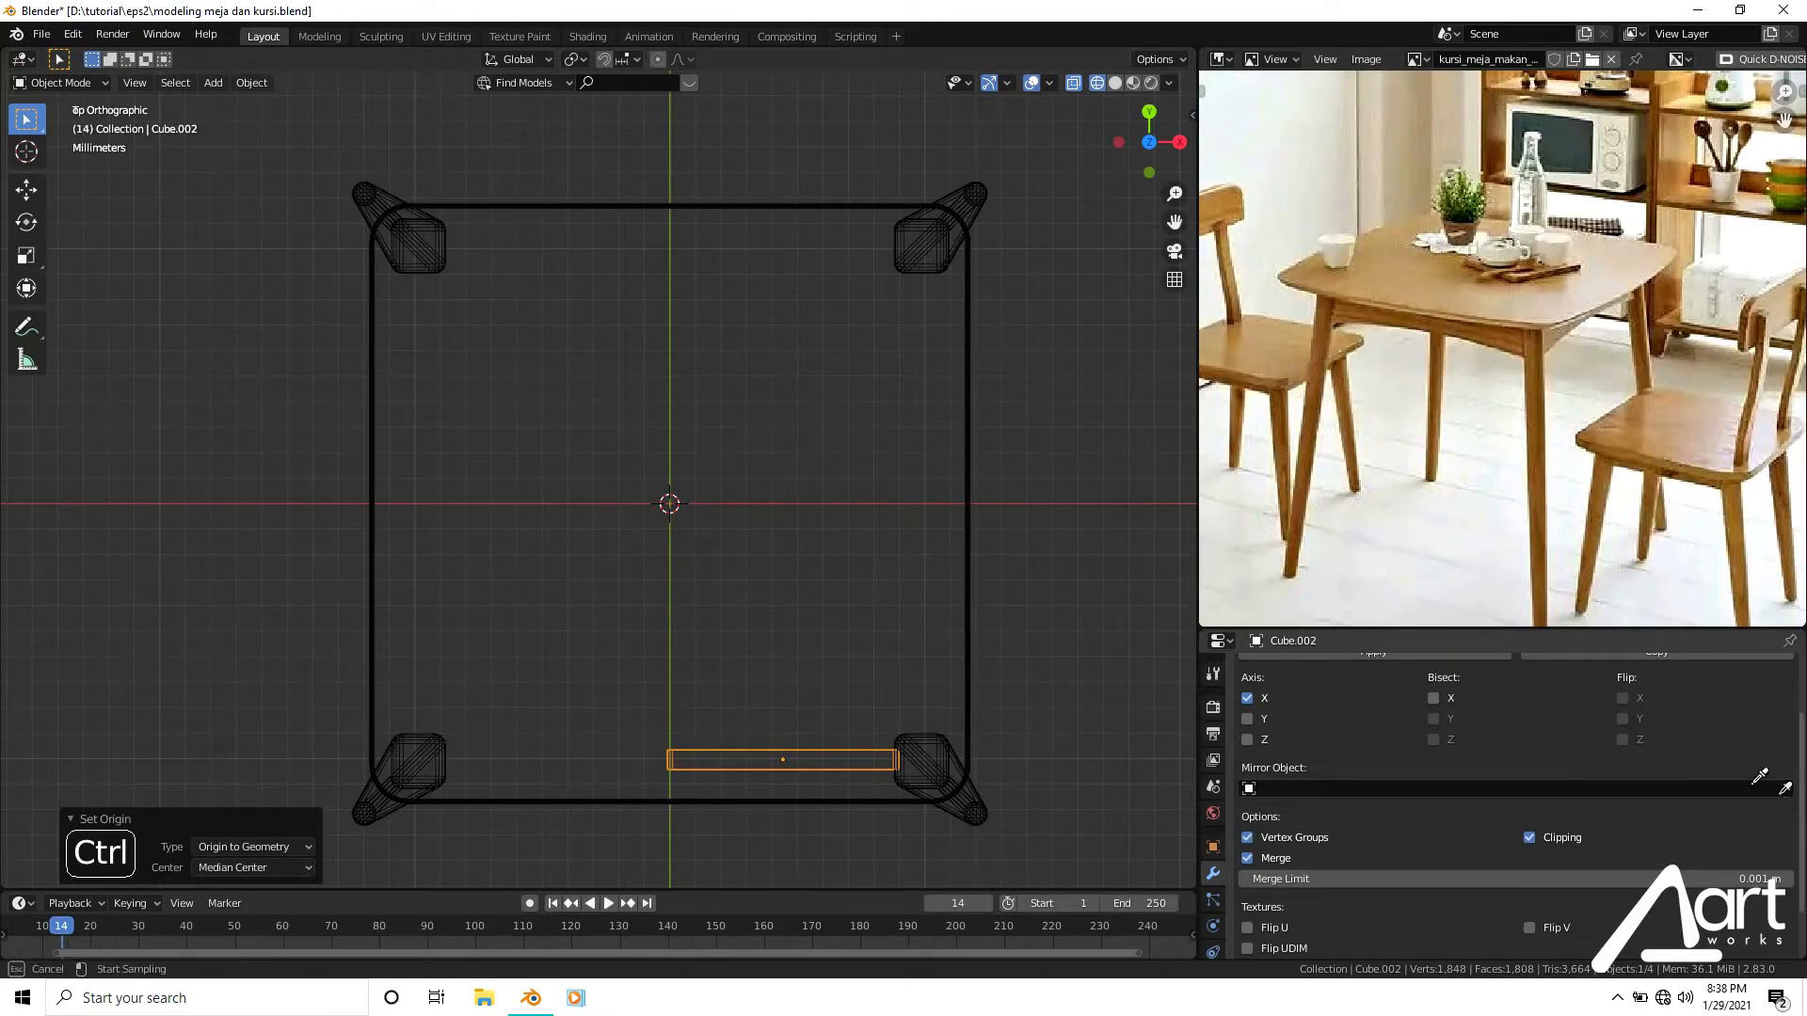
left_click(970, 628)
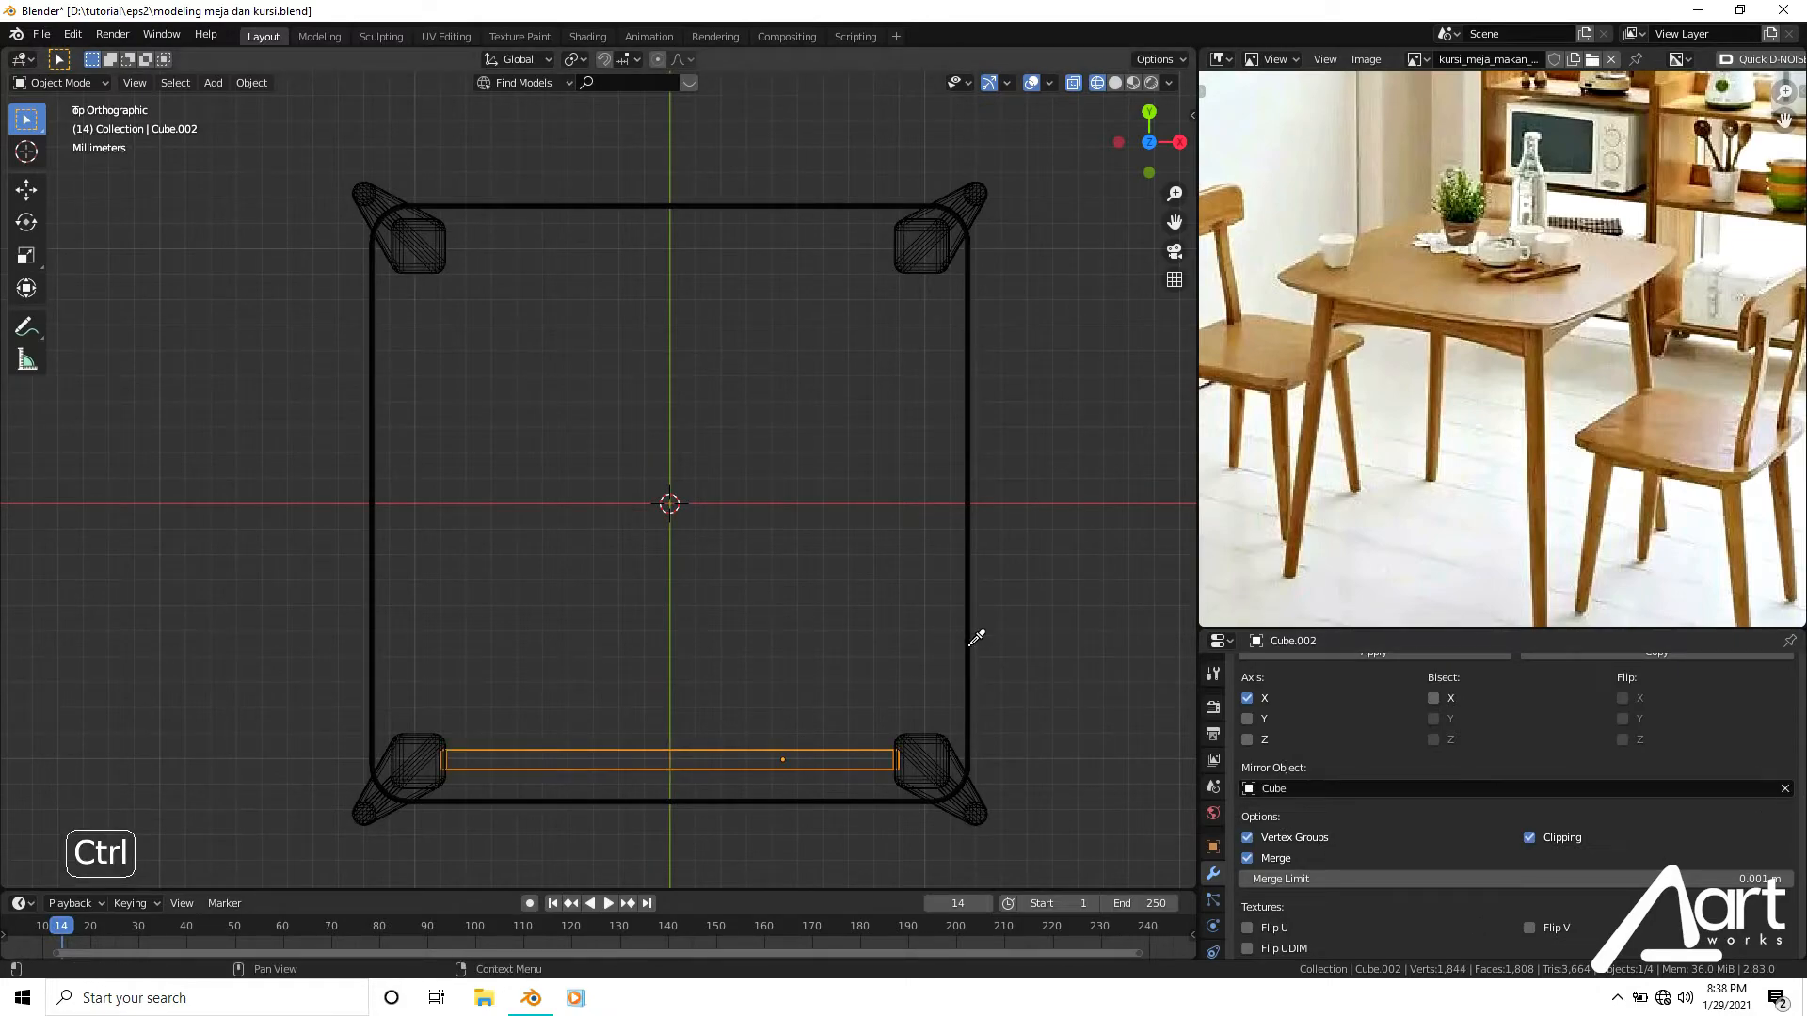
left_click(1252, 715)
scroll(862, 623, "down", 3)
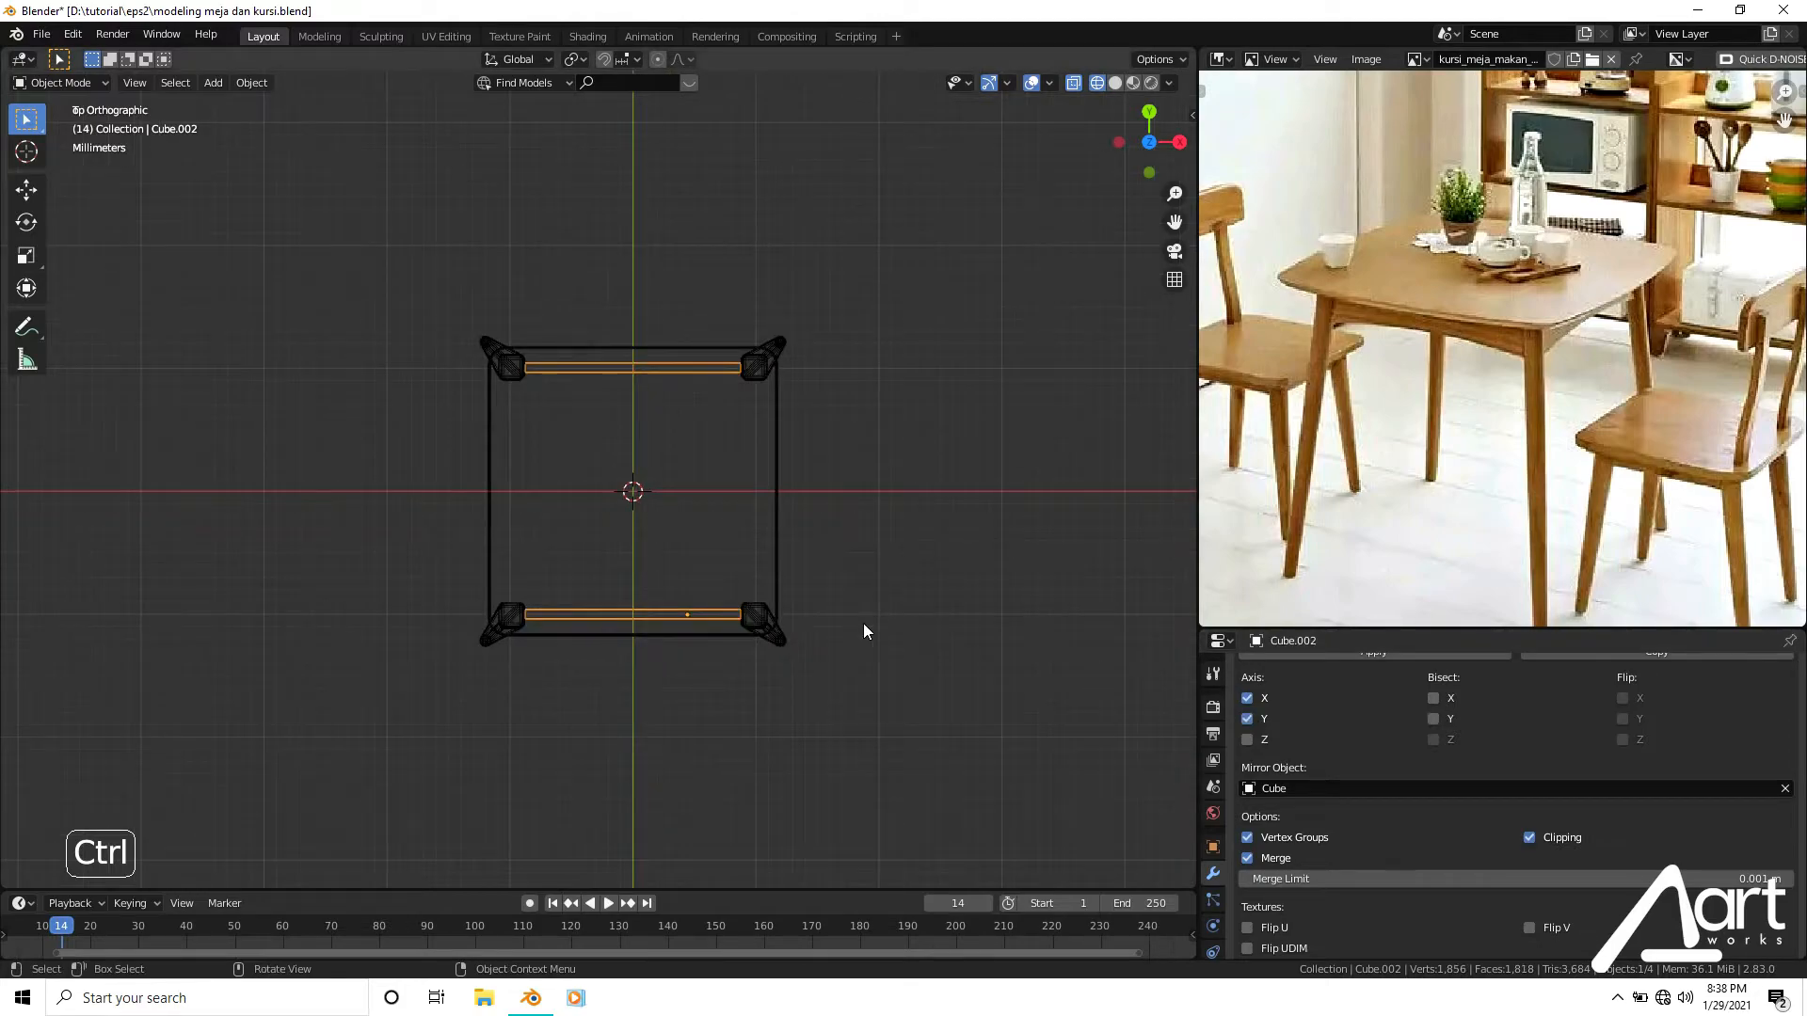
scroll(862, 624, "up", 1)
key("shift+z")
middle_click_drag(815, 612, 805, 601)
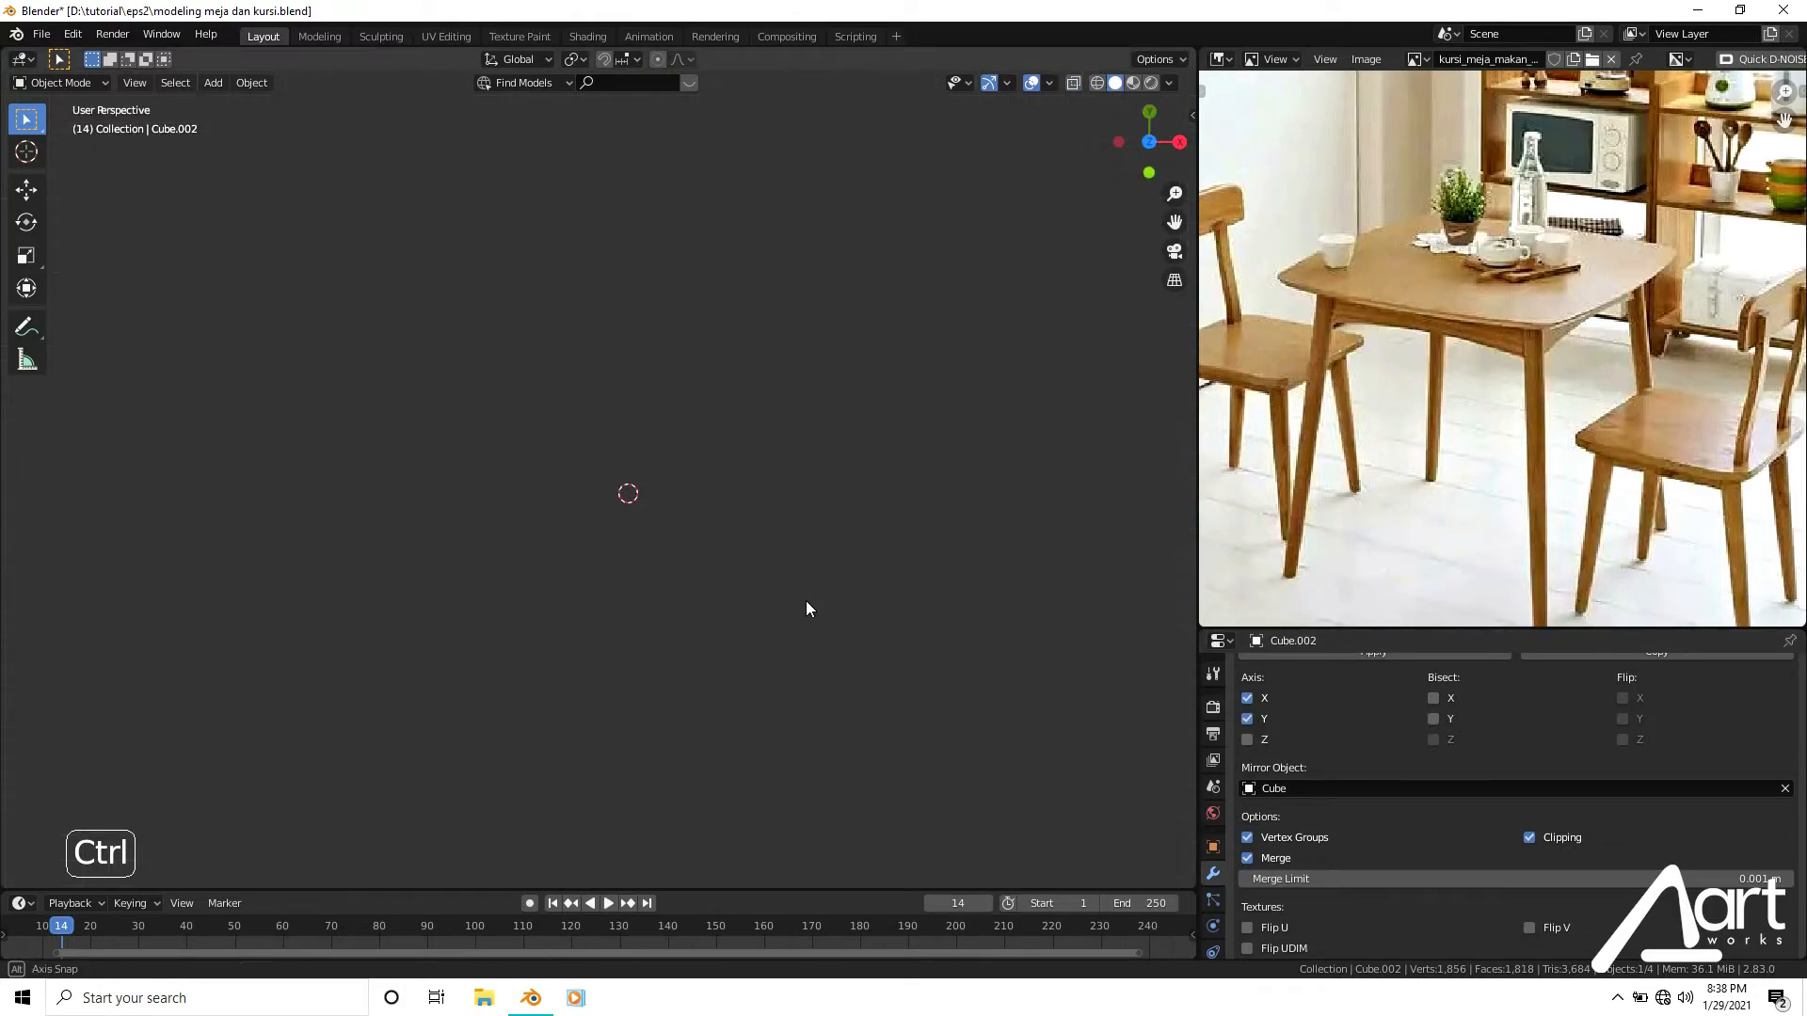
key("KP_7")
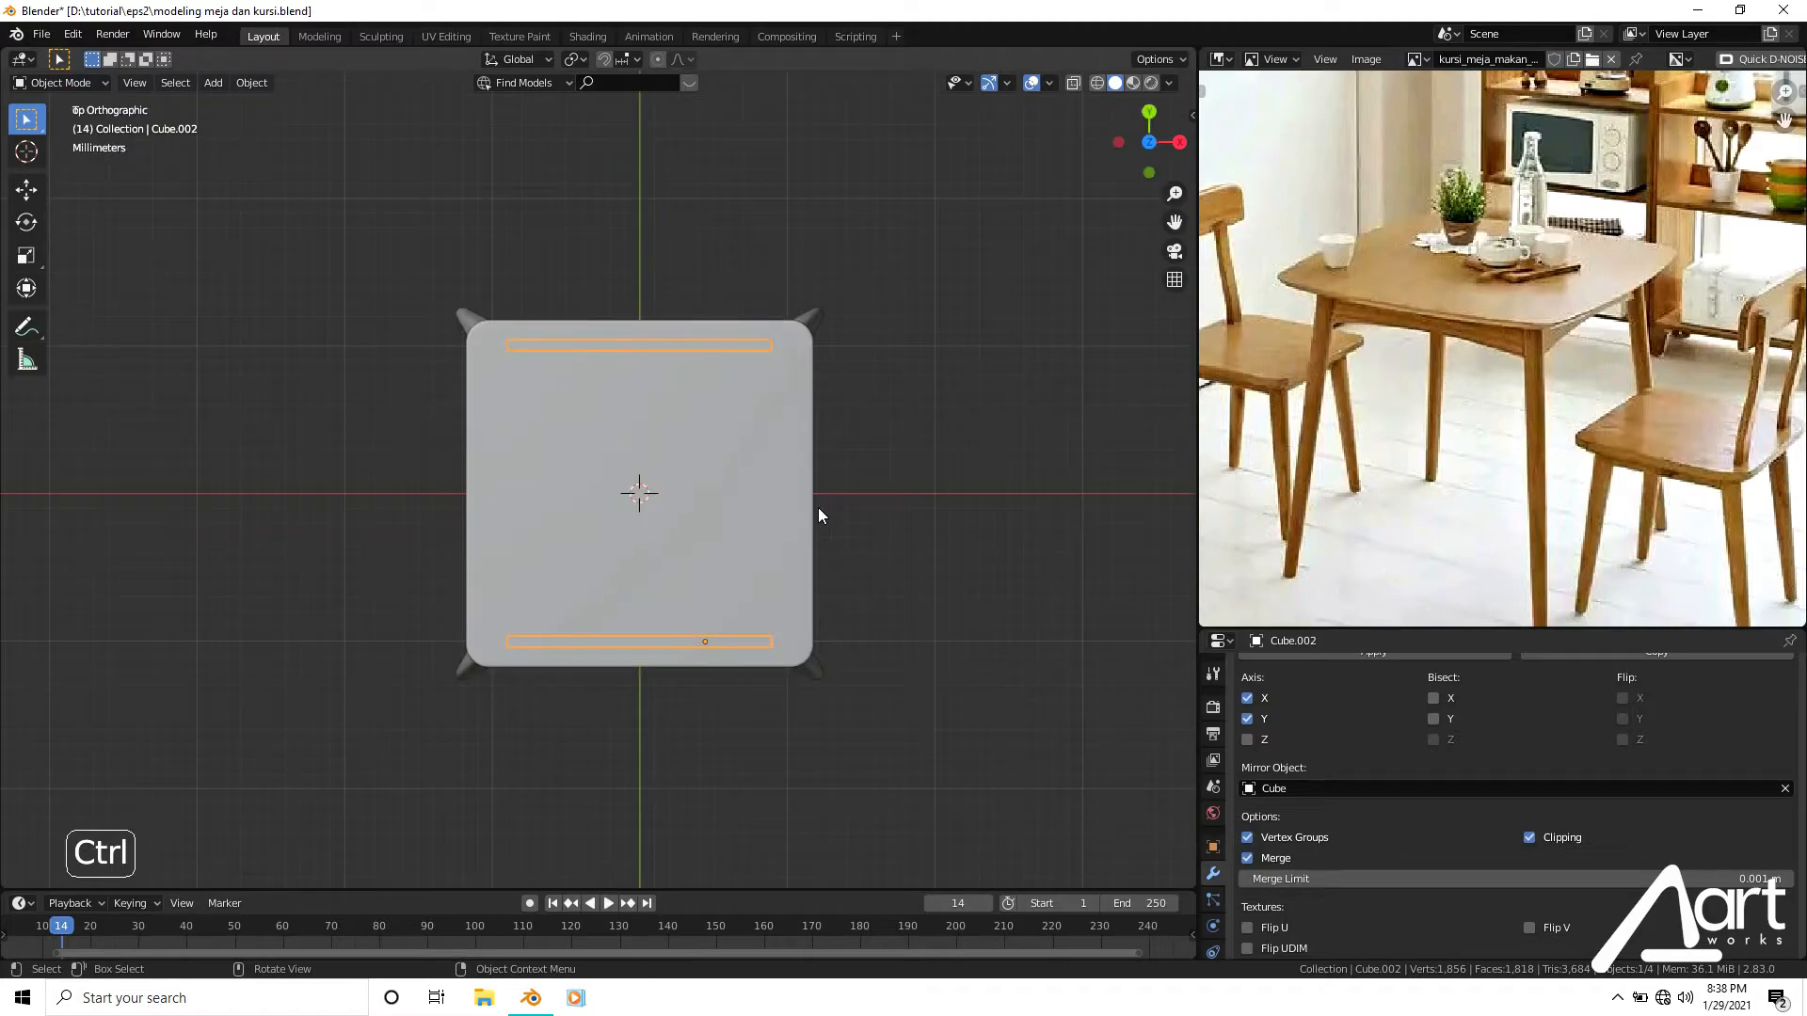
scroll(819, 518, "up", 1)
key("shift+z")
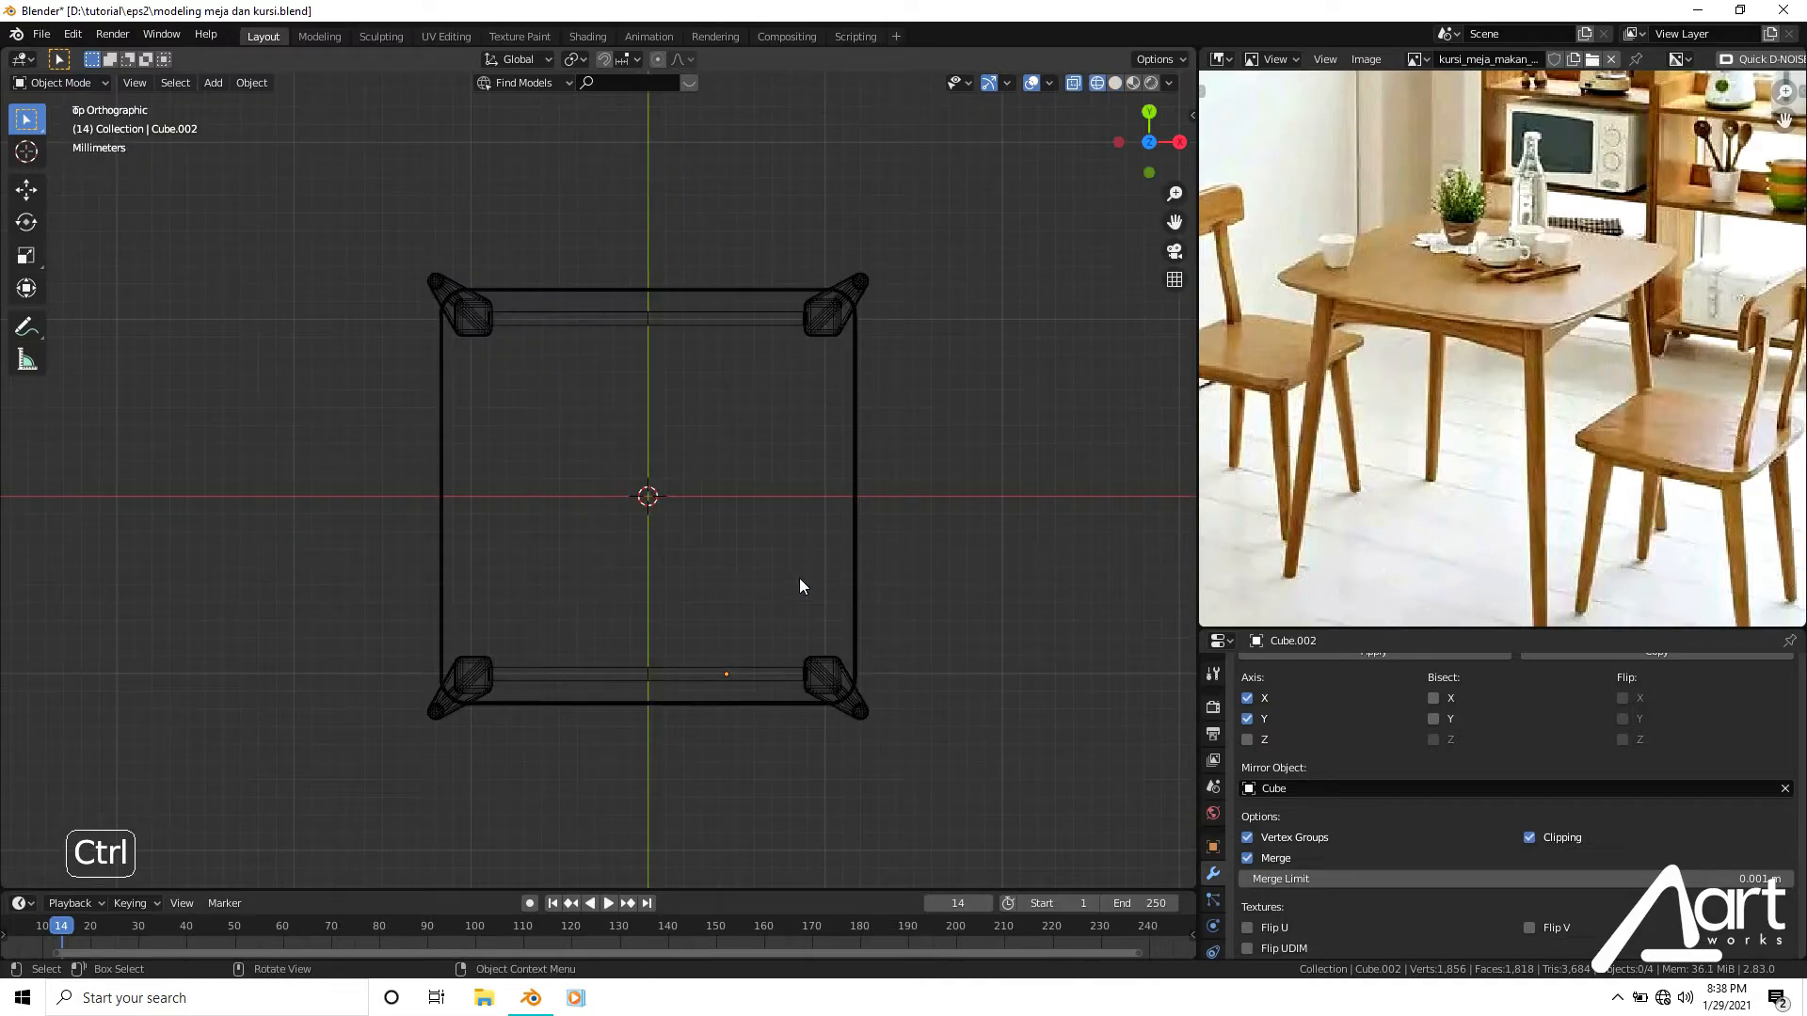
Apply the Mirror modifier on the rails and give them a Bevel modifier with 5 segments.
left_click(746, 321)
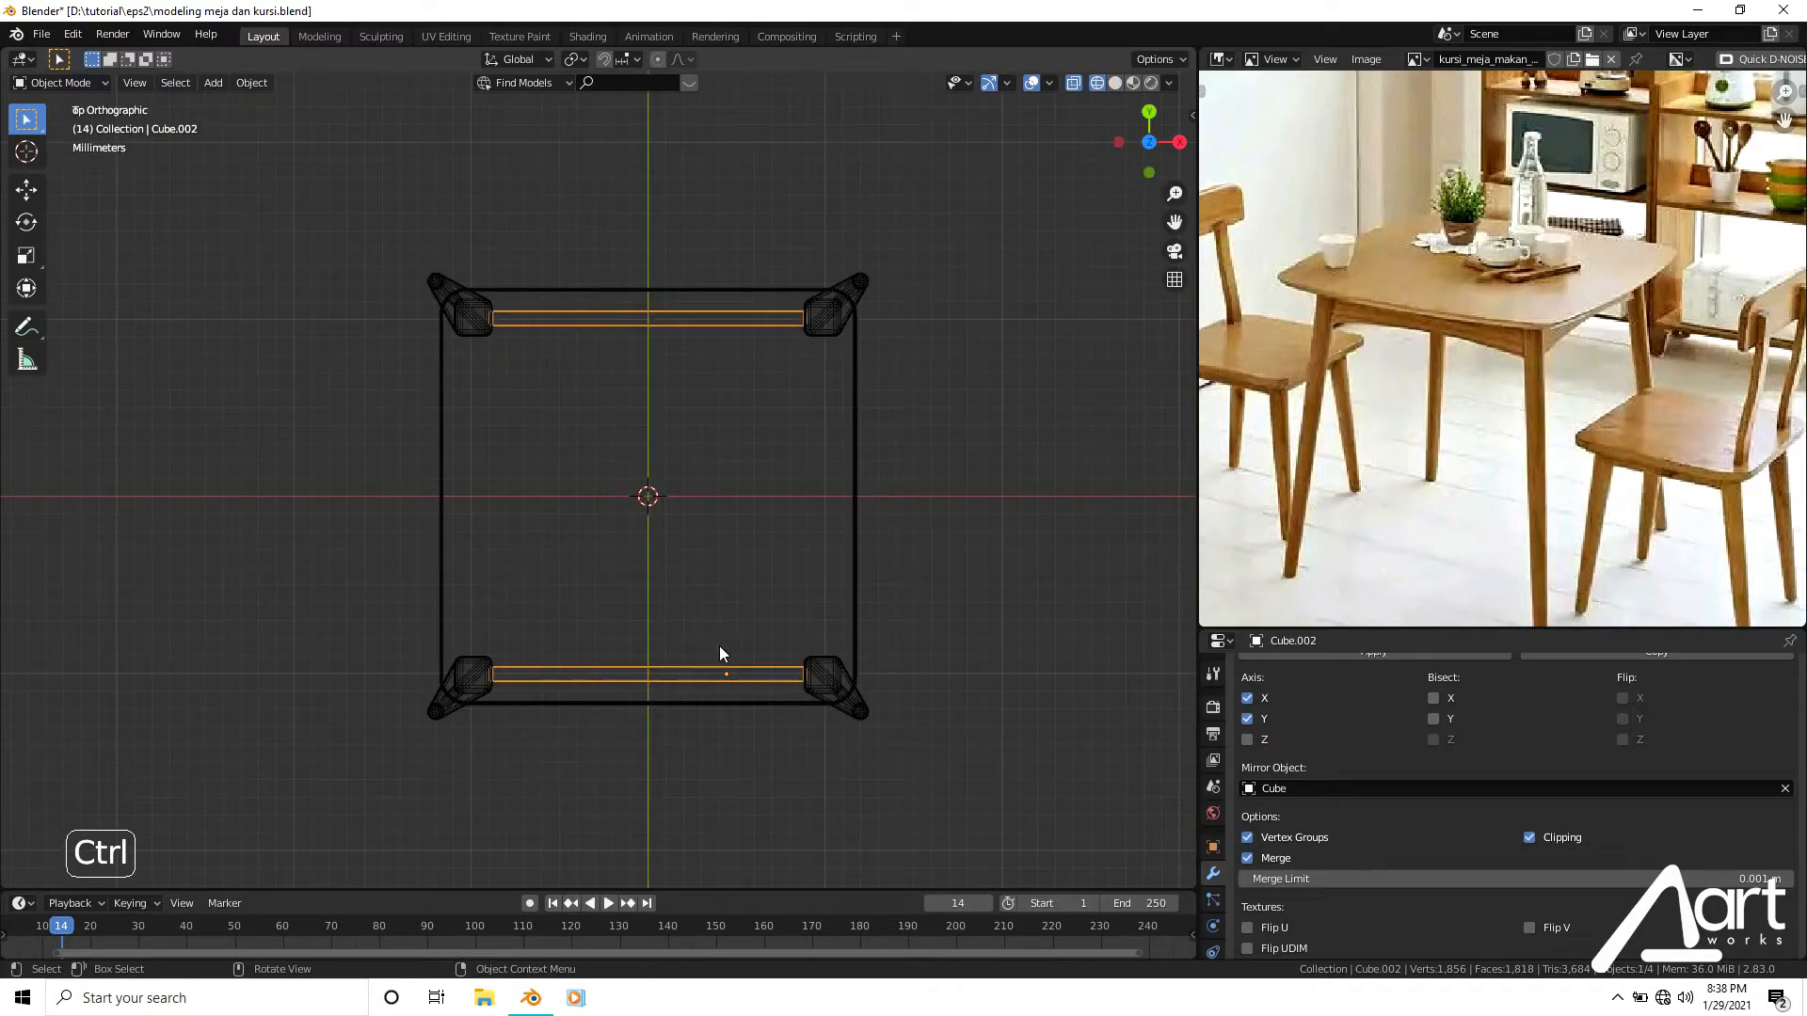
scroll(1261, 734, "up", 2)
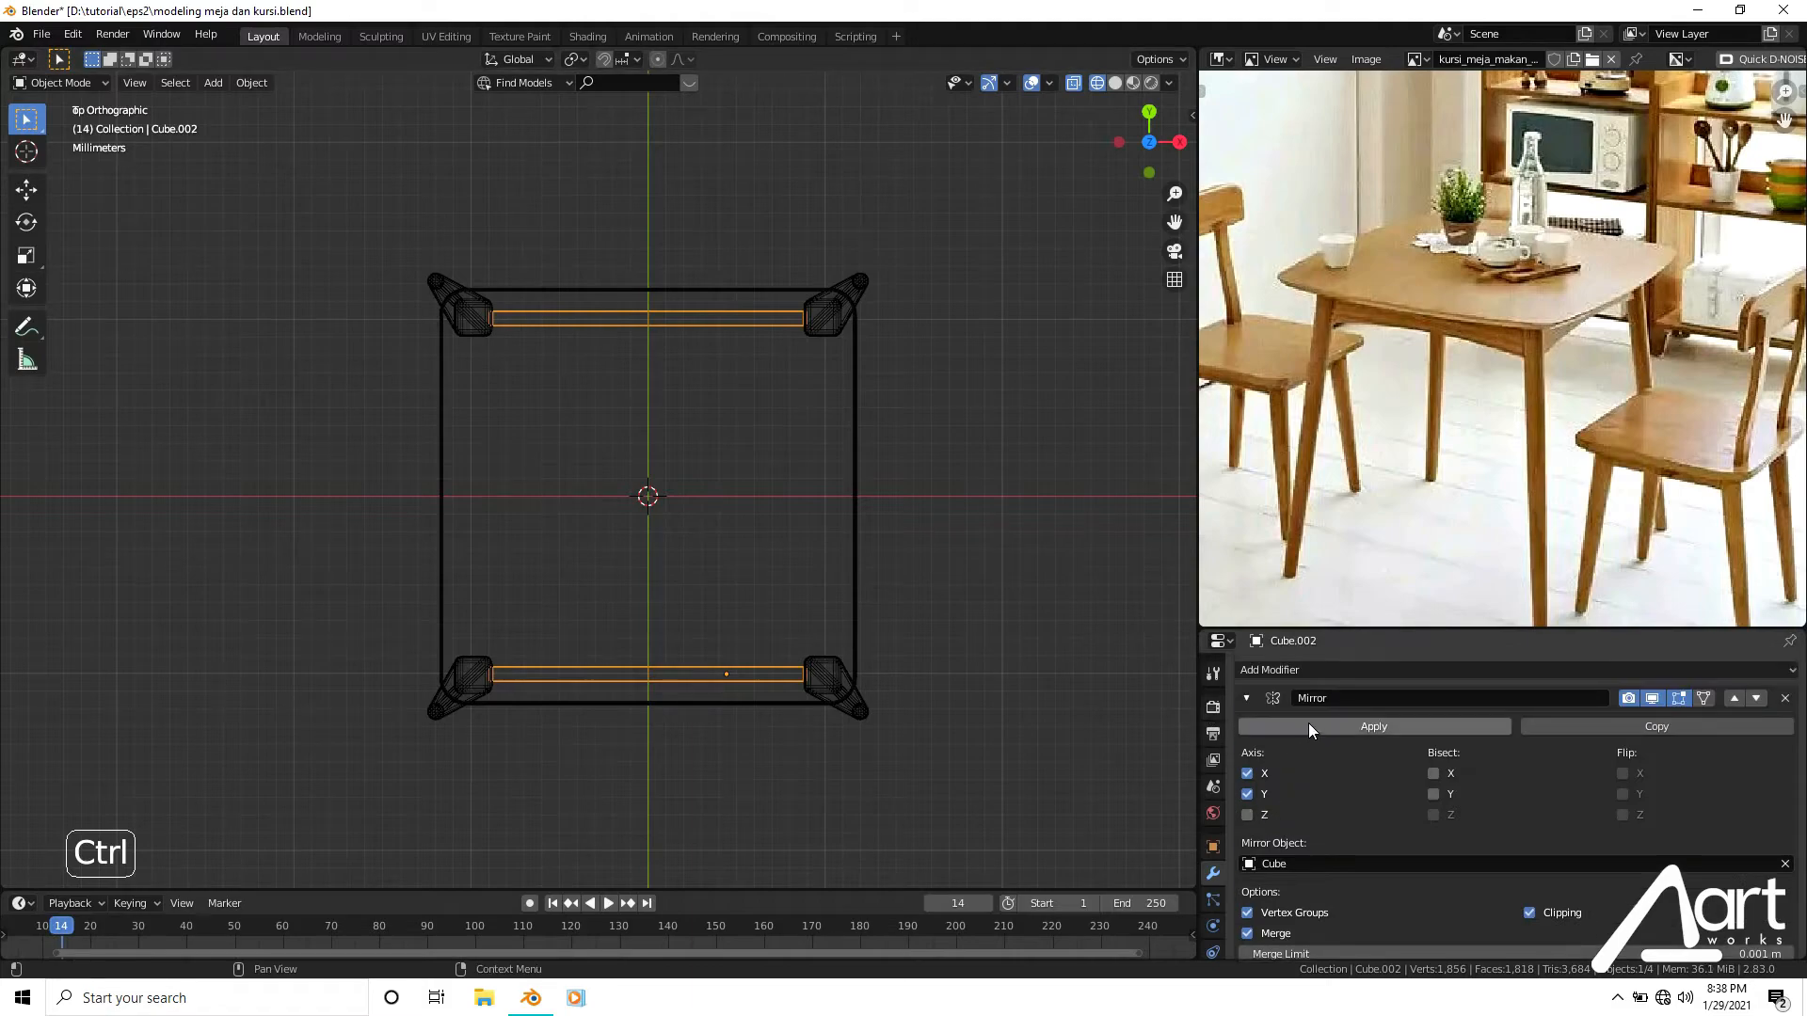
left_click(1308, 725)
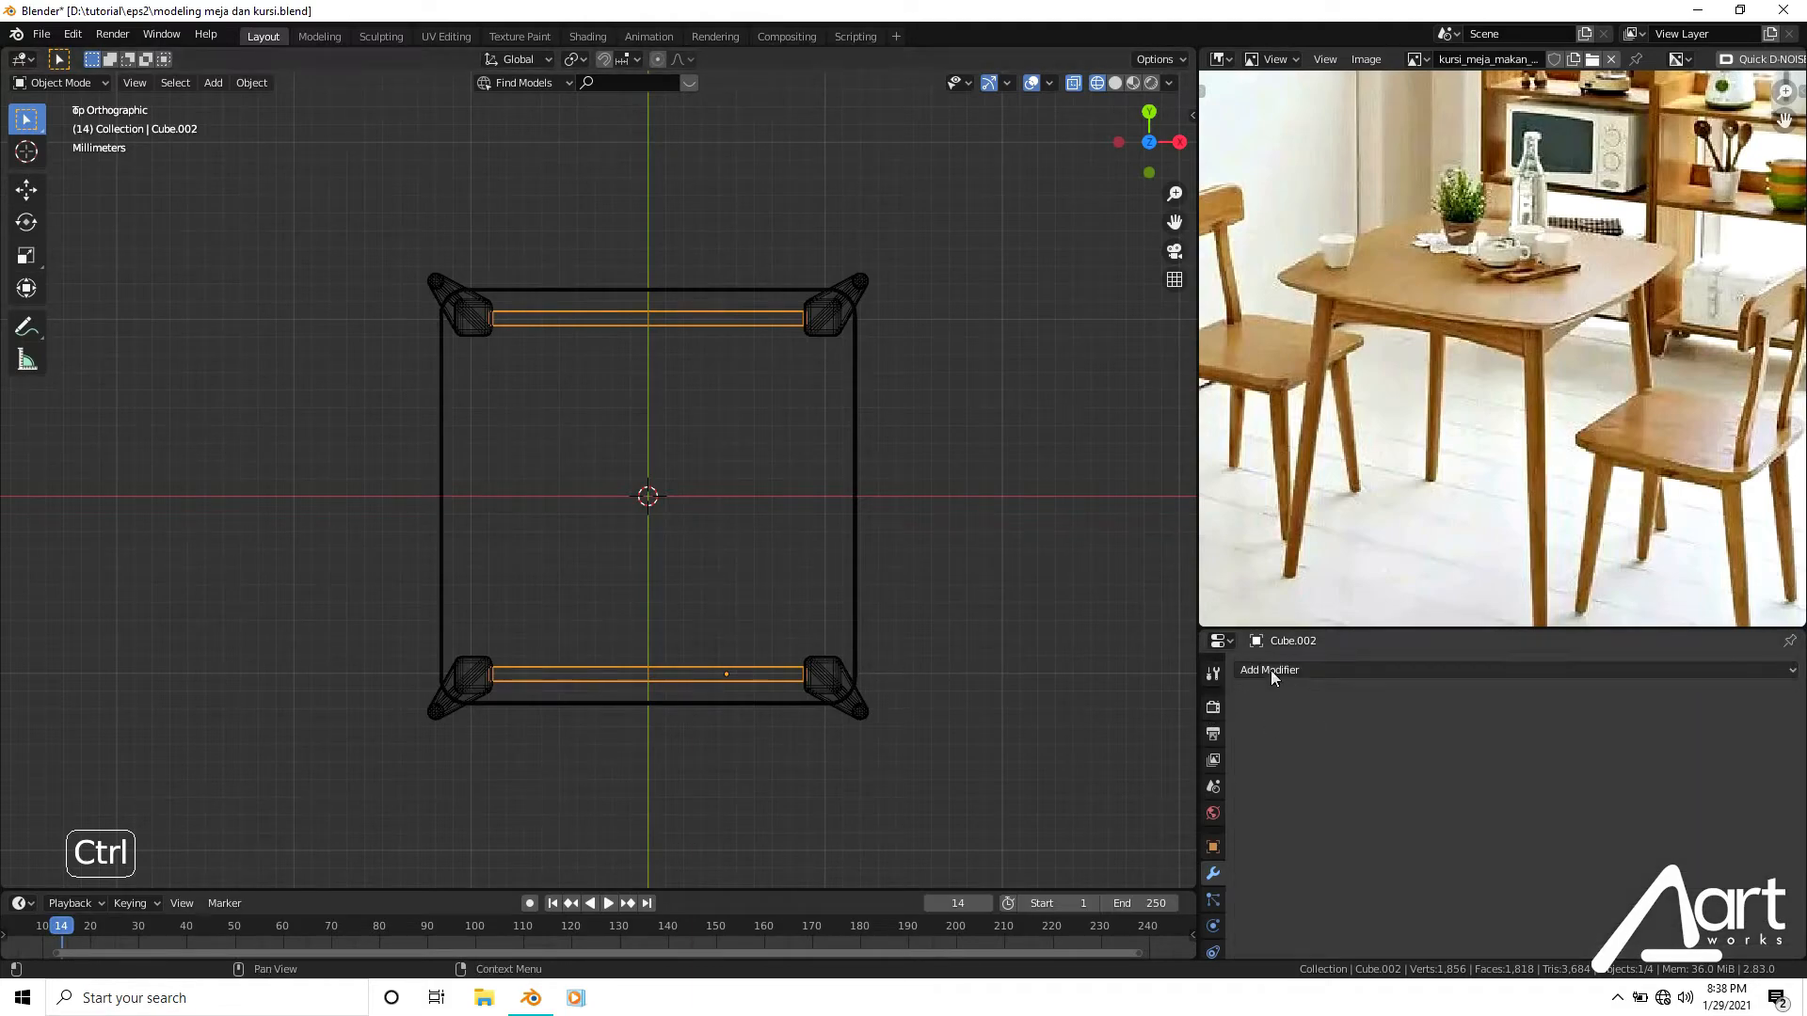
left_click(1363, 670)
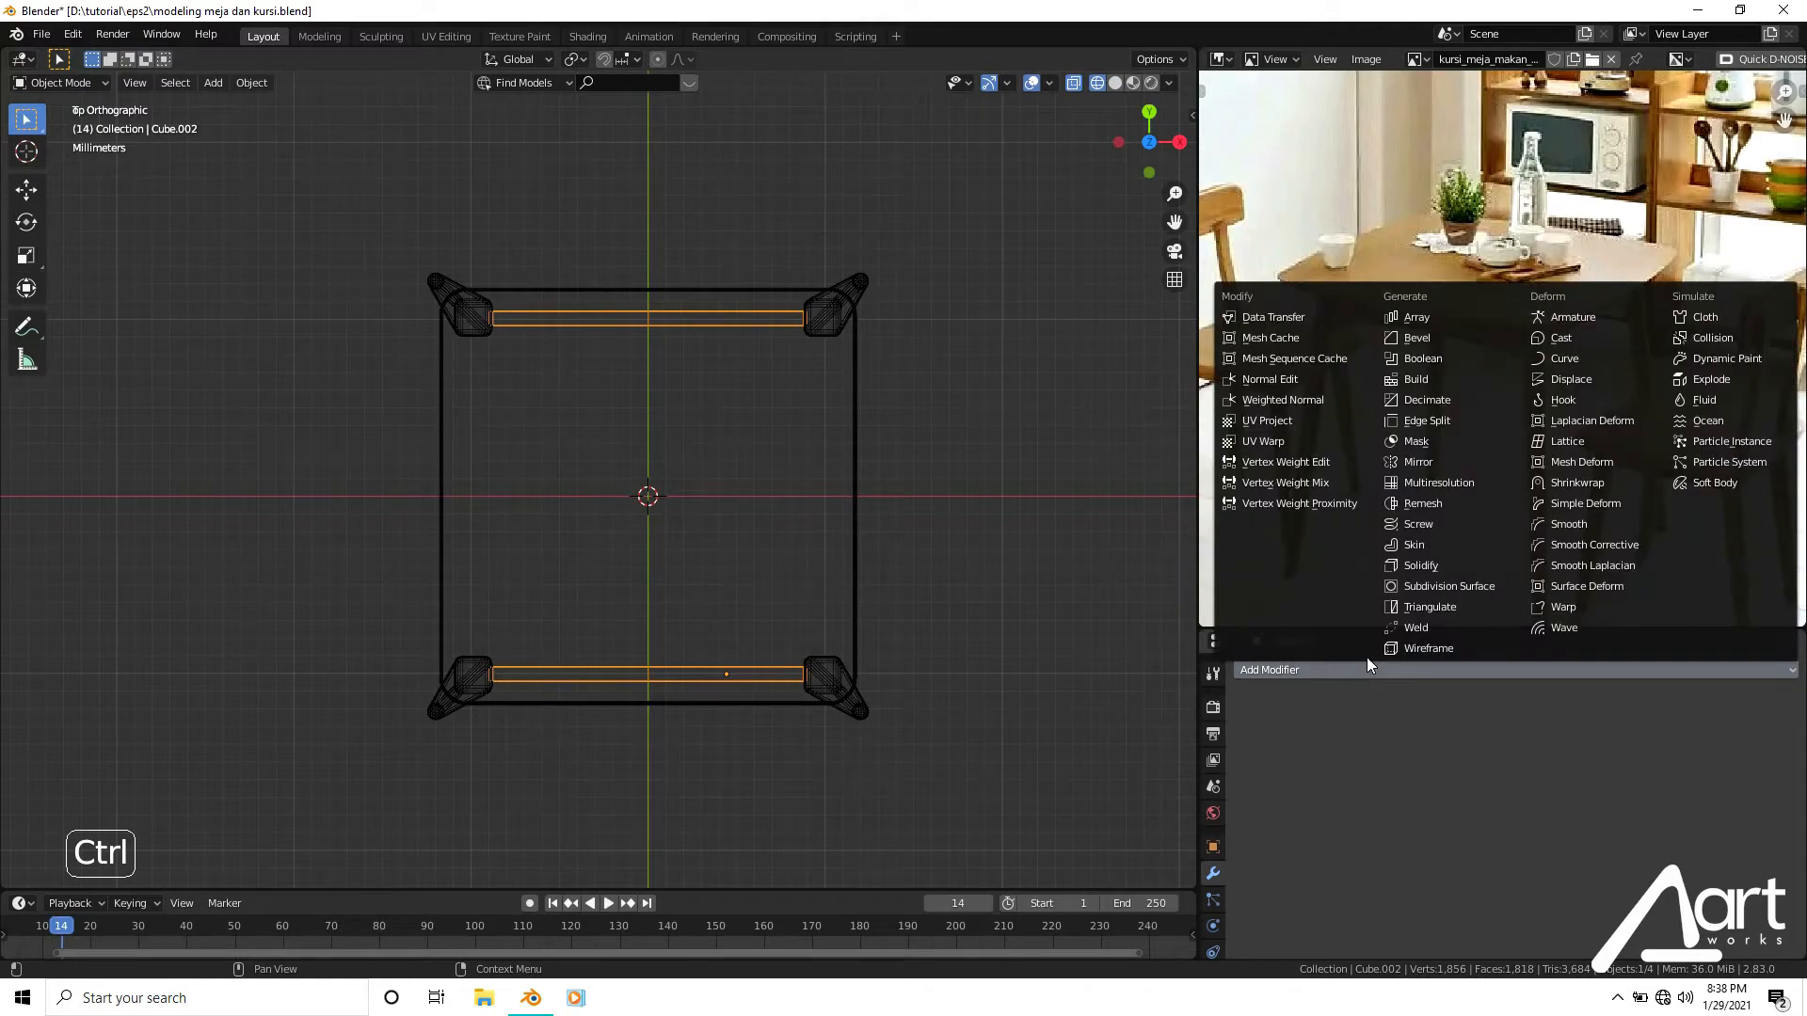
left_click(1419, 341)
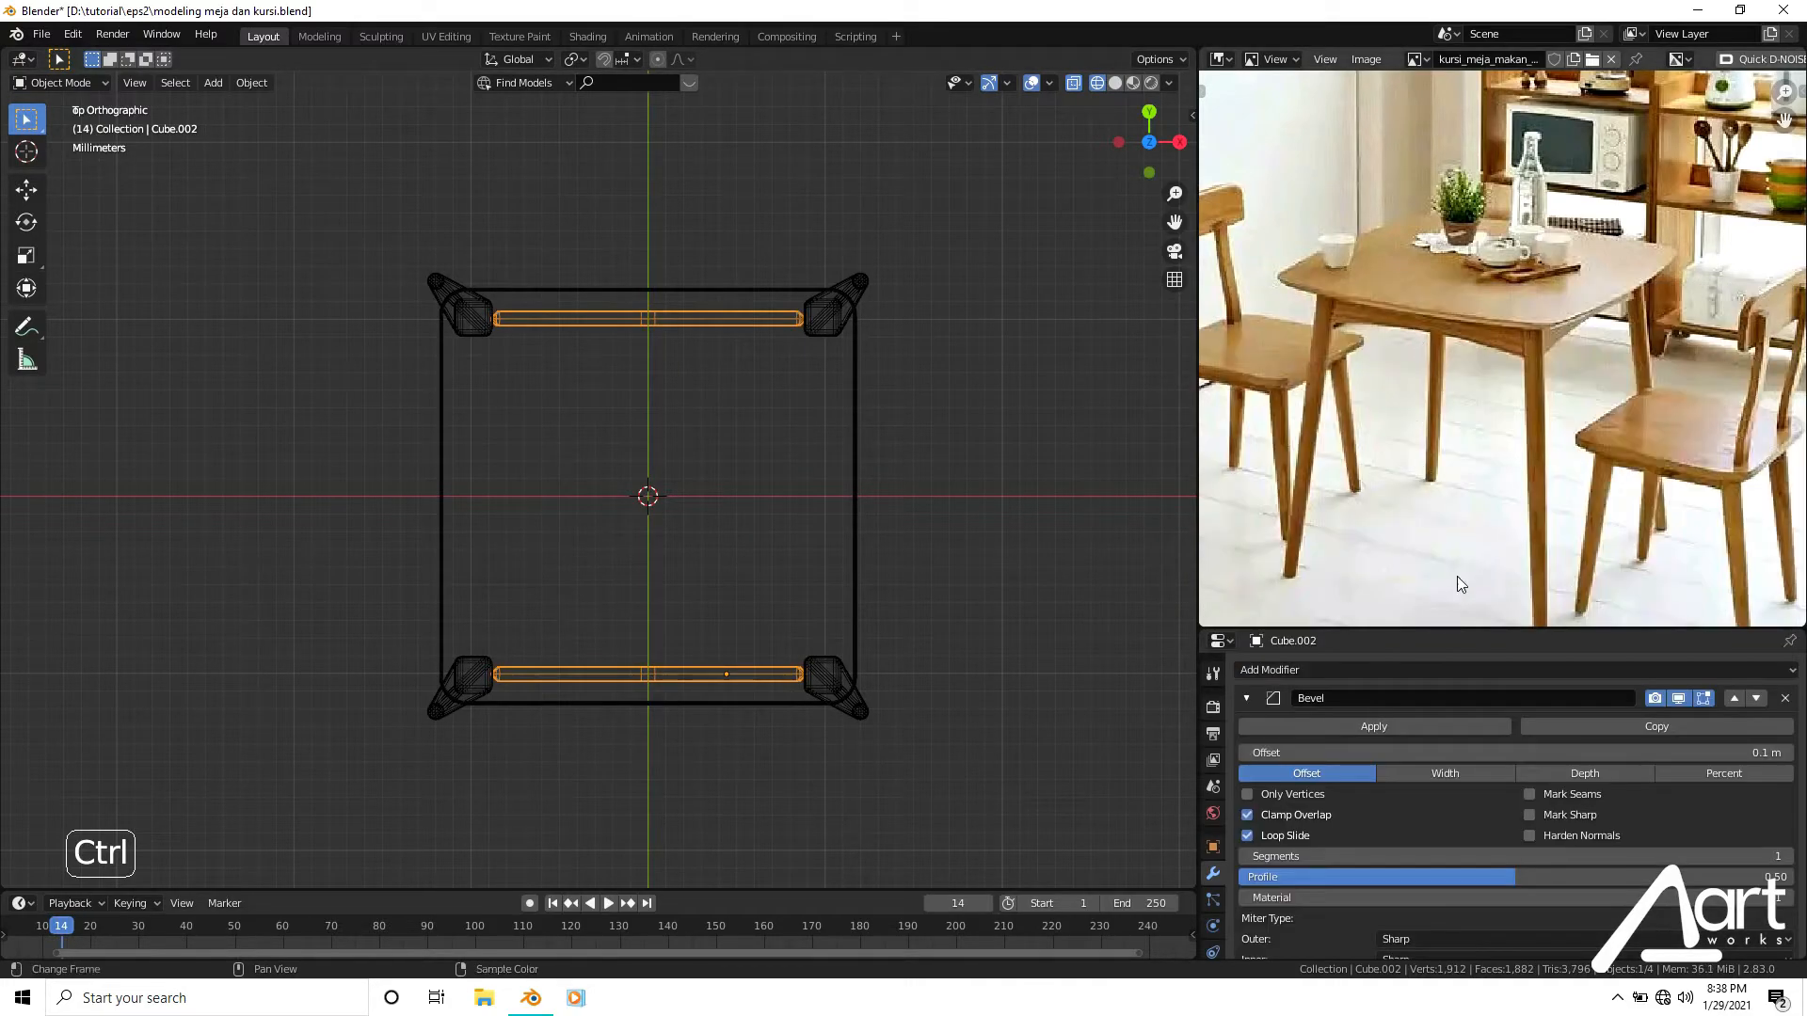
scroll(1791, 858, "up", 4, "ctrl")
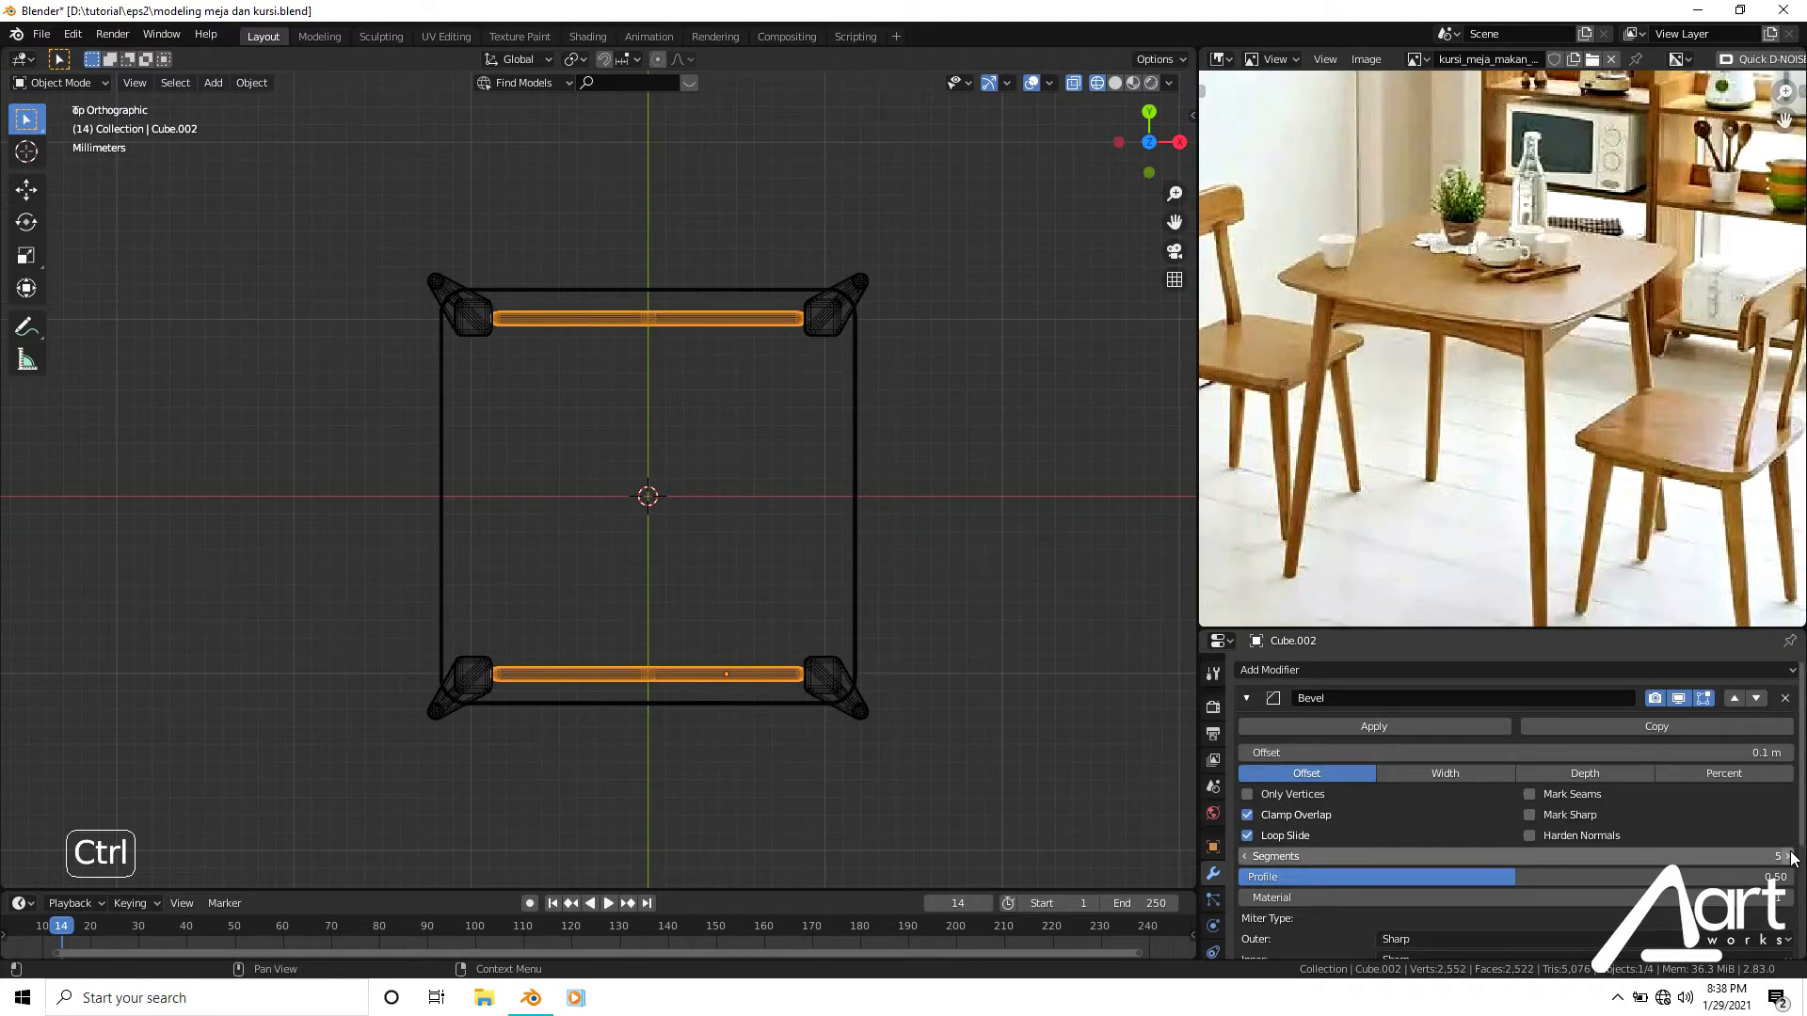
scroll(566, 467, "down", 3)
mouse_move(734, 691)
middle_mouse_down()
mouse_move(712, 525)
mouse_move(763, 485)
middle_mouse_up()
key("shift+z")
scroll(712, 525, "up", 2)
key("alt+a")
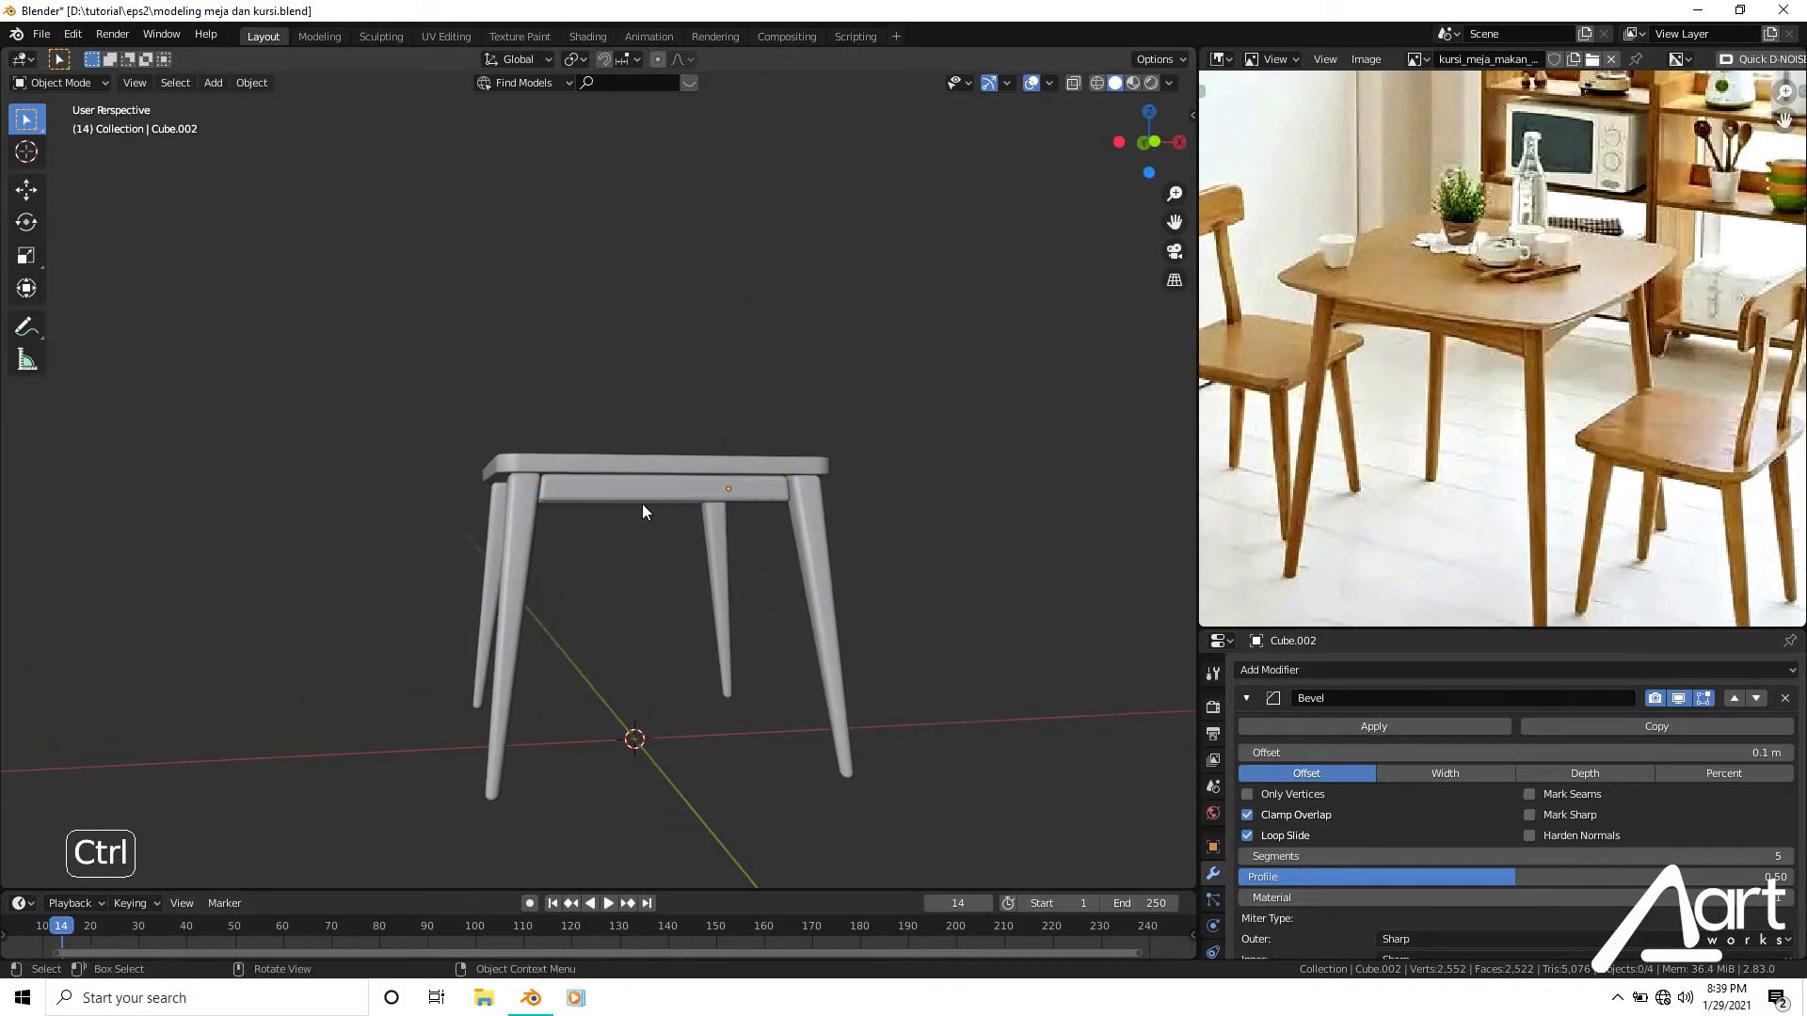
middle_click_drag(641, 511, 616, 491)
scroll(609, 501, "up", 4)
key("grave")
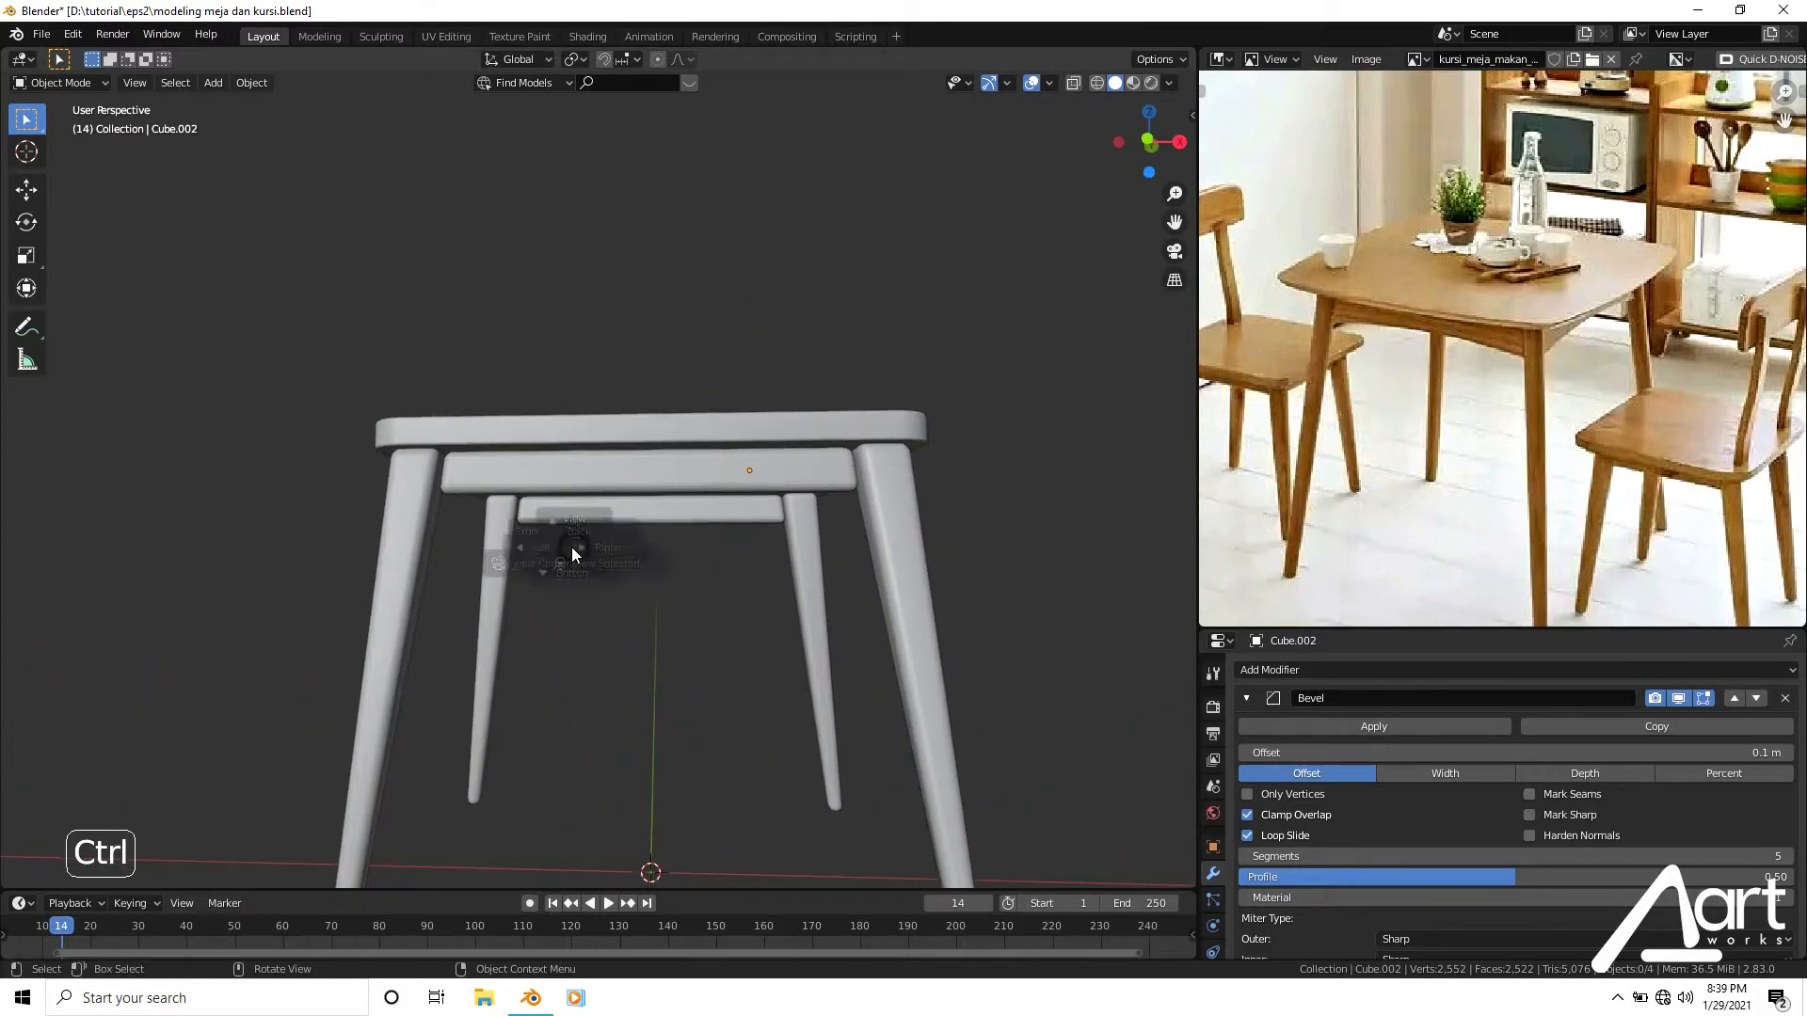
left_click(535, 513)
scroll(645, 546, "up", 1)
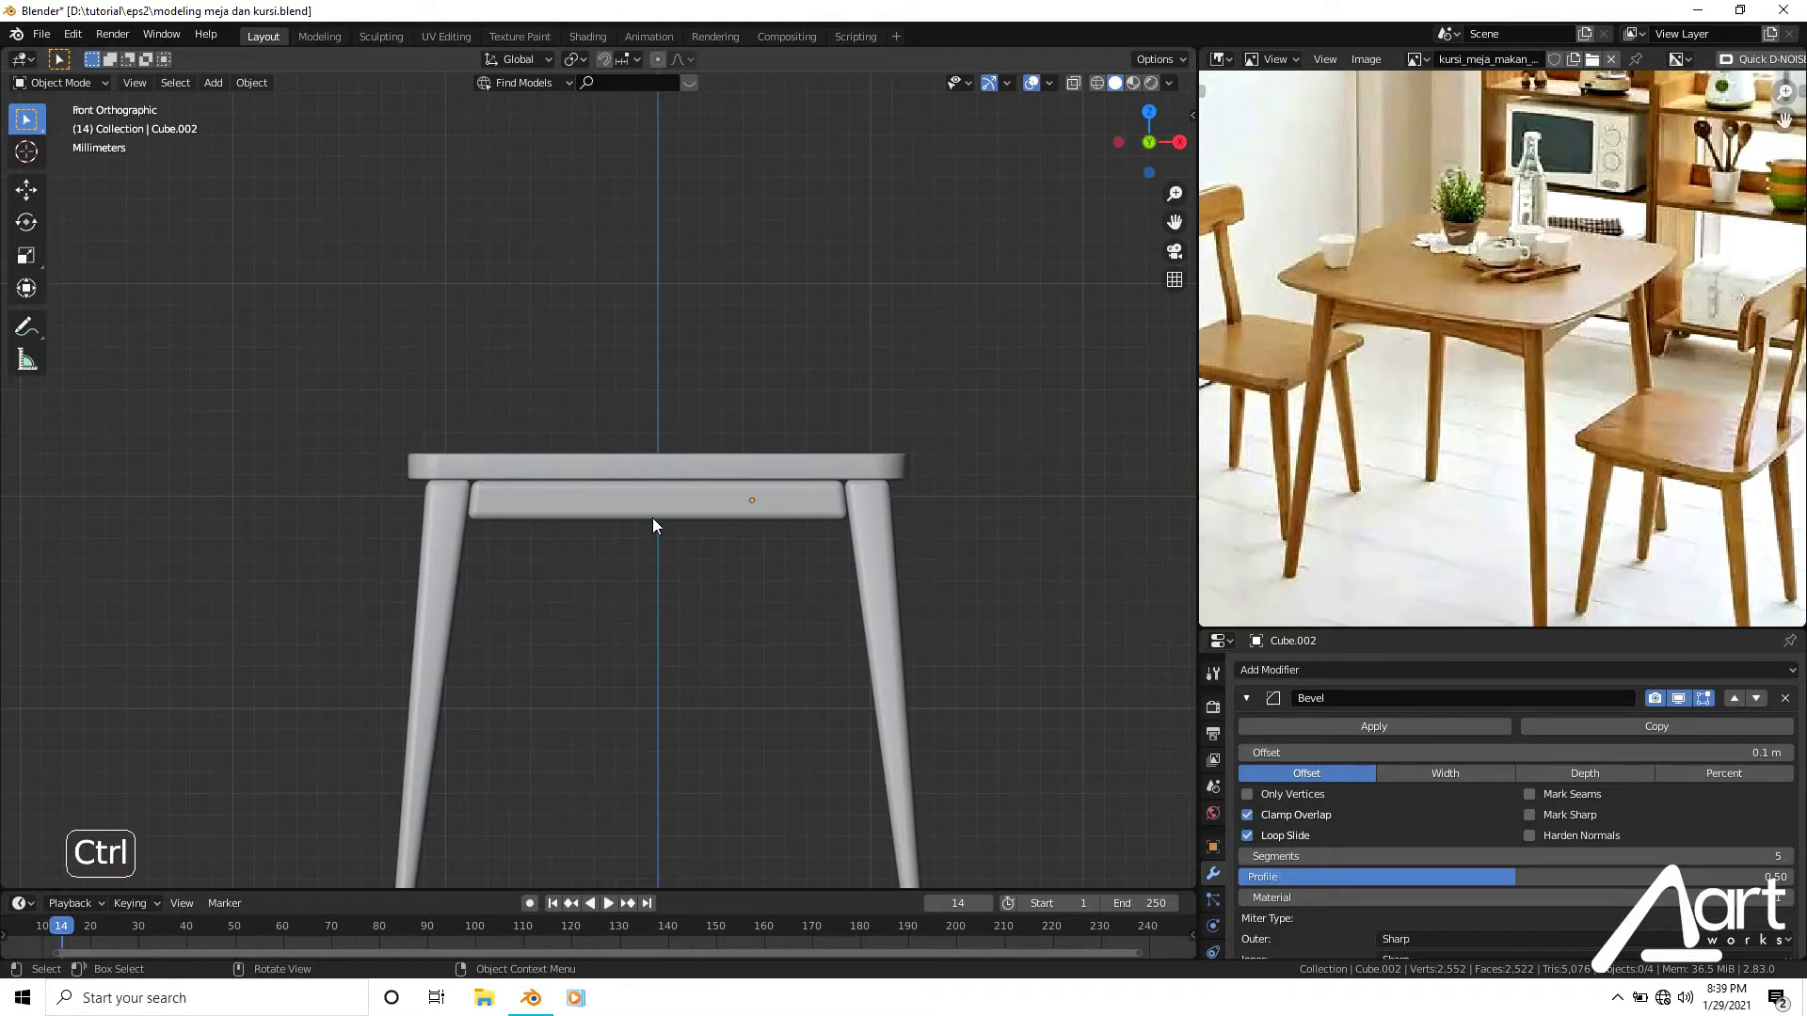
left_click(656, 525)
scroll(685, 590, "up", 2)
key("s")
key("x")
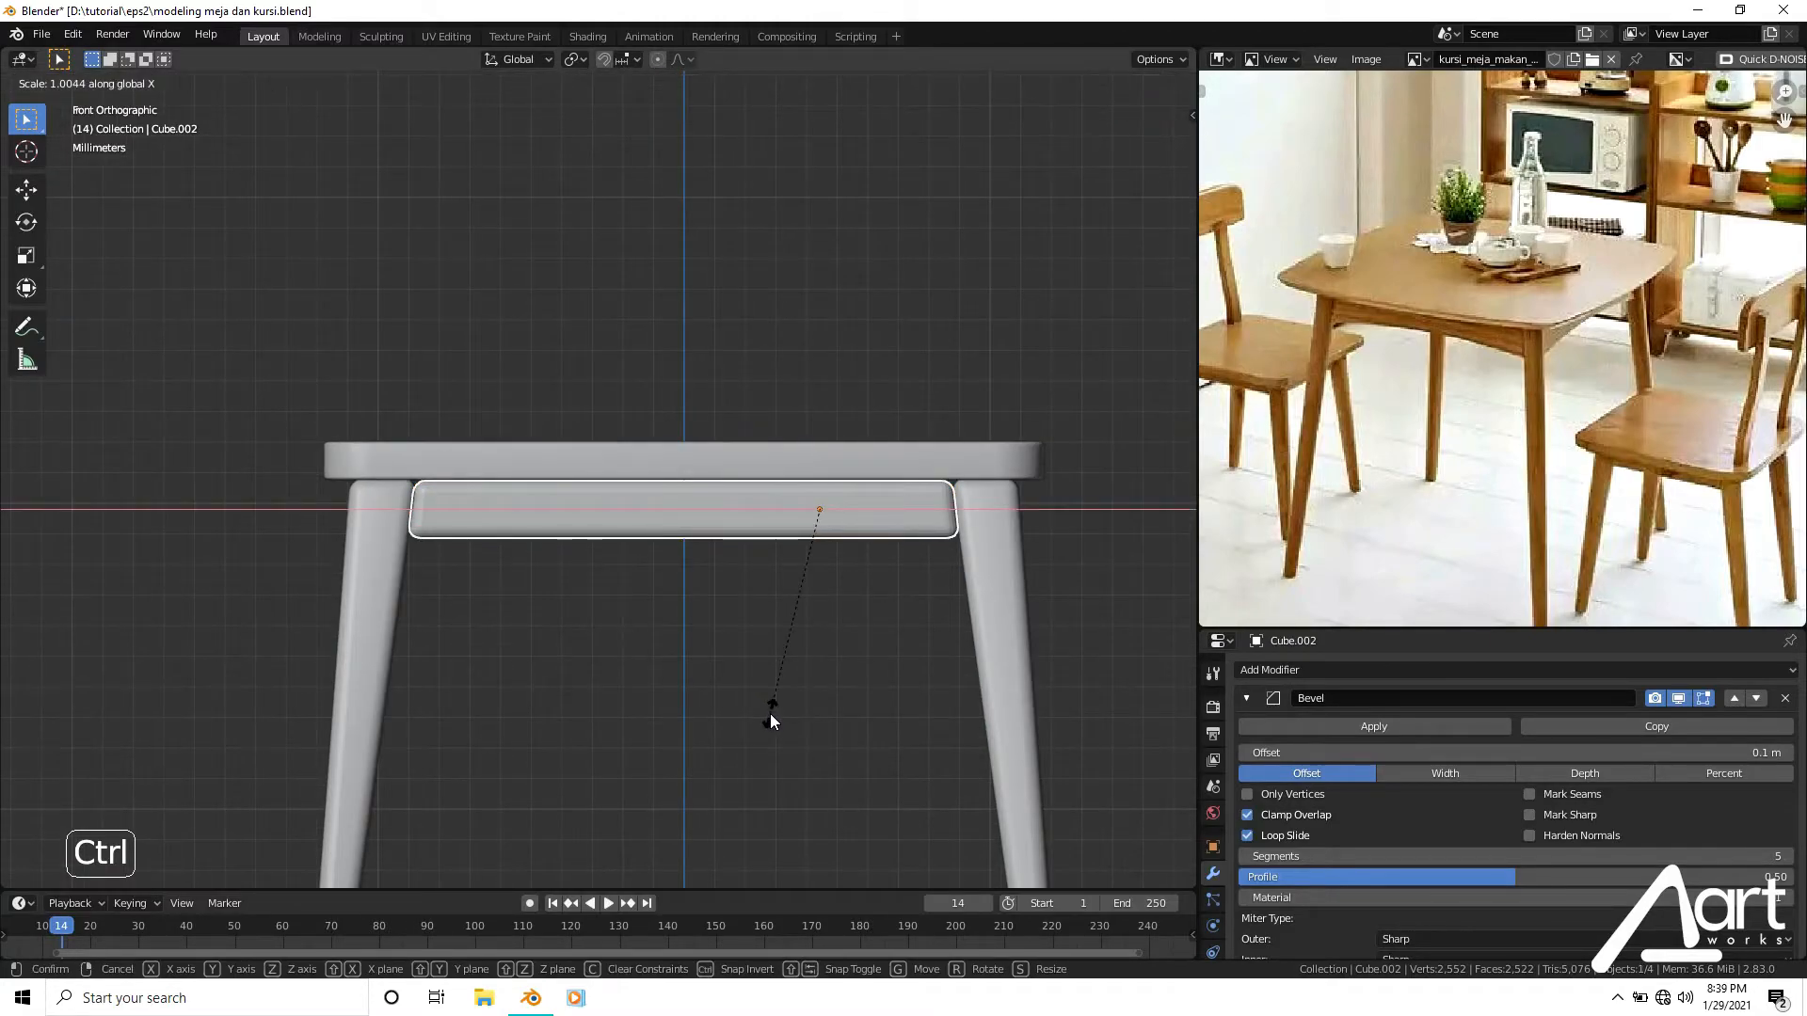
right_click(771, 715)
left_click(623, 586)
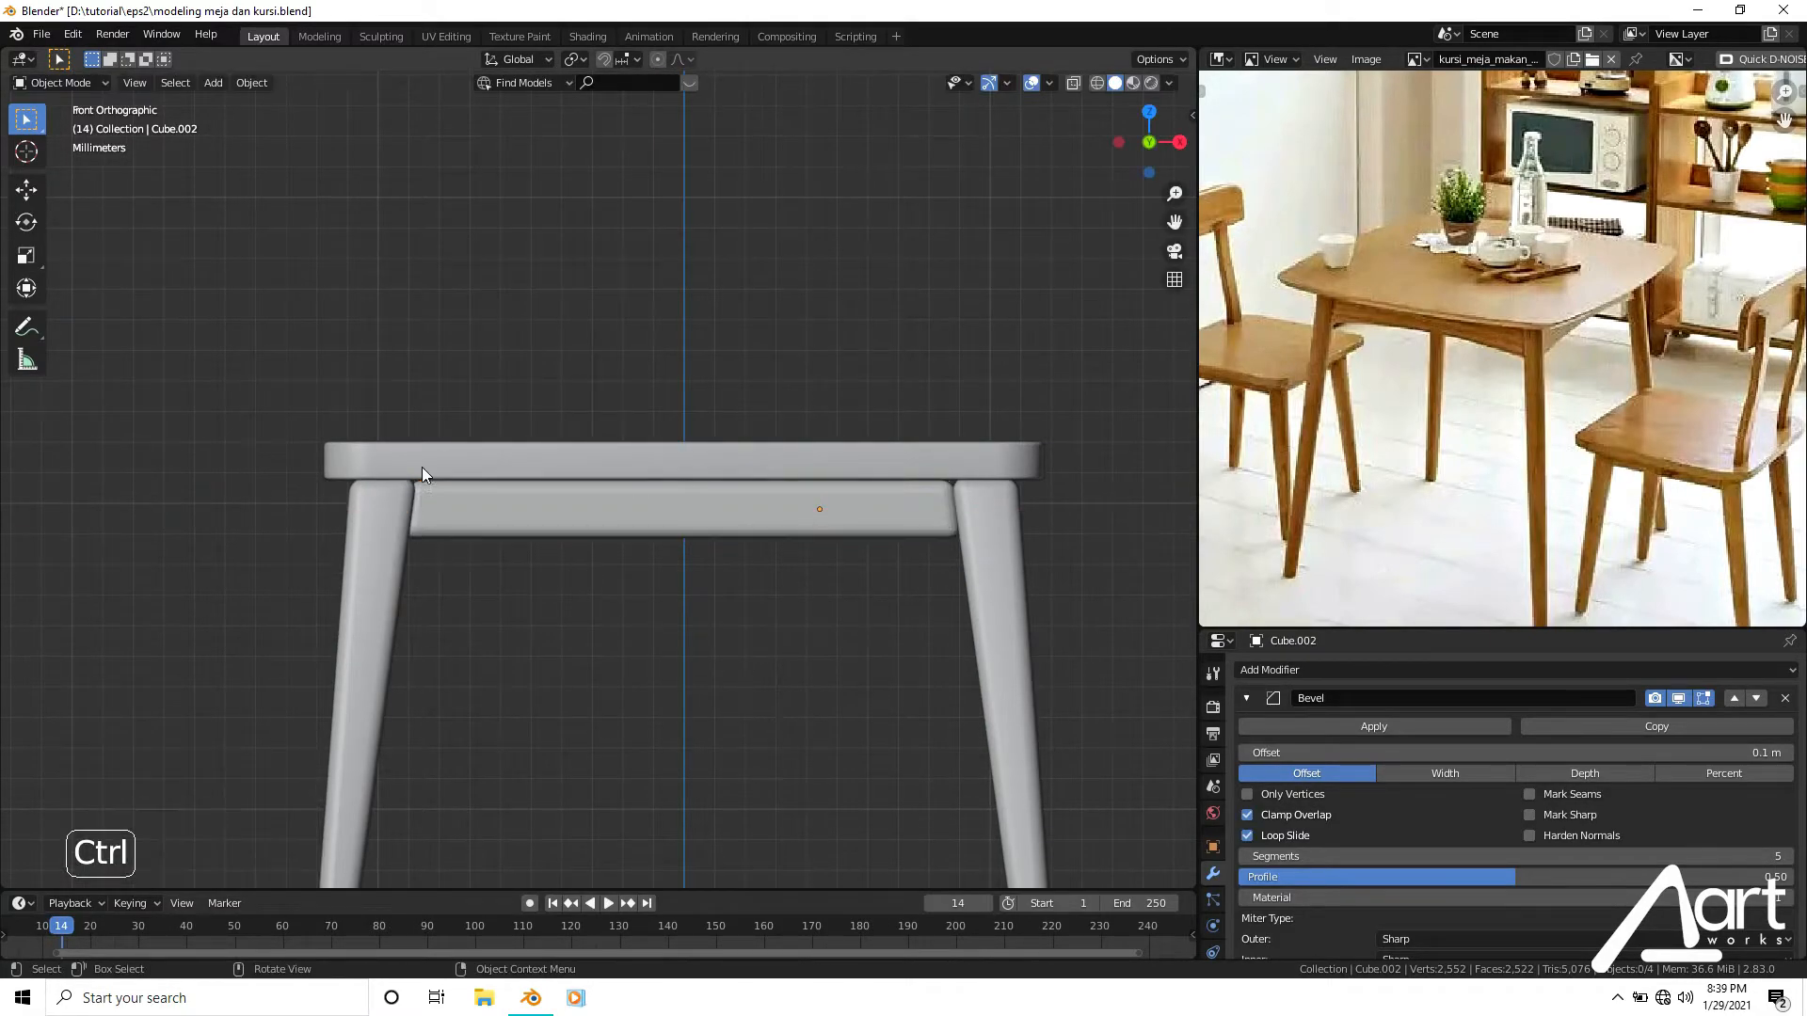
Compare the seat, rails and legs with the whole reference photo, examining the model from the front and in perspective.
scroll(598, 544, "down", 5)
middle_click_drag(613, 559, 504, 383)
scroll(732, 511, "up", 1)
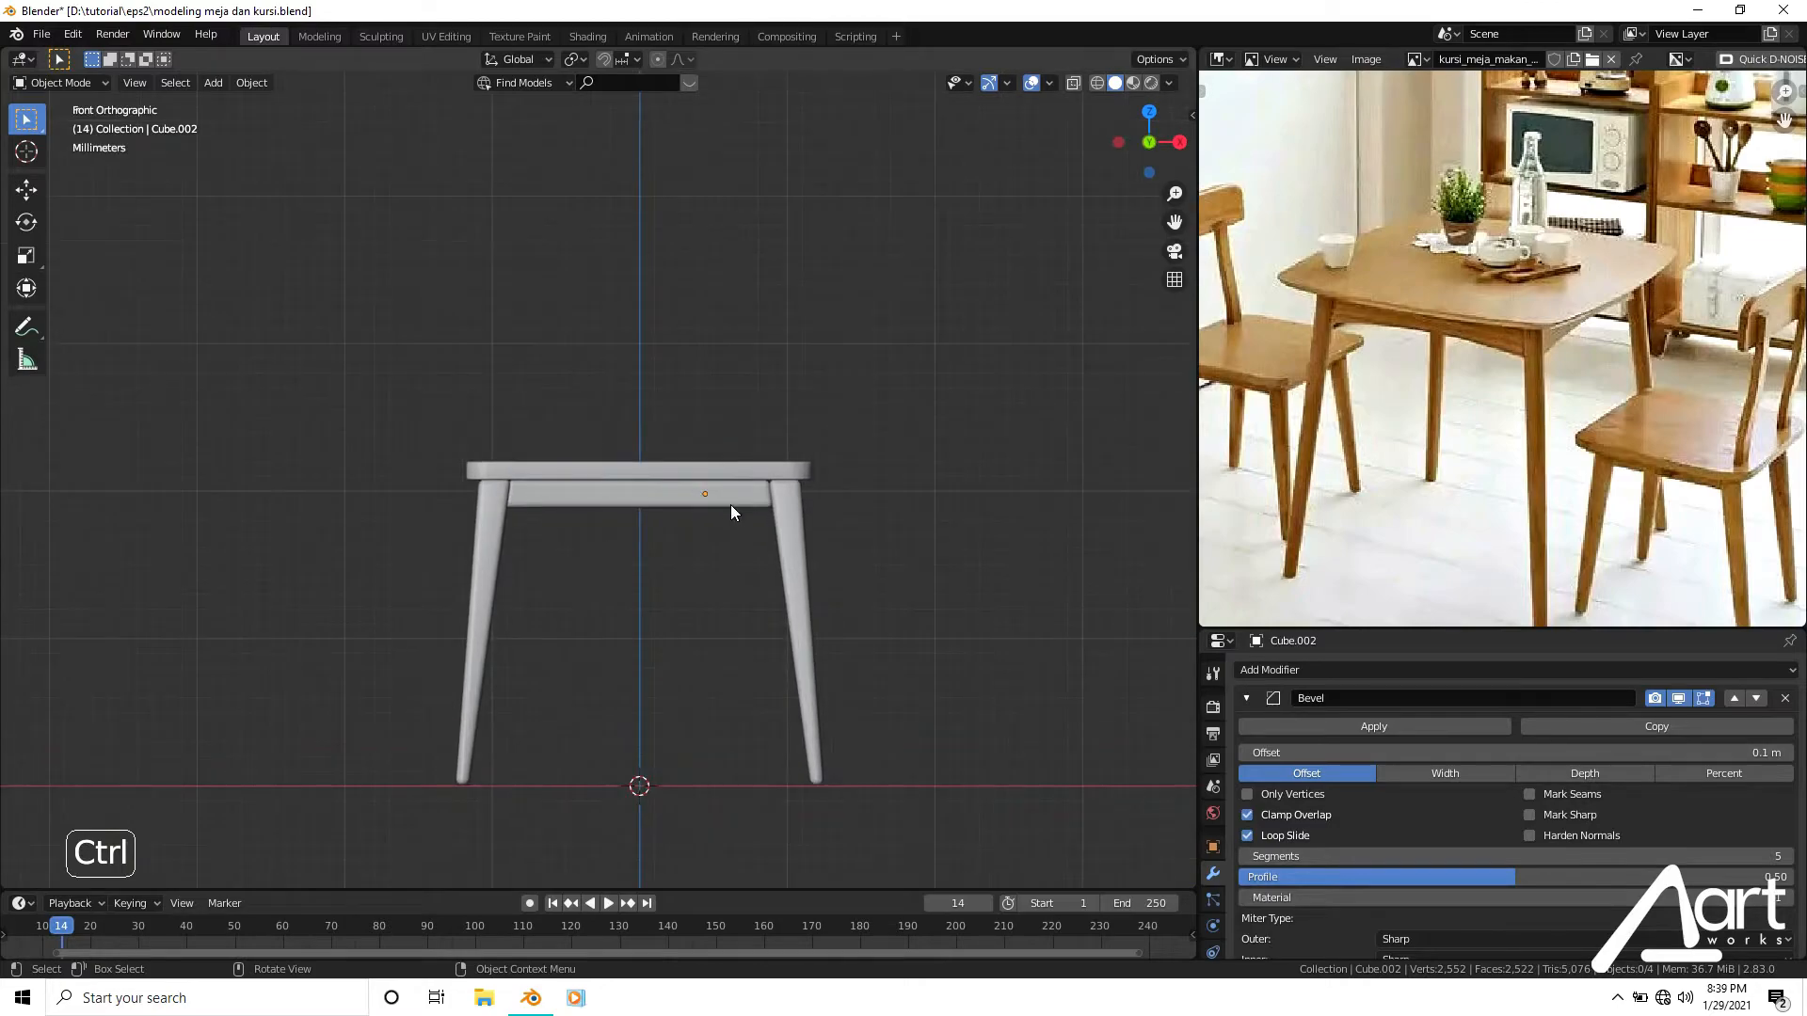
scroll(748, 510, "down", 2, "ctrl")
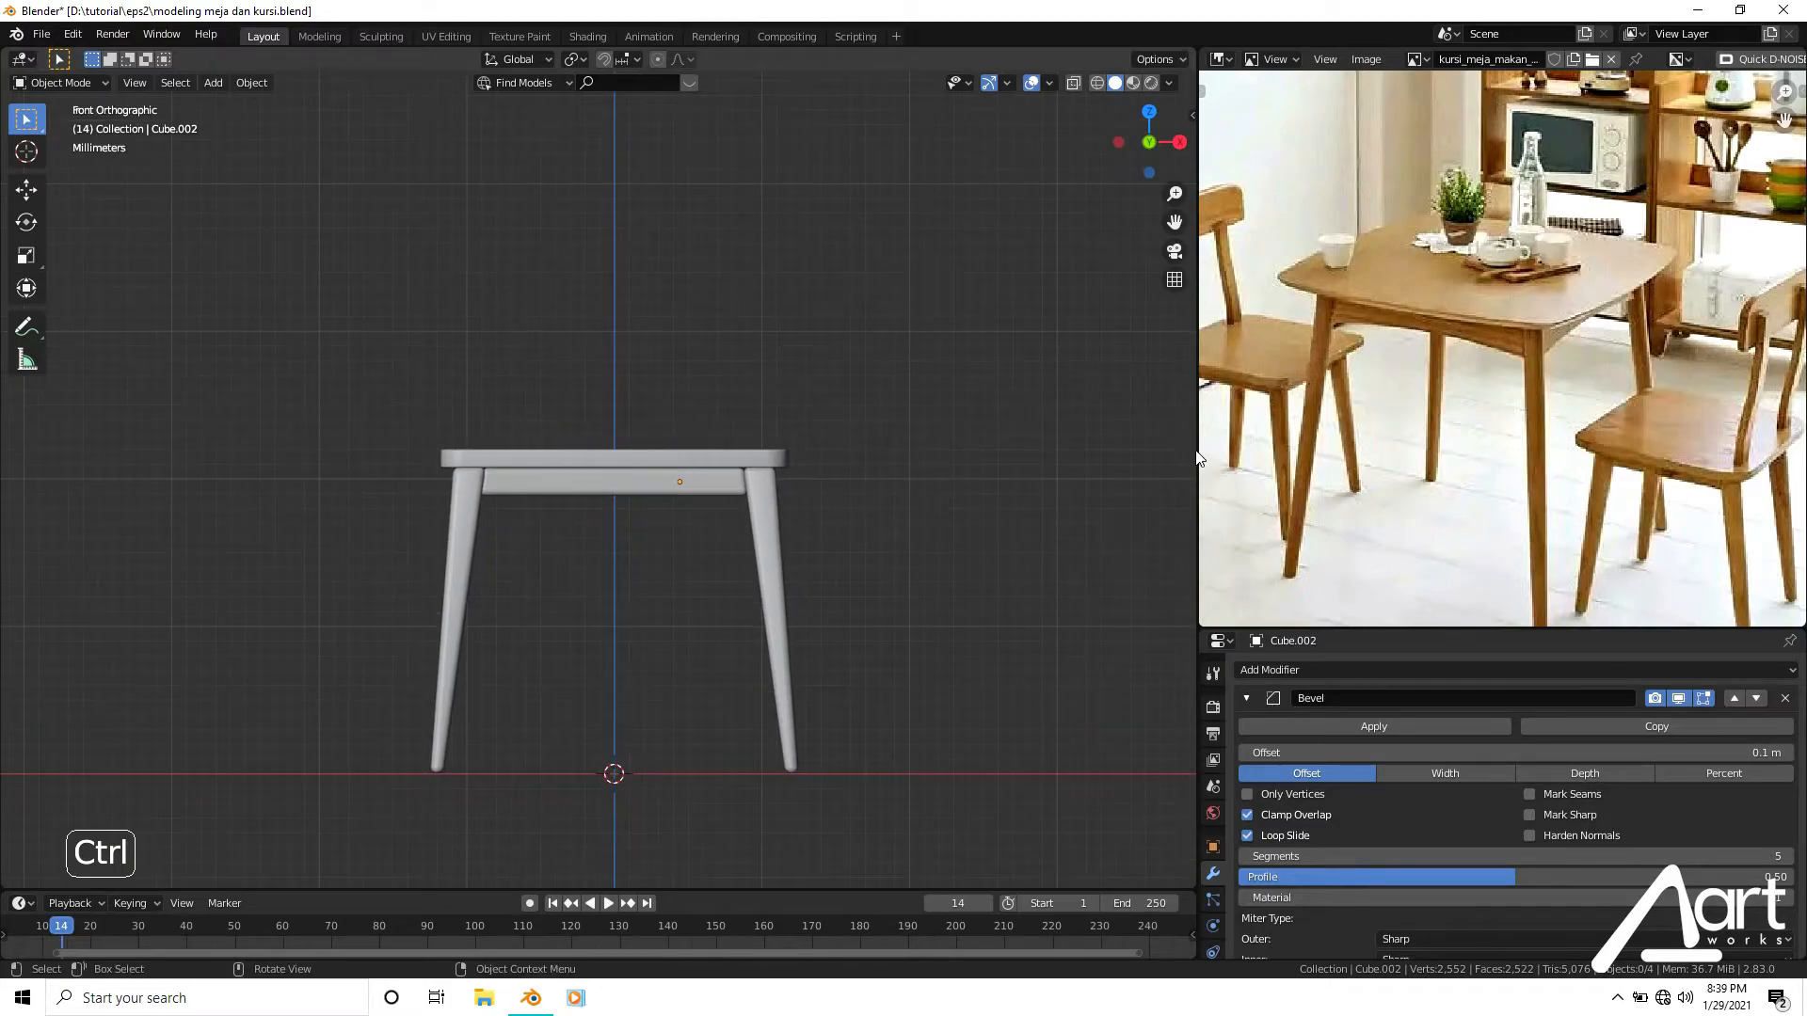
scroll(1758, 461, "down", 2)
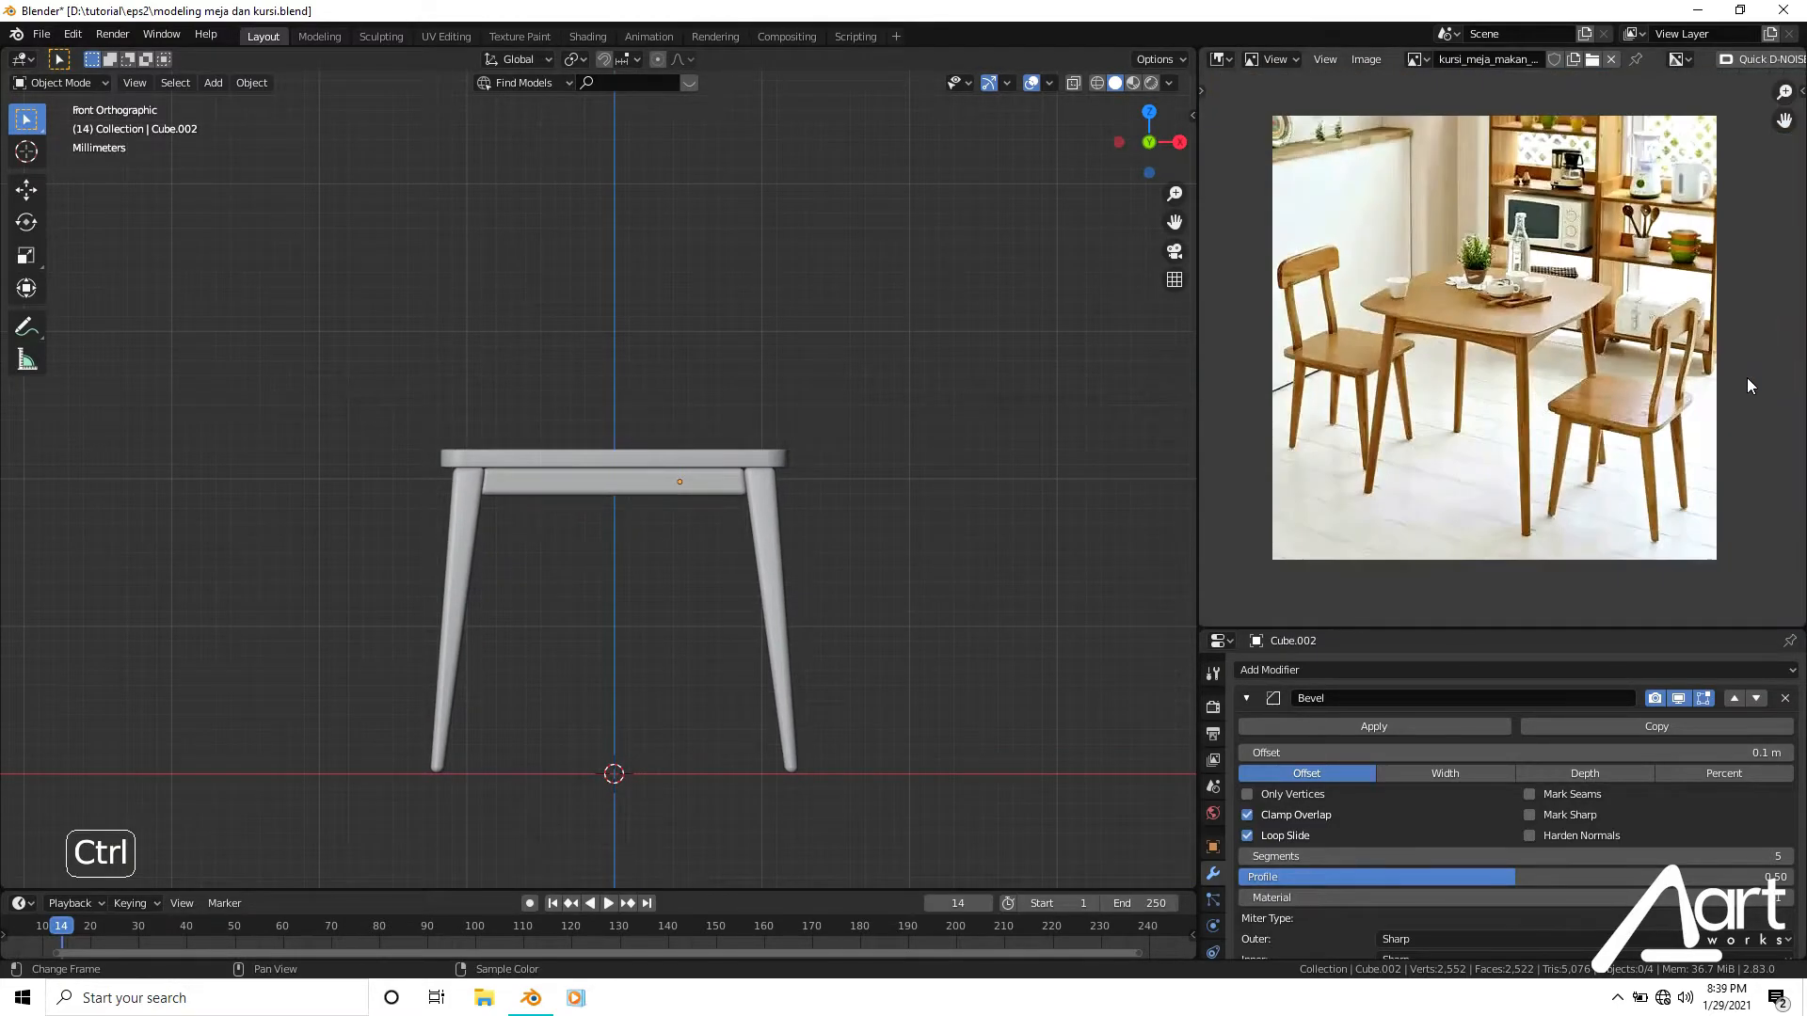
scroll(906, 447, "up", 1)
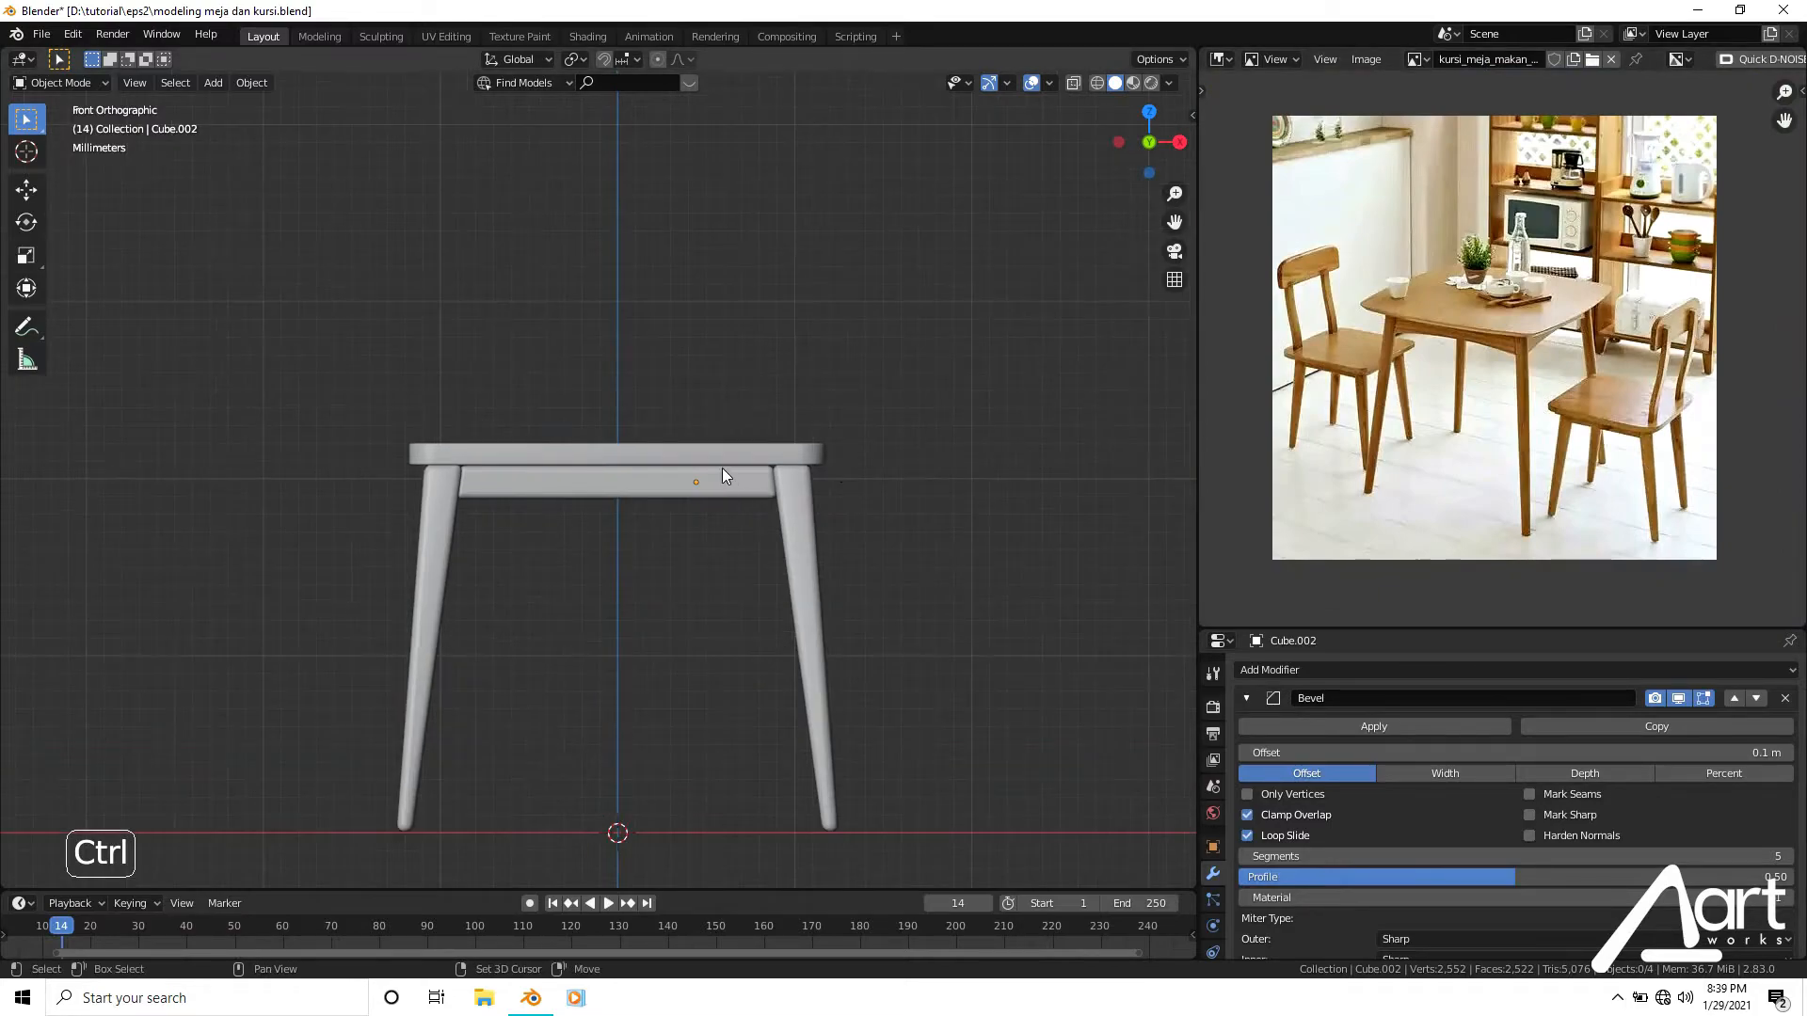
middle_click_drag(720, 467, 495, 314)
scroll(636, 421, "up", 3)
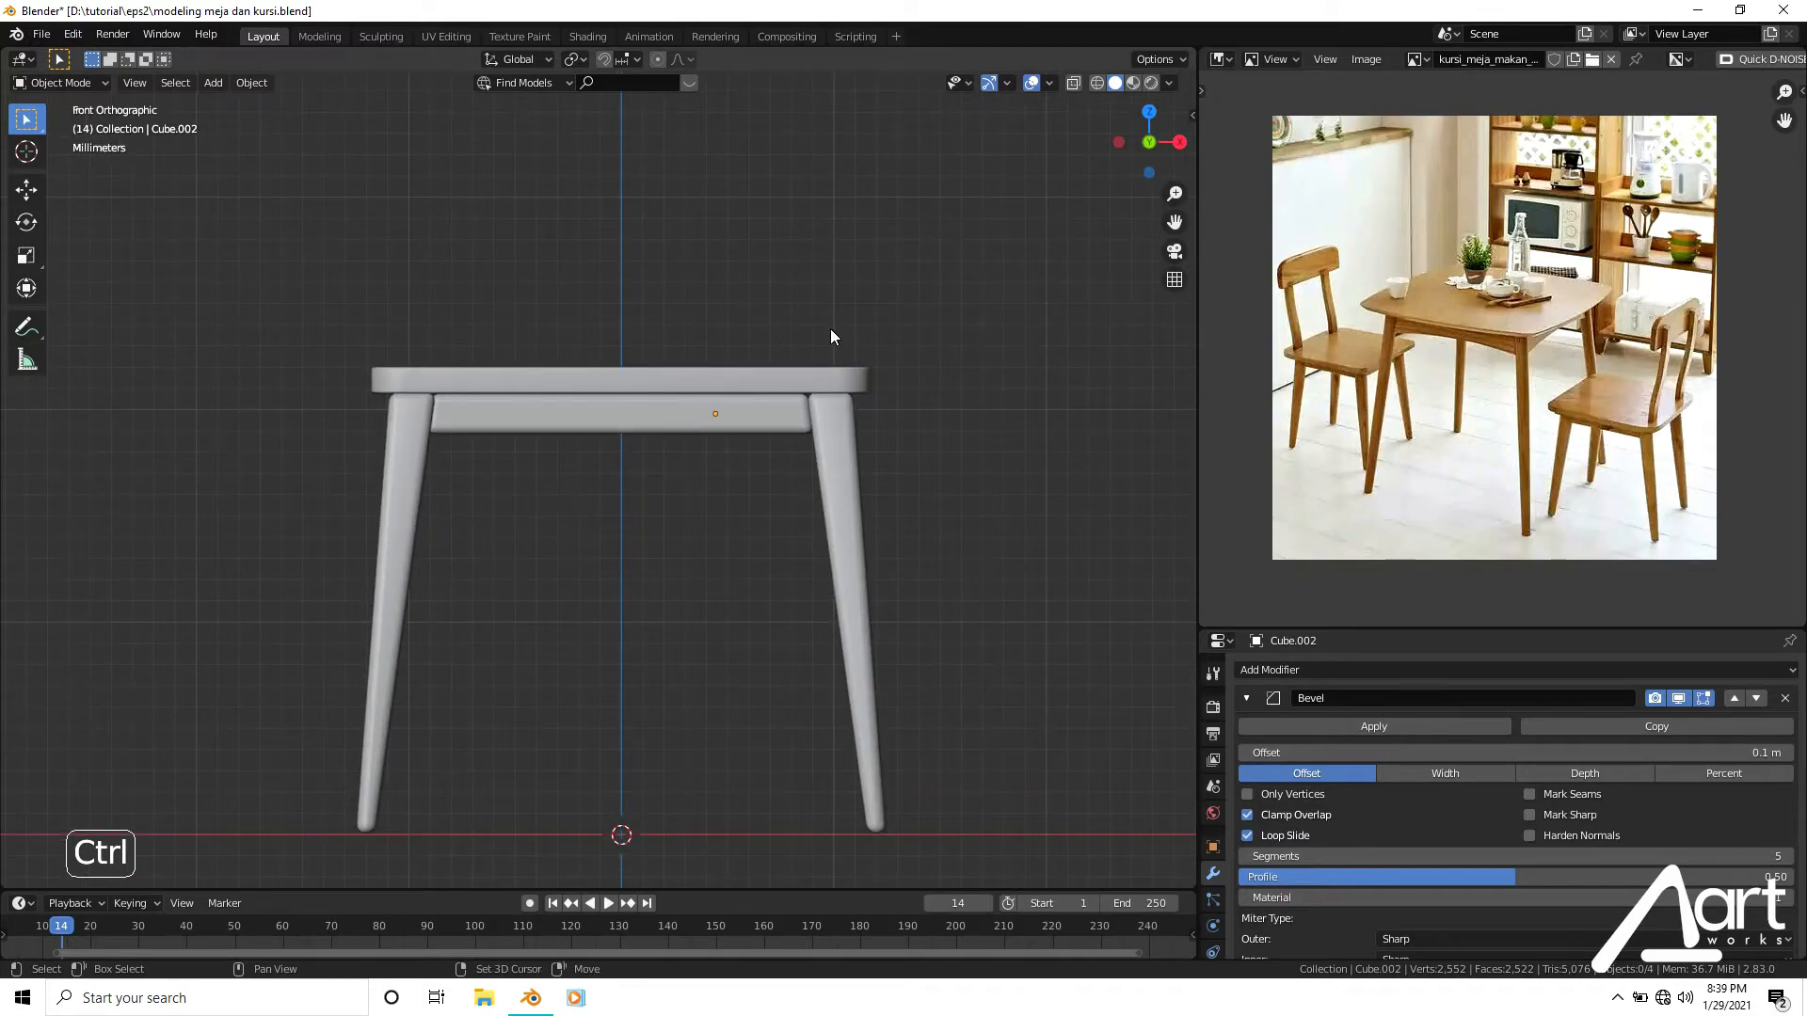
scroll(839, 380, "up", 4)
middle_click_drag(713, 469, 720, 540)
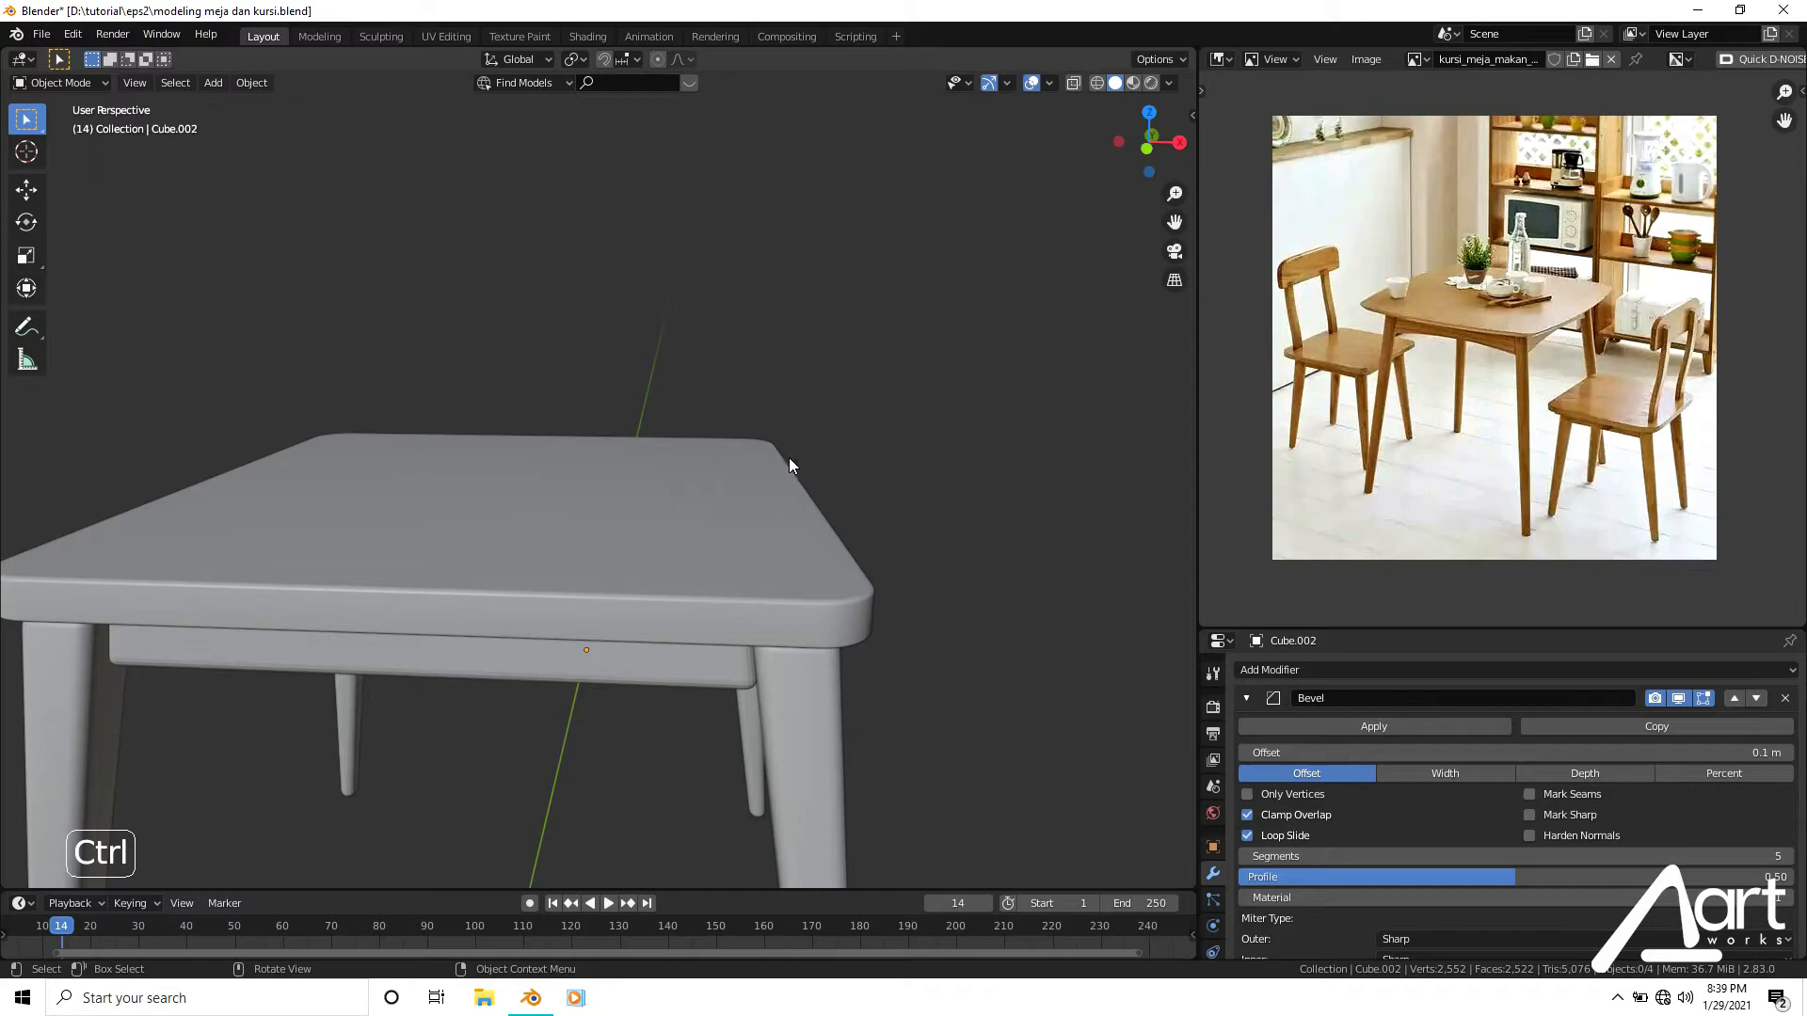
In front view, snap the 3D cursor to the selected seat and center the view on it.
key("KP_1")
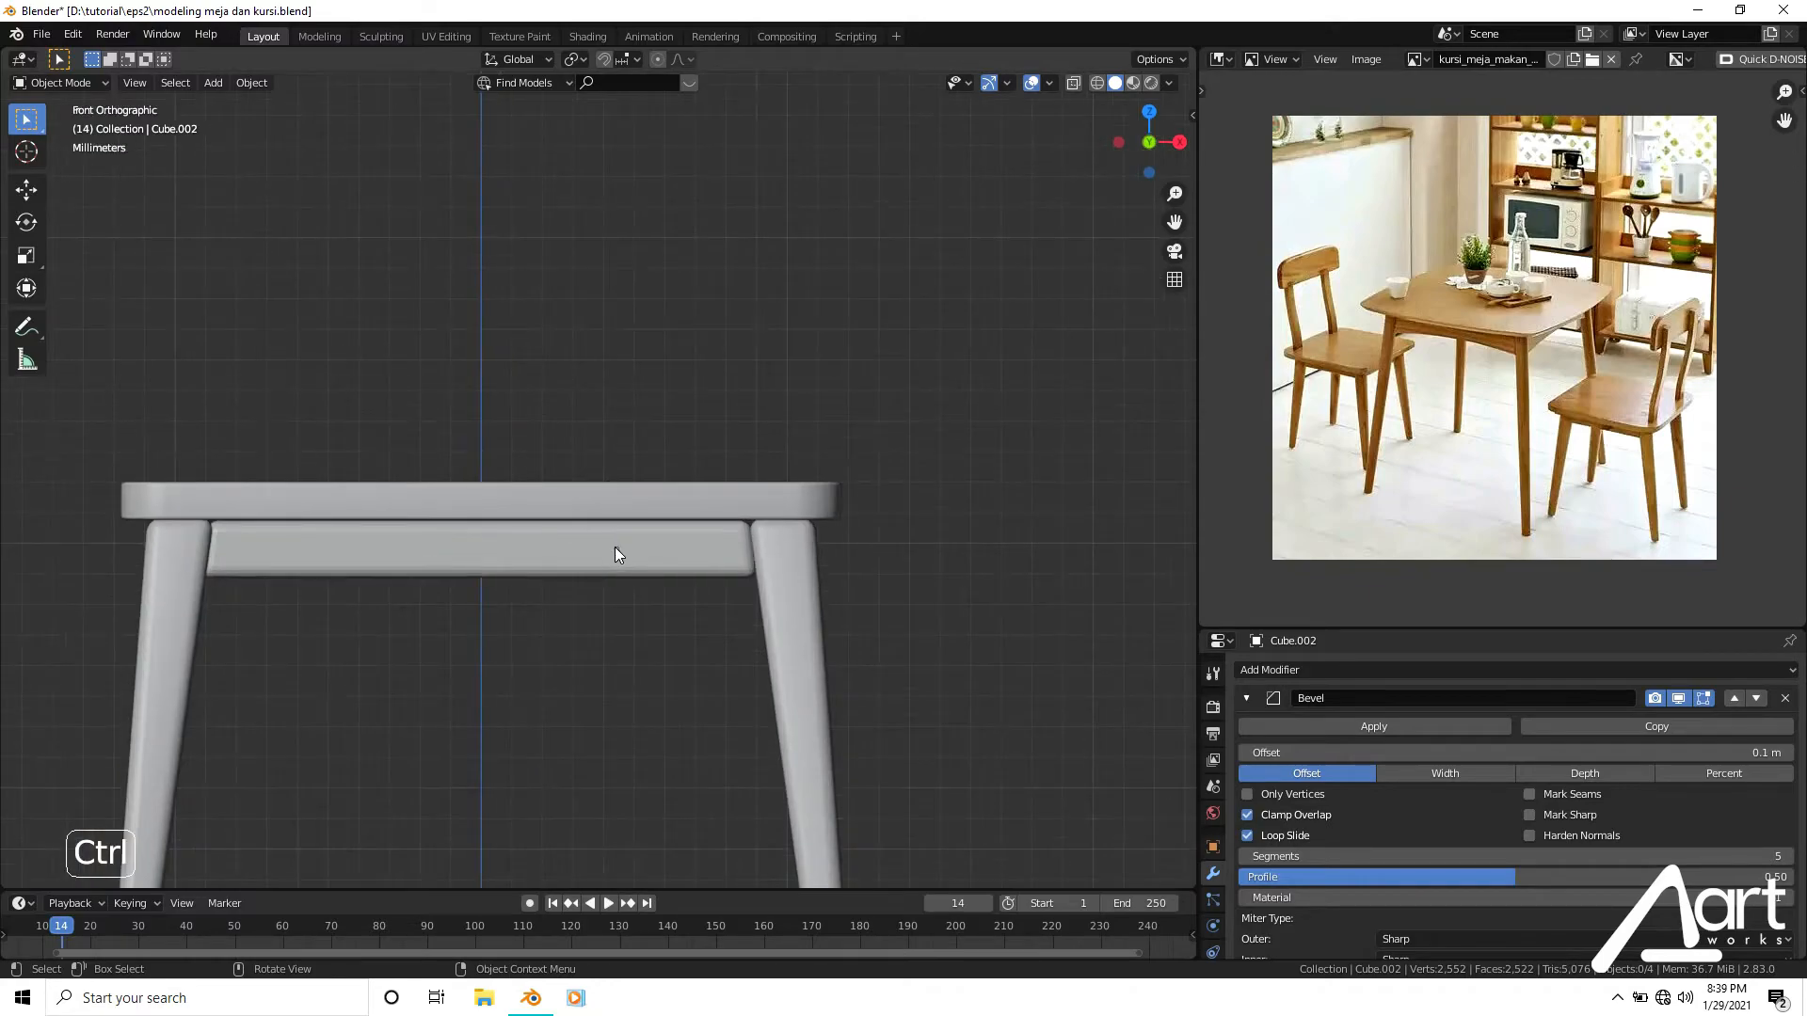
left_click(625, 503)
middle_click_drag(624, 502, 711, 451, "shift")
key("shift+s")
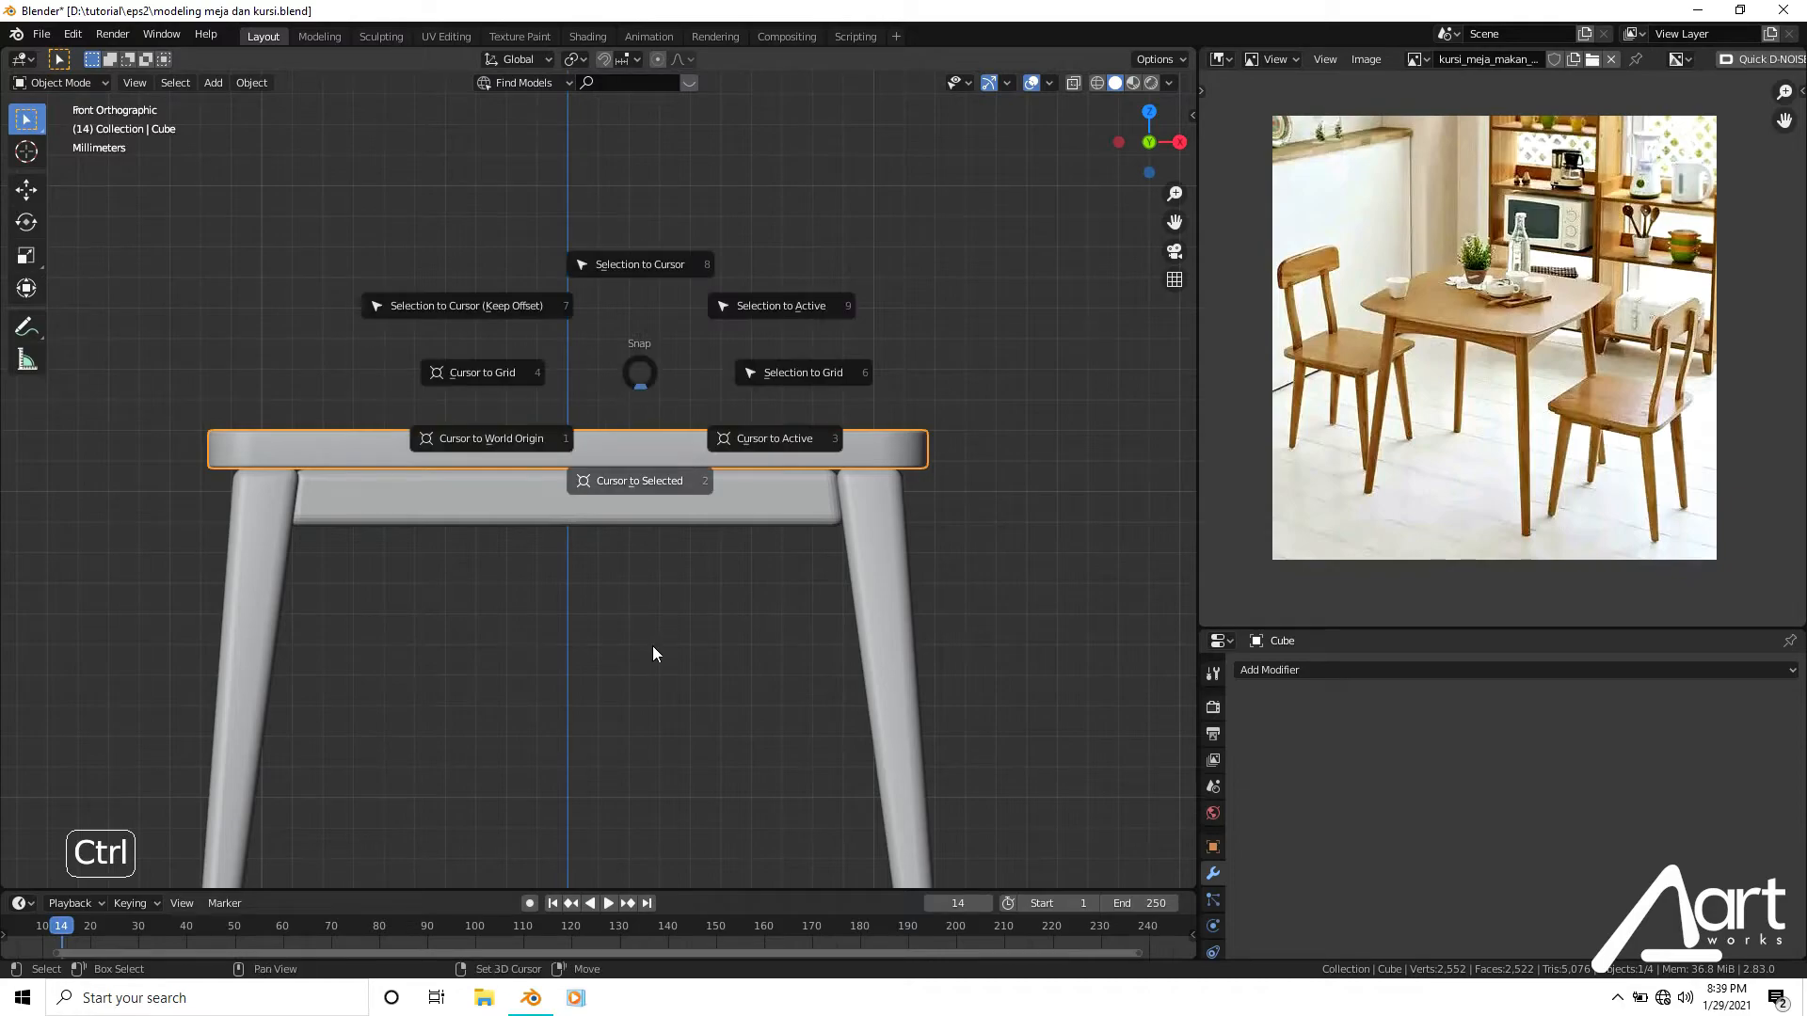
left_click(626, 475)
key("alt+Home")
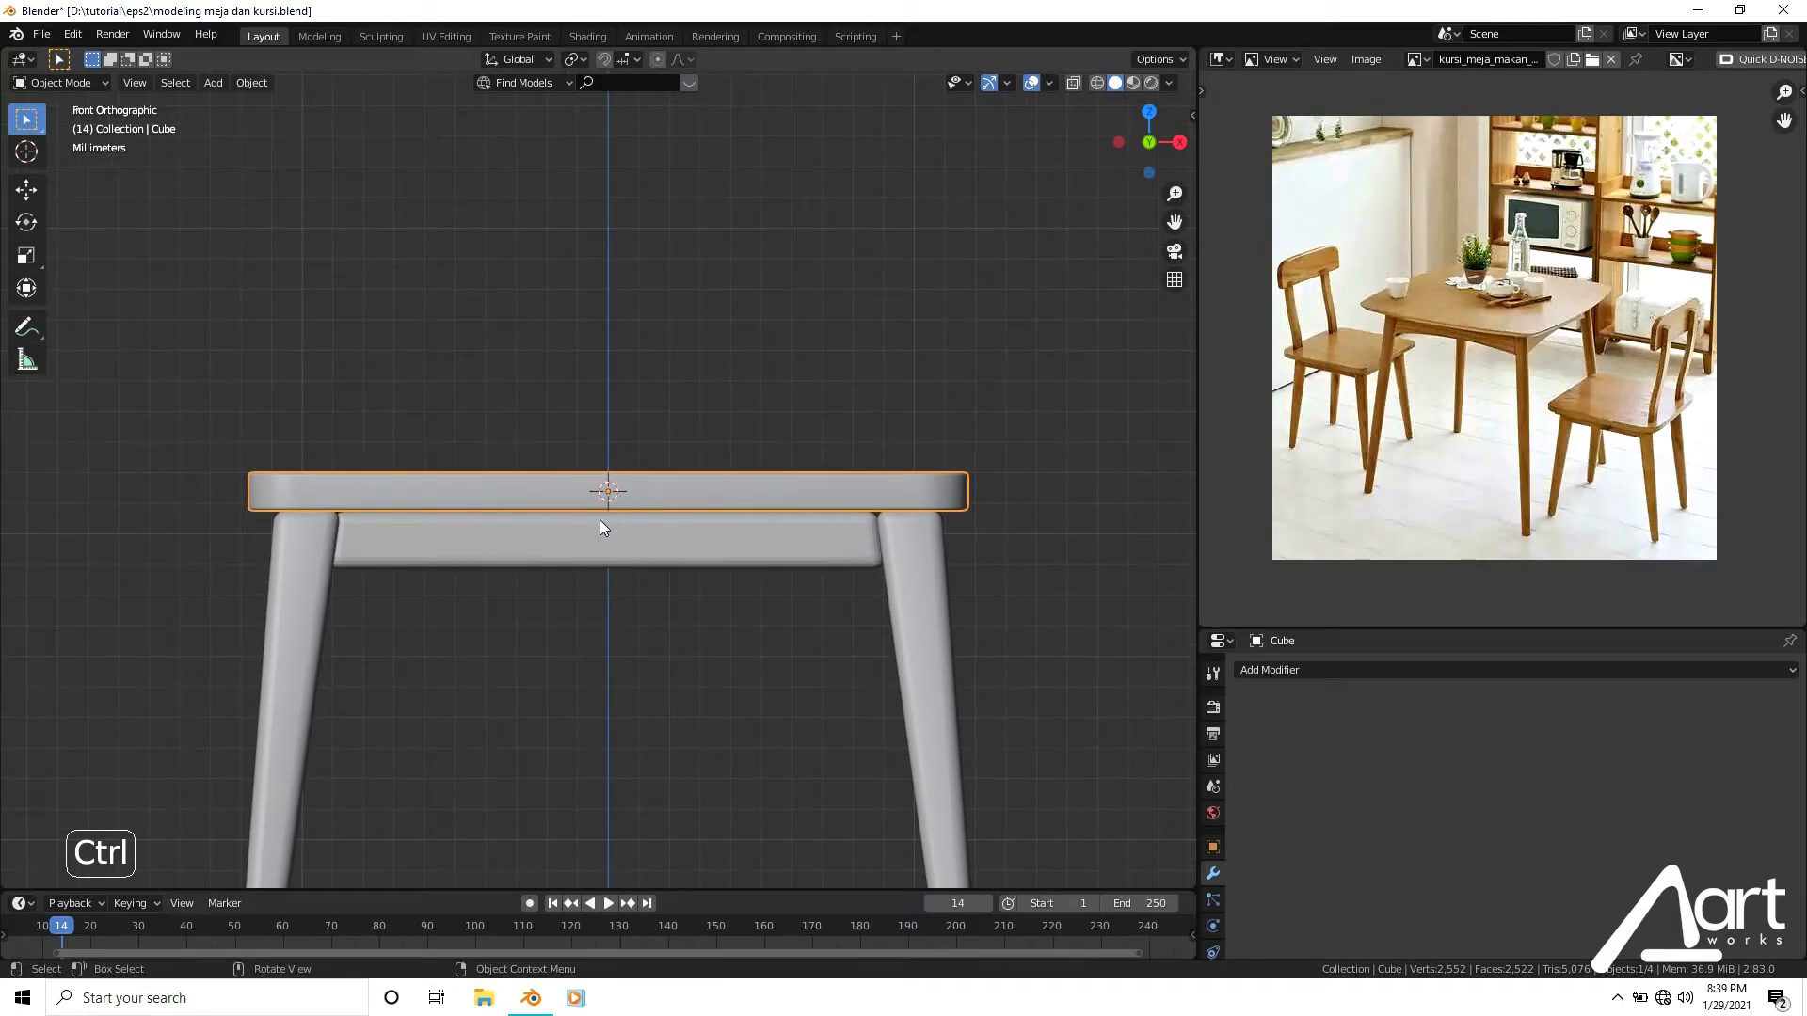
Add a cube at the 3D cursor and scale it down uniformly by about 0.127 and again by about 0.154.
key("shift+a")
mouse_move(652, 410)
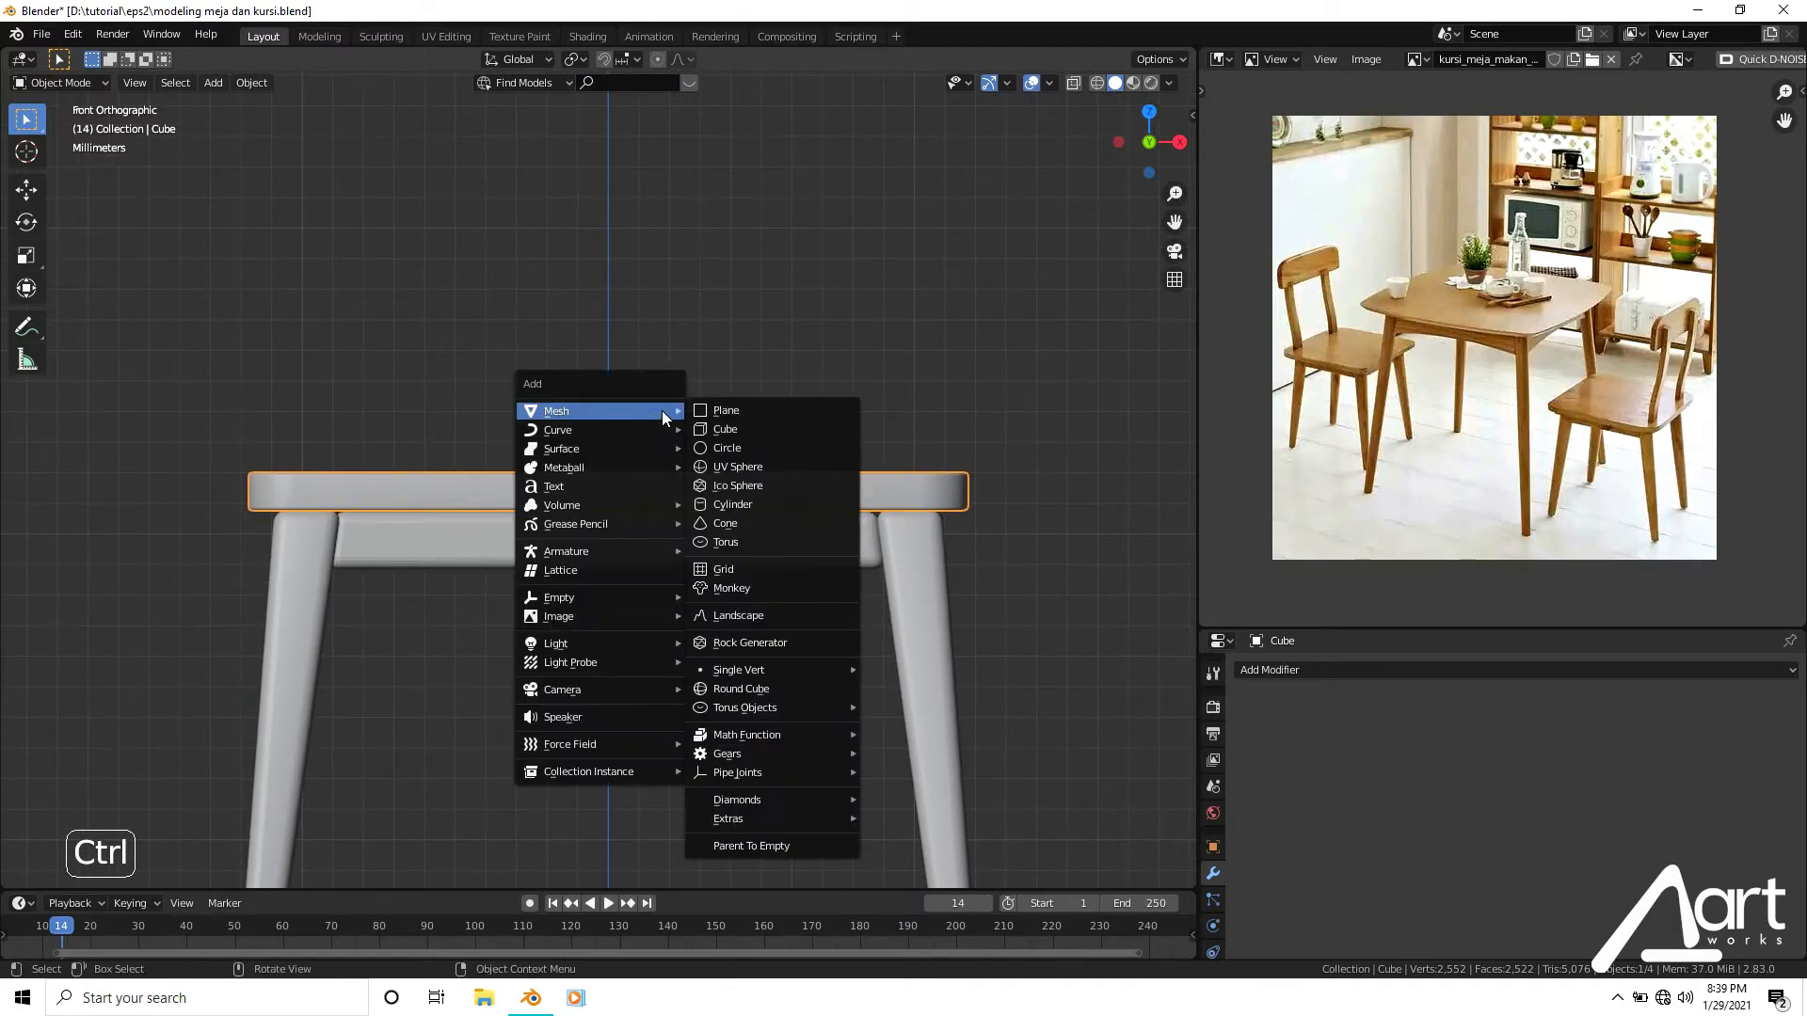
left_click(693, 431)
key("s")
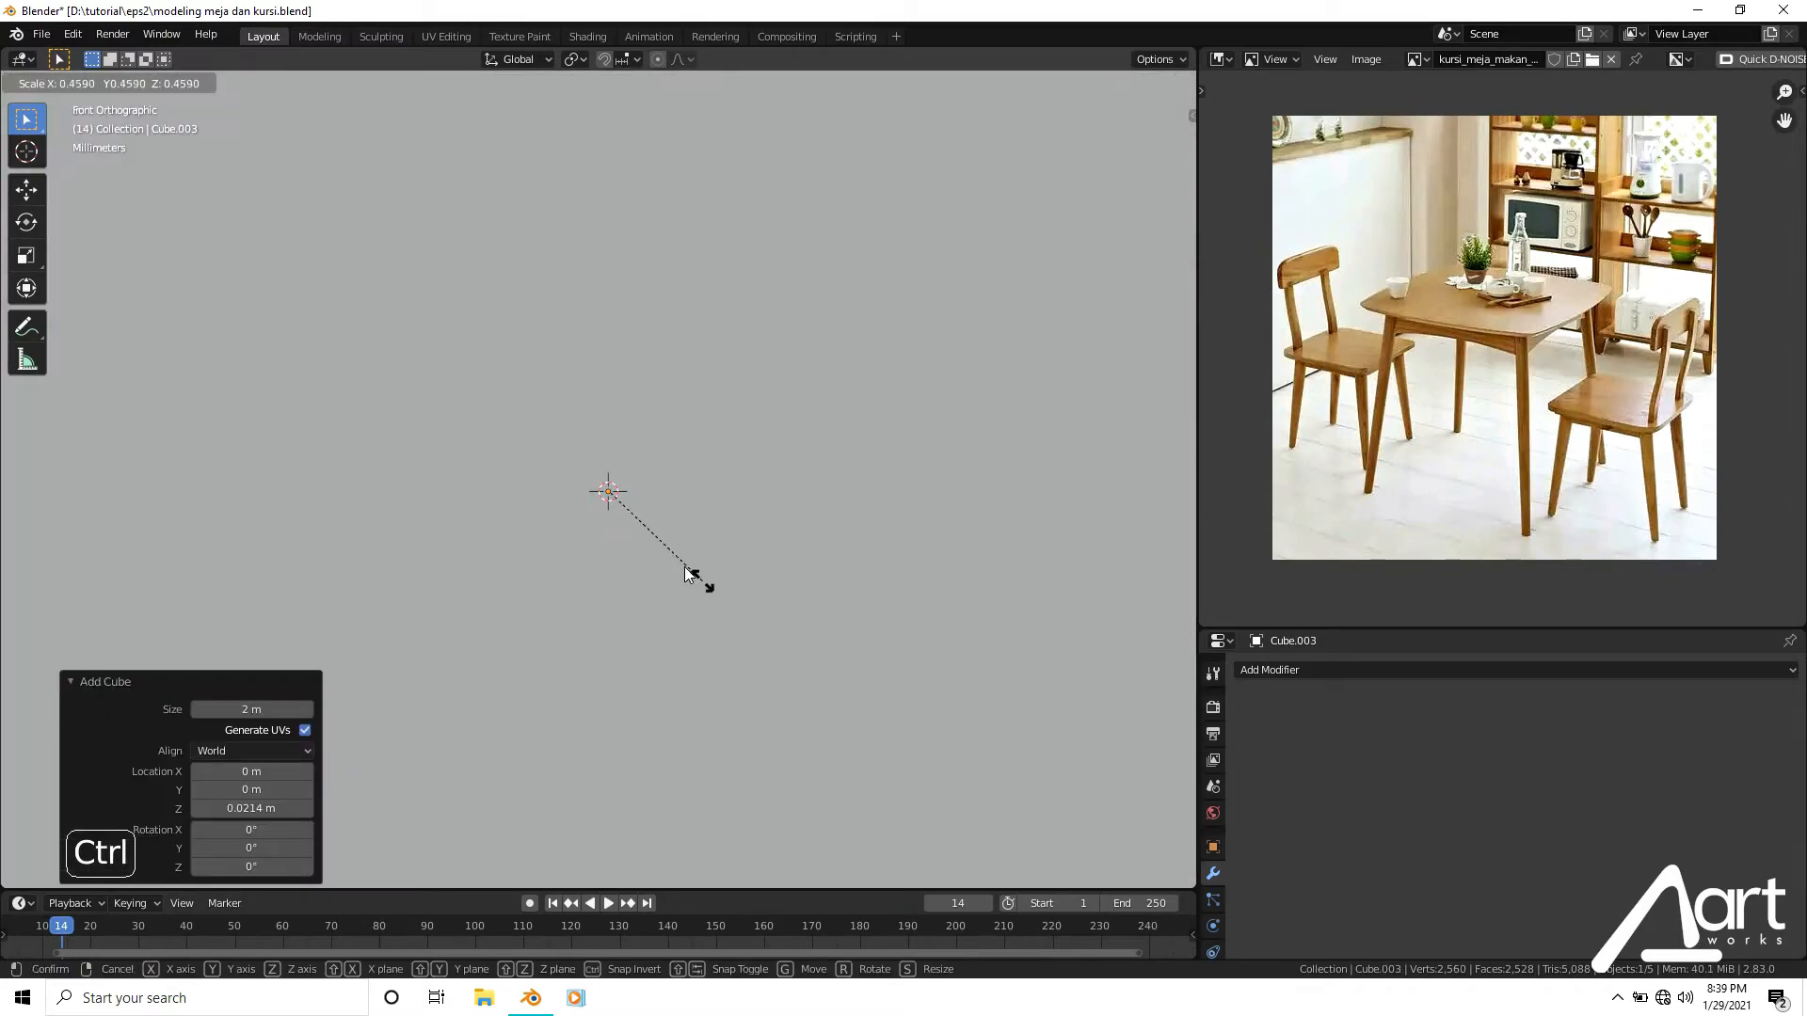
left_click(608, 476)
key("s")
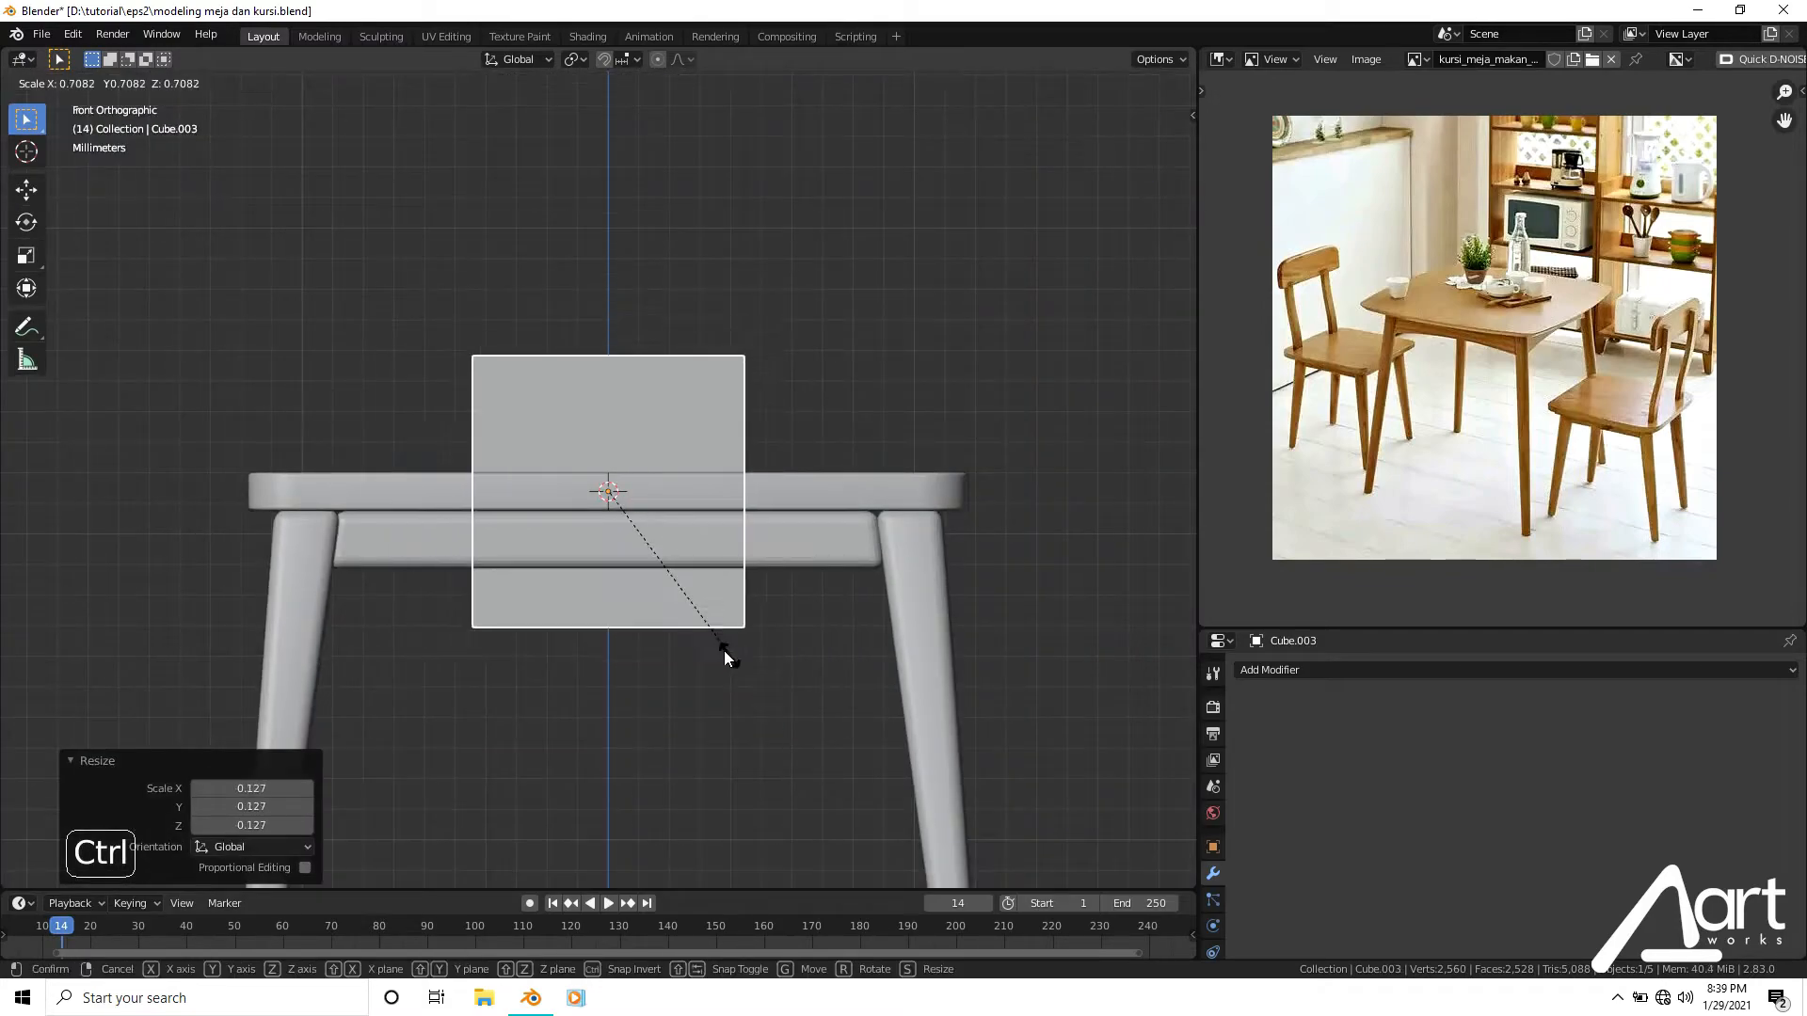
left_click(645, 521)
Move the small cube about 0.0037 m up along Z and about 0.0096 m along X, above the end of the seat.
key("g")
key("z")
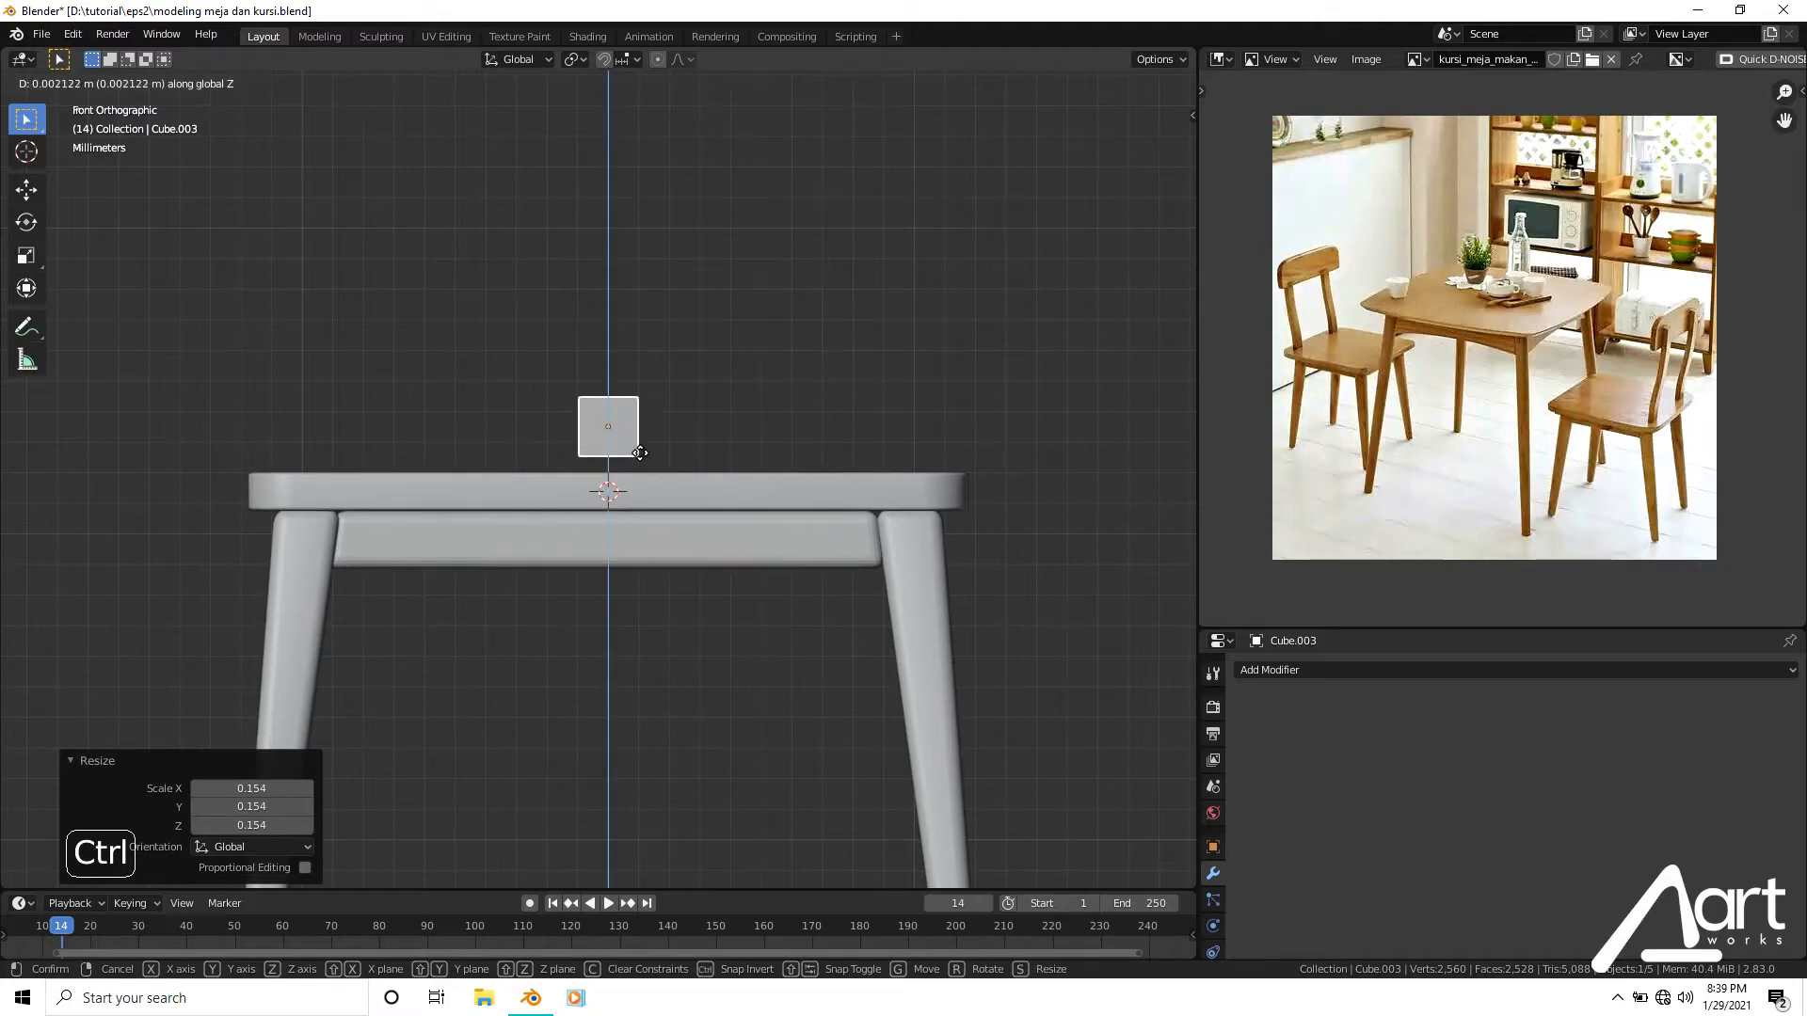
left_click(636, 409)
key("g")
key("x")
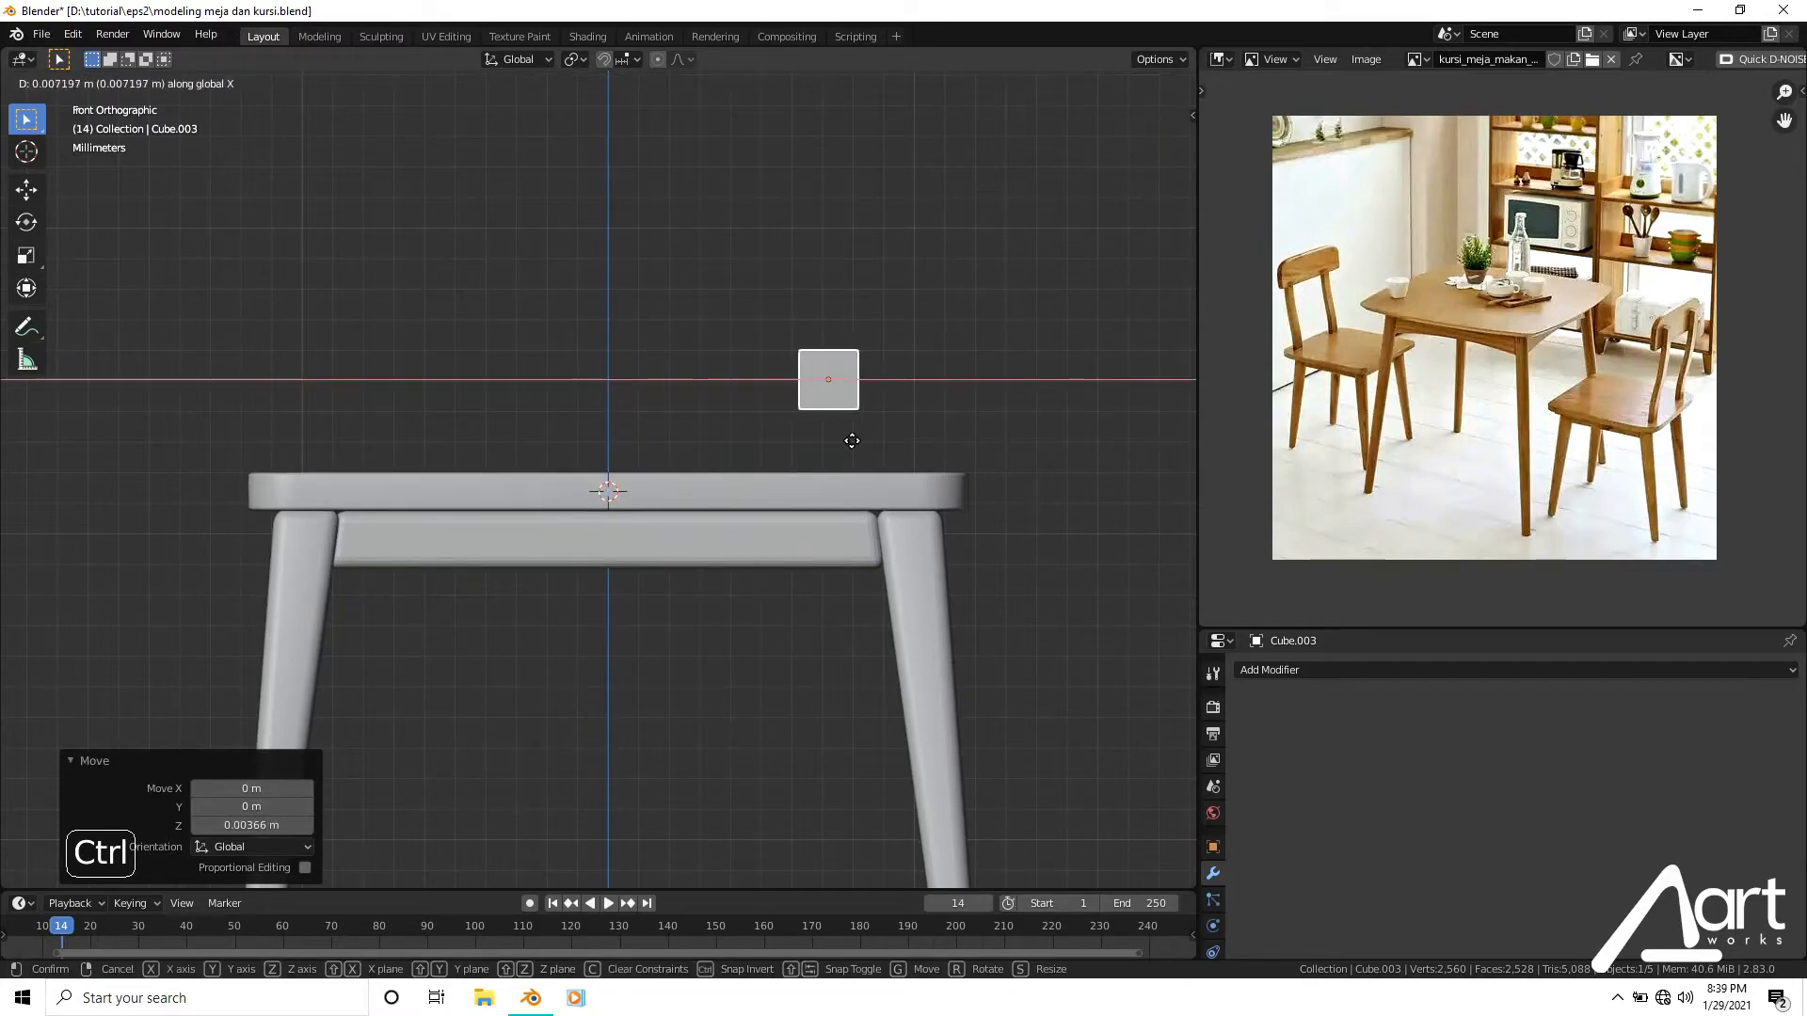
left_click(928, 483)
Scale the cube down a little and lower it about 0.0024 m along Z to rest on the seat.
key("s")
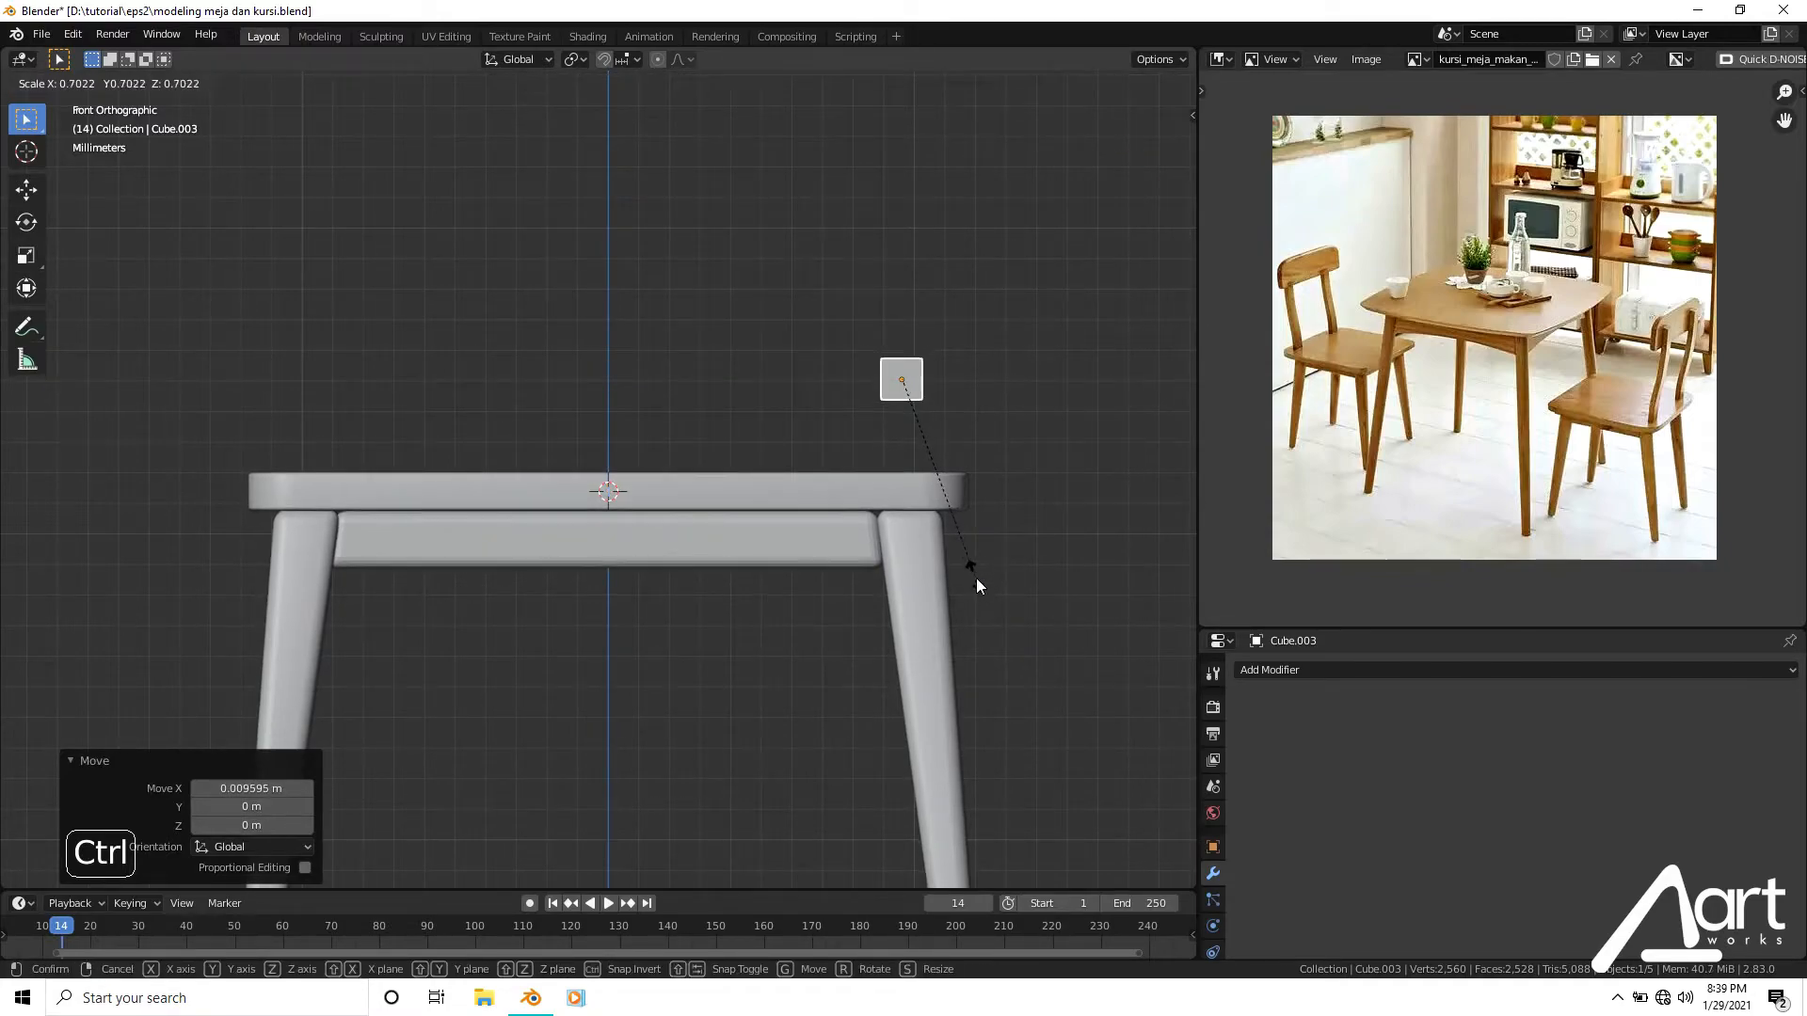
left_click(961, 536)
key("g")
key("z")
left_click(969, 611)
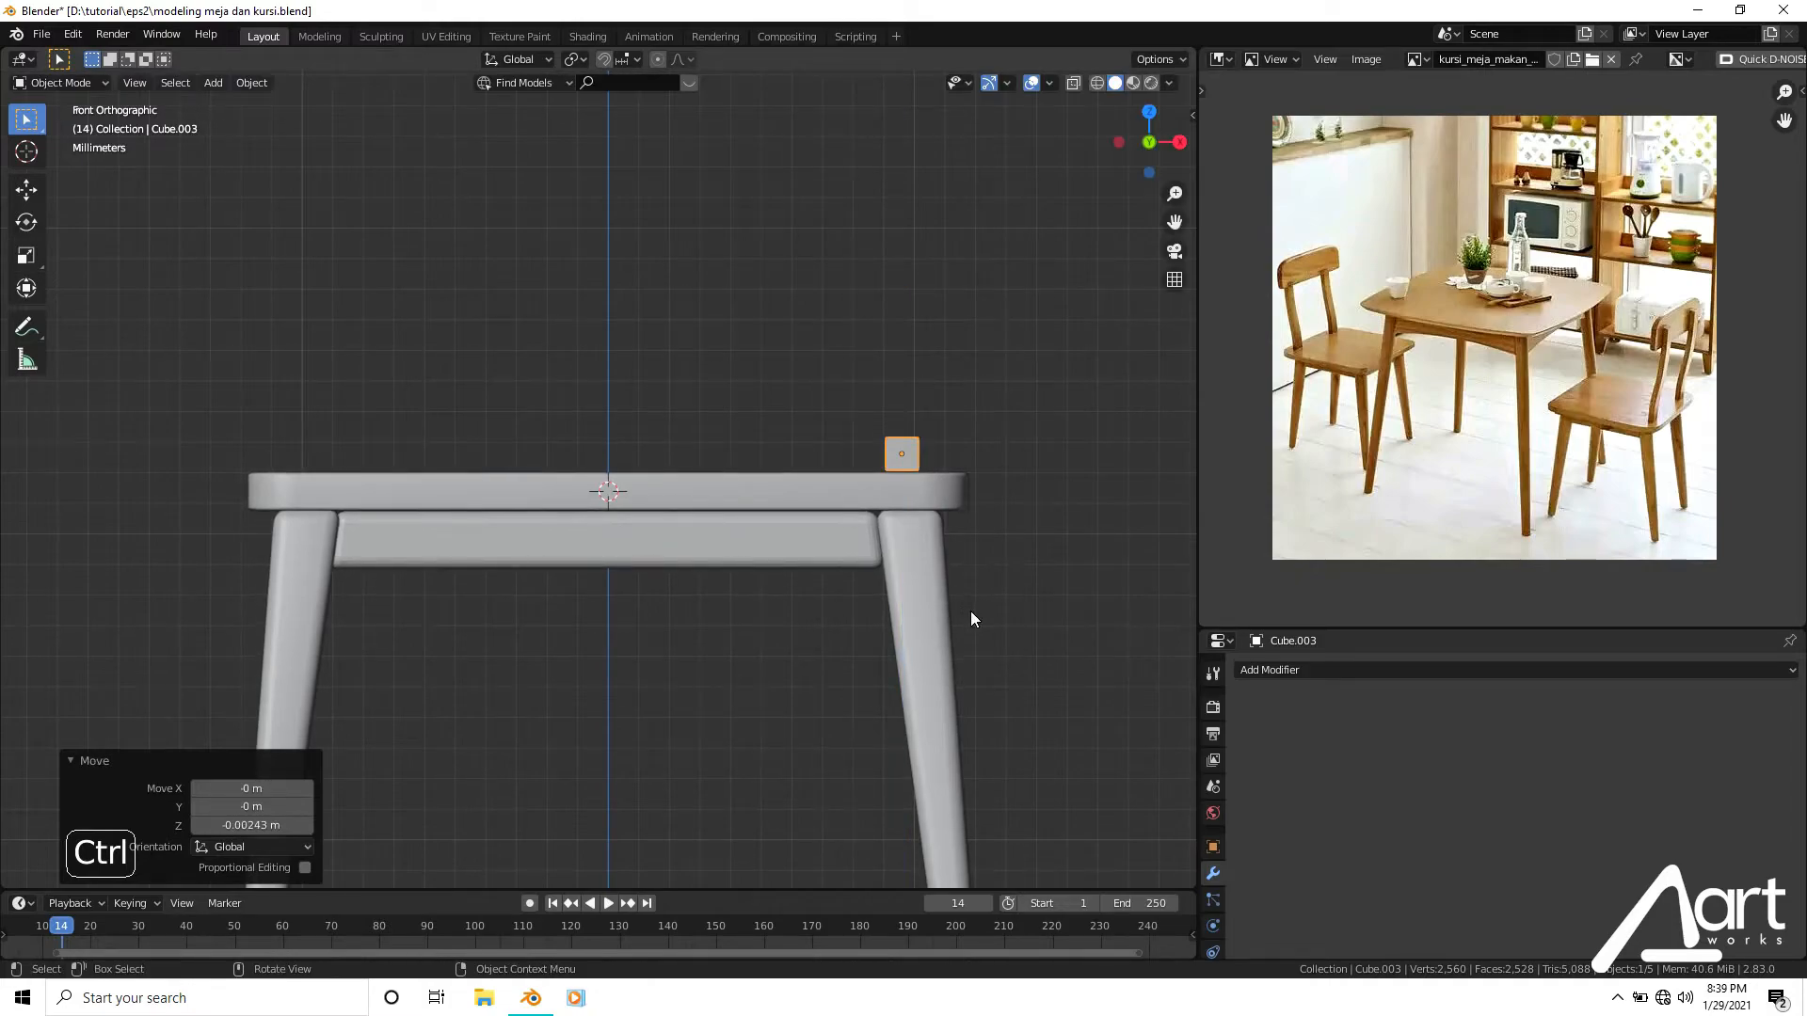
Shift the small cube about 0.00037 m in the negative X direction and scale it up slightly.
key("g")
key("y")
key("x")
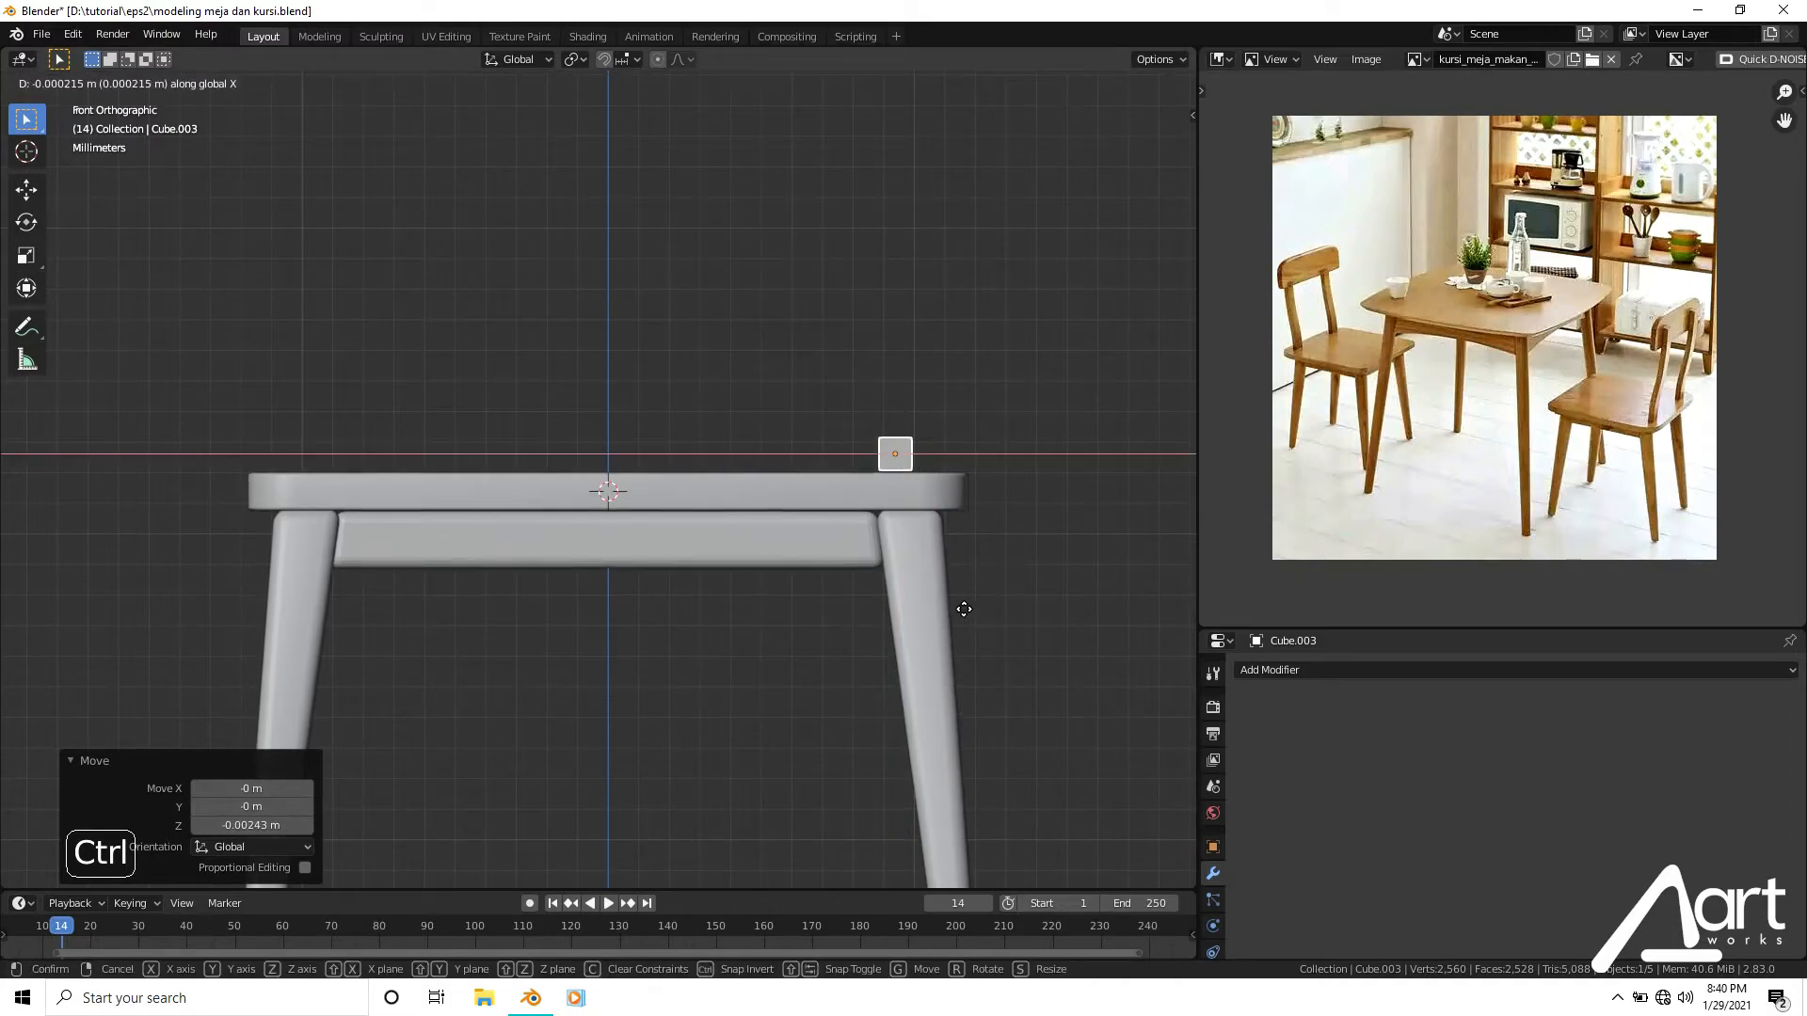
left_click(961, 608)
key("s")
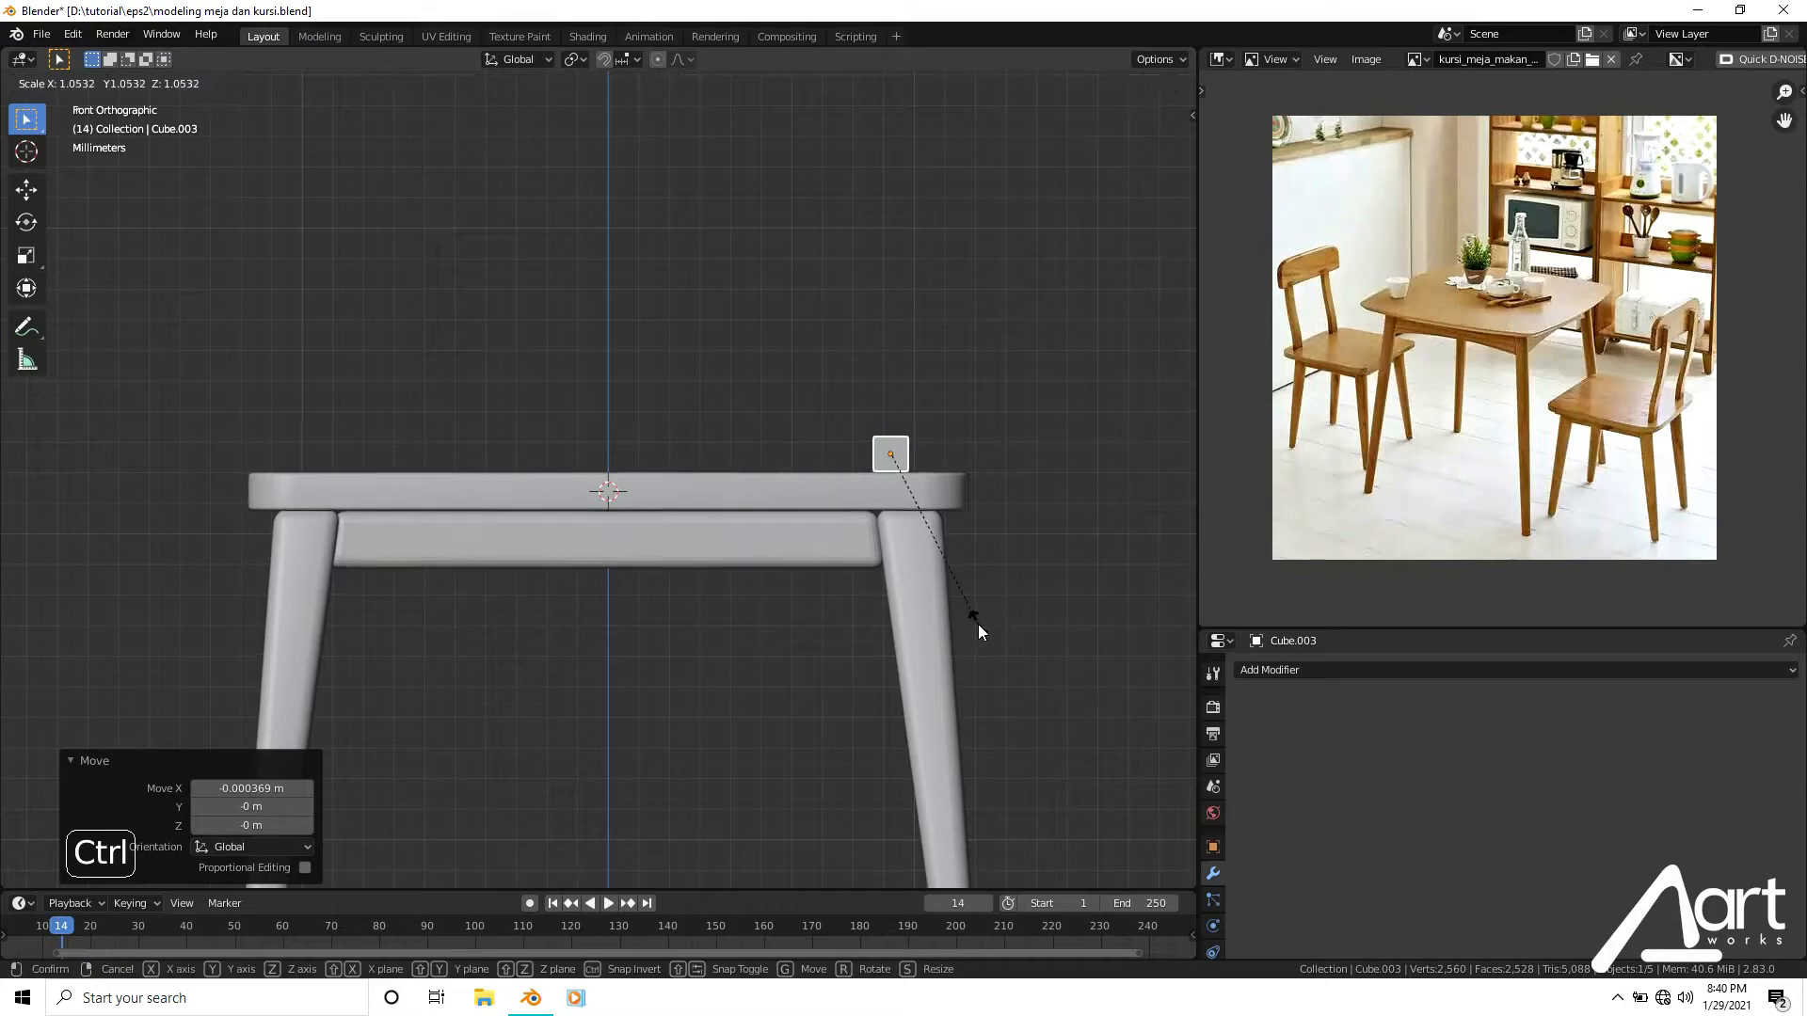
right_click(988, 635)
Stretch the cube into a tall post by raising its top vertices about 0.0146 m along Z.
key("Tab")
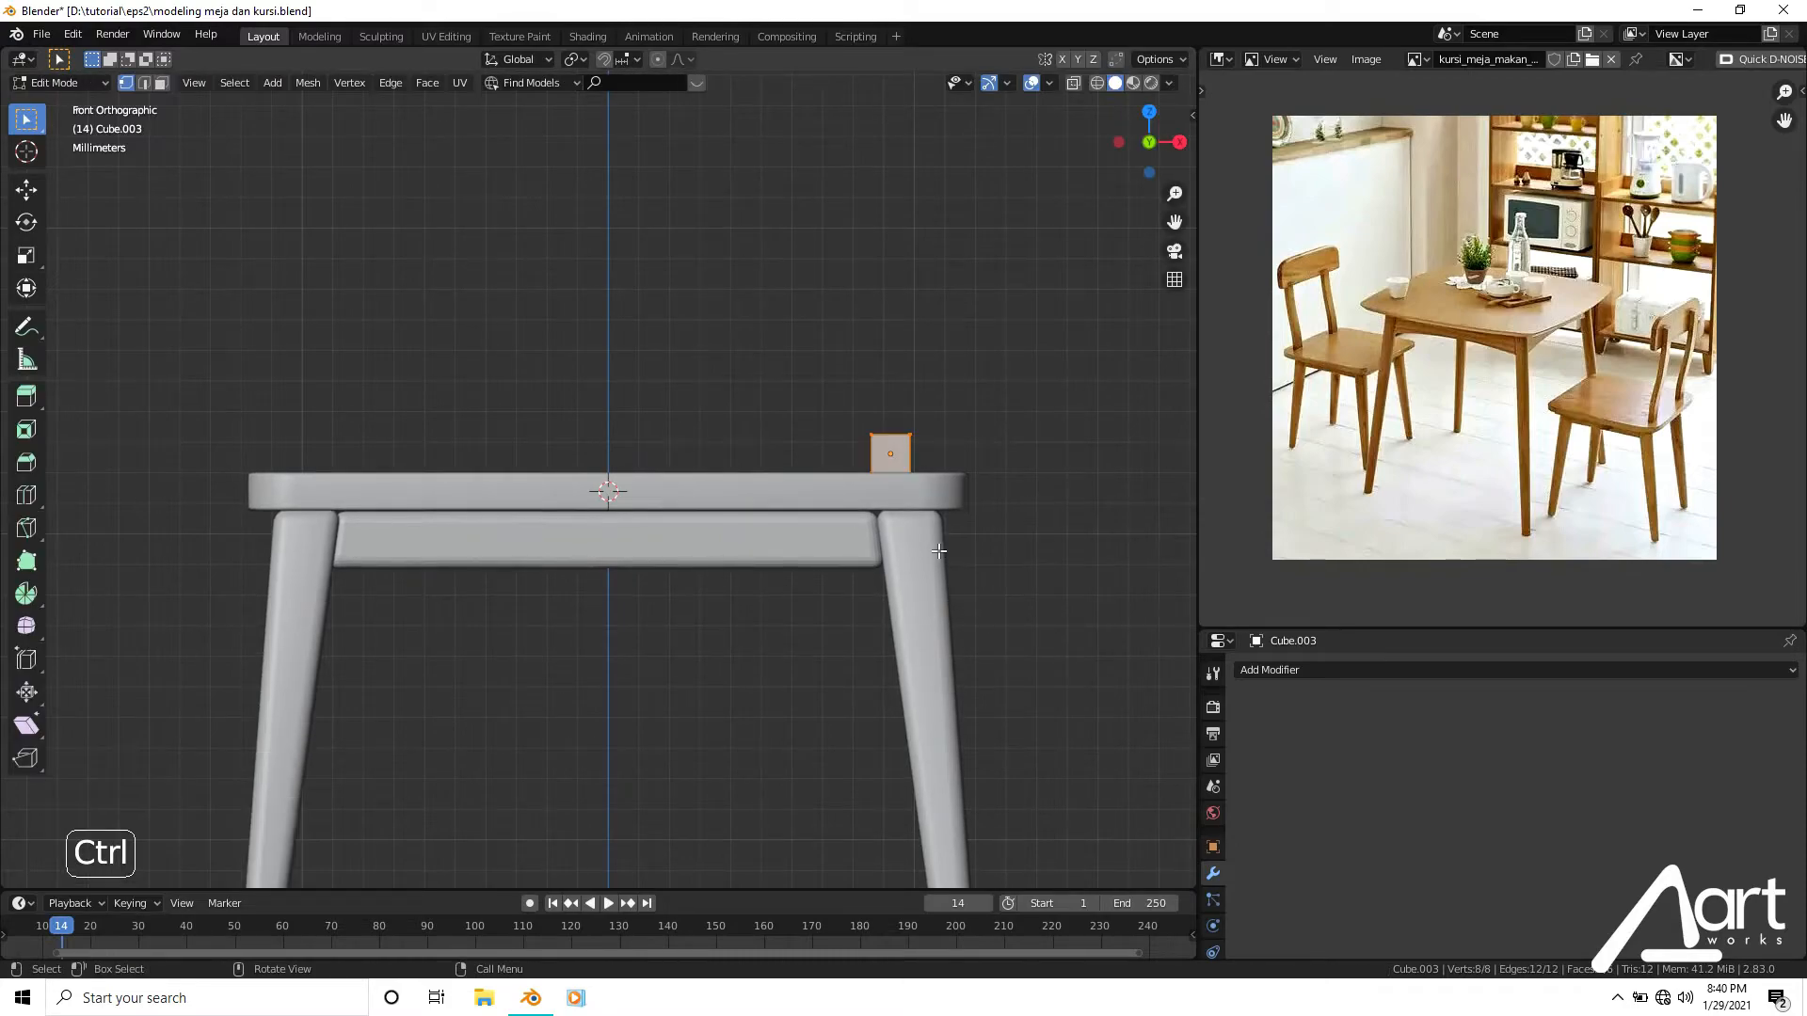
key("shift+z")
left_click_drag(848, 393, 921, 462)
scroll(937, 448, "down", 2)
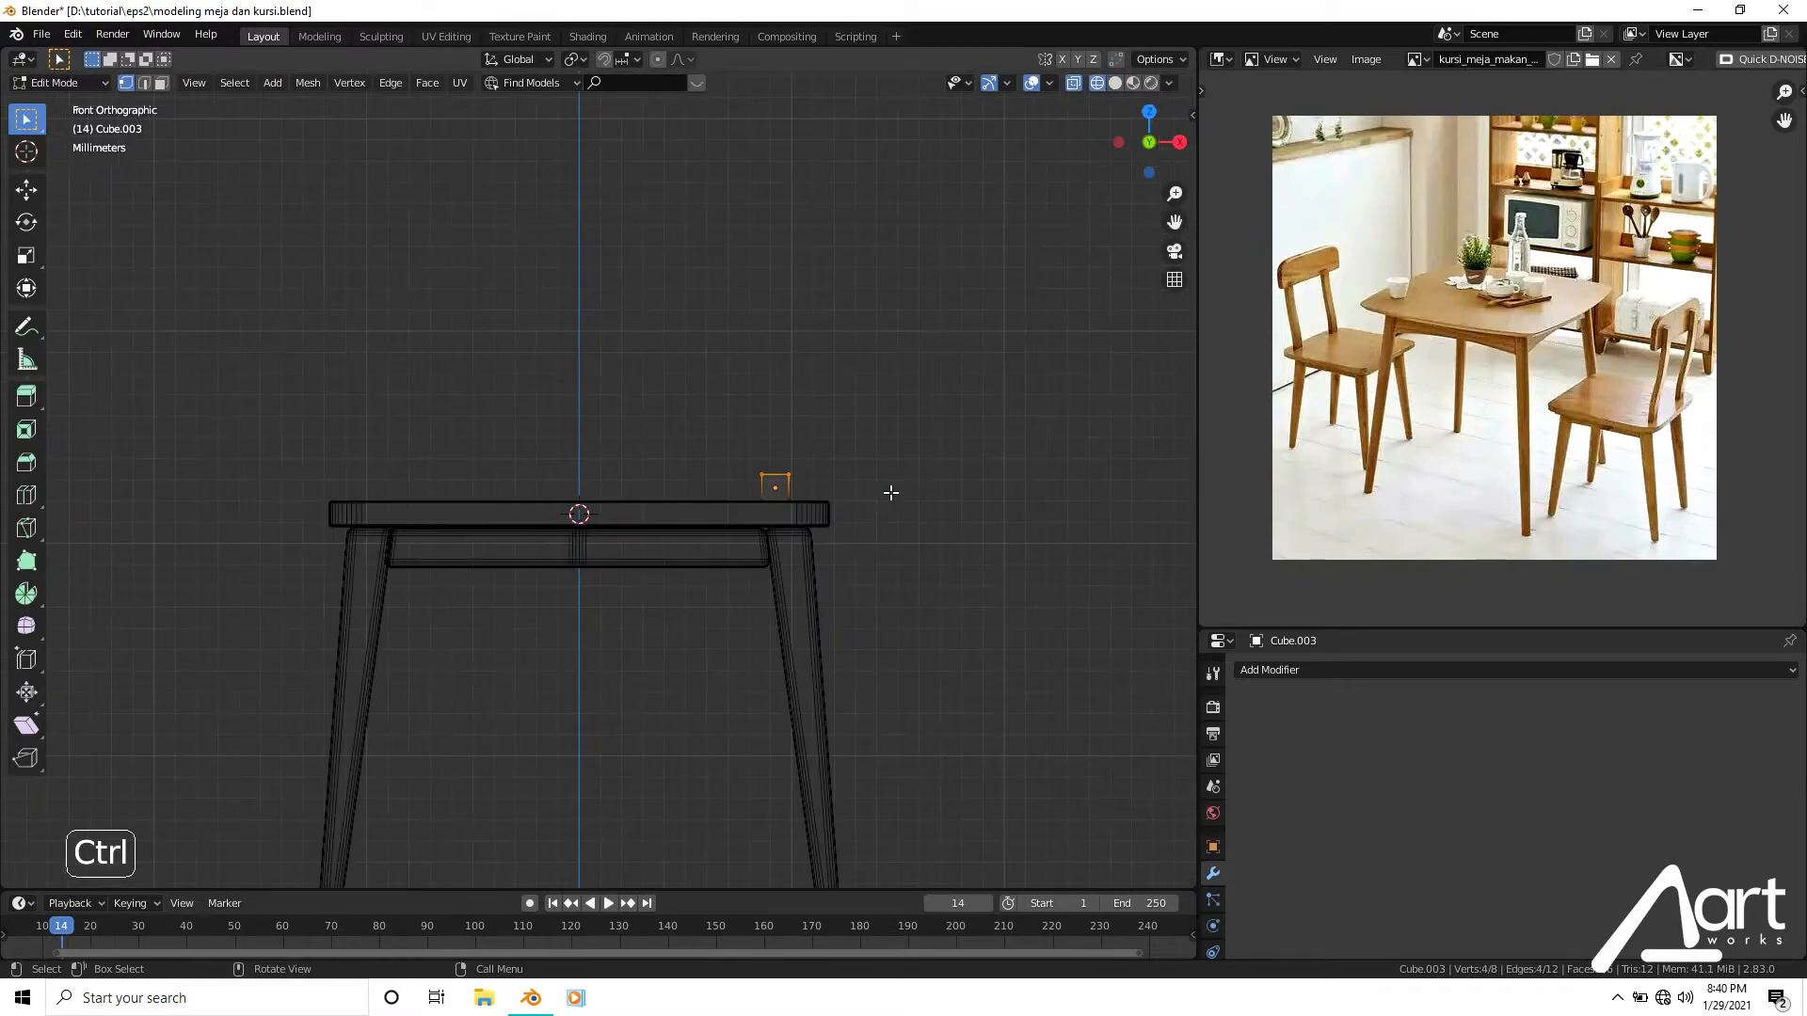
key("g")
key("z")
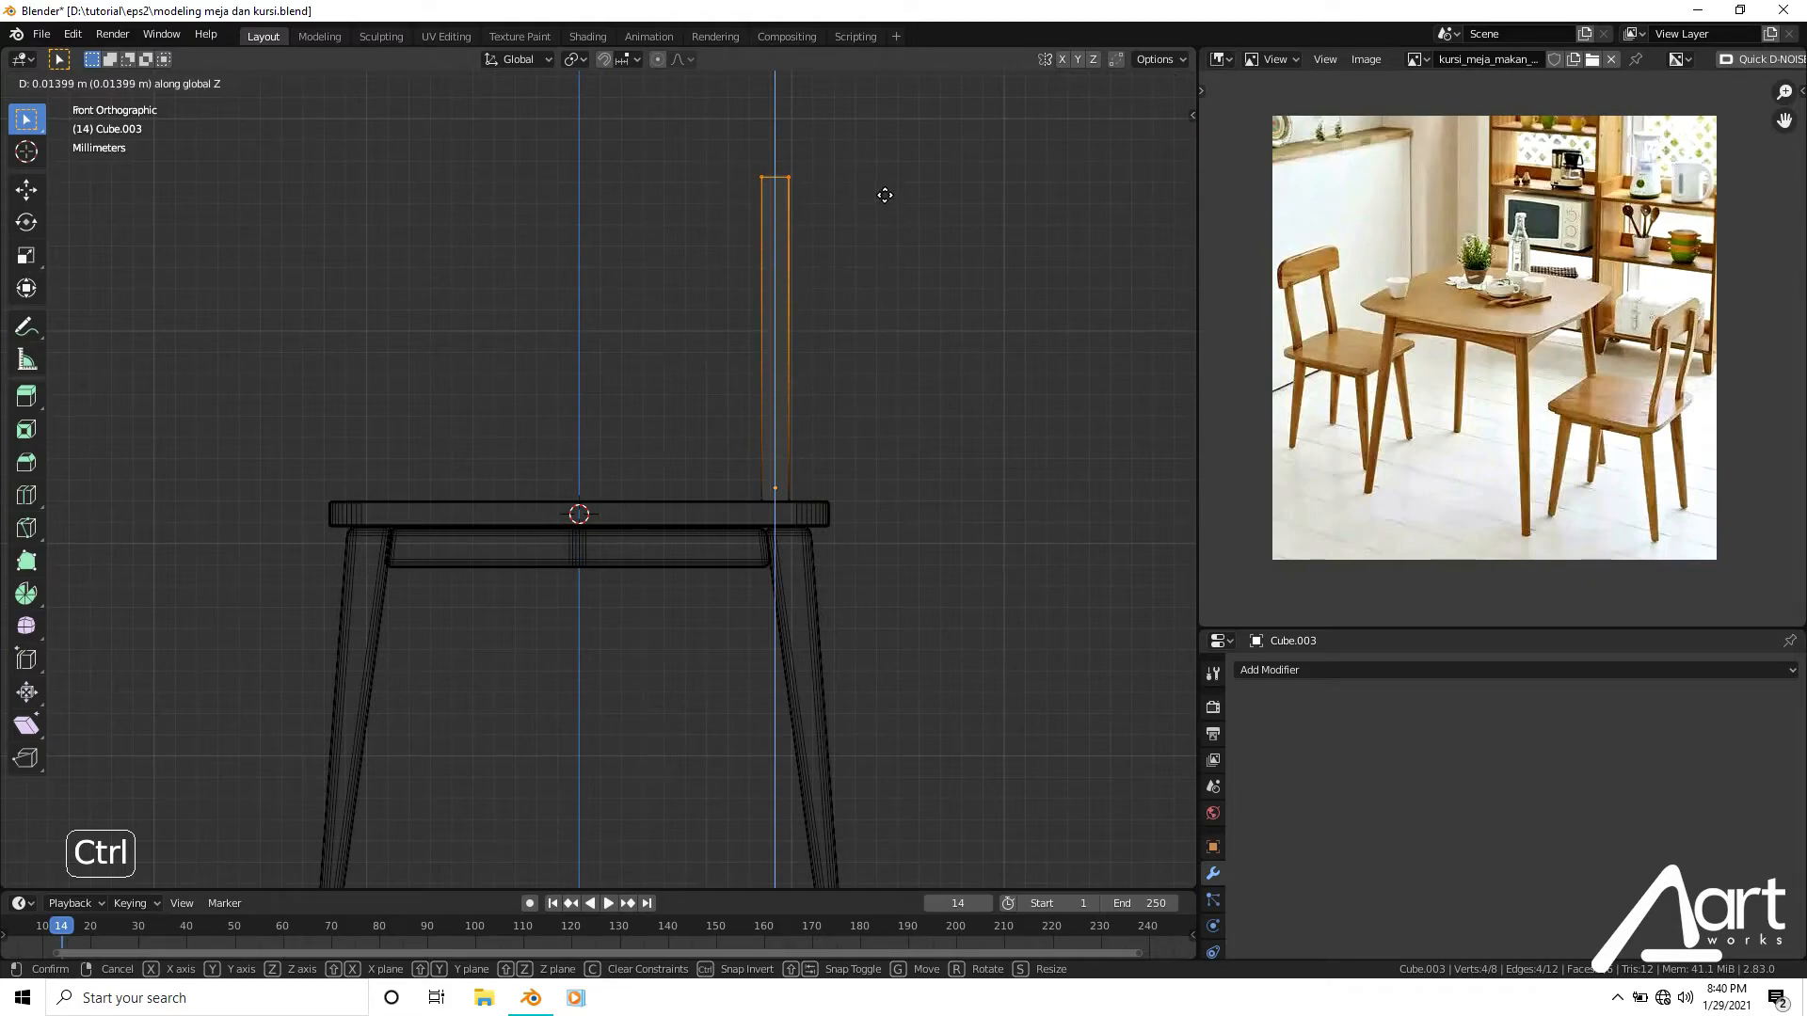
left_click(882, 185)
Lean the post outward by moving its top vertices about 0.0027 m along X.
scroll(859, 376, "up", 2)
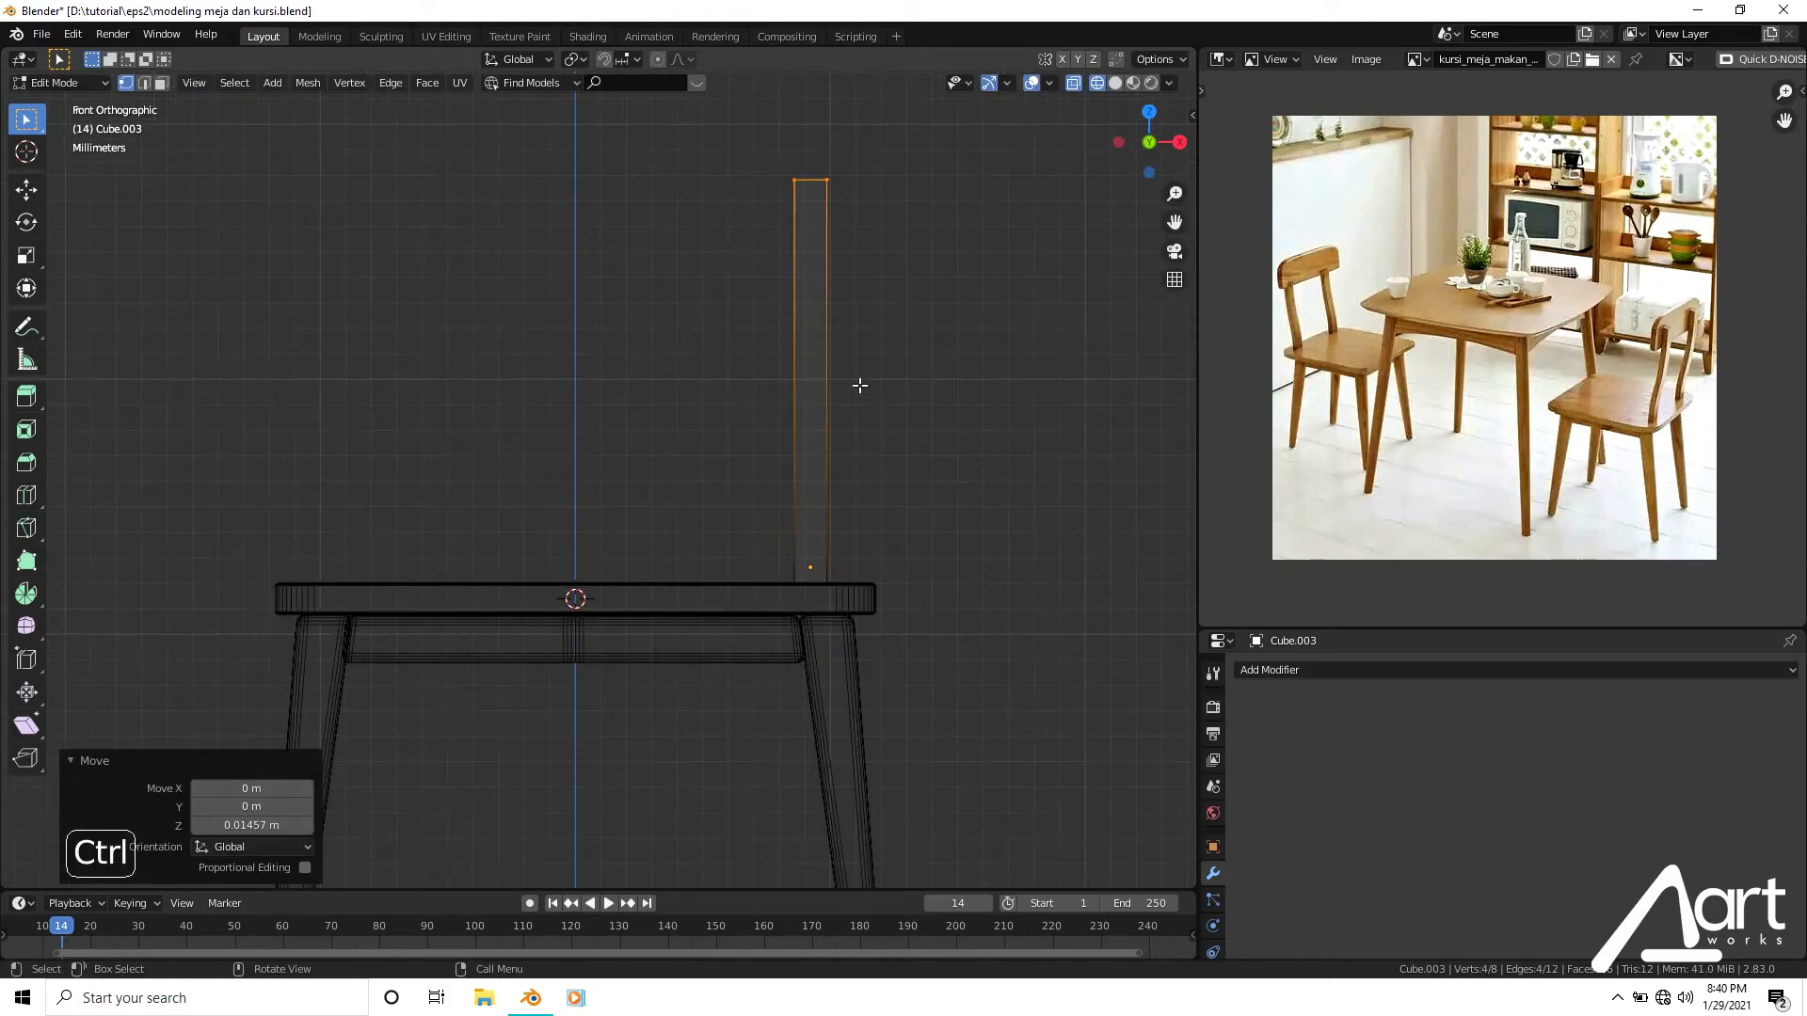
key("g")
key("y")
key("x")
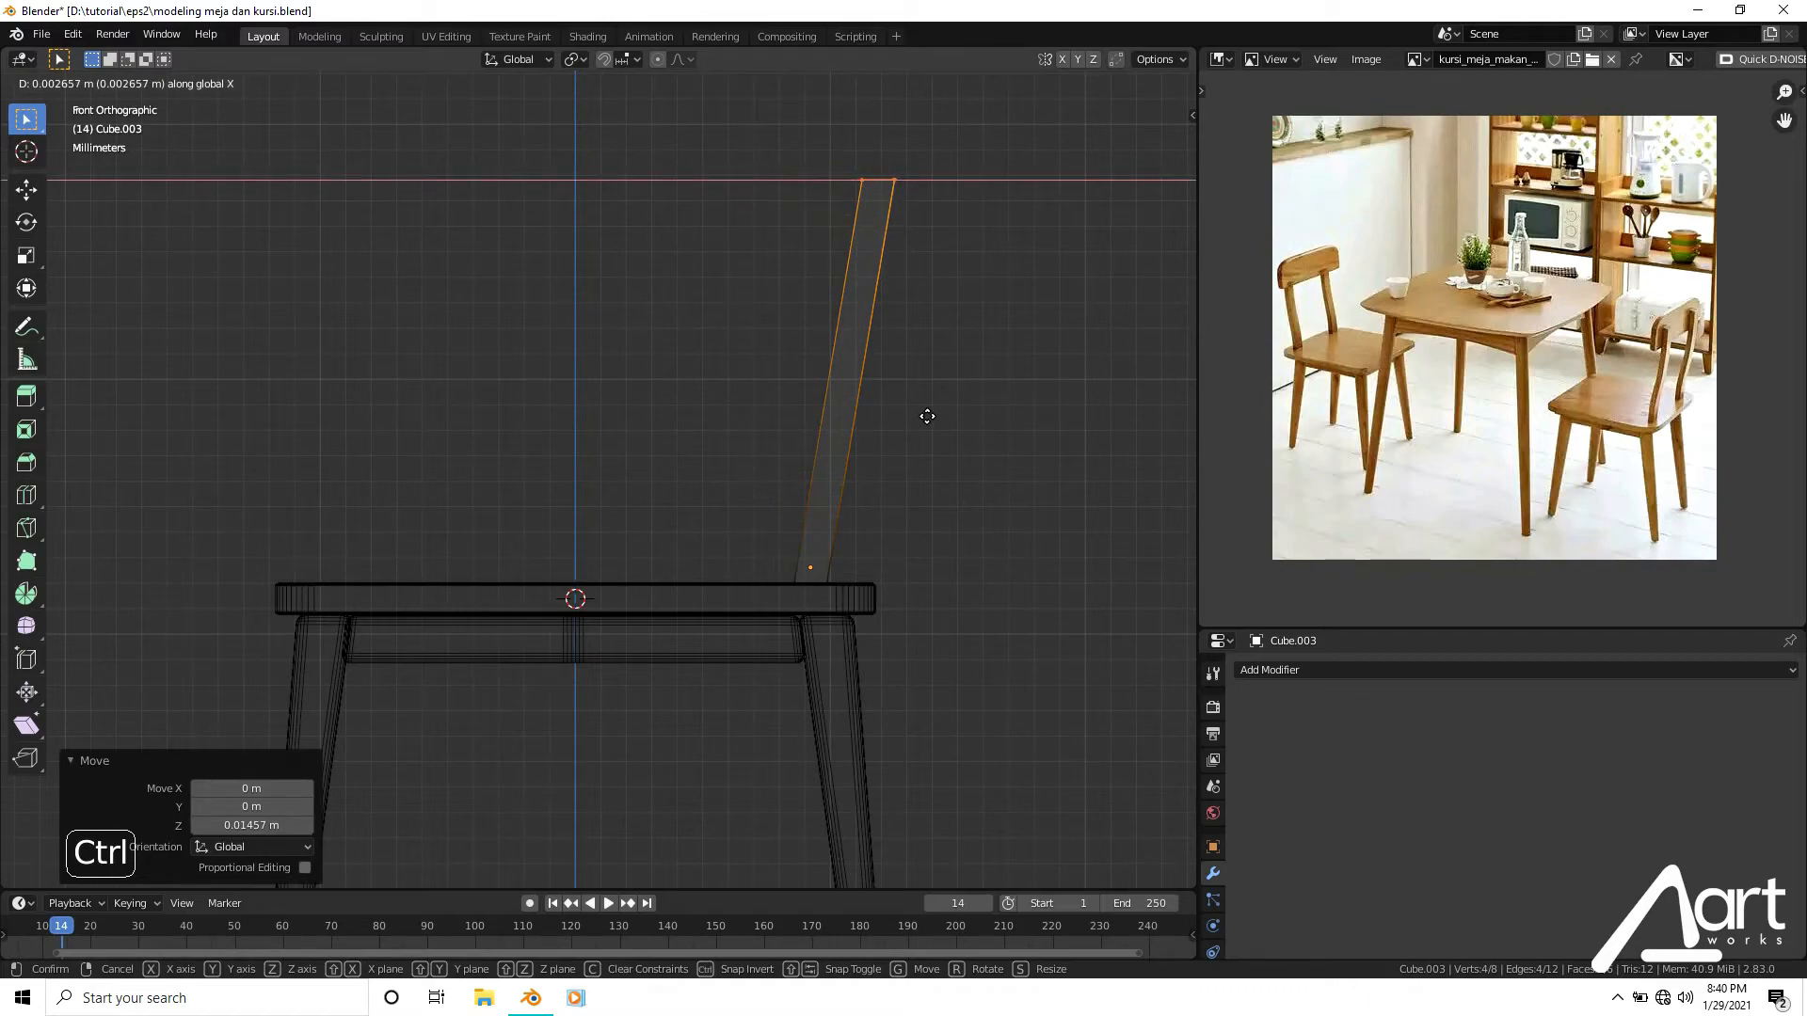
left_click(927, 416)
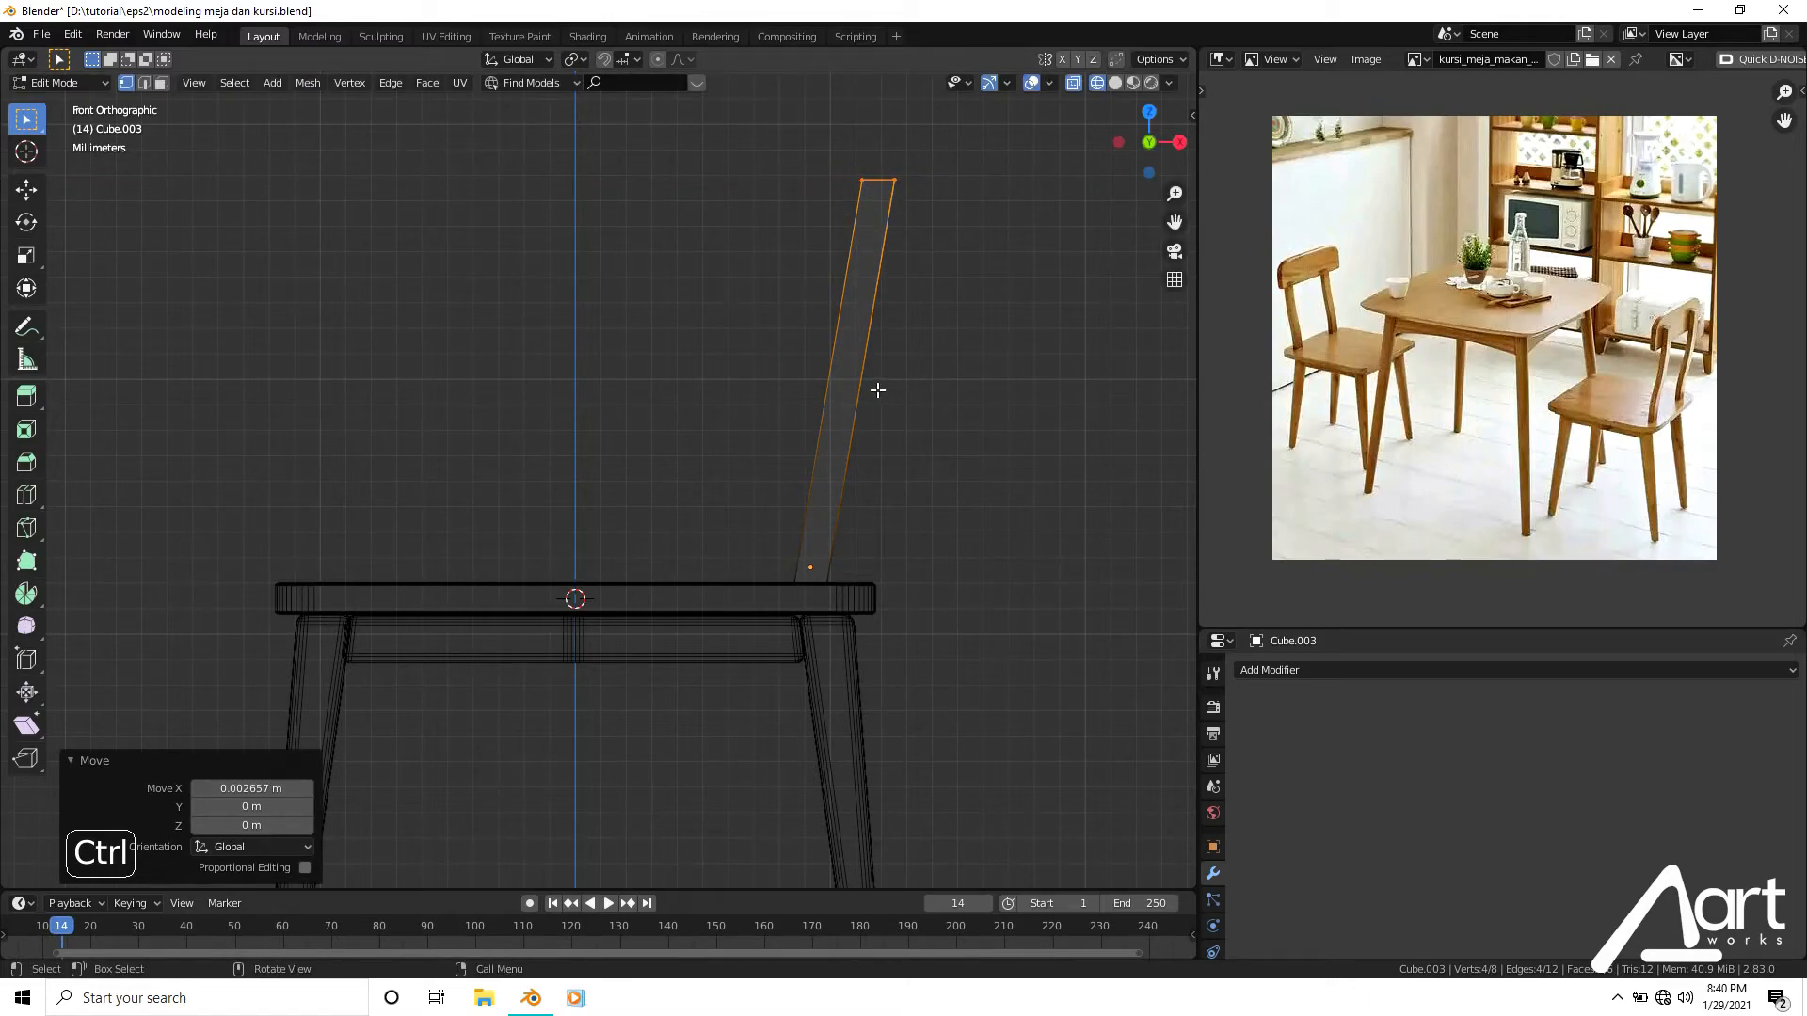
Add one centered loop cut across the post and move it about 0.00089 m in the negative X direction.
key("ctrl+r")
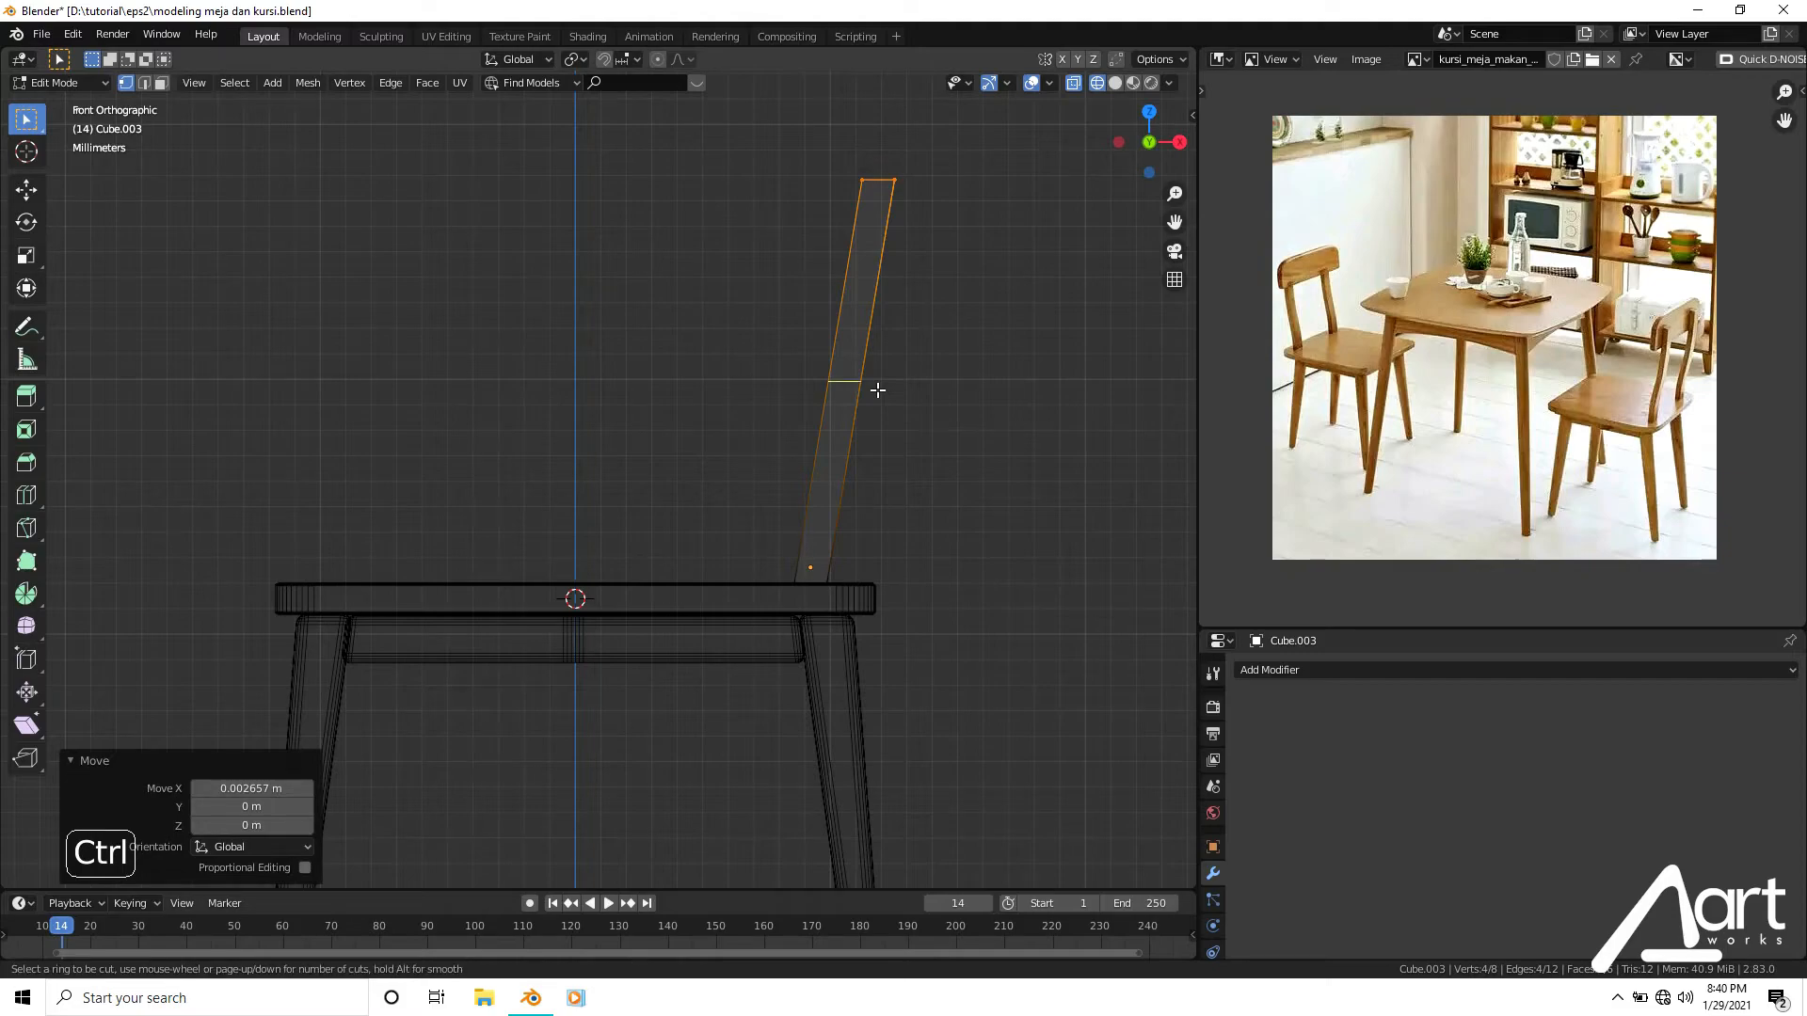
scroll(877, 389, "up", 1)
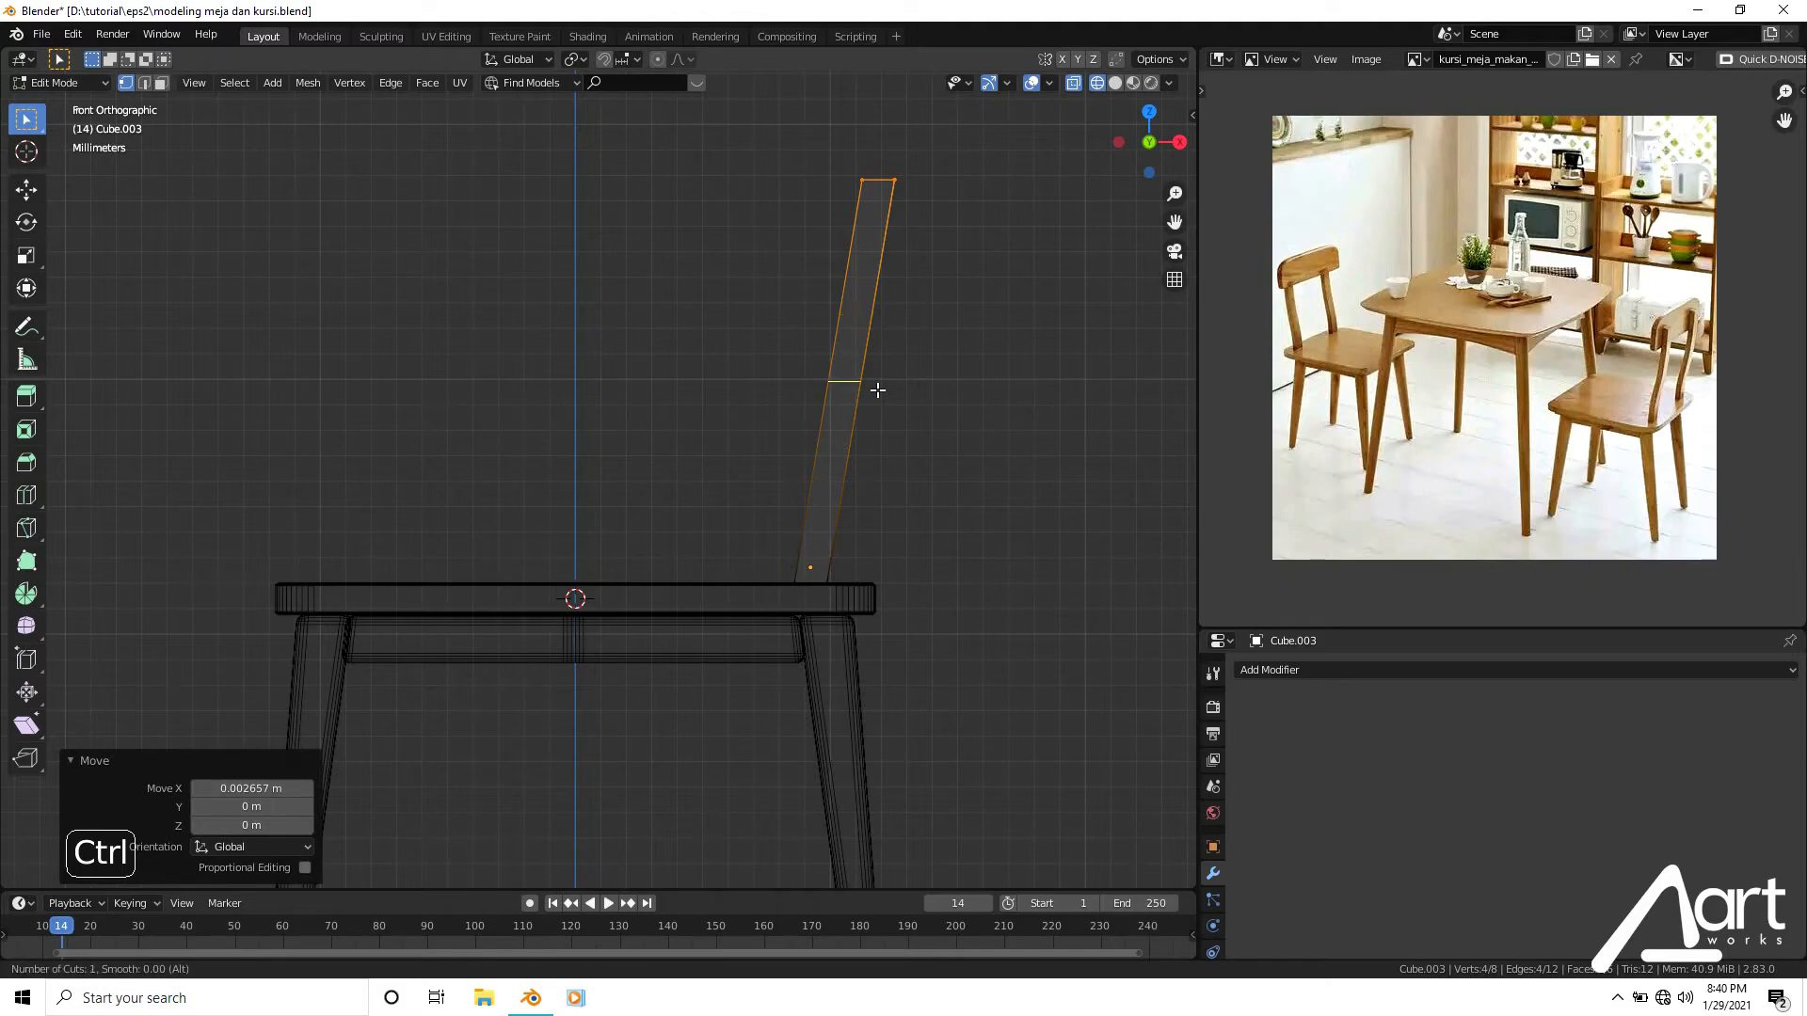
left_click(877, 389)
right_click(877, 390)
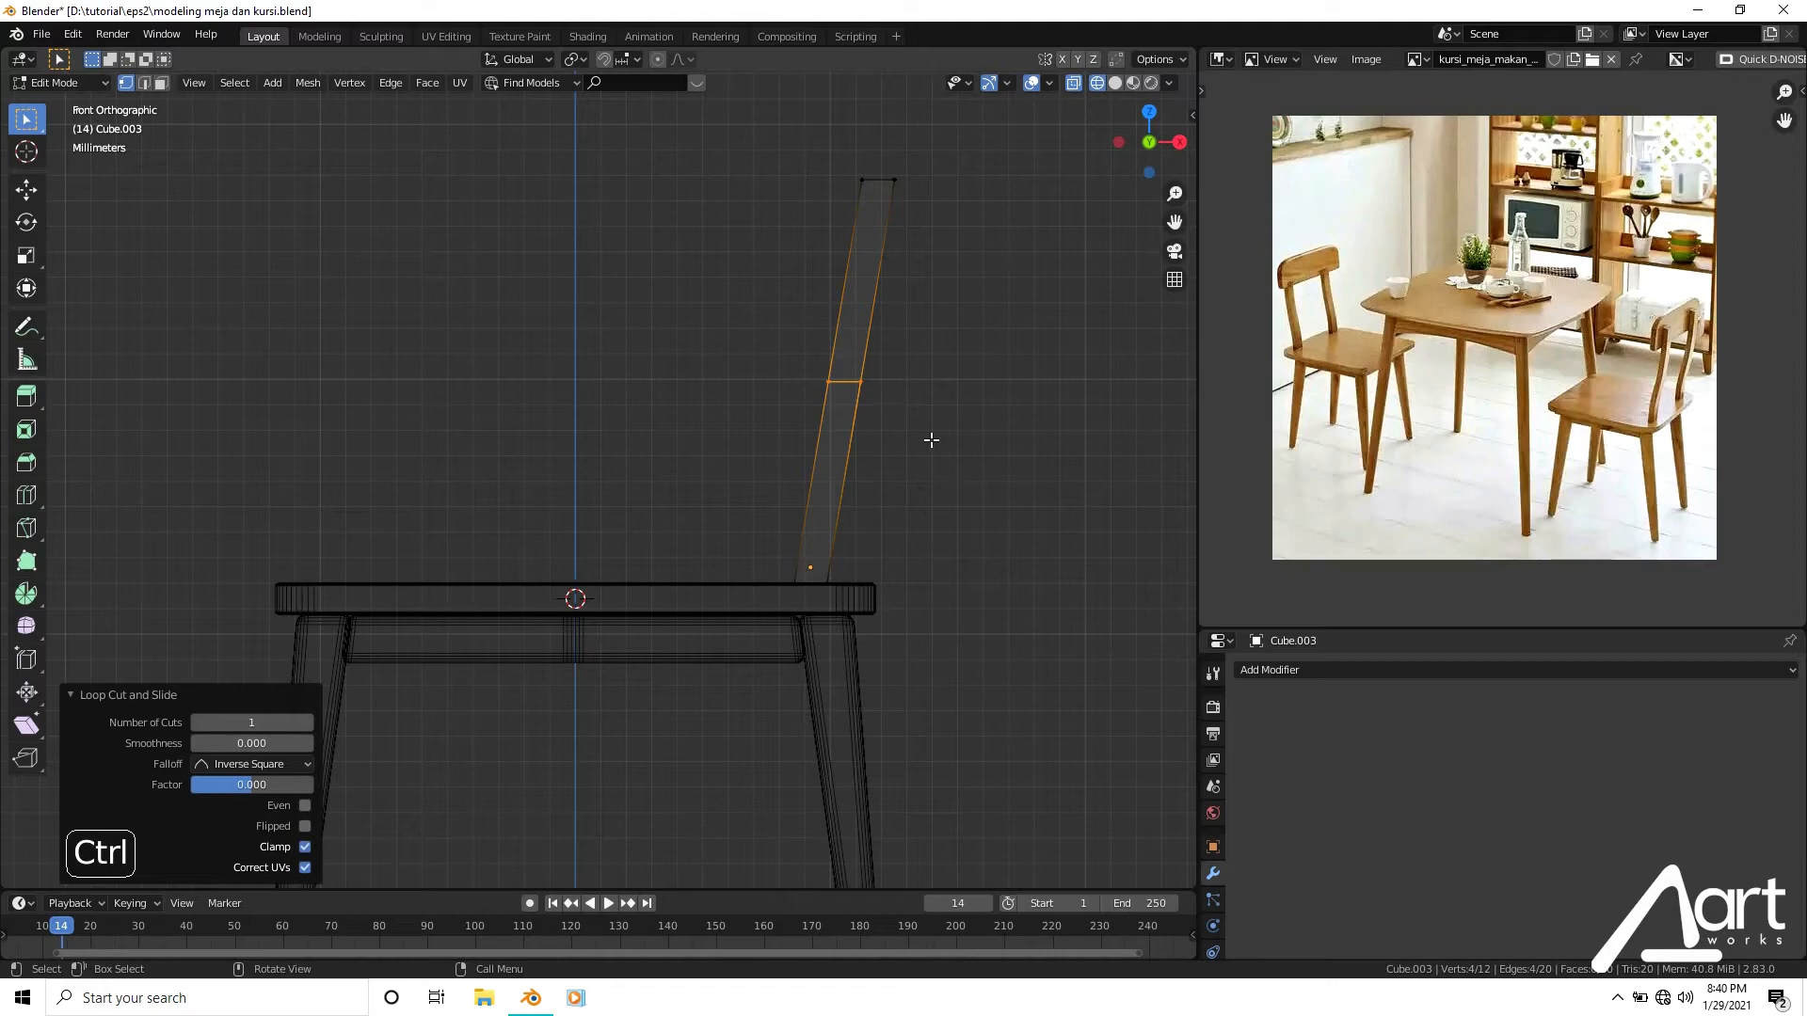
key("g")
key("x")
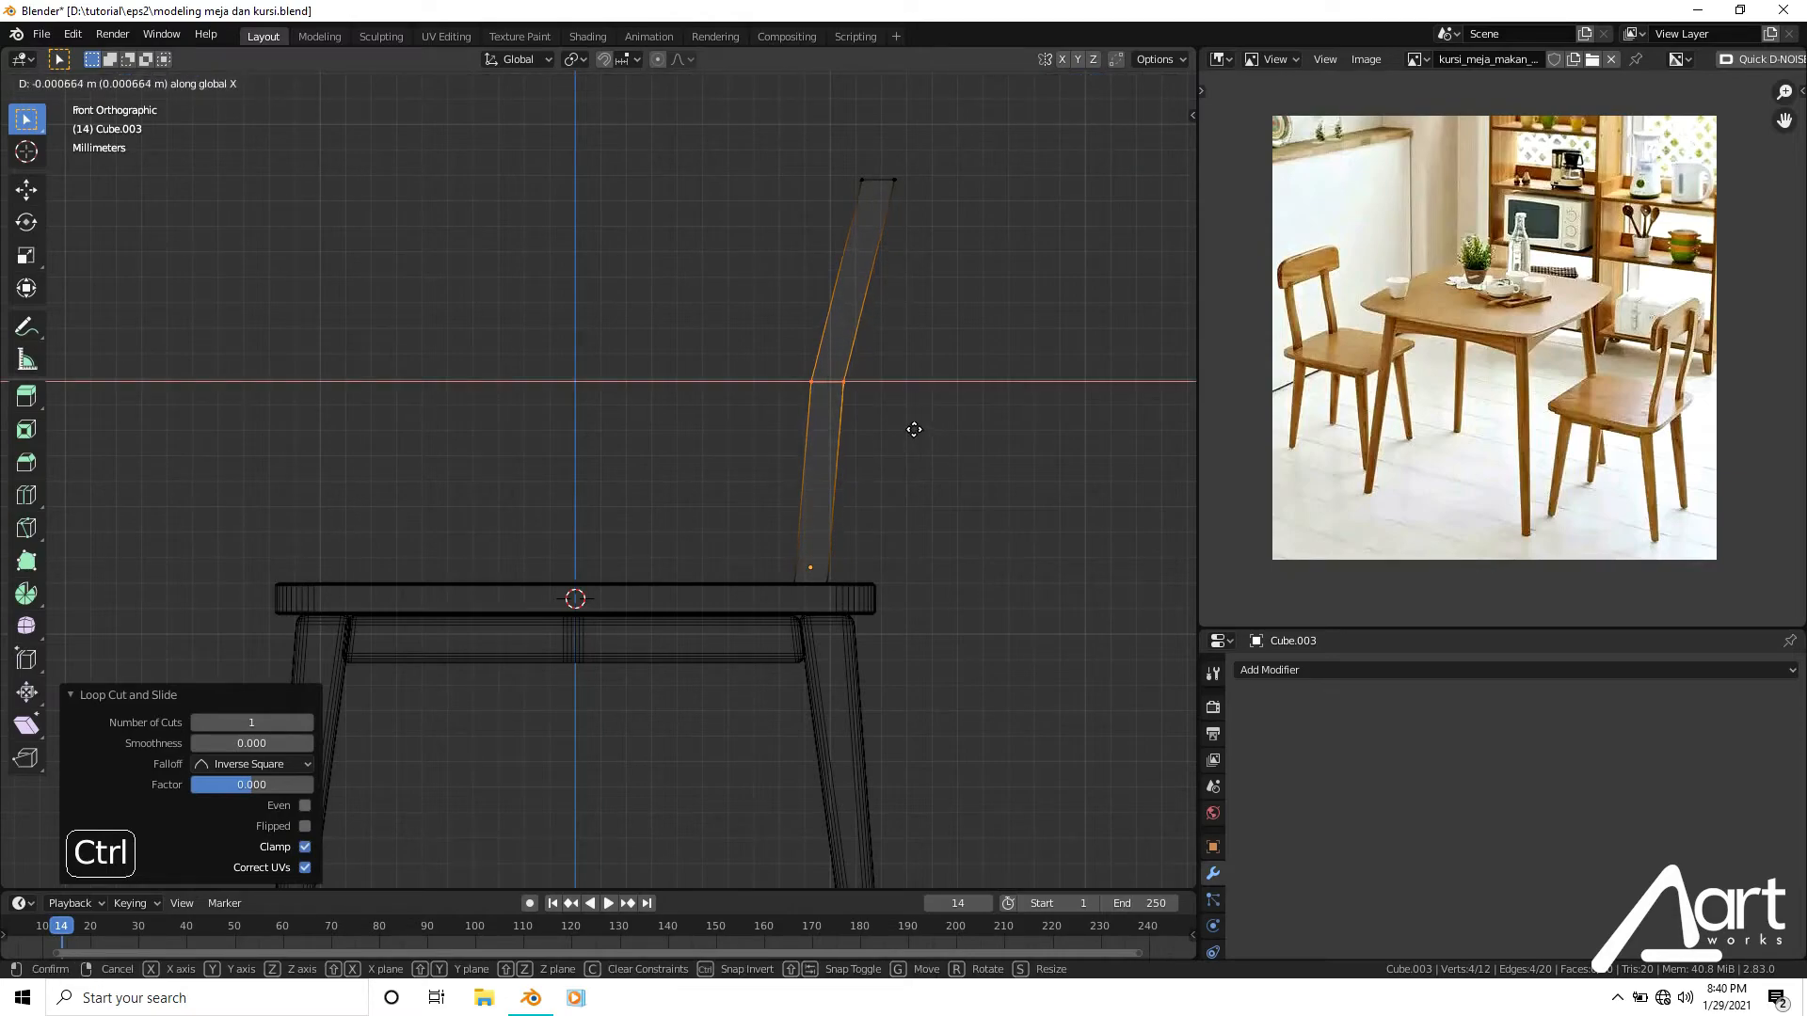
left_click(908, 425)
Add a centered loop cut in the post's upper section and move it about 0.0008 m along X.
key("ctrl+r")
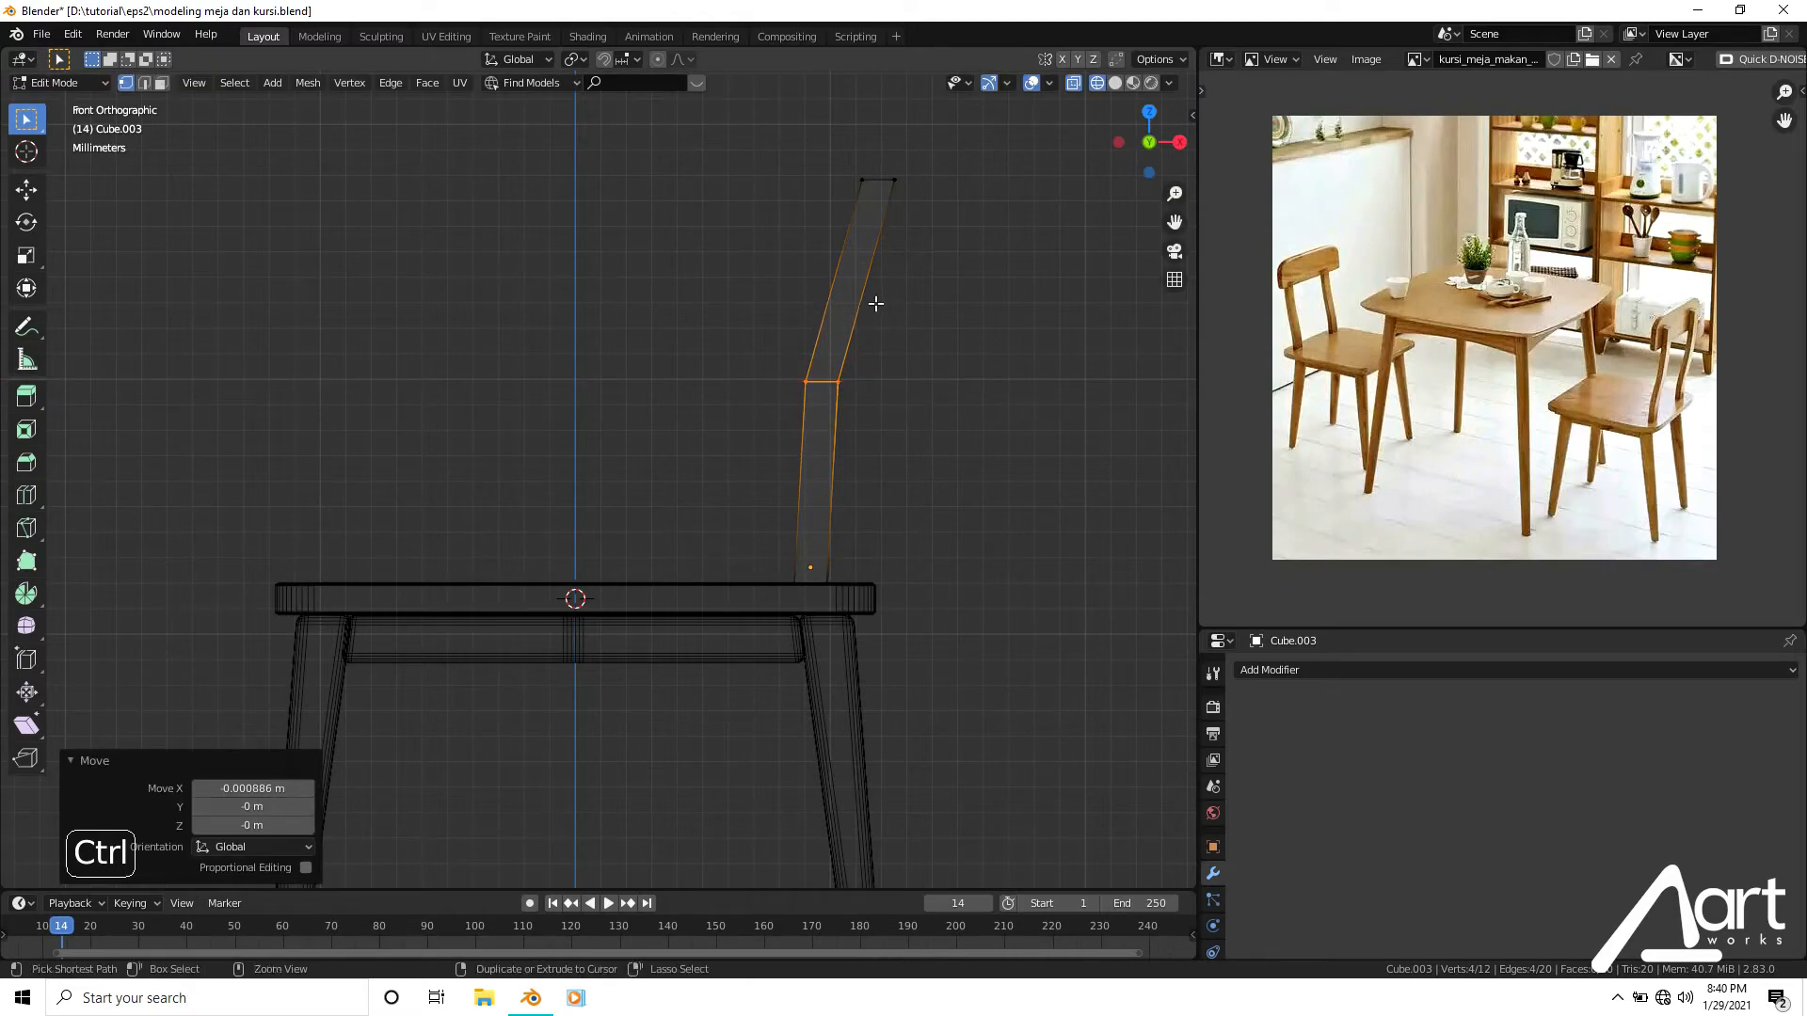
left_click(875, 302)
right_click(893, 325)
middle_click_drag(893, 324, 890, 345, "shift")
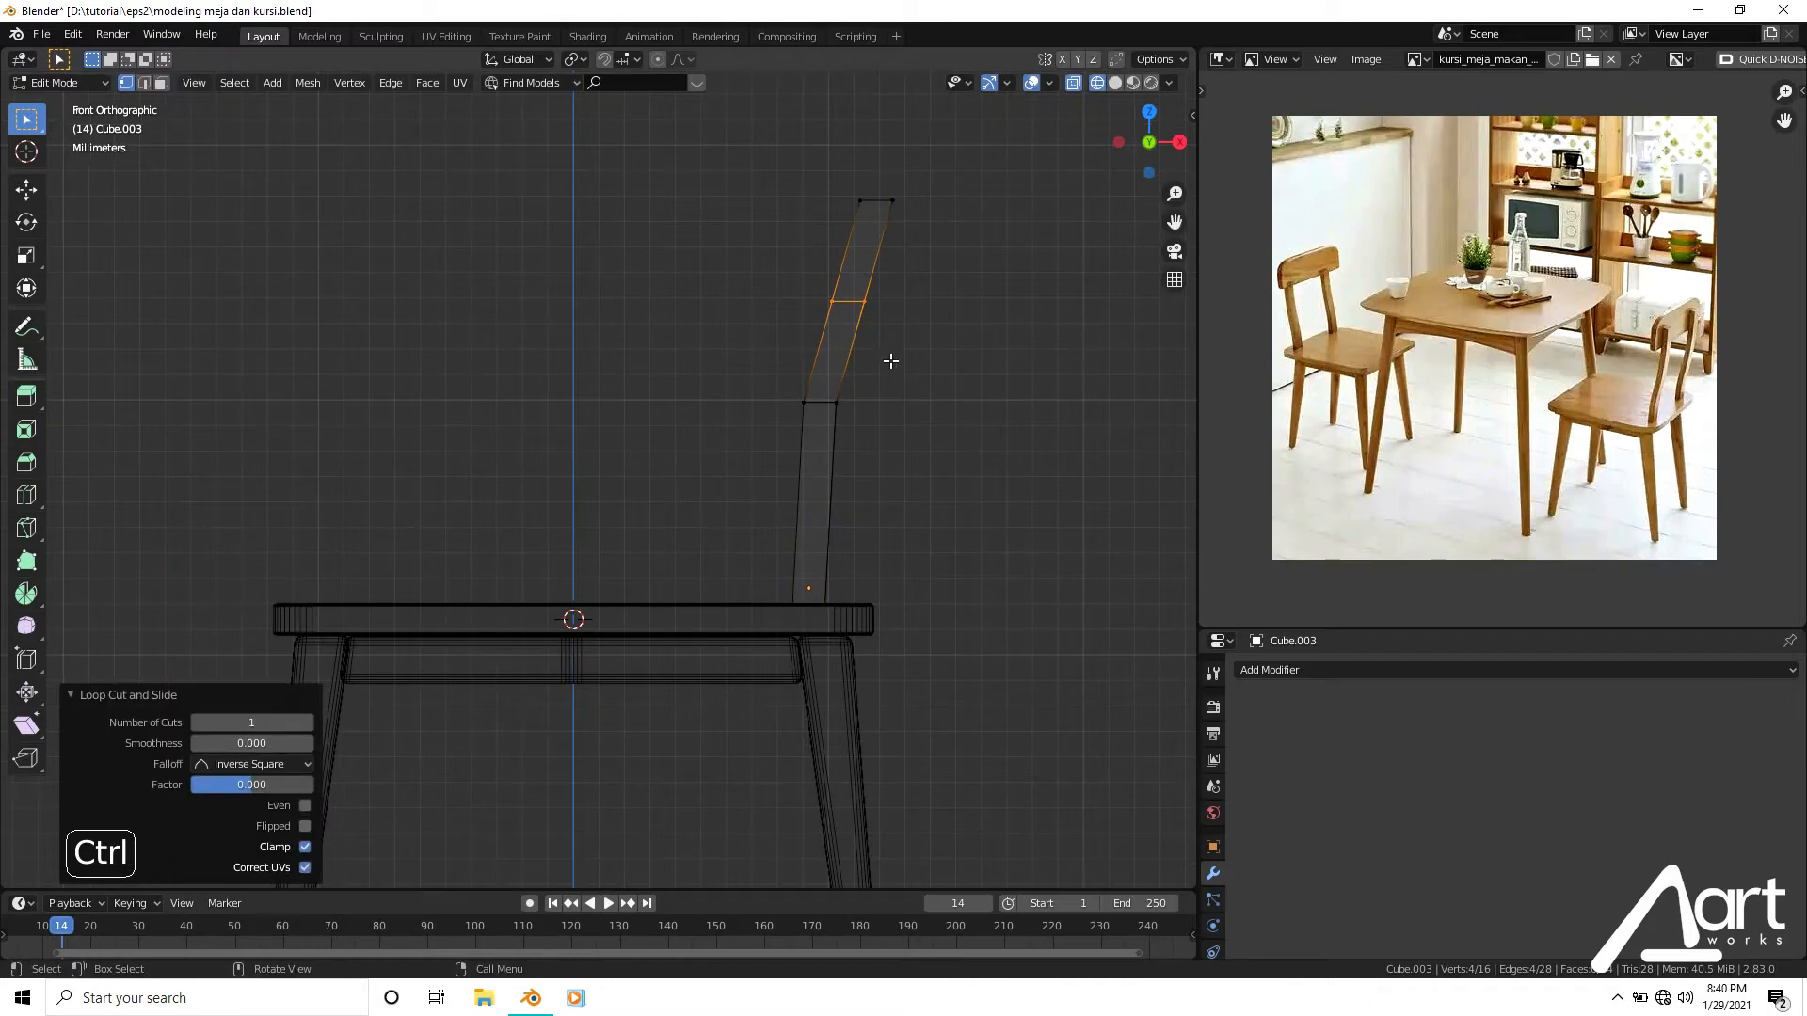
key("g")
key("x")
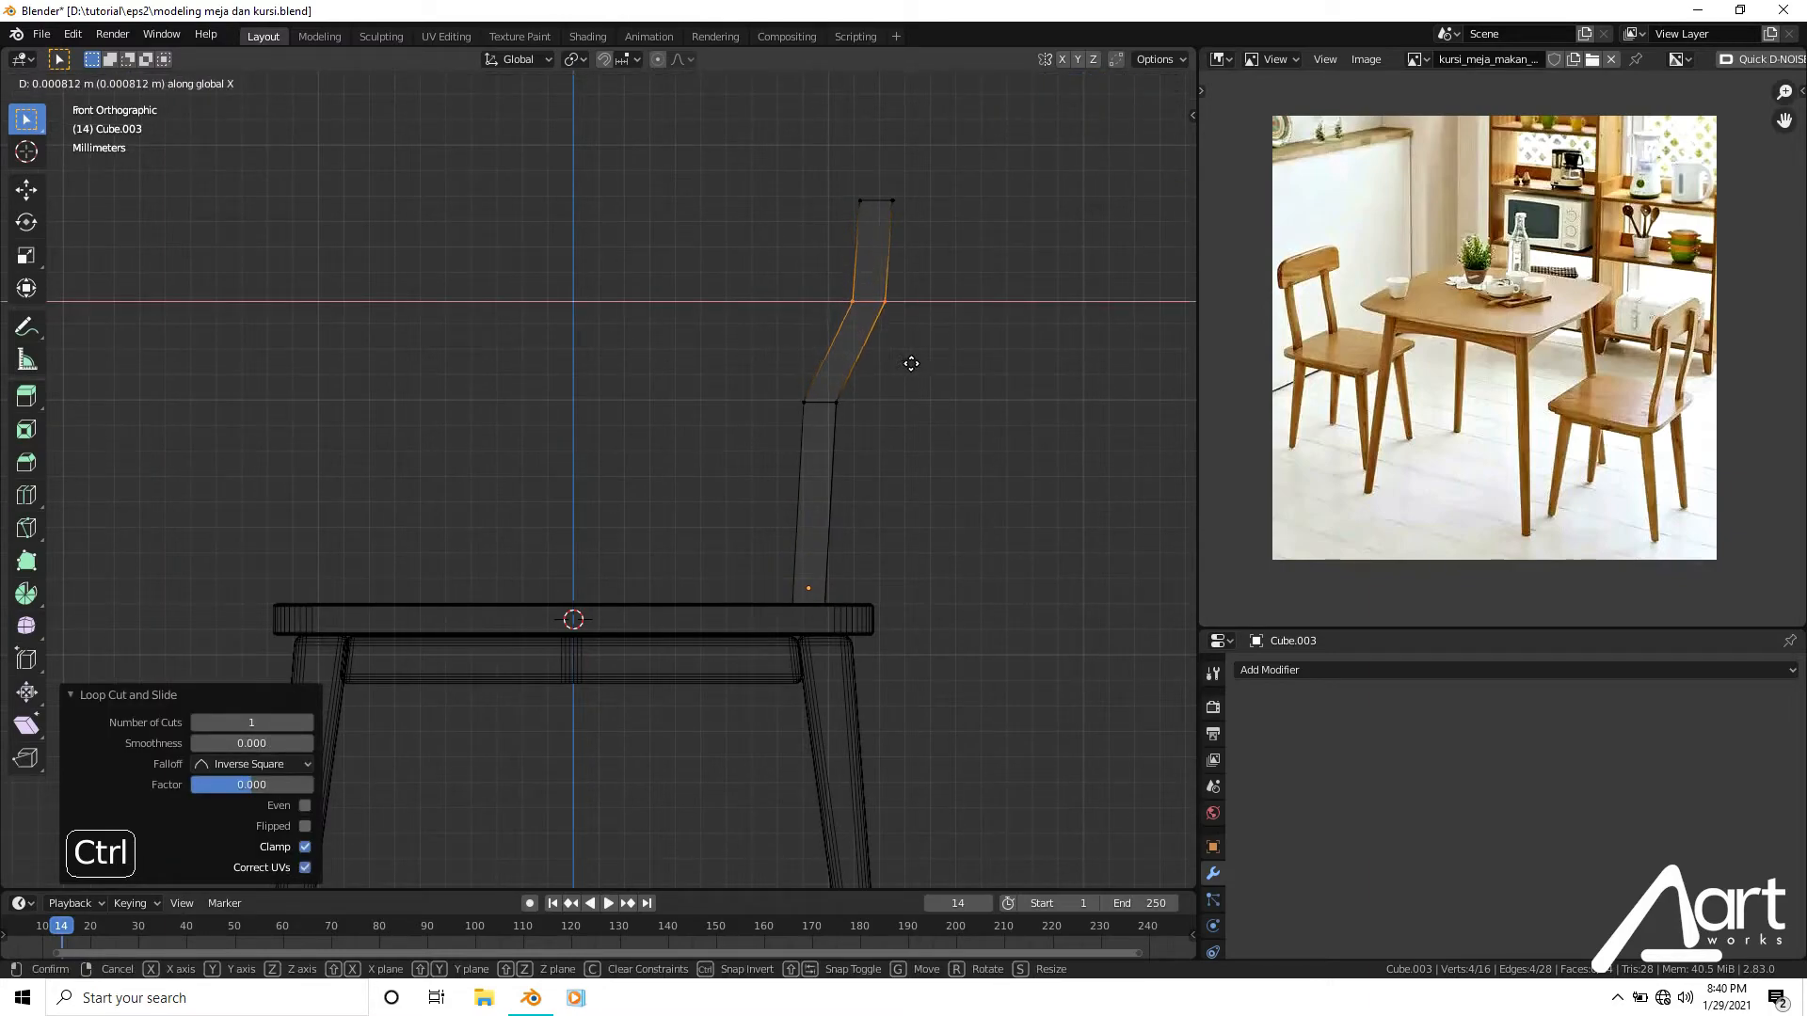
left_click(910, 364)
Edge-slide the post's lower bend loop down by a factor of about -0.192 and restore solid shading.
left_click_drag(737, 383, 890, 451)
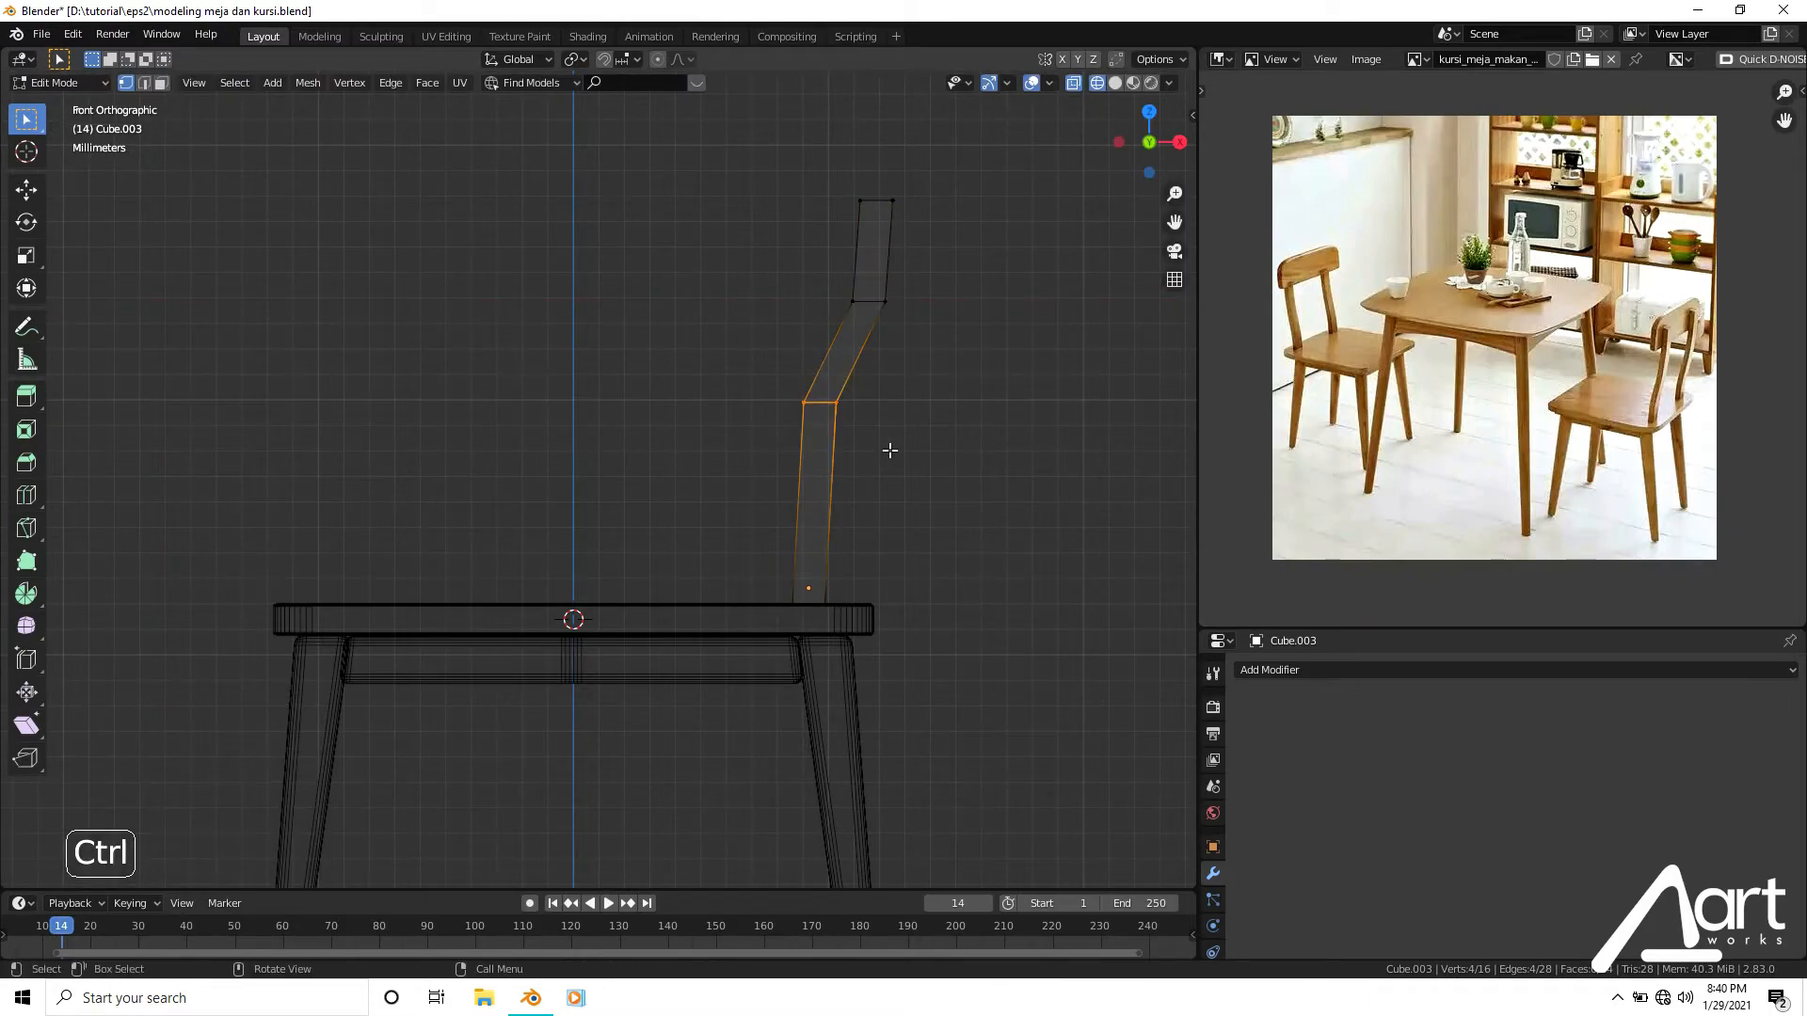
key("g")
key("g")
left_click(893, 481)
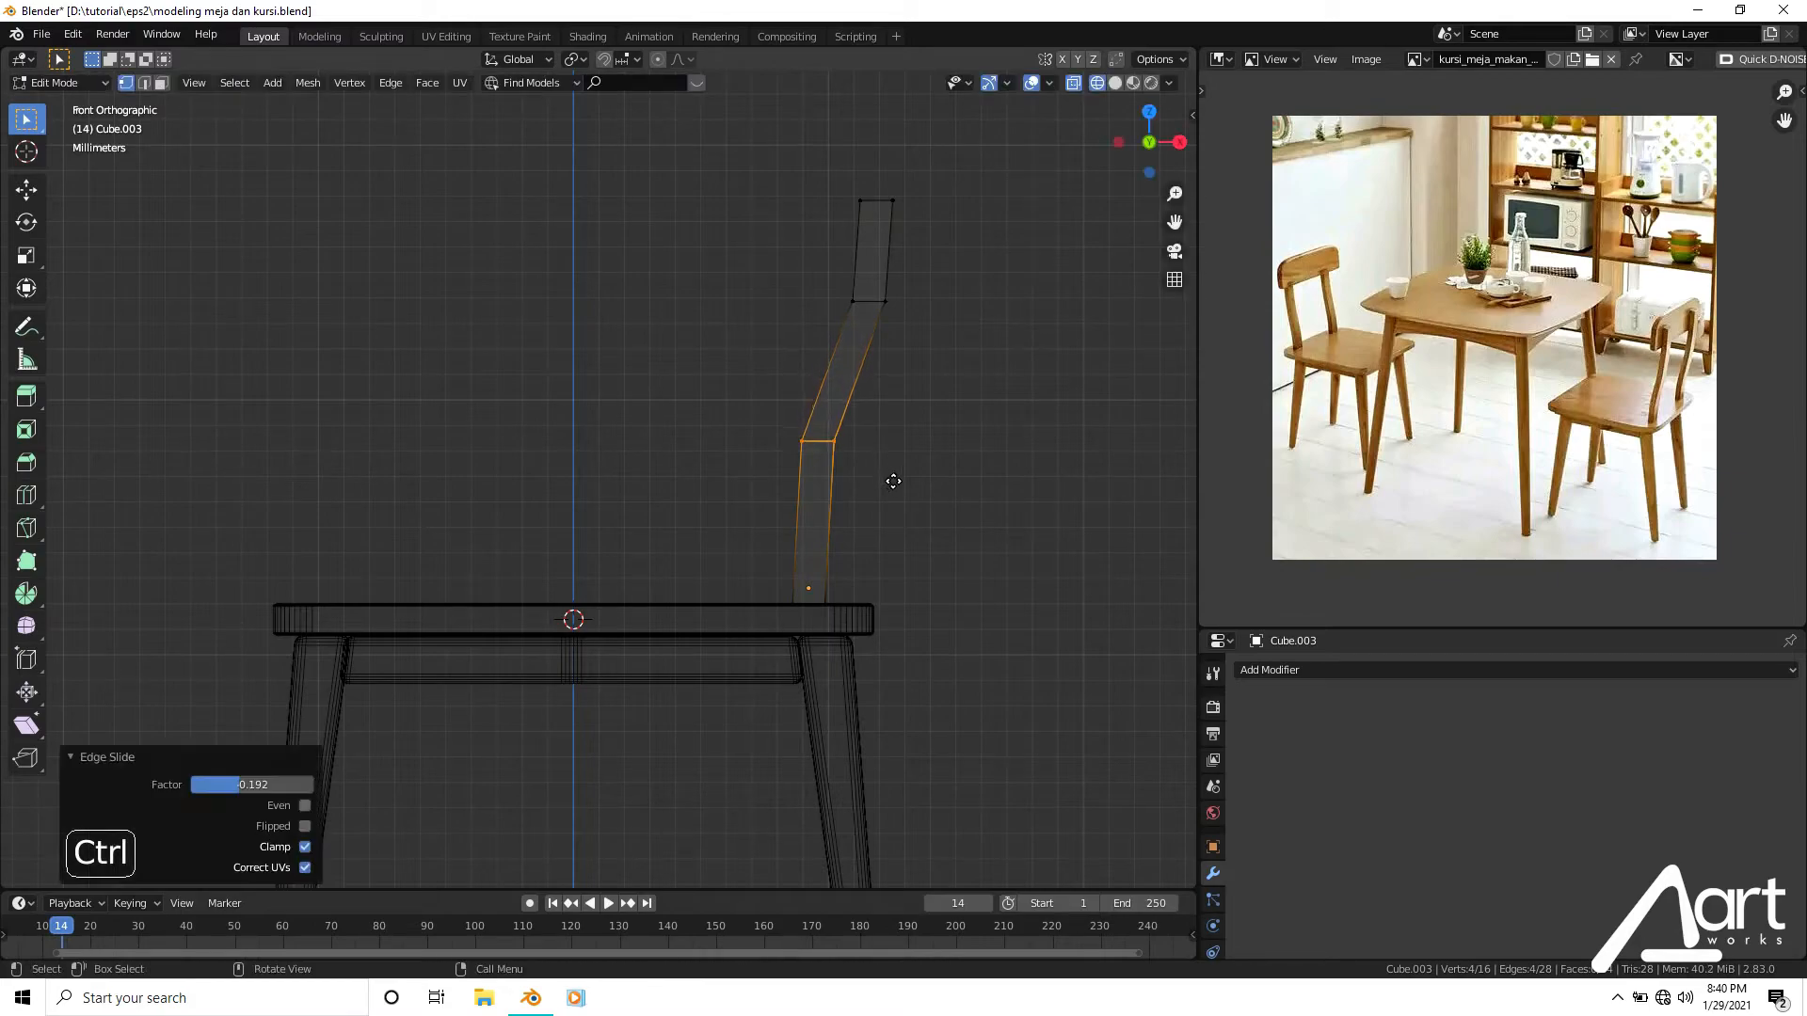
key("shift+z")
From the top view, move the whole post about 0.008 m in the negative Y direction toward the seat's corner.
mouse_move(884, 392)
middle_mouse_down()
mouse_move(766, 452)
mouse_move(732, 497)
middle_mouse_up()
left_click(726, 369)
scroll(765, 381, "up", 1)
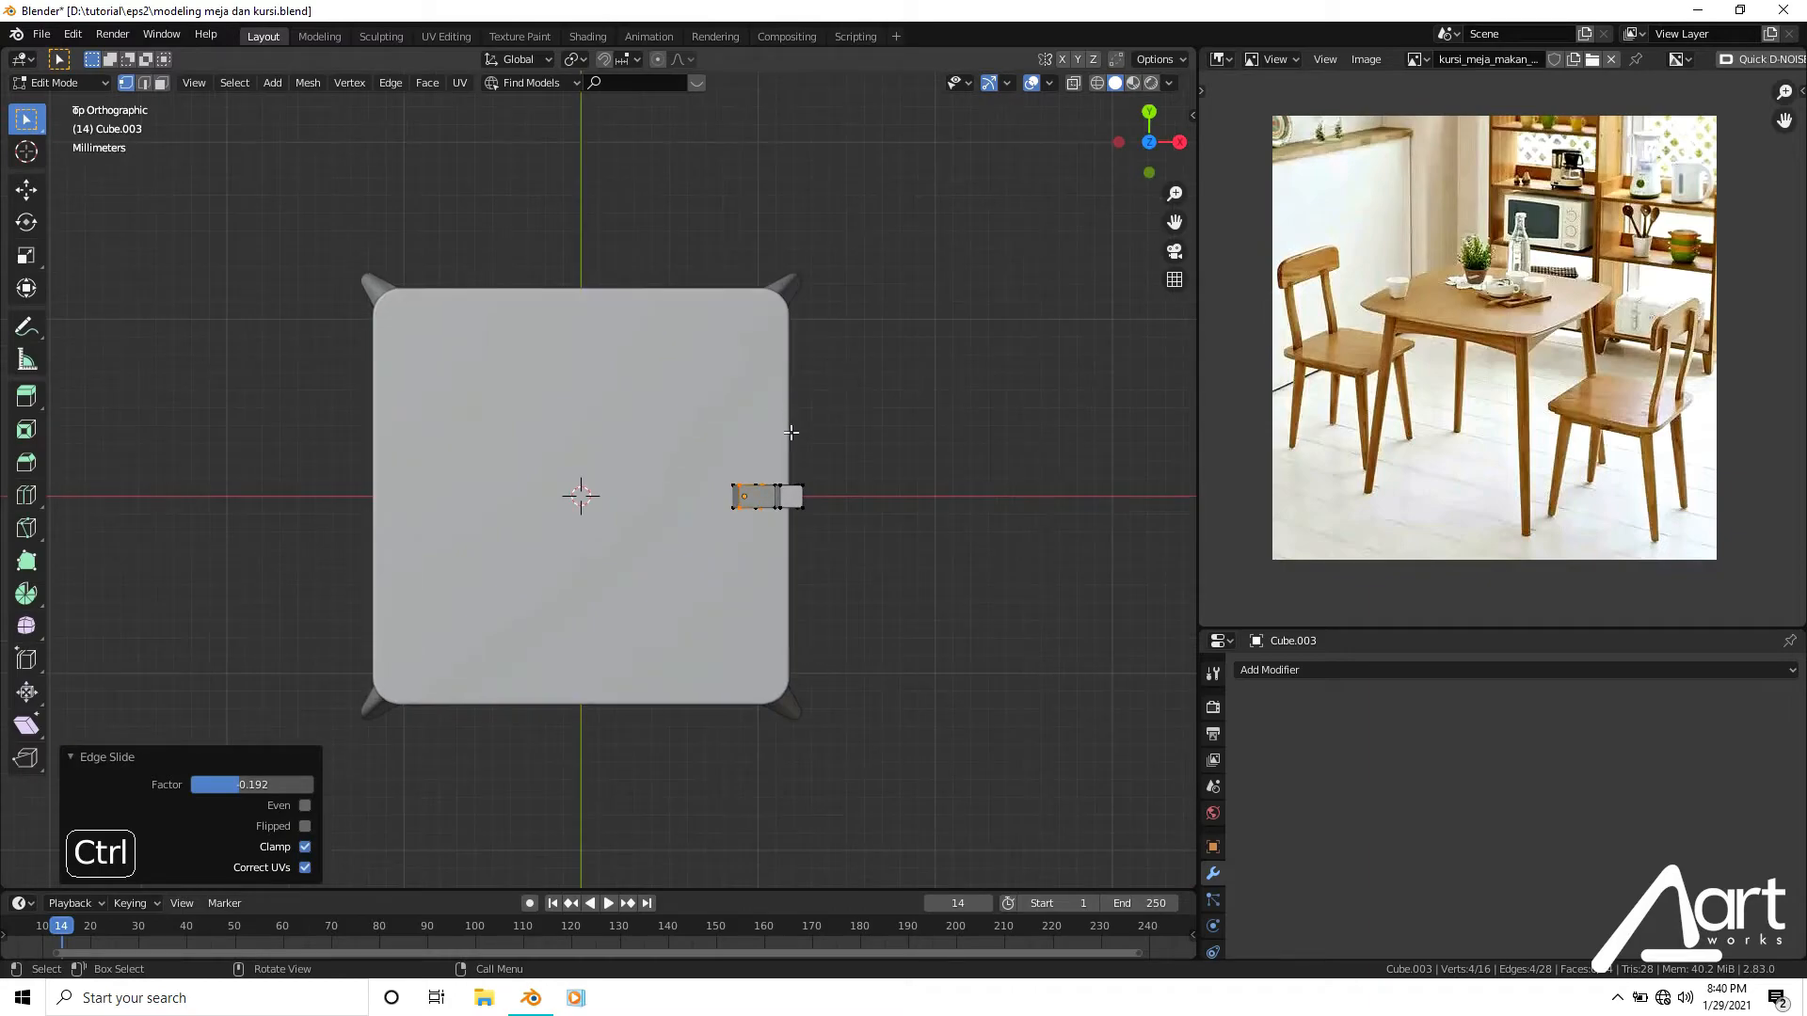
key("Tab")
key("g")
key("y")
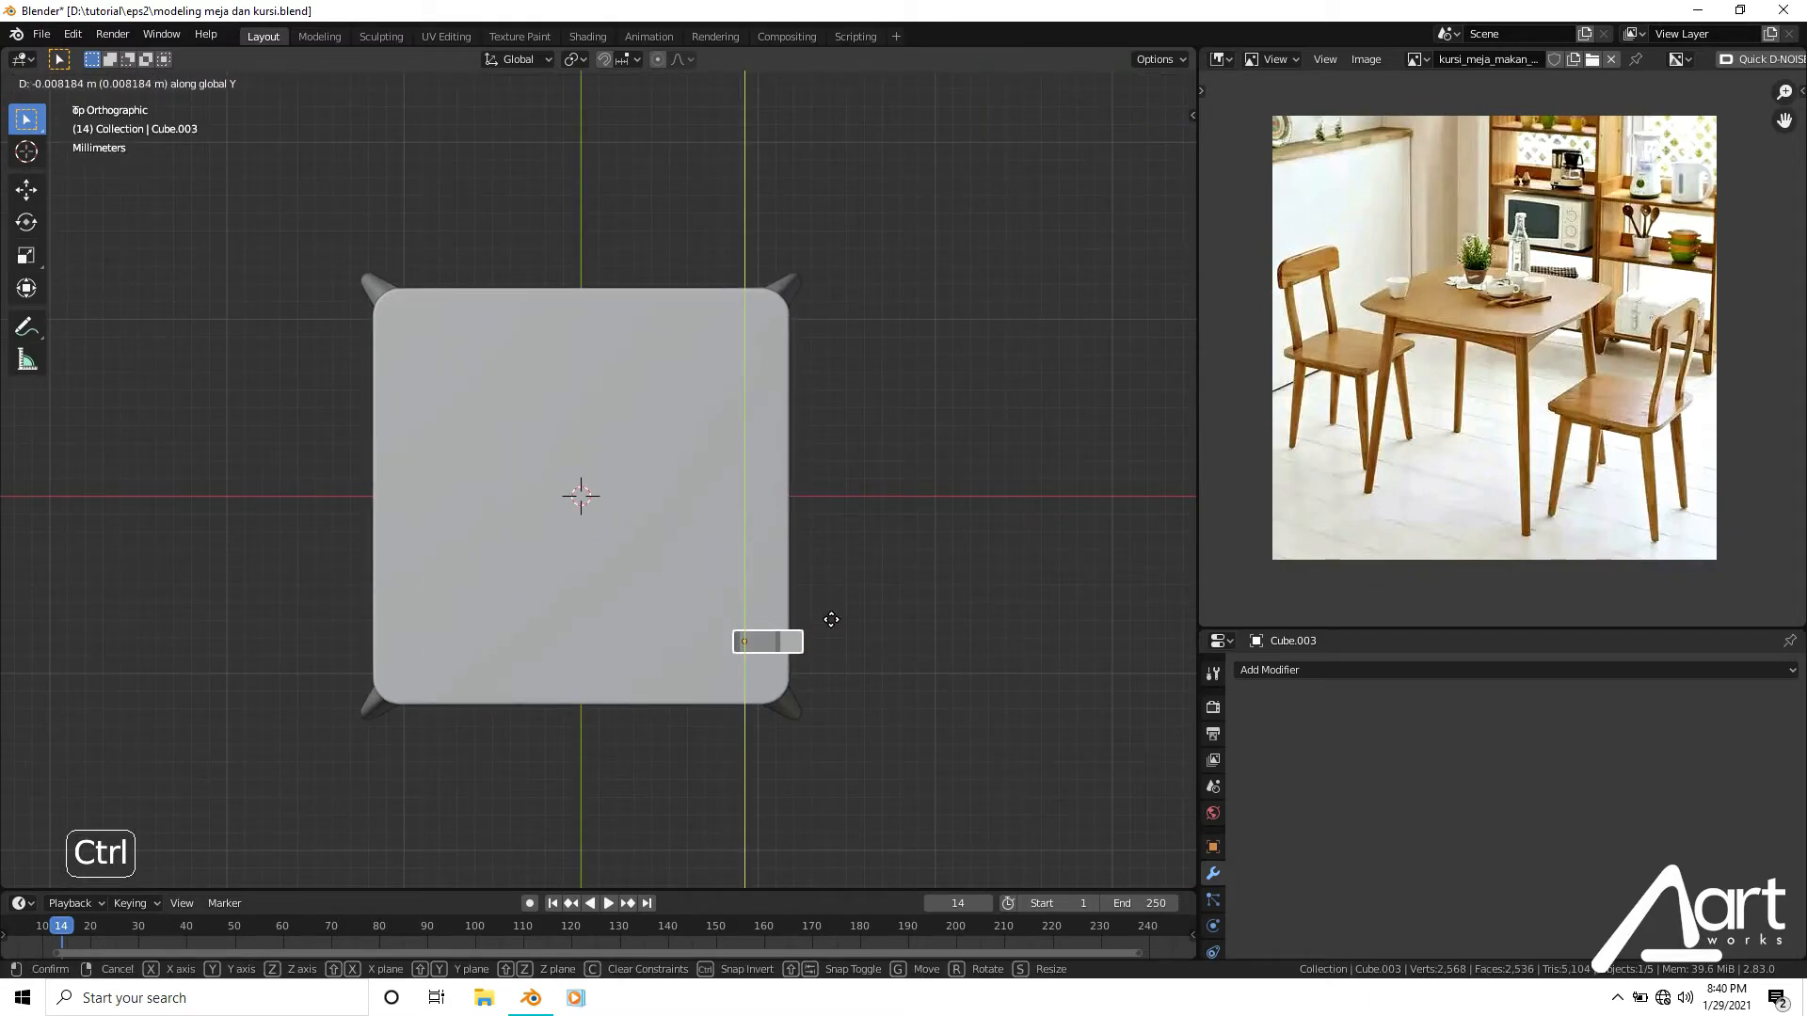
left_click(655, 674)
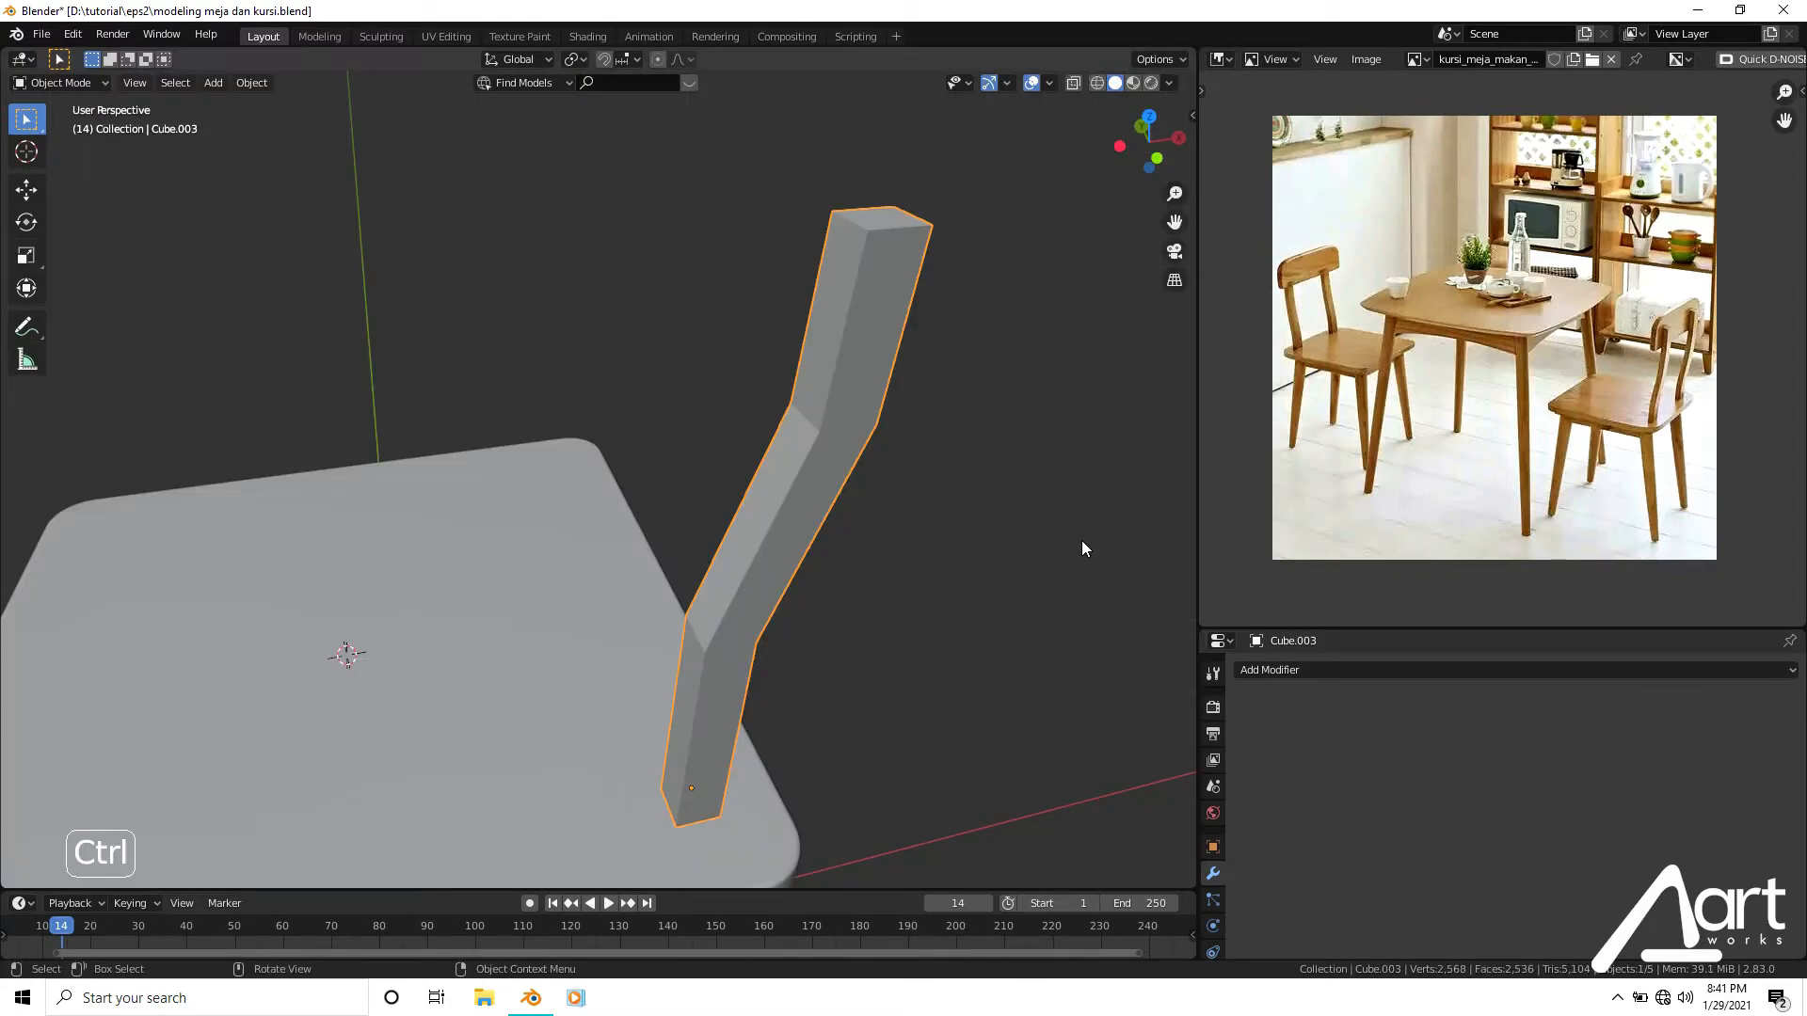
In the post's mesh, select the lengthwise edge loops along three of its corners.
middle_click_drag(1082, 540, 1012, 460)
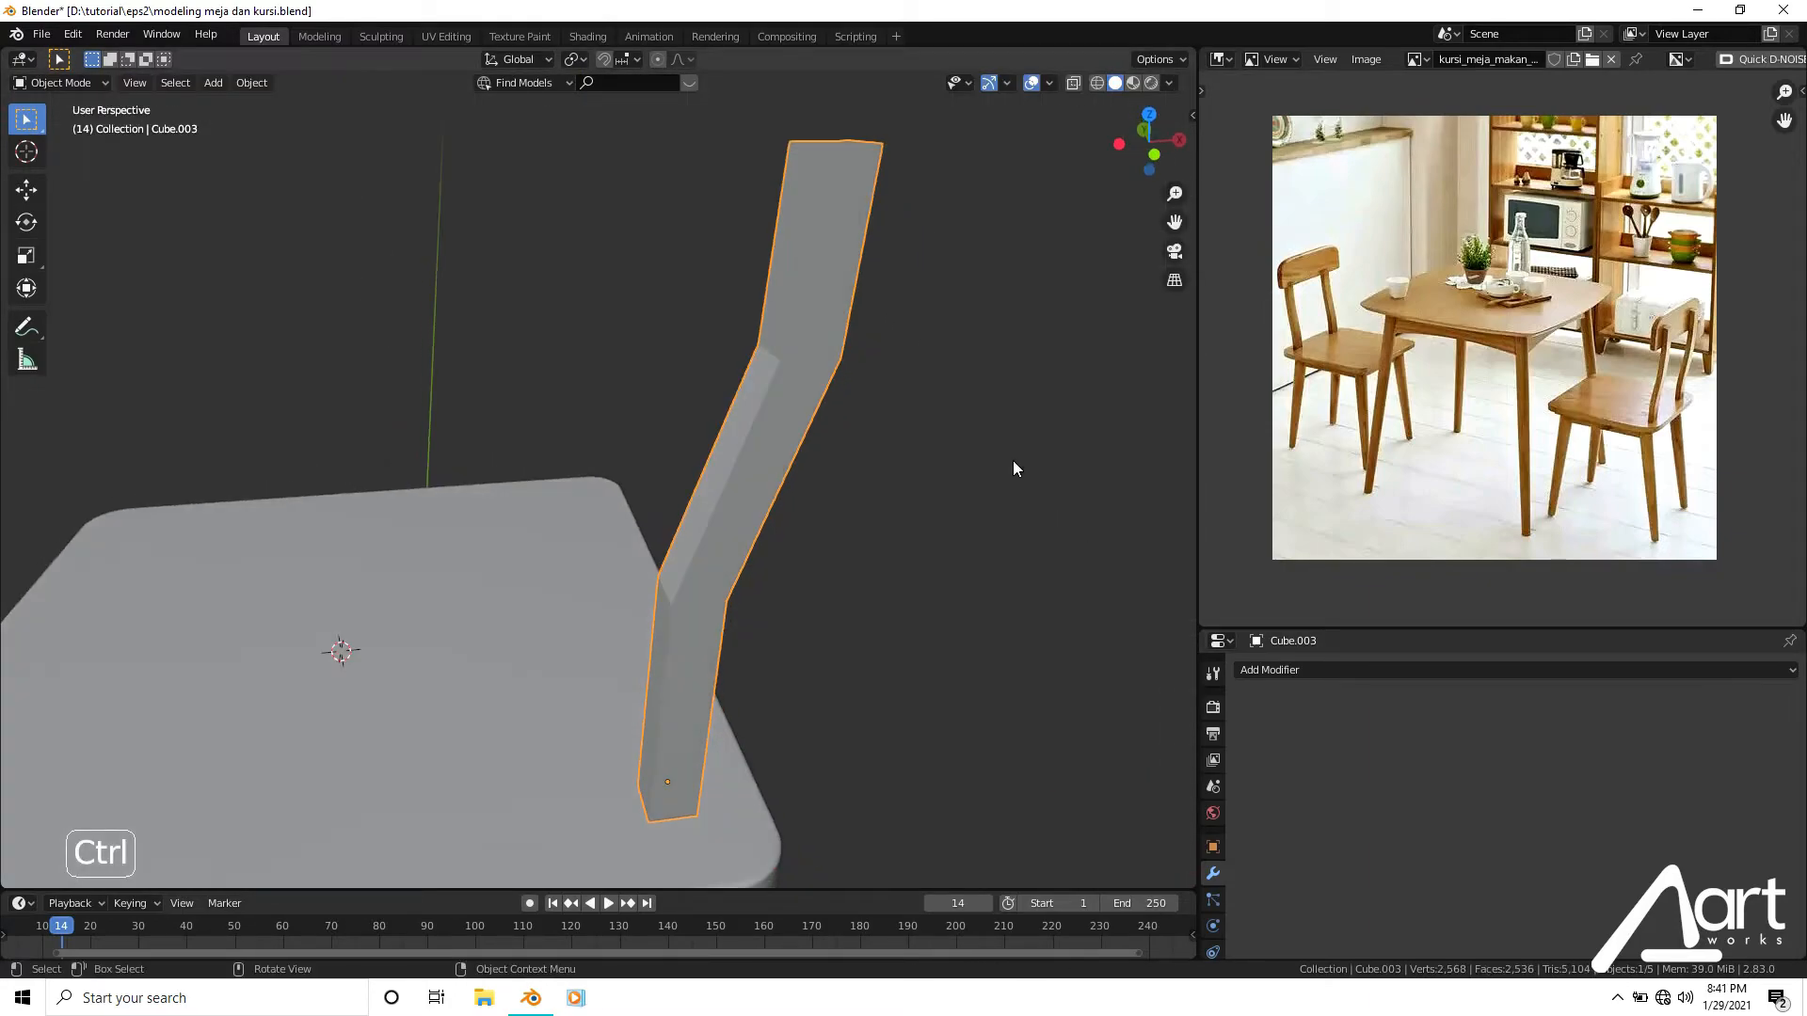
middle_click_drag(939, 400, 941, 445, "shift")
key("Tab")
scroll(915, 440, "up", 1)
key("a")
key("alt+a")
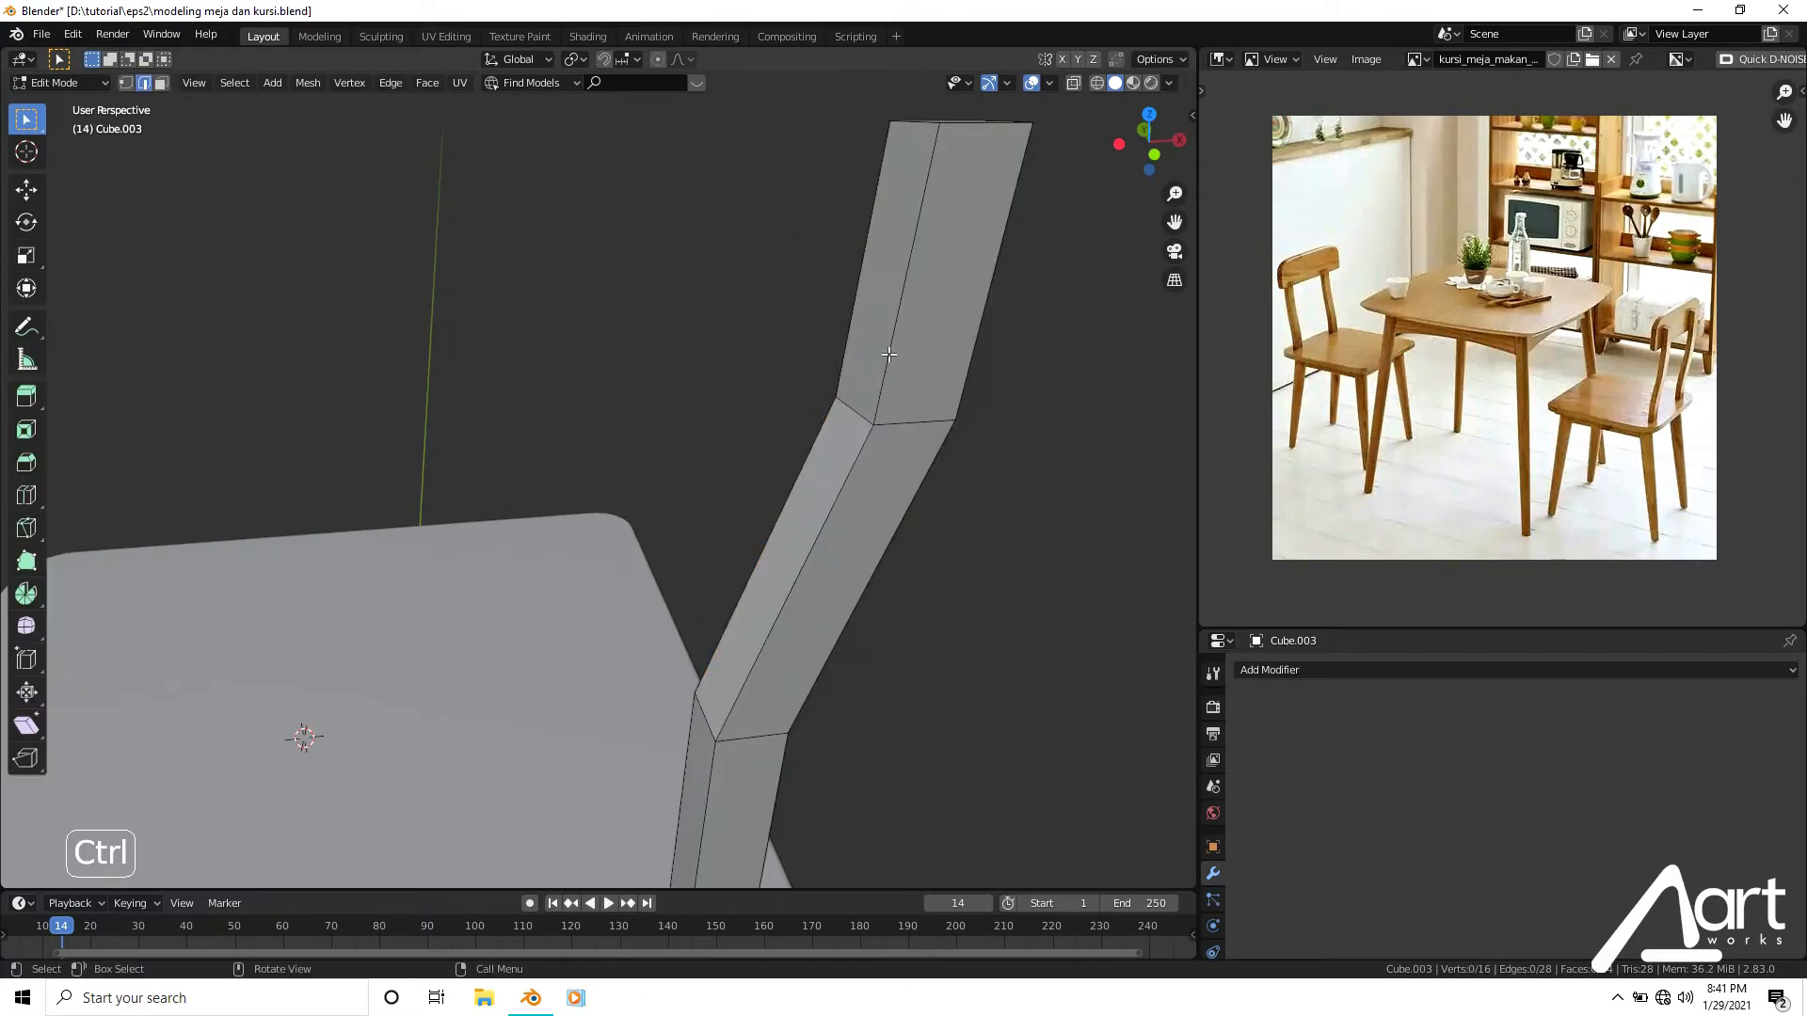
left_click(888, 368)
left_click(889, 368, "alt")
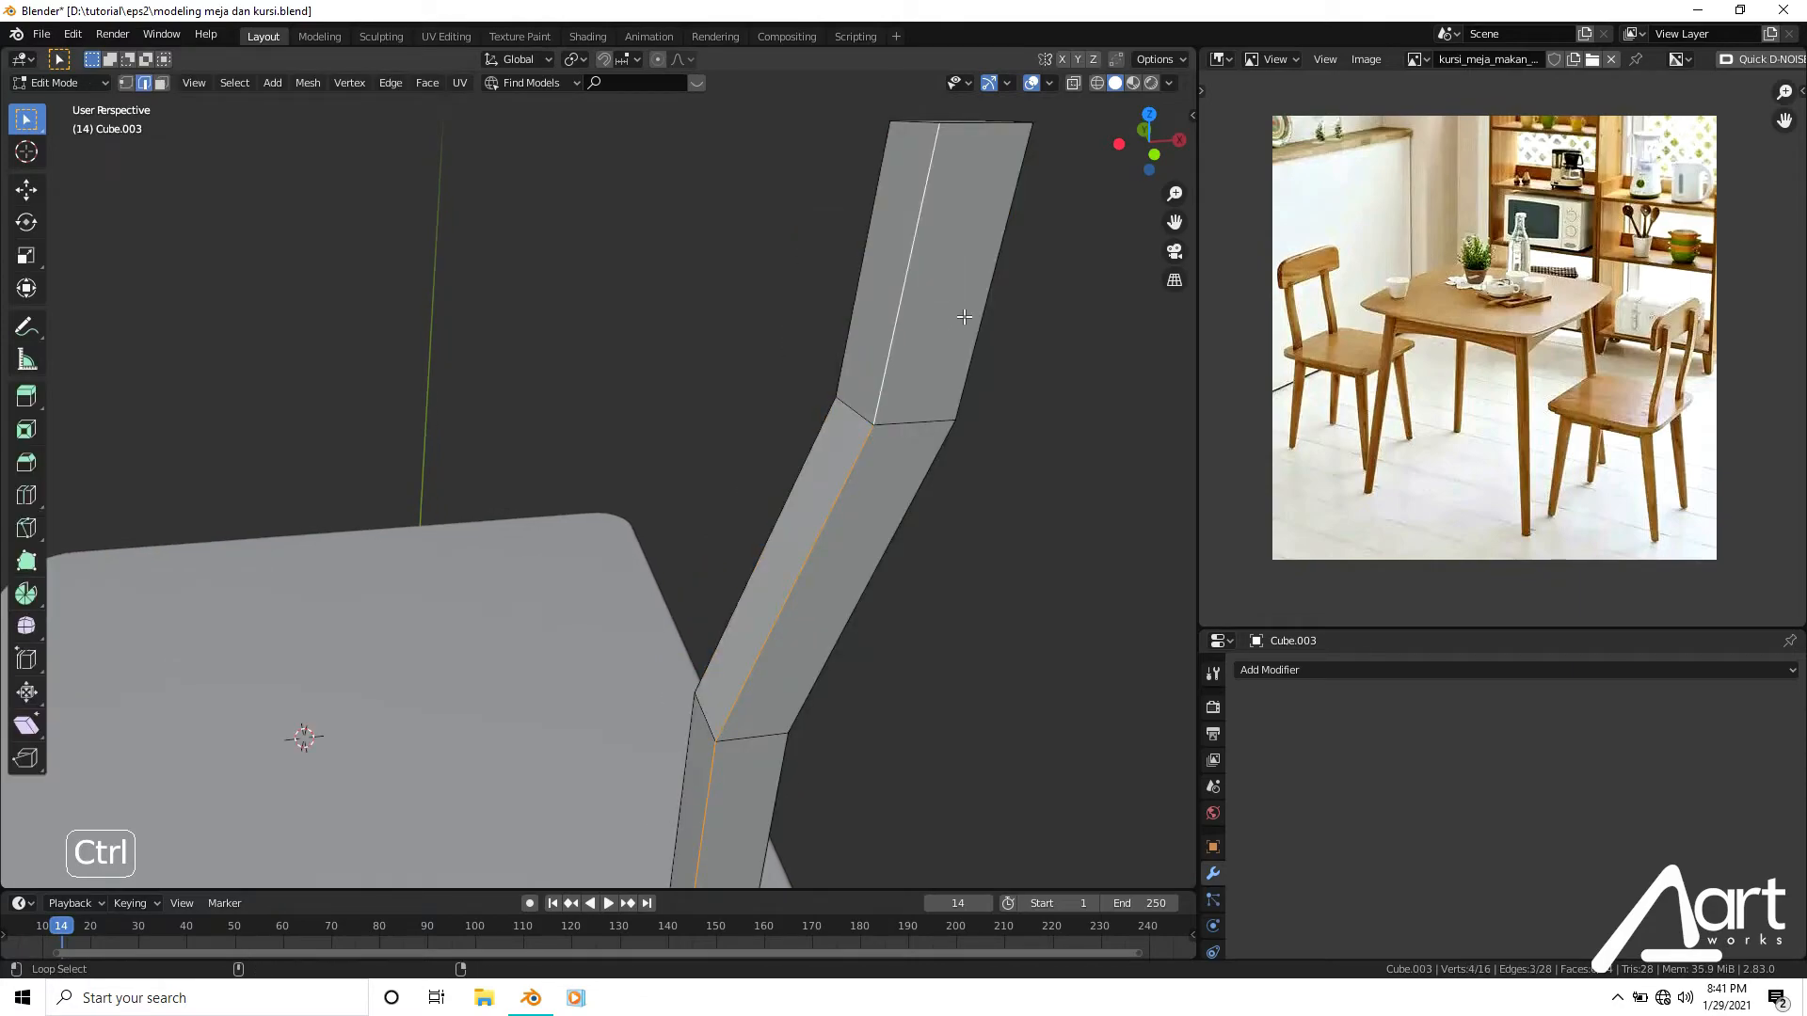
left_click(970, 366, "alt+shift")
scroll(954, 371, "down", 4)
middle_click_drag(941, 369, 752, 371)
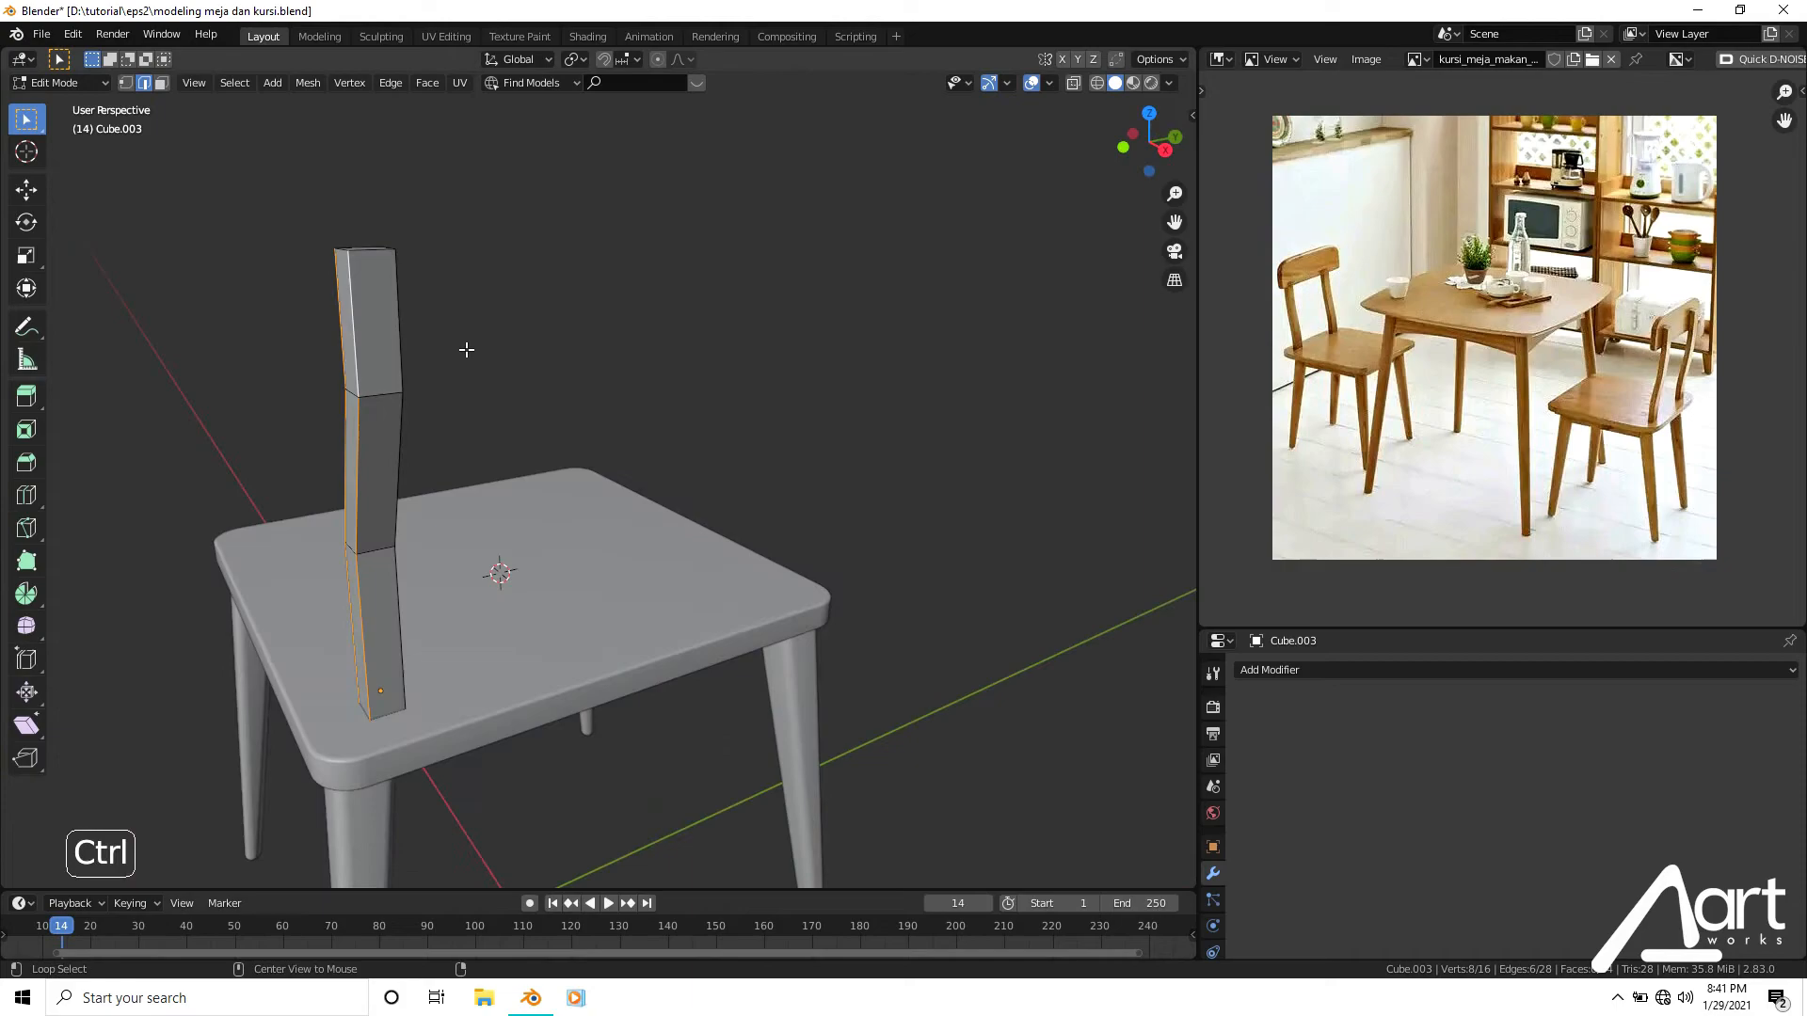
left_click(383, 323, "alt+shift")
Add the fourth lengthwise edge loop and the post's top and bottom end edges to the selection.
middle_click_drag(383, 324, 377, 372)
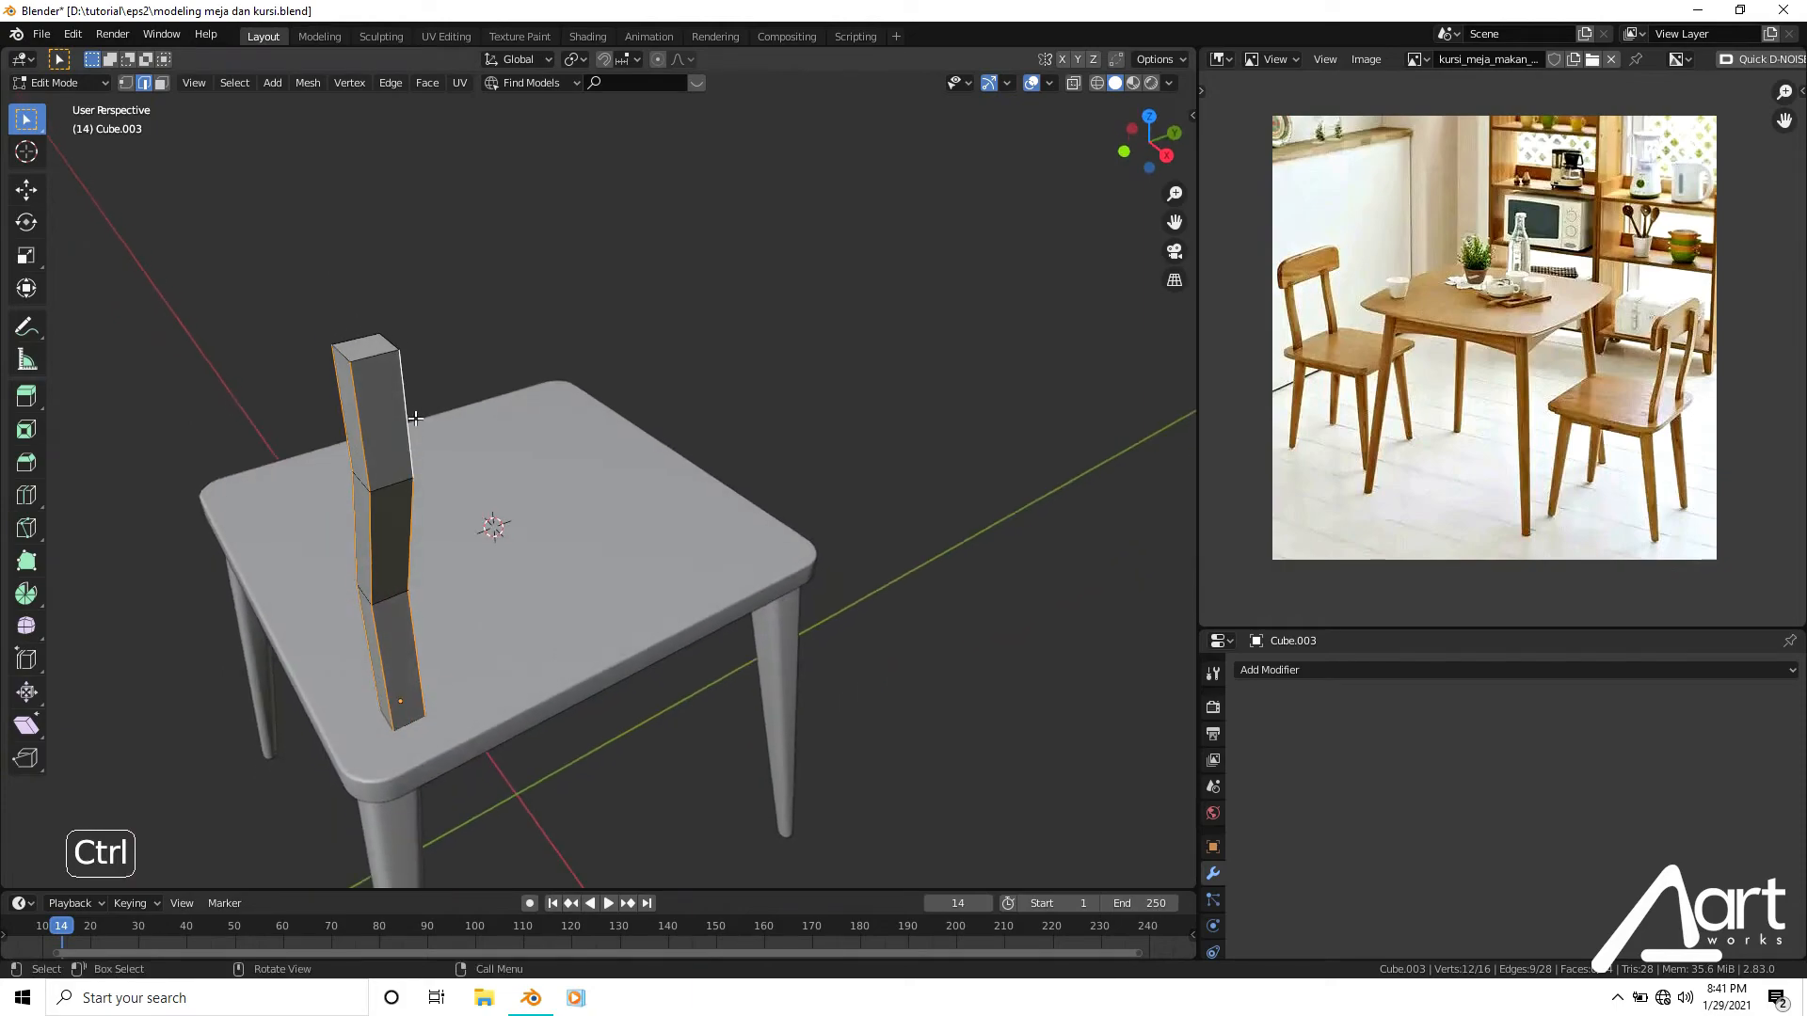
left_click(364, 339, "ctrl")
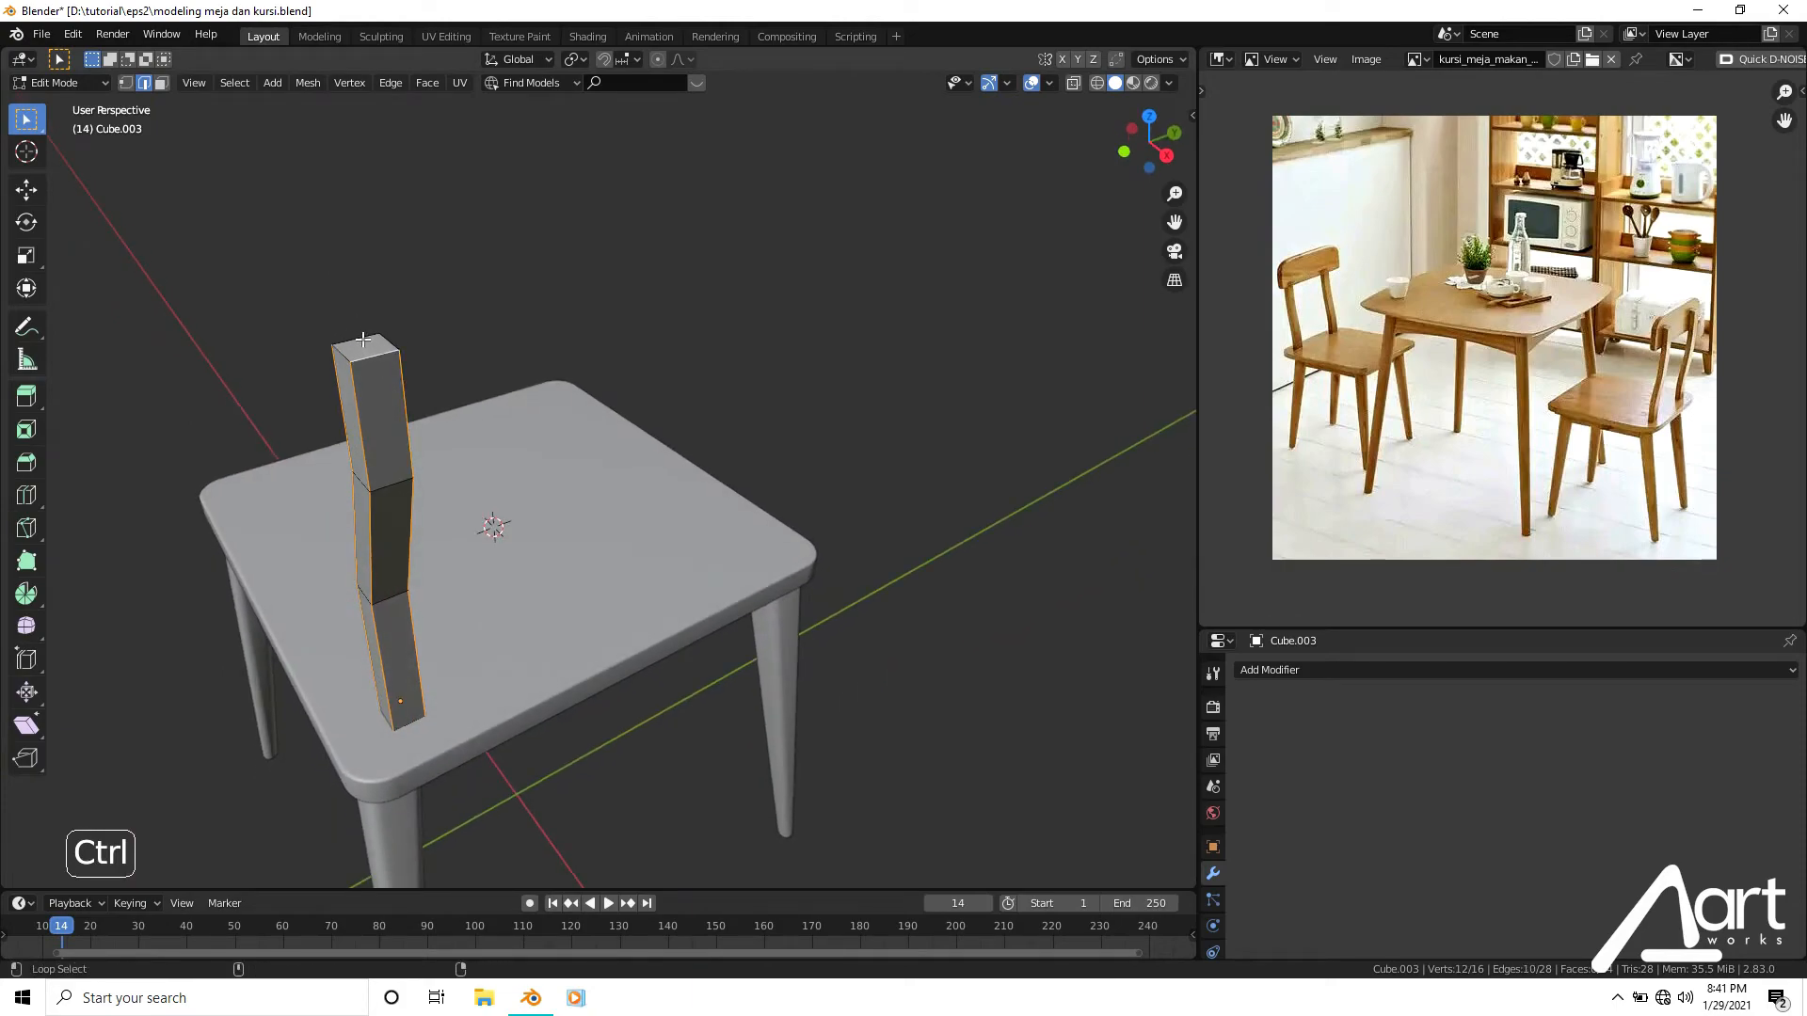
left_click(320, 306, "ctrl")
middle_click_drag(320, 306, 271, 283)
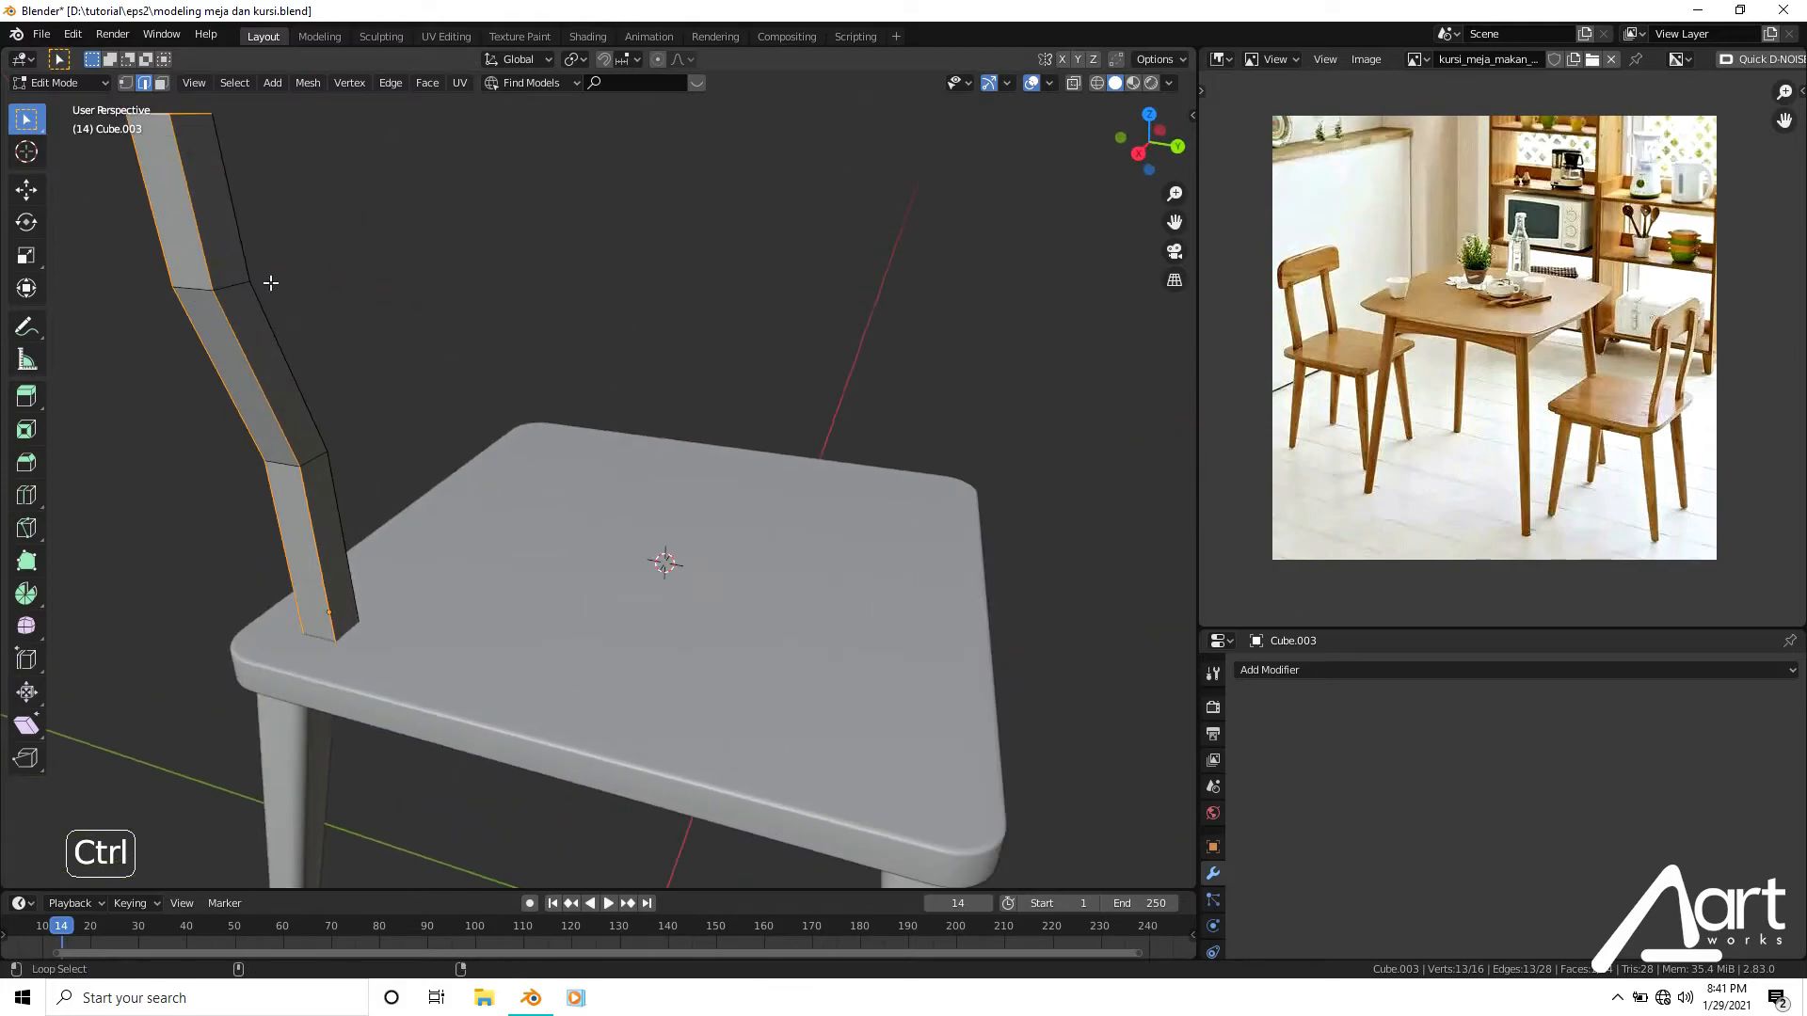
left_click(242, 250, "ctrl")
key("shift+z")
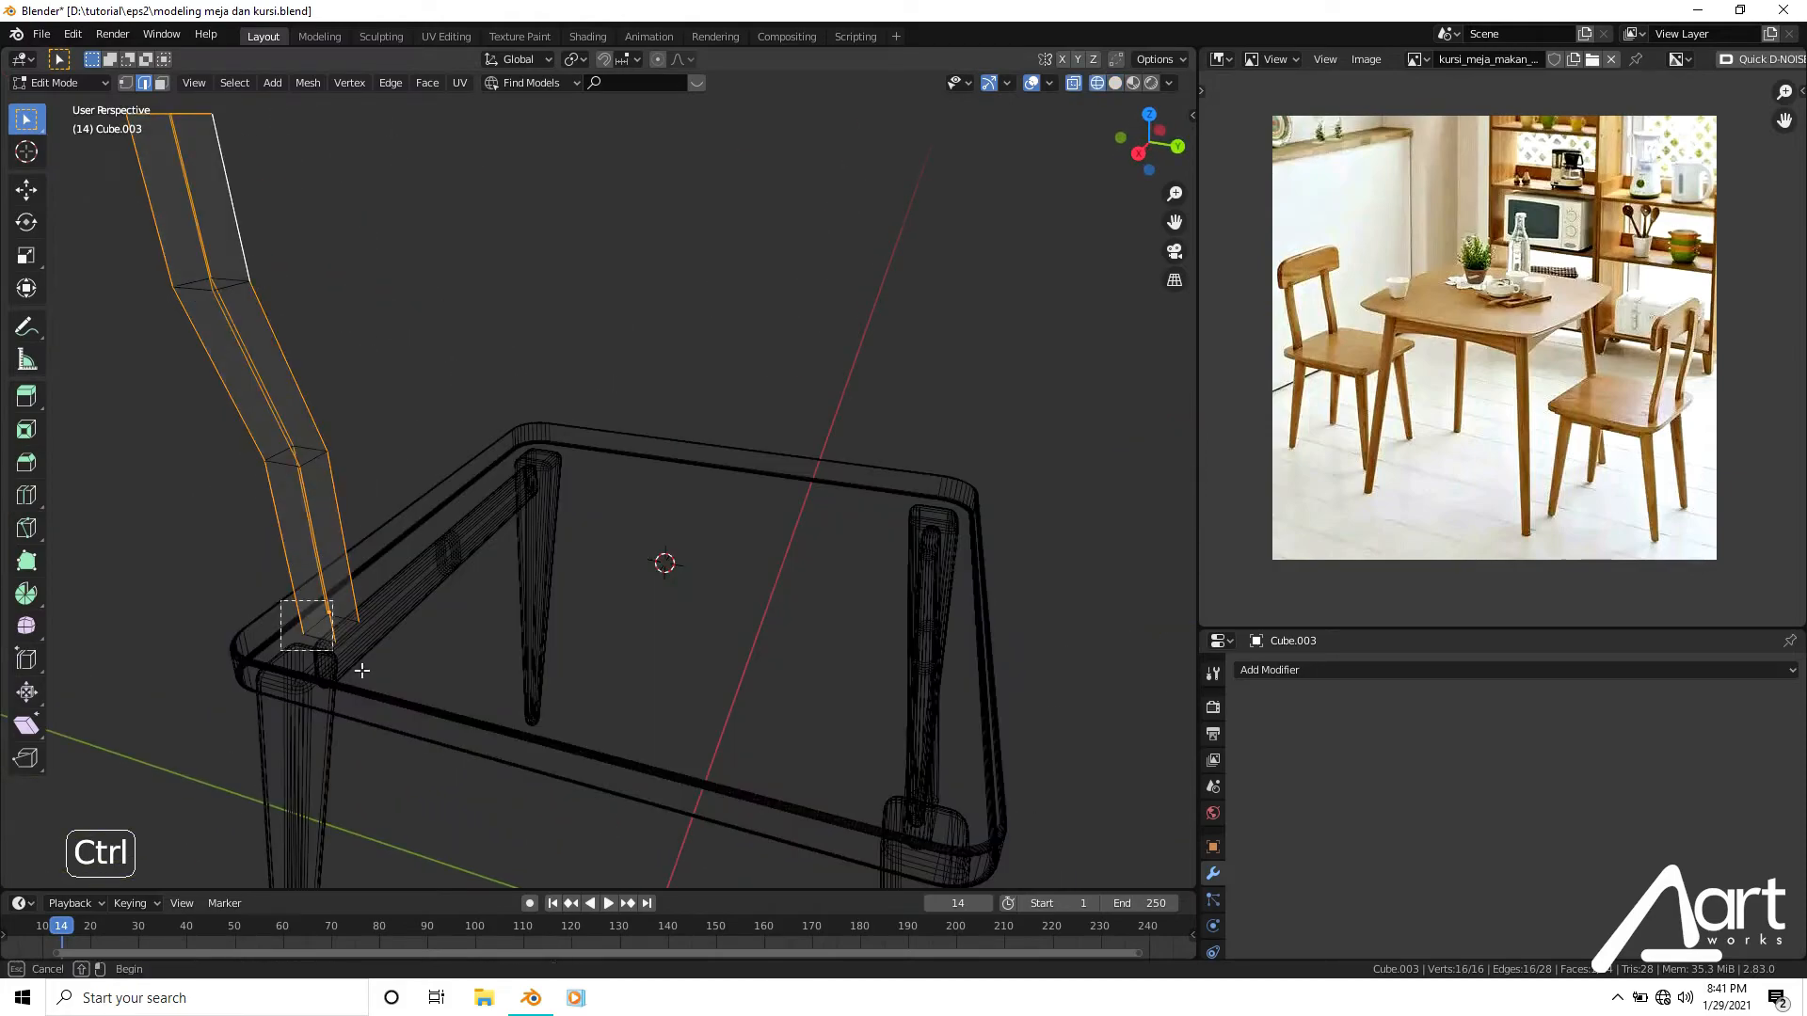
key("shift+z")
key("KP_Decimal")
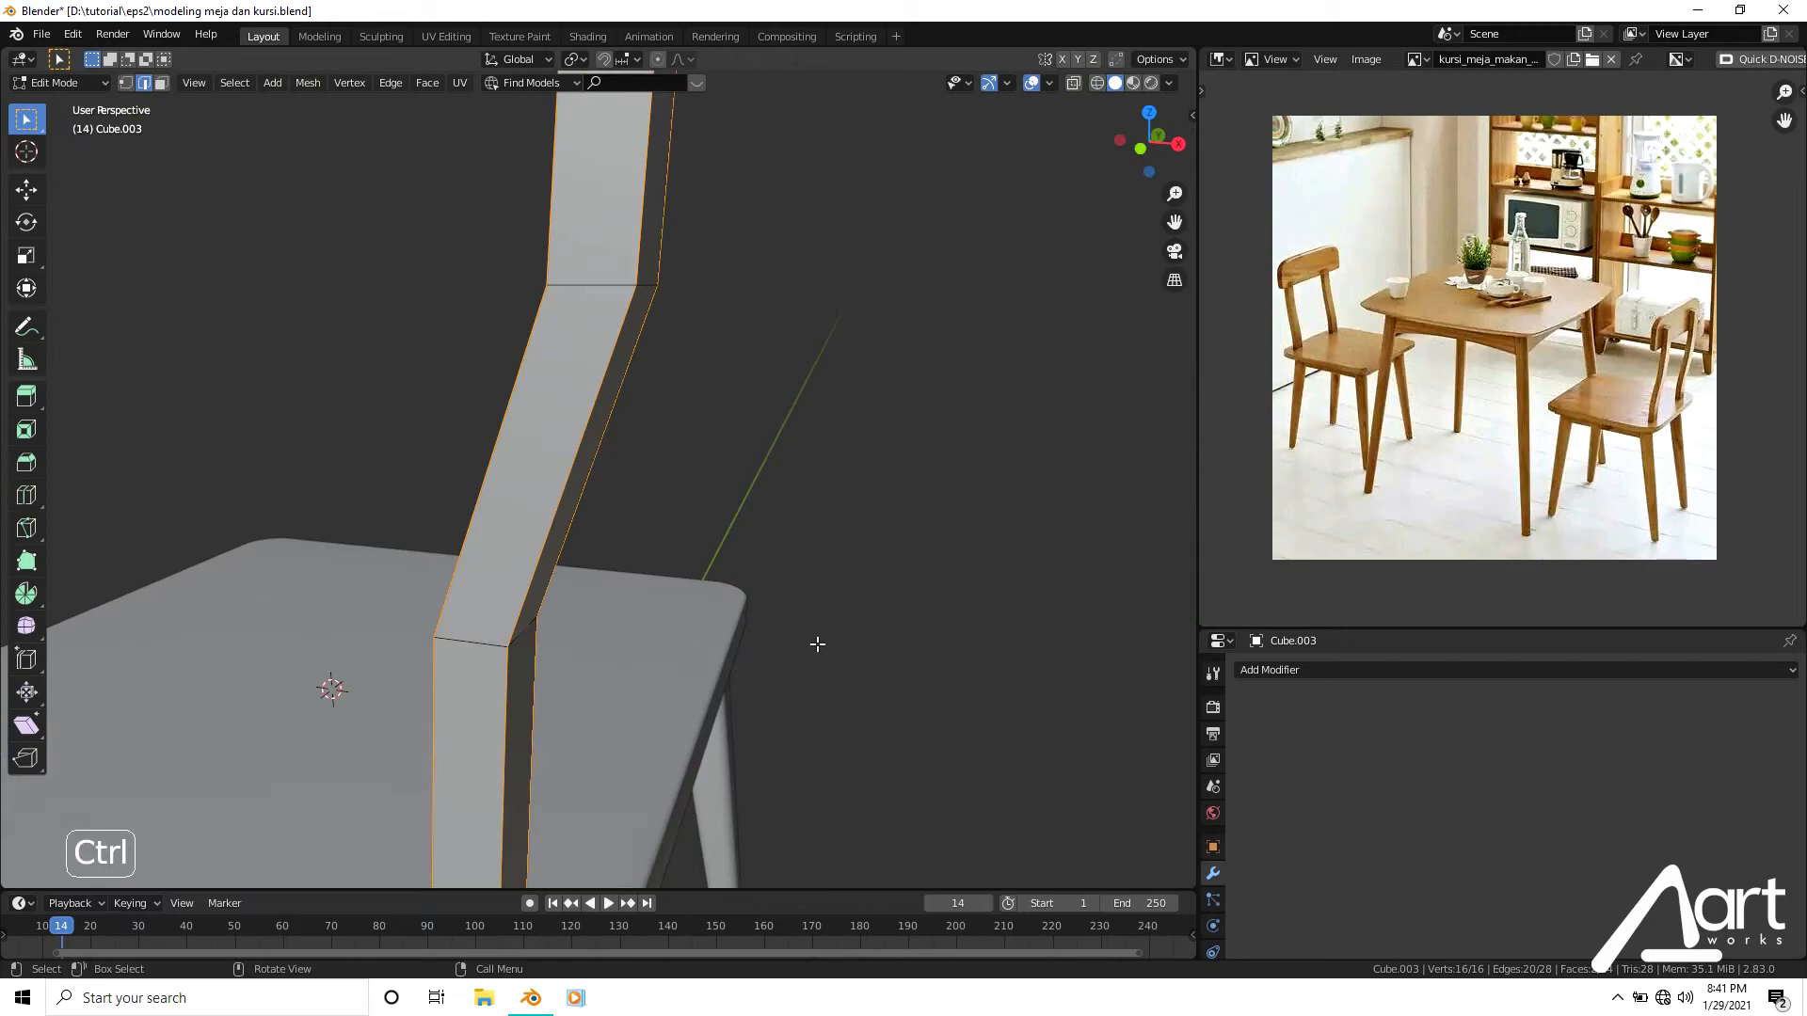
Bevel the selected post edges with an offset of about 0.174 m and 1 segment, and return to Object Mode.
key("ctrl+b")
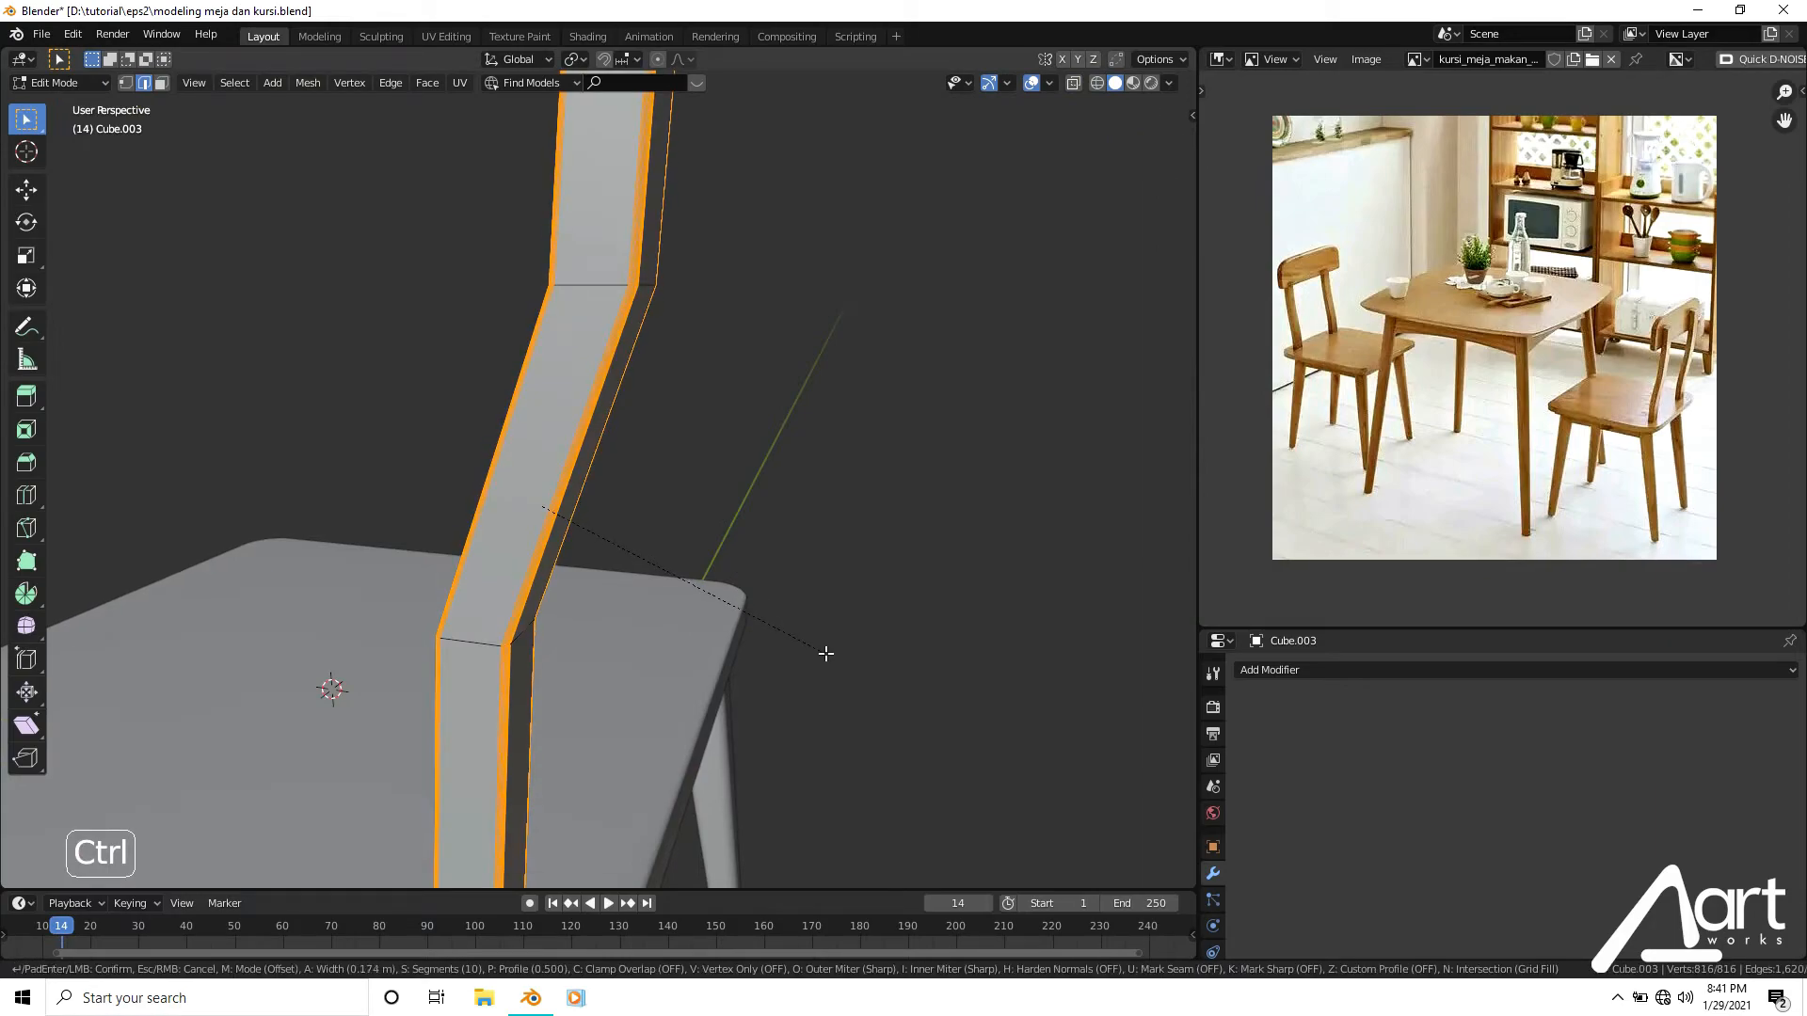
left_click(826, 653)
left_click(271, 659)
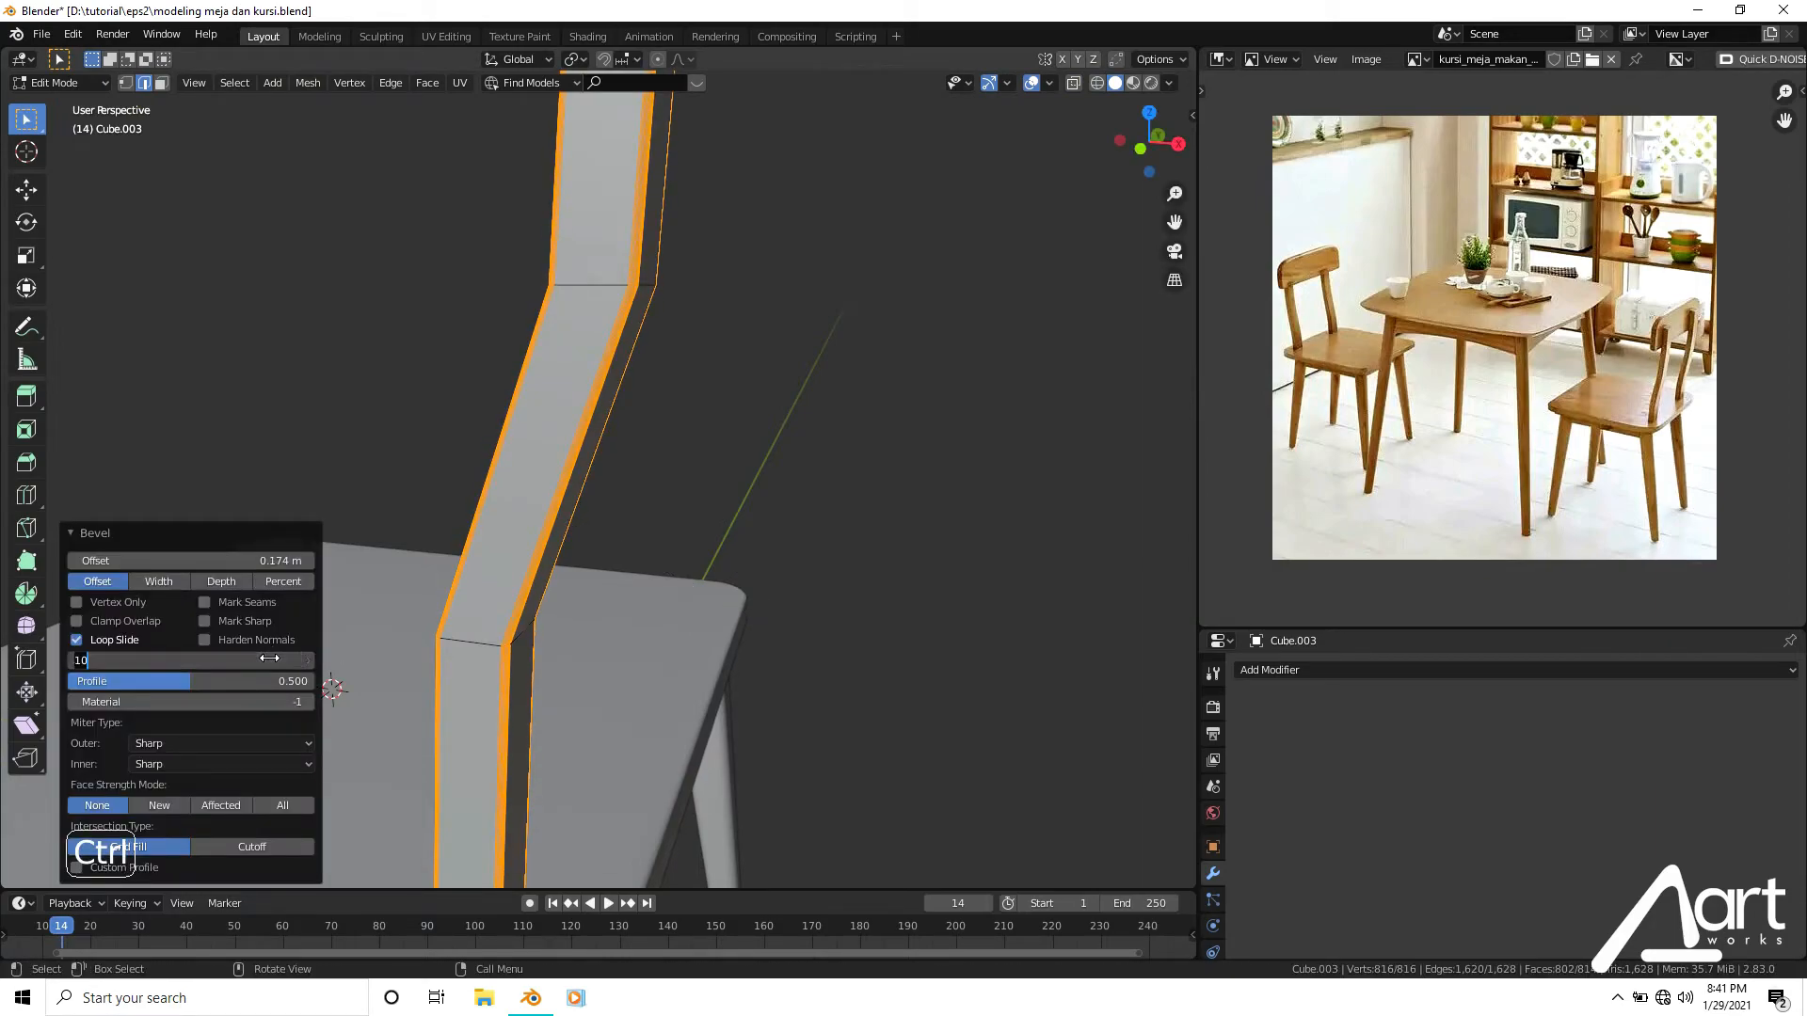
type("1")
key("Return")
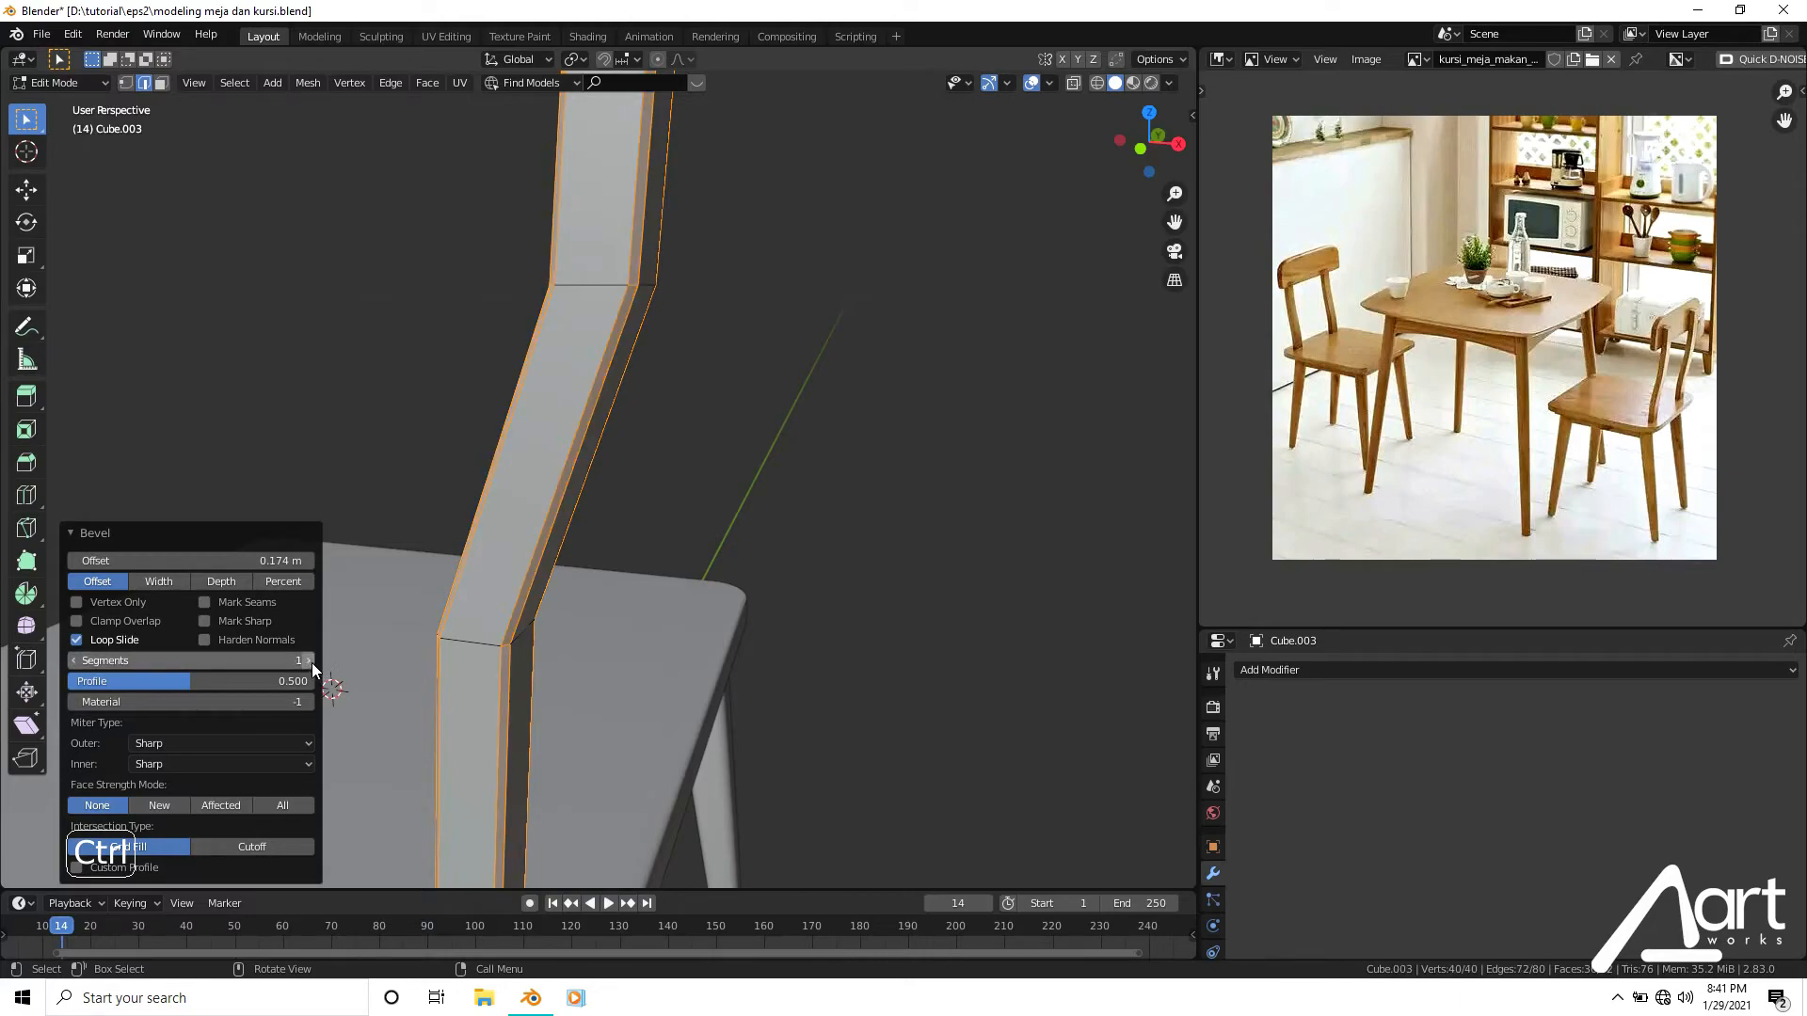
scroll(721, 478, "down", 5)
key("Tab")
Add a Subdivision Surface modifier to the backrest post, check its curve from the front, and deselect it.
middle_click_drag(720, 478, 781, 490)
left_click(1280, 670)
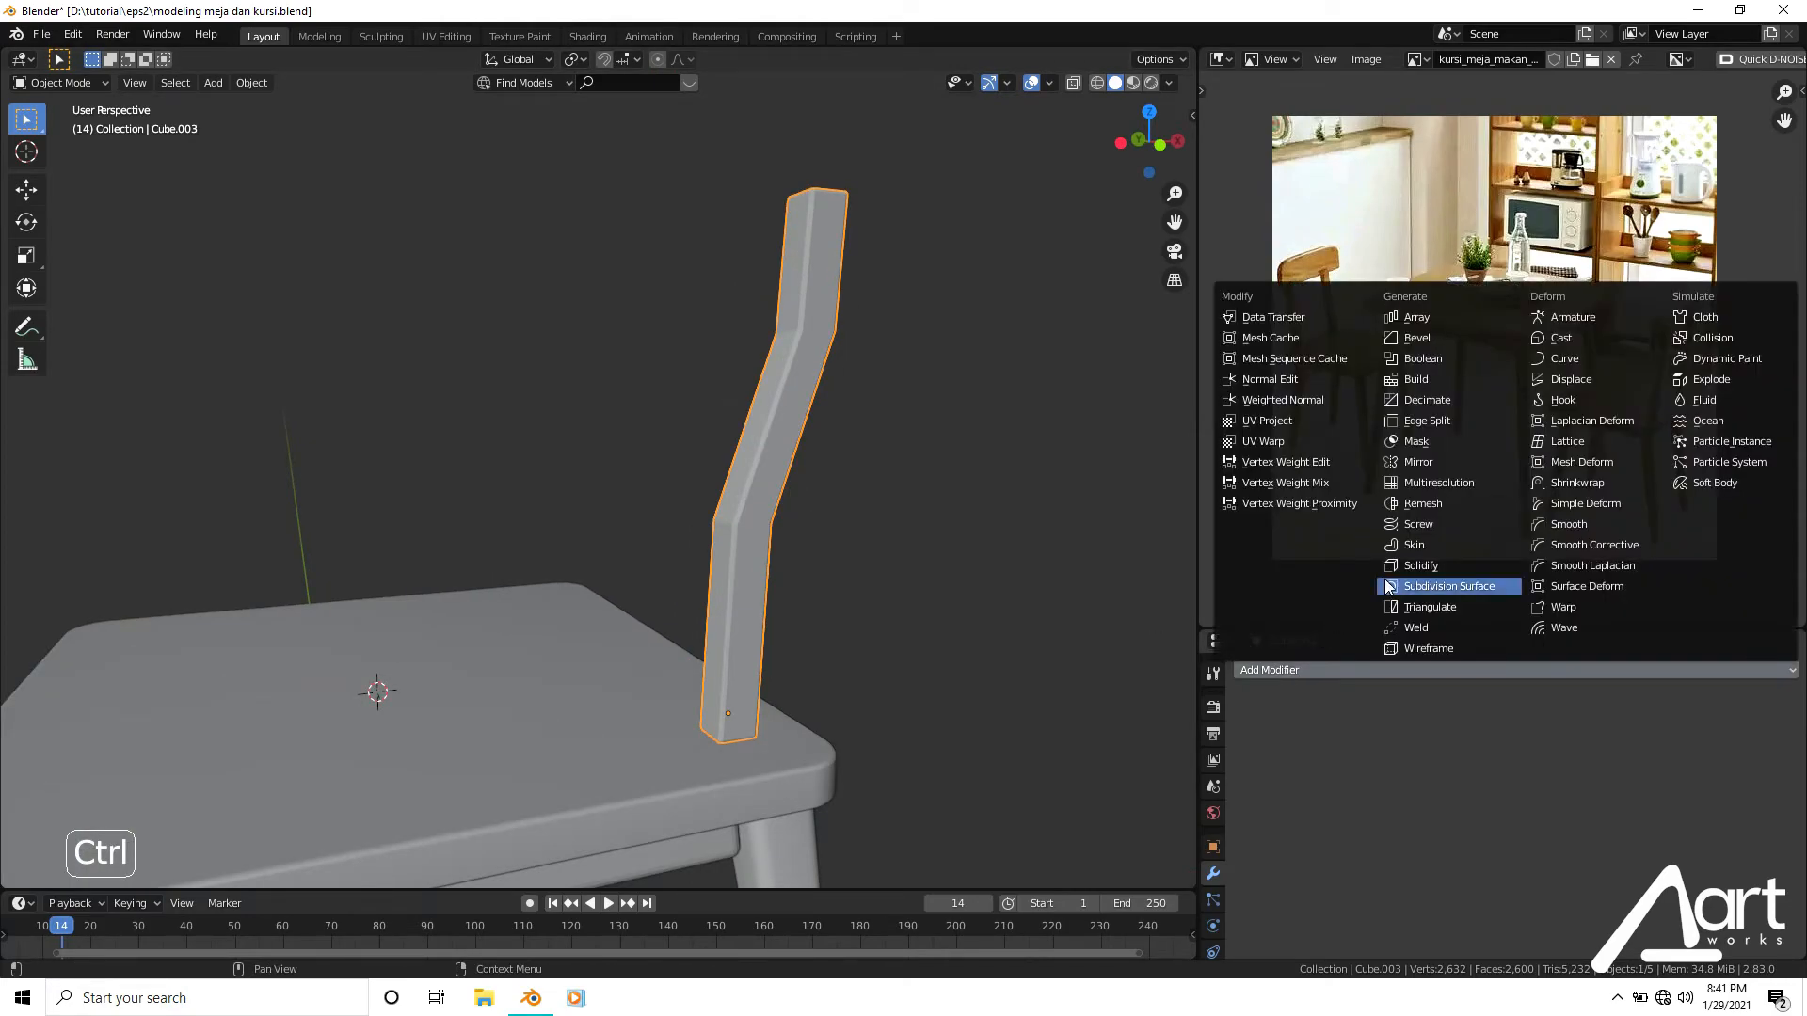
left_click(1385, 586)
middle_click_drag(1110, 546, 820, 525)
key("KP_1")
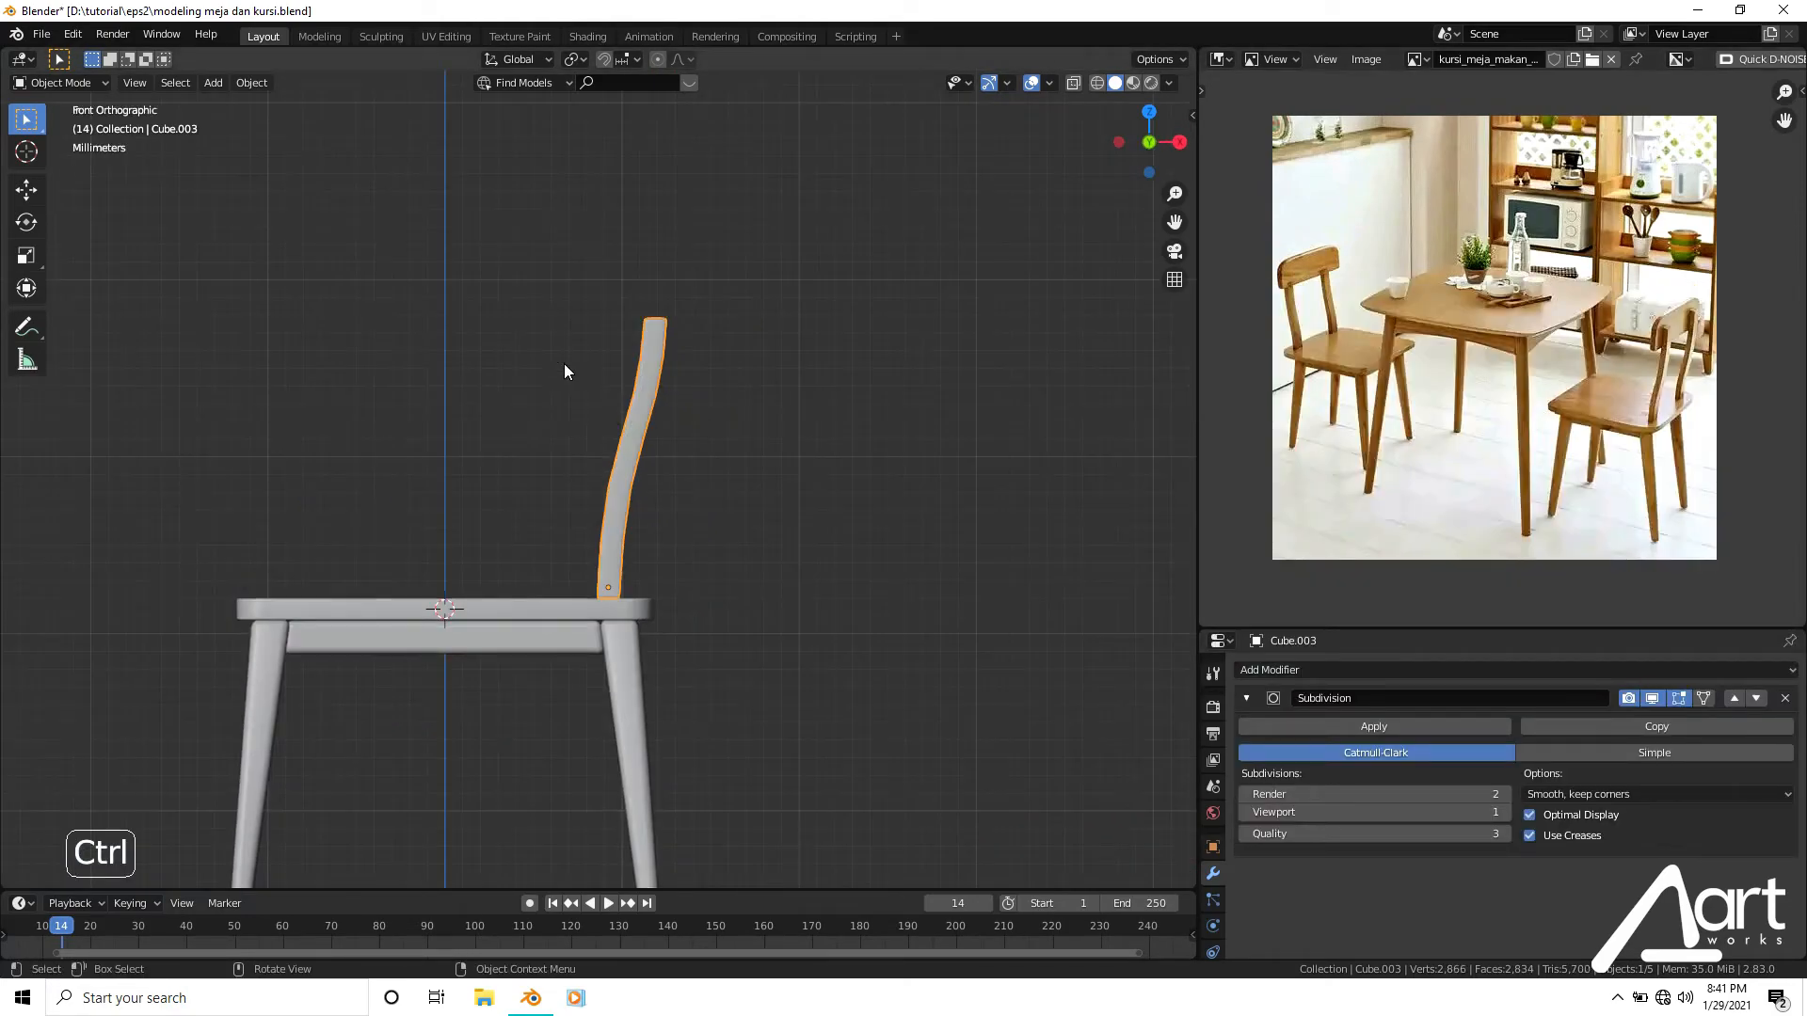
scroll(674, 495, "up", 1)
scroll(866, 418, "up", 1)
middle_click_drag(877, 453, 661, 568, "shift")
left_click(855, 424)
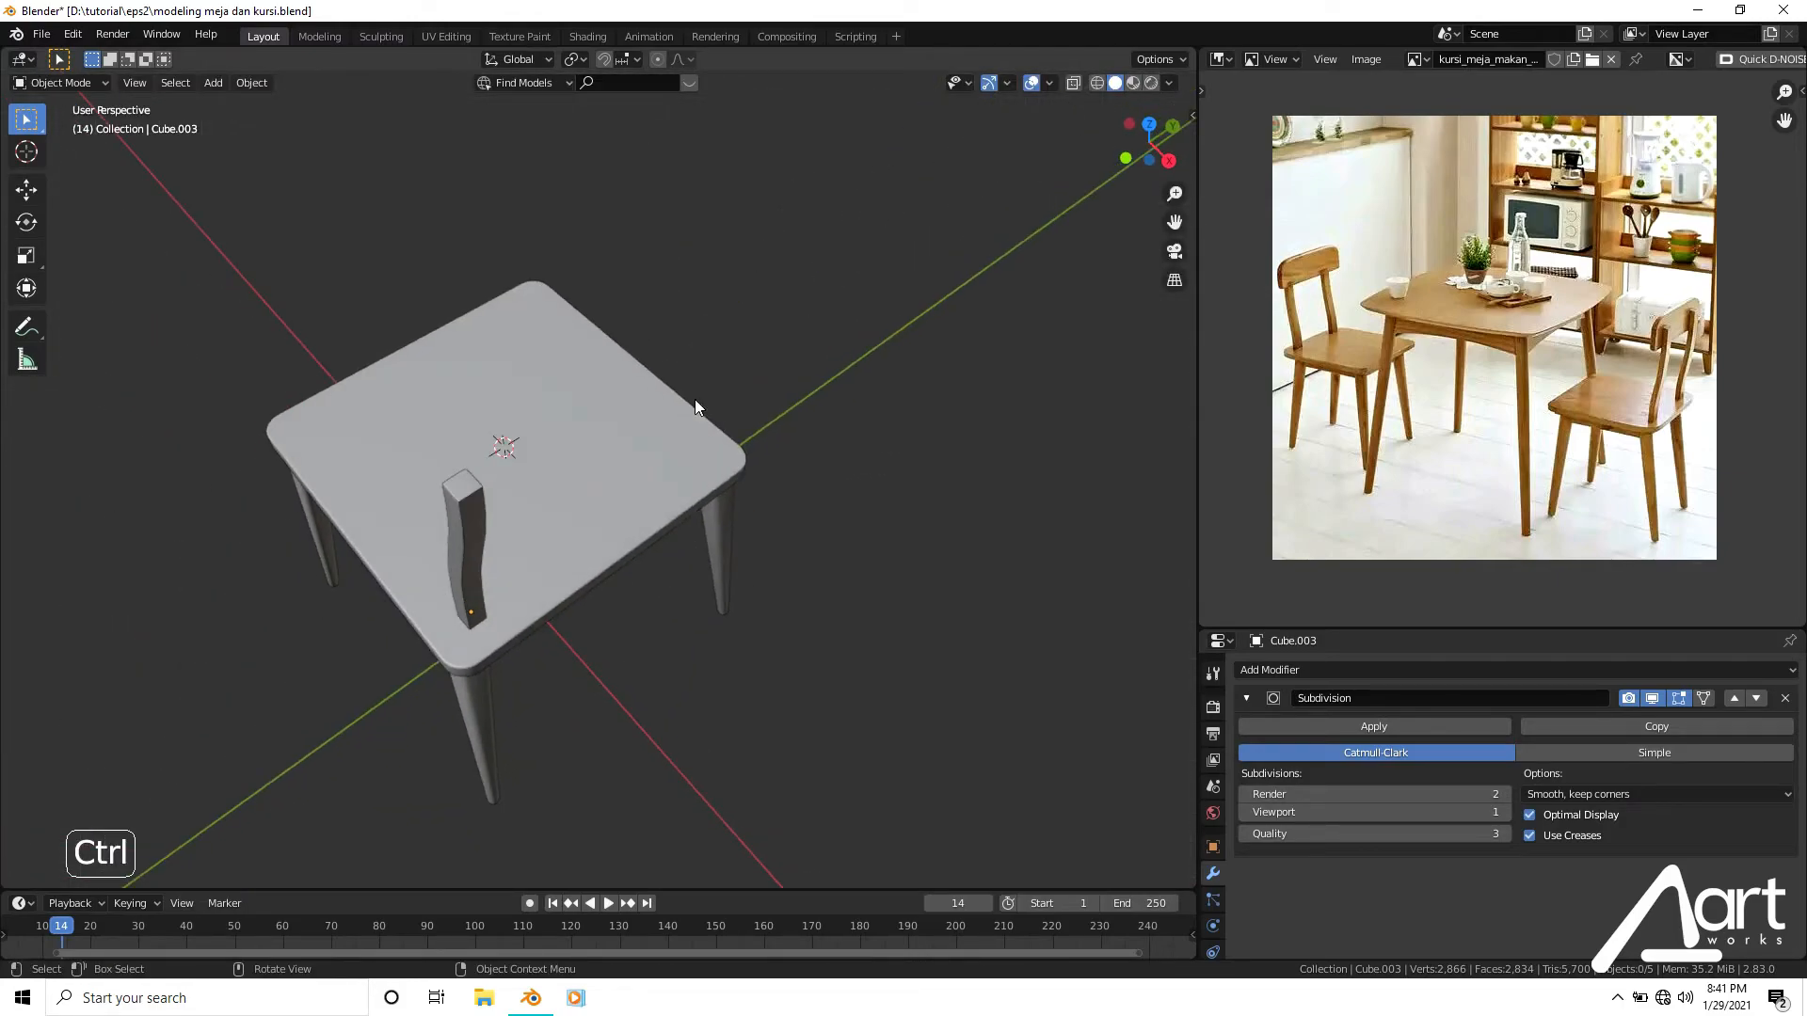
Select the backrest post and add a Mirror modifier to it.
key("KP_7")
scroll(763, 471, "up", 1)
middle_click_drag(763, 494, 773, 445, "shift")
scroll(768, 459, "up", 1)
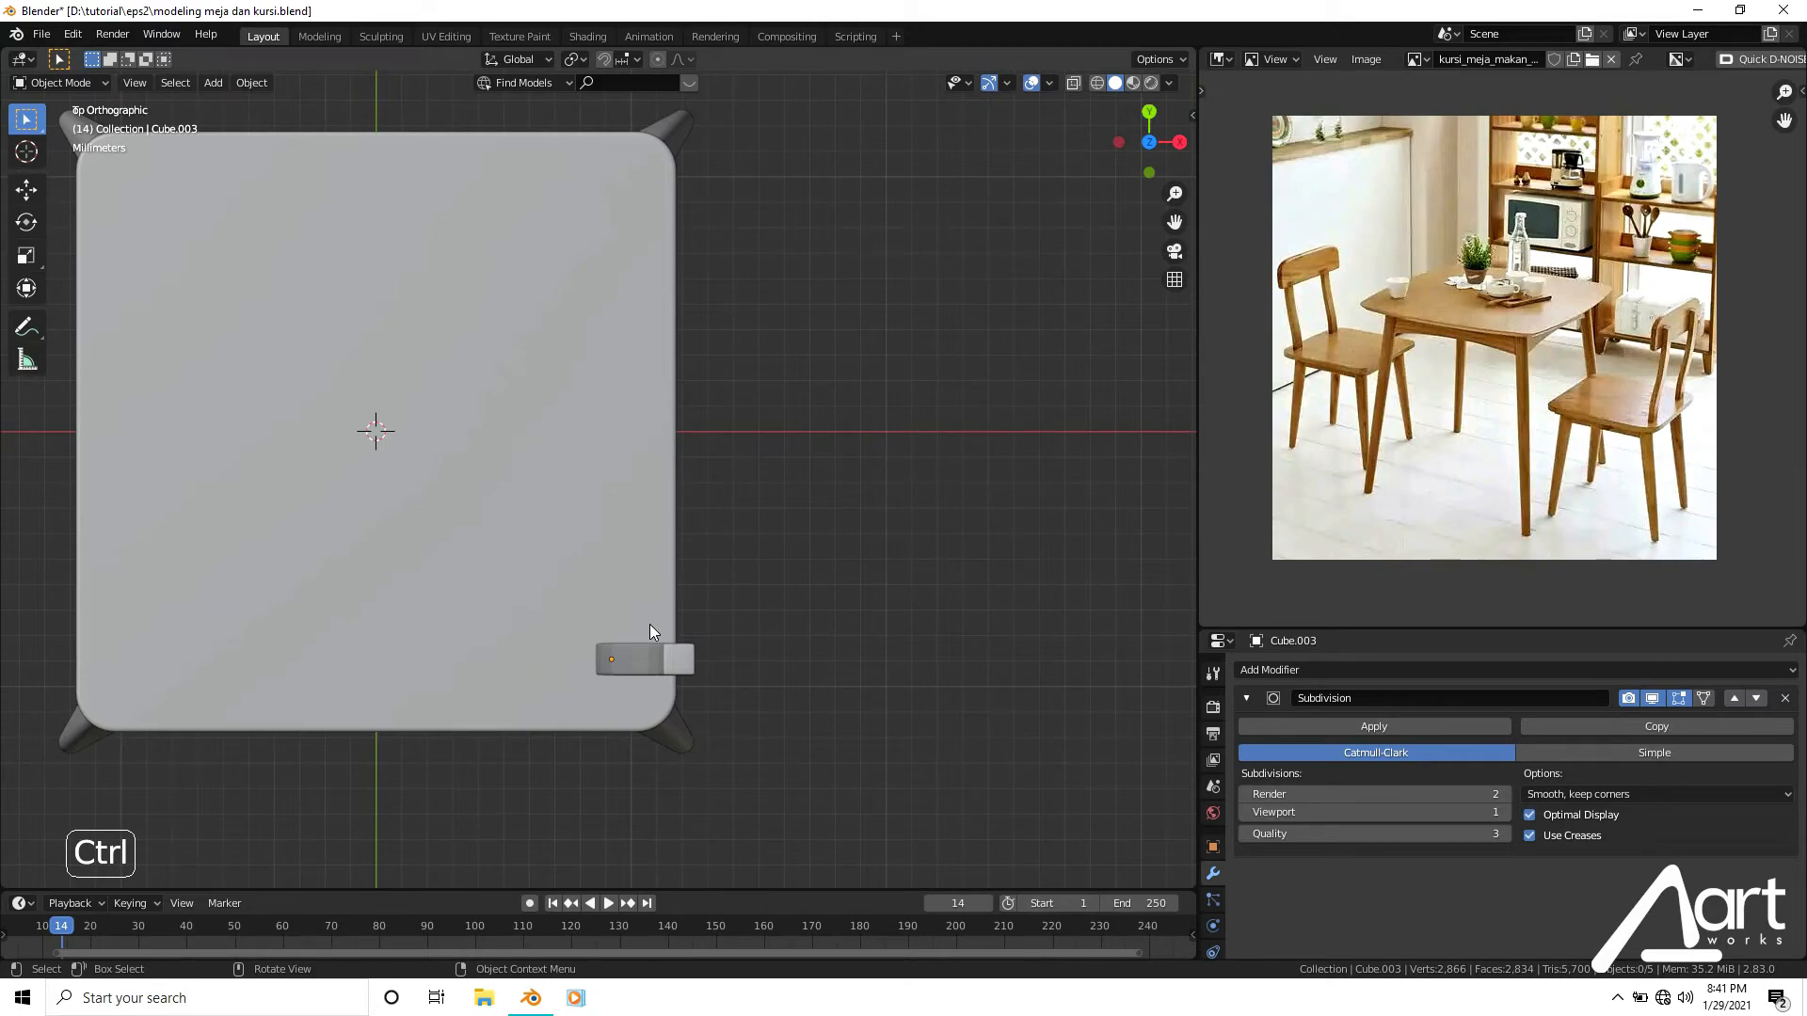
left_click(1379, 663)
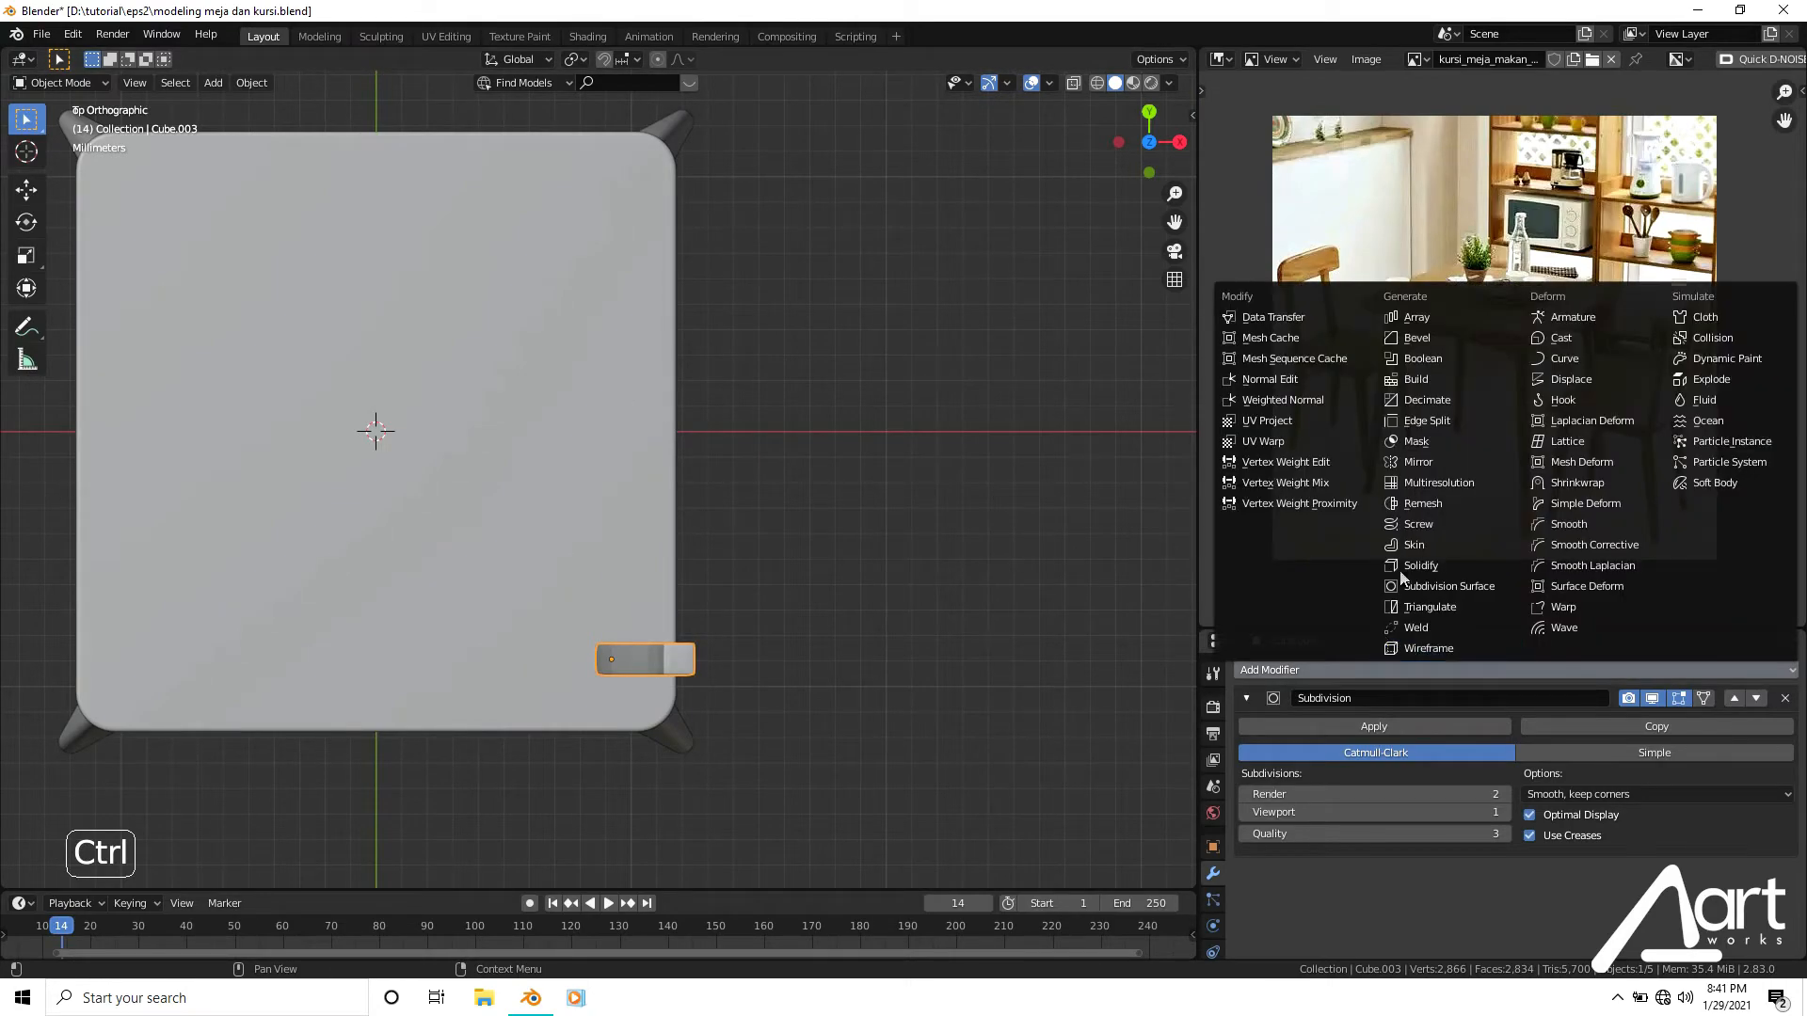
left_click(1430, 460)
scroll(815, 589, "down", 2)
middle_click_drag(815, 589, 809, 465)
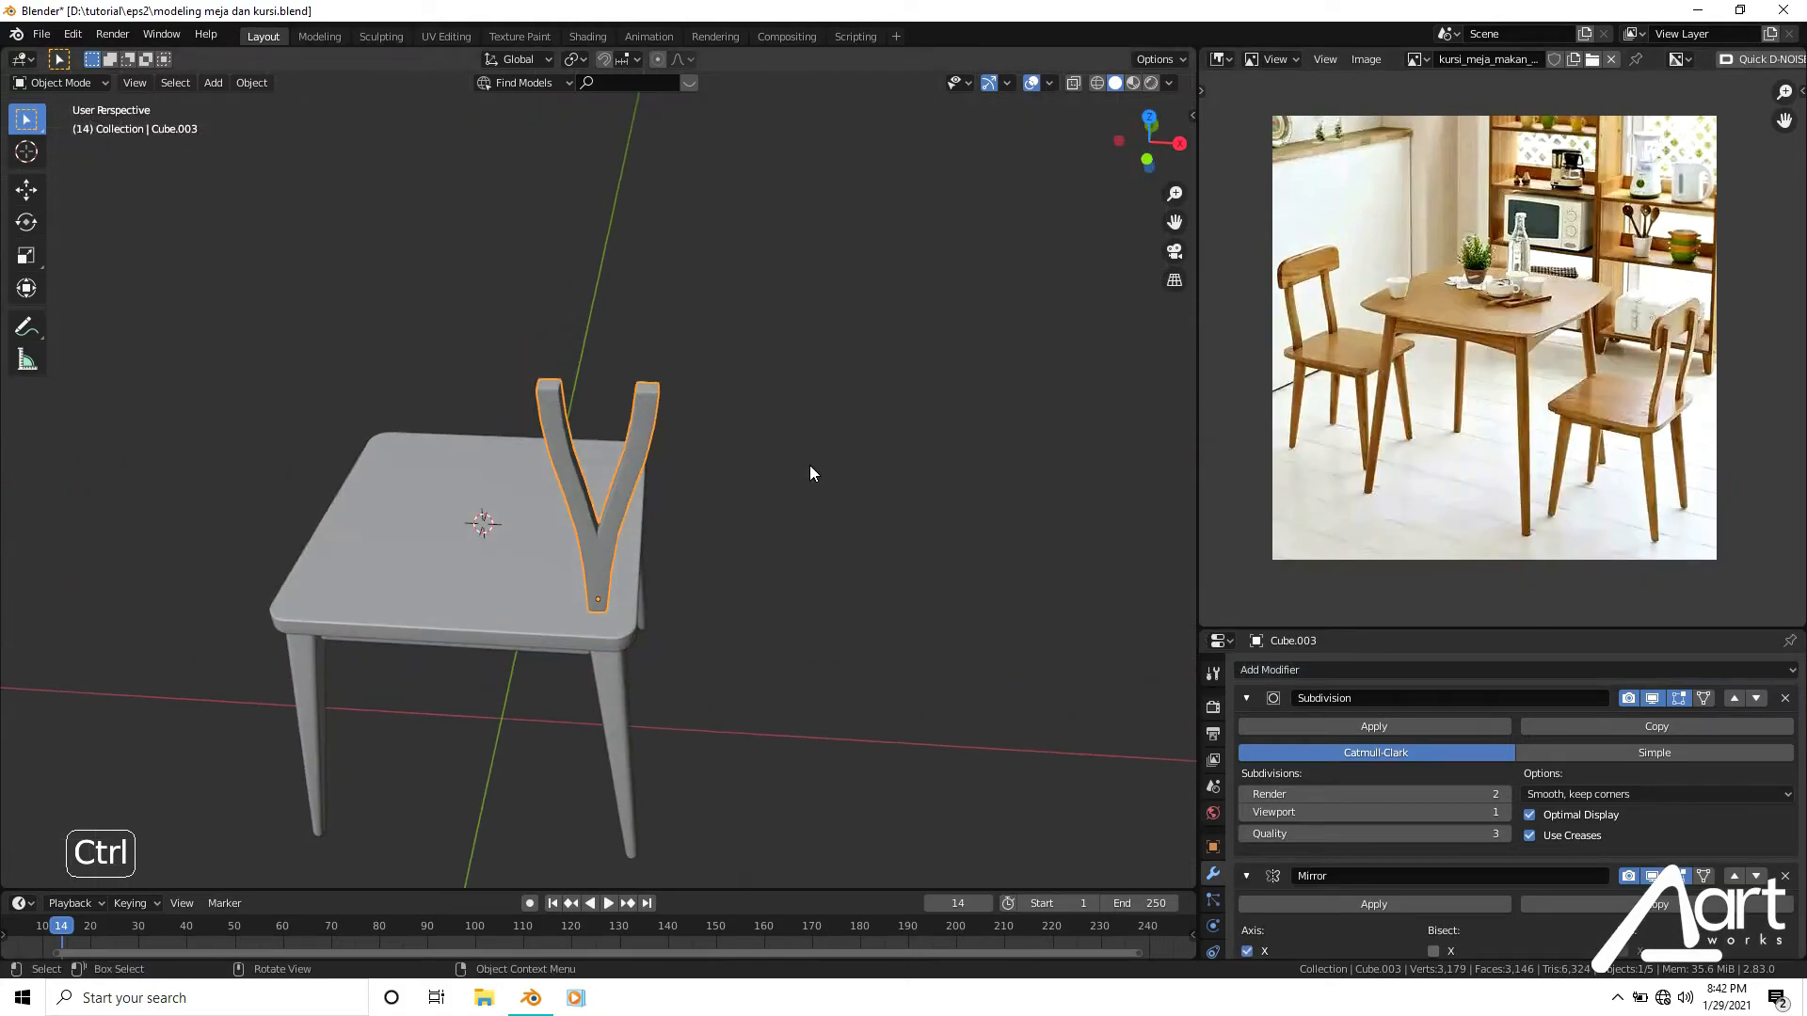
Set the post's Mirror modifier to the Y axis only, with the chair seat (Cube) as the mirror object.
scroll(810, 464, "up", 1)
scroll(1556, 785, "down", 4)
scroll(1521, 871, "down", 1)
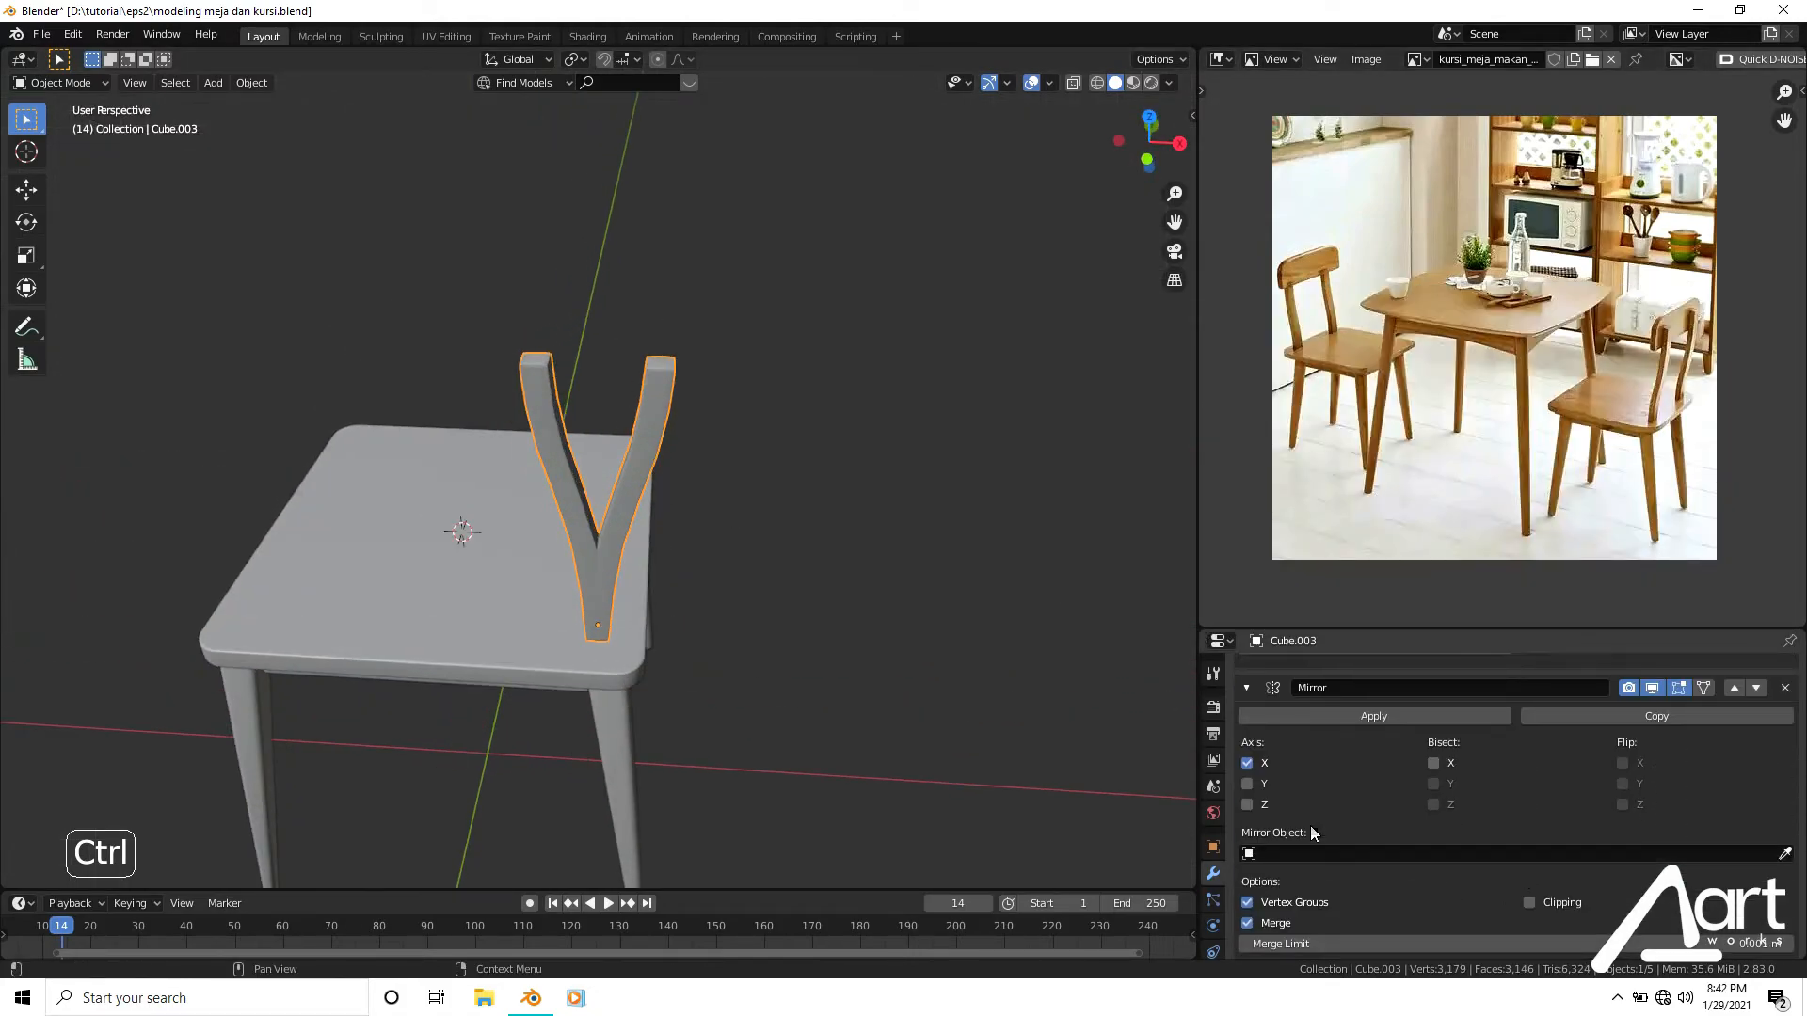
left_click(1248, 783)
left_click(1785, 854)
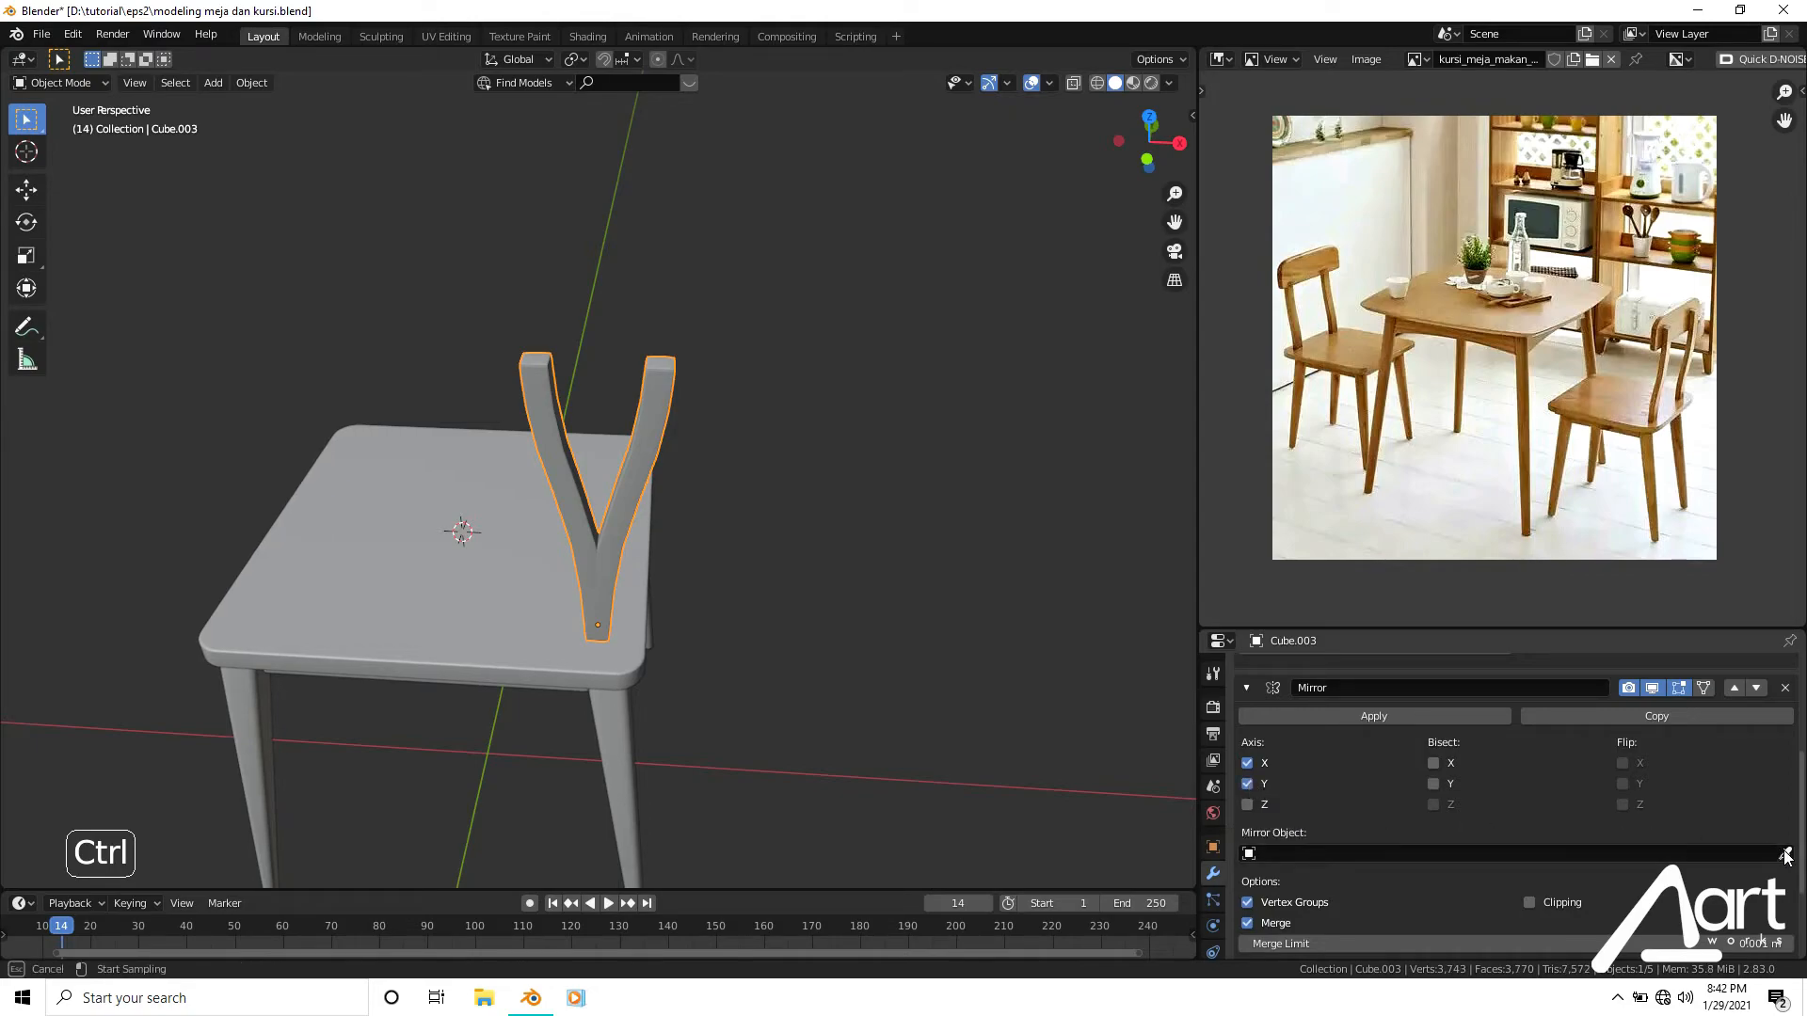
left_click(508, 616)
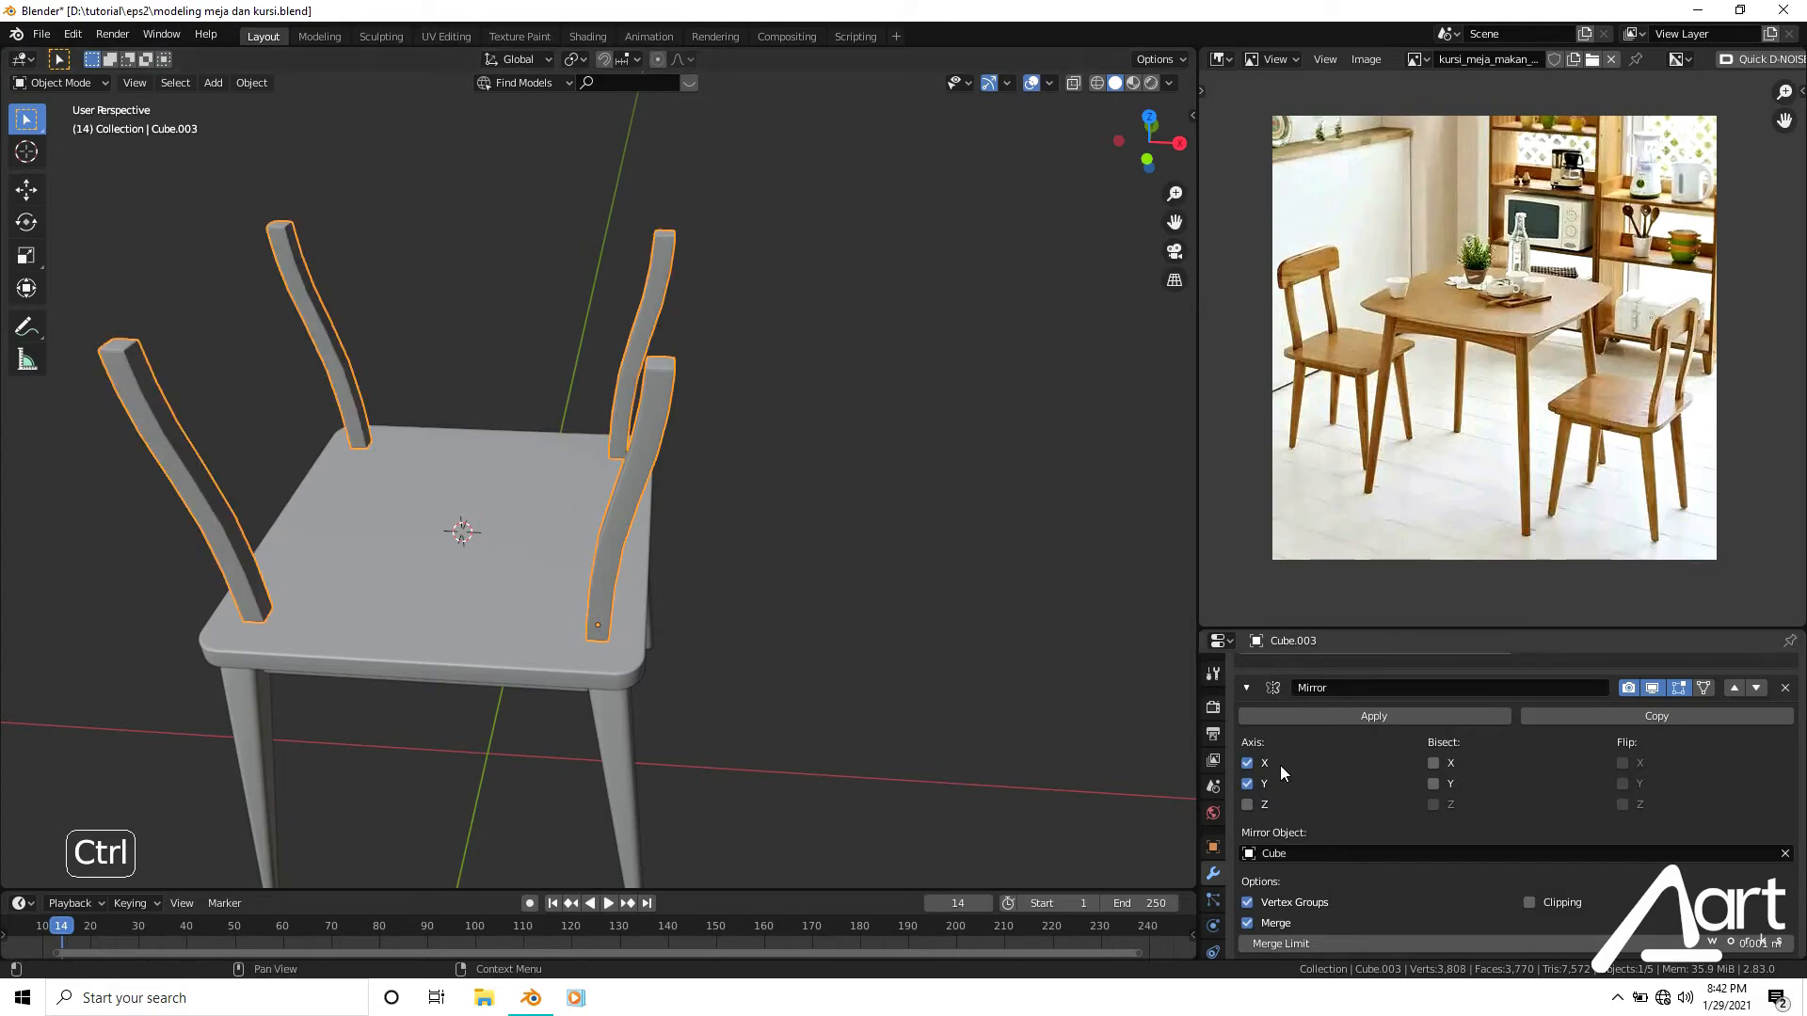
left_click(1247, 763)
middle_click_drag(678, 602, 627, 511)
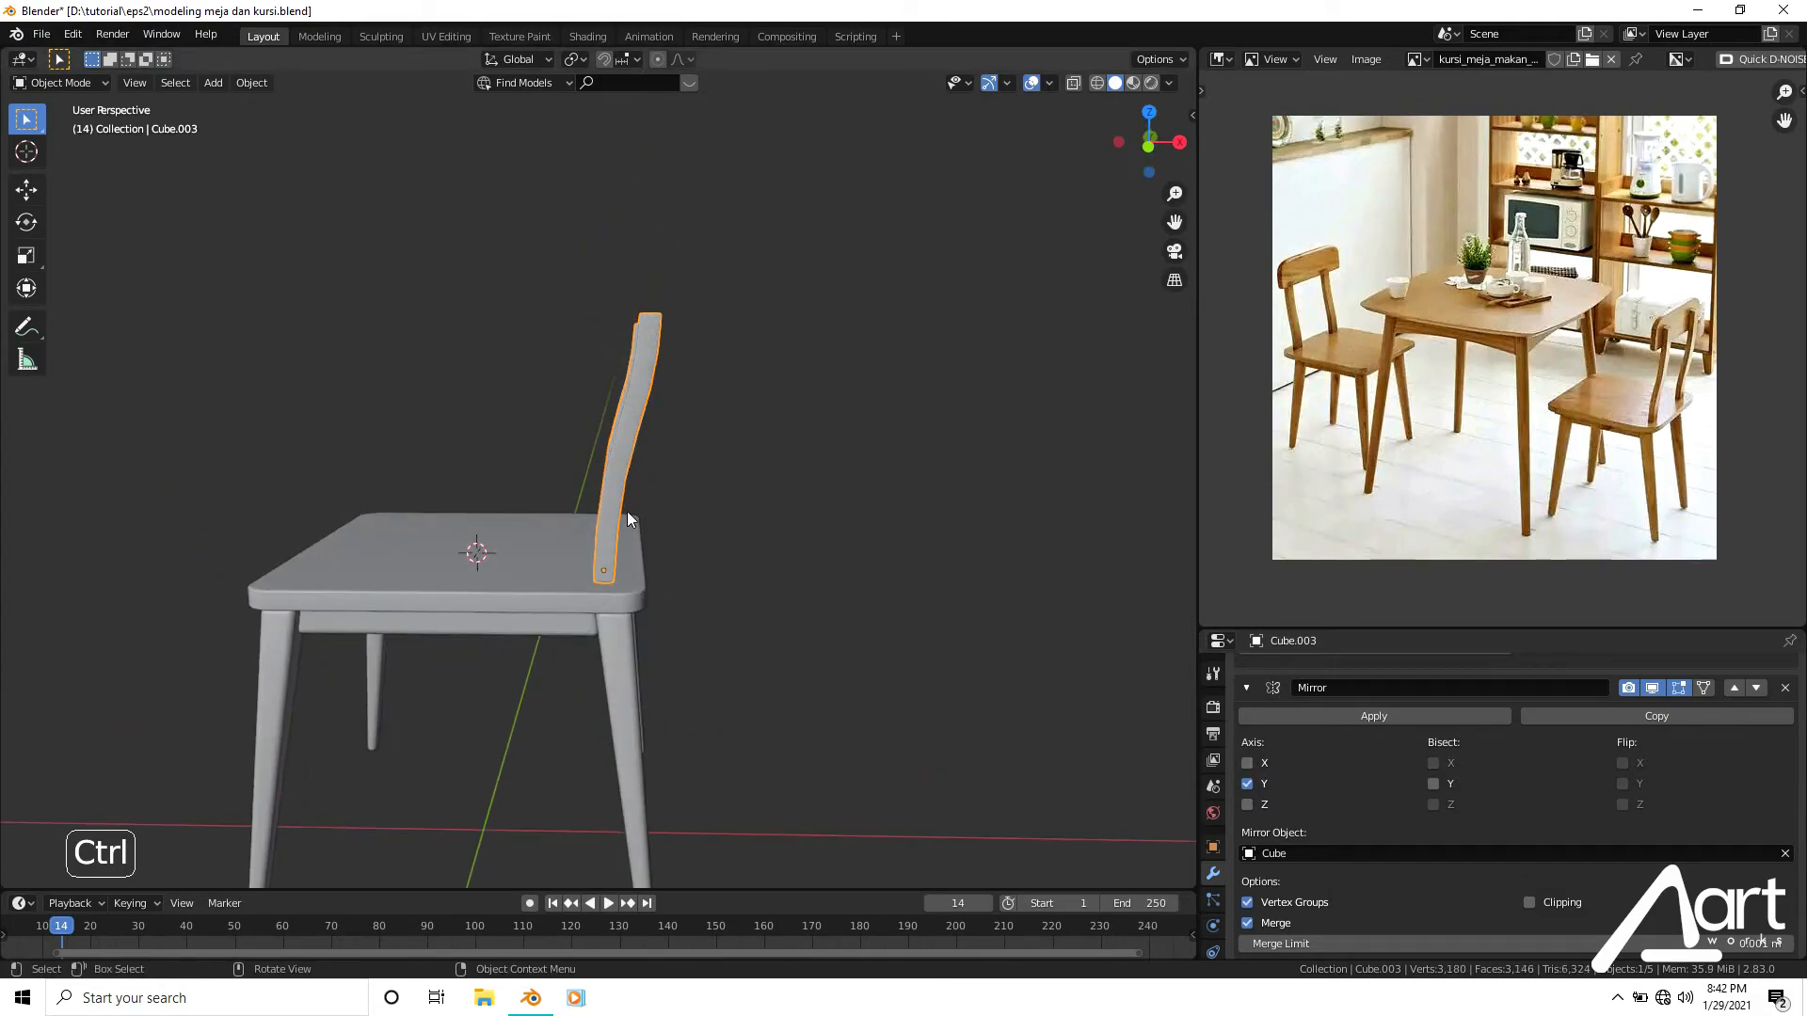
In front view, snap the 3D cursor to the top vertices of the post's mesh and return to Object Mode.
key("KP_1")
scroll(662, 476, "up", 2)
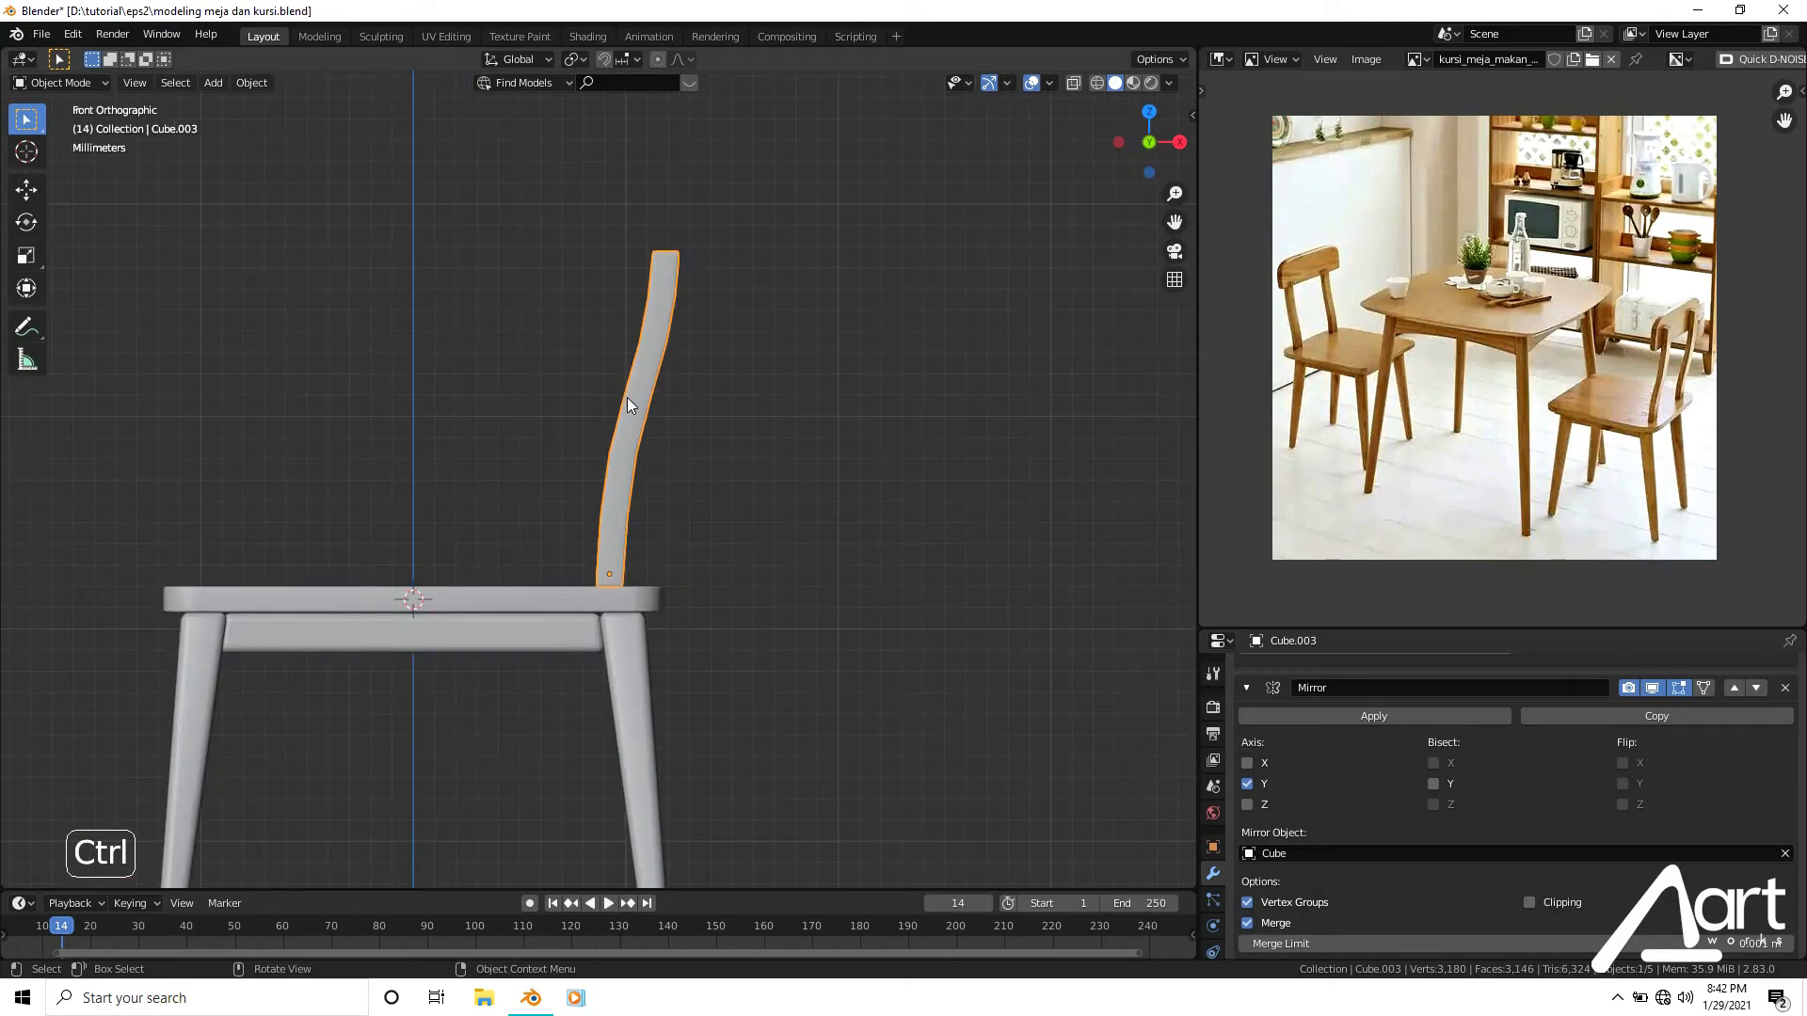
middle_click_drag(628, 397, 669, 483, "shift")
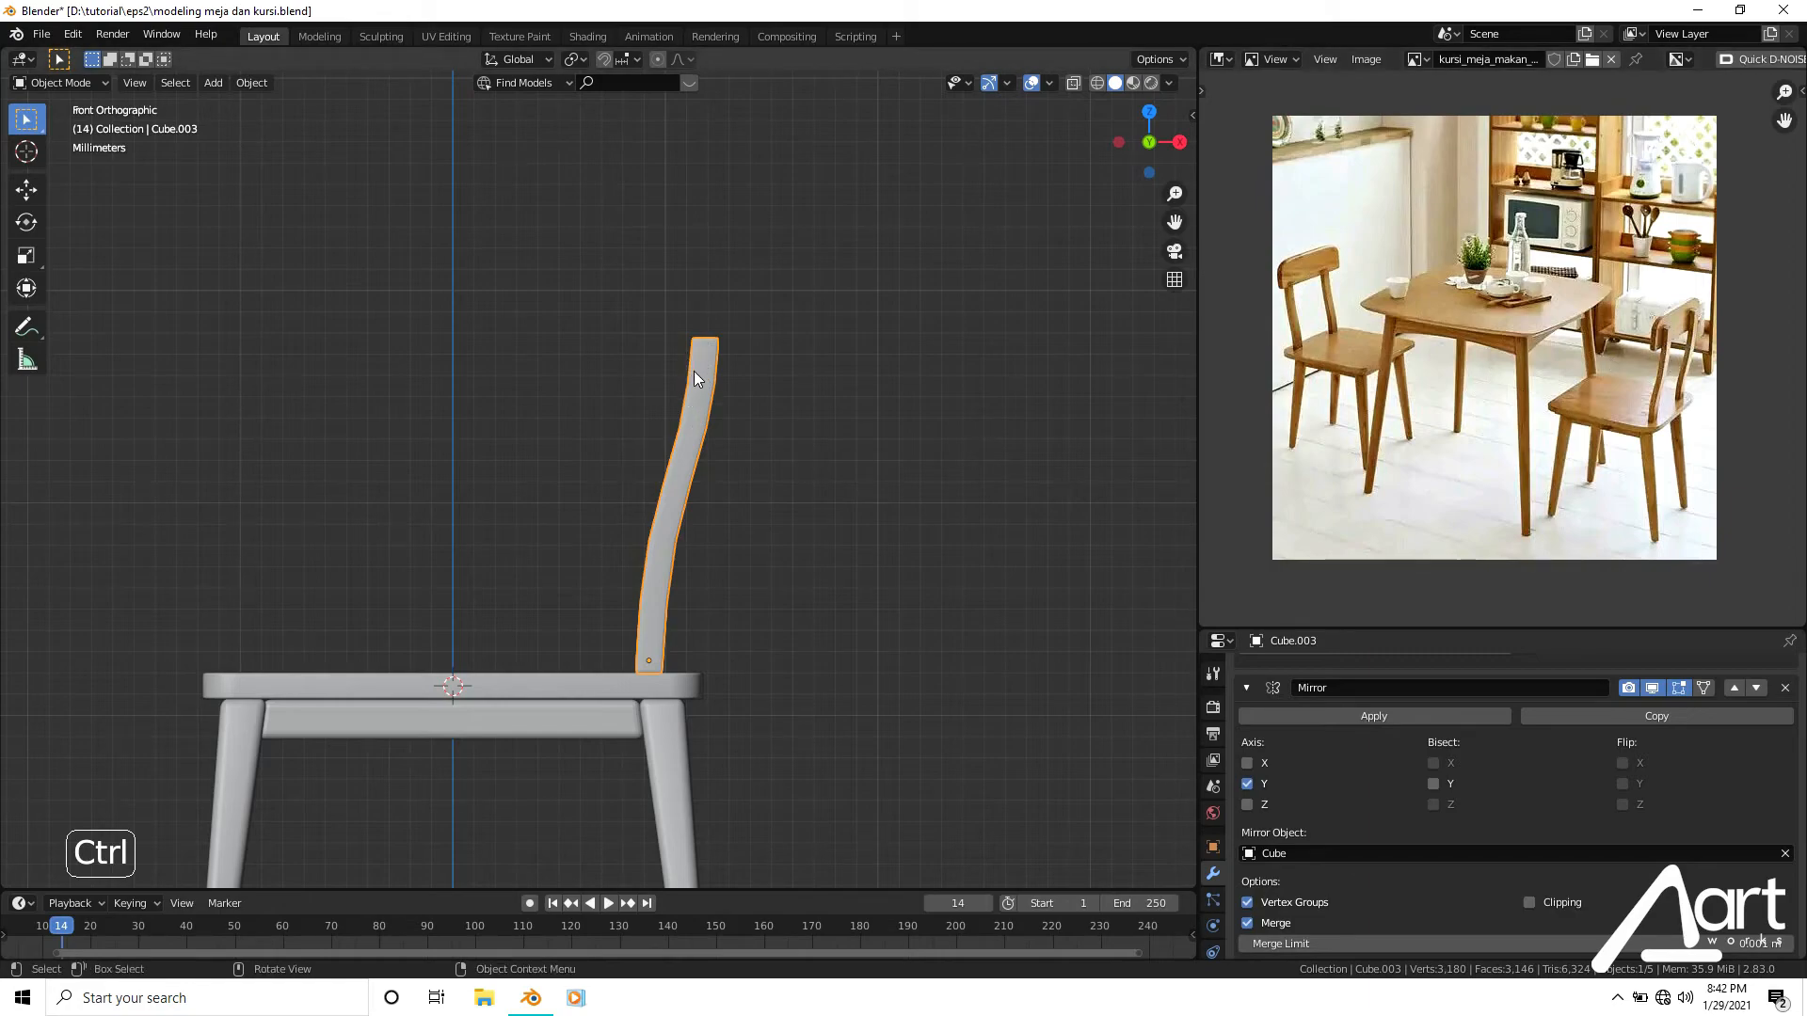
key("Tab")
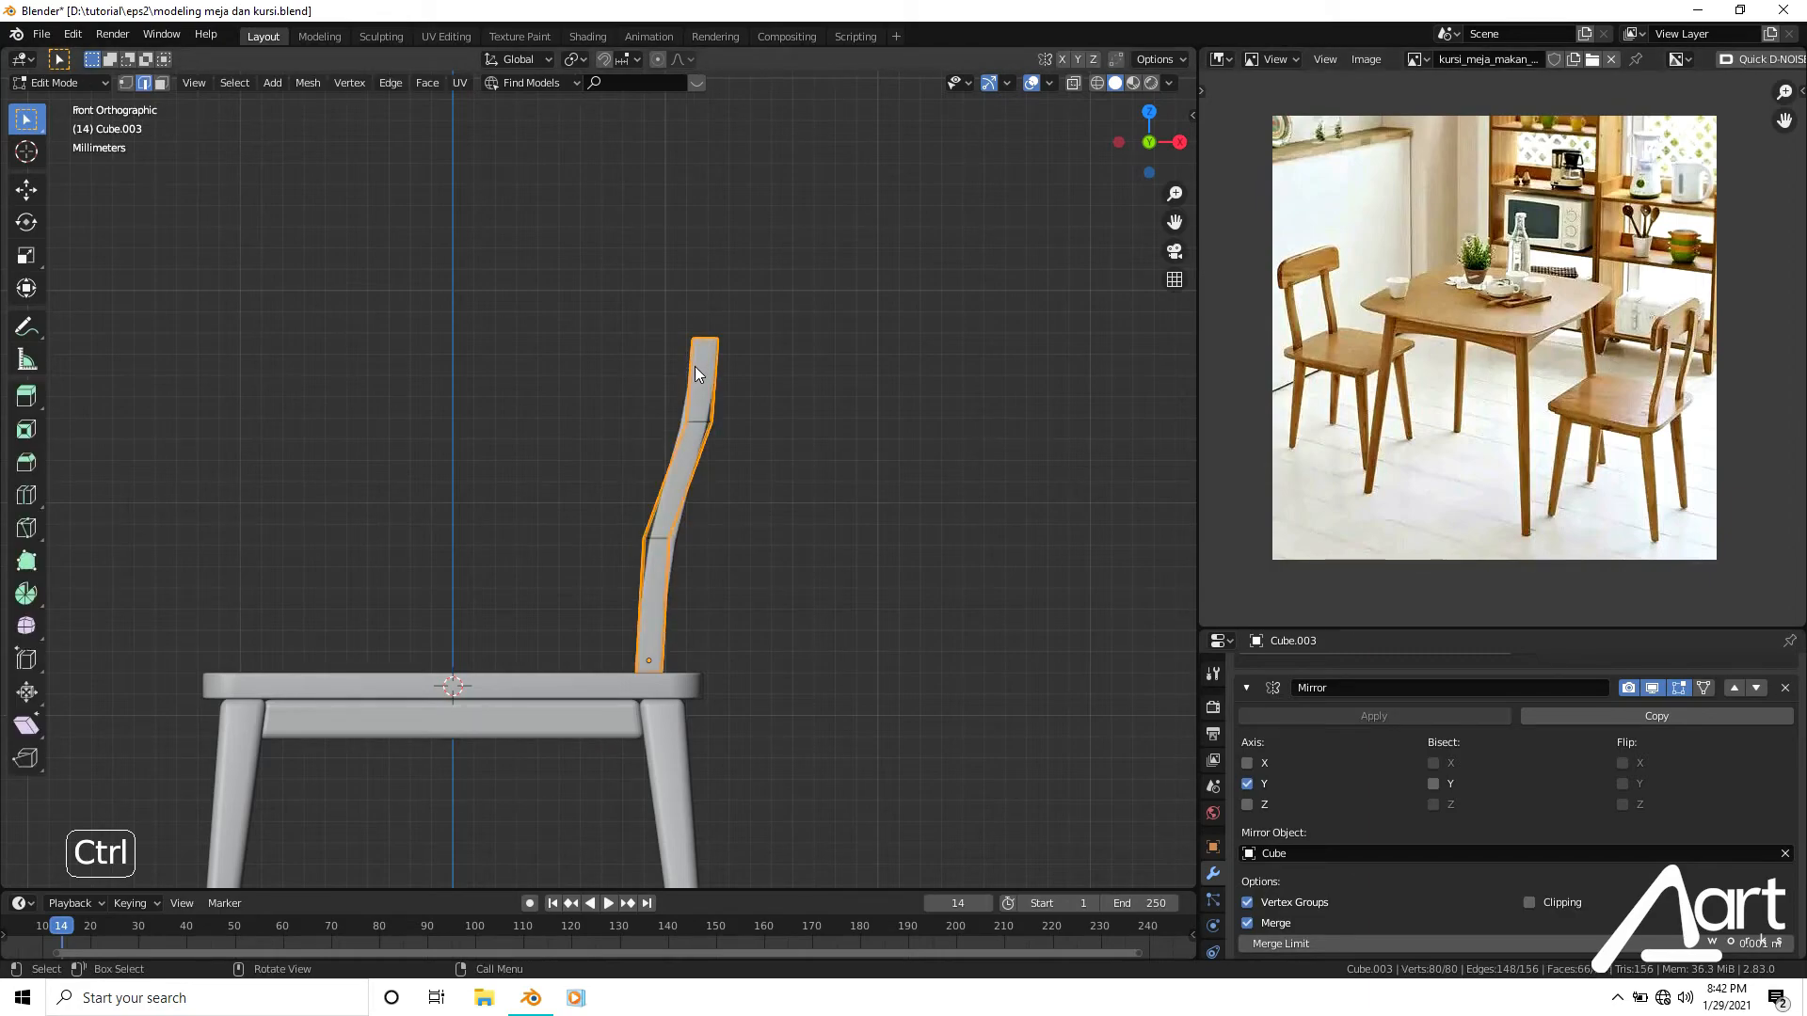
key("1")
key("alt+z")
left_click_drag(644, 295, 753, 355)
key("shift+s")
left_click(821, 496)
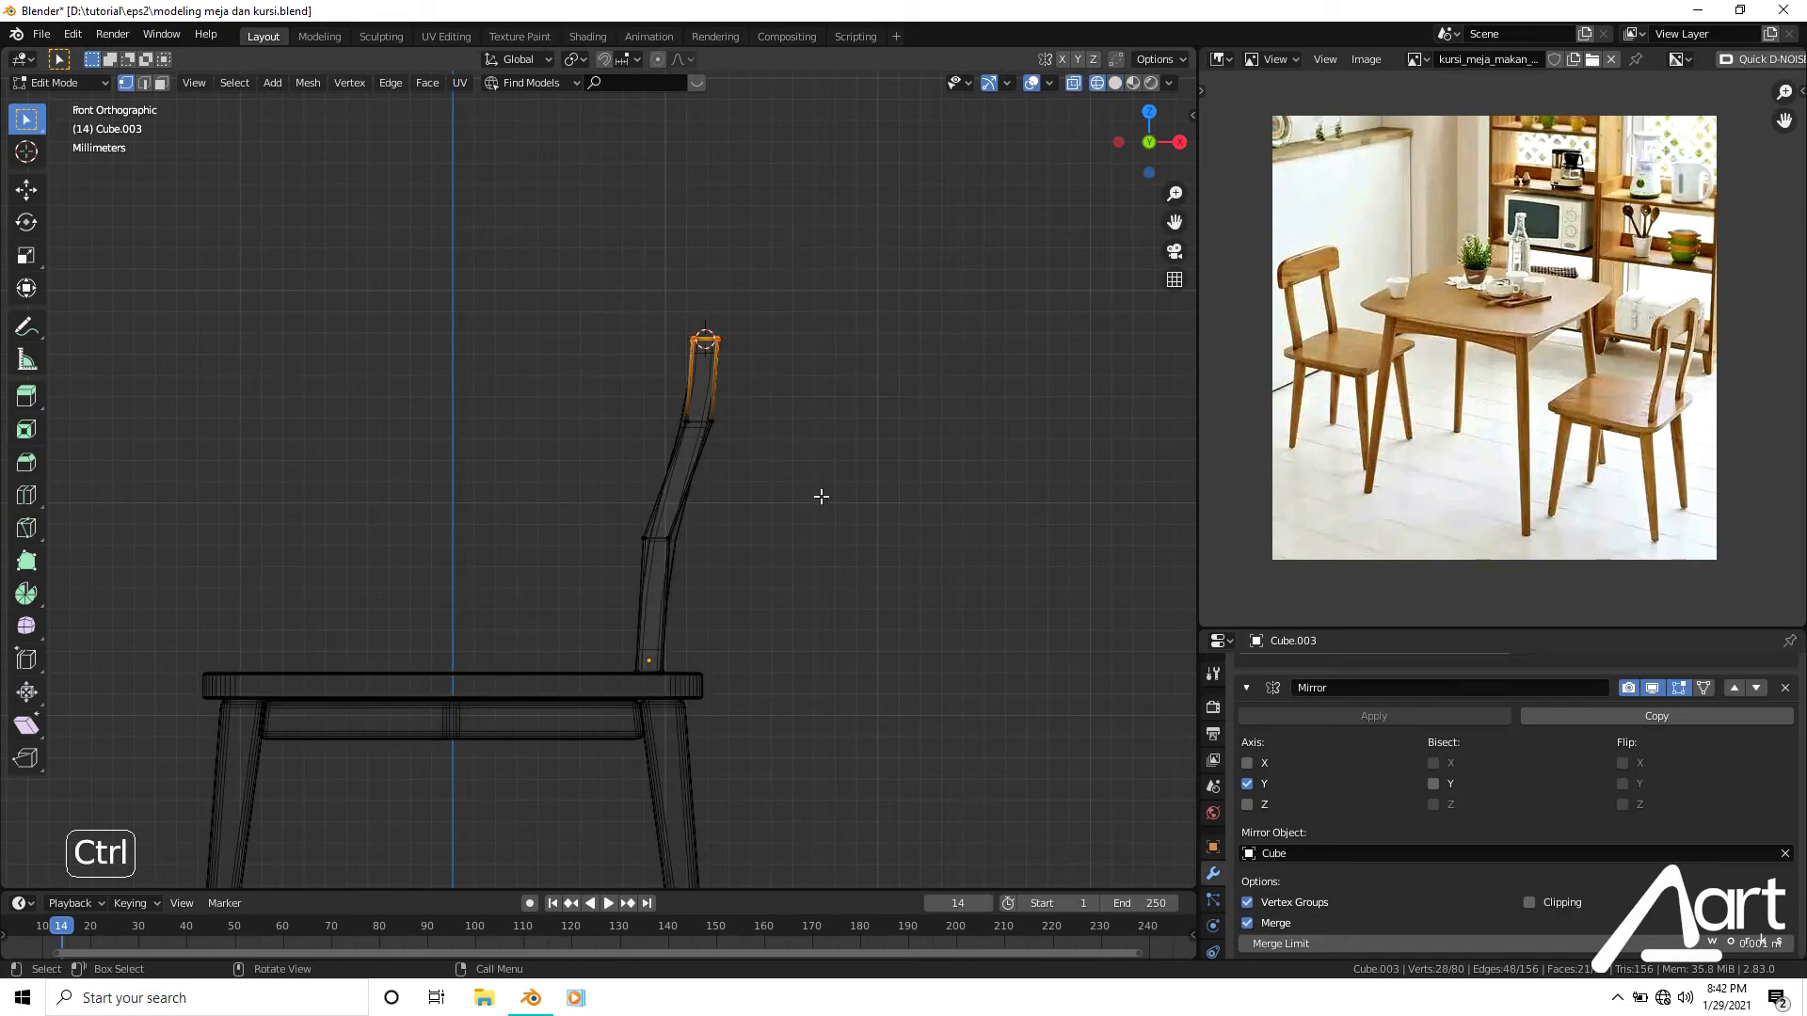
key("Tab")
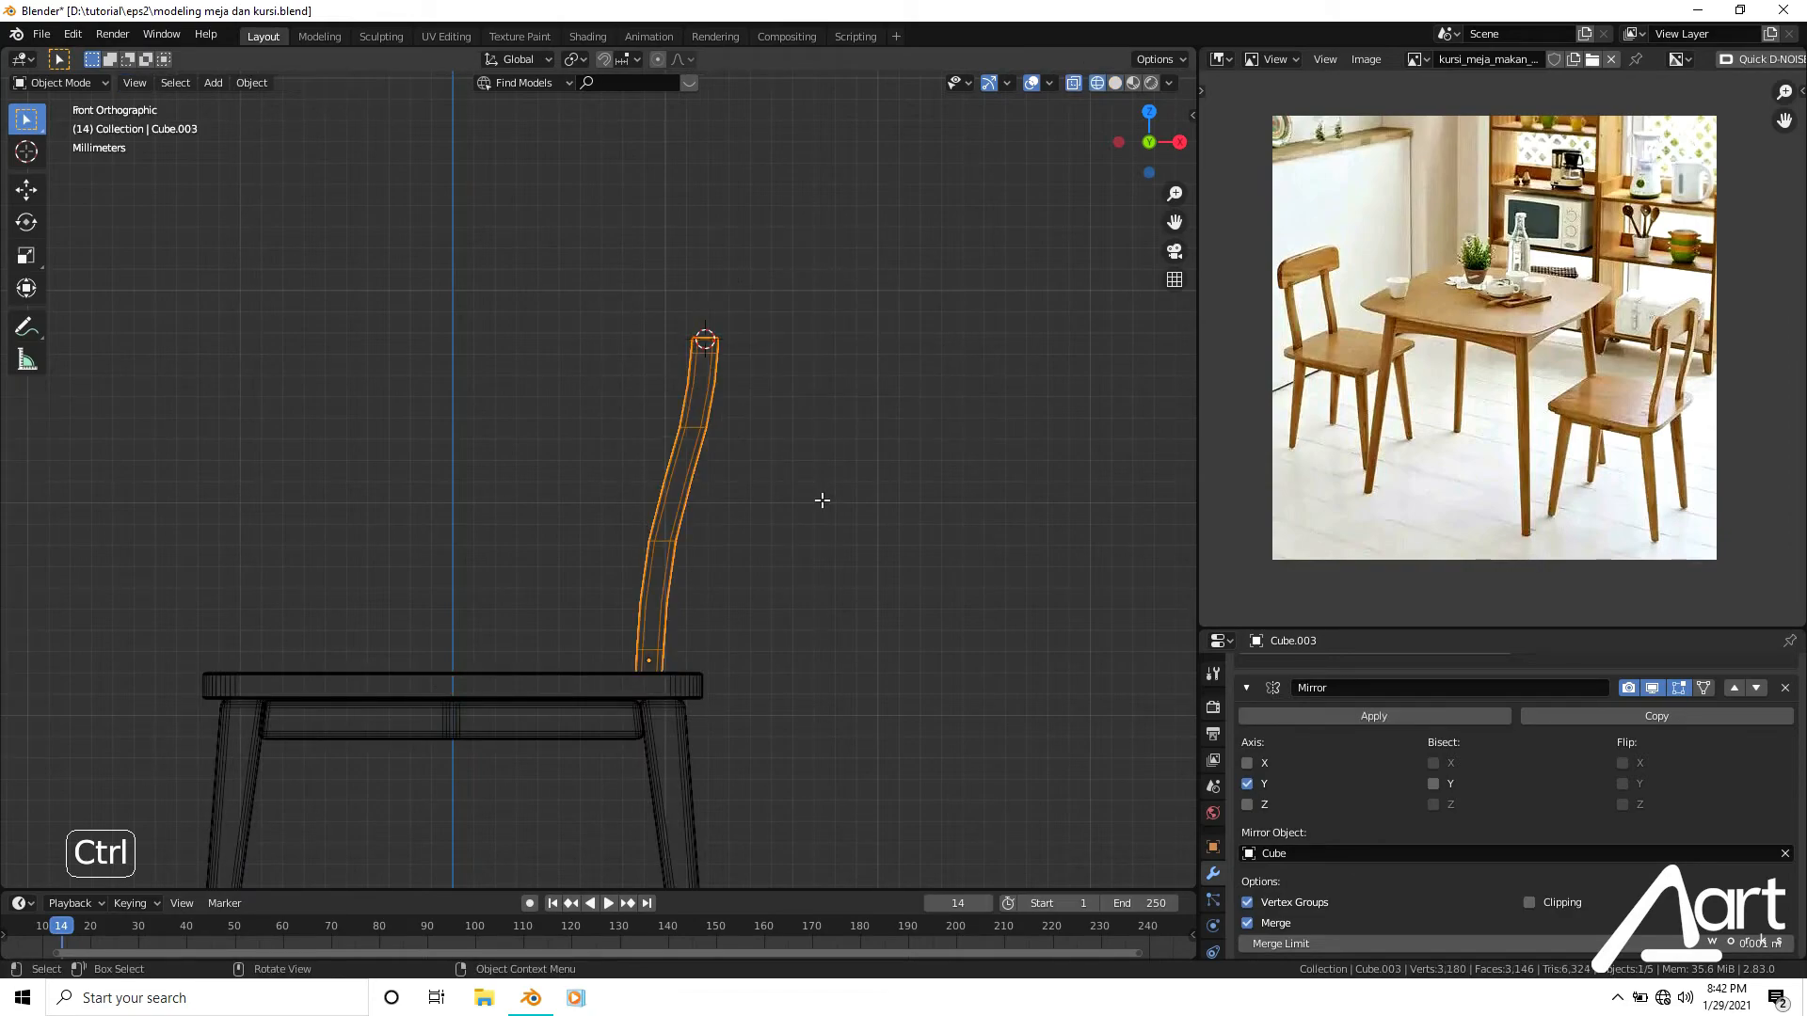
Add a cube at the 3D cursor and scale it down by 0.071 and again by 0.420.
key("shift+a")
mouse_move(822, 500)
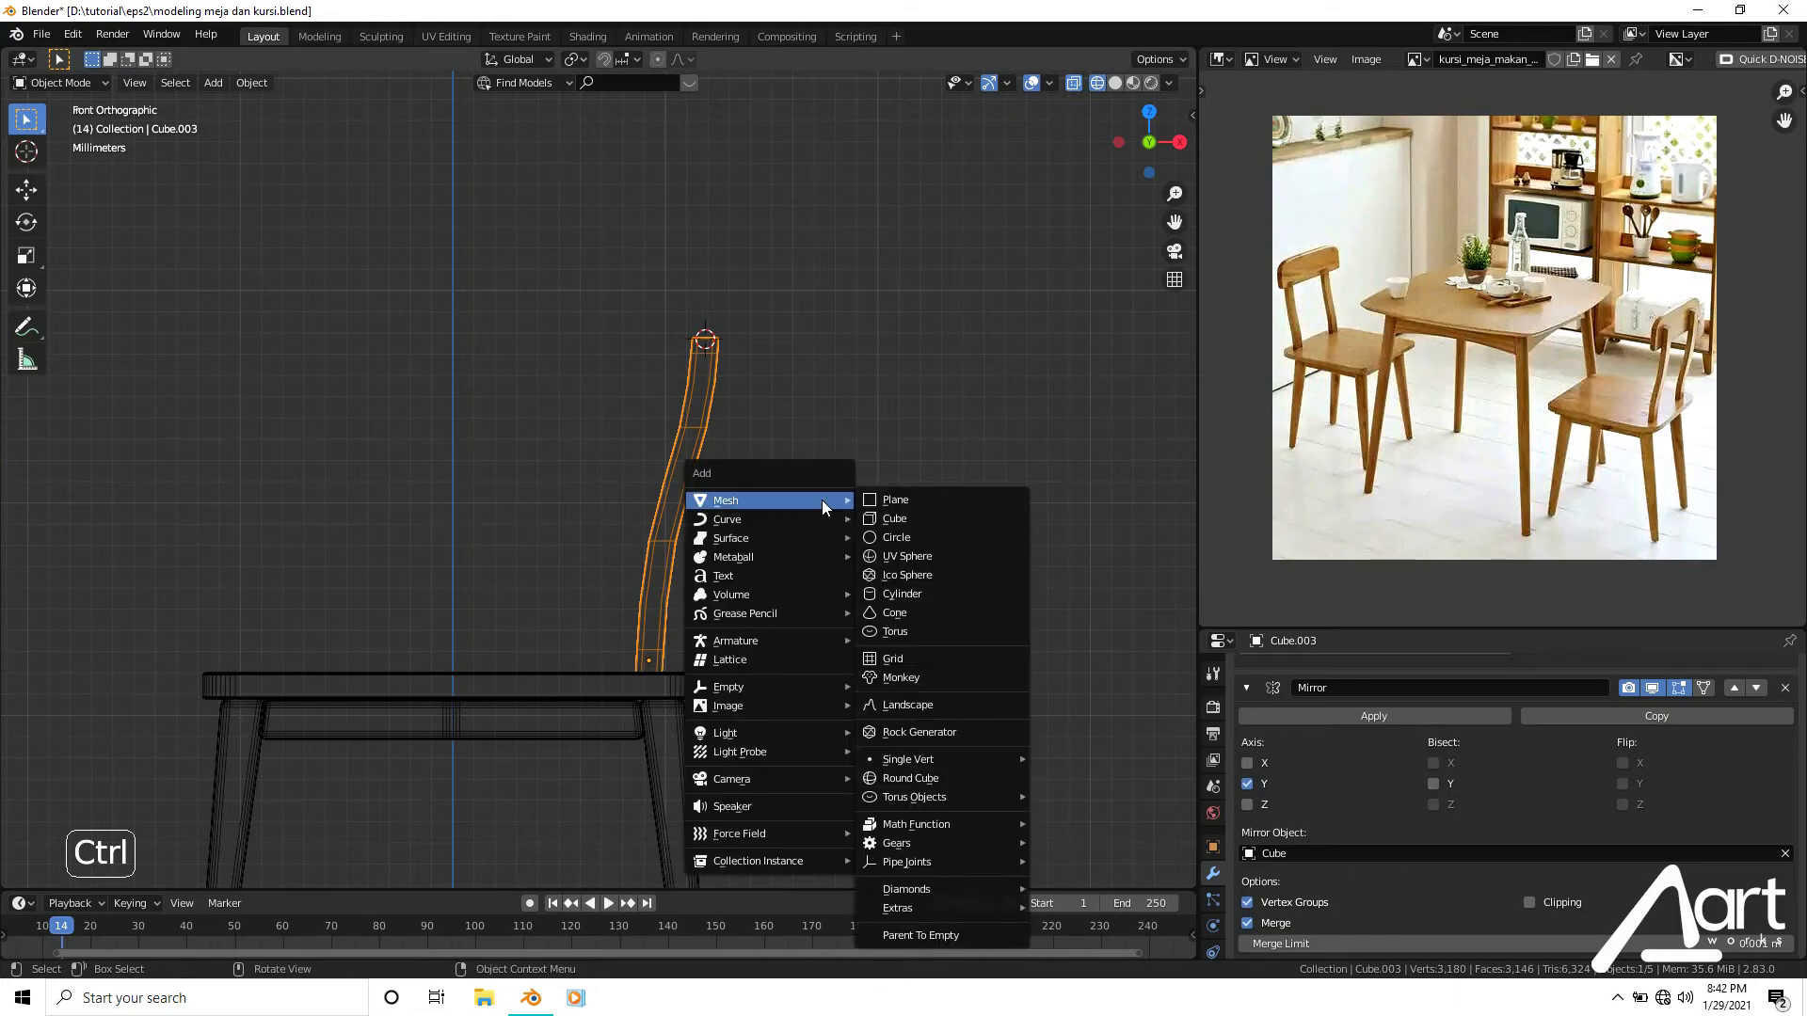
left_click(878, 522)
key("s")
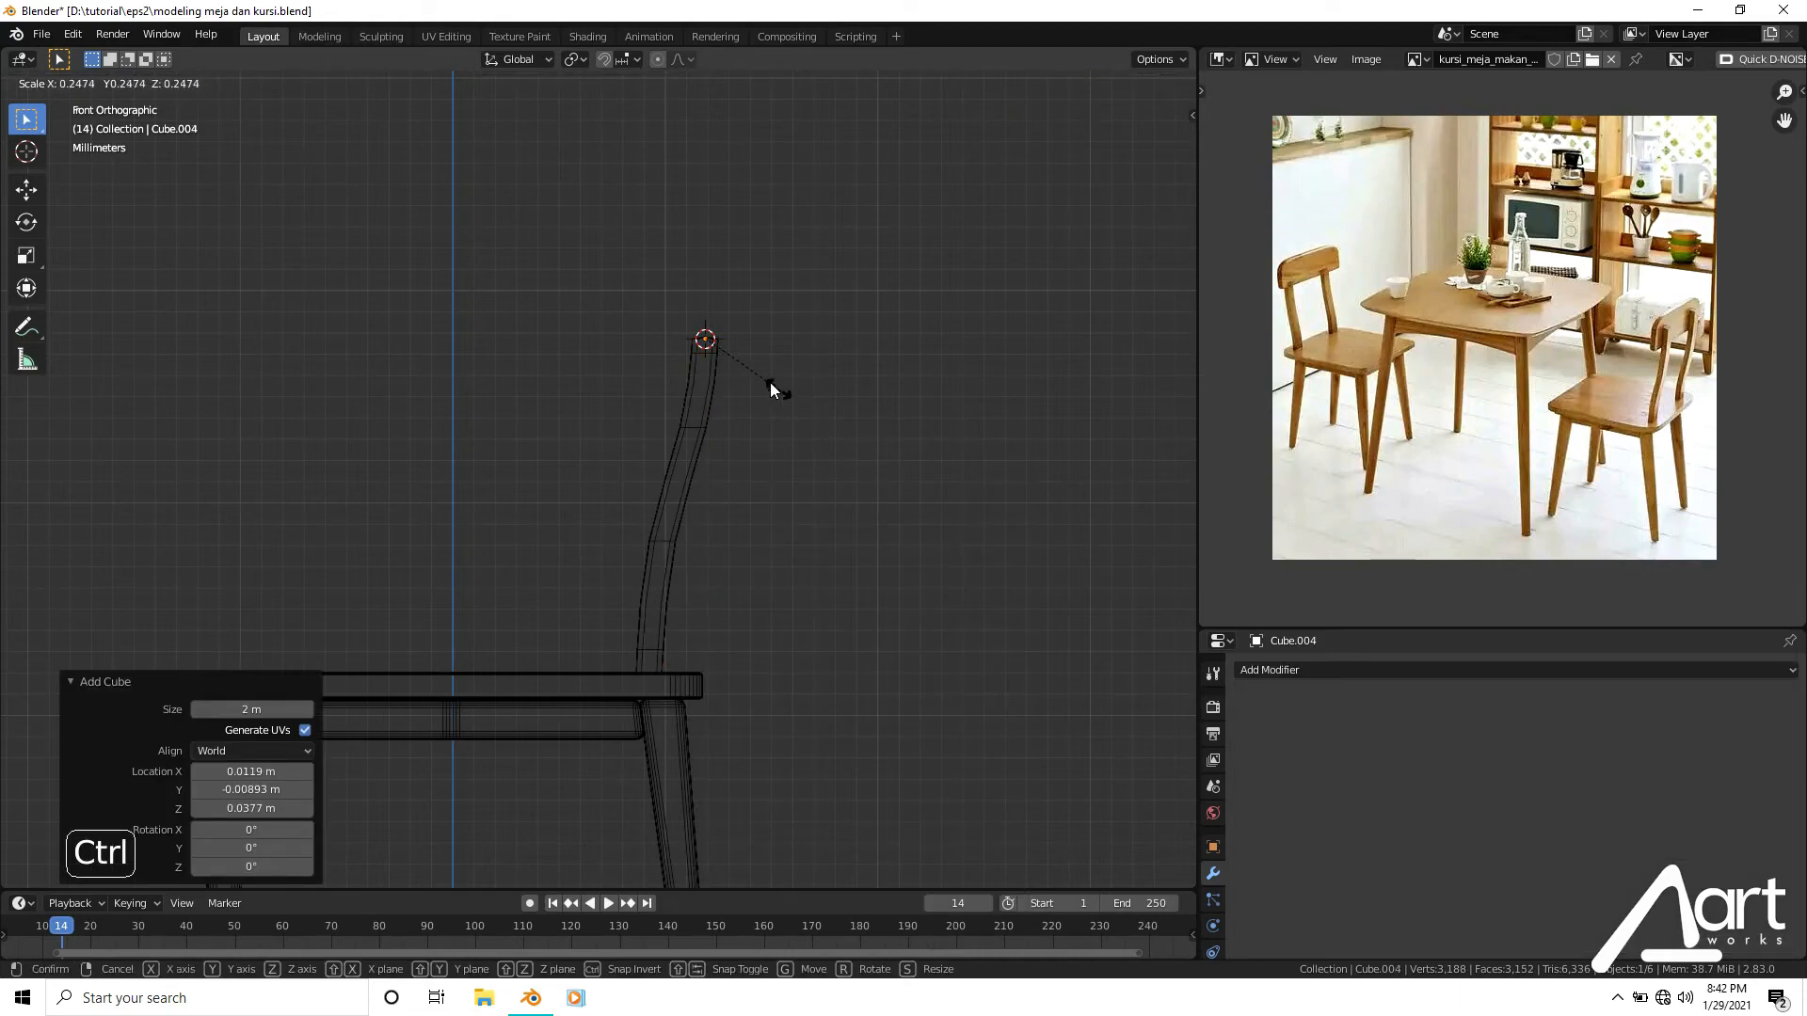
left_click(731, 346)
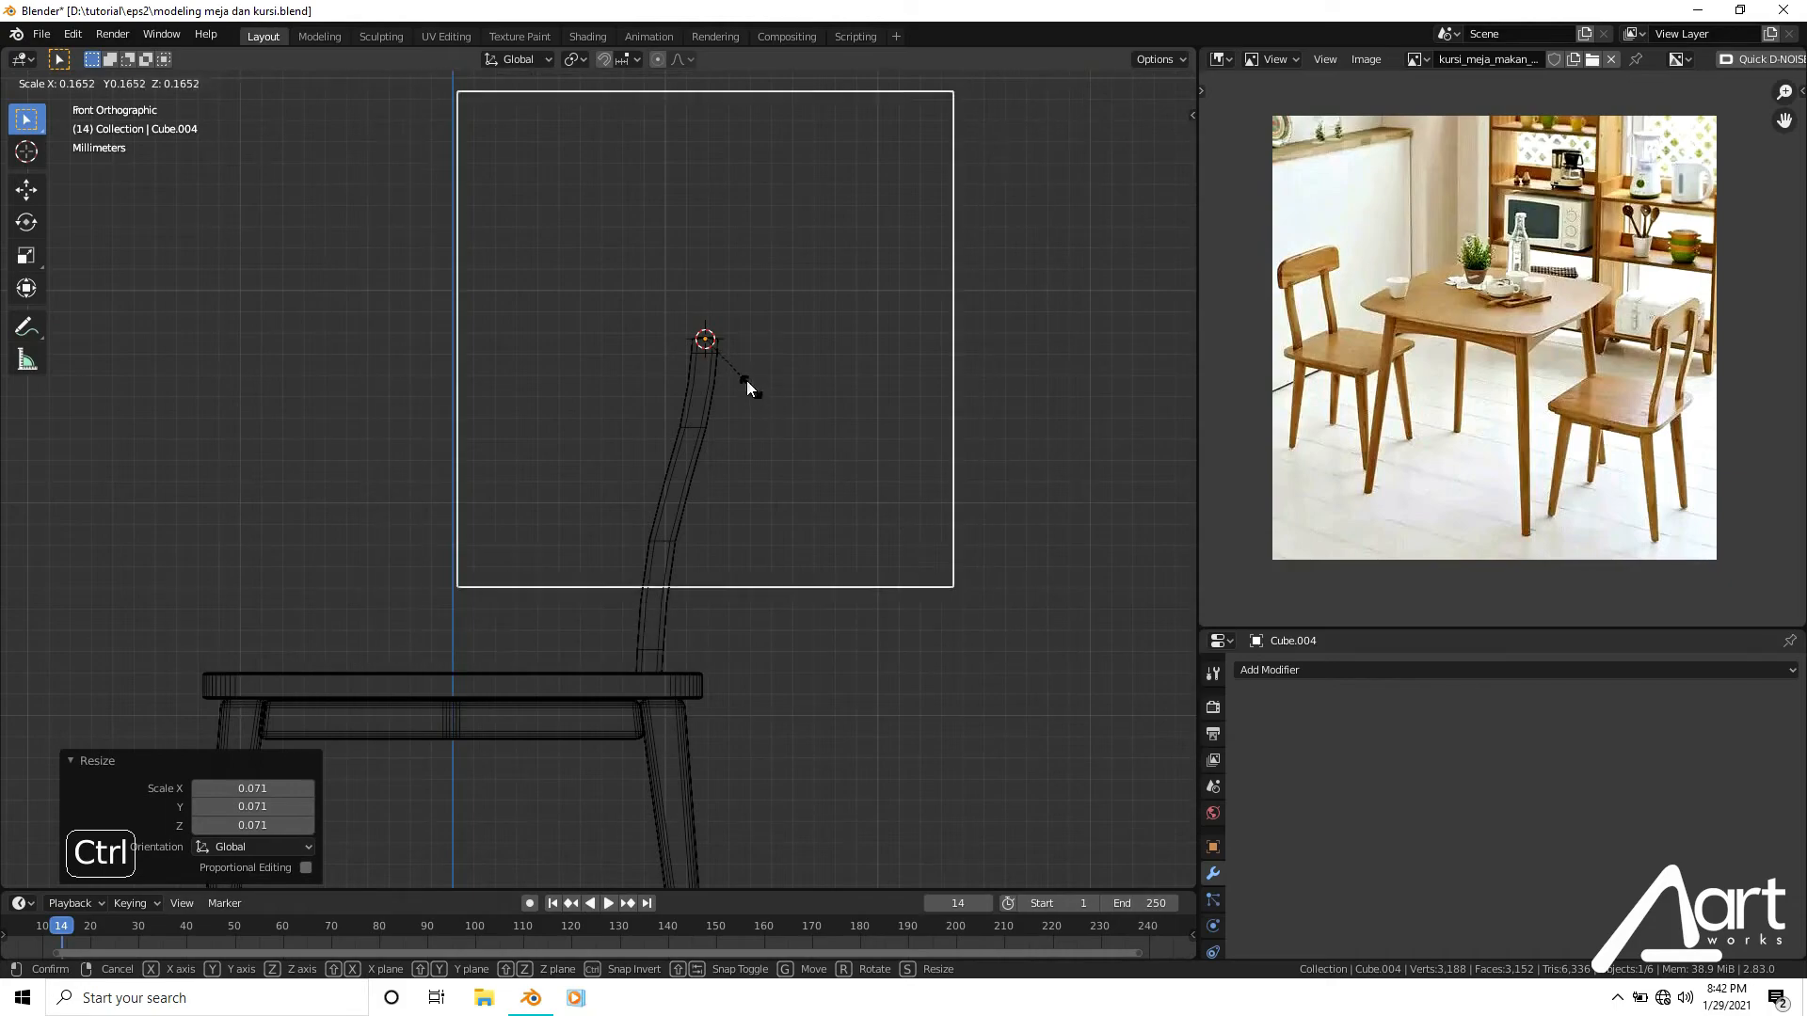
key("s")
left_click(815, 426)
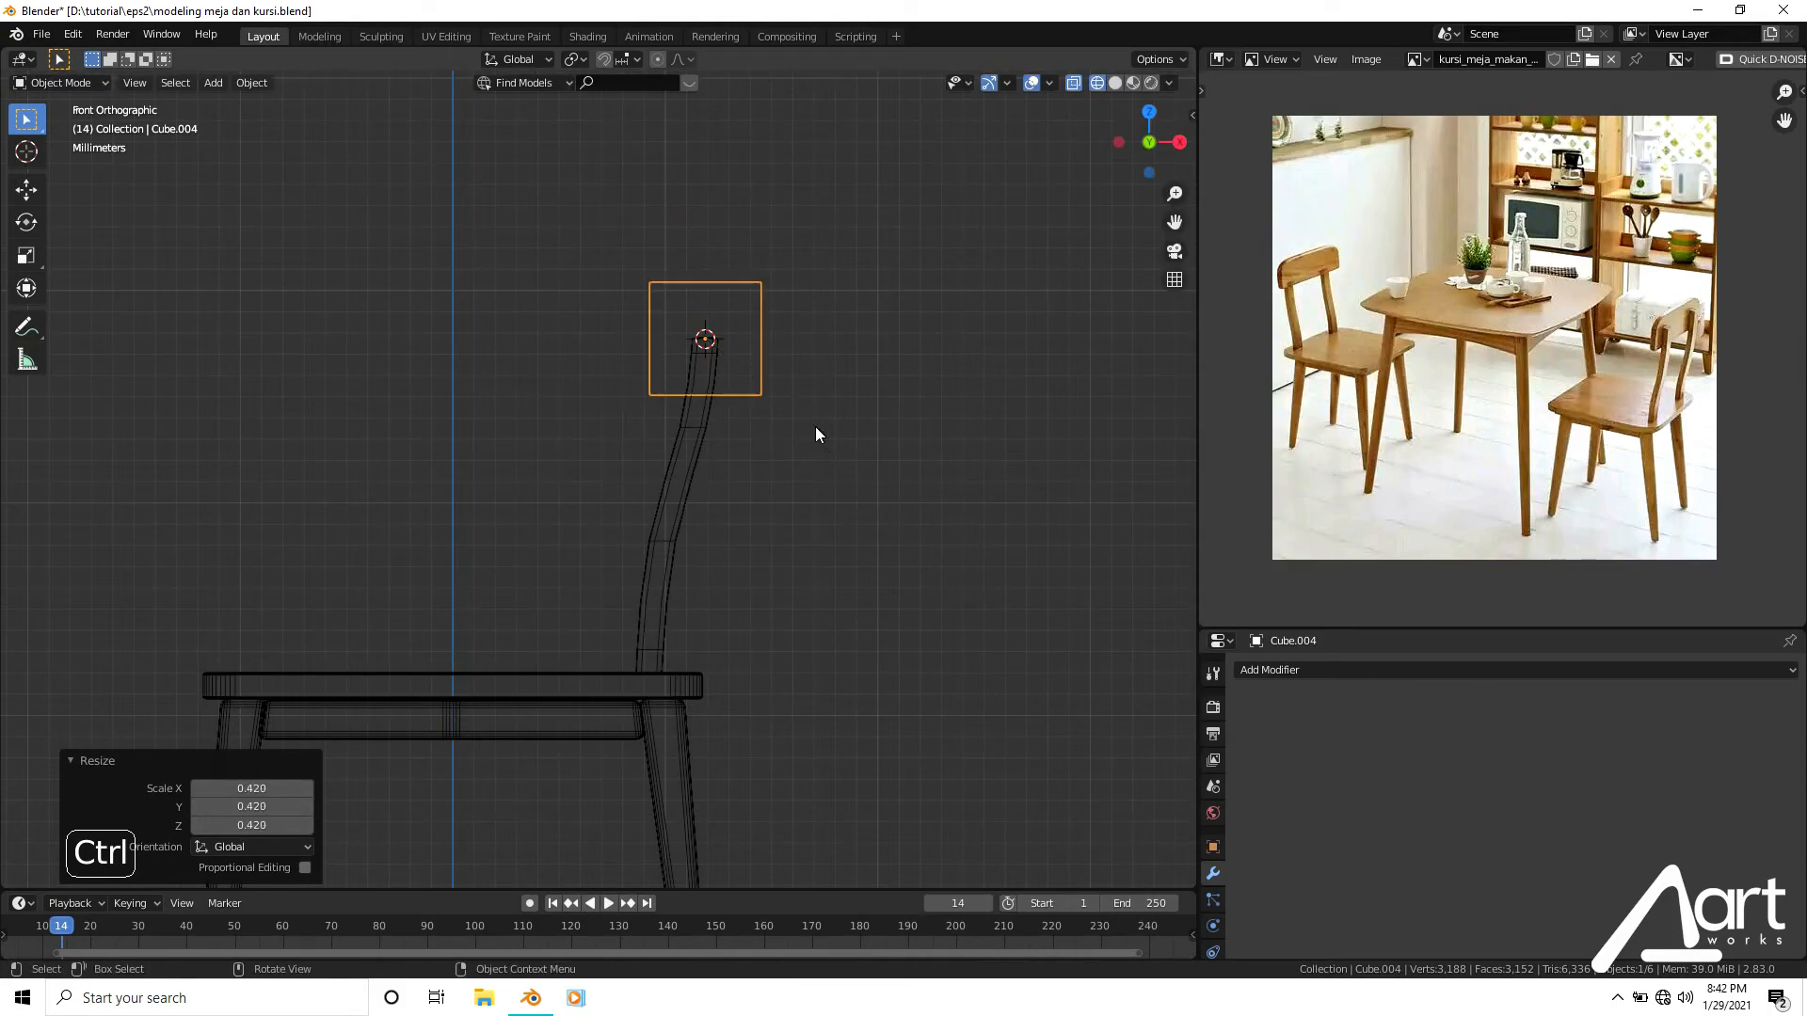
Move the cube about -0.0034 m along X in front of the post and lower it about 0.0004 m along Z.
key("g")
key("x")
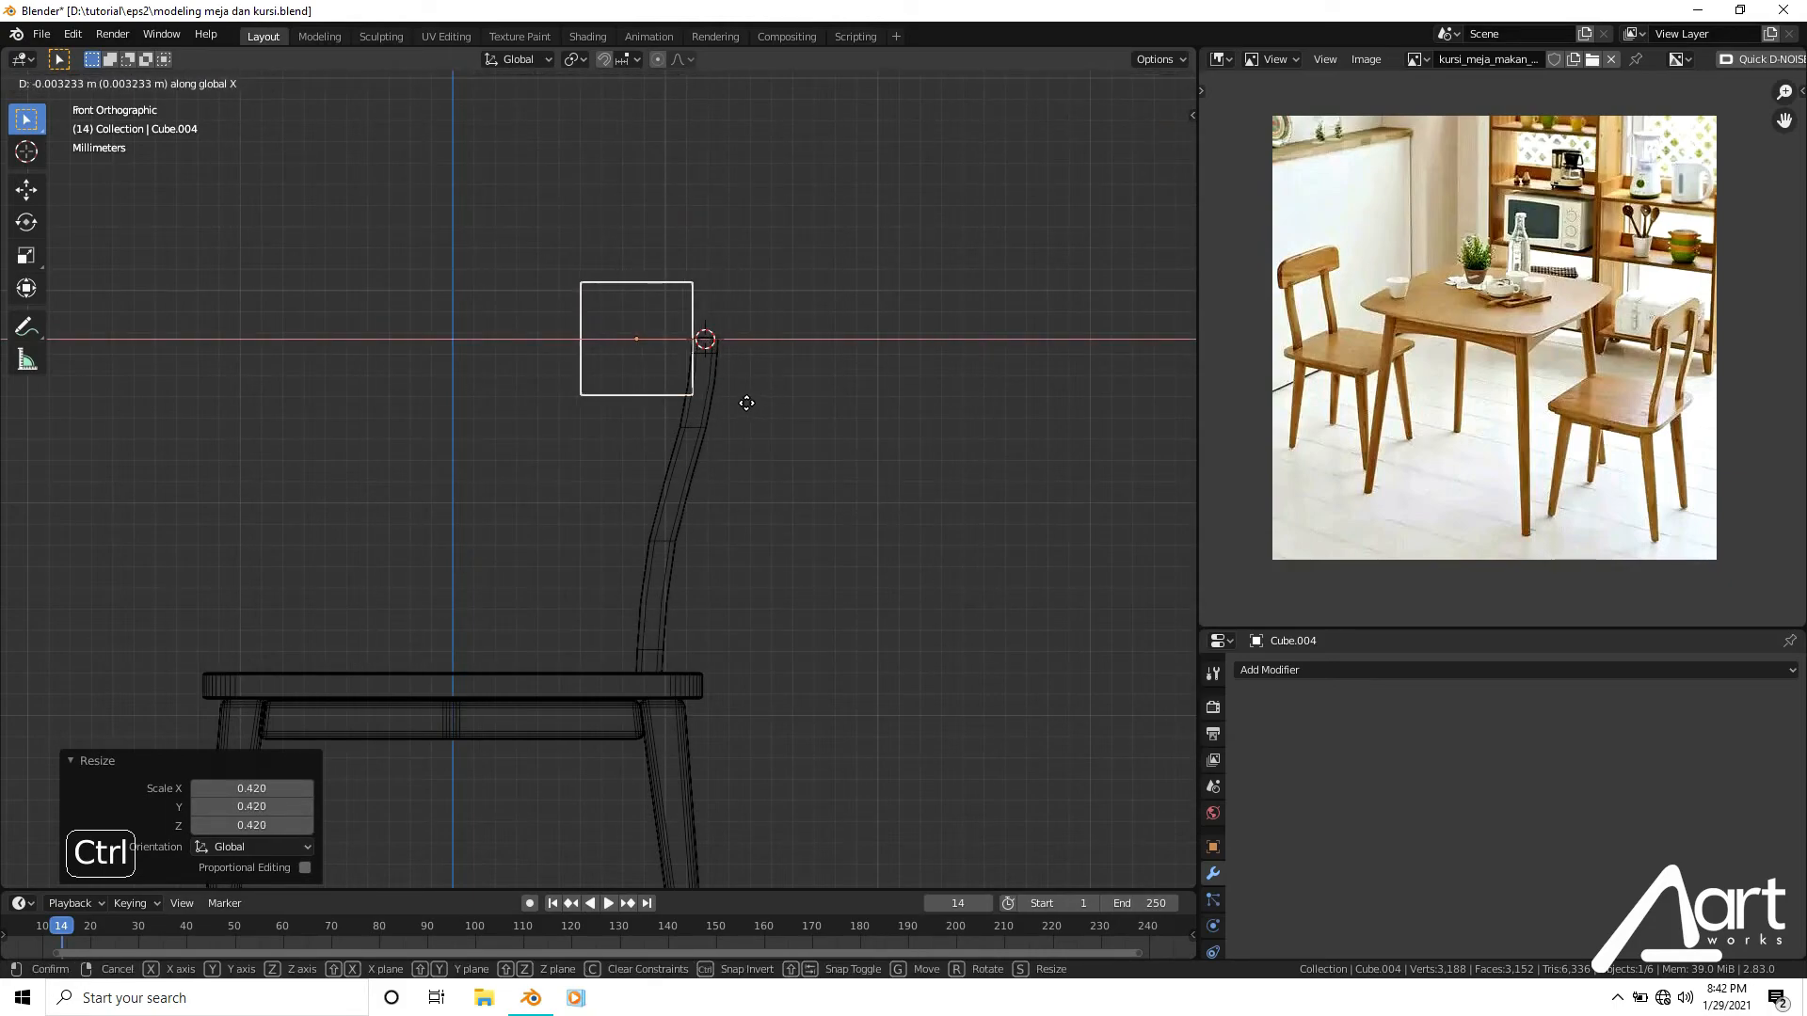
left_click(744, 399)
key("g")
key("z")
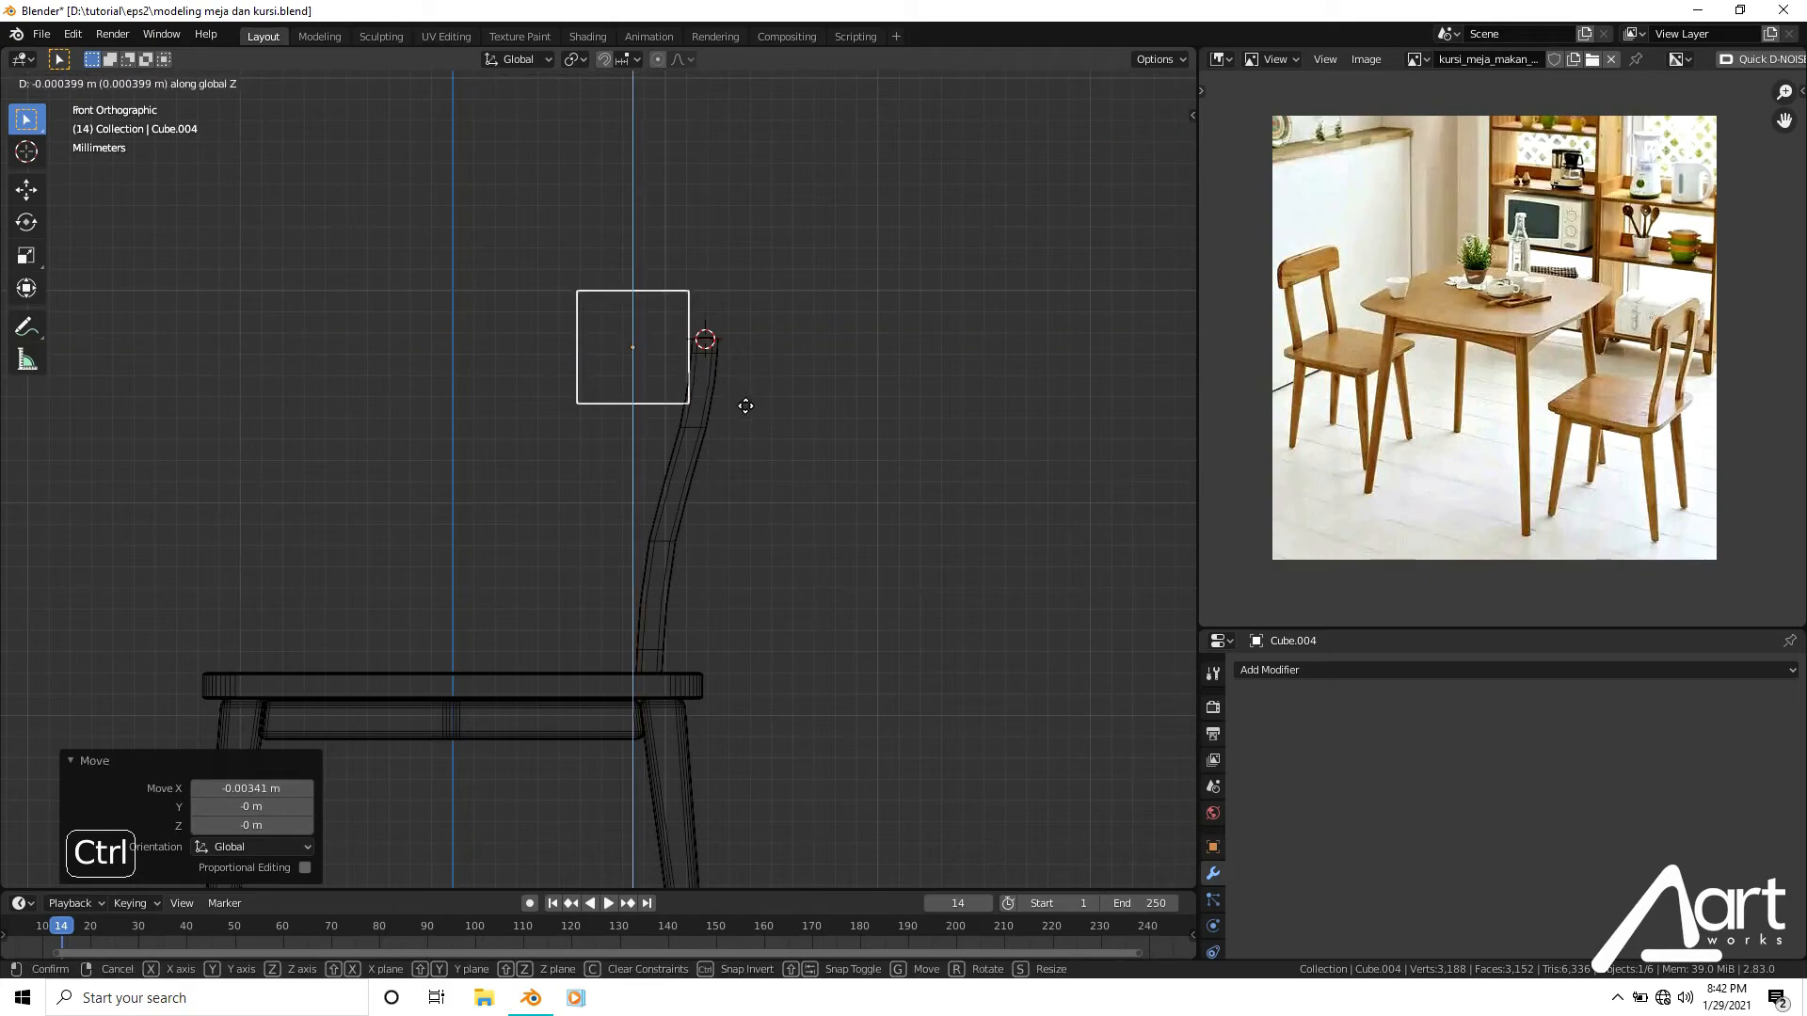
left_click(751, 415)
Thin the cube into a slat by moving its front-side vertices about 0.0044 m along X toward the post.
key("Tab")
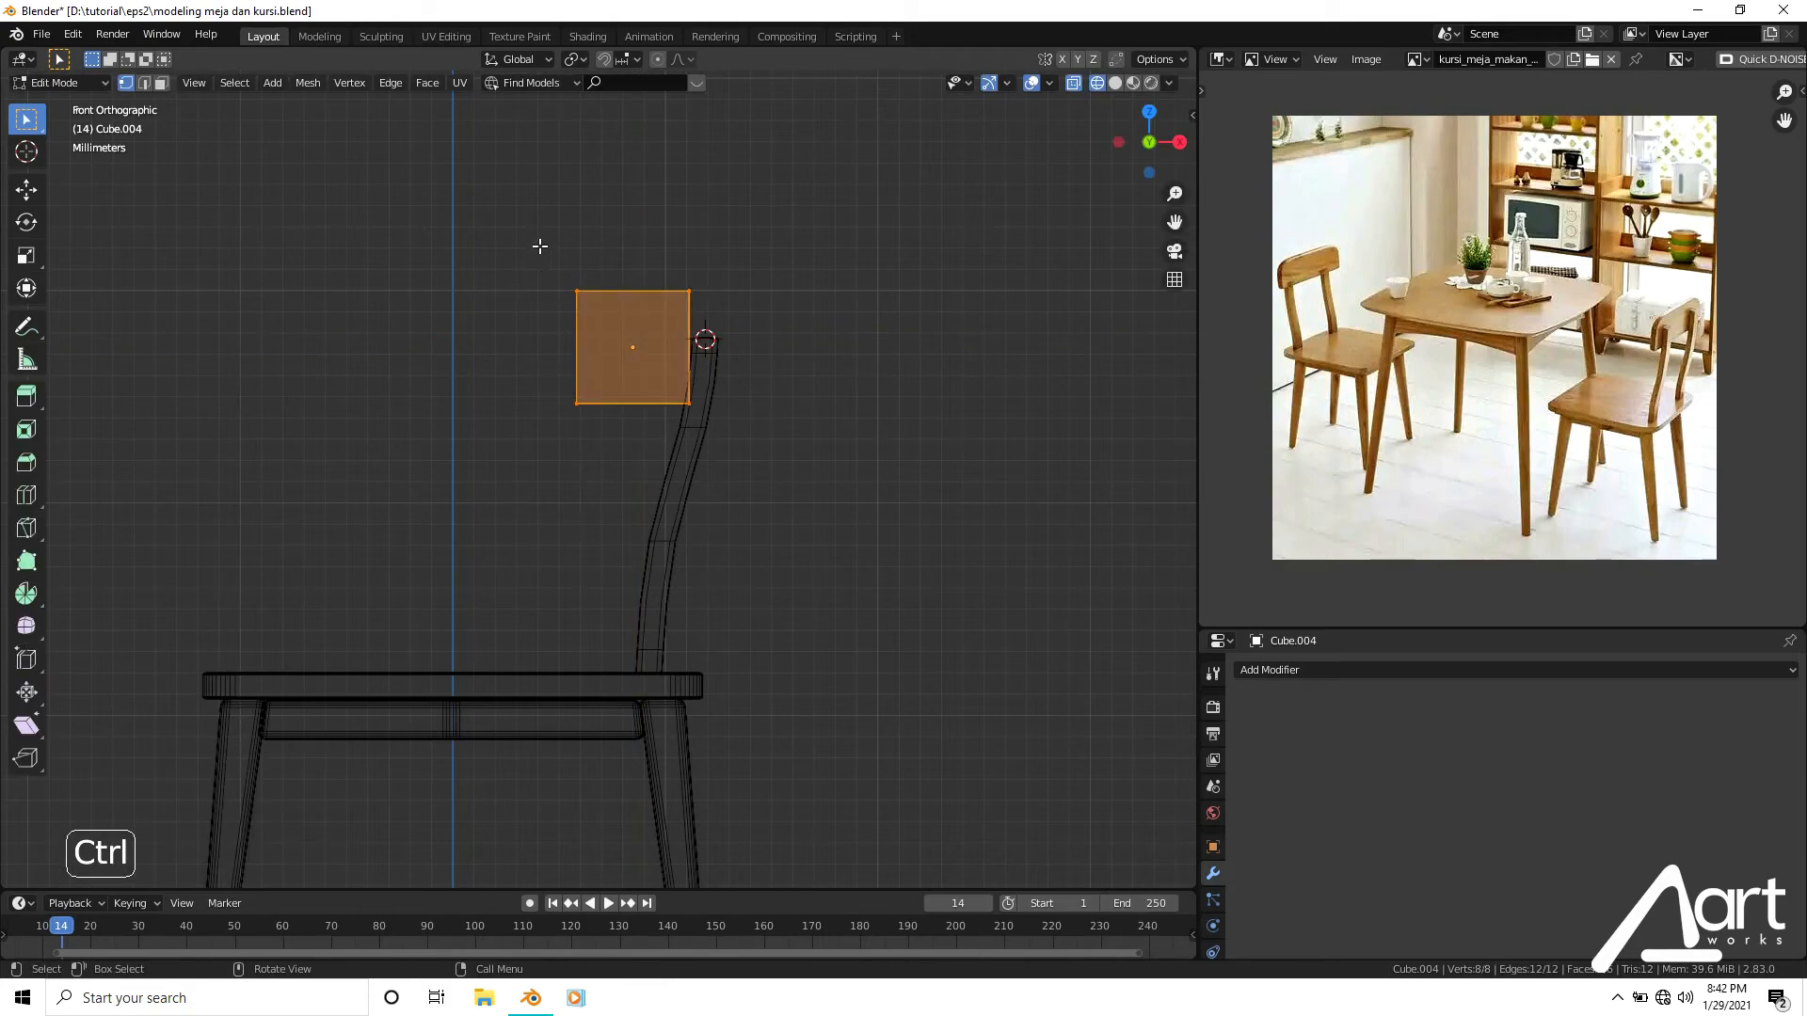
left_click_drag(539, 245, 600, 527)
key("g")
key("x")
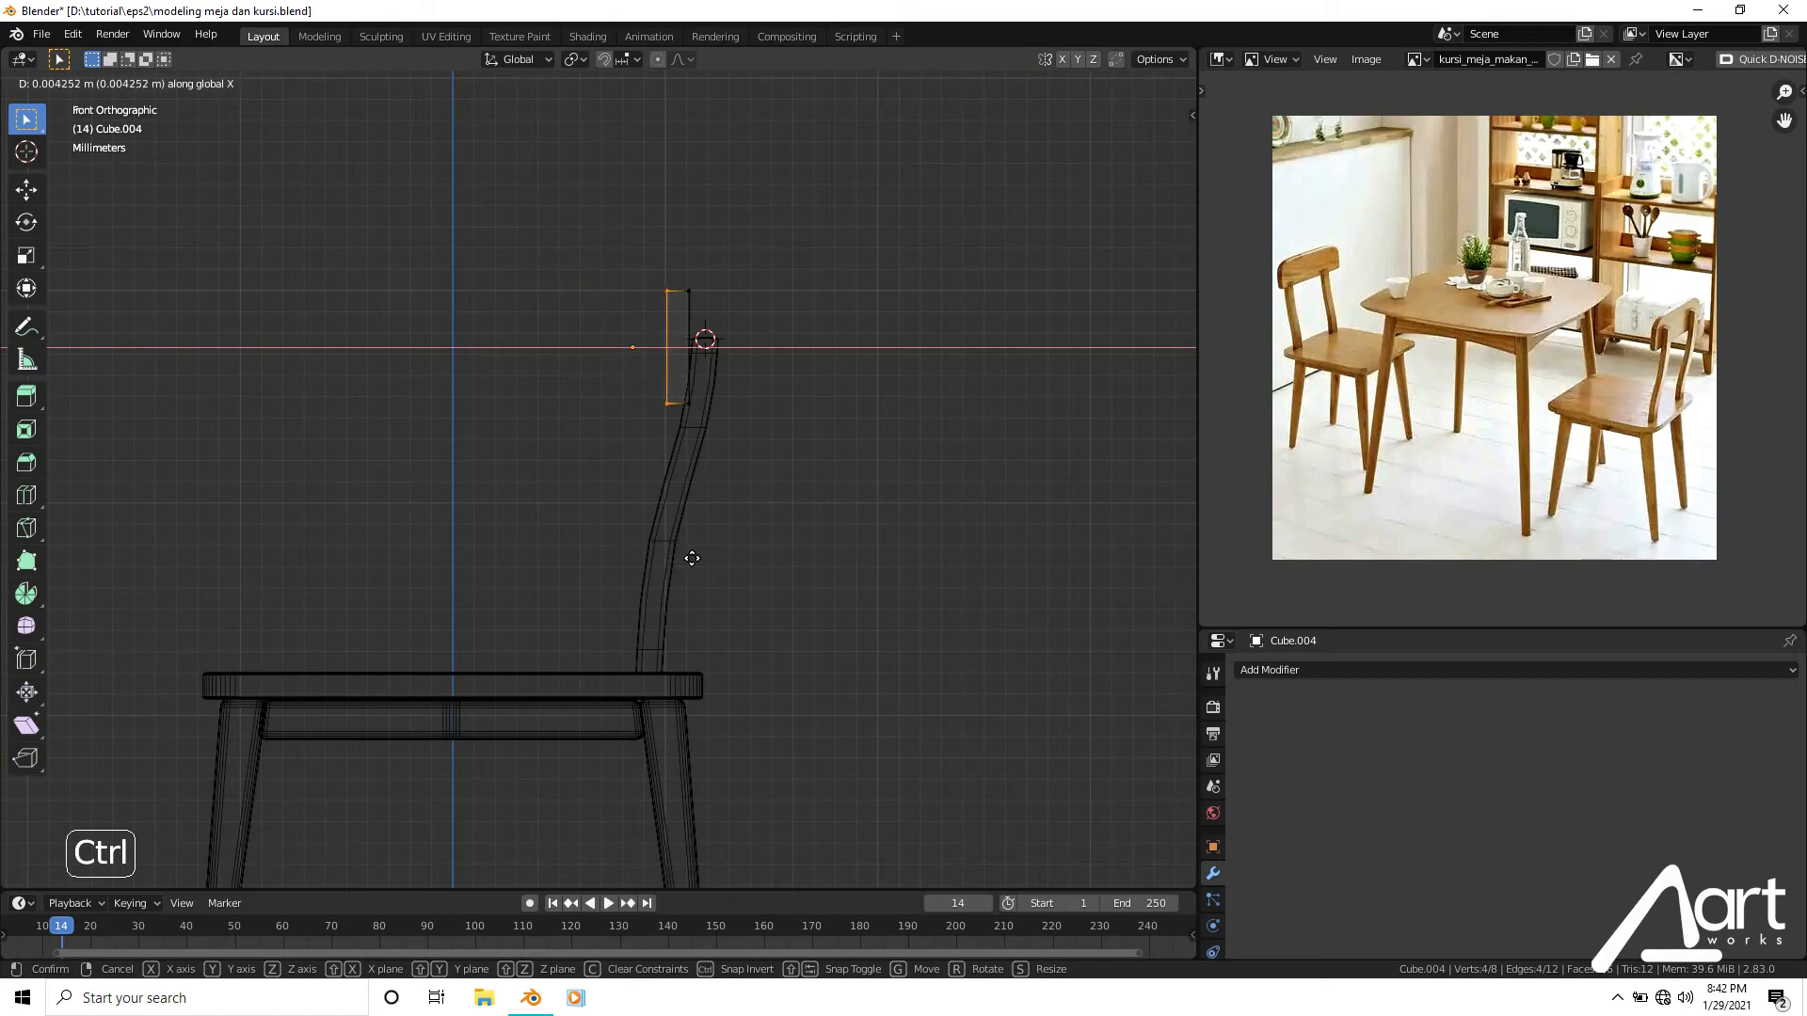
left_click(696, 561)
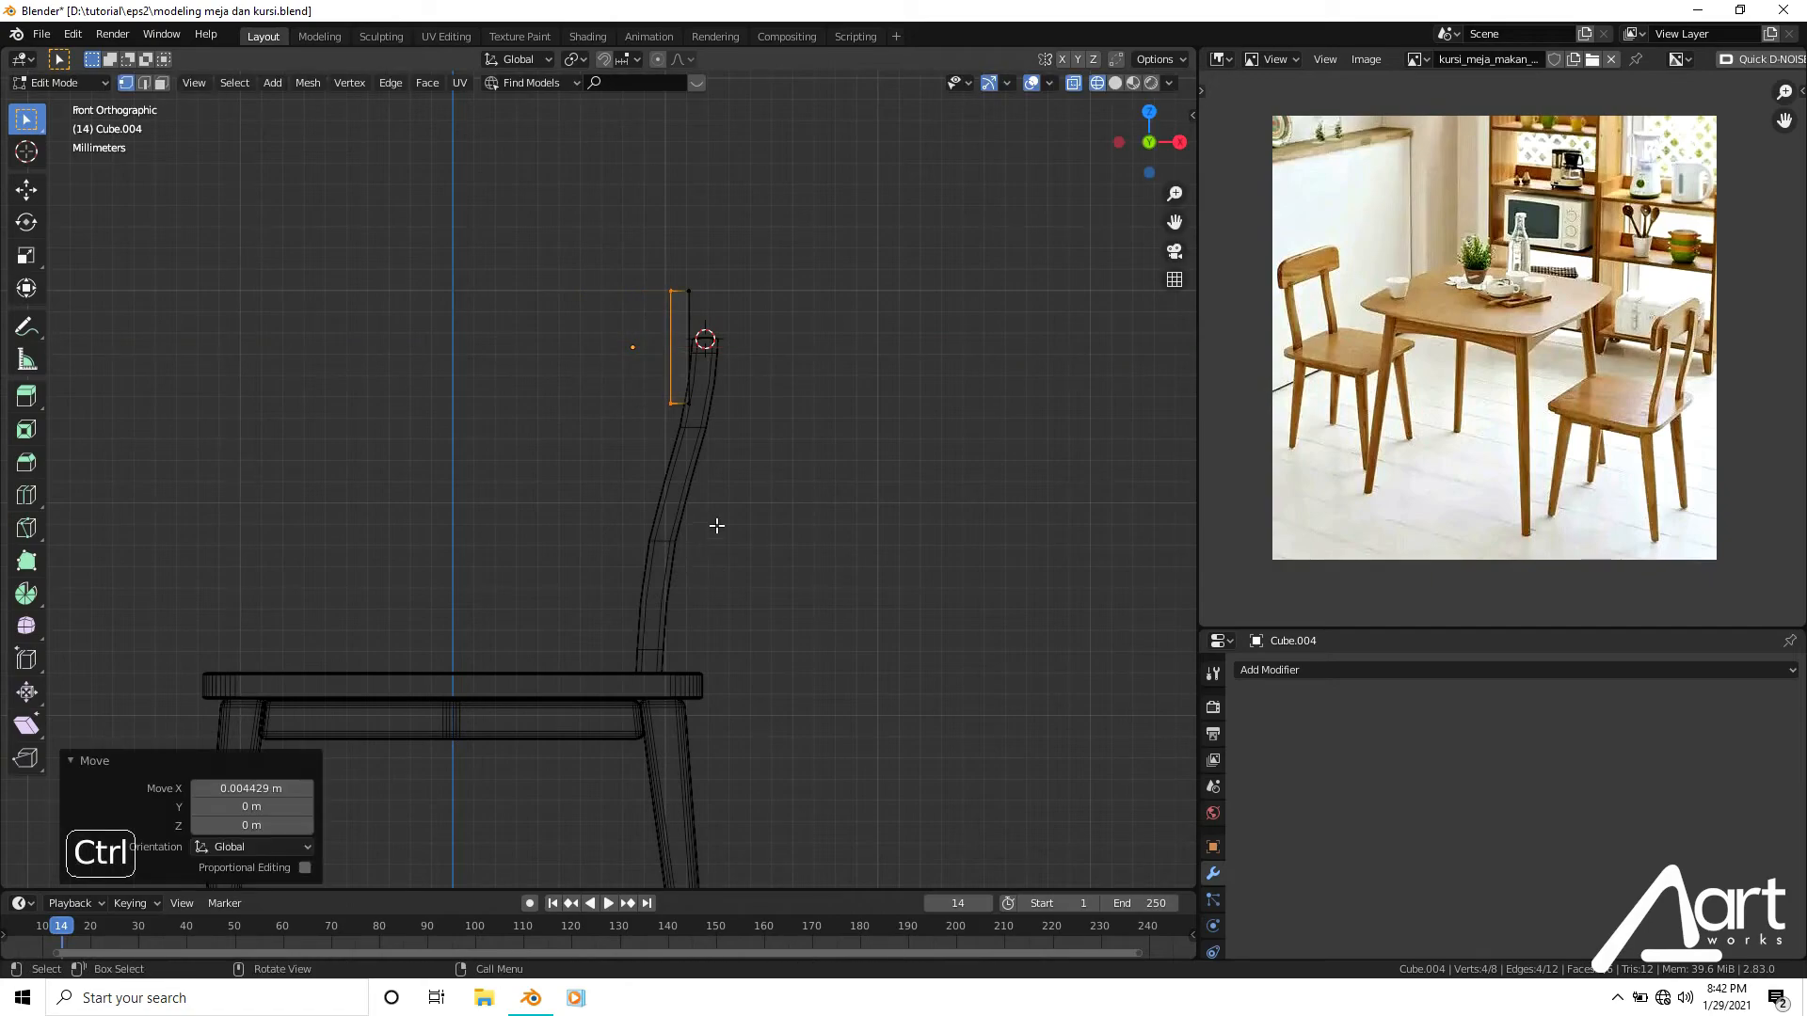
left_click_drag(647, 386, 706, 433)
scroll(766, 477, "up", 1)
key("g")
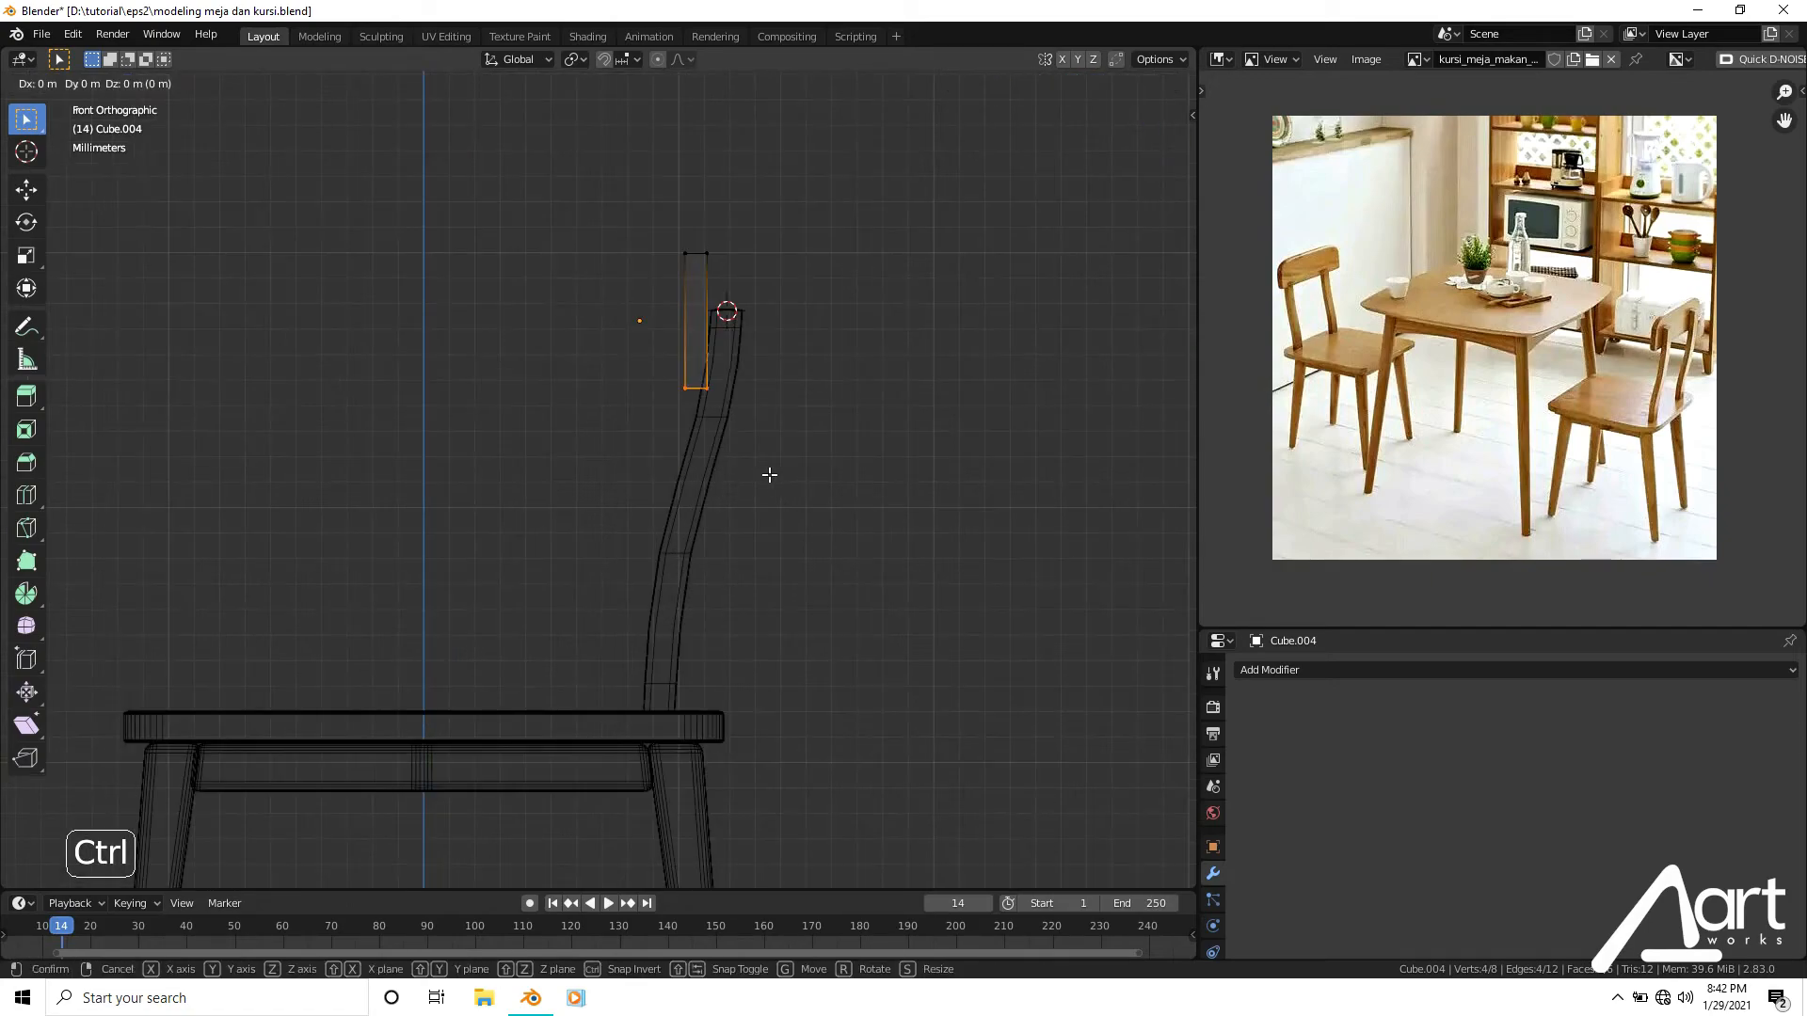
key("x")
key("ctrl+z")
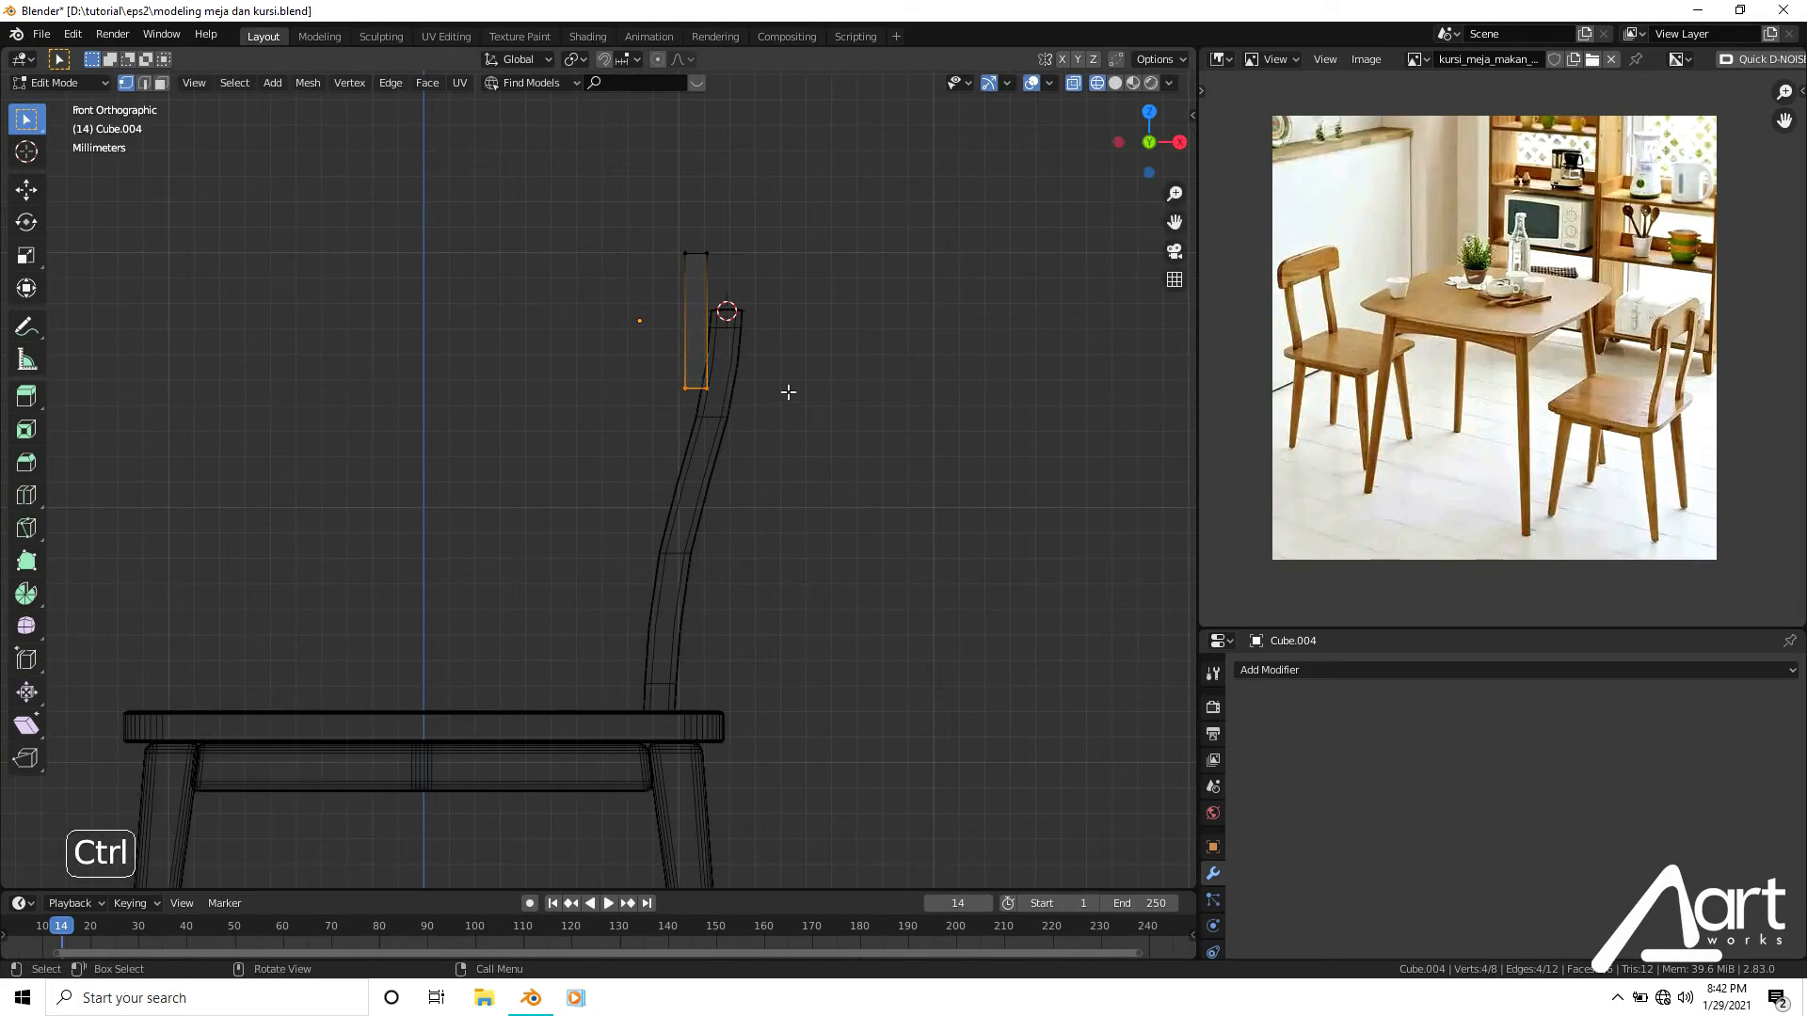
In Object Mode, move the slat about -0.0002 m along X, slightly away from the post.
middle_click_drag(790, 401, 786, 469, "shift")
scroll(785, 471, "up", 2)
key("Tab")
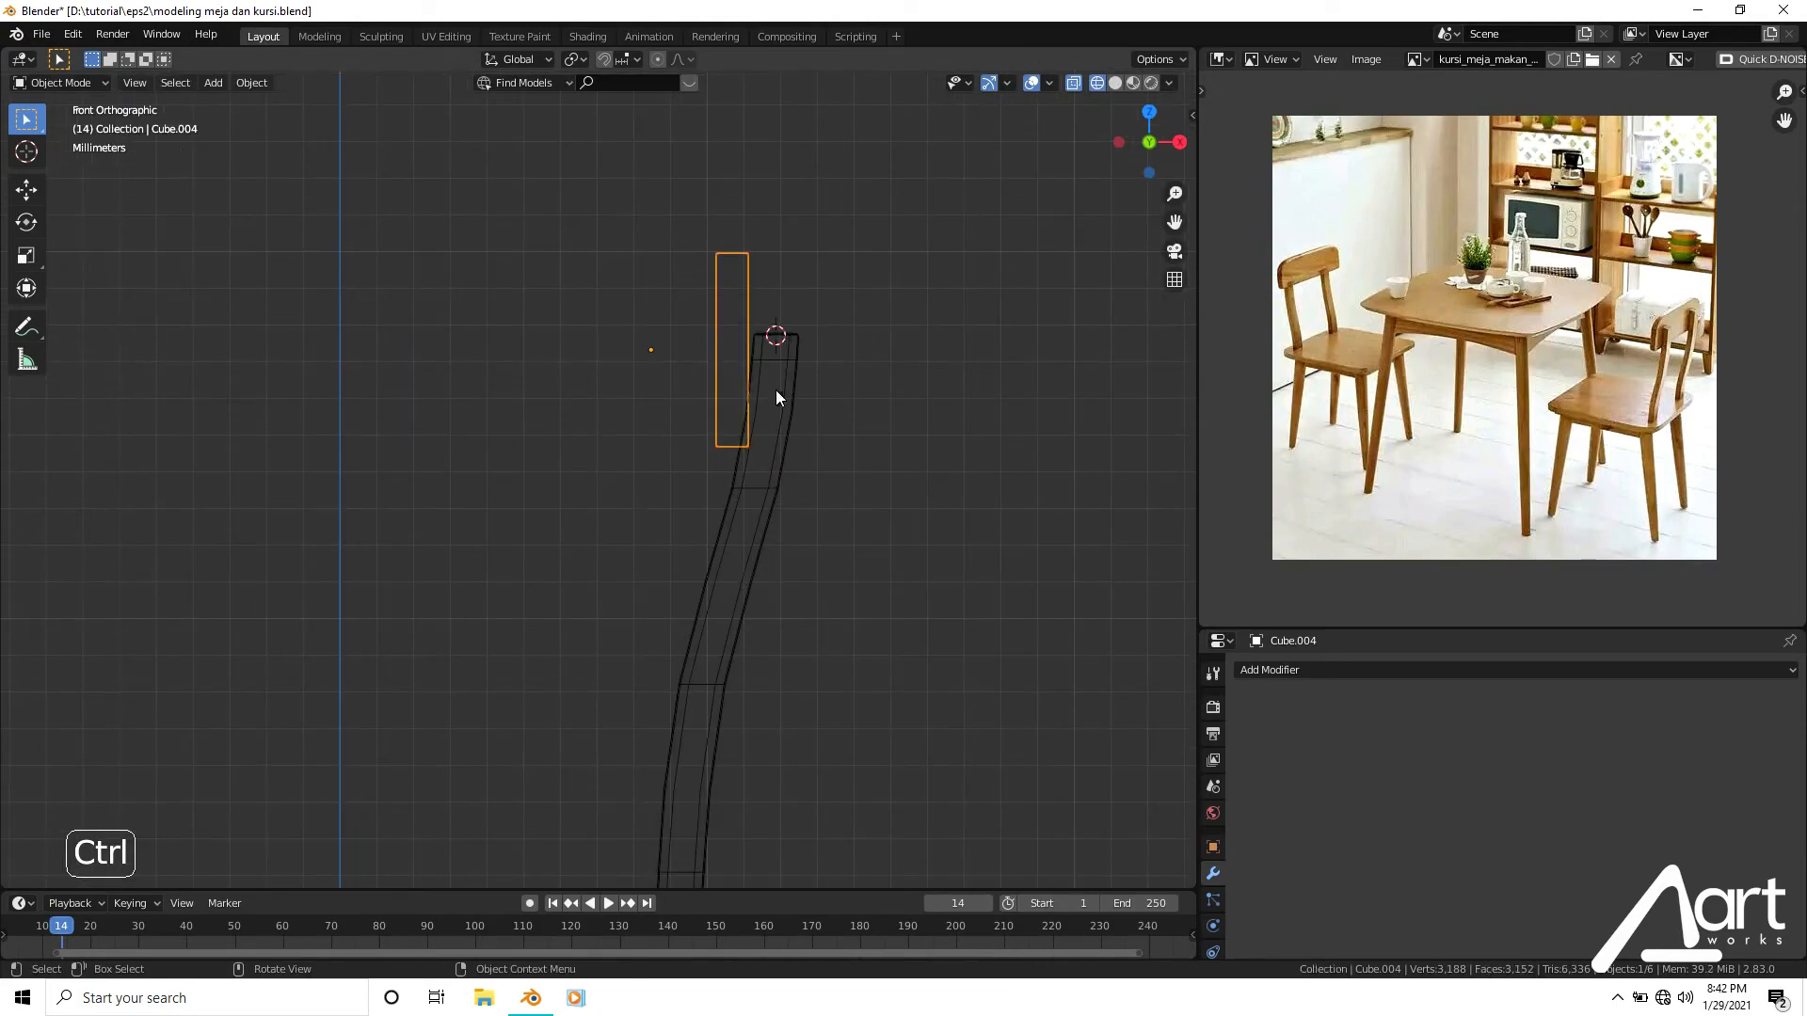
key("g")
key("x")
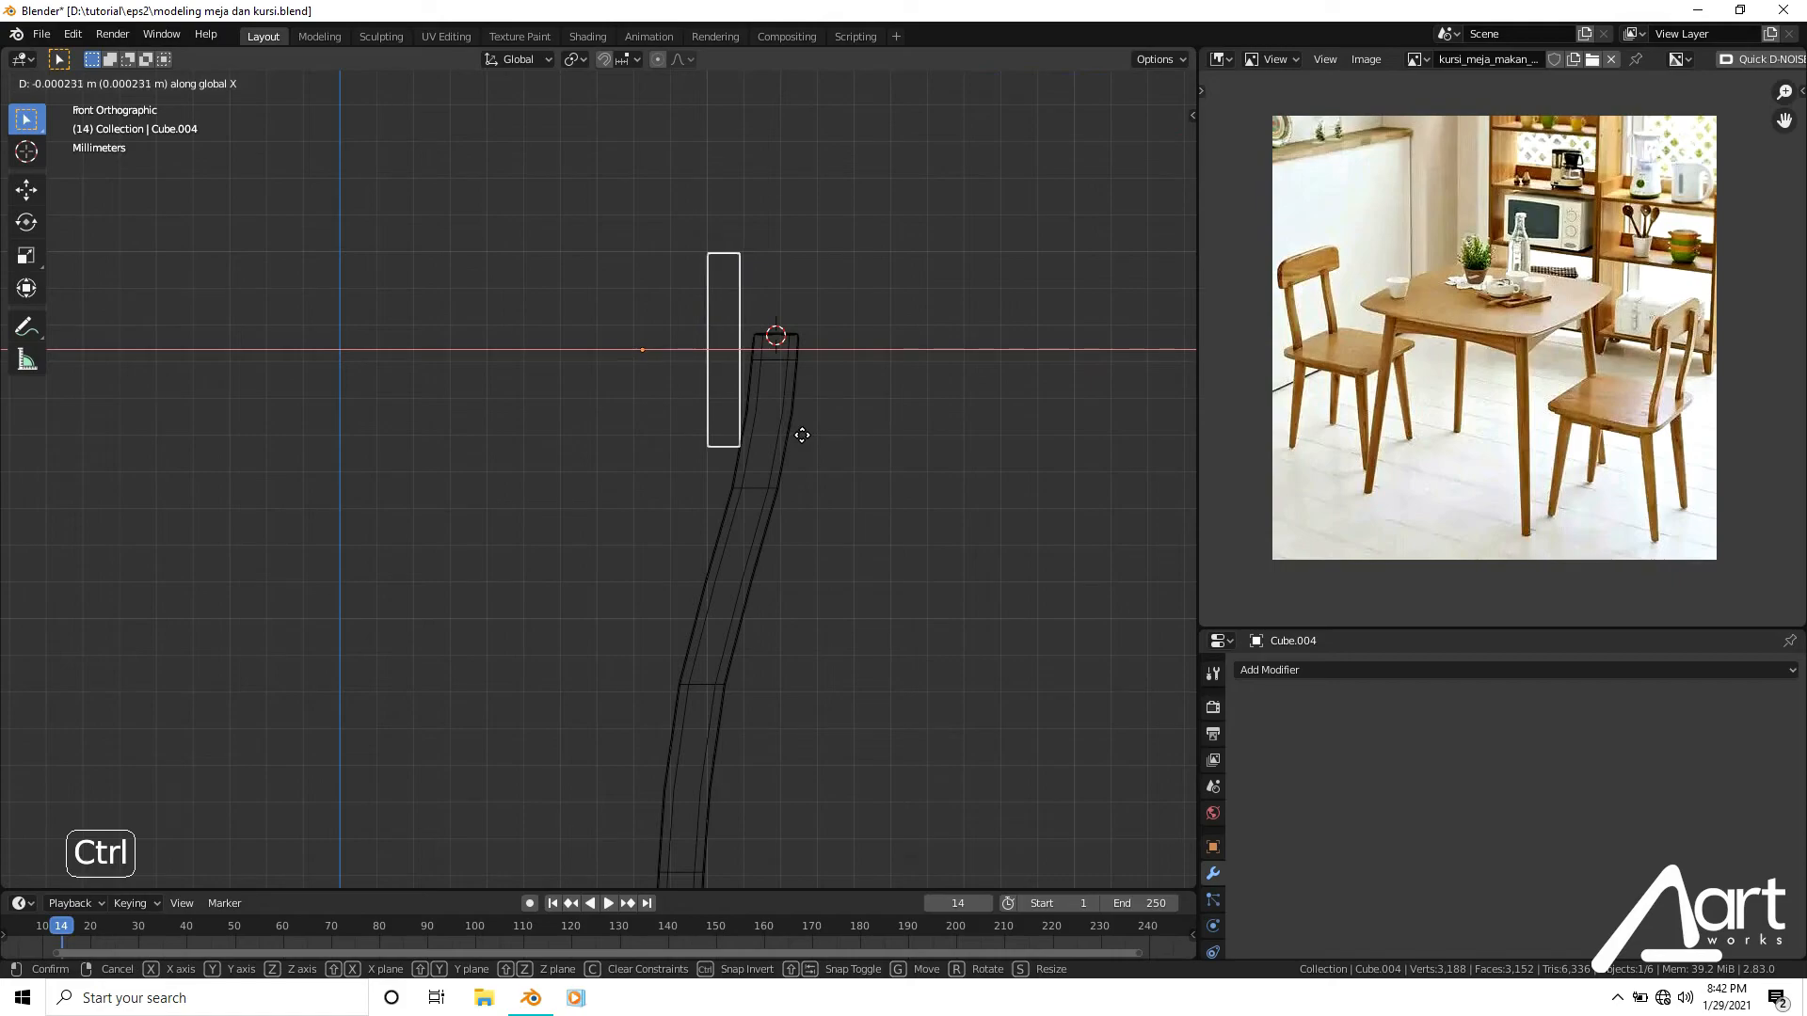
left_click(802, 436)
Tilt the slat backward by moving its top vertices about 0.0006 m along X, and view the chair back in wireframe.
key("Tab")
left_click_drag(695, 234, 810, 323)
key("g")
key("x")
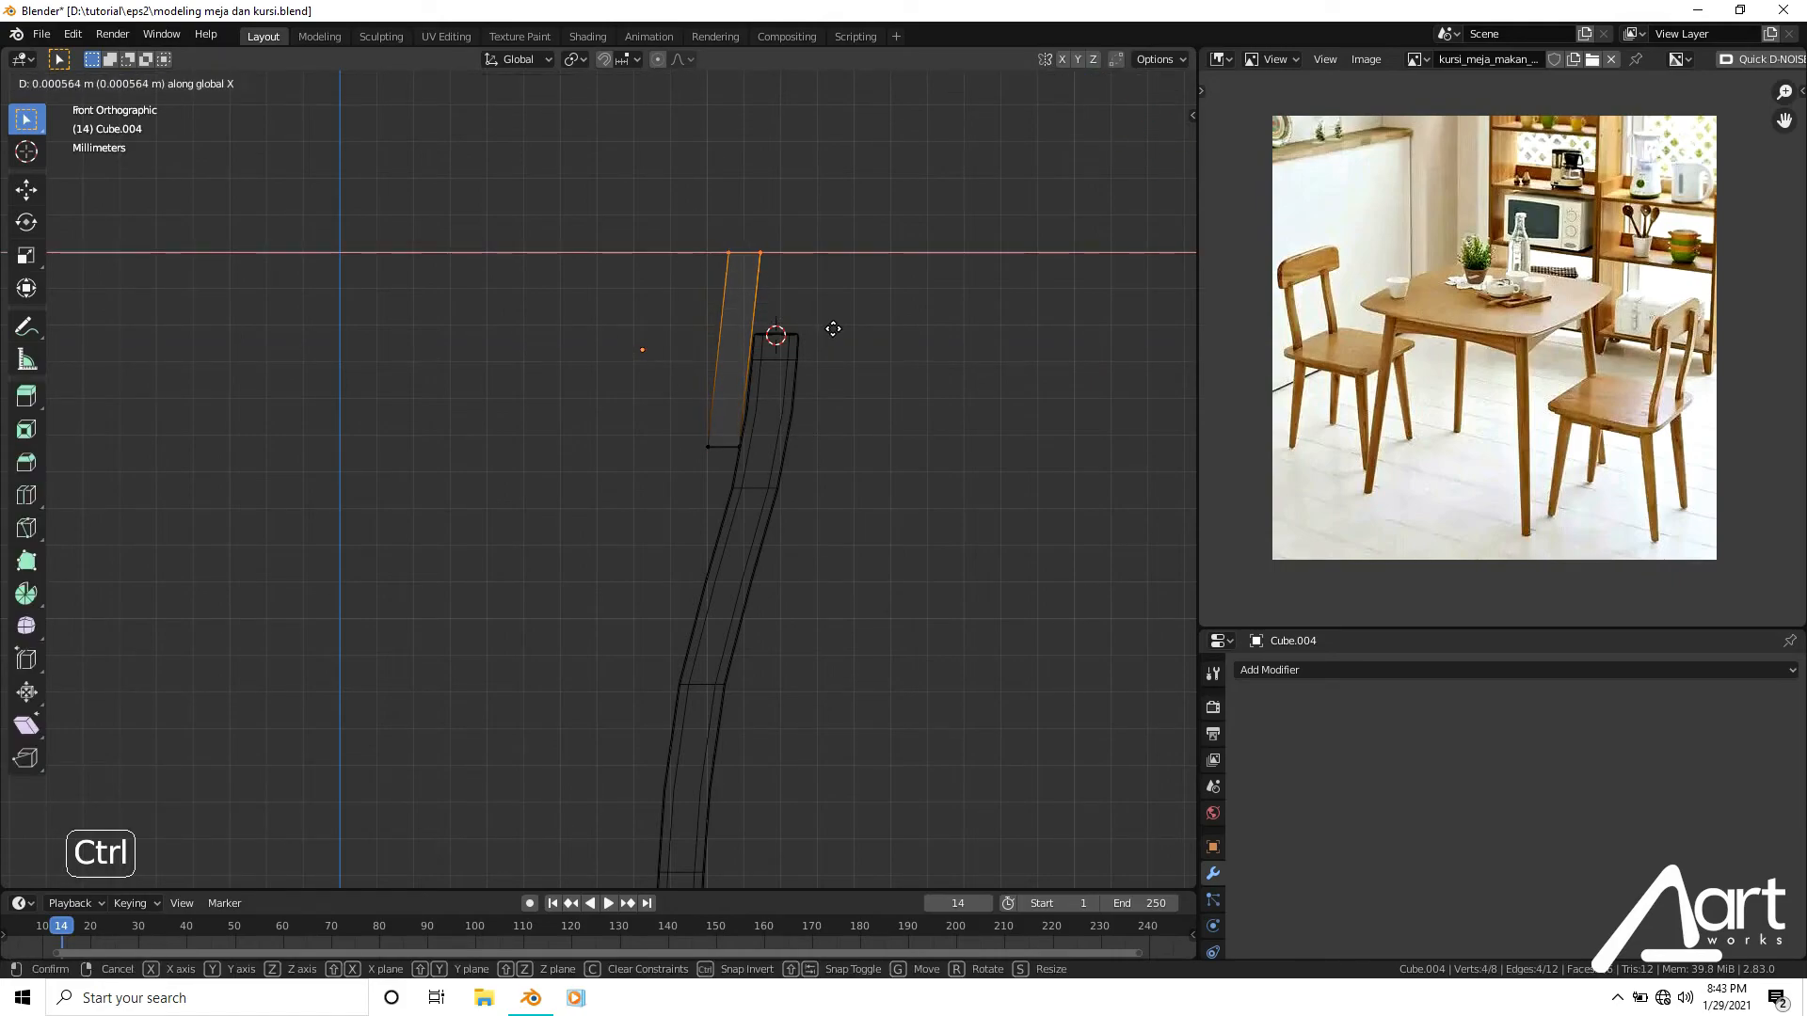
left_click(832, 328)
mouse_move(816, 376)
middle_mouse_down()
mouse_move(697, 452)
mouse_move(666, 517)
mouse_move(565, 499)
middle_mouse_up()
key("shift+z")
key("shift+z")
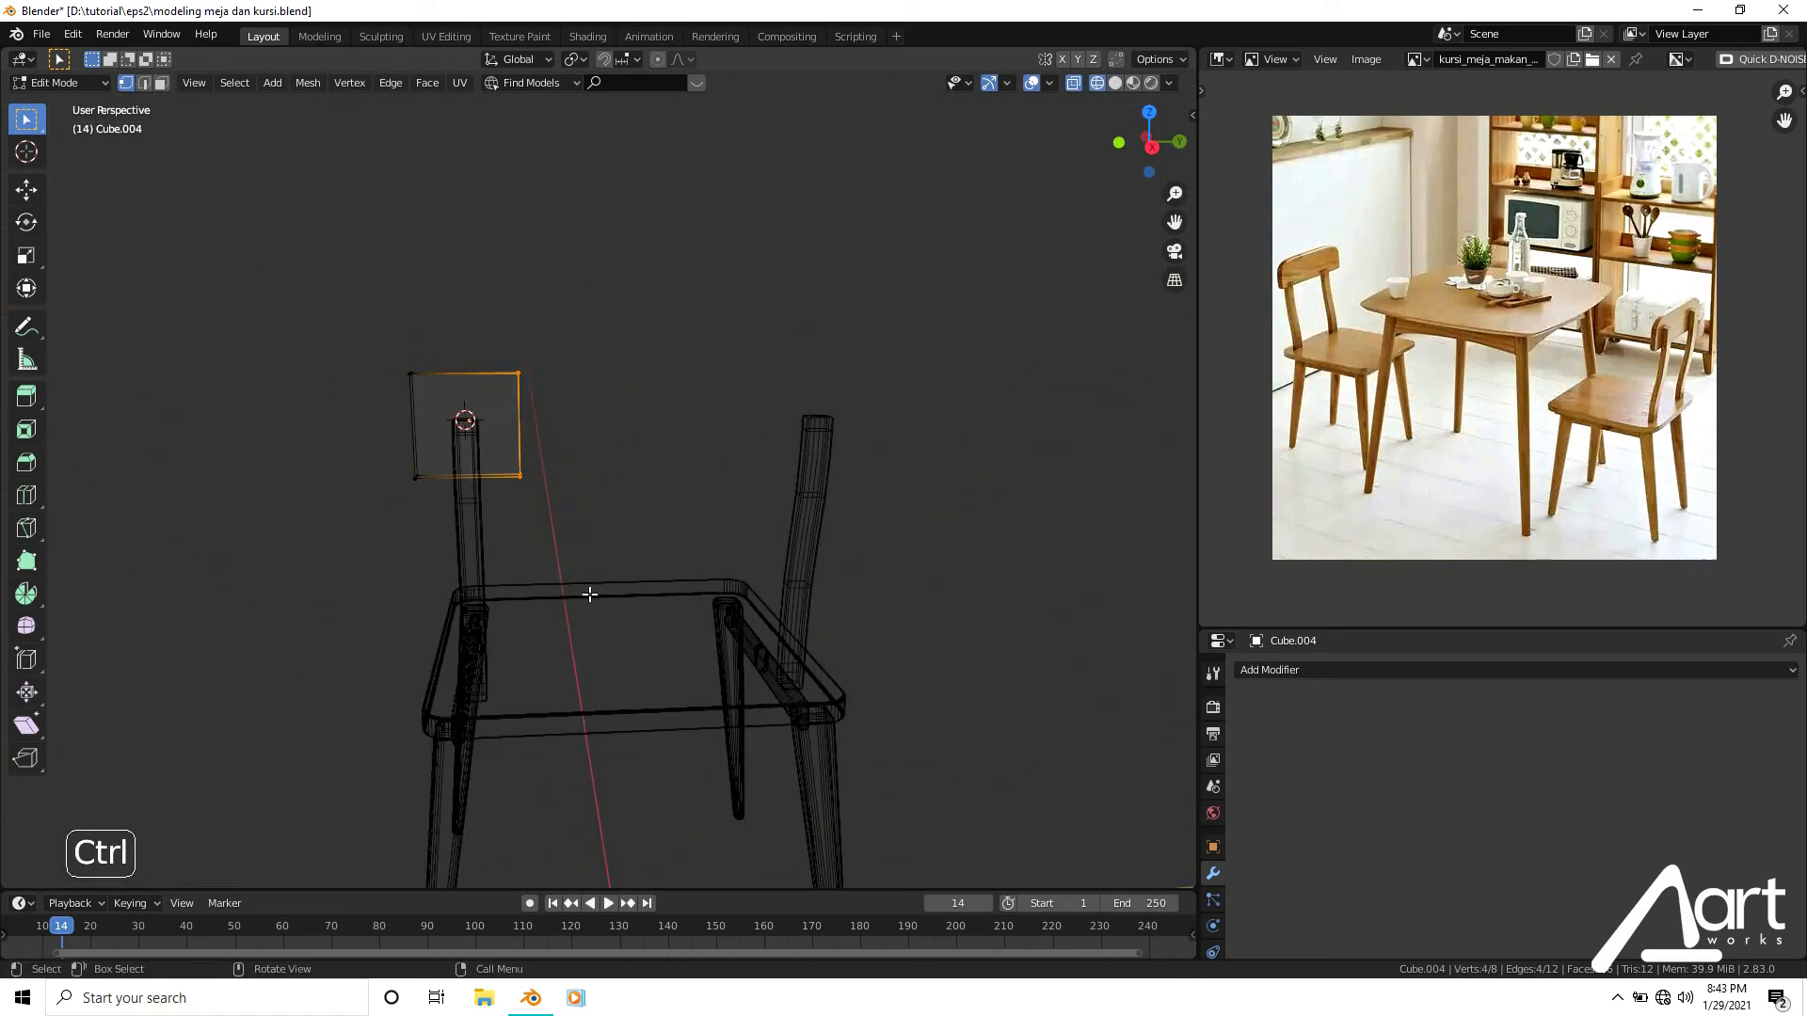
key("g")
key("x")
left_click(650, 599)
key("ctrl+z")
Stretch the slat across both posts by moving its selected end vertices about 0.0179 m along Y.
key("g")
key("x")
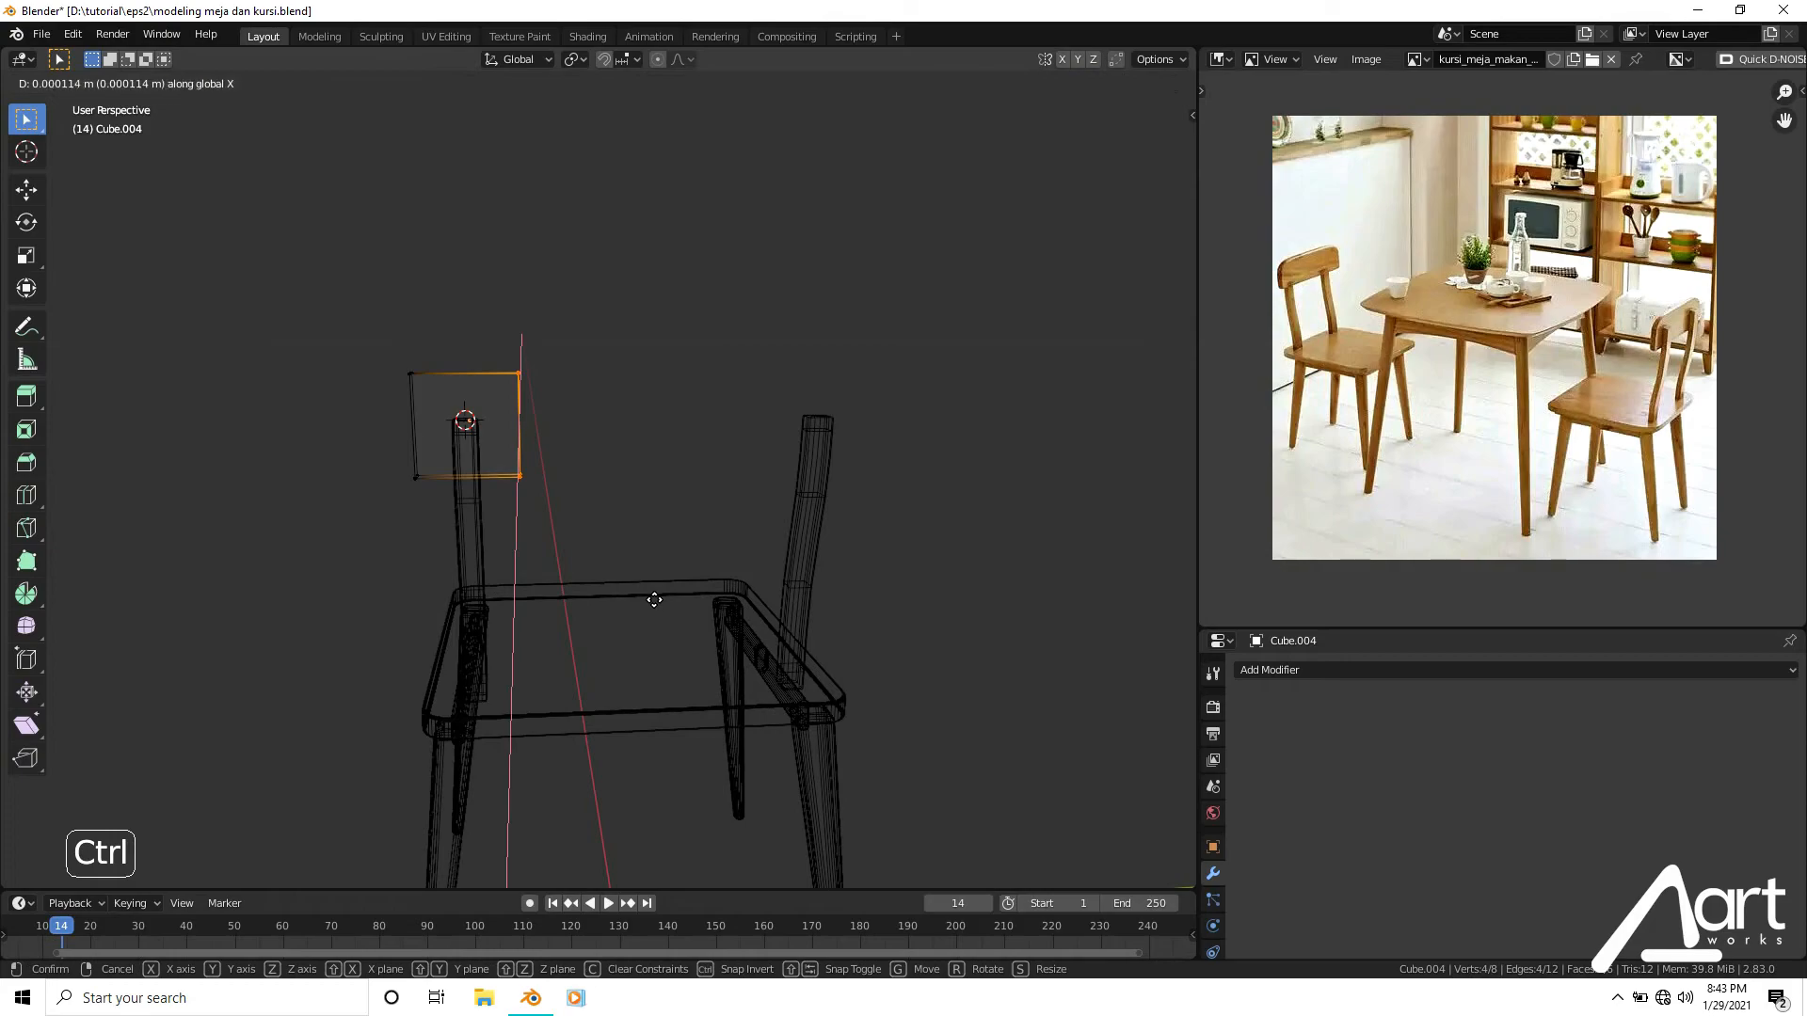
key("y")
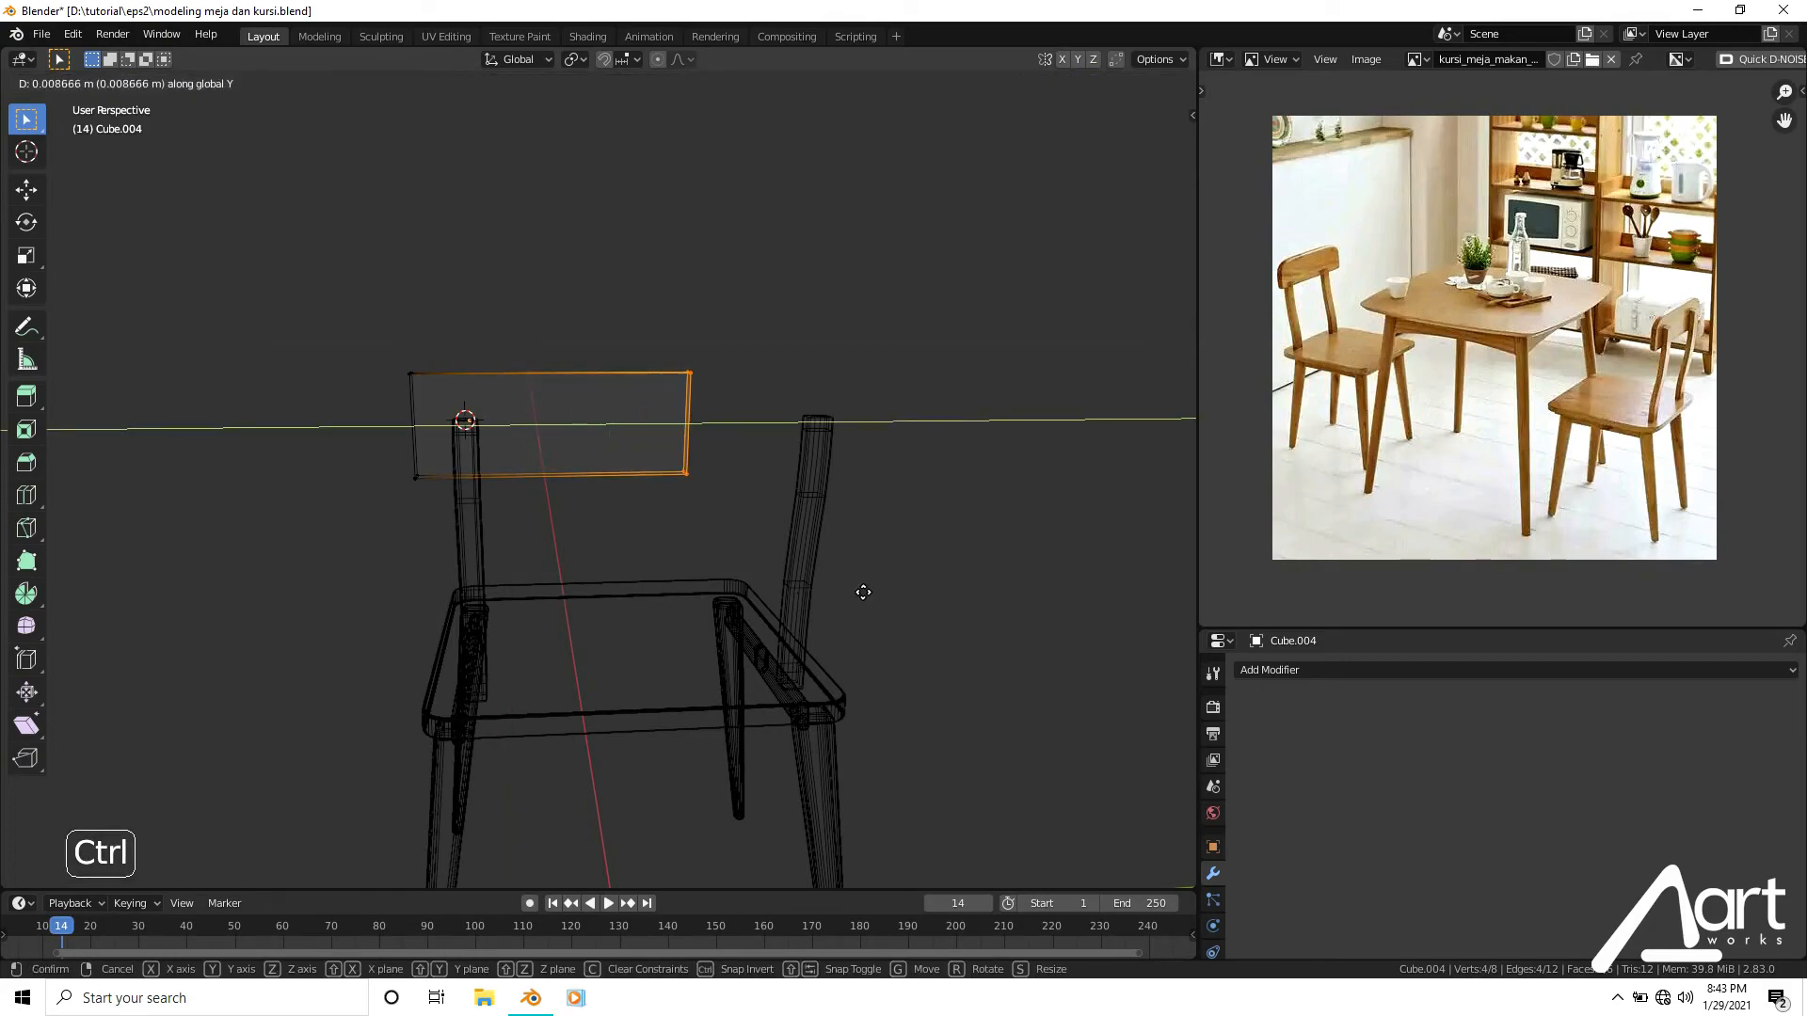
left_click(1005, 586)
middle_click_drag(935, 605, 911, 587)
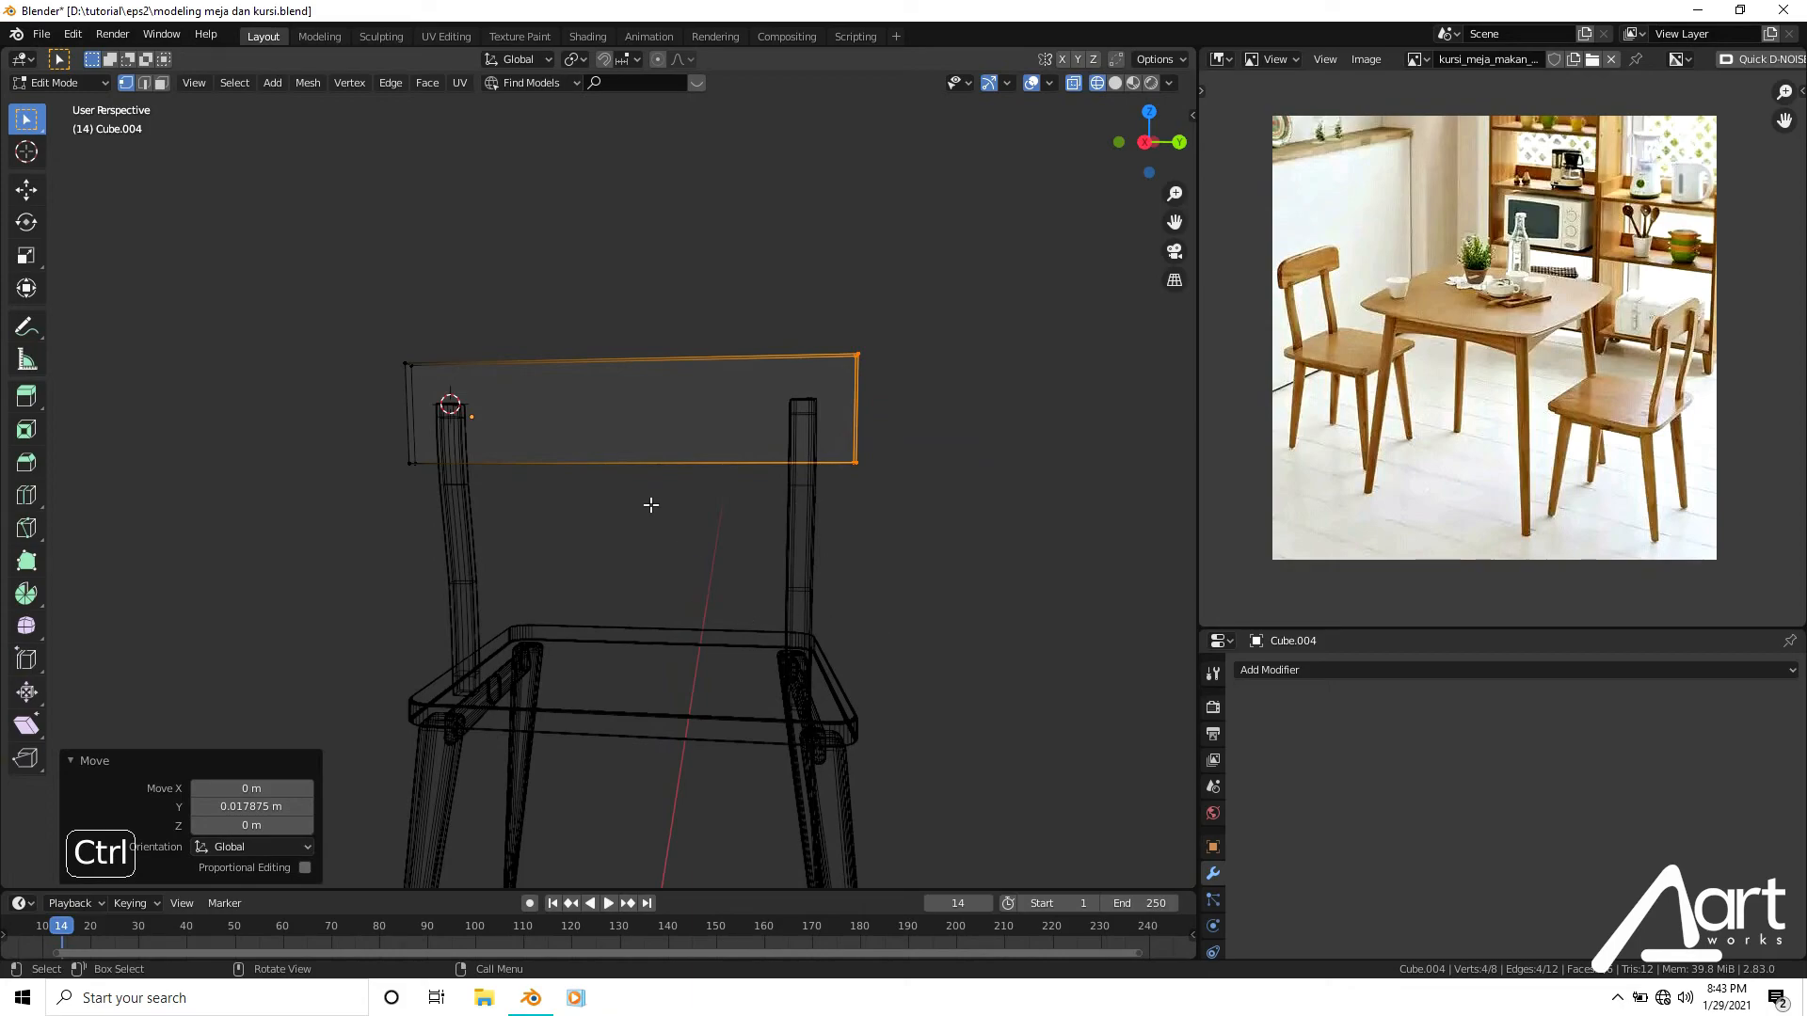
In right side view, select the whole slat mesh and scale it to 0.900 along Y.
key("grave")
left_click(594, 393)
key("grave")
left_click(875, 523)
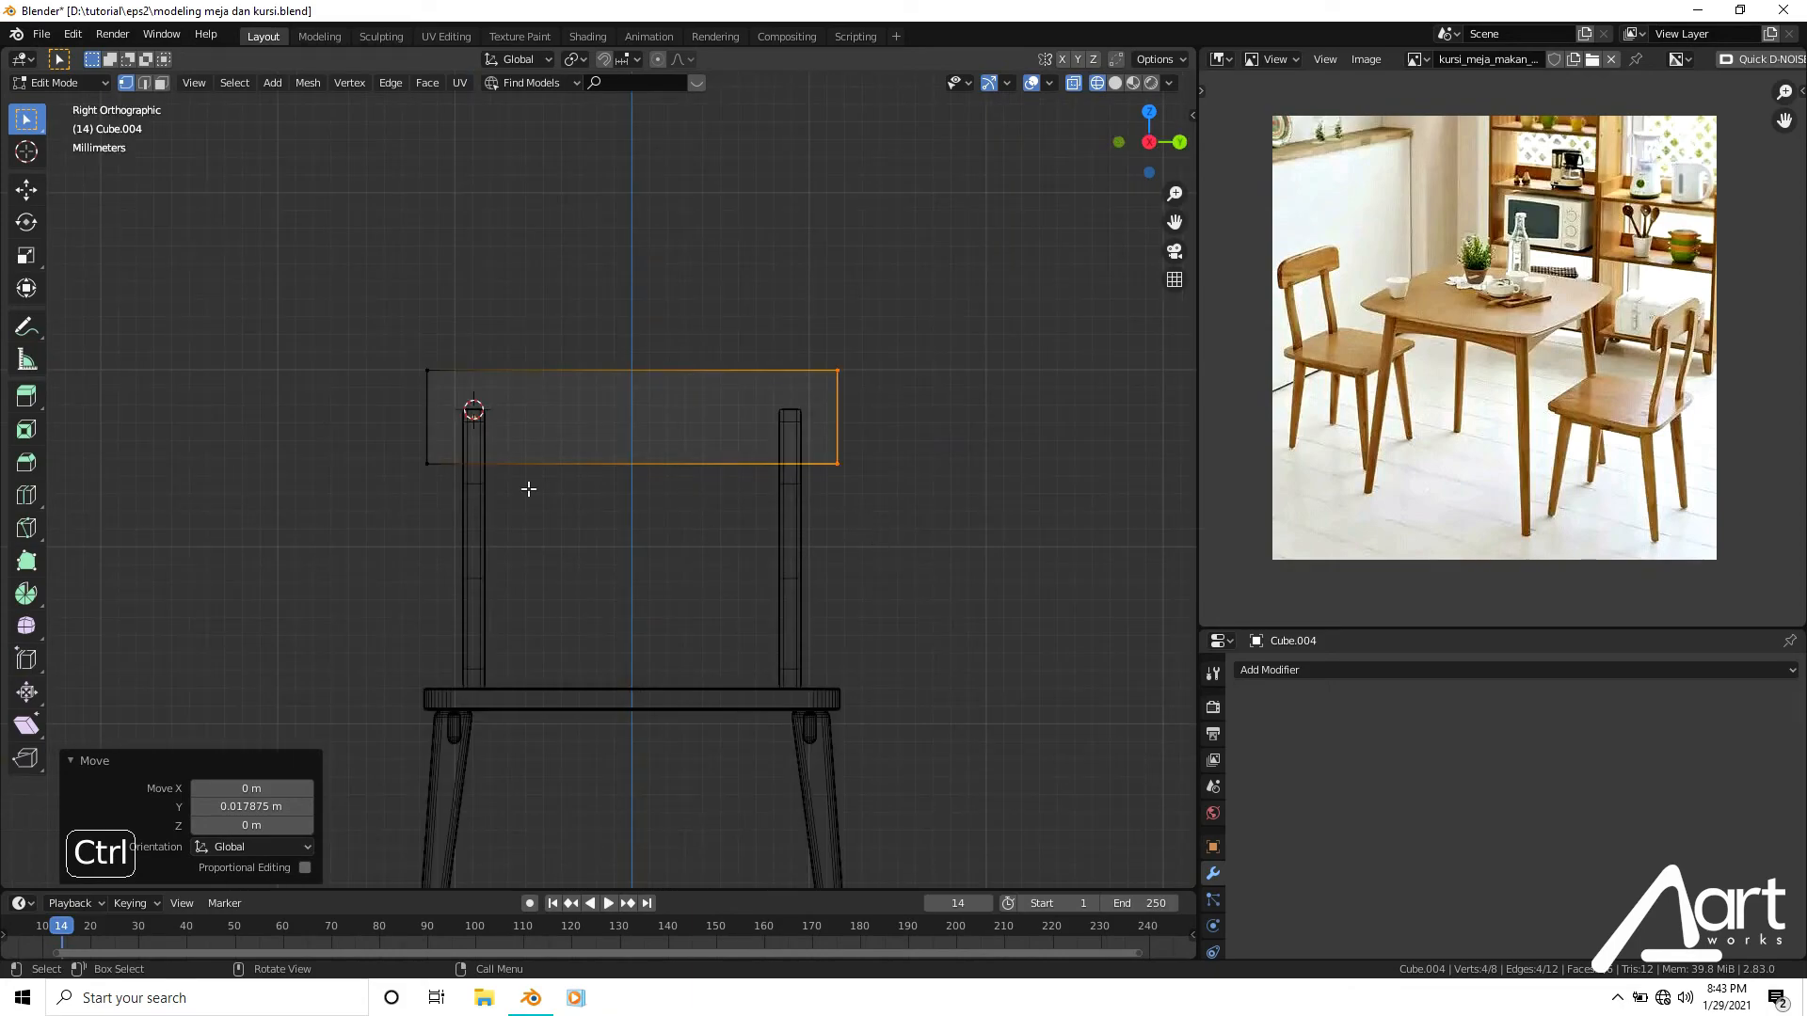
left_click_drag(394, 295, 947, 589)
key("x")
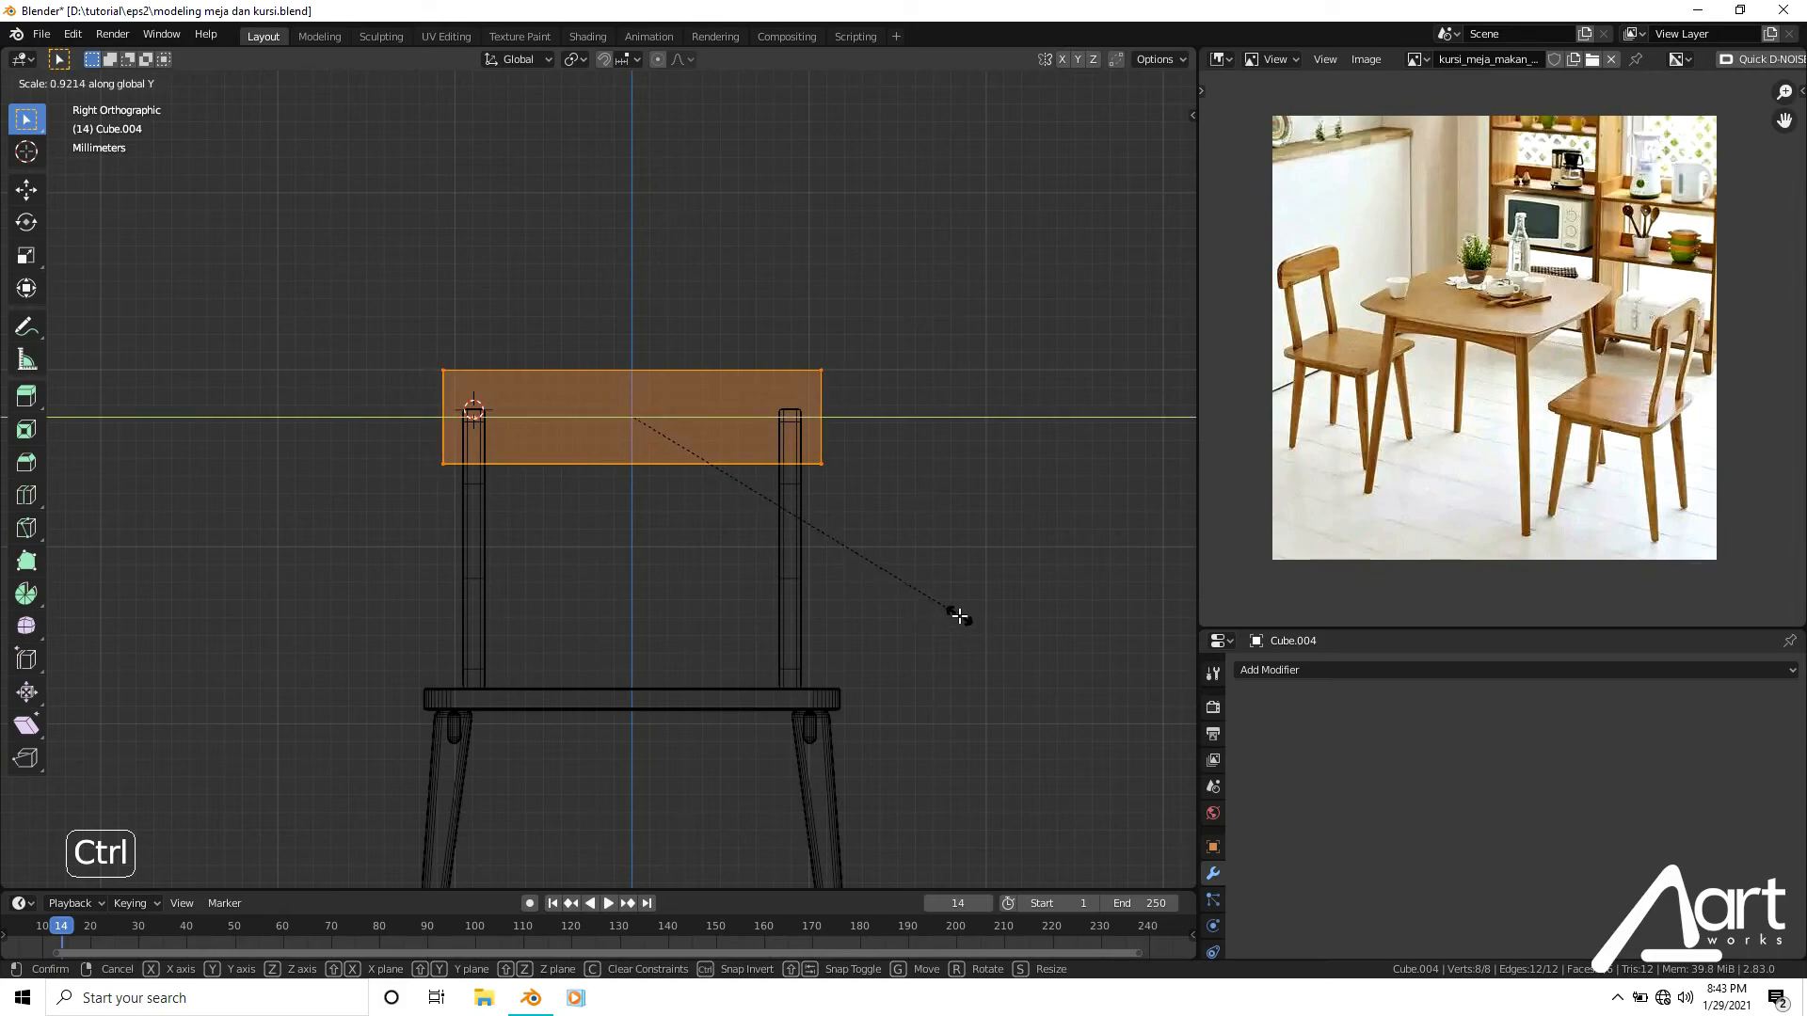
left_click(952, 610)
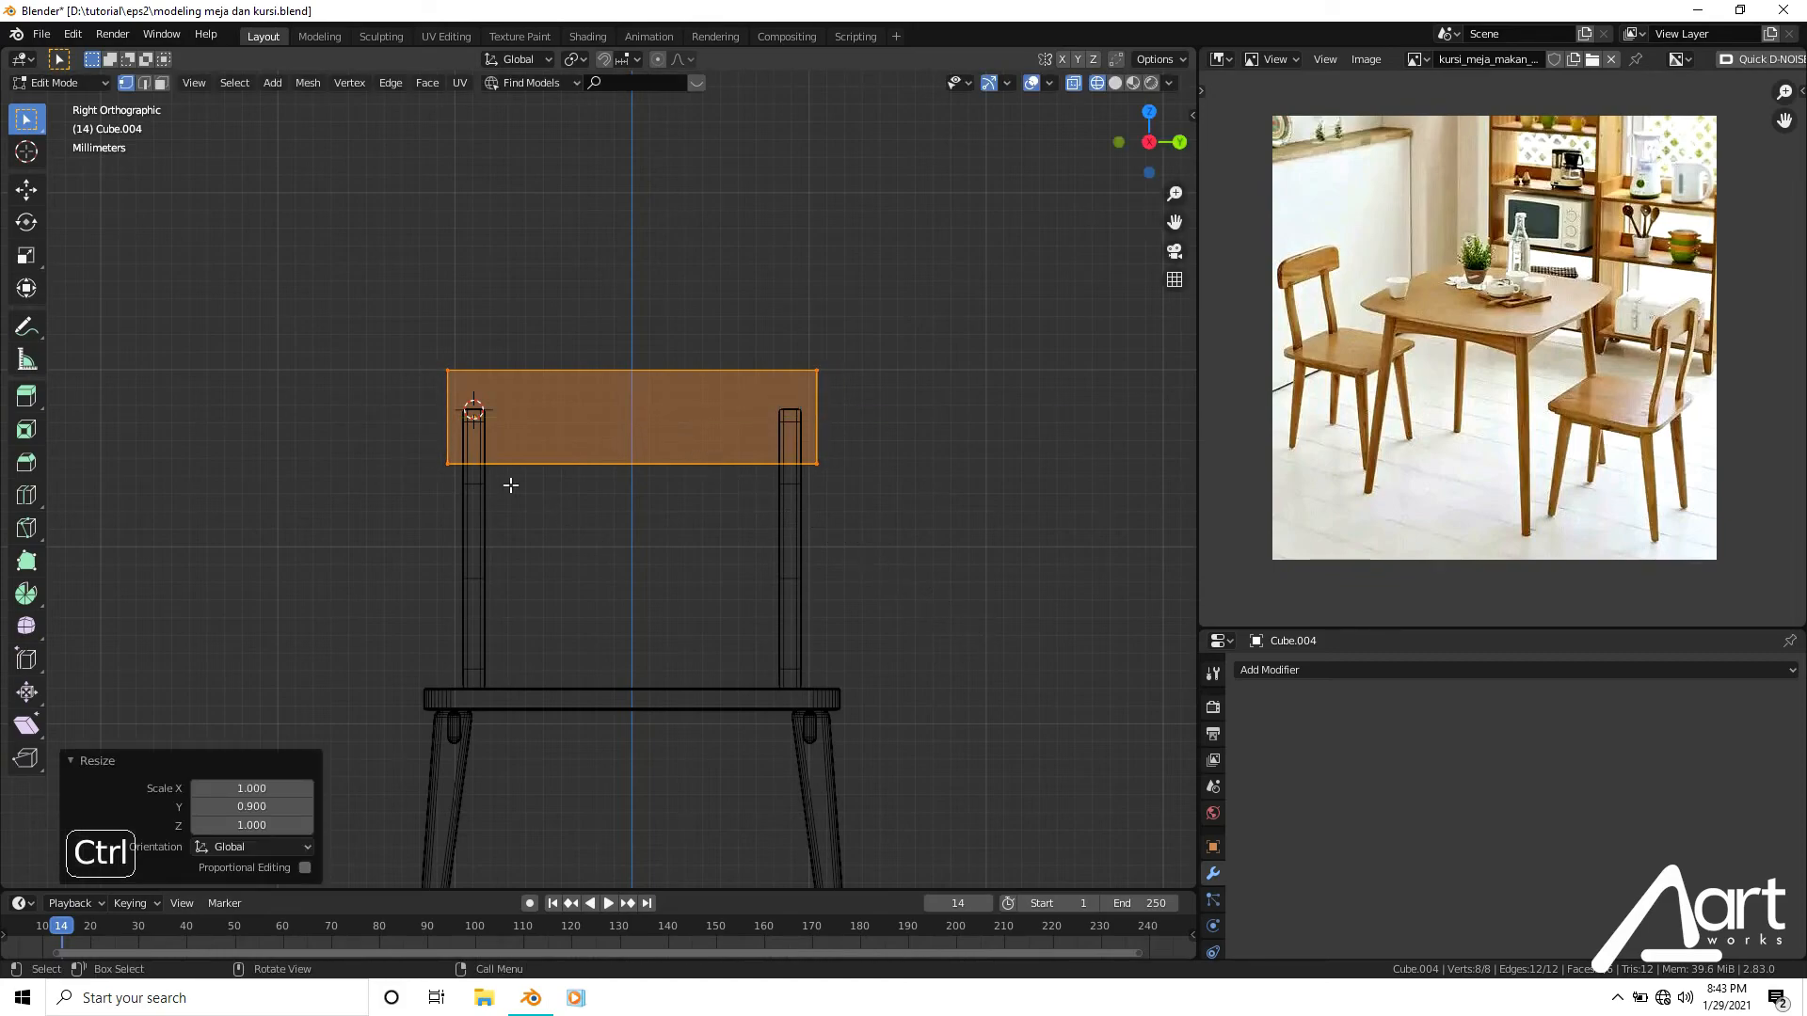
Make the slat taller by moving its bottom vertices about -0.0007 m along Z, and check it in solid shading from the front.
left_click_drag(438, 443, 901, 552)
key("g")
key("z")
left_click(896, 556)
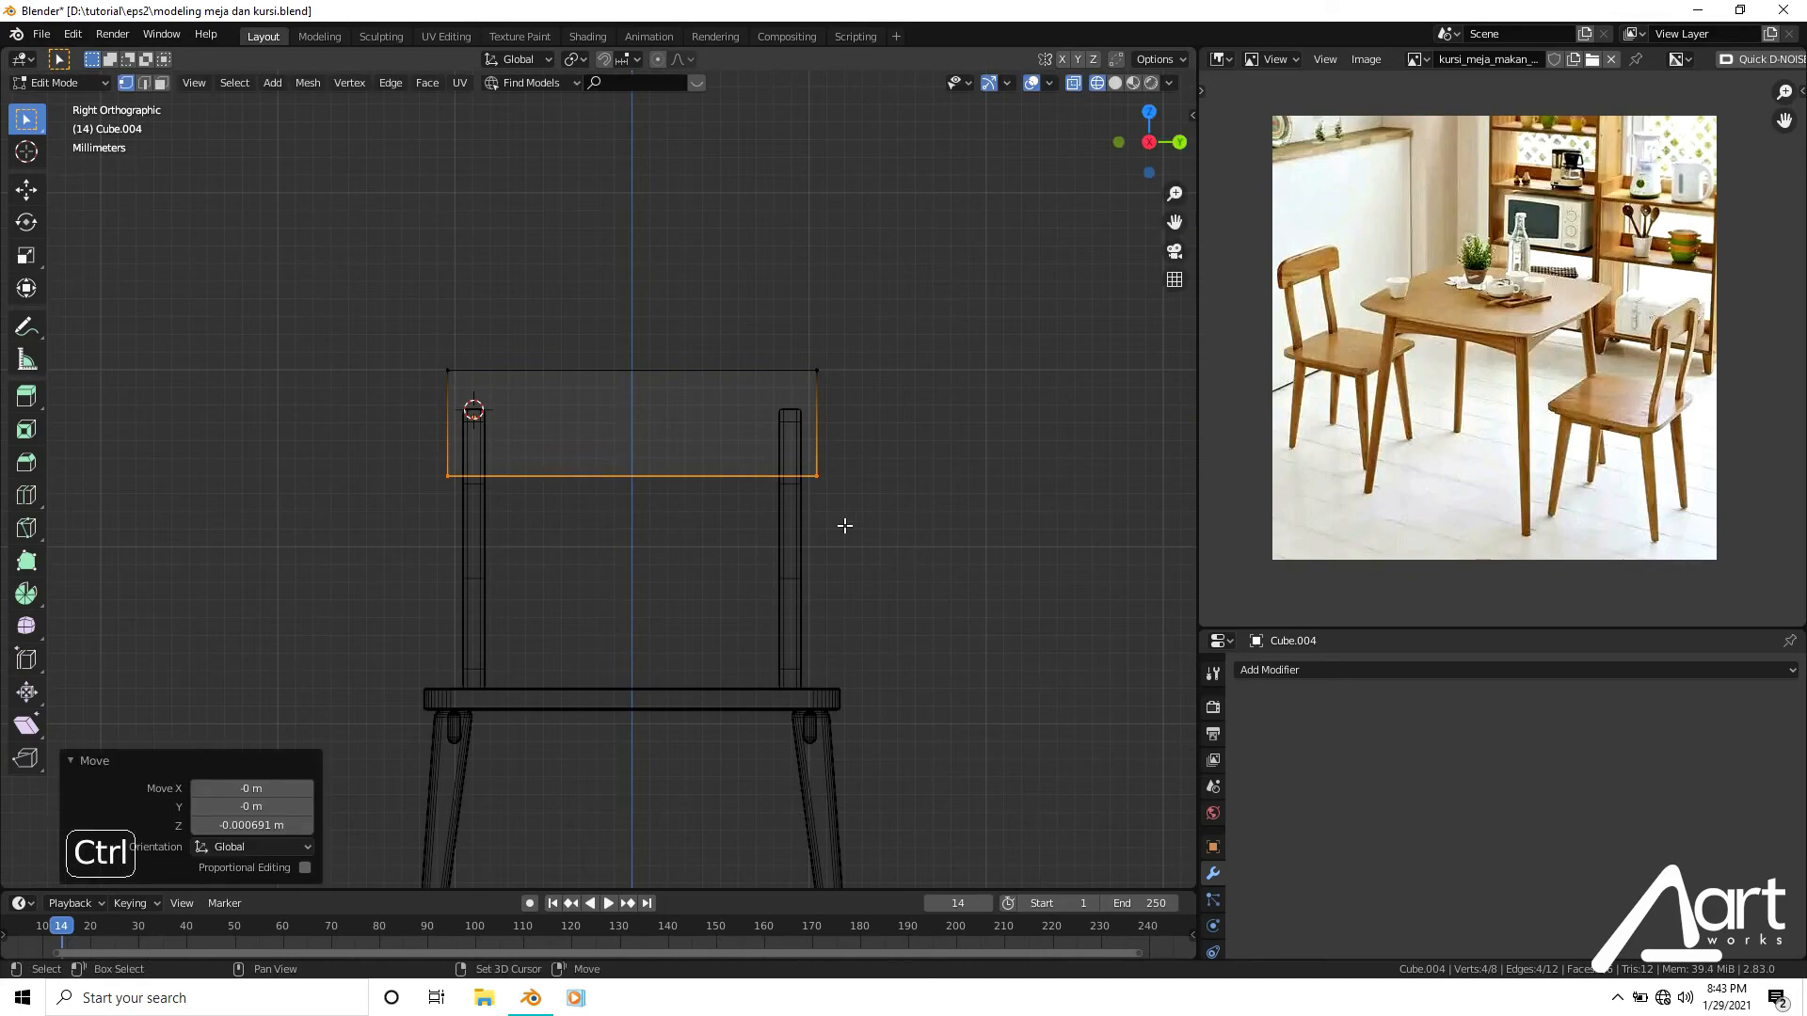
middle_click_drag(844, 526, 977, 565)
key("KP_1")
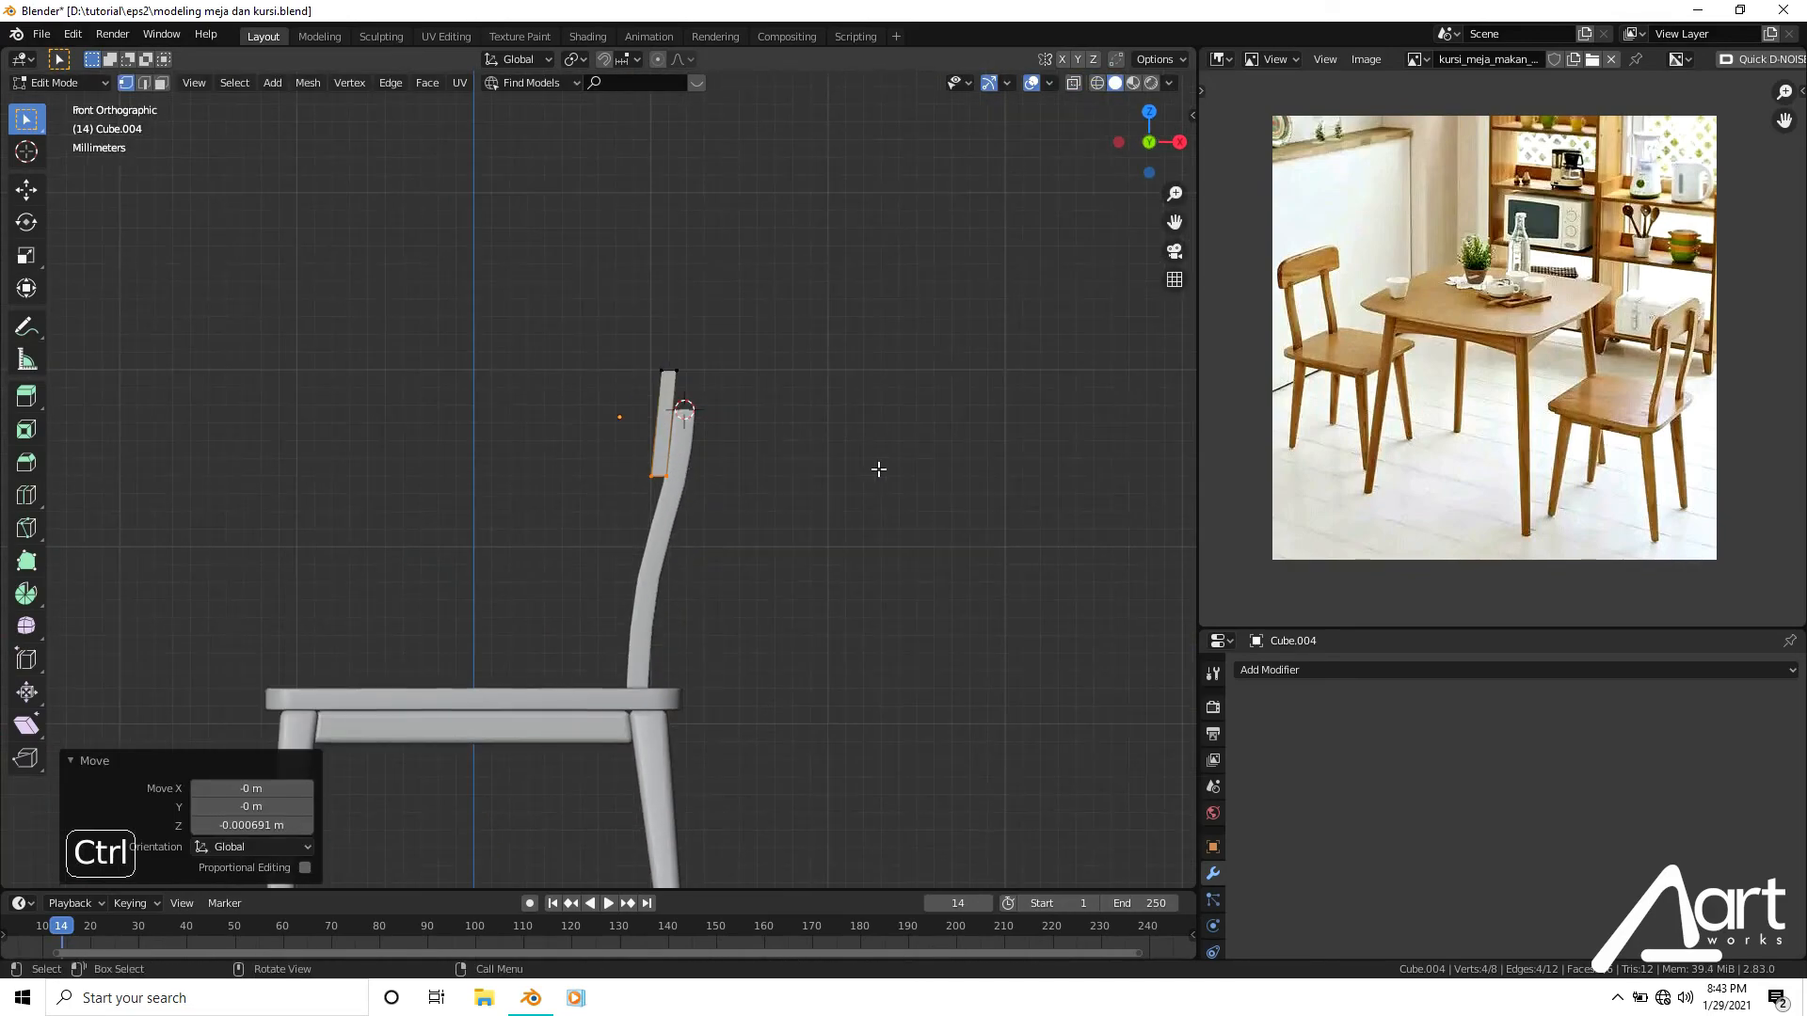
Leave mesh editing of the slat and raise the whole slat about 0.0048 m along Z in front view.
middle_click_drag(875, 467, 892, 551)
key("KP_1")
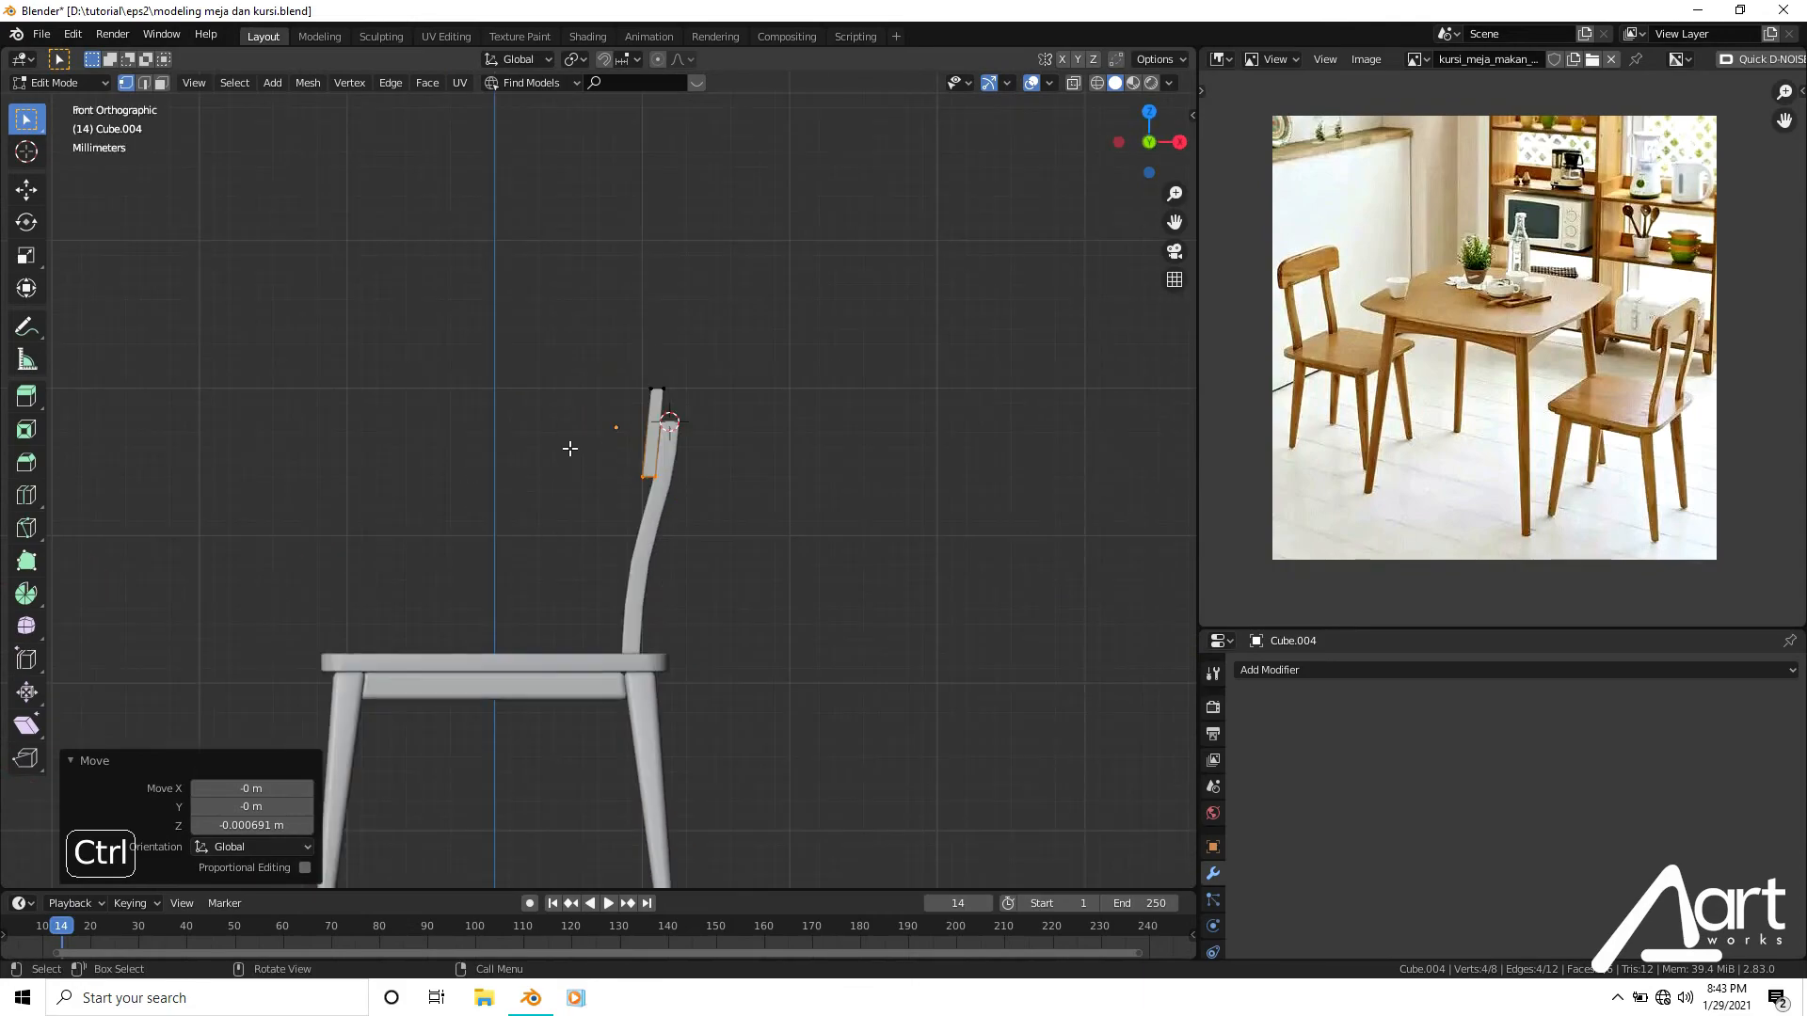
middle_click_drag(658, 540, 876, 545)
scroll(875, 544, "up", 3)
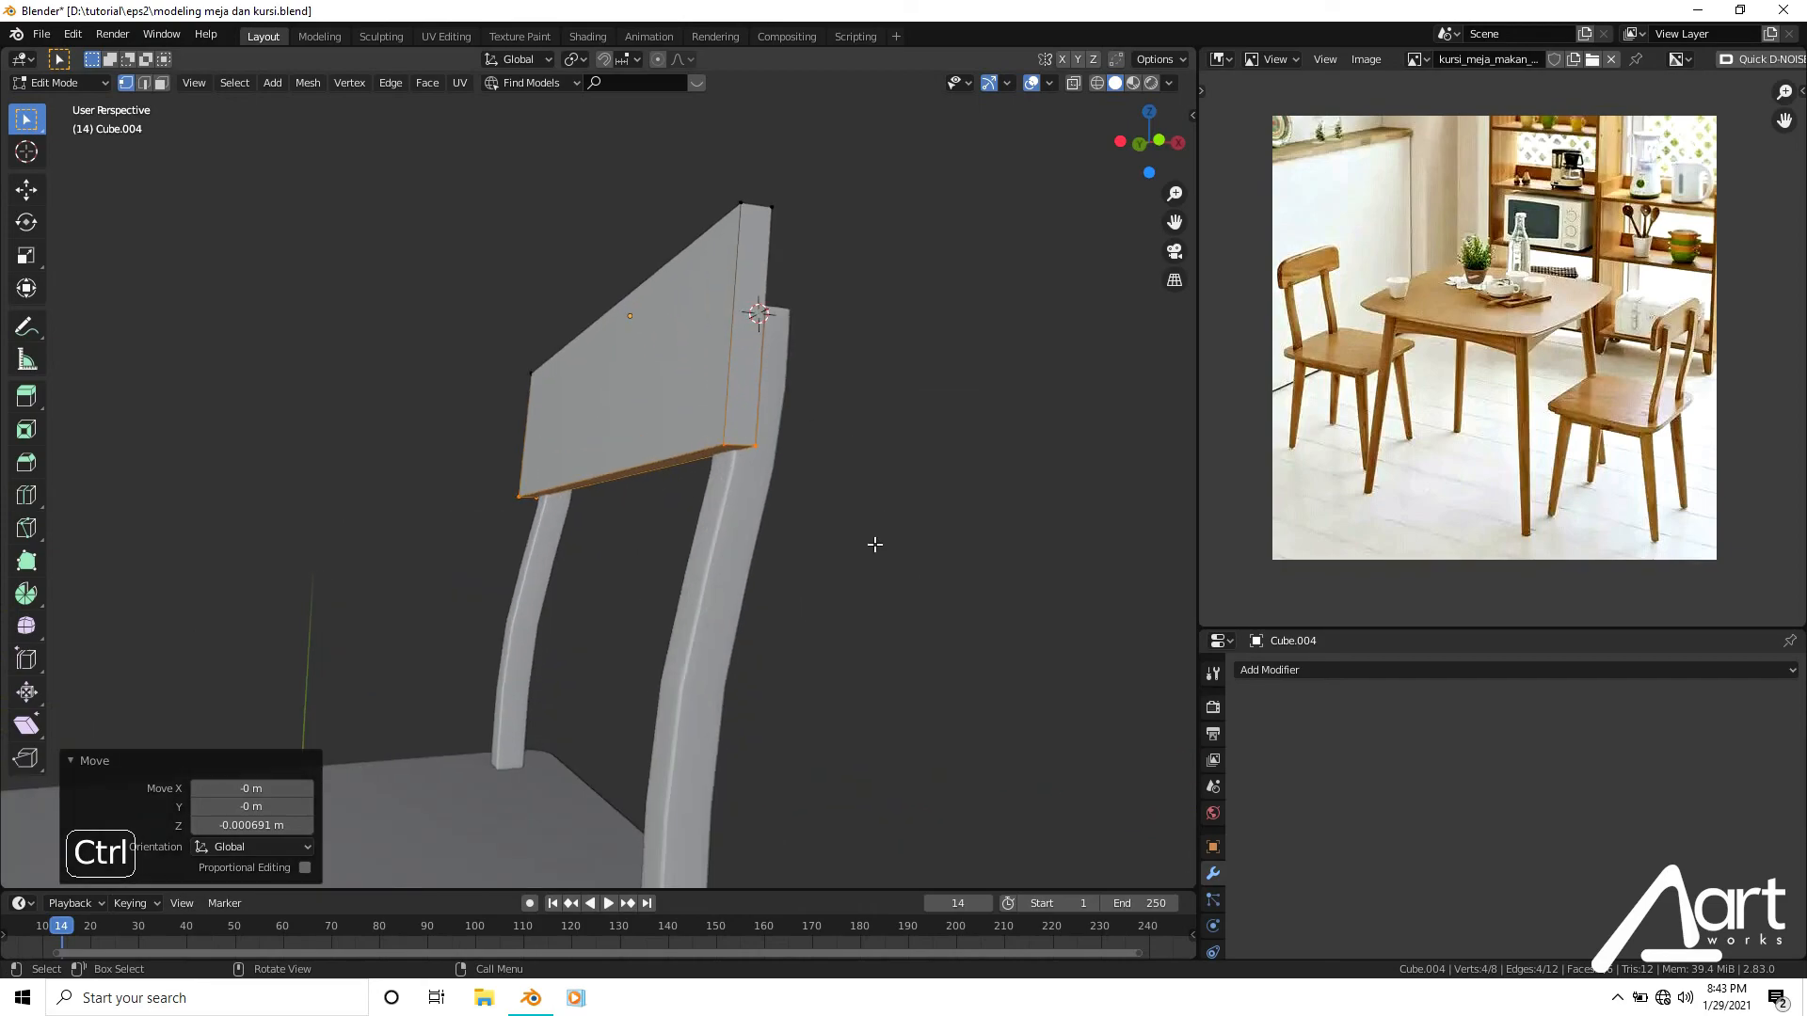
scroll(846, 551, "down", 2)
key("KP_1")
scroll(584, 484, "down", 3)
mouse_move(607, 505)
middle_mouse_down("shift")
mouse_move(601, 416)
mouse_move(665, 476)
mouse_move(803, 516)
mouse_move(827, 407)
mouse_move(726, 476)
mouse_move(593, 498)
middle_mouse_up("shift")
key("Tab")
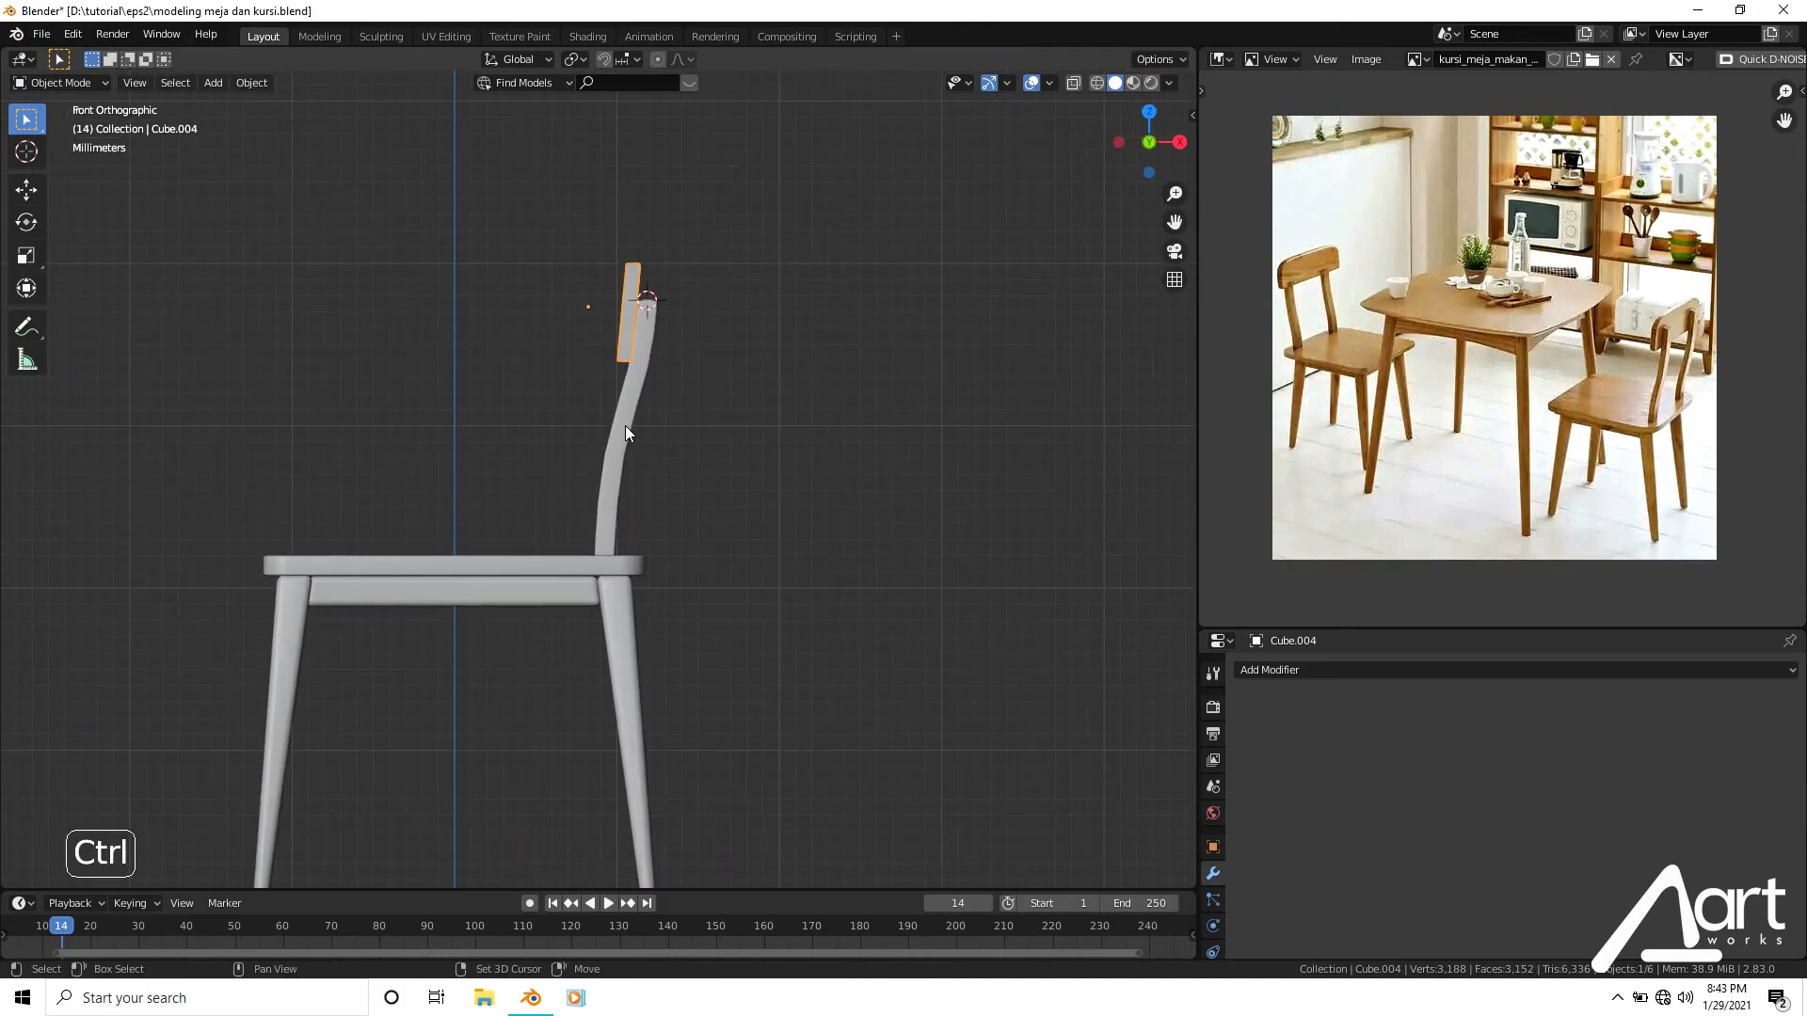
scroll(631, 452, "up", 1)
key("g")
key("z")
left_click(646, 390)
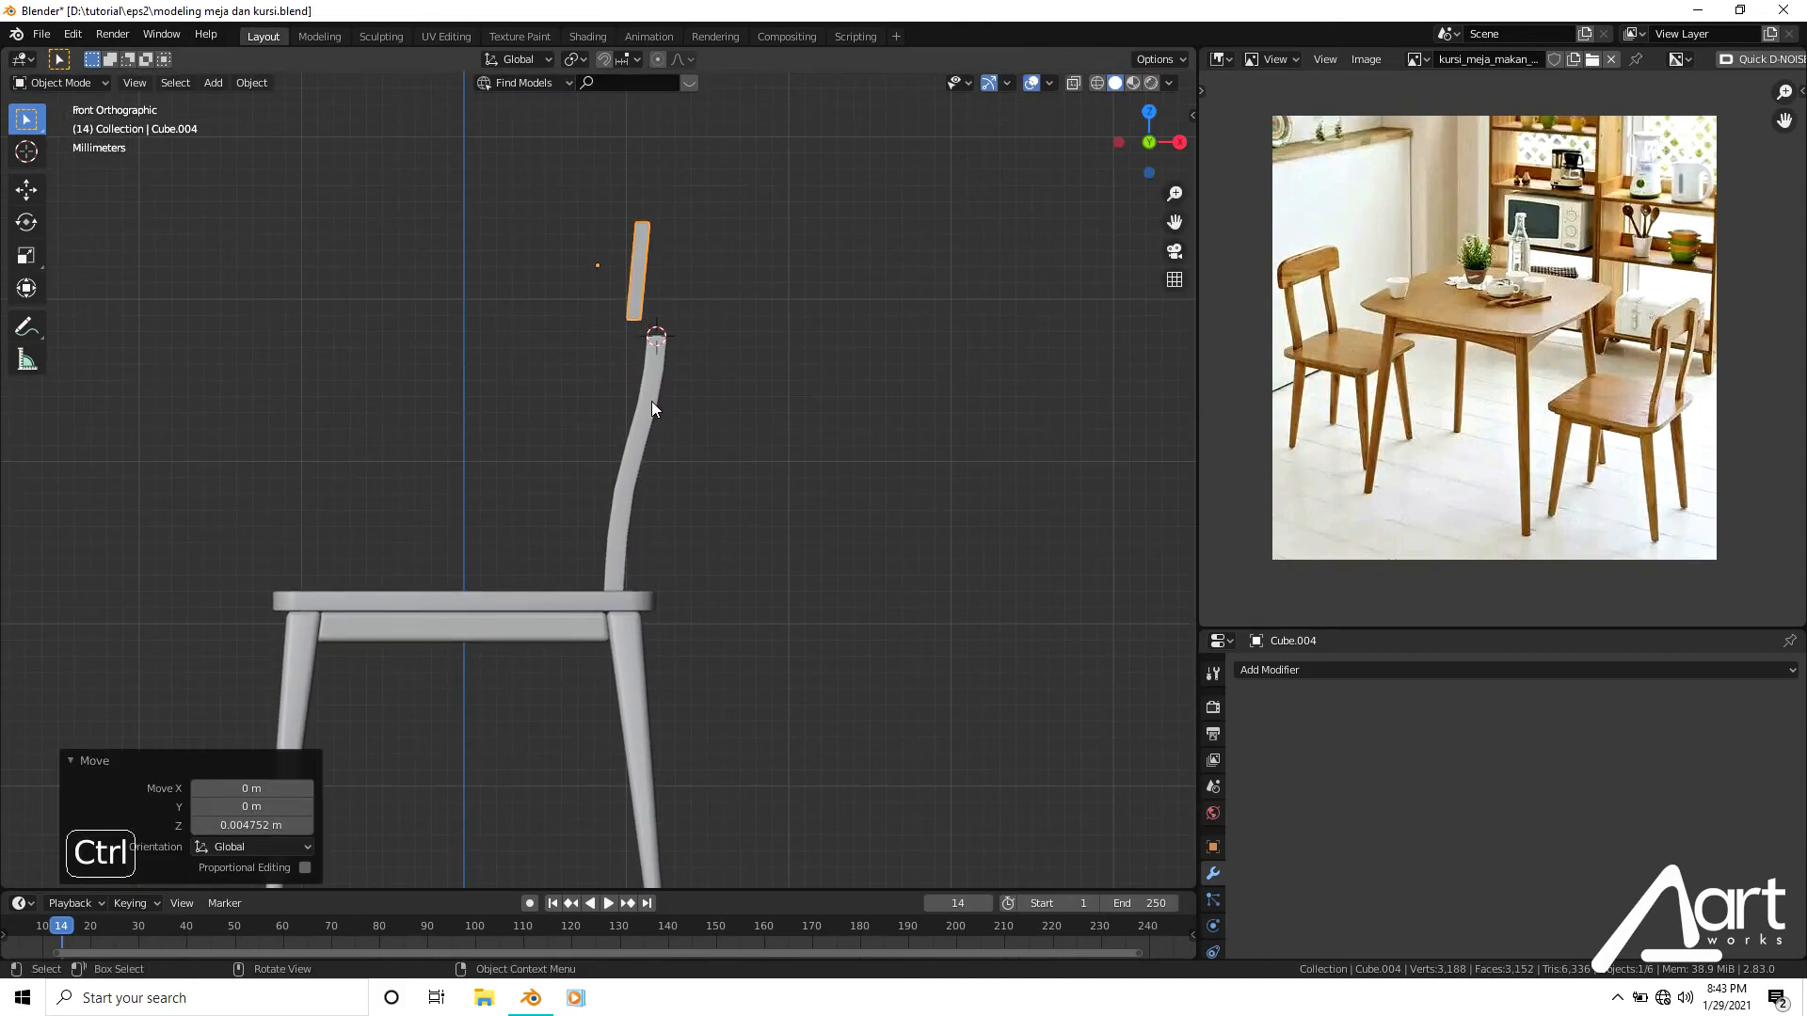
Lengthen the backrest posts by moving their upper vertices about 0.0045 m up along Z in wireframe.
left_click(651, 401)
key("Tab")
middle_click_drag(684, 428, 706, 509, "shift")
key("shift+z")
left_click_drag(625, 403, 784, 546)
key("g")
key("z")
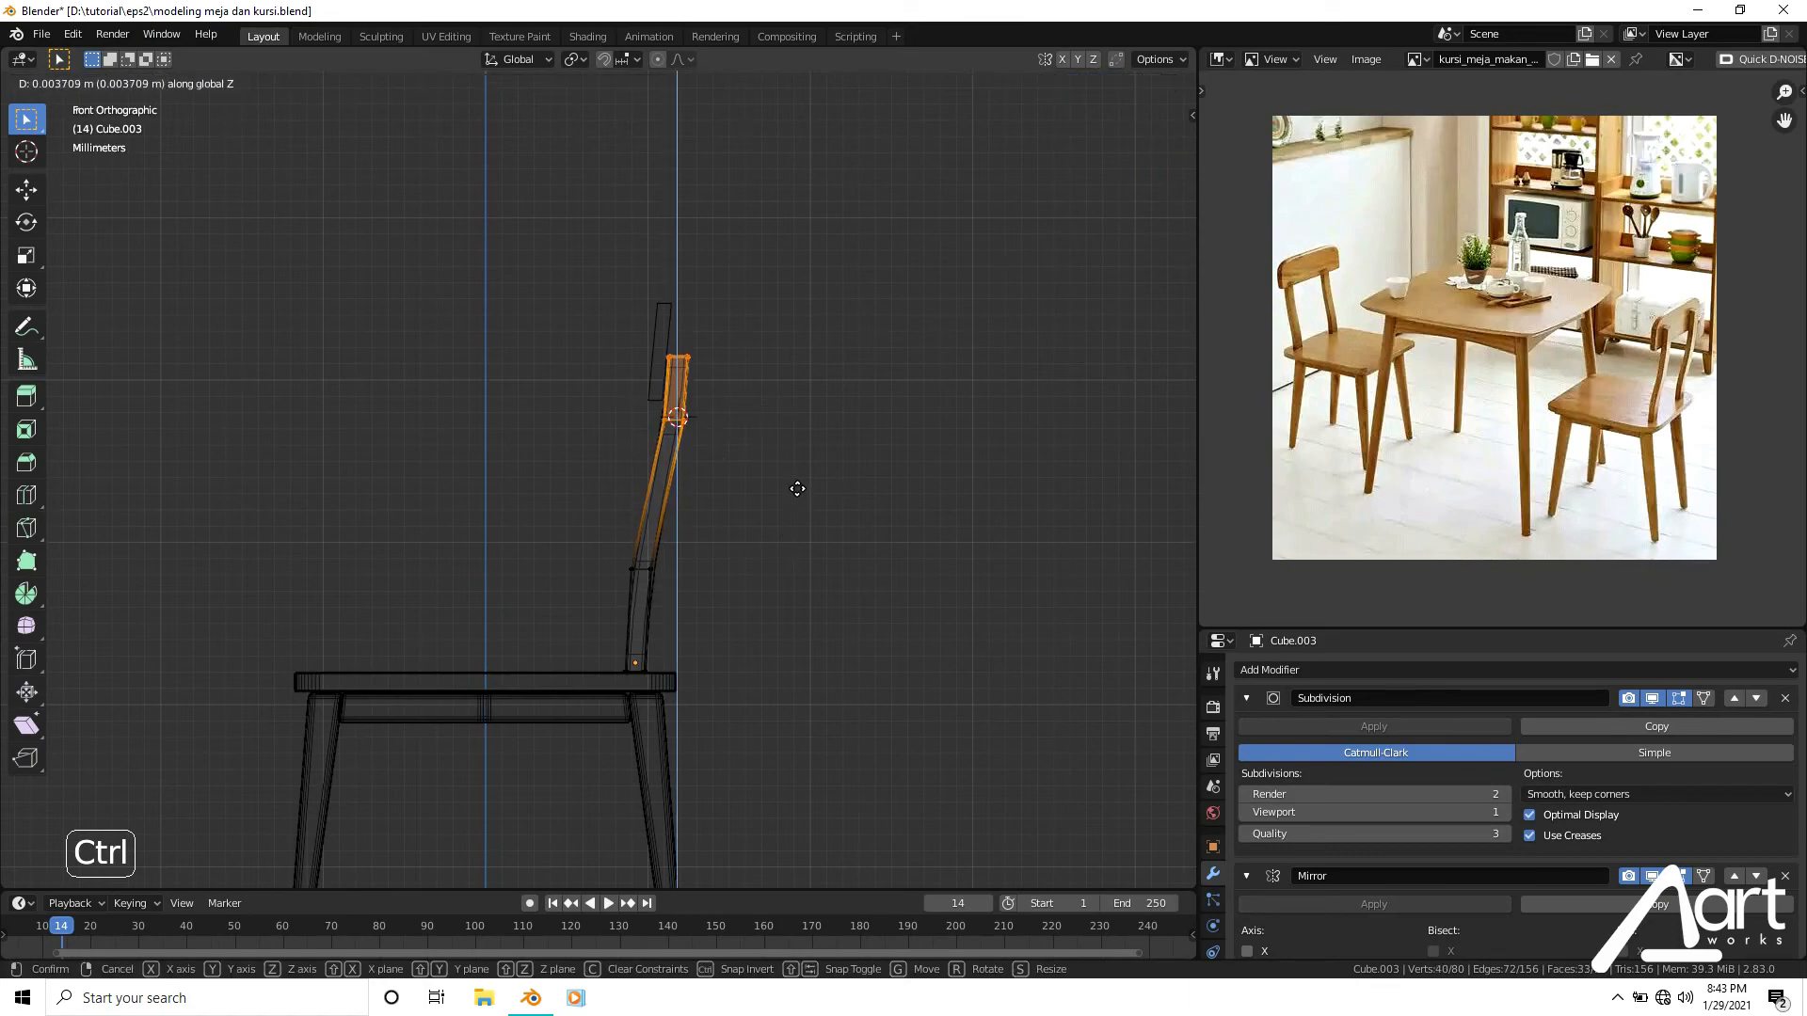
left_click(797, 481)
key("shift+z")
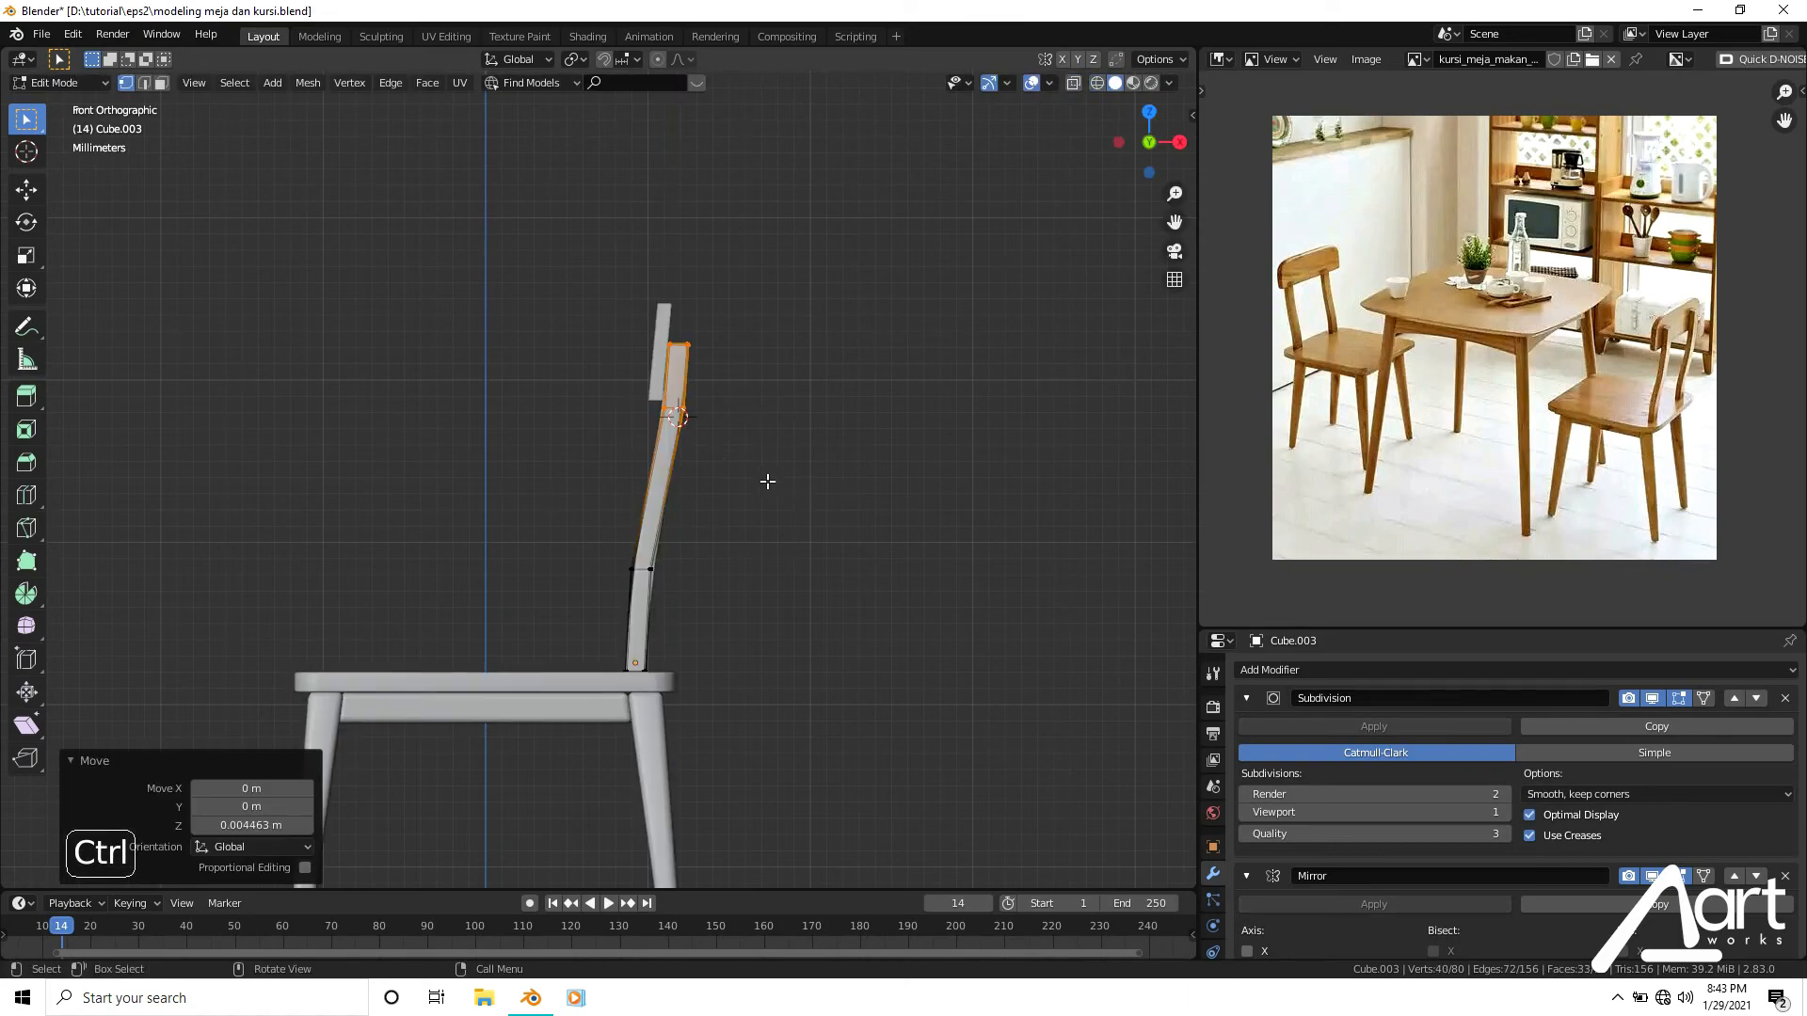
key("Tab")
Extend the backrest posts into the seat by moving their lowest vertices about -0.0002 m along Z, and return to solid shading.
mouse_move(766, 480)
middle_mouse_down()
mouse_move(886, 539)
mouse_move(934, 518)
mouse_move(917, 613)
mouse_move(701, 507)
mouse_move(679, 427)
mouse_move(468, 351)
middle_mouse_up()
key("KP_7")
key("KP_1")
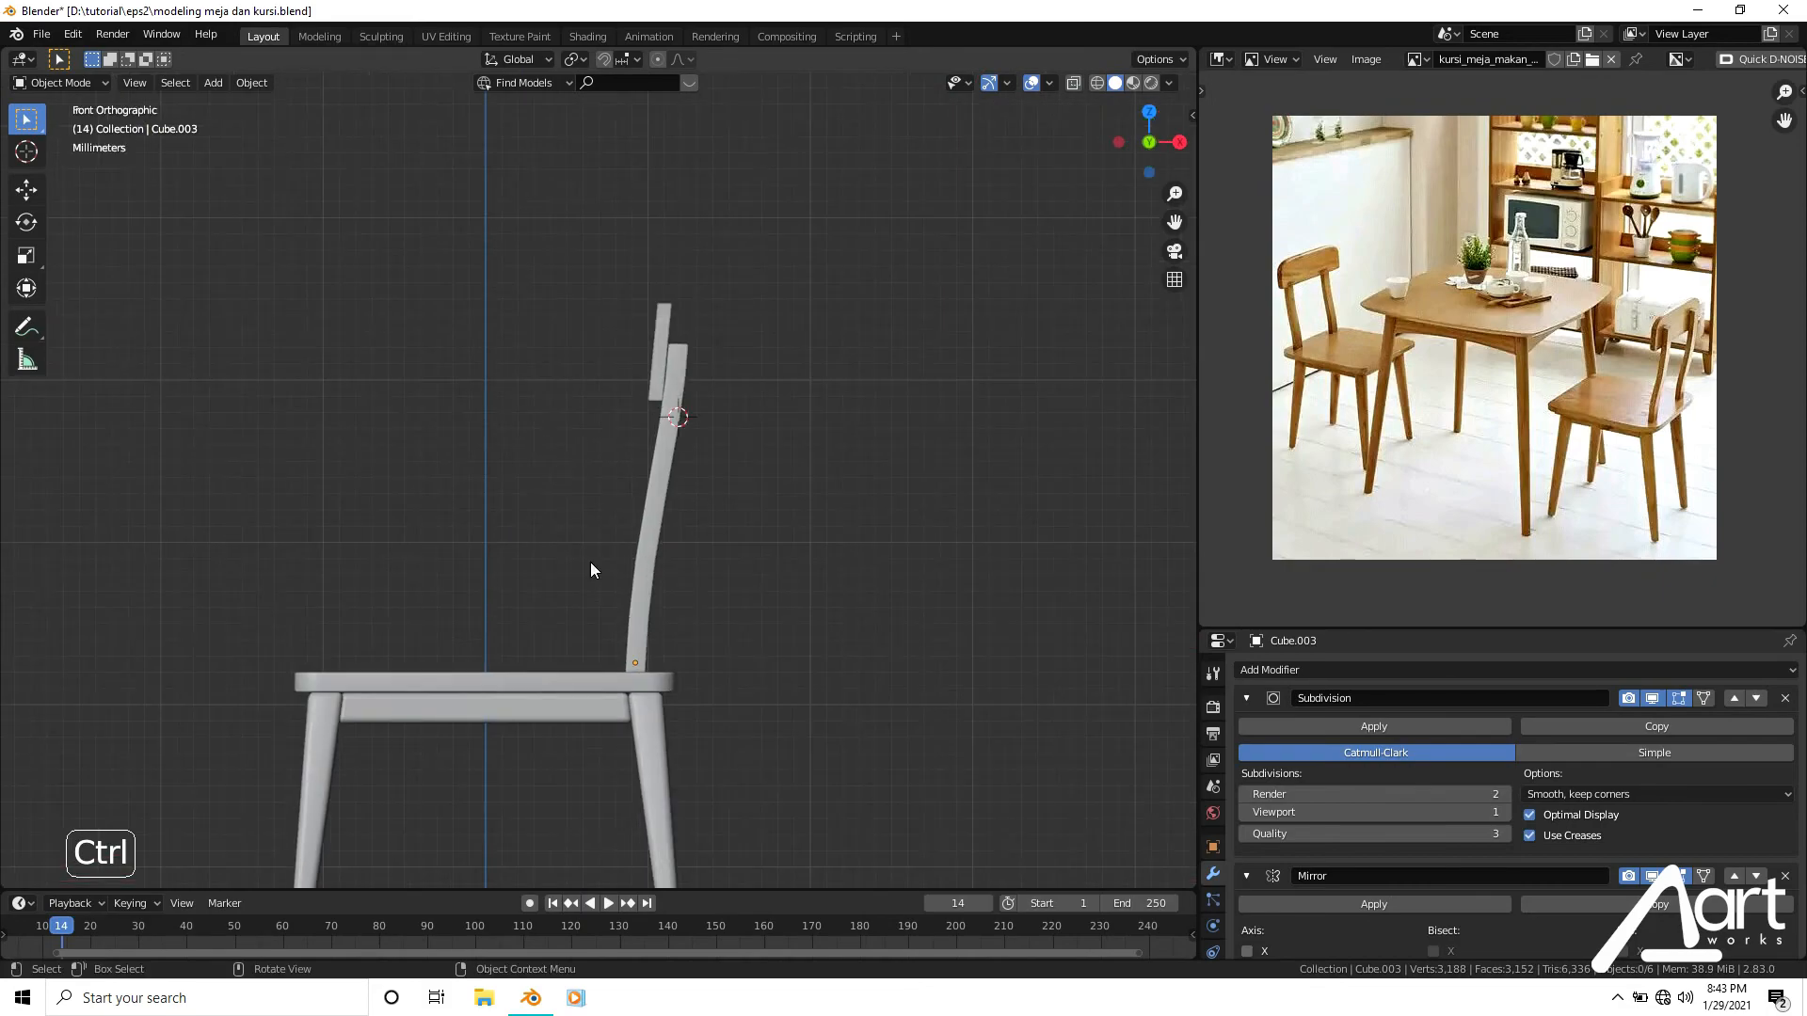
scroll(592, 564, "up", 2)
left_click(606, 542)
key("shift+z")
key("Tab")
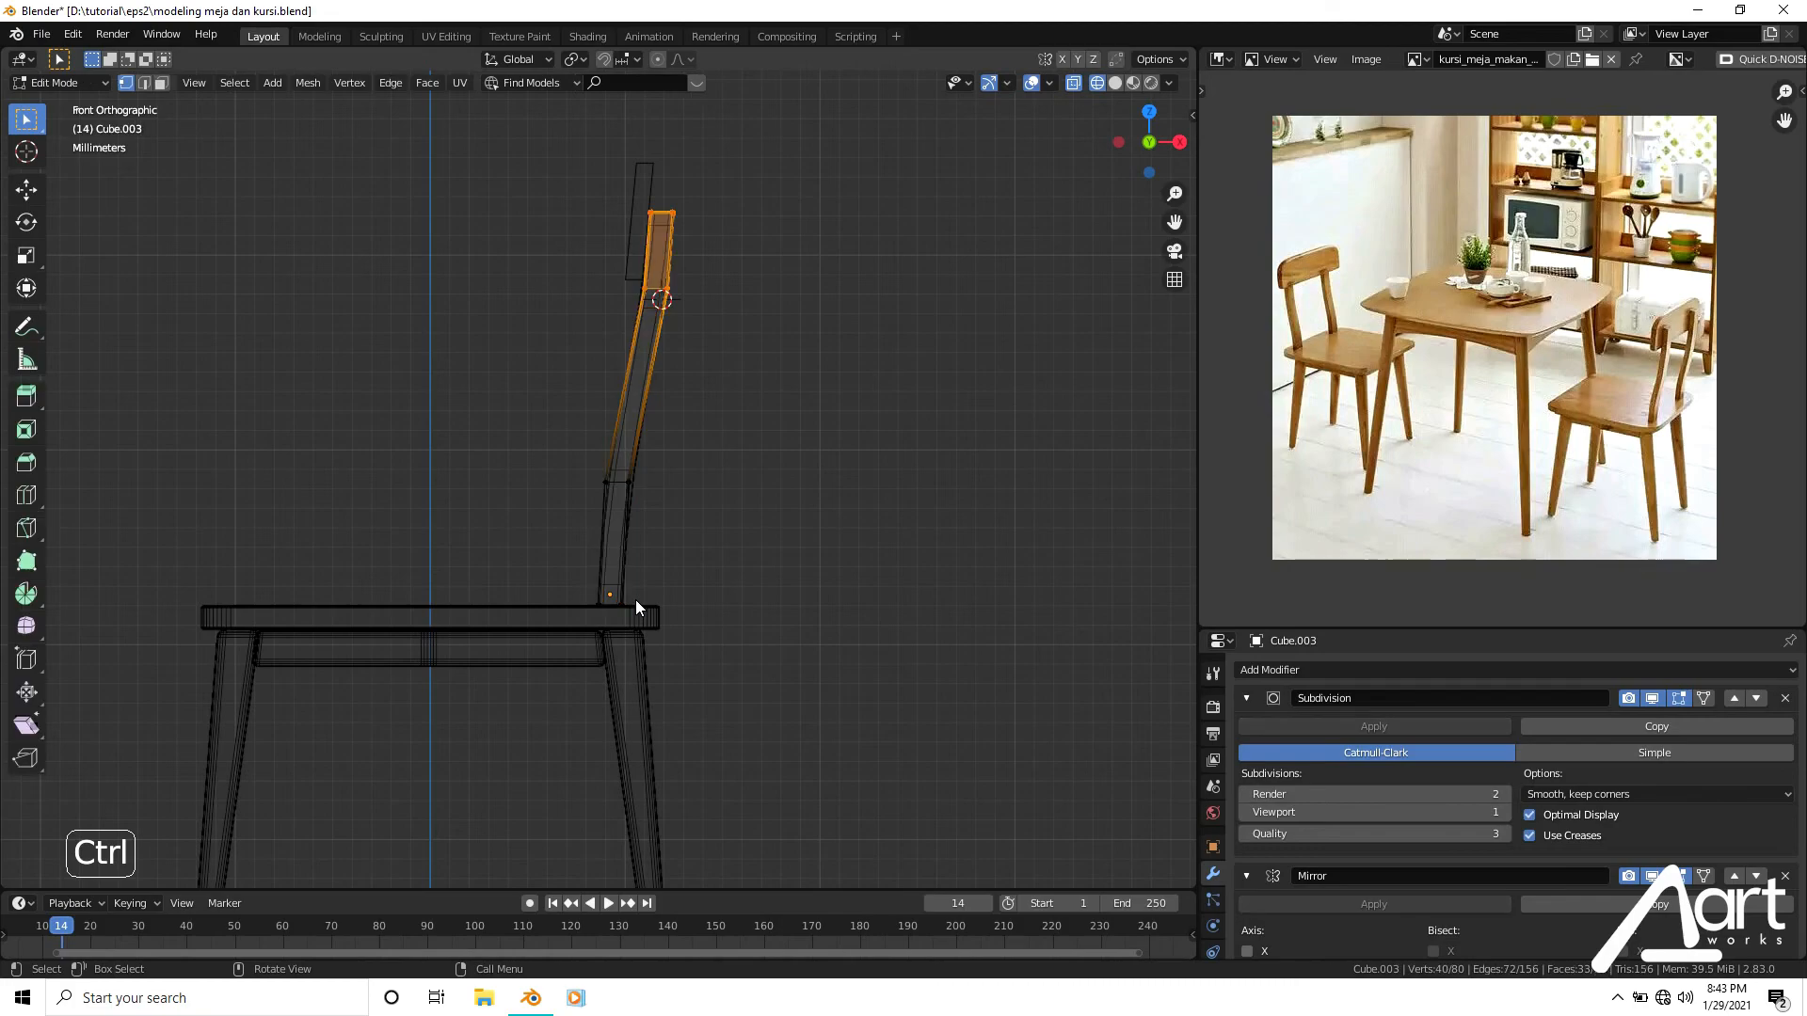
left_click_drag(528, 585, 830, 726)
key("g")
key("z")
left_click(830, 729)
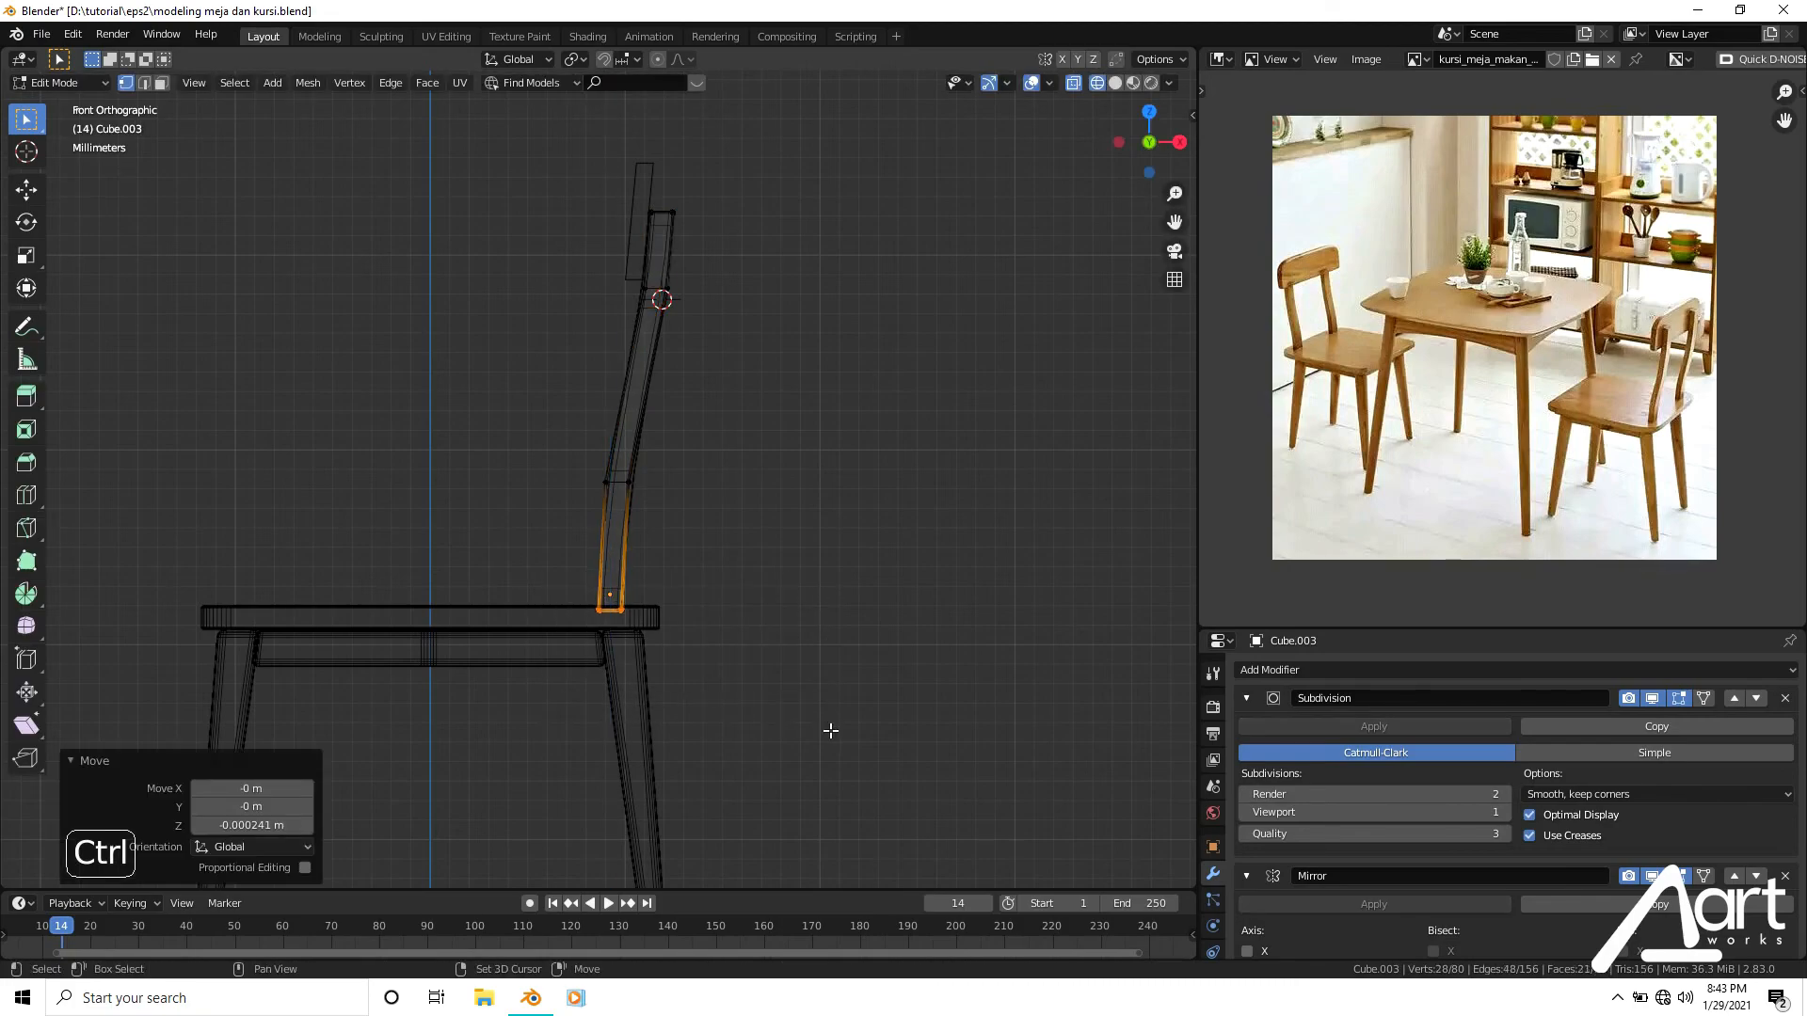
key("Tab")
key("shift+z")
Apply all transforms to the backrest slat and set its origin to its geometry.
left_click(754, 659)
middle_click_drag(774, 601, 839, 592)
scroll(755, 659, "up", 2)
left_click(776, 301)
middle_click_drag(777, 301, 583, 385)
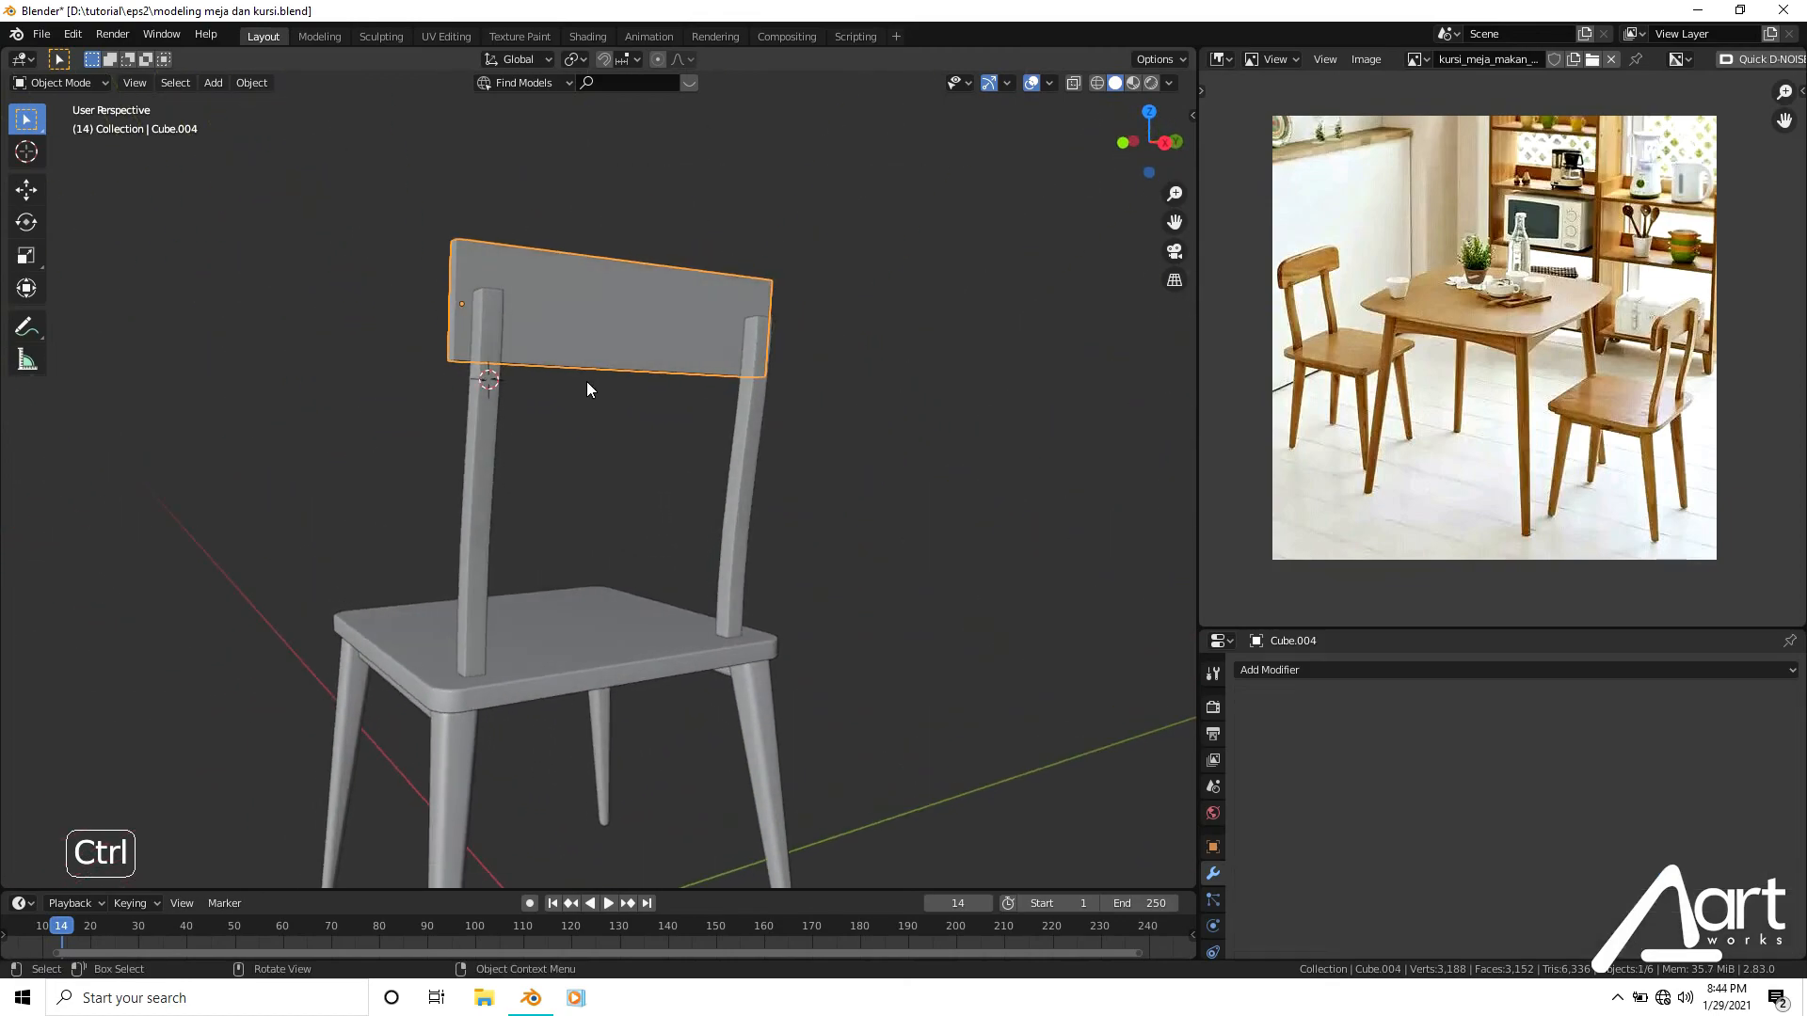
key("ctrl+a")
left_click(585, 381)
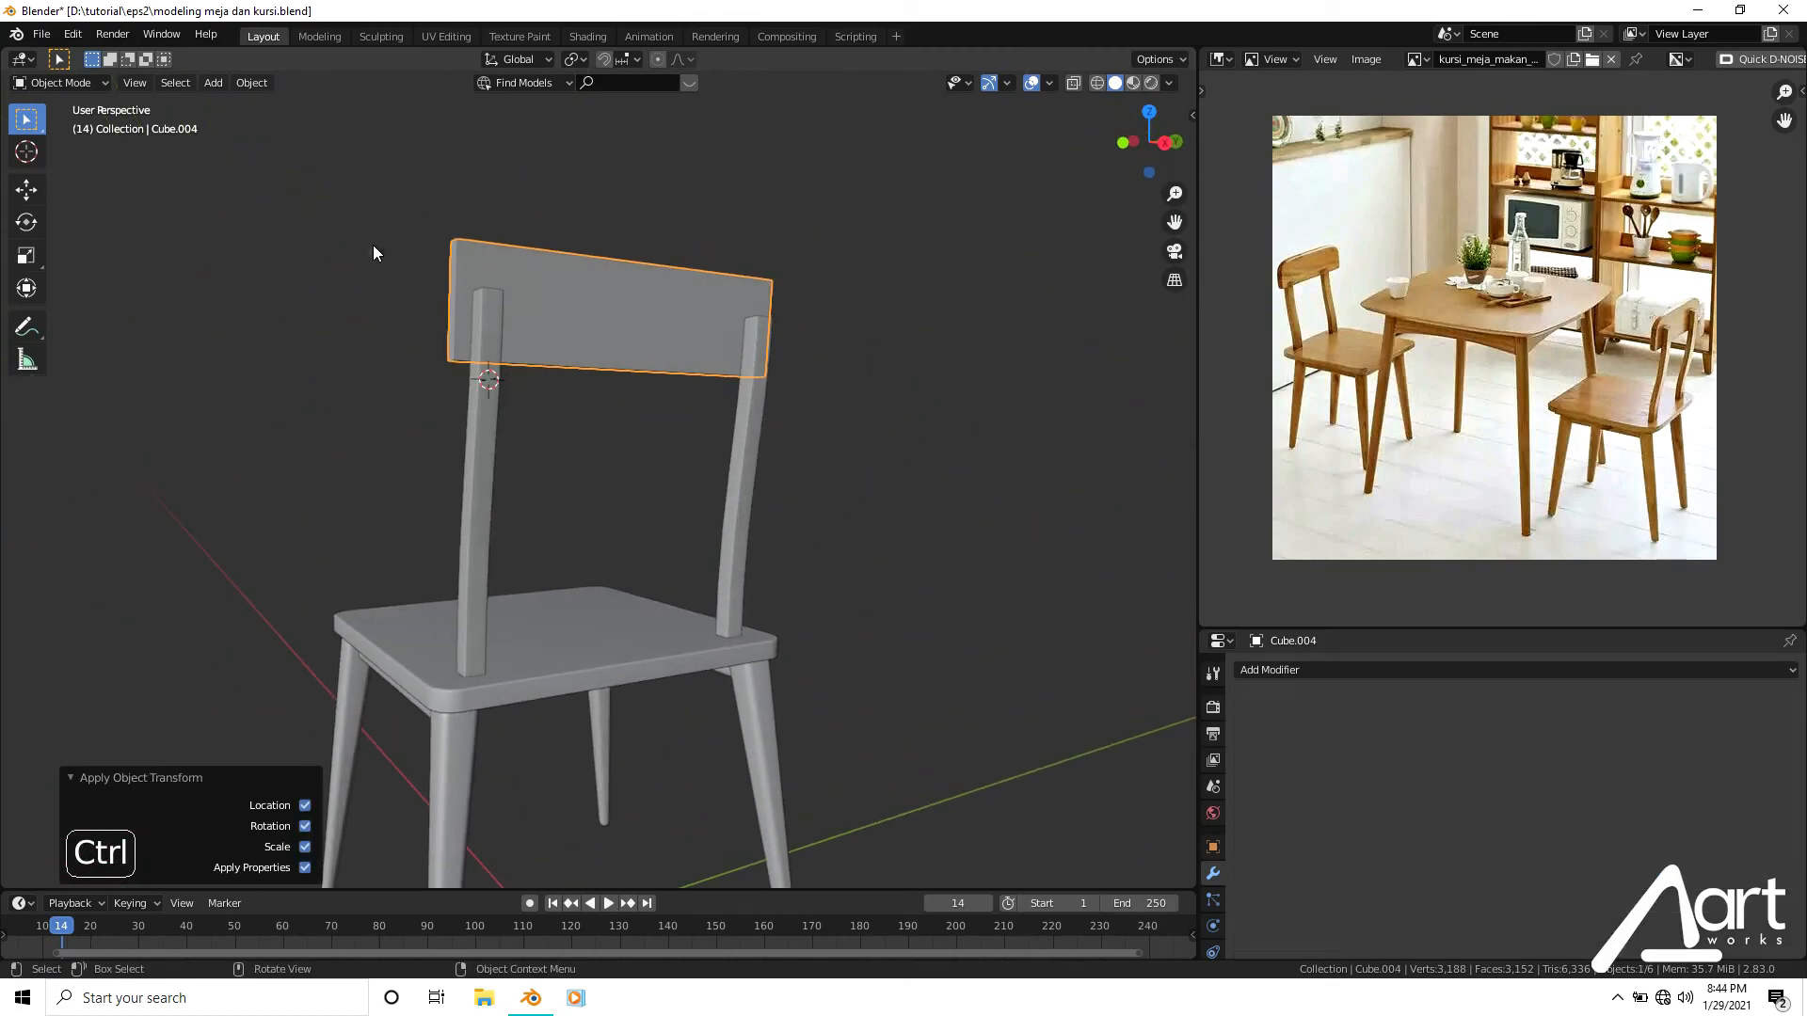
left_click(252, 83)
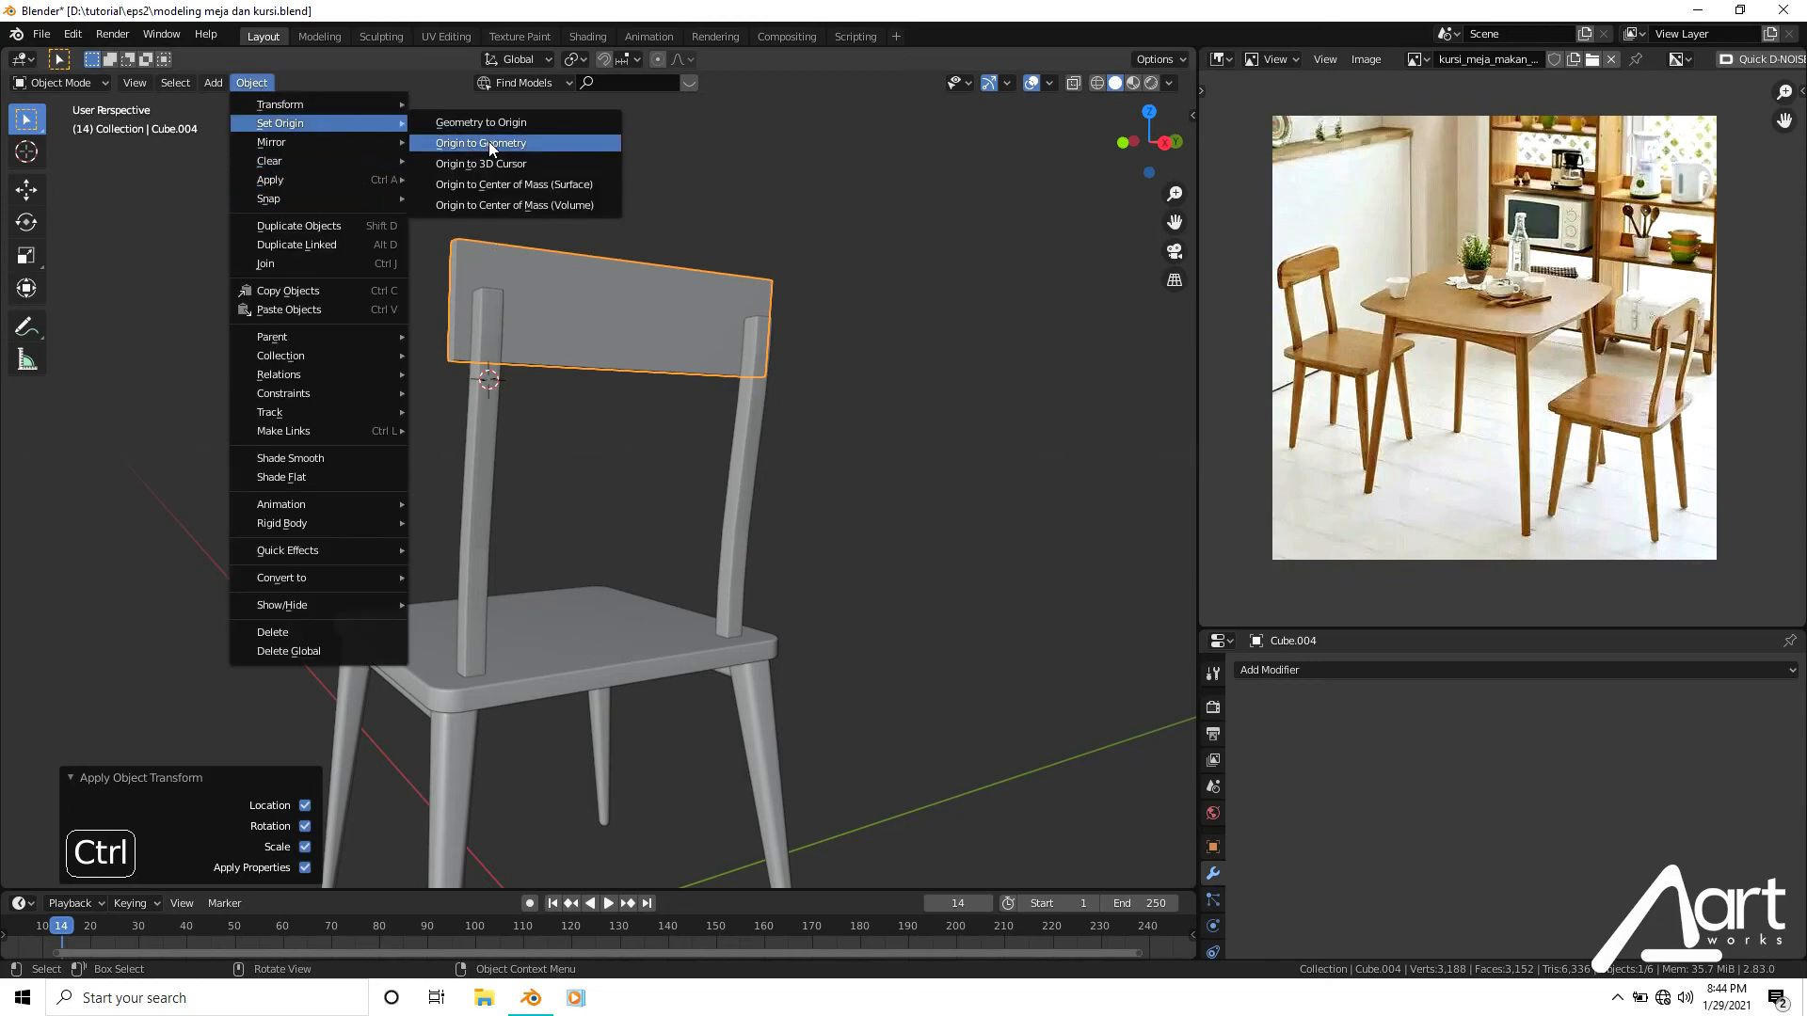
left_click(527, 142)
Round the slat's two upper corner edges with a bevel of 0.00116 m offset and 8 segments.
middle_click_drag(602, 226, 554, 396)
key("Tab")
scroll(554, 396, "up", 5)
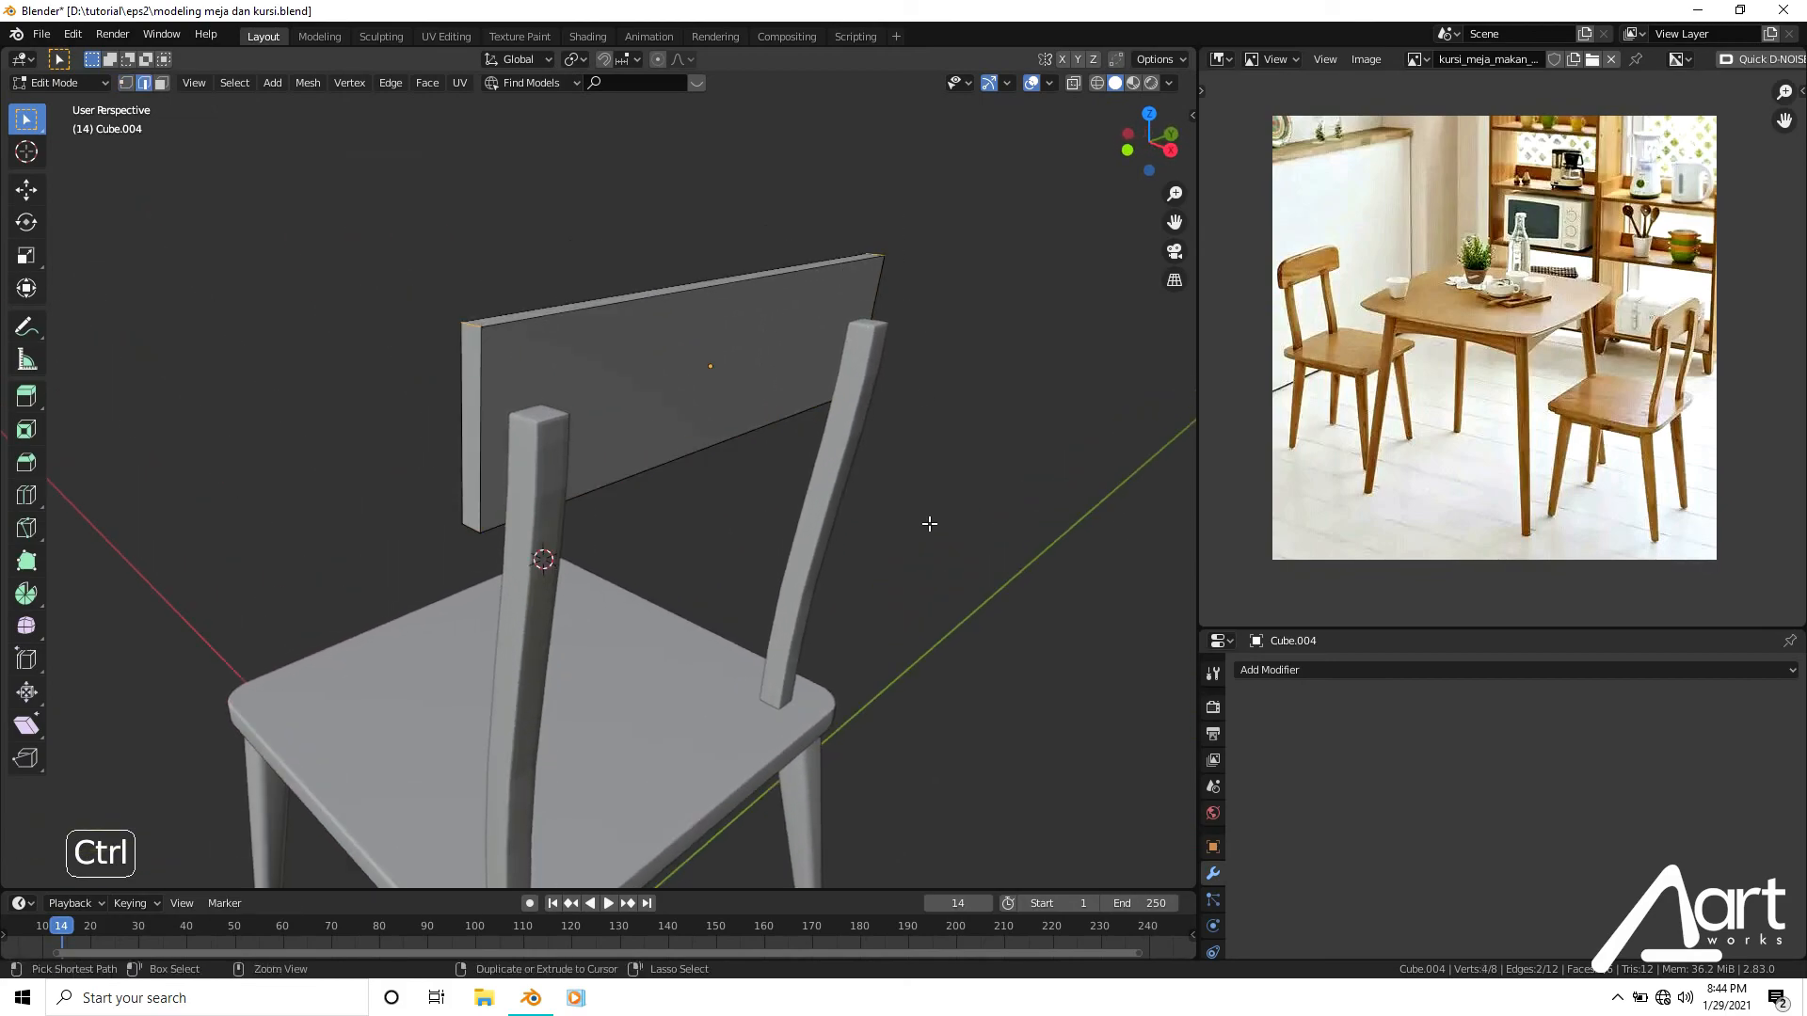
key("ctrl+b")
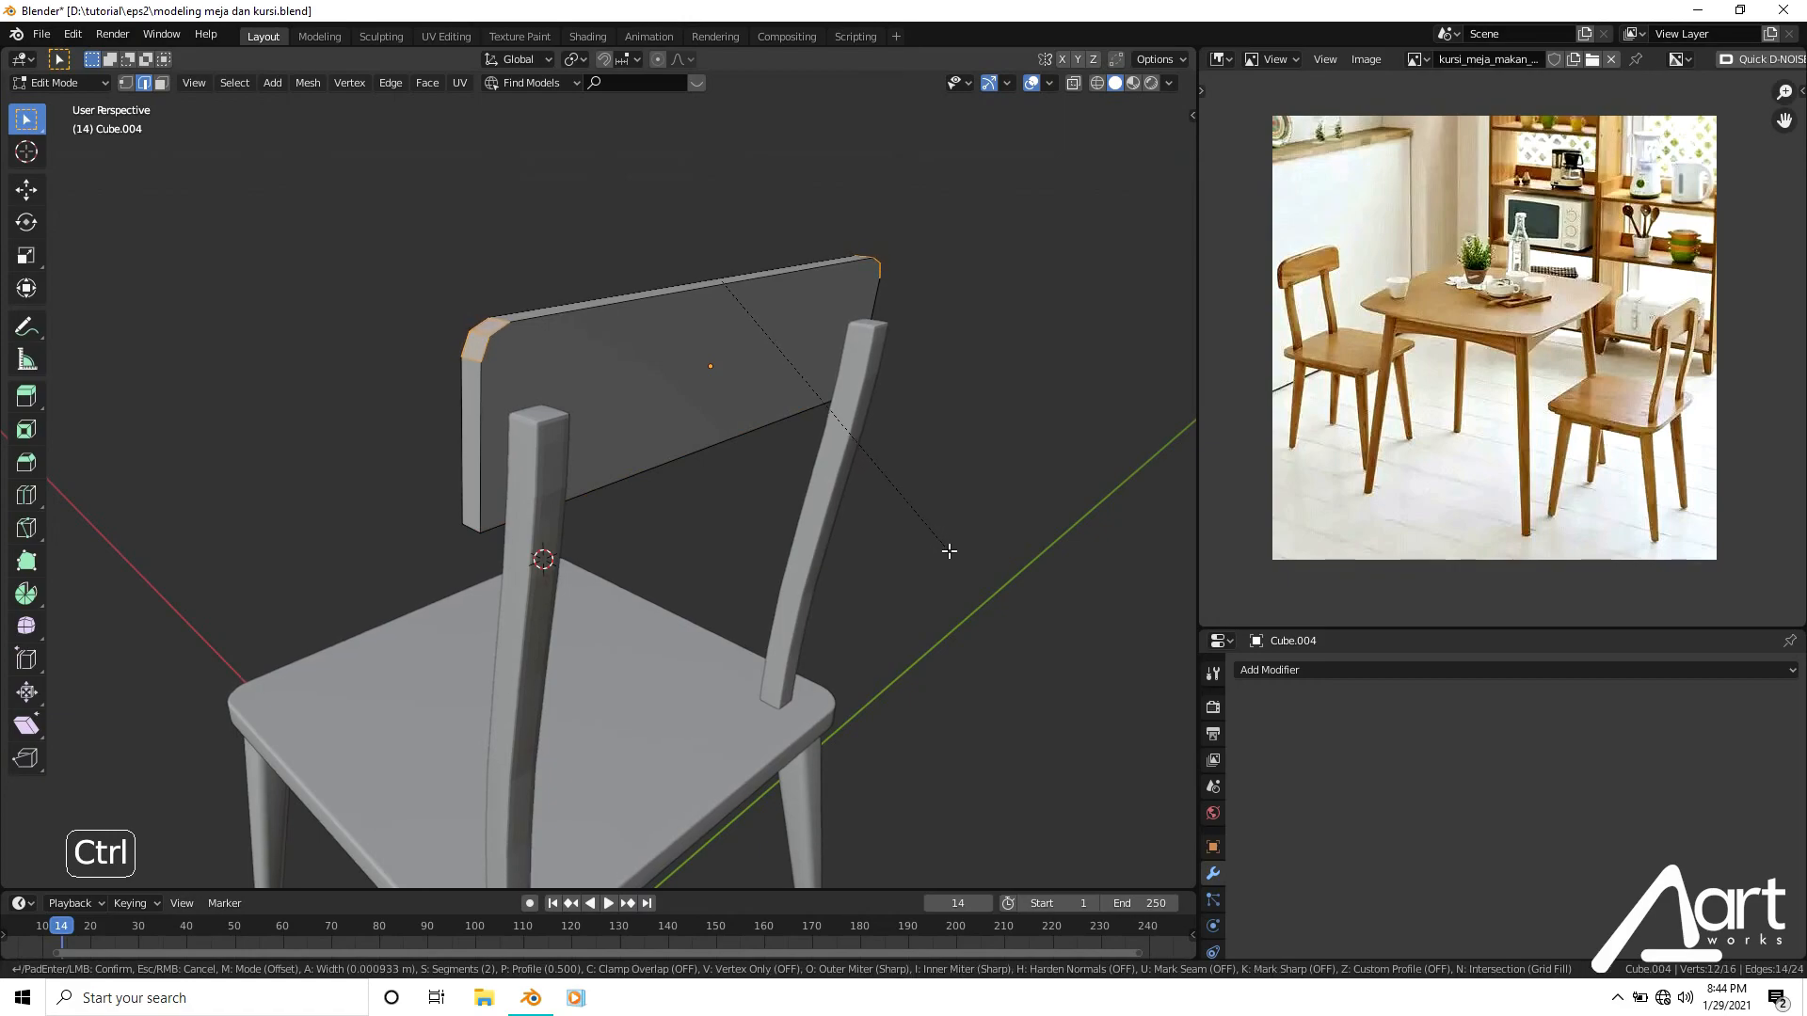
left_click(952, 556)
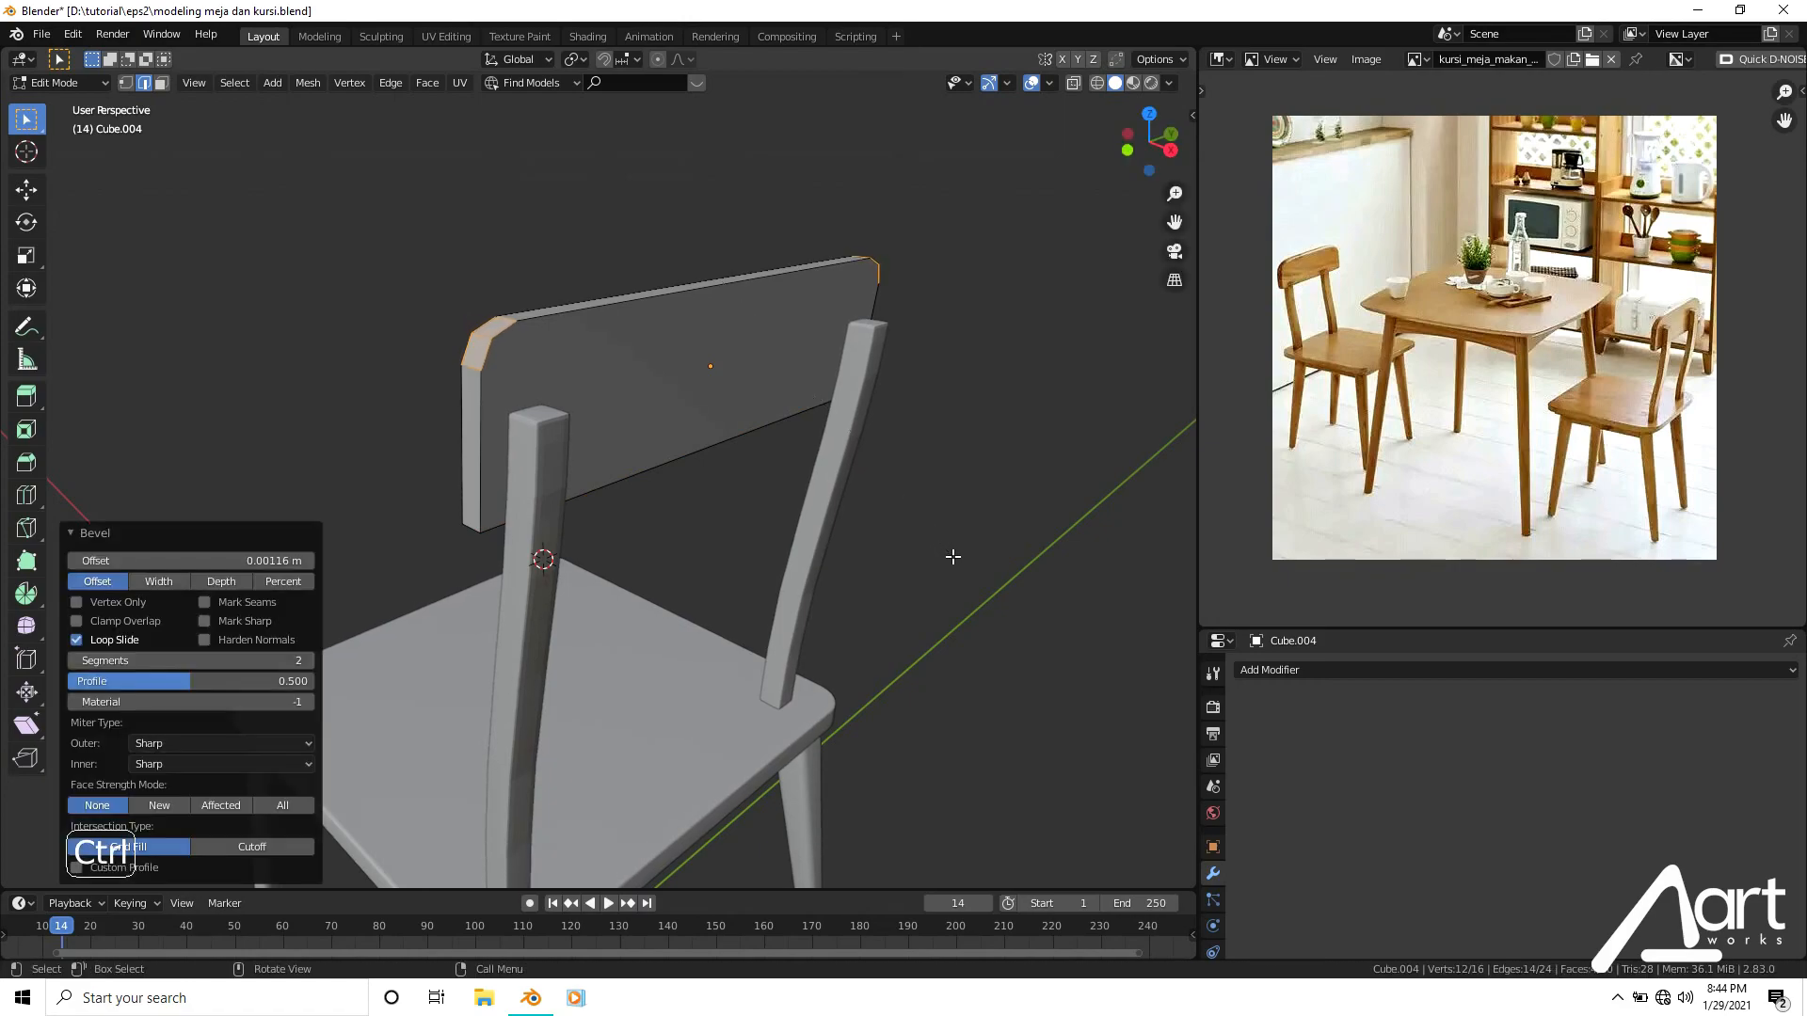
left_click(313, 660)
left_click(312, 661)
left_click(312, 661)
left_click(312, 661)
left_click(312, 661)
left_click(312, 661)
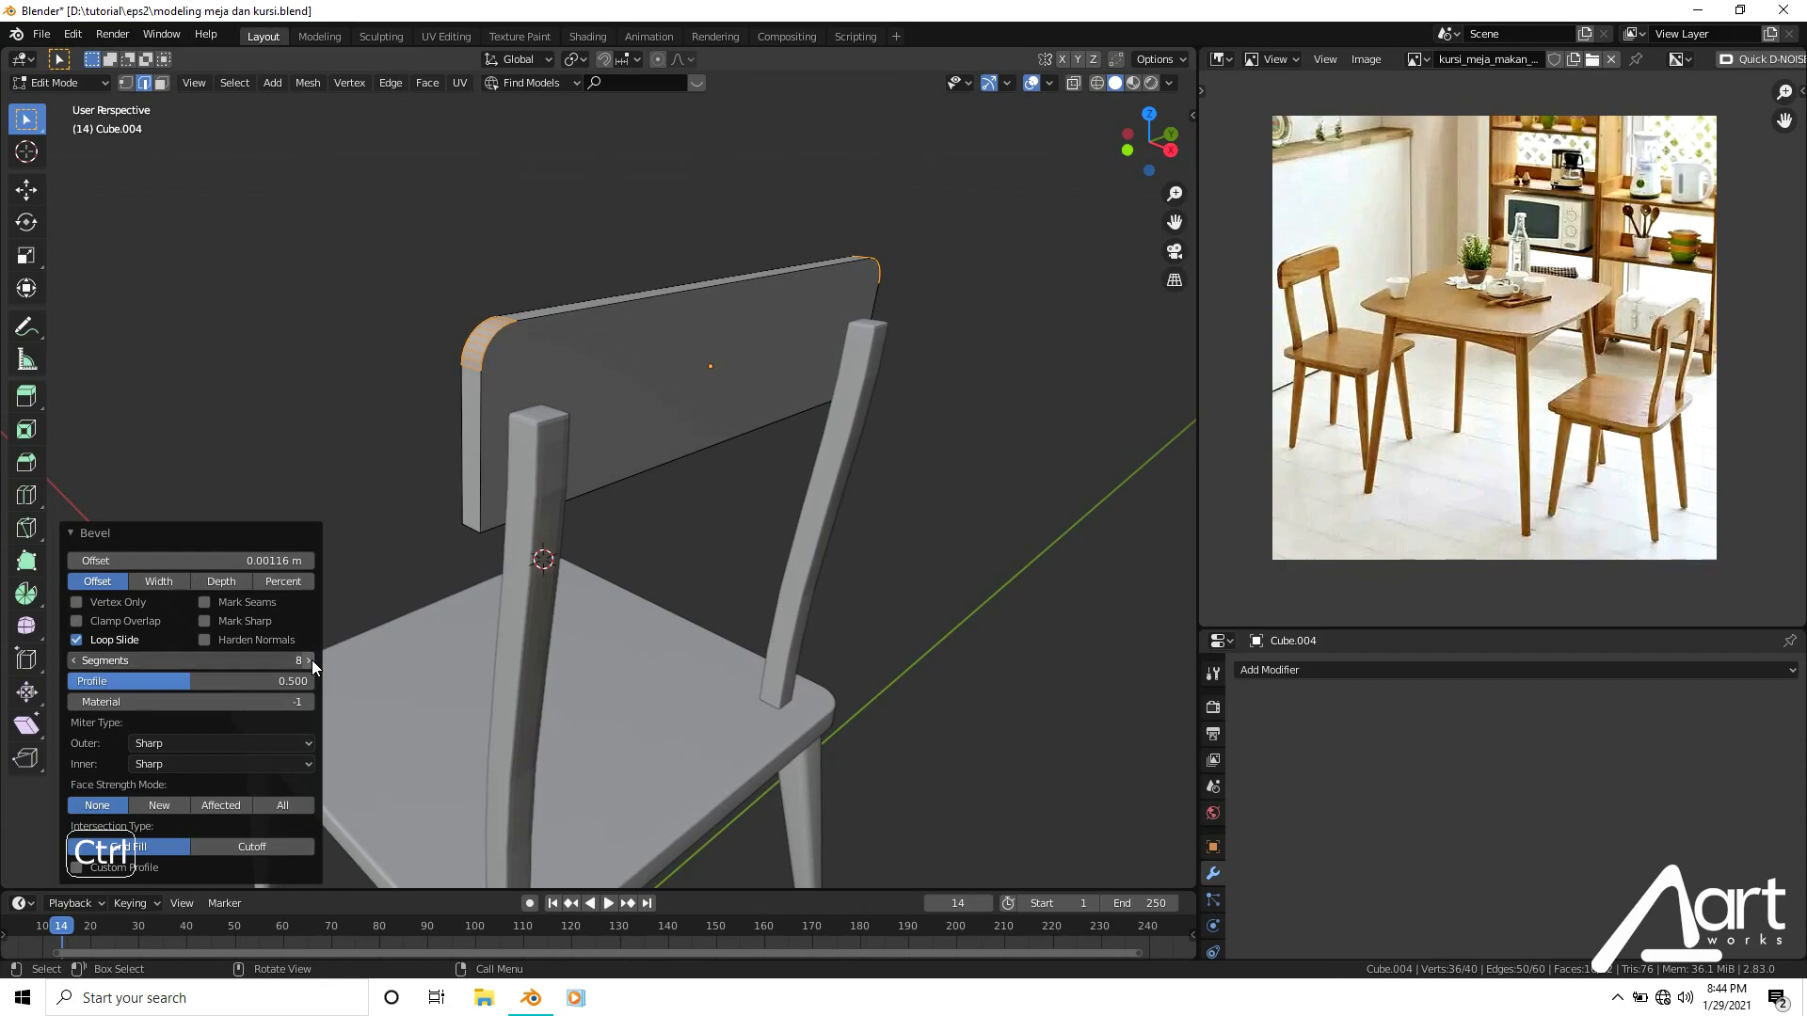
key("Tab")
Add a Bevel modifier to the slat and set its segments to 5.
middle_click_drag(490, 497, 762, 407)
middle_click_drag(873, 479, 800, 489)
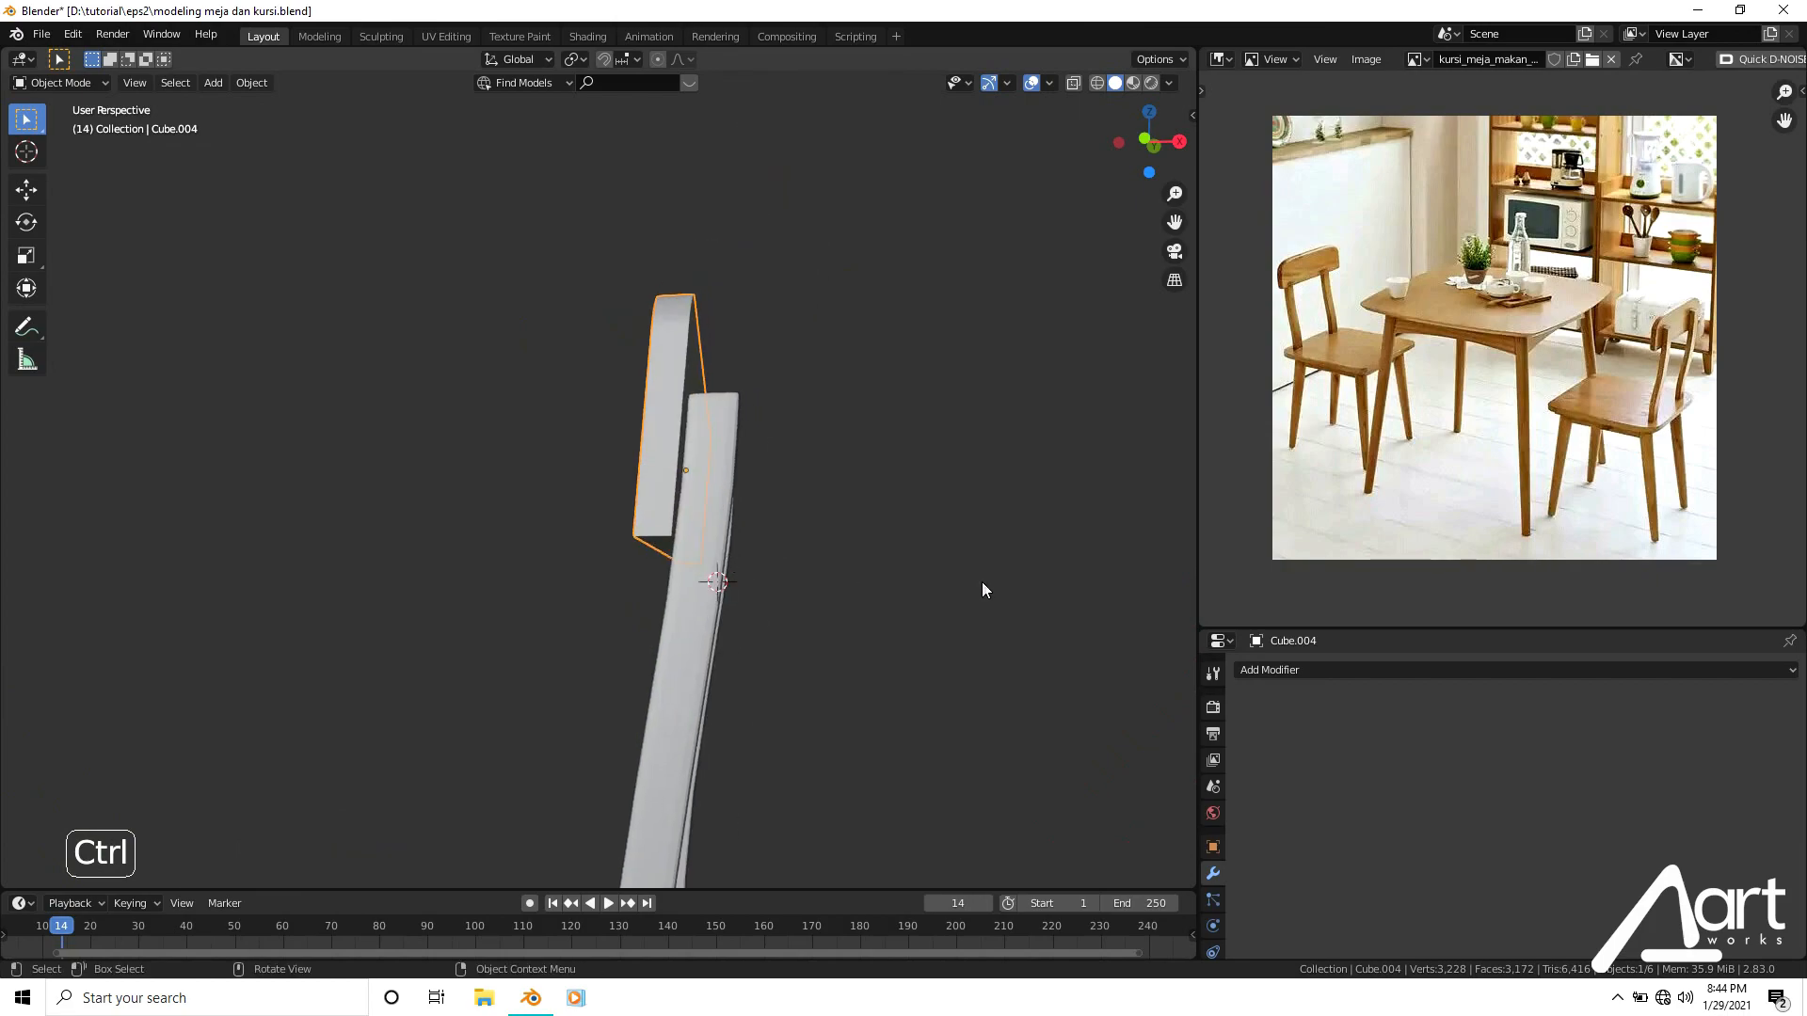
left_click(1264, 669)
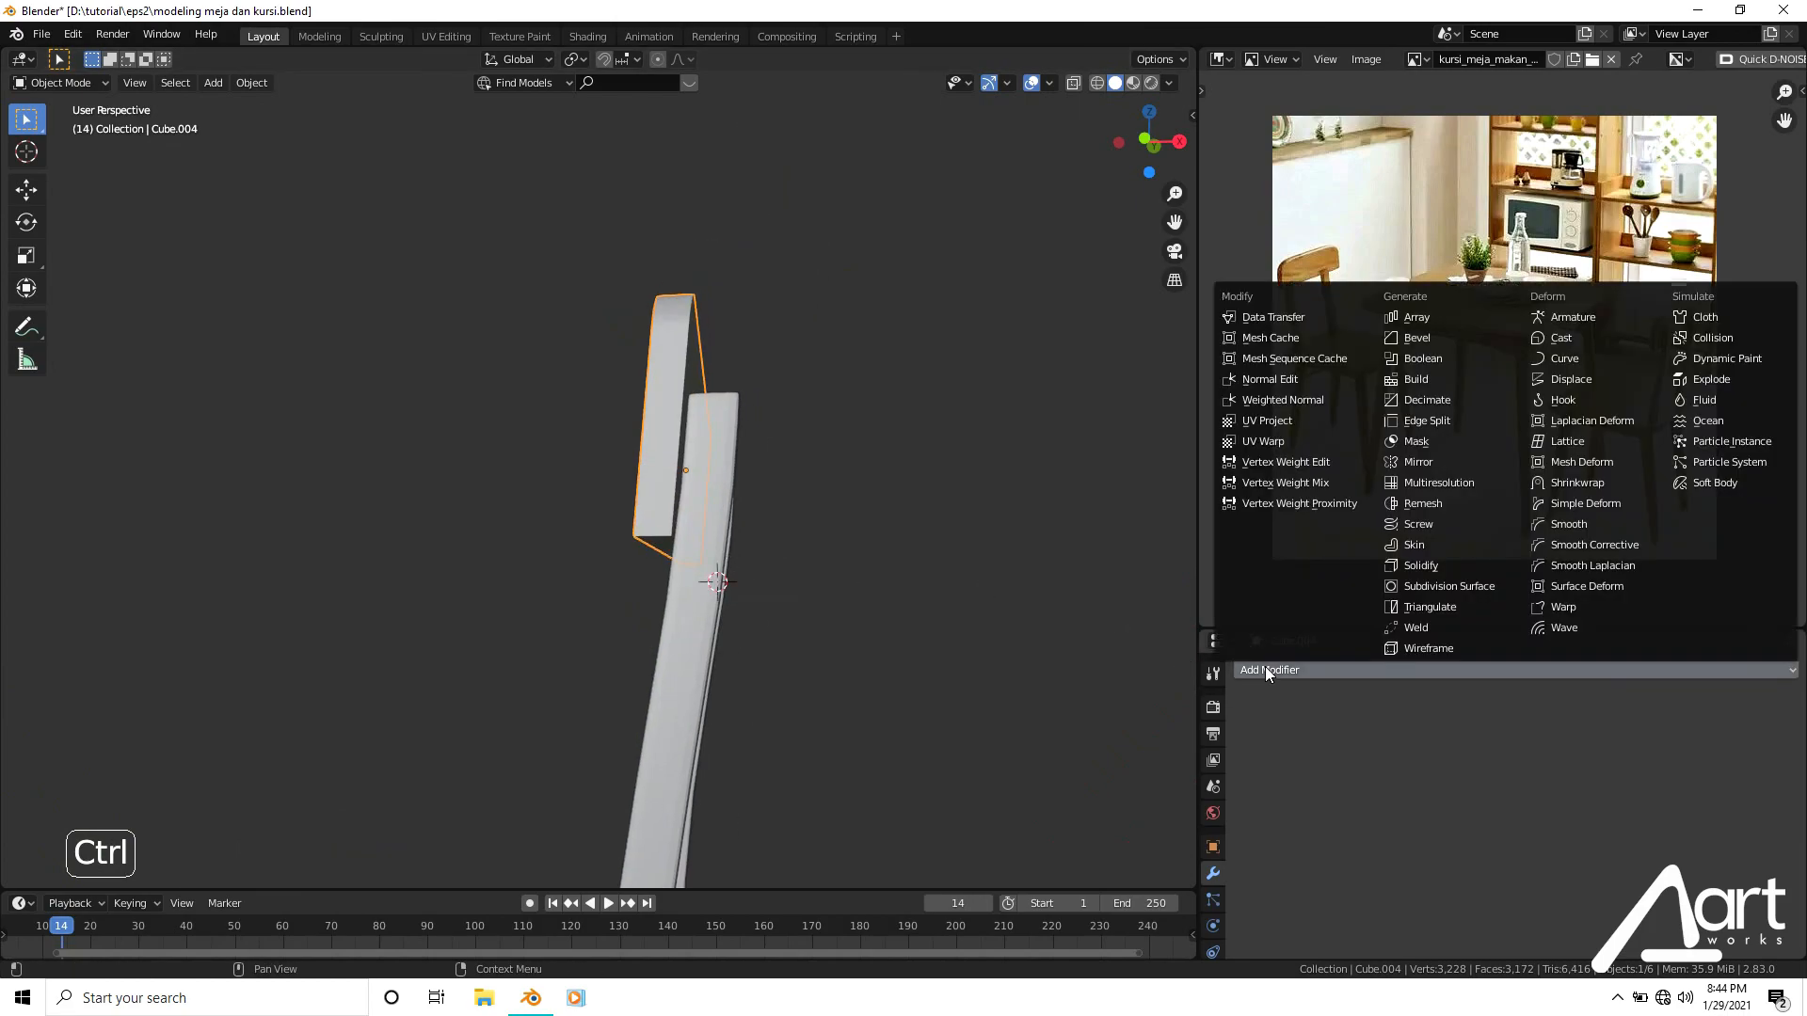
left_click(1436, 341)
middle_click_drag(1082, 461, 1016, 602)
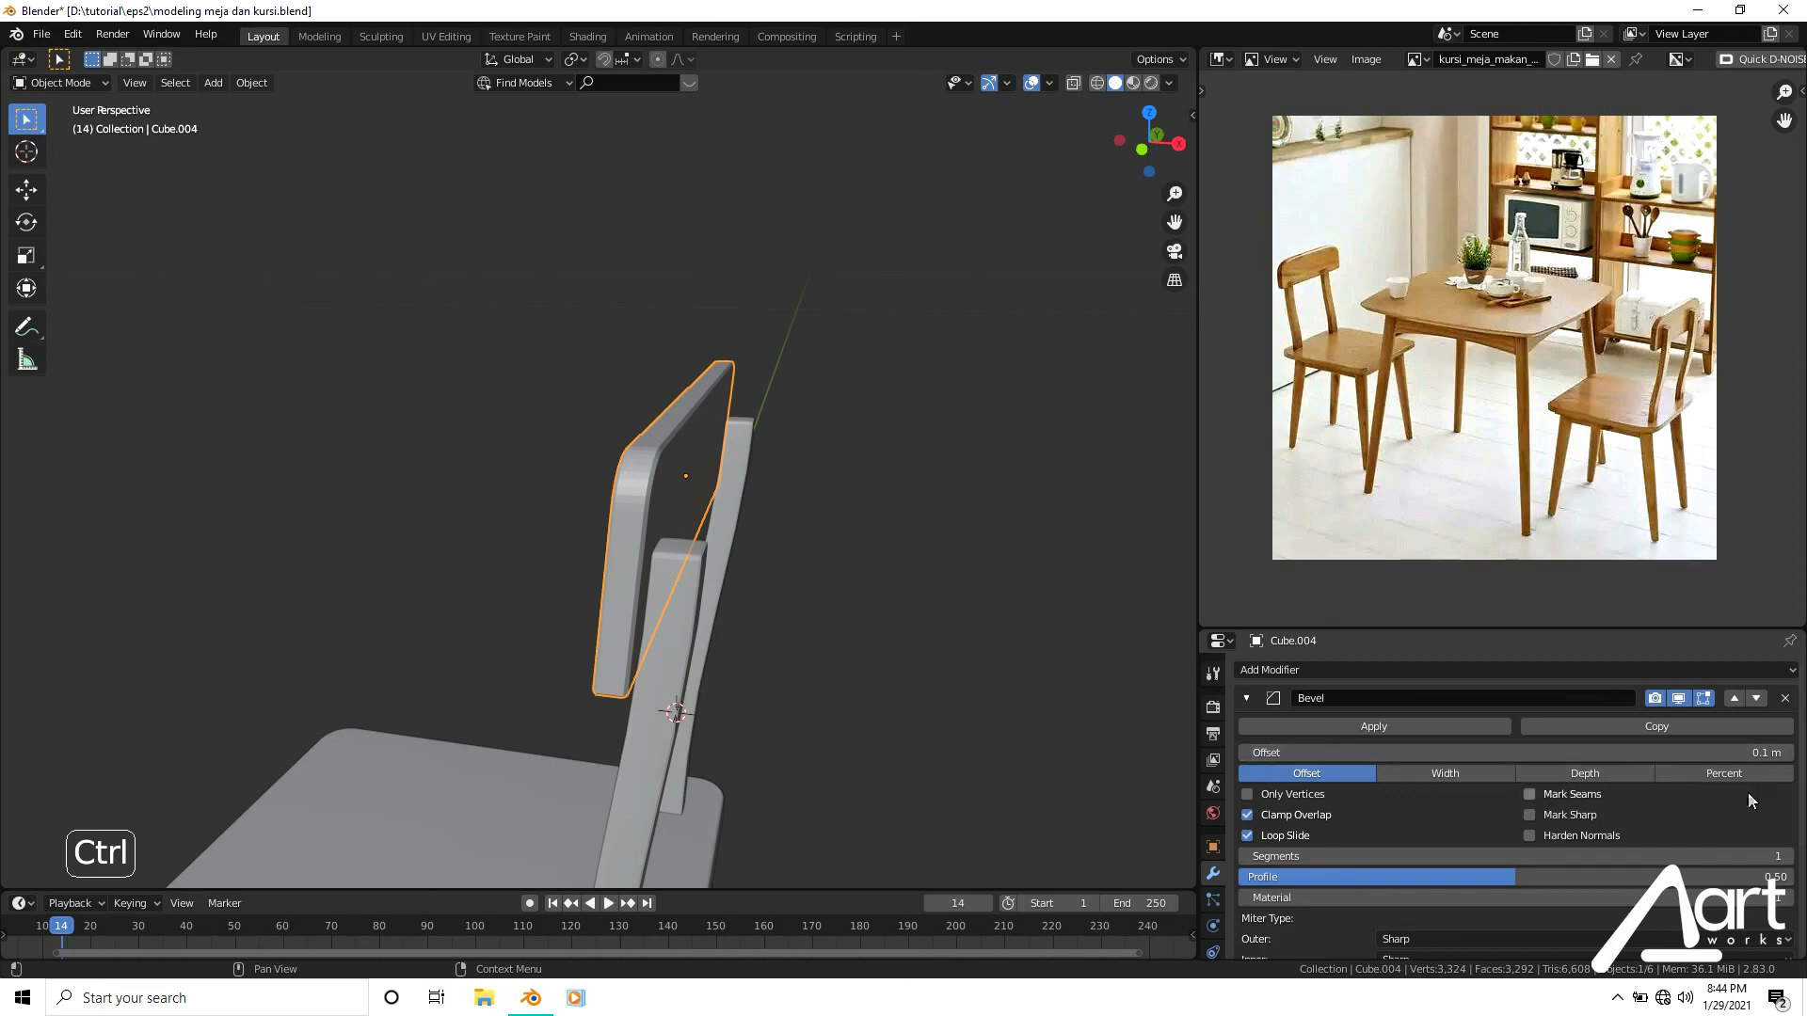
left_click(1788, 857)
left_click(1787, 856)
left_click(1787, 857)
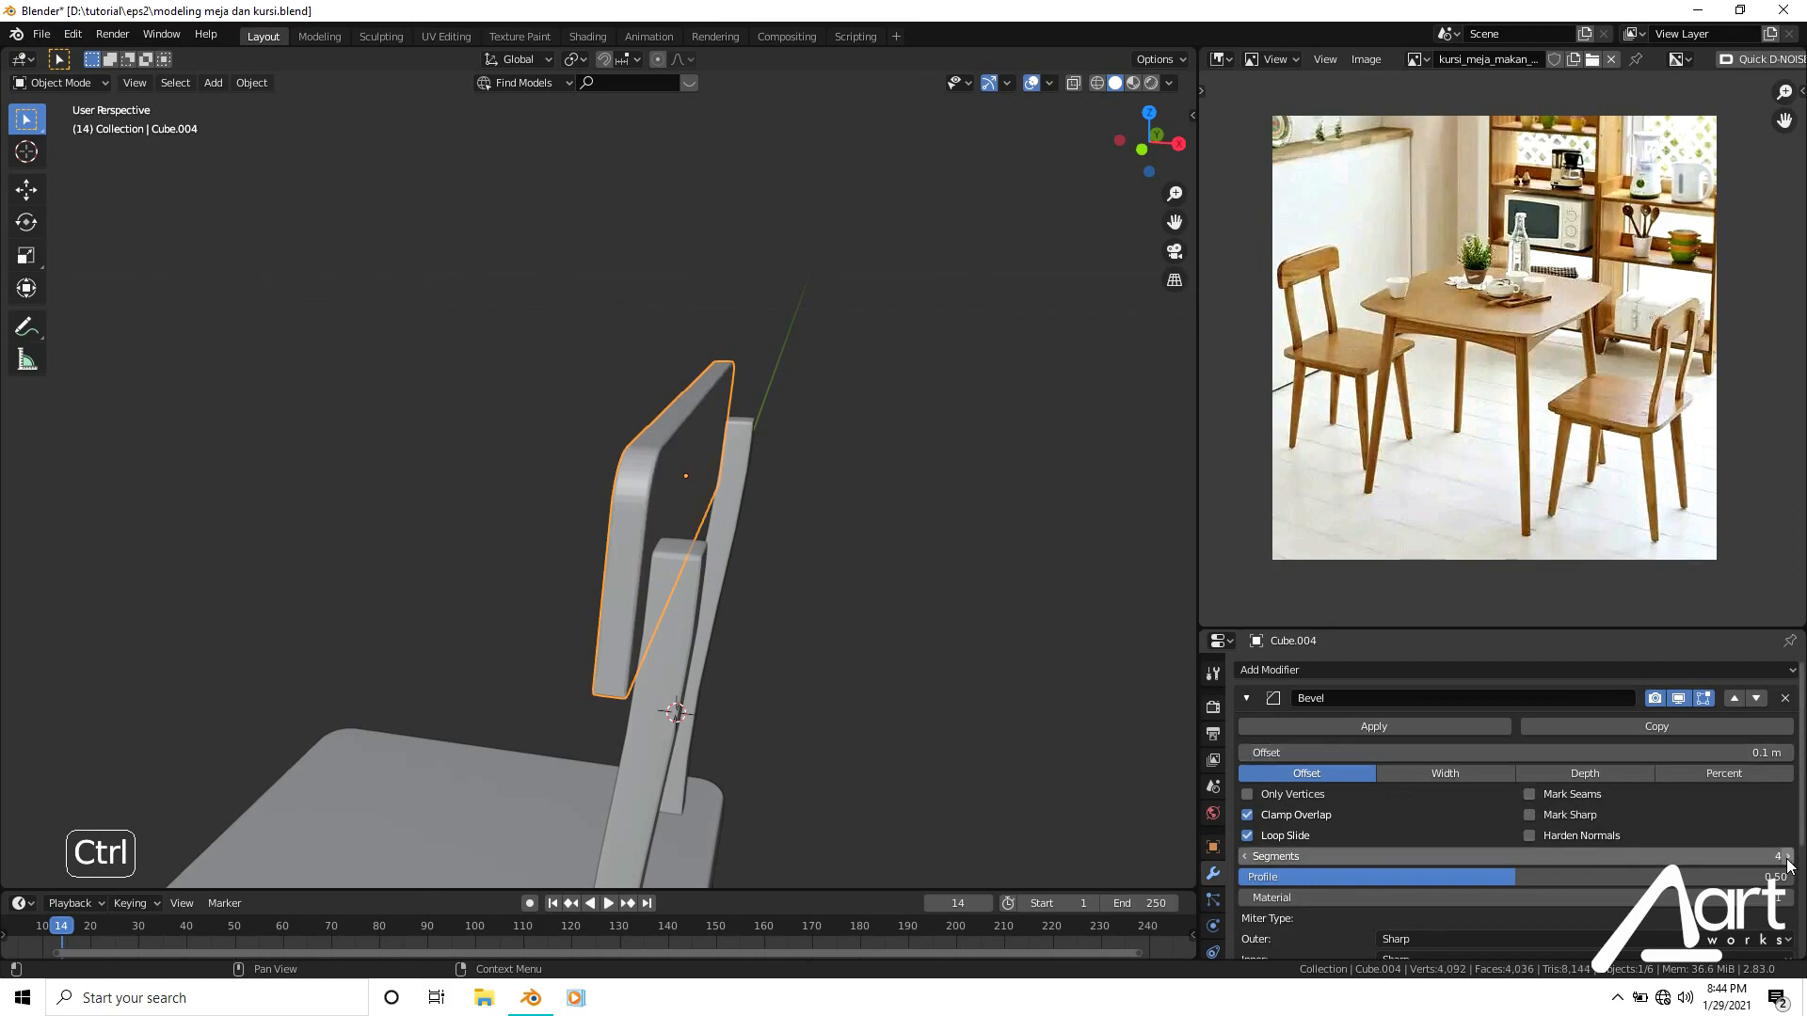
left_click(1788, 857)
Inspect the slat's mesh and the whole chair in front and perspective views against the reference photo.
key("Tab")
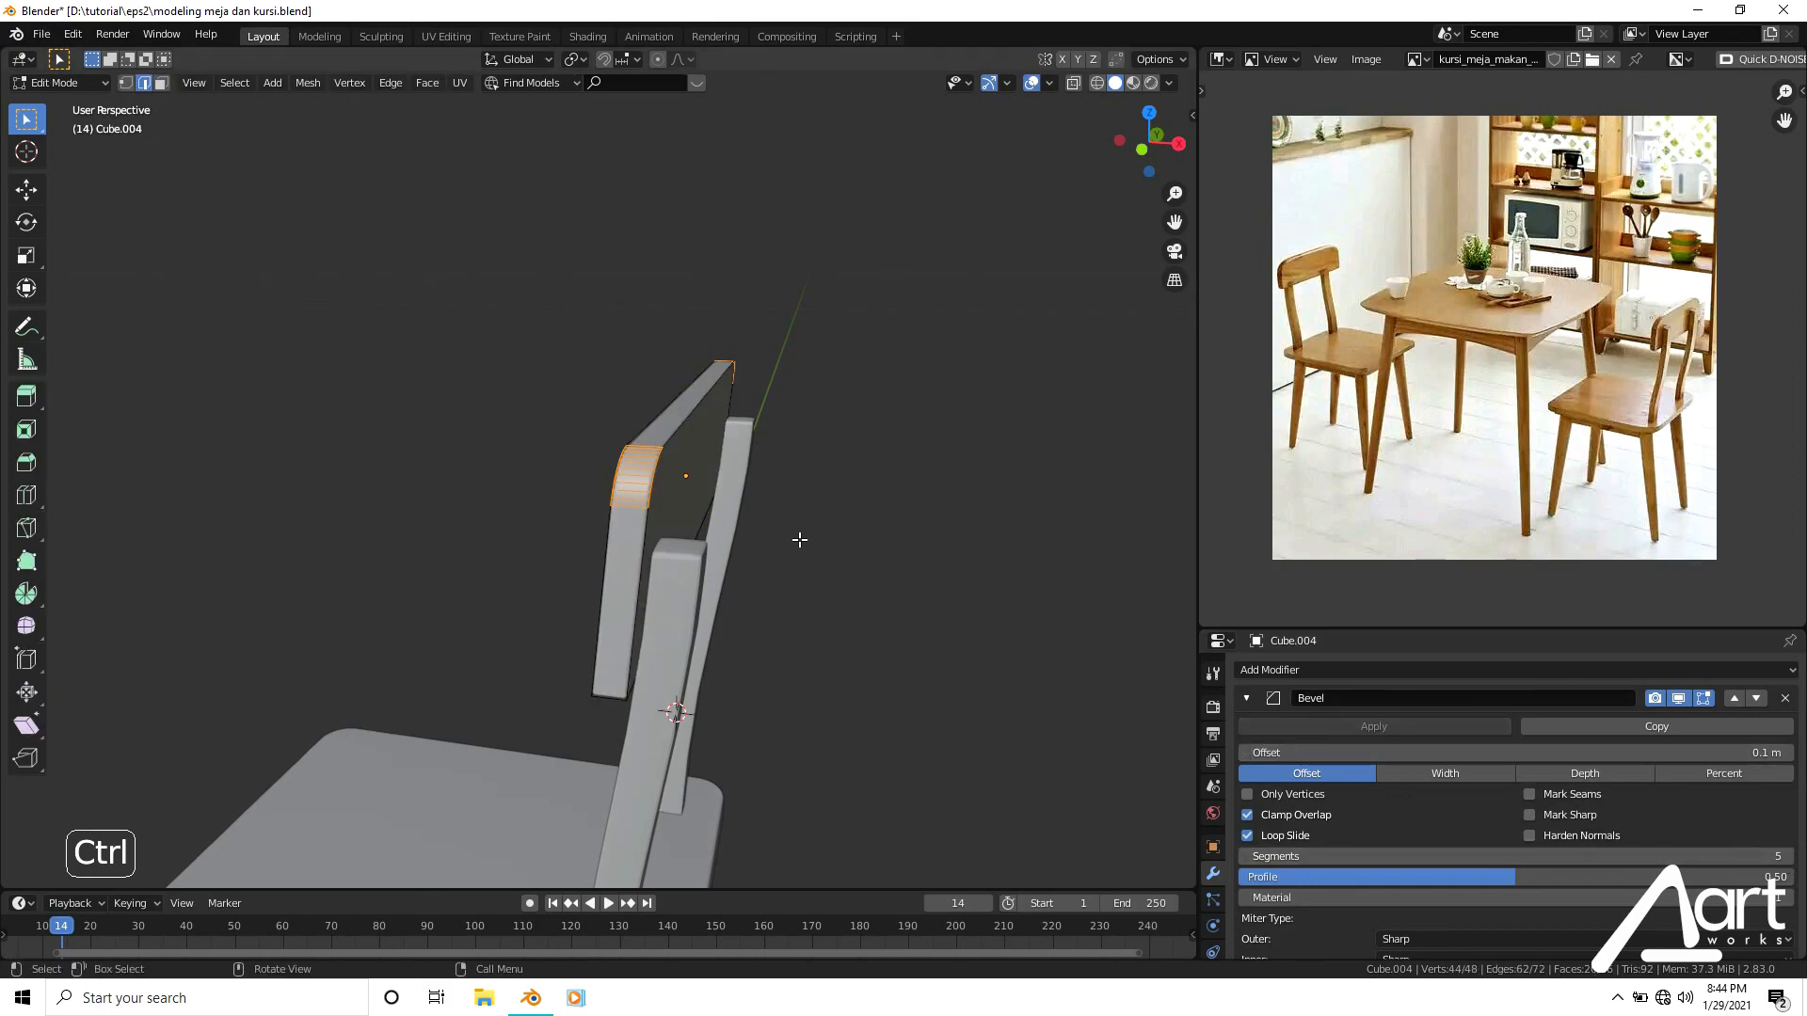
key("Tab")
middle_click_drag(798, 540, 1065, 444)
key("KP_1")
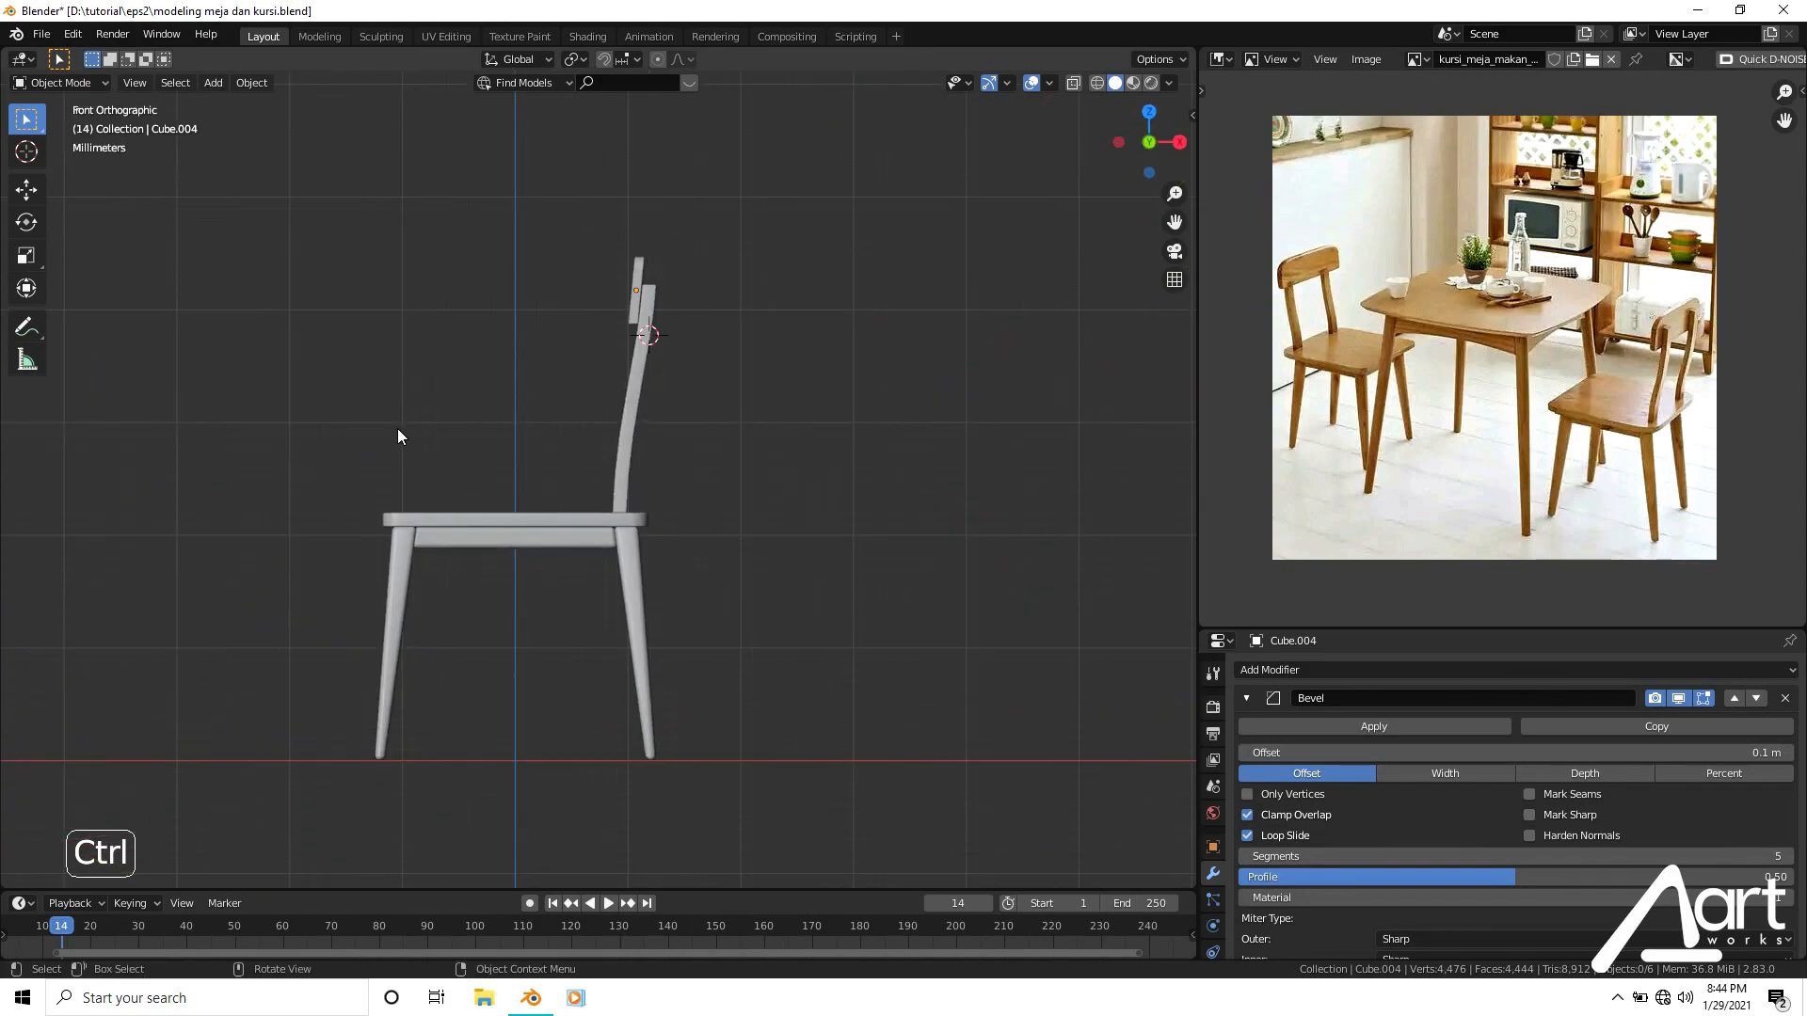
scroll(624, 324, "up", 4)
middle_click_drag(648, 314, 635, 516, "shift")
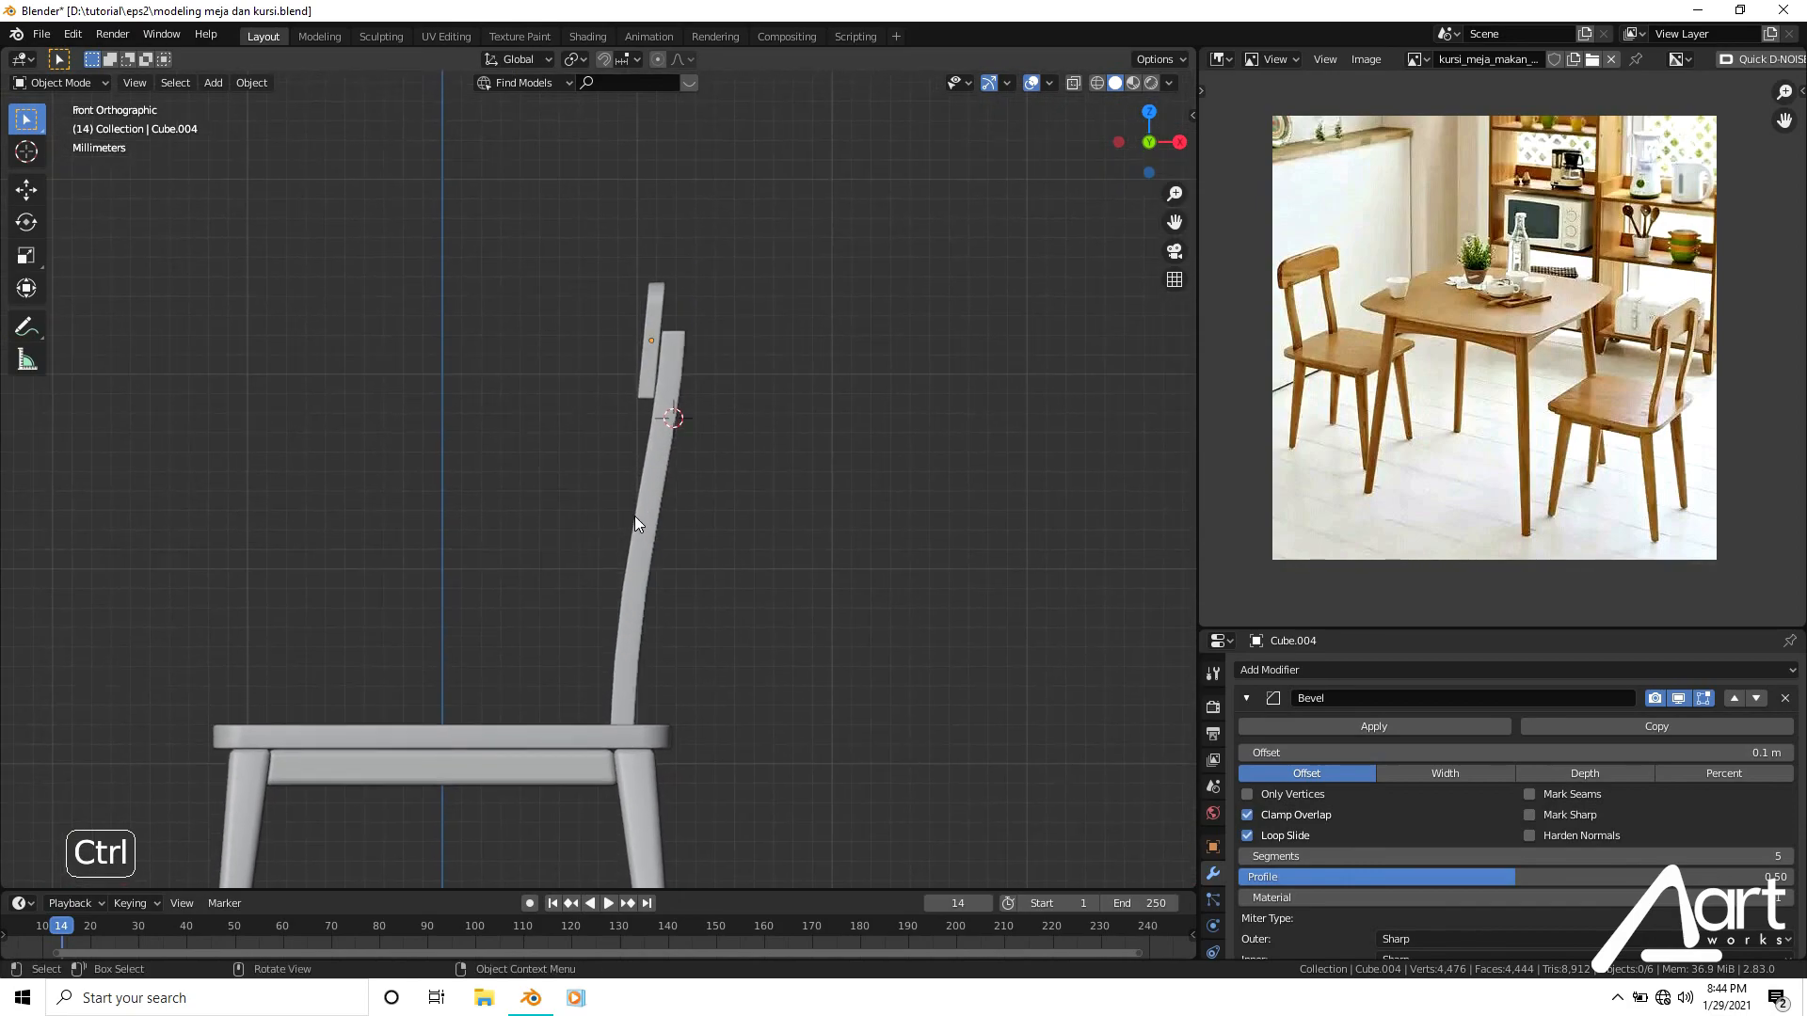
scroll(634, 516, "up", 1)
scroll(631, 499, "down", 2)
middle_click_drag(578, 387, 691, 344)
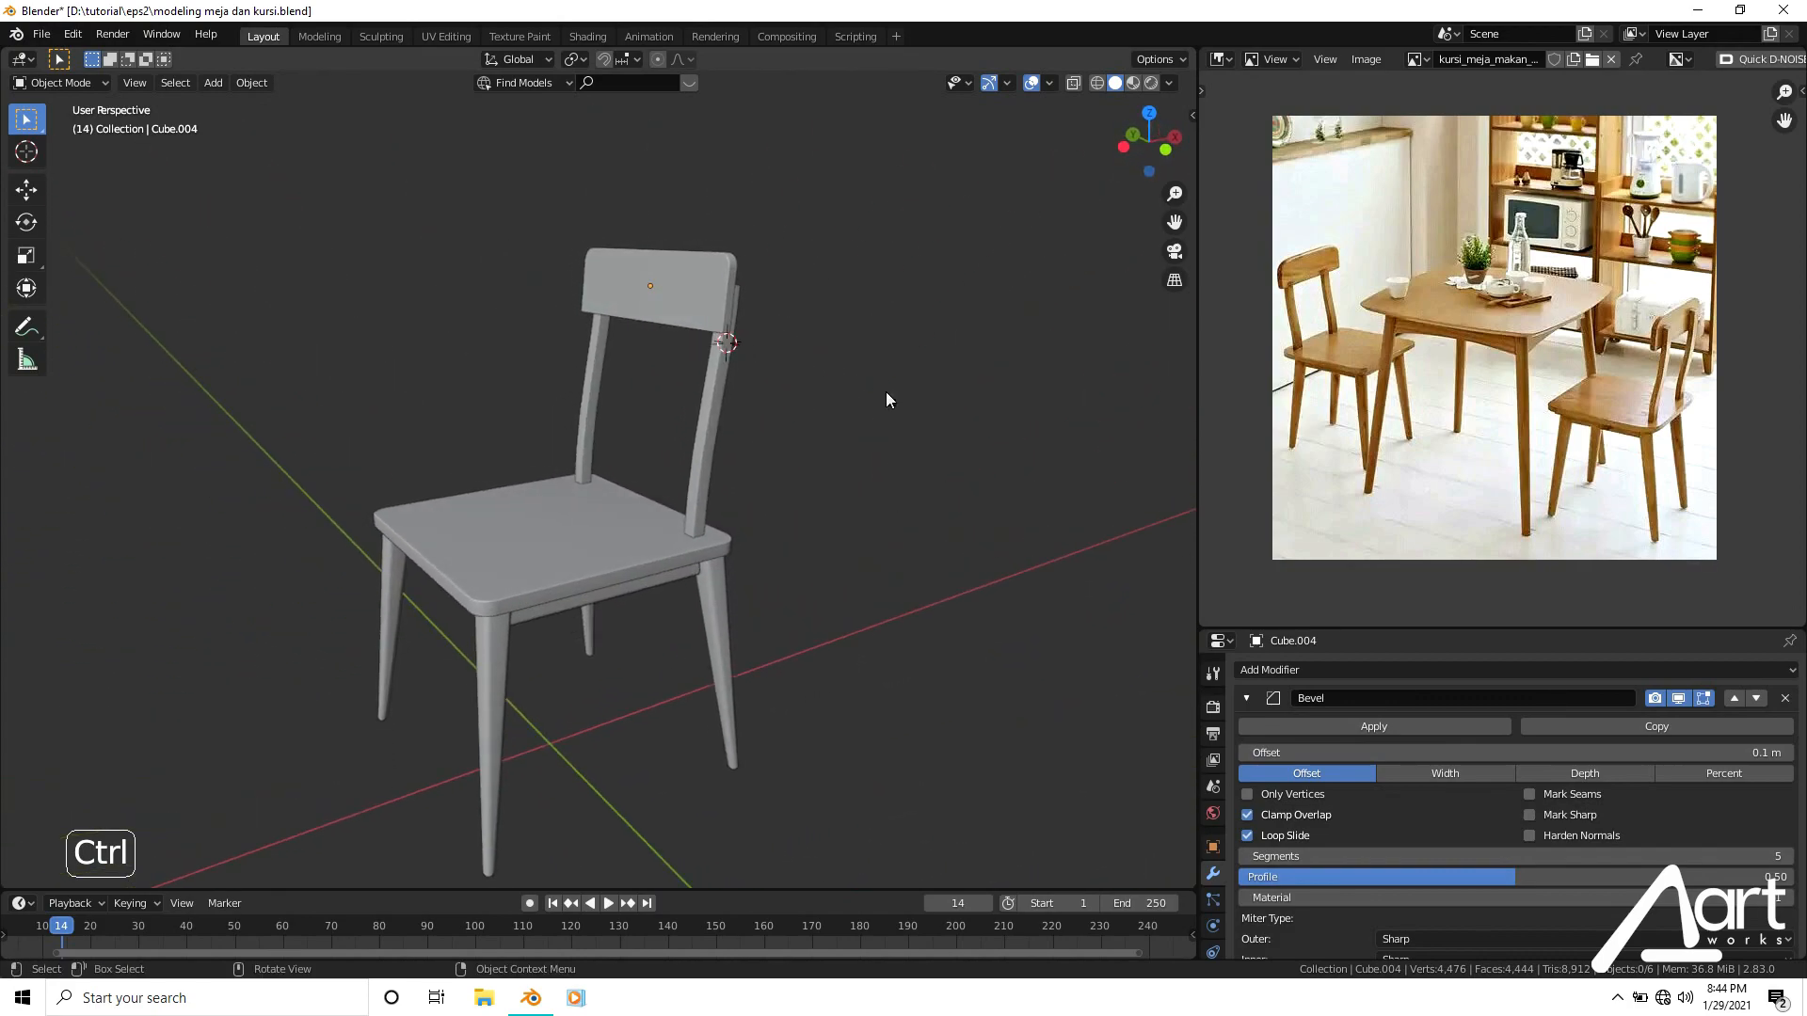